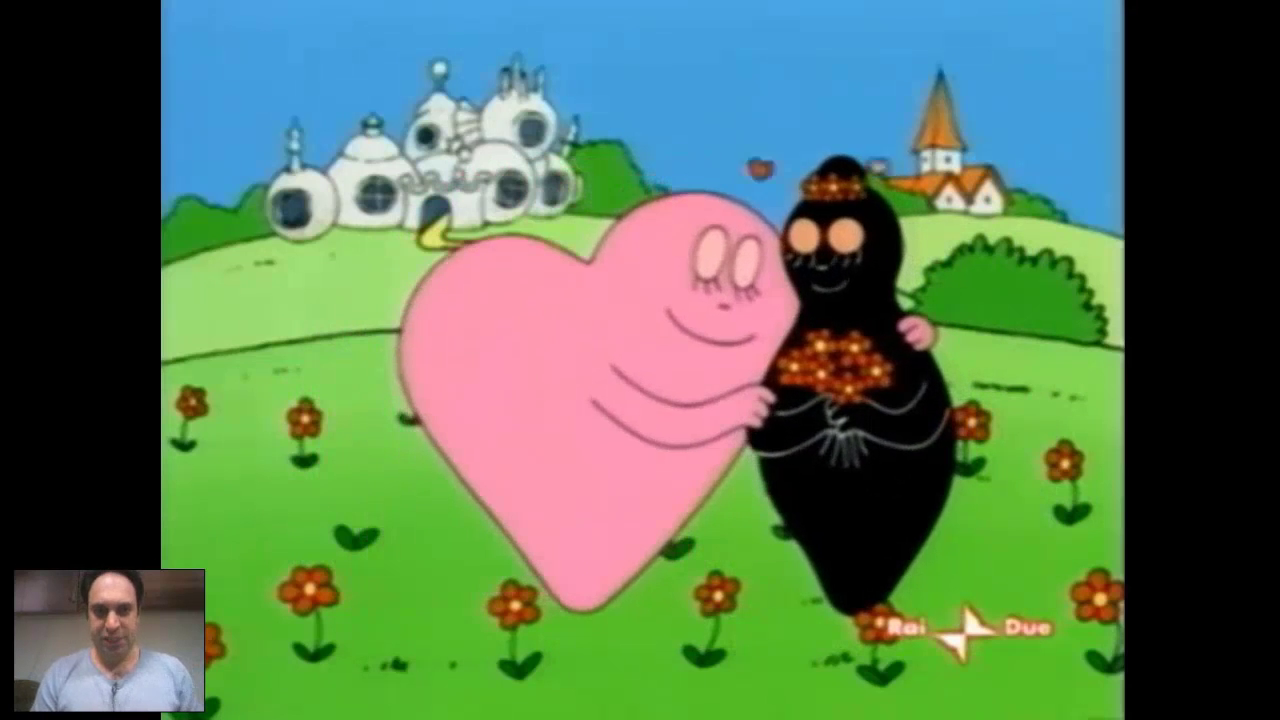
- Leave the full-screen cartoon video and examine the Barbapapa image results and the two opened pictures of the couple as drawing references
{"action": "left_click", "coordinate": [1274, 368]}
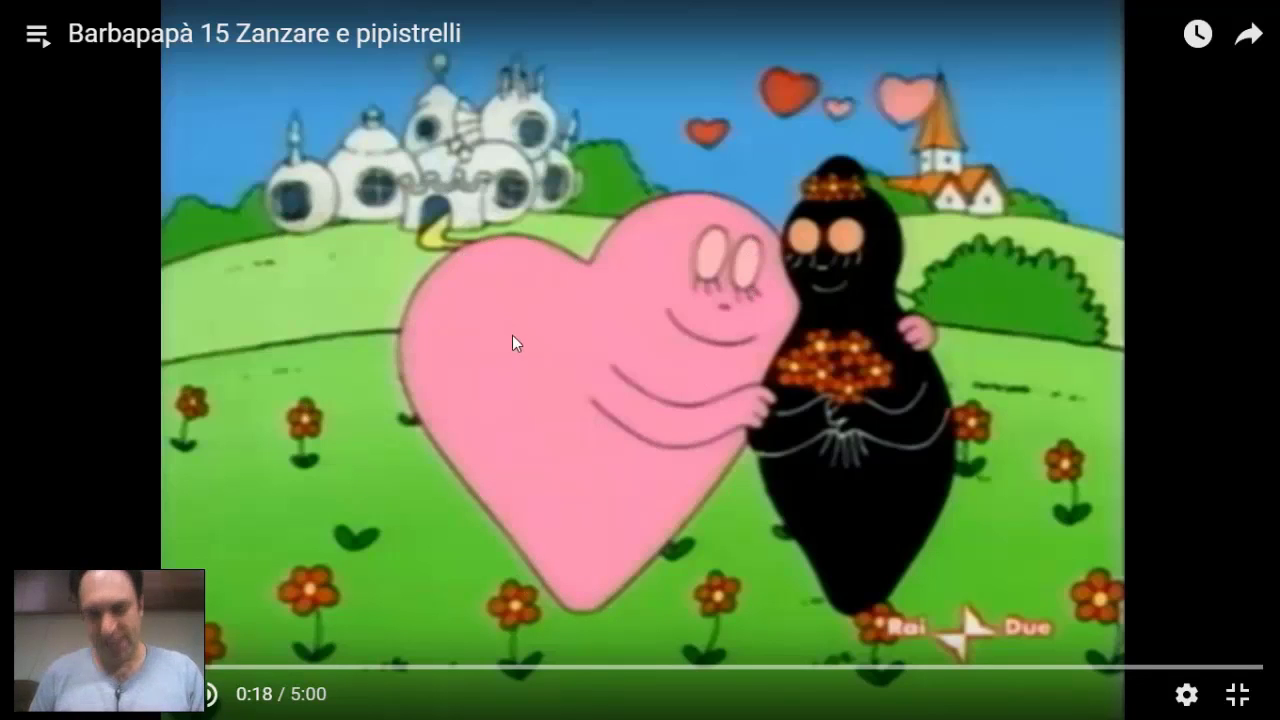
{"action": "left_click", "coordinate": [1240, 694]}
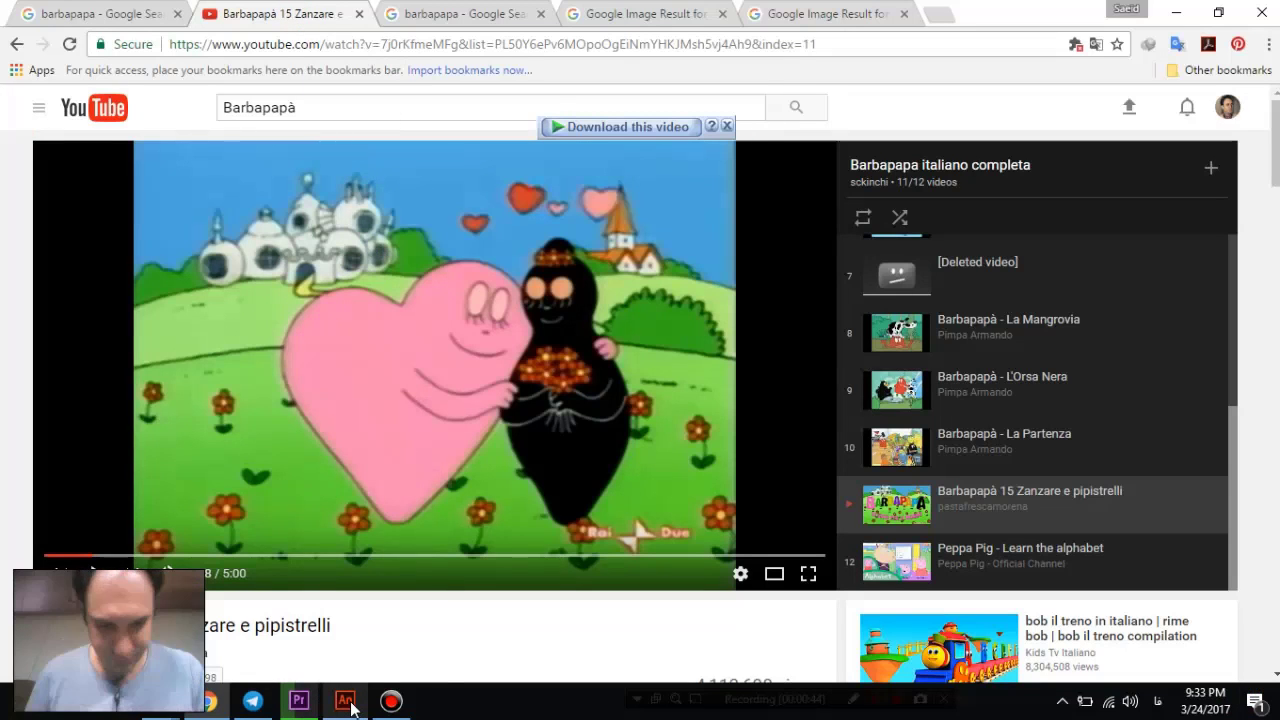
{"action": "mouse_move", "coordinate": [351, 707]}
{"action": "left_click", "coordinate": [465, 14]}
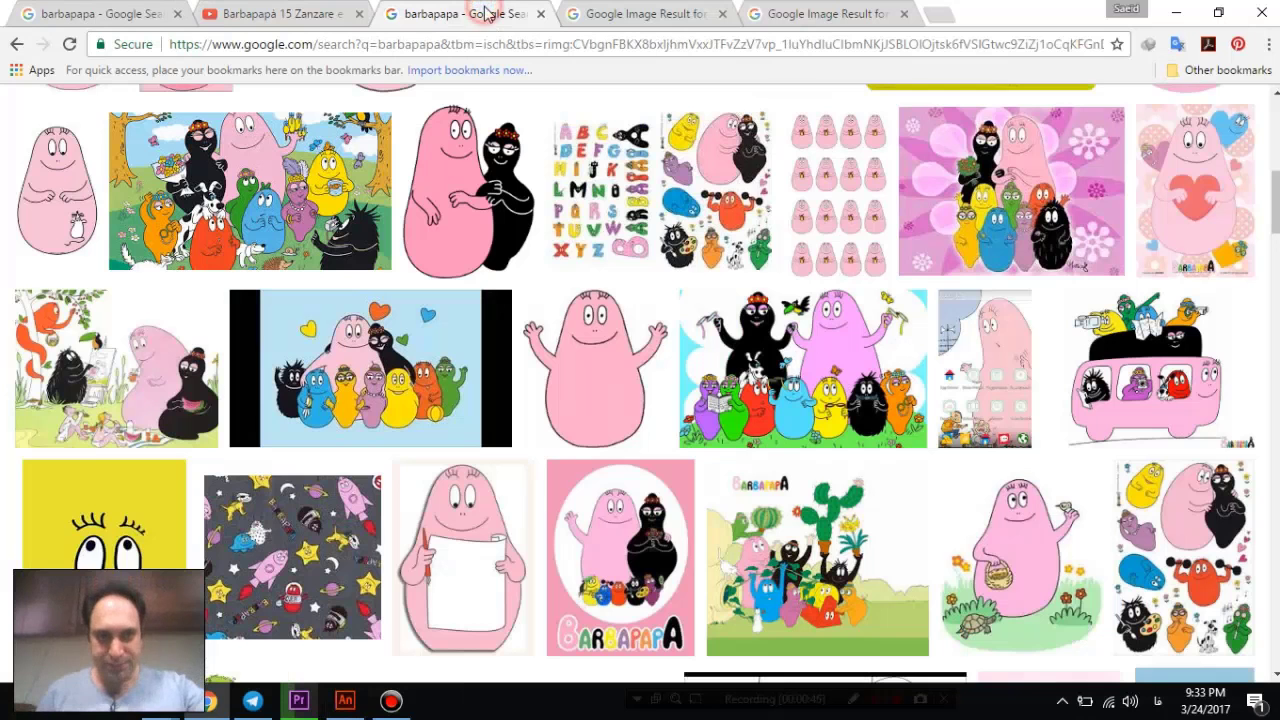
{"action": "scroll", "coordinate": [640, 380], "scroll_direction": "up", "scroll_amount": 2}
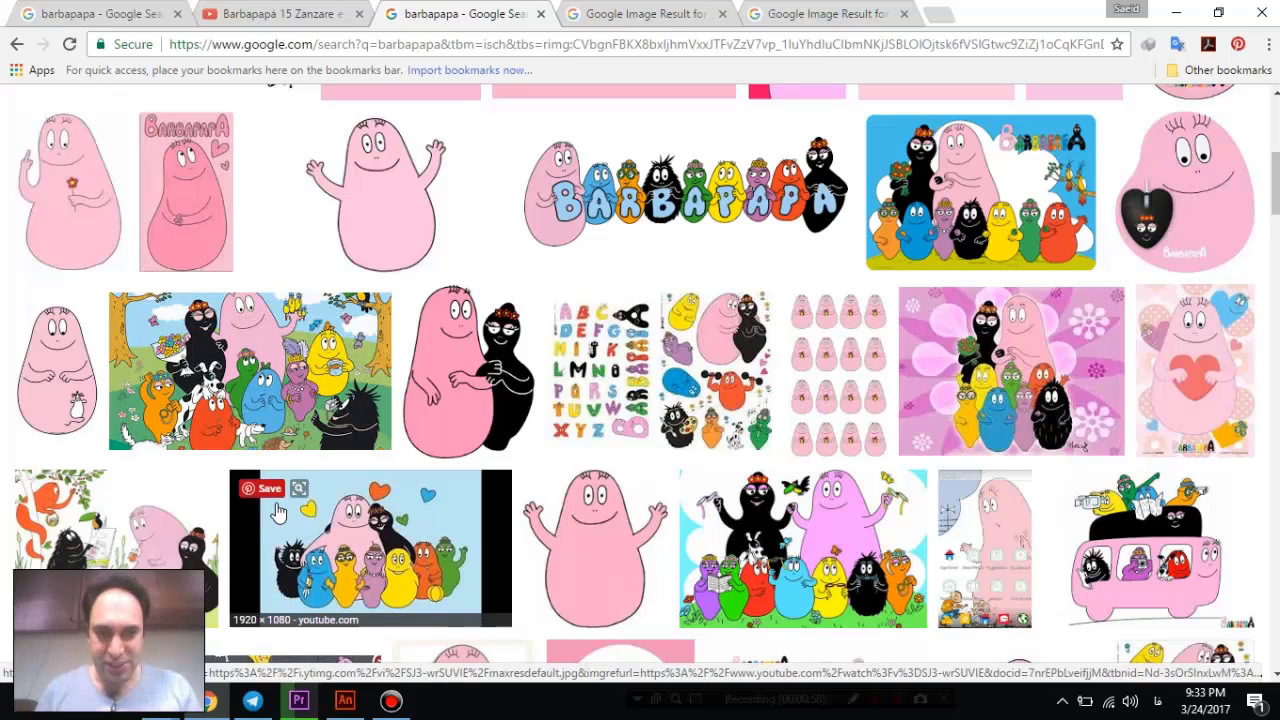
{"action": "left_click", "coordinate": [695, 8]}
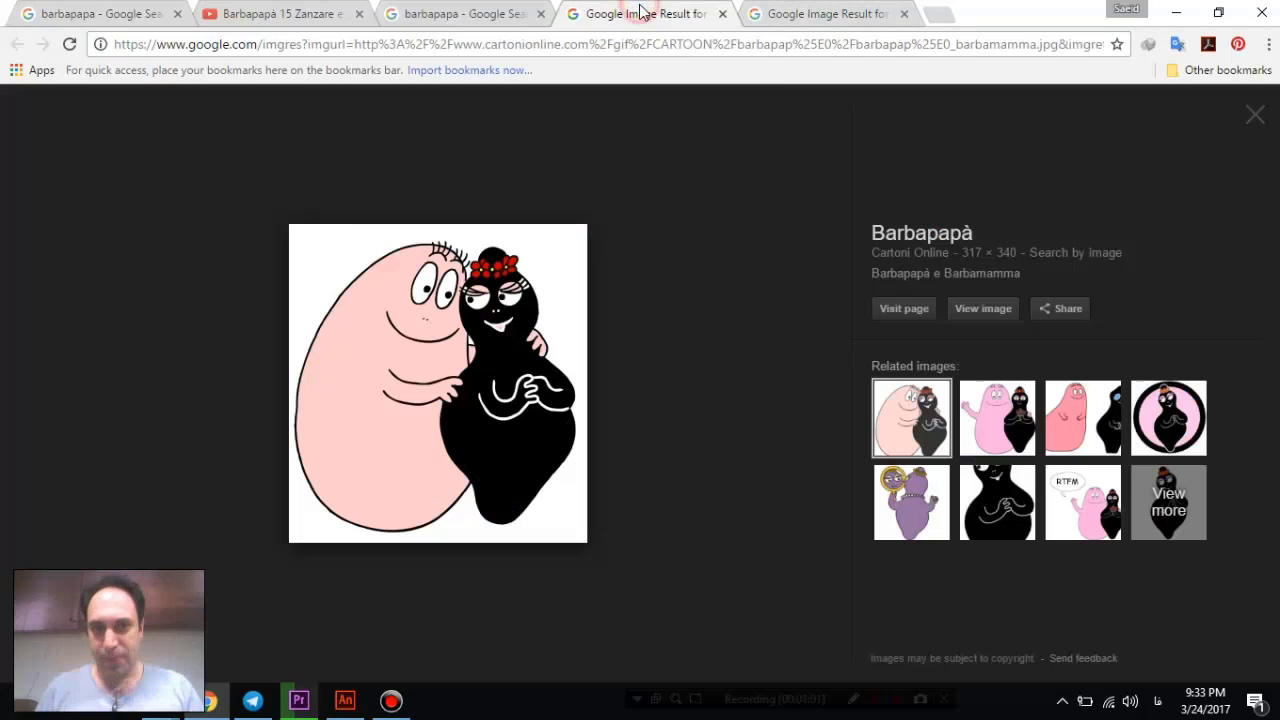
{"action": "left_click", "coordinate": [800, 17]}
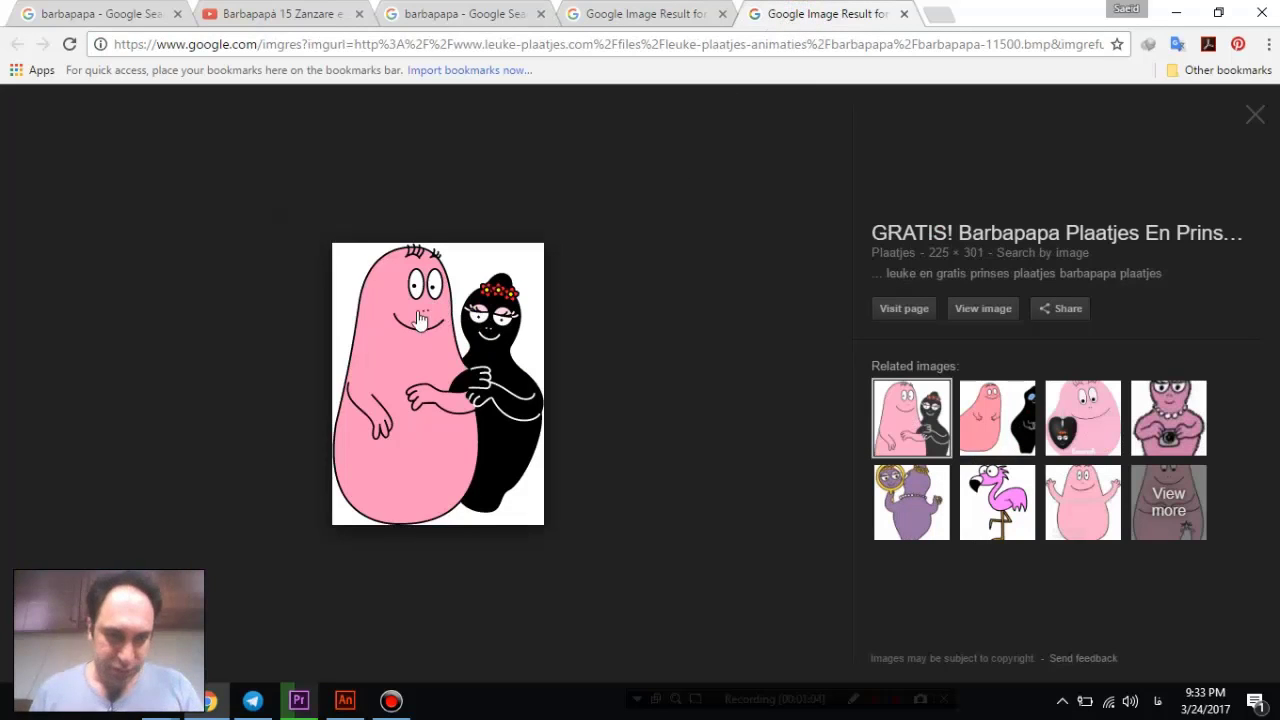
{"action": "left_click", "coordinate": [630, 14]}
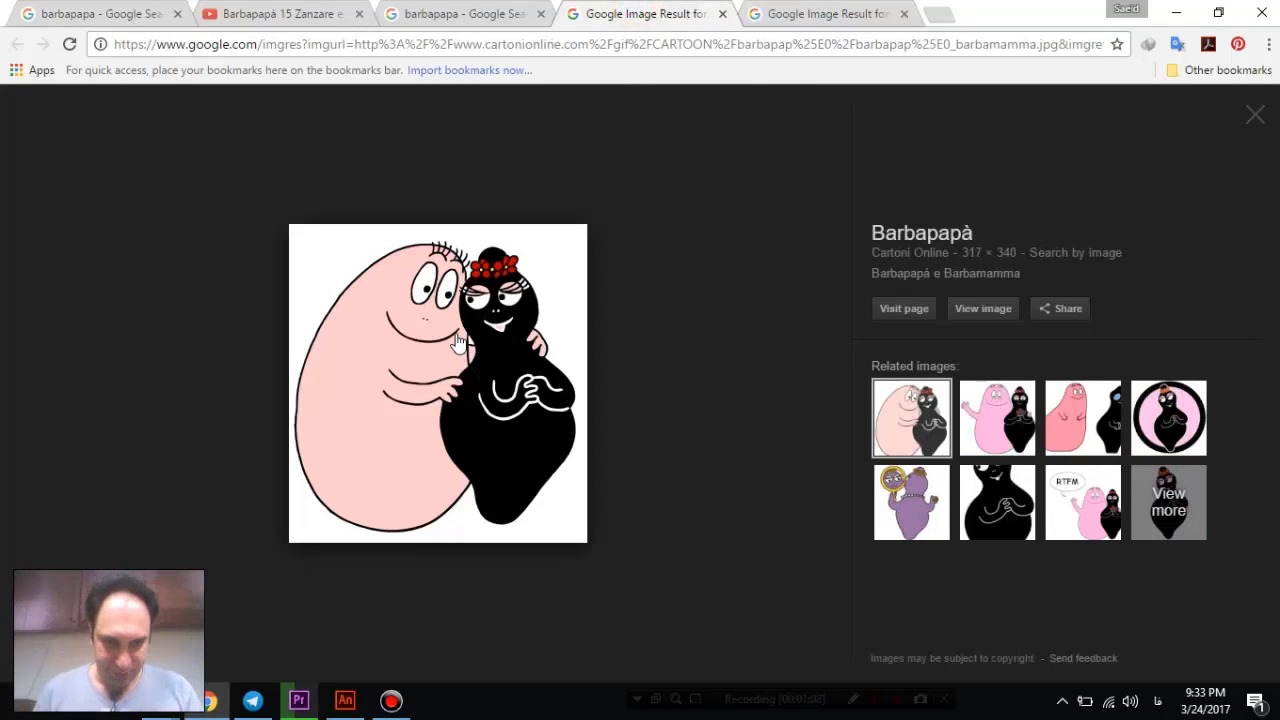
- Switch to Adobe Animate and import barbapapà_barbamamma.jpg from the animate folder on drive E: onto the stage
{"action": "left_click", "coordinate": [345, 700]}
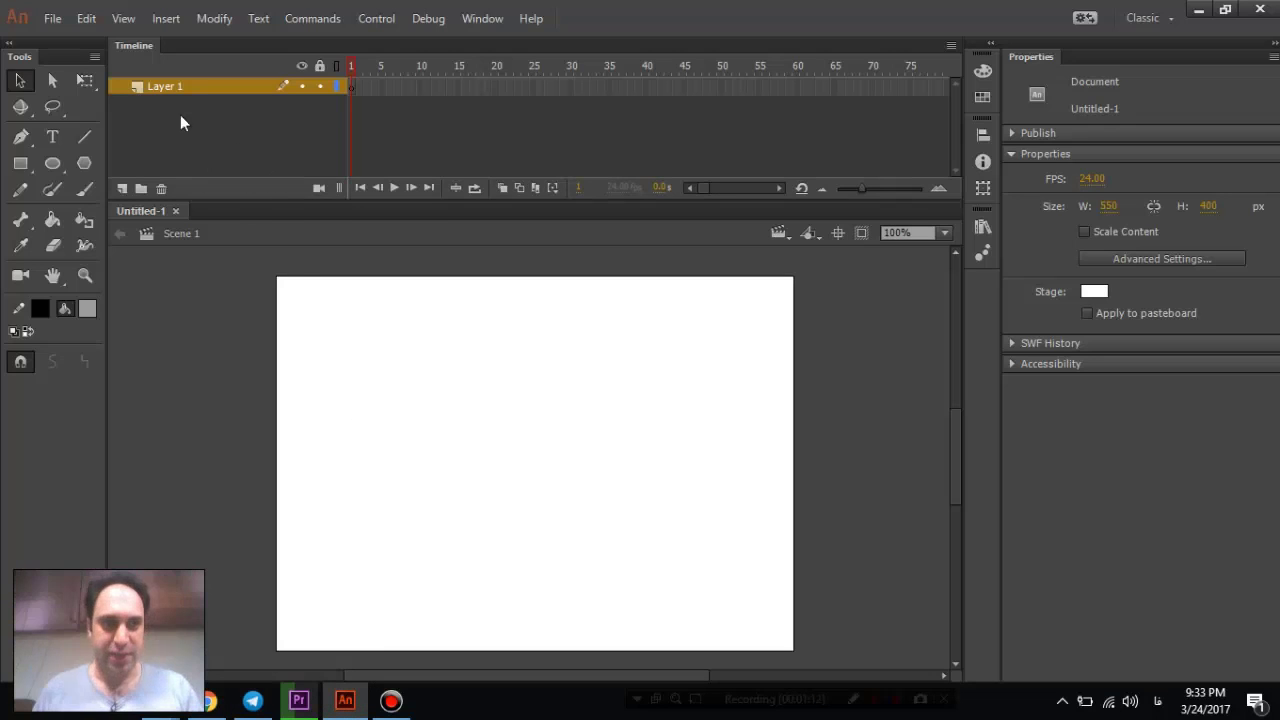
{"action": "left_click", "coordinate": [52, 18]}
{"action": "mouse_move", "coordinate": [281, 312]}
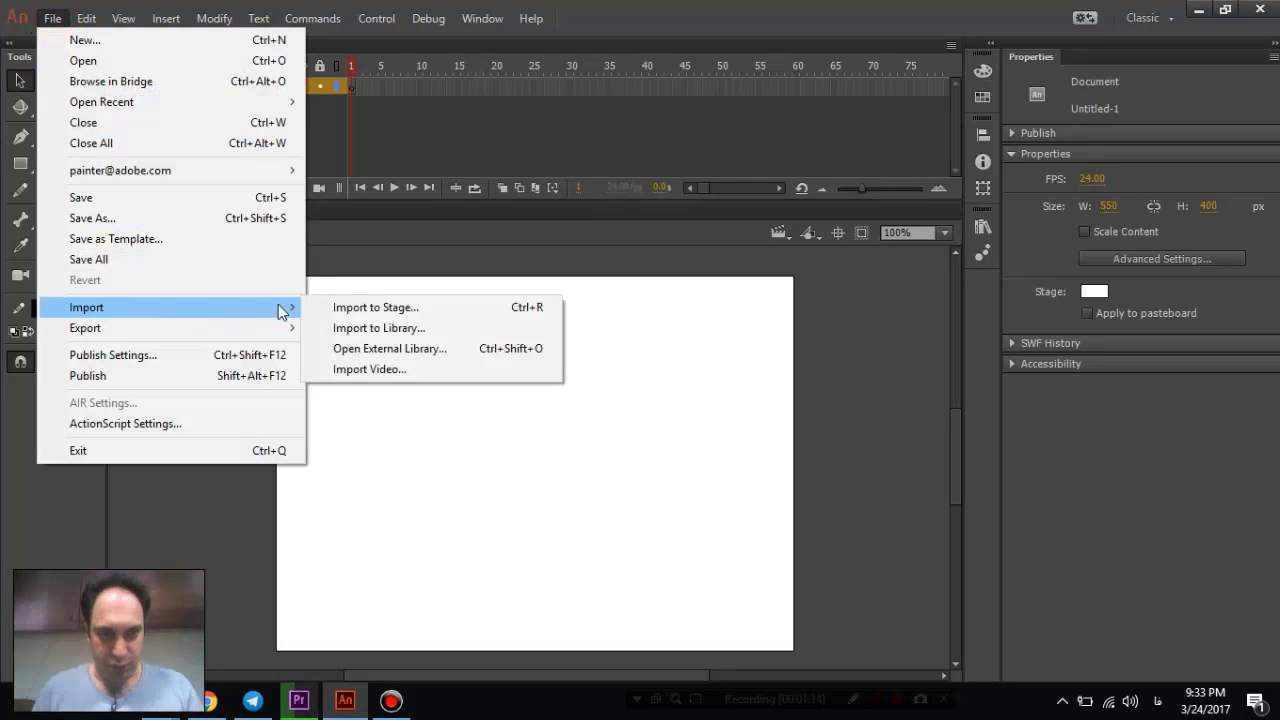
{"action": "left_click", "coordinate": [375, 307]}
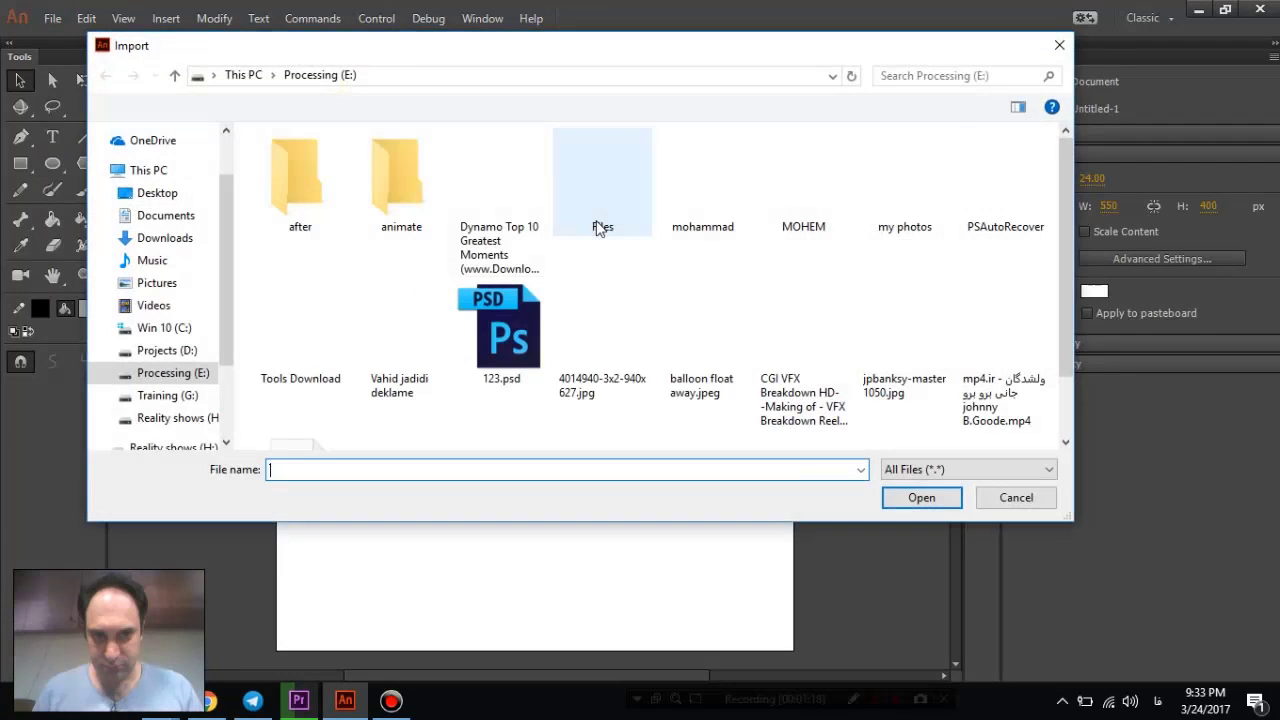
{"action": "double_click", "coordinate": [394, 182]}
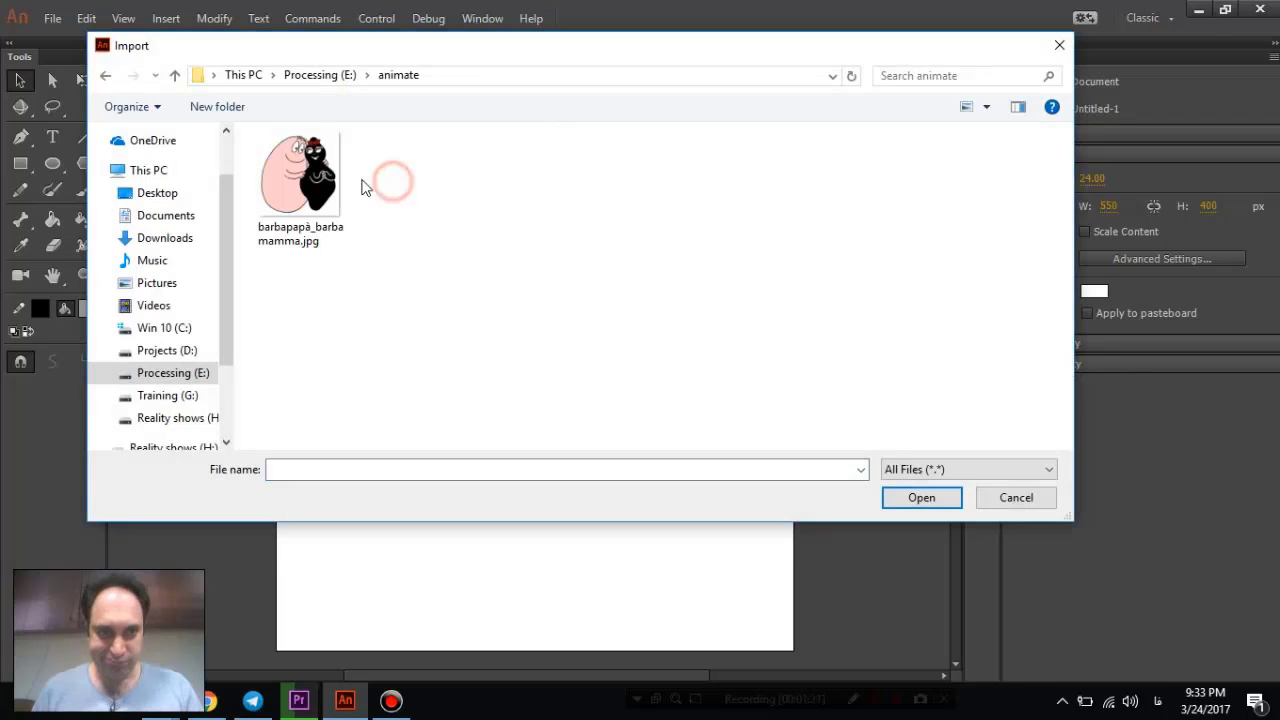
{"action": "double_click", "coordinate": [336, 187]}
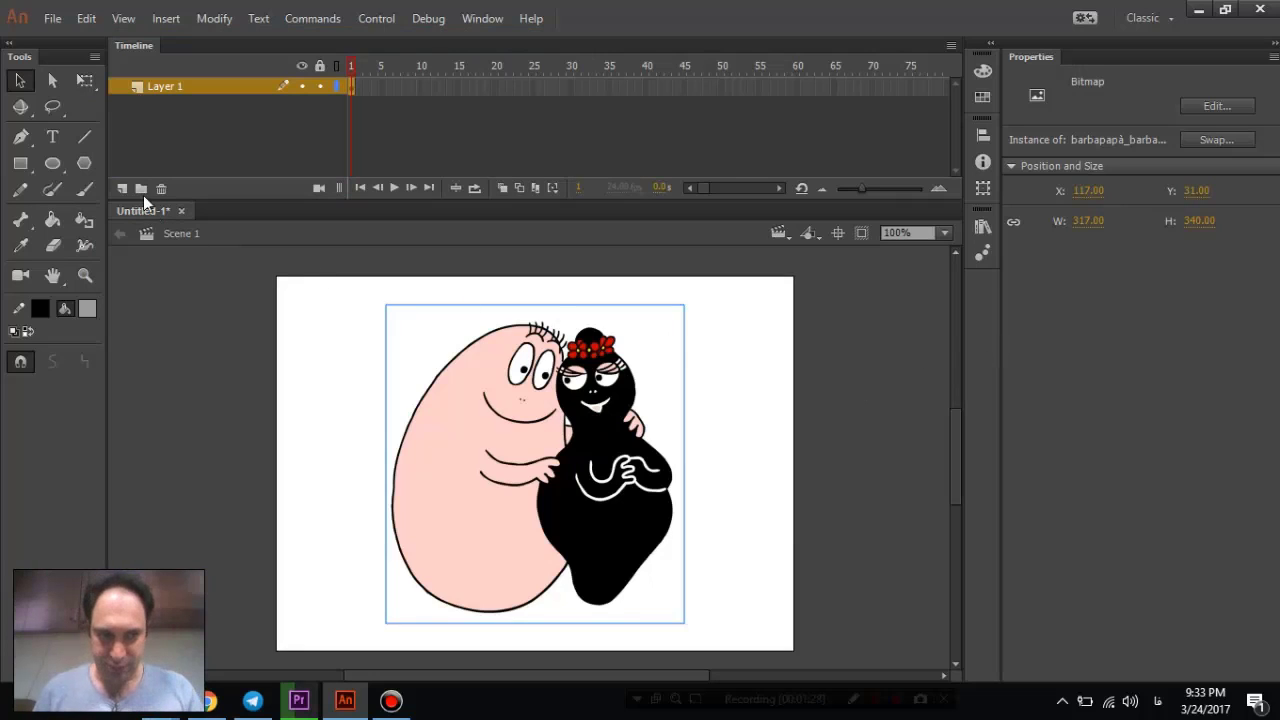
- Convert the imported picture of the couple into a Movie Clip symbol named Symbol 1
{"action": "left_click", "coordinate": [319, 87]}
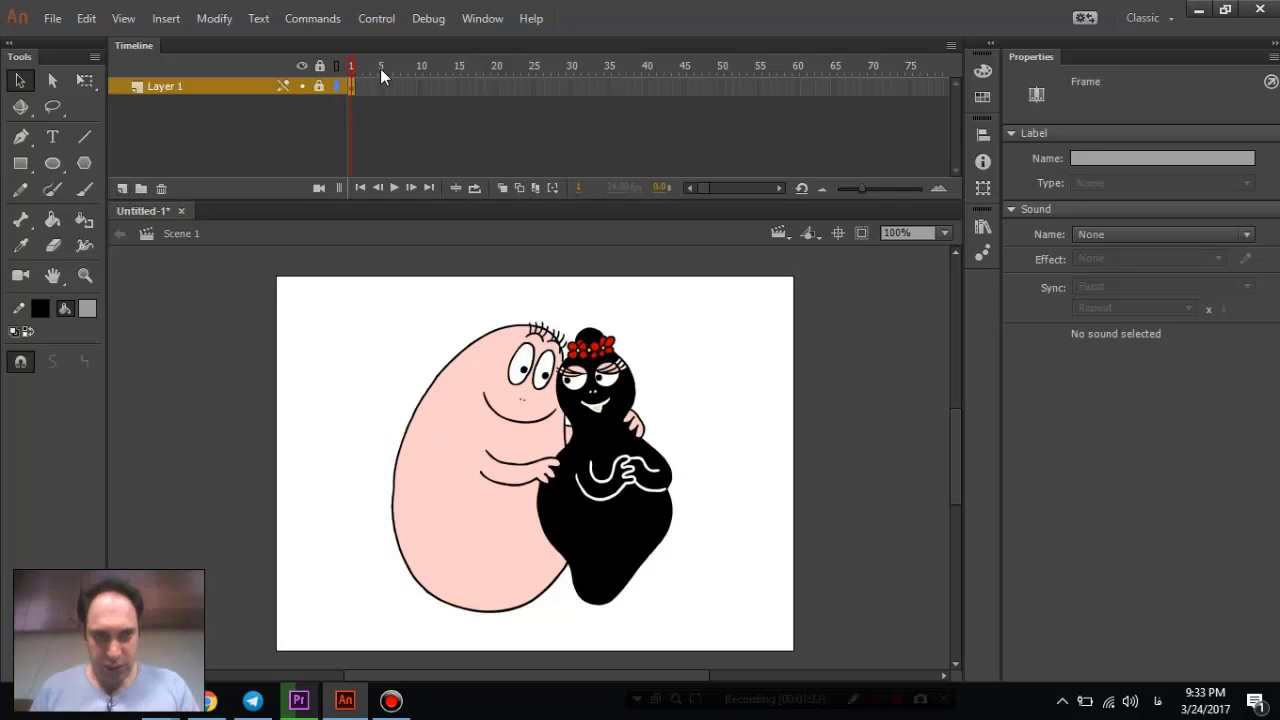
{"action": "left_click", "coordinate": [318, 86]}
{"action": "left_click", "coordinate": [492, 450]}
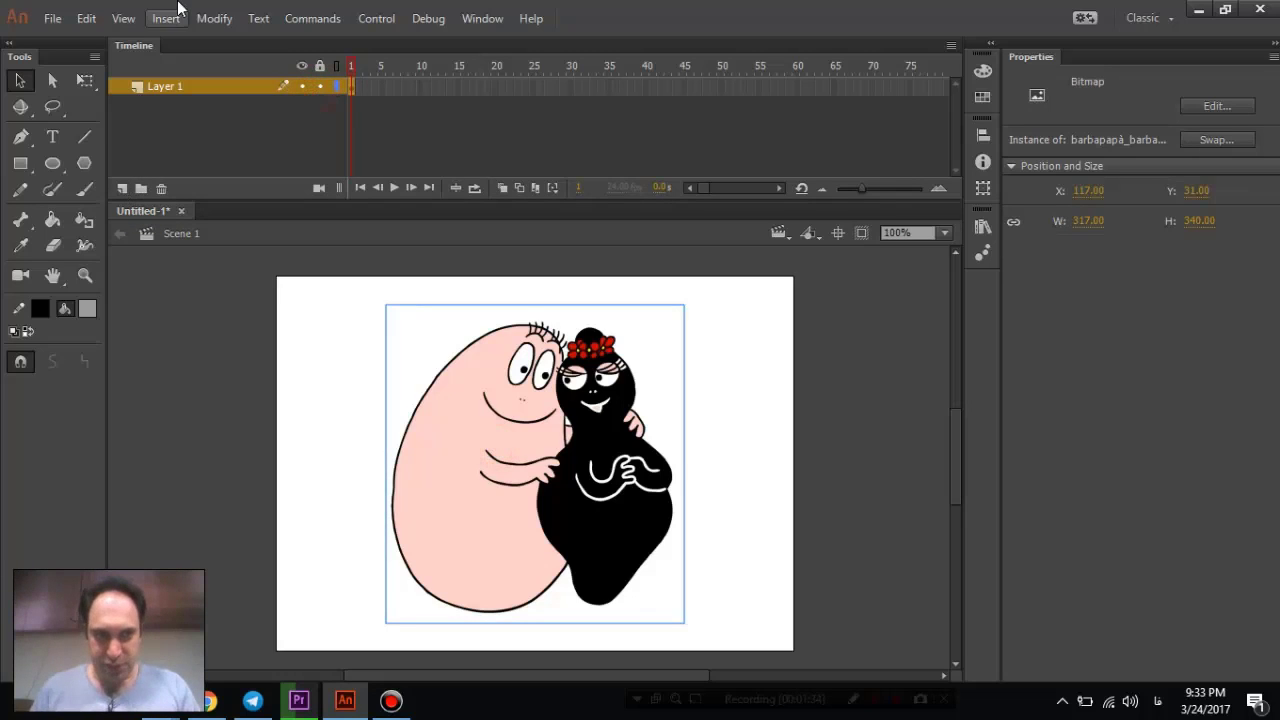
{"action": "left_click", "coordinate": [214, 18]}
{"action": "left_click", "coordinate": [245, 70]}
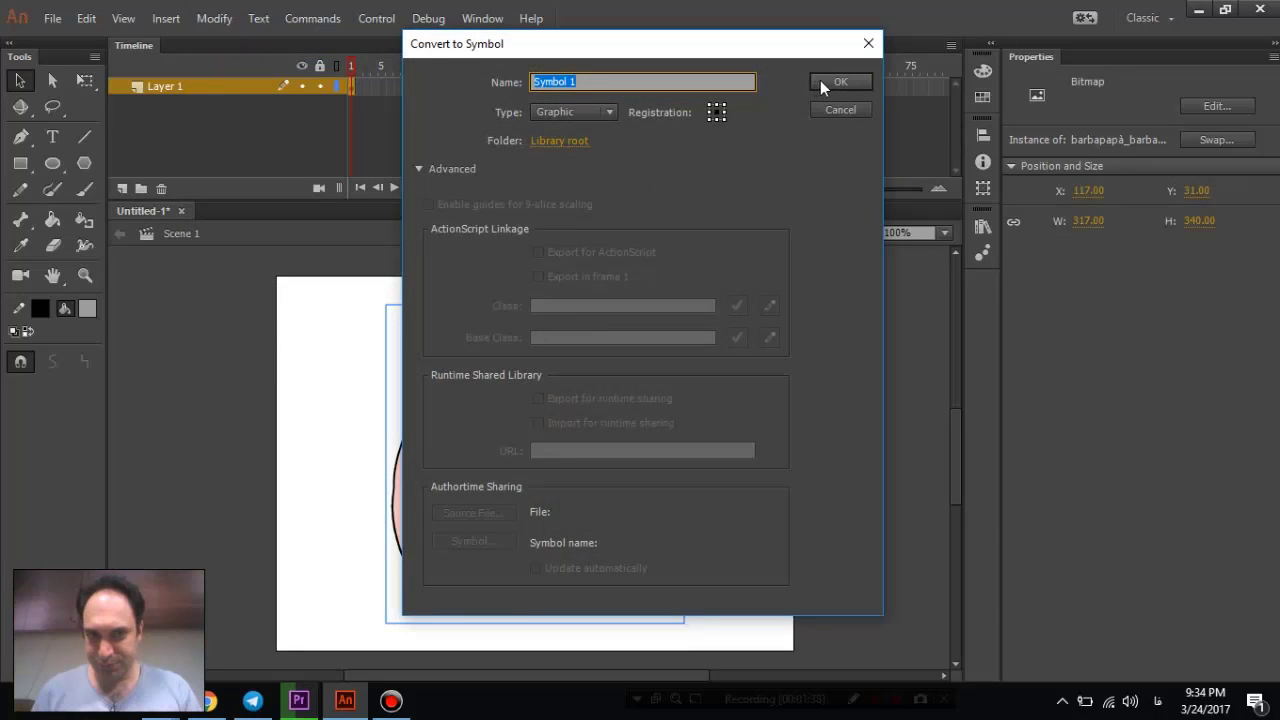
{"action": "left_click", "coordinate": [608, 112]}
{"action": "left_click", "coordinate": [604, 130]}
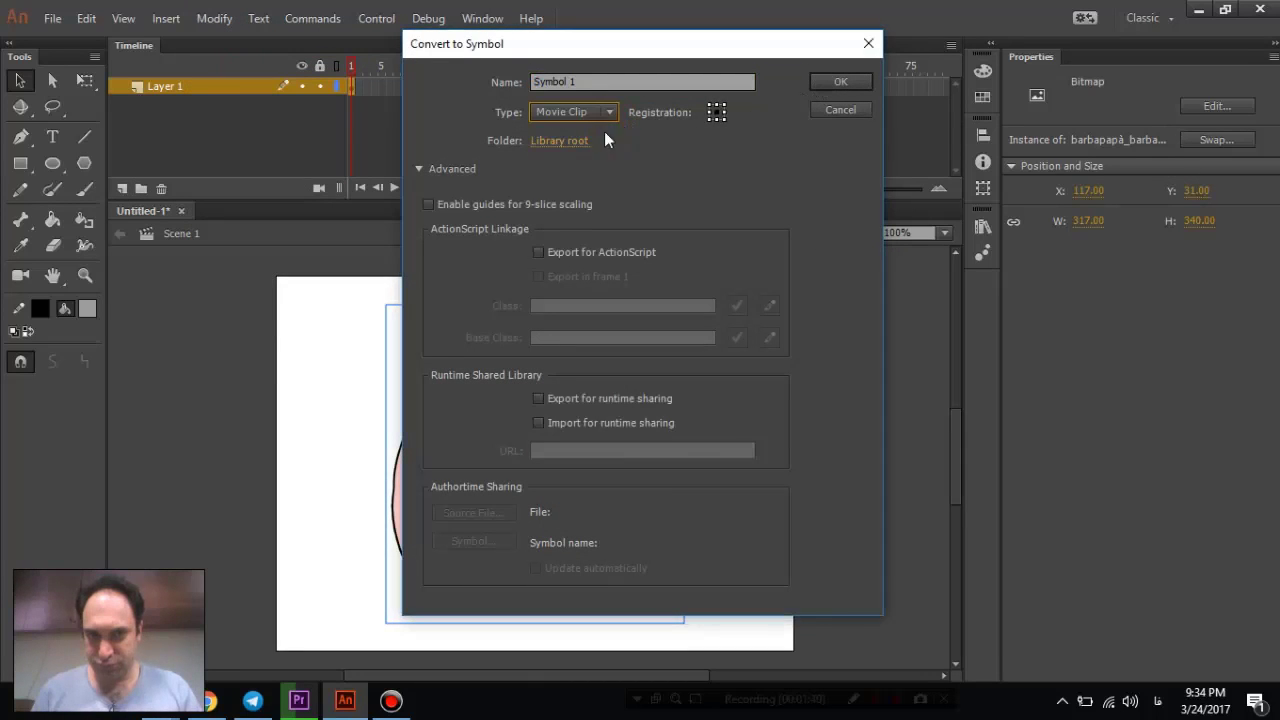
{"action": "left_click", "coordinate": [836, 82]}
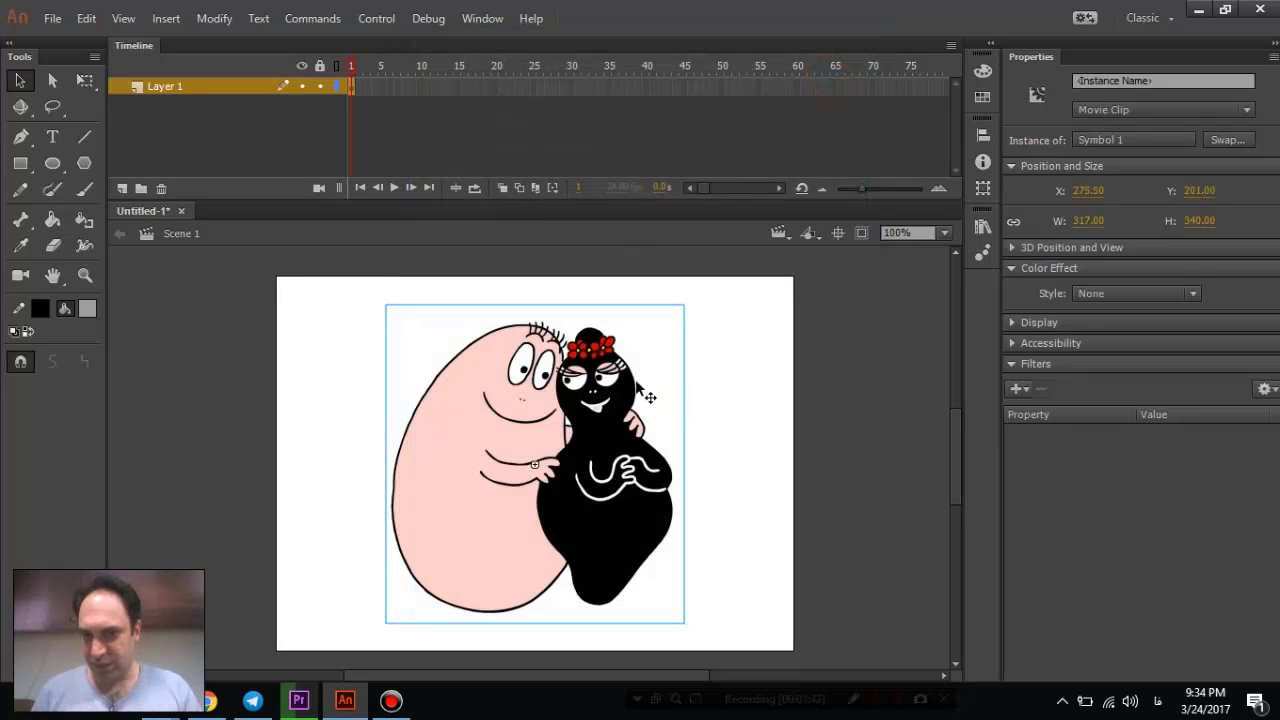
- Apply an Alpha color effect of 30% to the picture's movie clip so it serves as a faint tracing guide
{"action": "left_click", "coordinate": [1150, 297]}
{"action": "left_click", "coordinate": [1123, 397]}
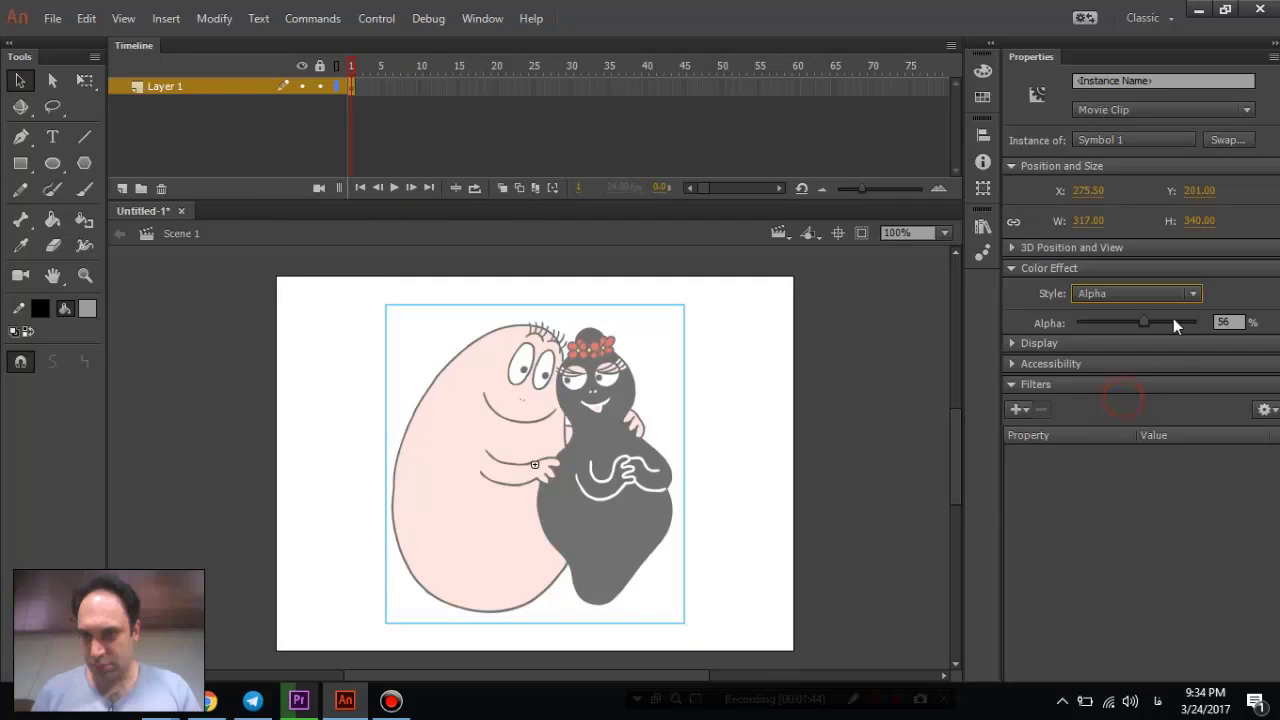
{"action": "left_click_drag", "start_coordinate": [1147, 319], "coordinate": [1112, 324]}
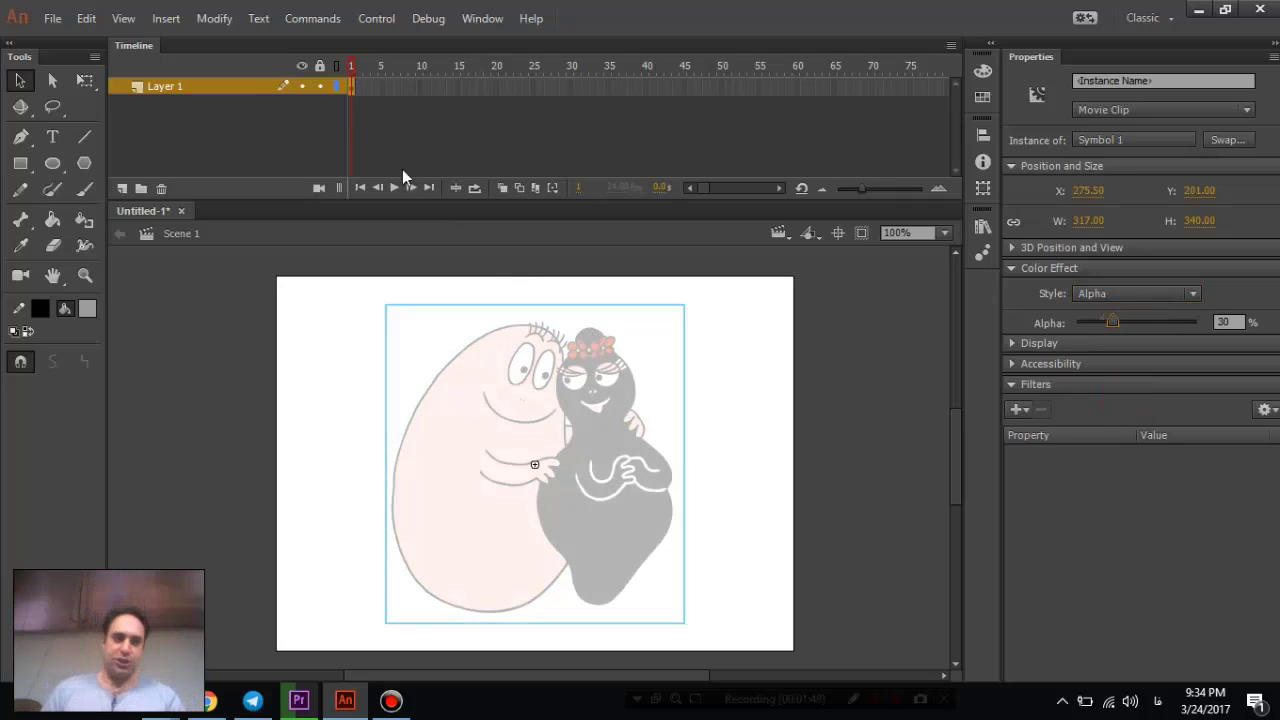
- Lock Layer 1 with the faded picture and add a new layer above it
{"action": "left_click", "coordinate": [319, 86]}
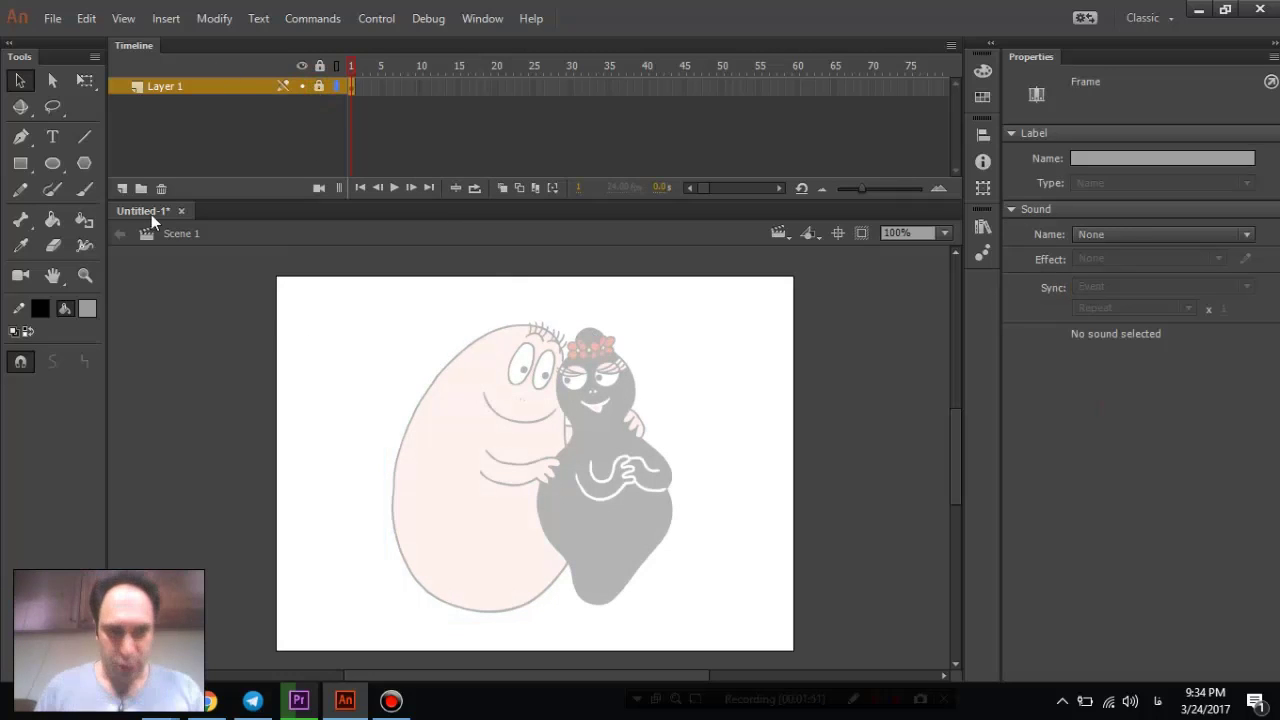
{"action": "left_click", "coordinate": [121, 189]}
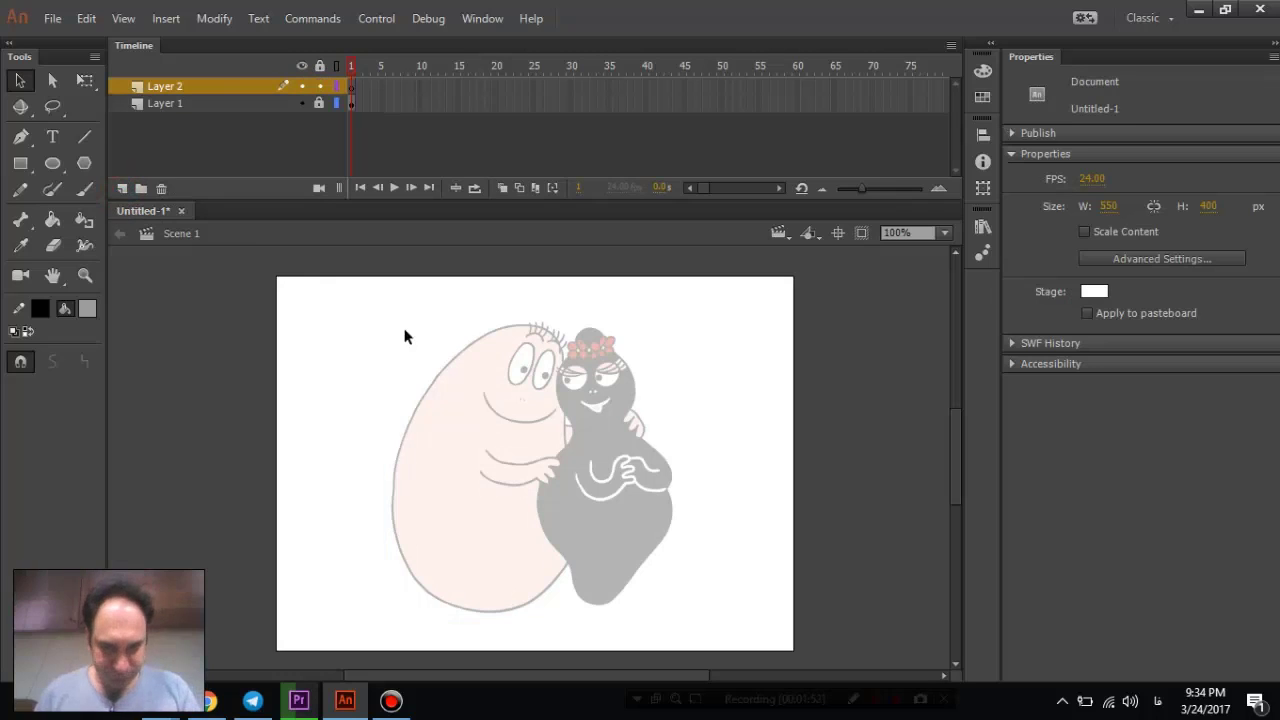
{"action": "key", "text": "ctrl+equal"}
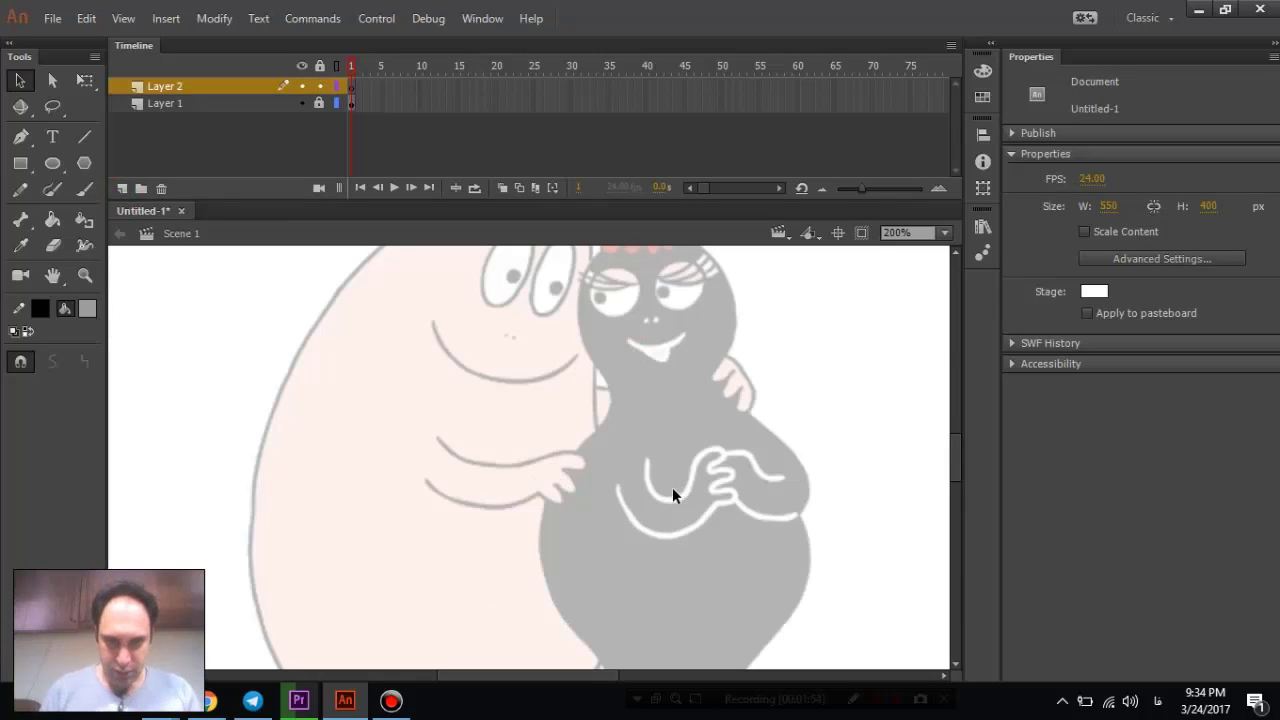
{"action": "scroll", "coordinate": [673, 489], "scroll_direction": "up", "scroll_amount": 3}
{"action": "left_click_drag", "start_coordinate": [673, 489], "coordinate": [665, 319]}
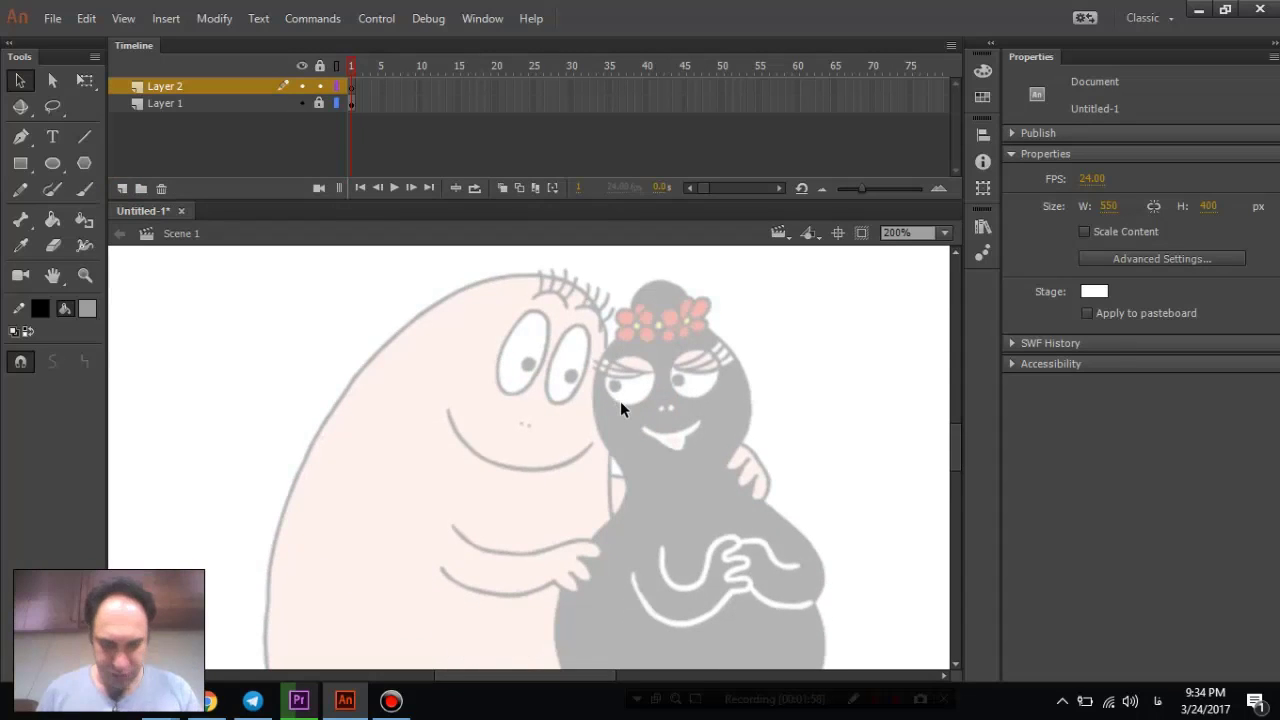
{"action": "key", "text": "ctrl+minus"}
{"action": "scroll", "coordinate": [620, 402], "scroll_direction": "down", "scroll_amount": 3}
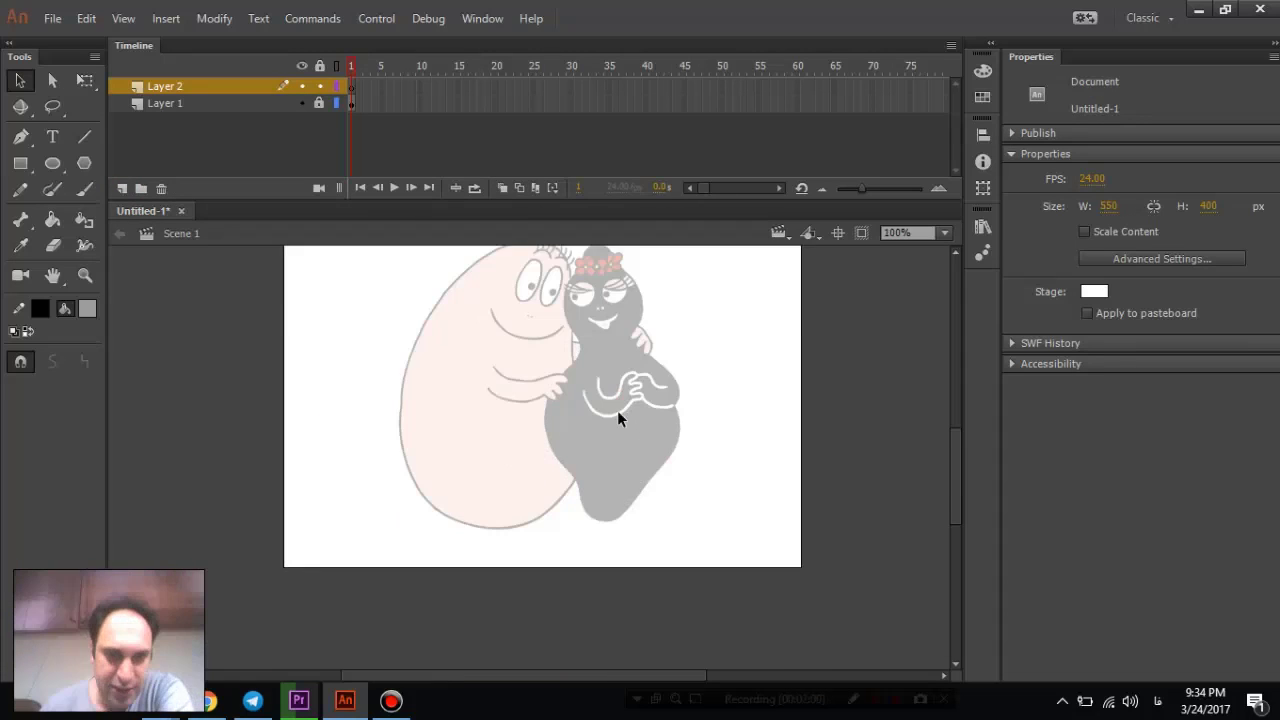
{"action": "scroll", "coordinate": [617, 410], "scroll_direction": "up", "scroll_amount": 3}
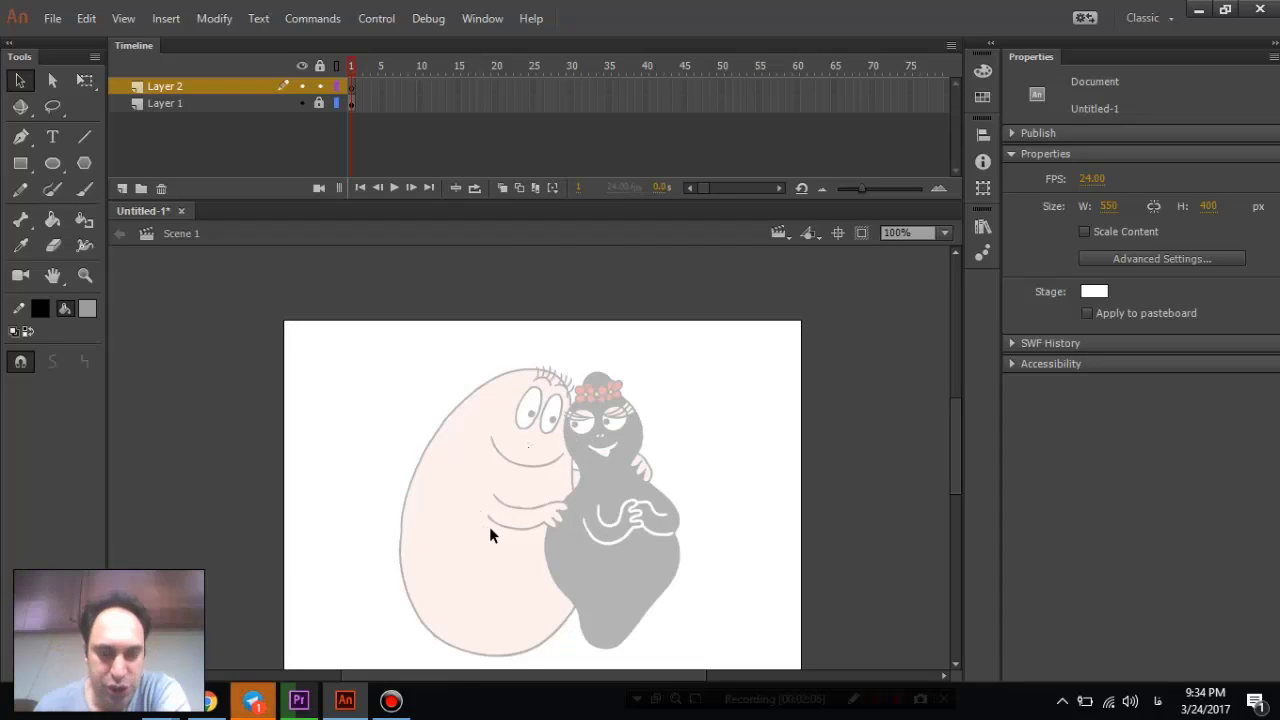
{"action": "left_click", "coordinate": [22, 136]}
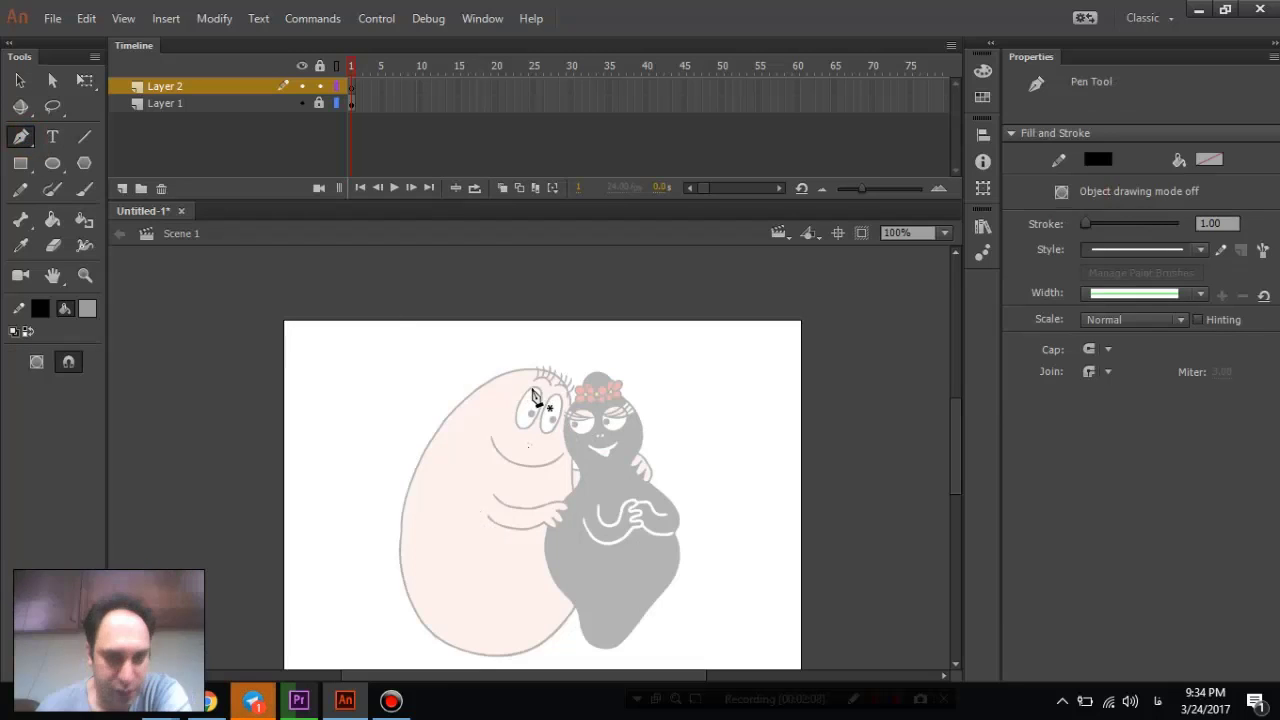
- Draw an oval about 202 by 310 px over the pink character, with a red fill and no stroke
{"action": "left_click", "coordinate": [52, 163]}
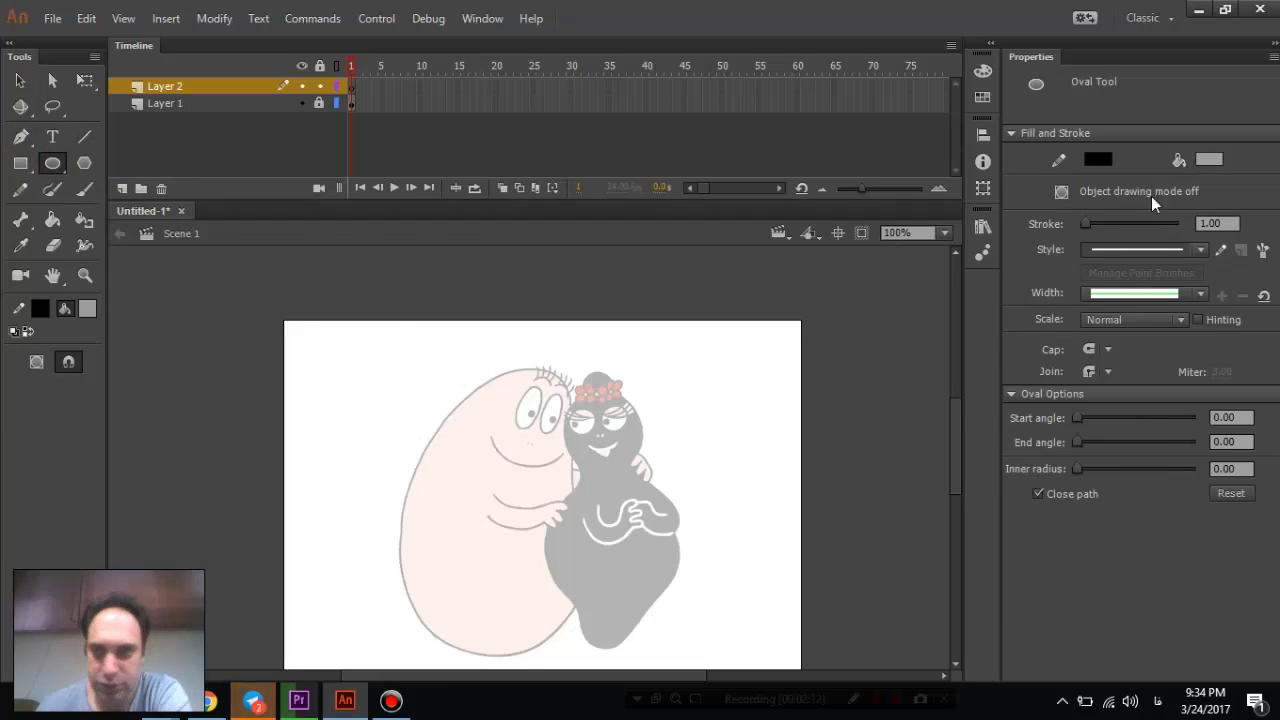
{"action": "left_click", "coordinate": [1207, 160]}
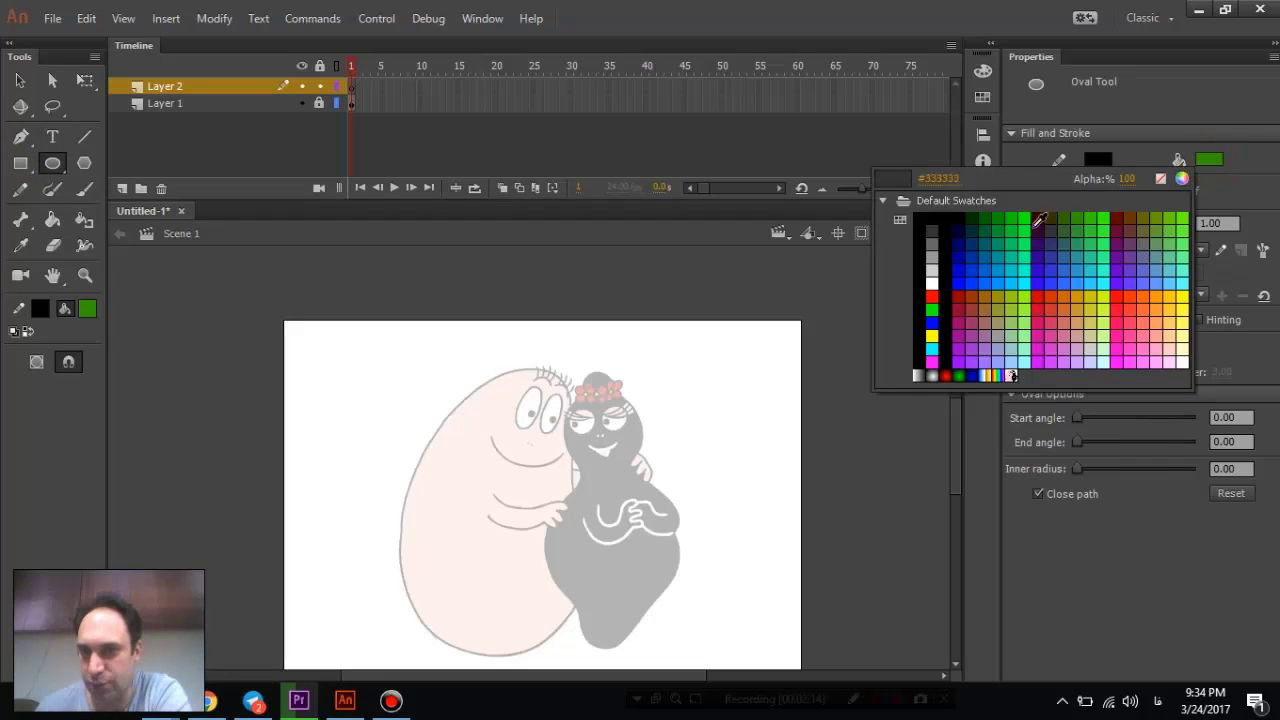
{"action": "left_click", "coordinate": [932, 296]}
{"action": "left_click", "coordinate": [1098, 159]}
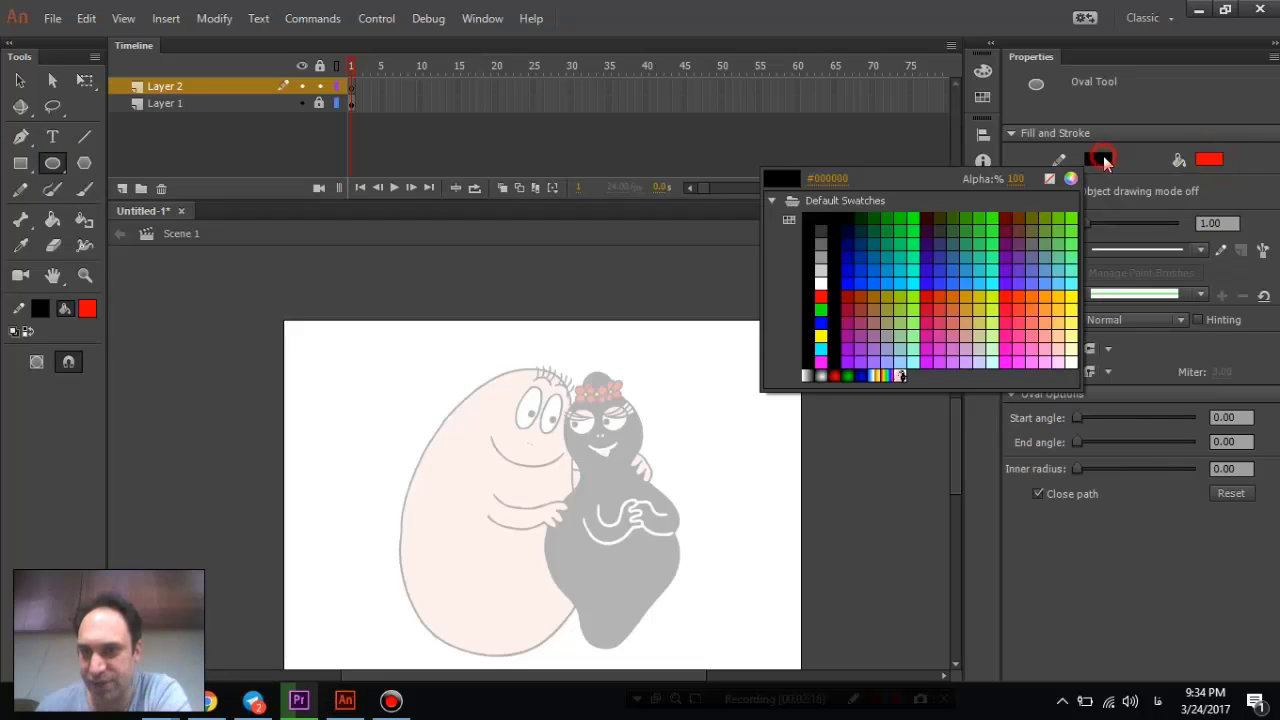
{"action": "left_click", "coordinate": [1056, 179]}
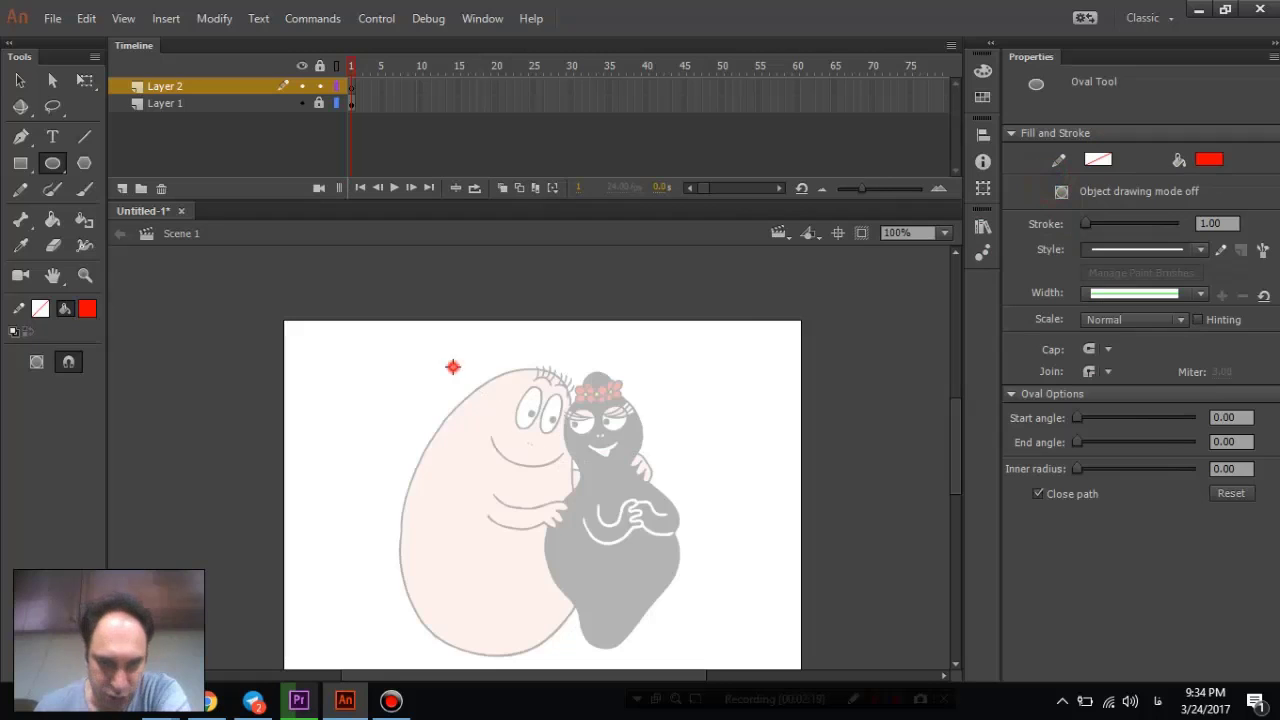
{"action": "left_click_drag", "start_coordinate": [453, 367], "coordinate": [642, 657]}
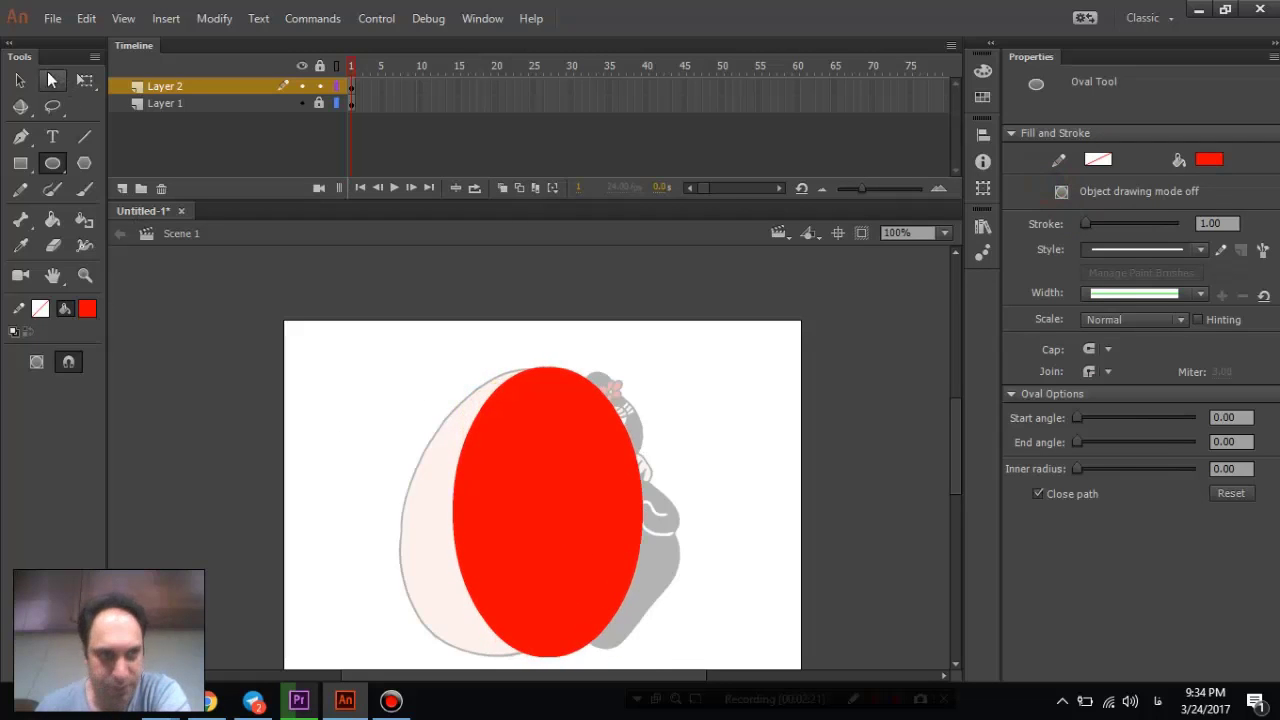
- Move the red oval onto the pink character's body and rotate it slightly clockwise to follow the body's tilt
{"action": "left_click", "coordinate": [20, 80]}
{"action": "left_click_drag", "start_coordinate": [516, 451], "coordinate": [491, 451]}
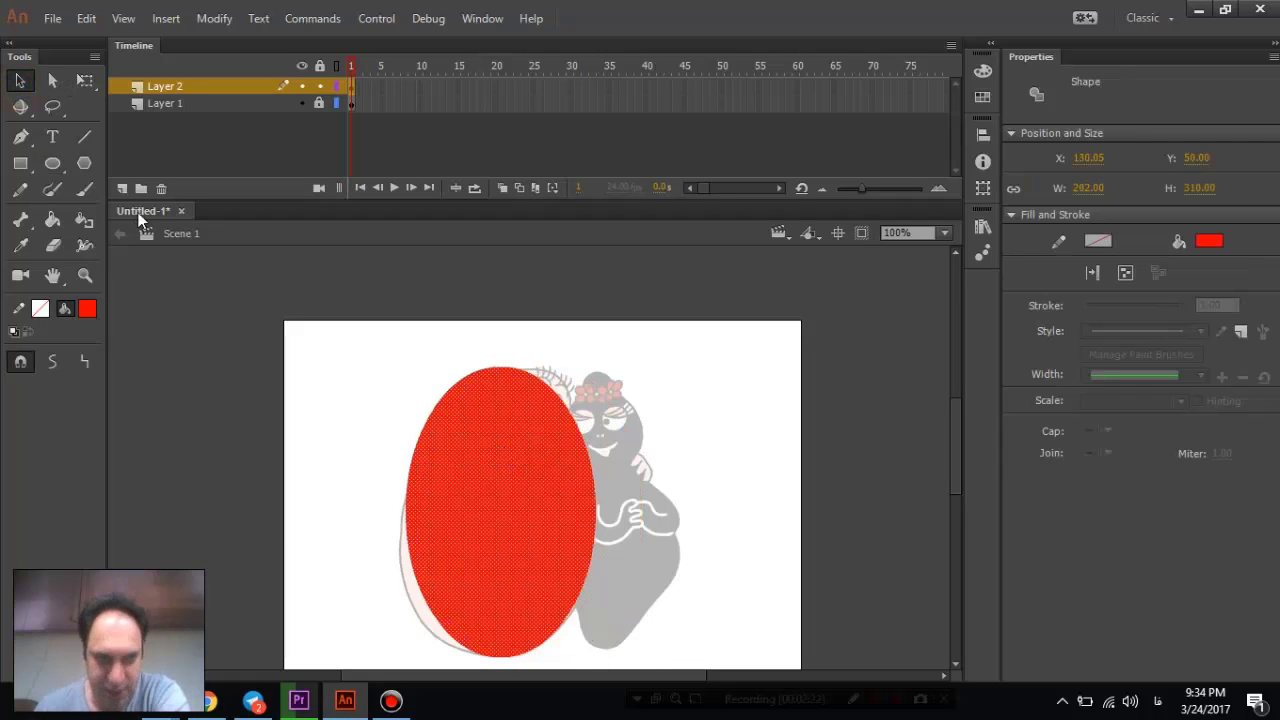
{"action": "left_click", "coordinate": [85, 80]}
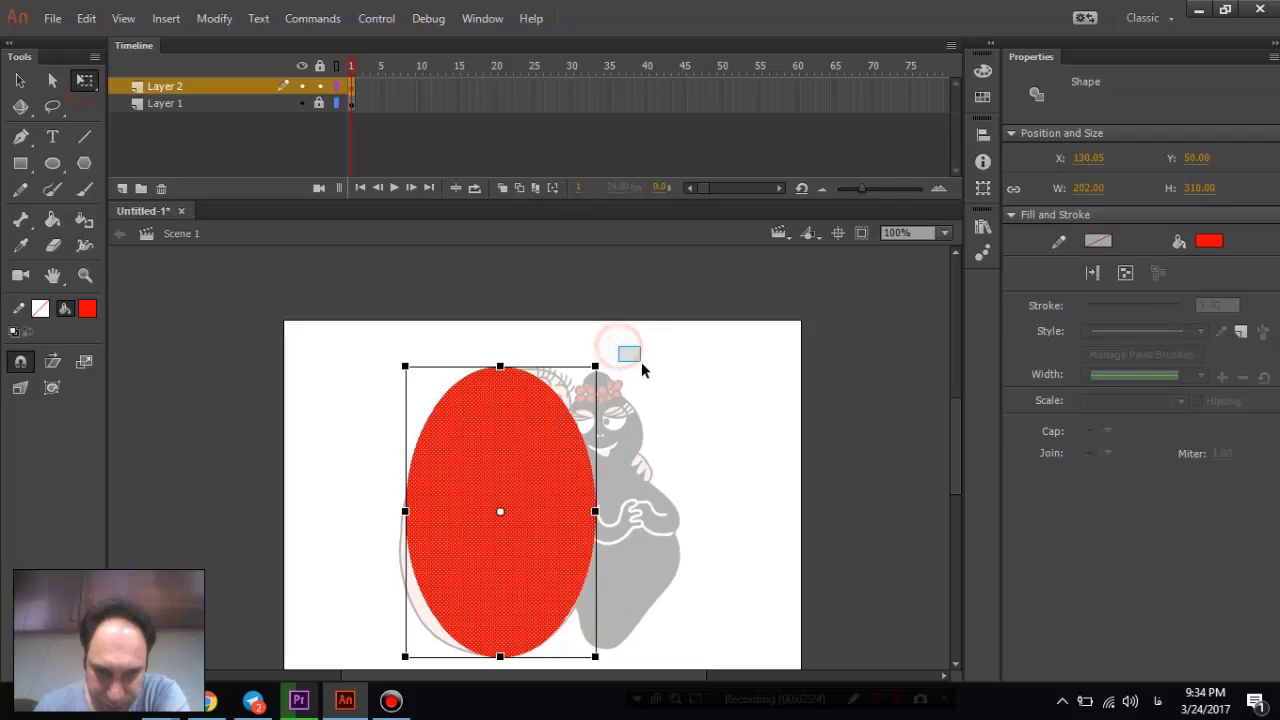
{"action": "left_click", "coordinate": [548, 370]}
{"action": "left_click", "coordinate": [530, 398]}
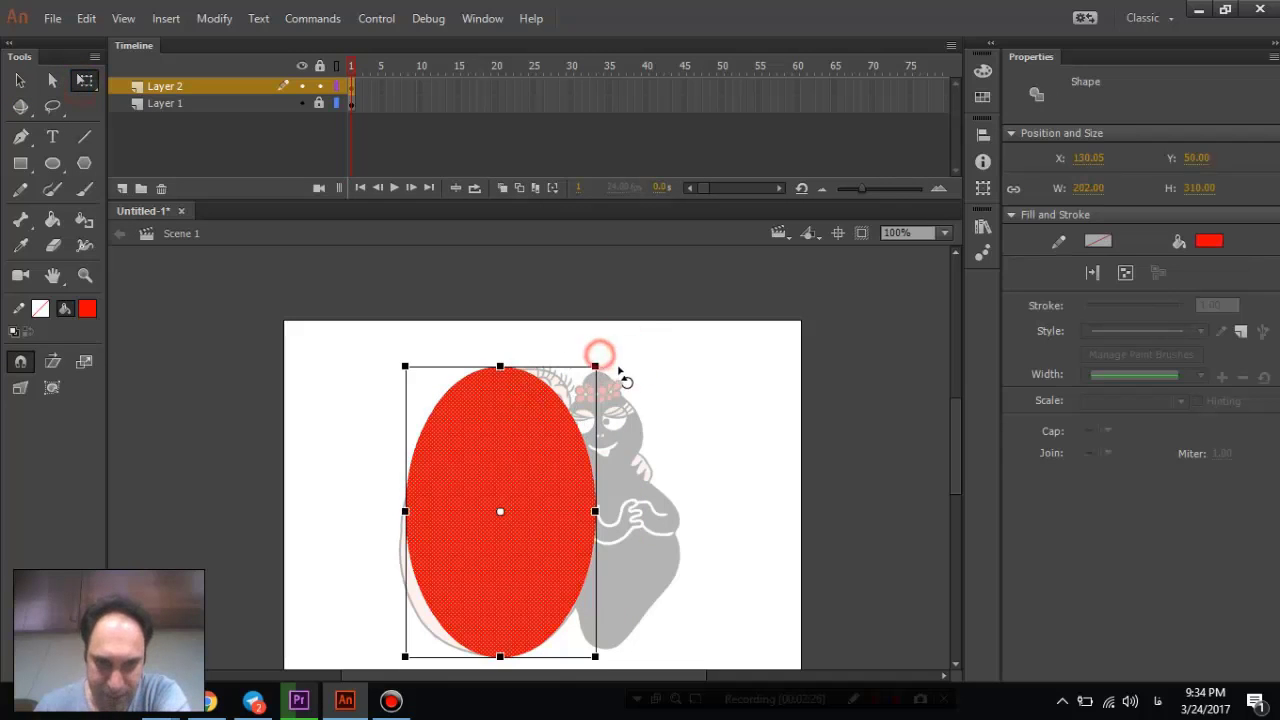
{"action": "left_click_drag", "start_coordinate": [606, 364], "coordinate": [634, 393]}
{"action": "mouse_move", "coordinate": [543, 451]}
{"action": "left_mouse_down"}
{"action": "mouse_move", "coordinate": [363, 420]}
{"action": "mouse_move", "coordinate": [545, 447]}
{"action": "mouse_move", "coordinate": [640, 478]}
{"action": "mouse_move", "coordinate": [537, 443]}
{"action": "mouse_move", "coordinate": [543, 457]}
{"action": "mouse_move", "coordinate": [528, 457]}
{"action": "left_mouse_up"}
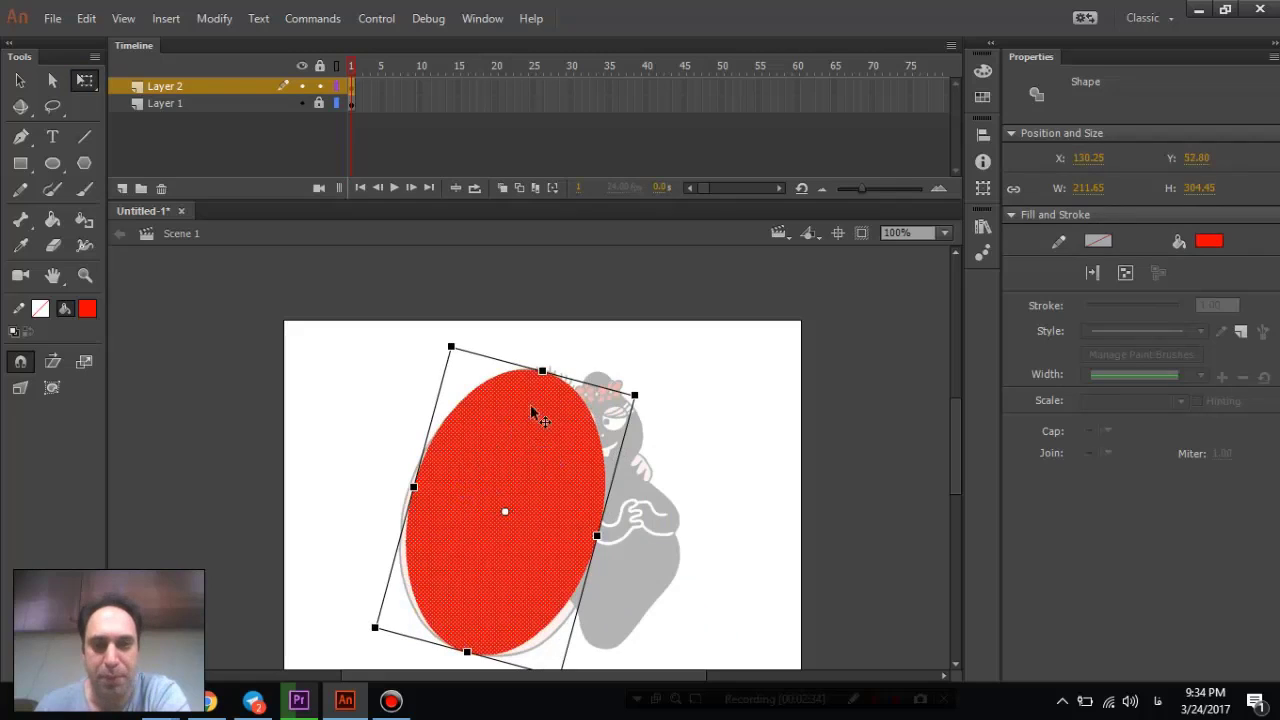
- Resize the tilted red oval to about 223 by 299 px so it matches the height and width of the pink character's body
{"action": "left_click_drag", "start_coordinate": [543, 369], "coordinate": [531, 372]}
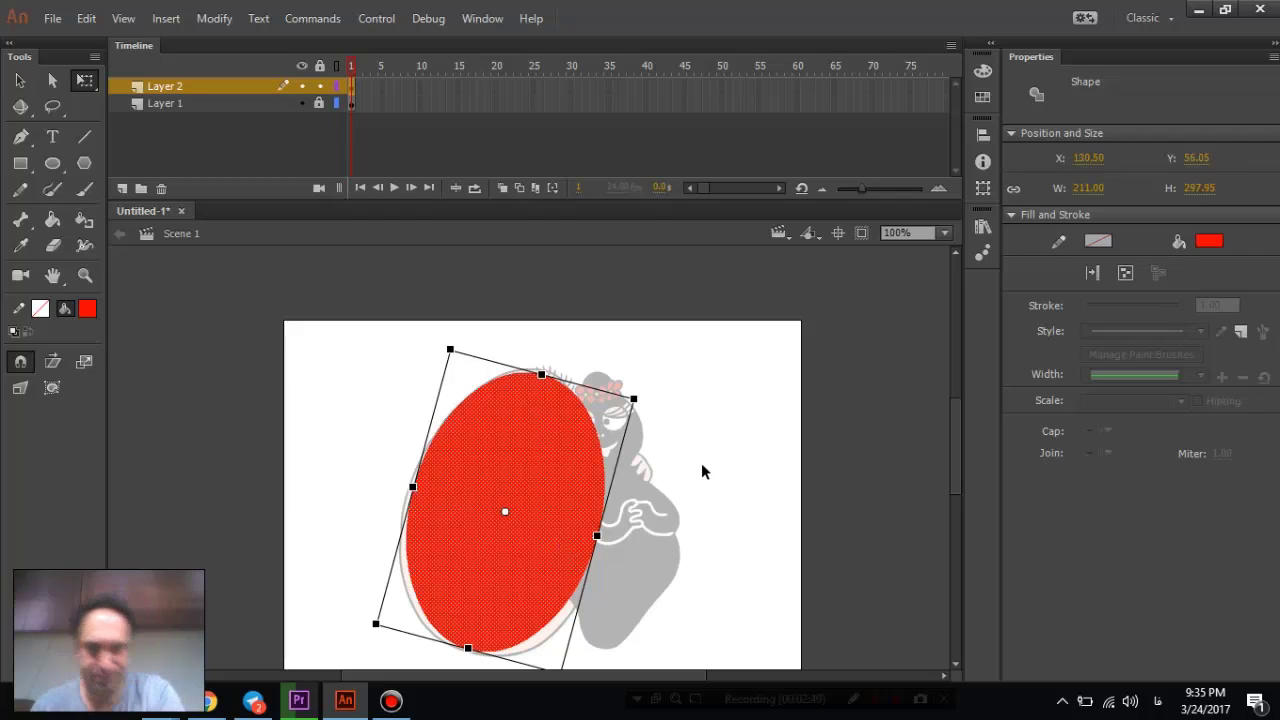
{"action": "left_click_drag", "start_coordinate": [701, 463], "coordinate": [701, 393]}
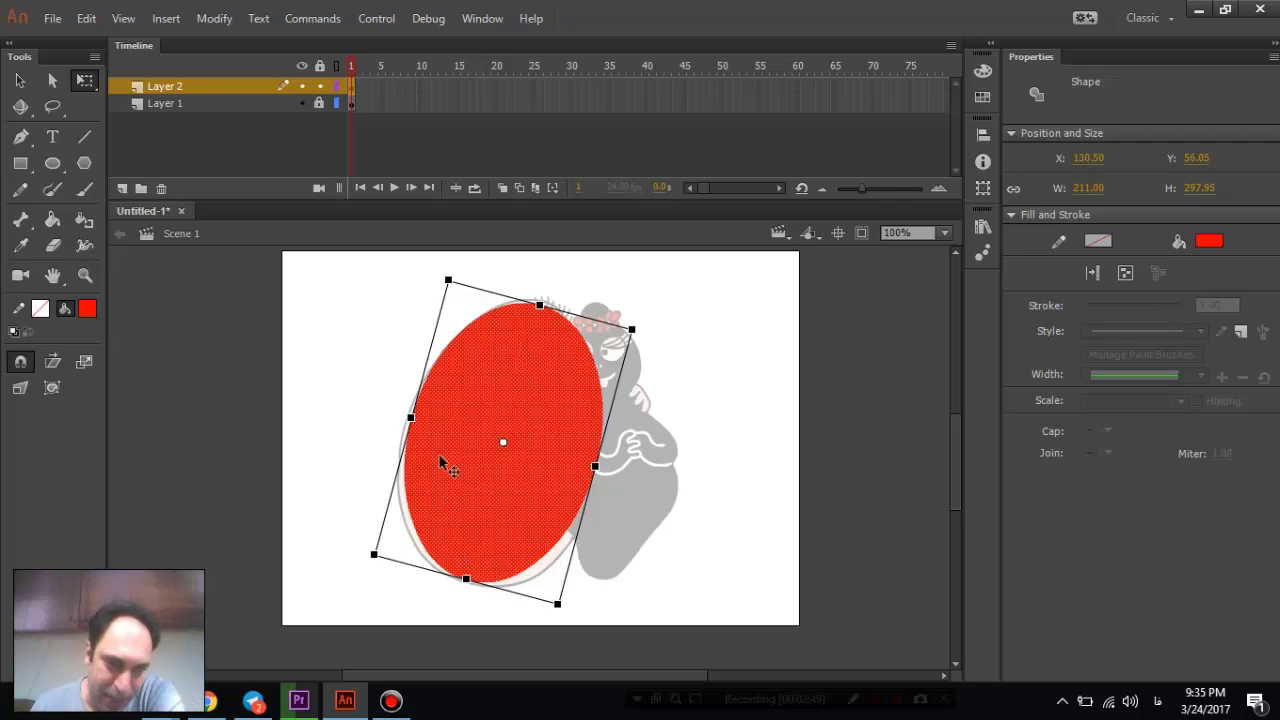
{"action": "left_click_drag", "start_coordinate": [411, 417], "coordinate": [406, 416]}
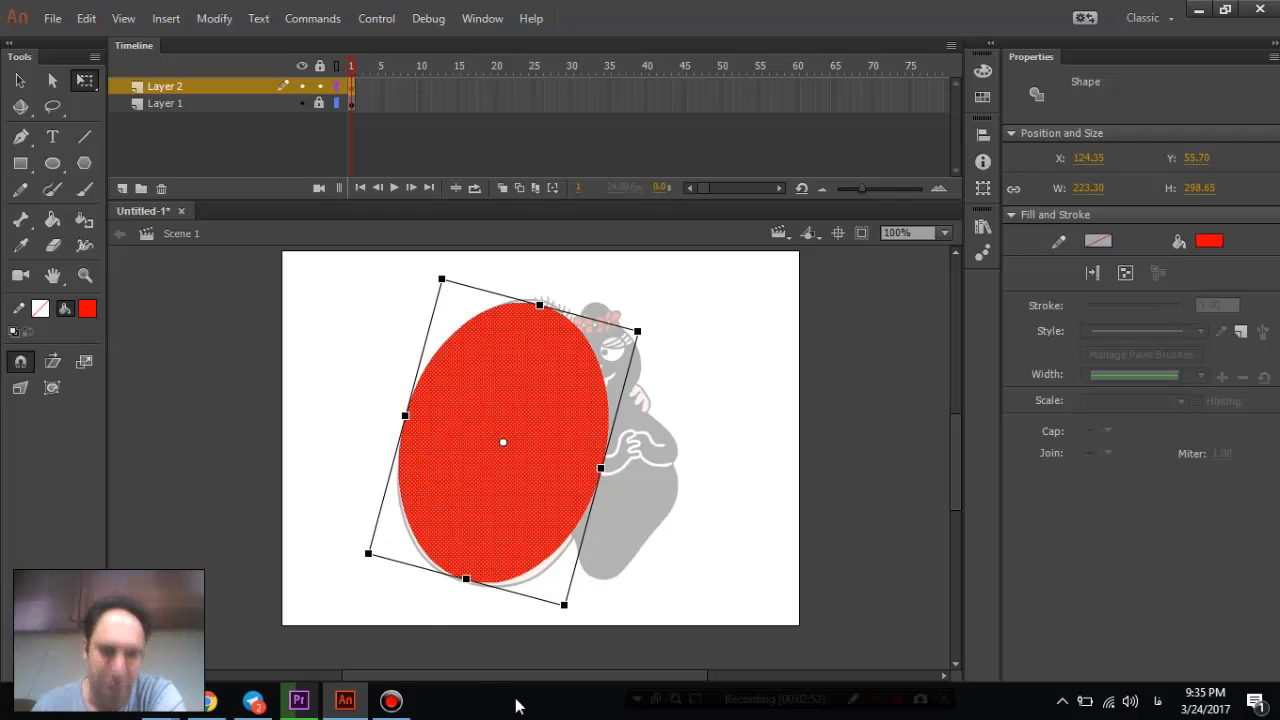
{"action": "left_click", "coordinate": [391, 700]}
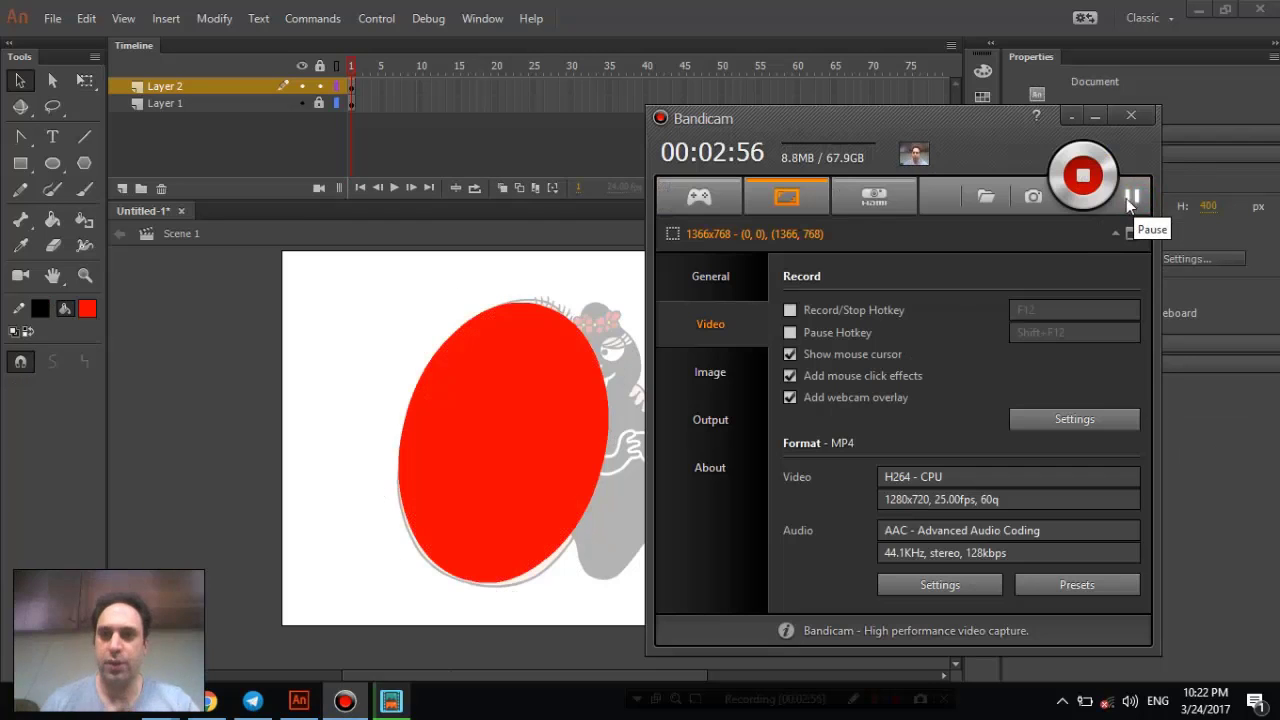
{"action": "left_click", "coordinate": [845, 8]}
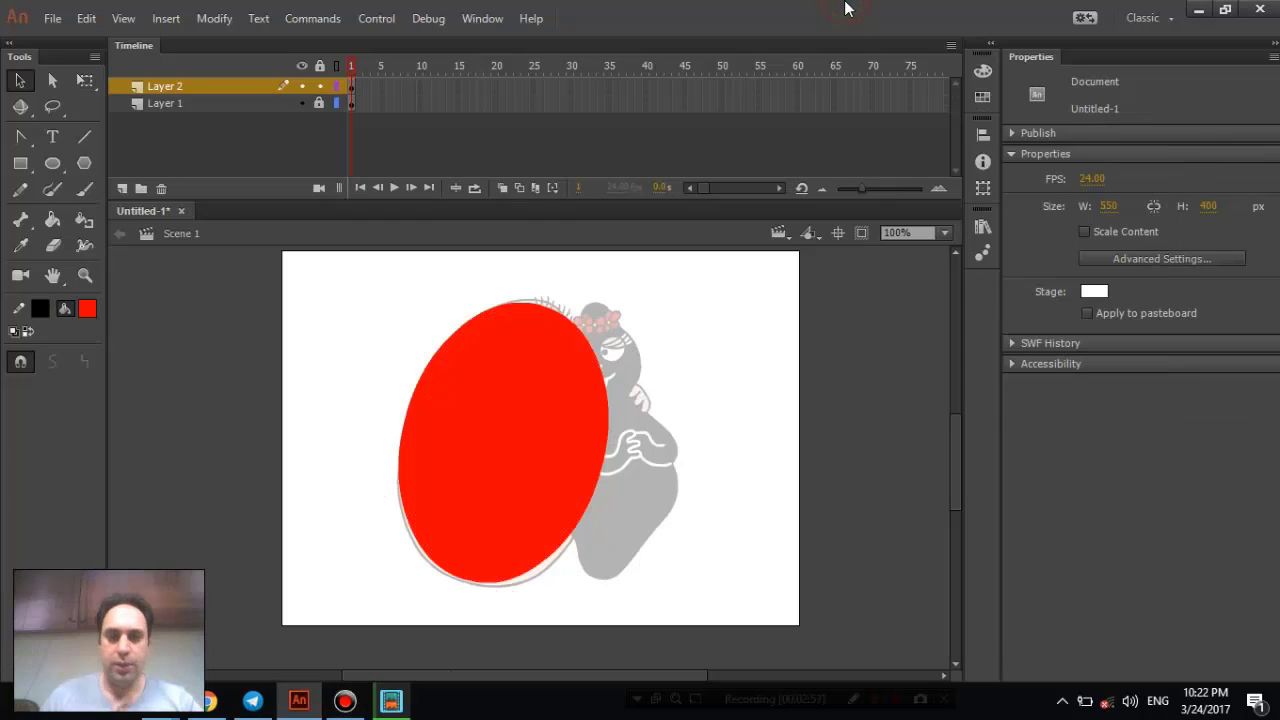
- Extend the curve handles of the red oval's bottom anchor point with the Convert Anchor Point tool to fill out the body's base
{"action": "left_click", "coordinate": [504, 432]}
{"action": "left_click", "coordinate": [20, 136]}
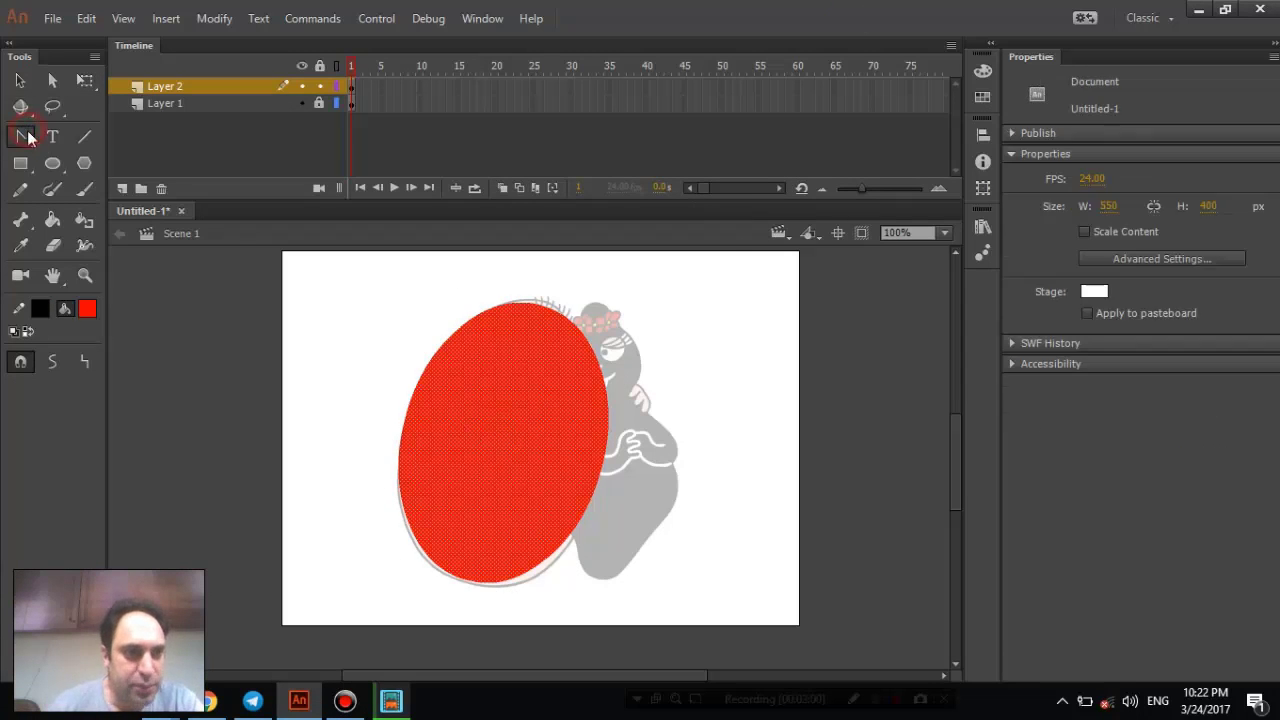
{"action": "left_click", "coordinate": [463, 583]}
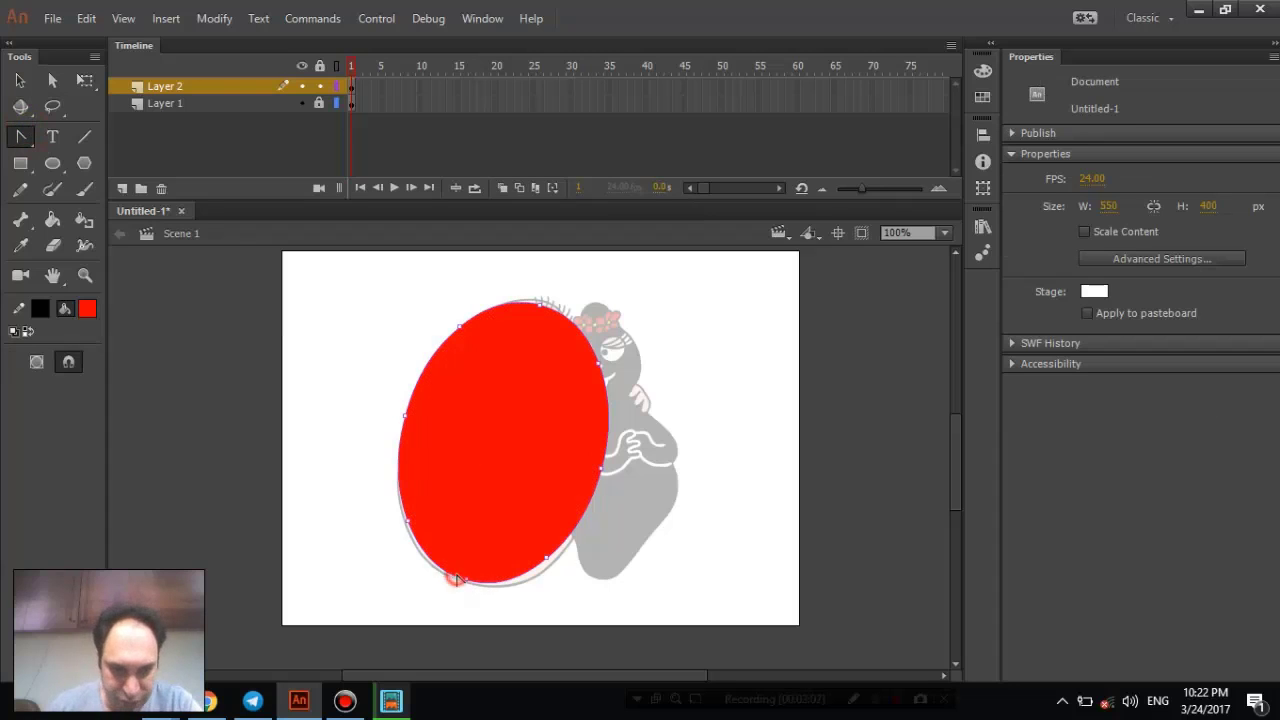
{"action": "left_click", "coordinate": [465, 583]}
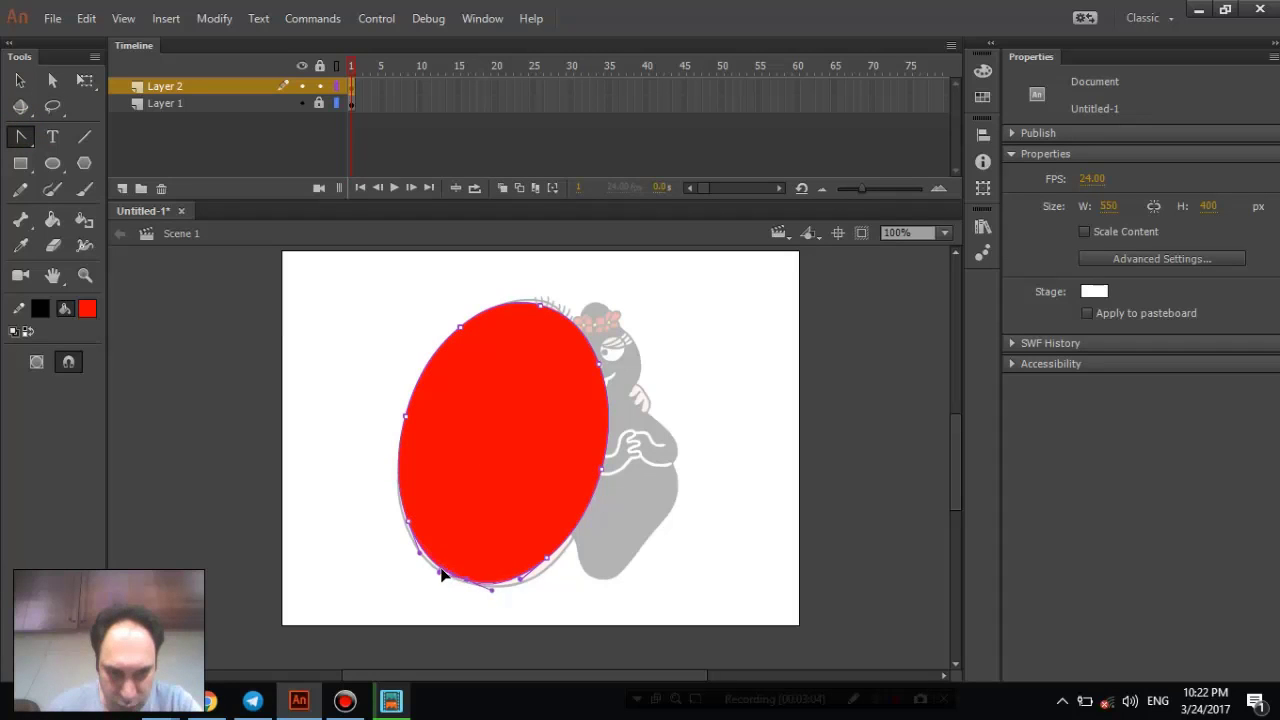
{"action": "left_click_drag", "start_coordinate": [440, 576], "coordinate": [427, 572]}
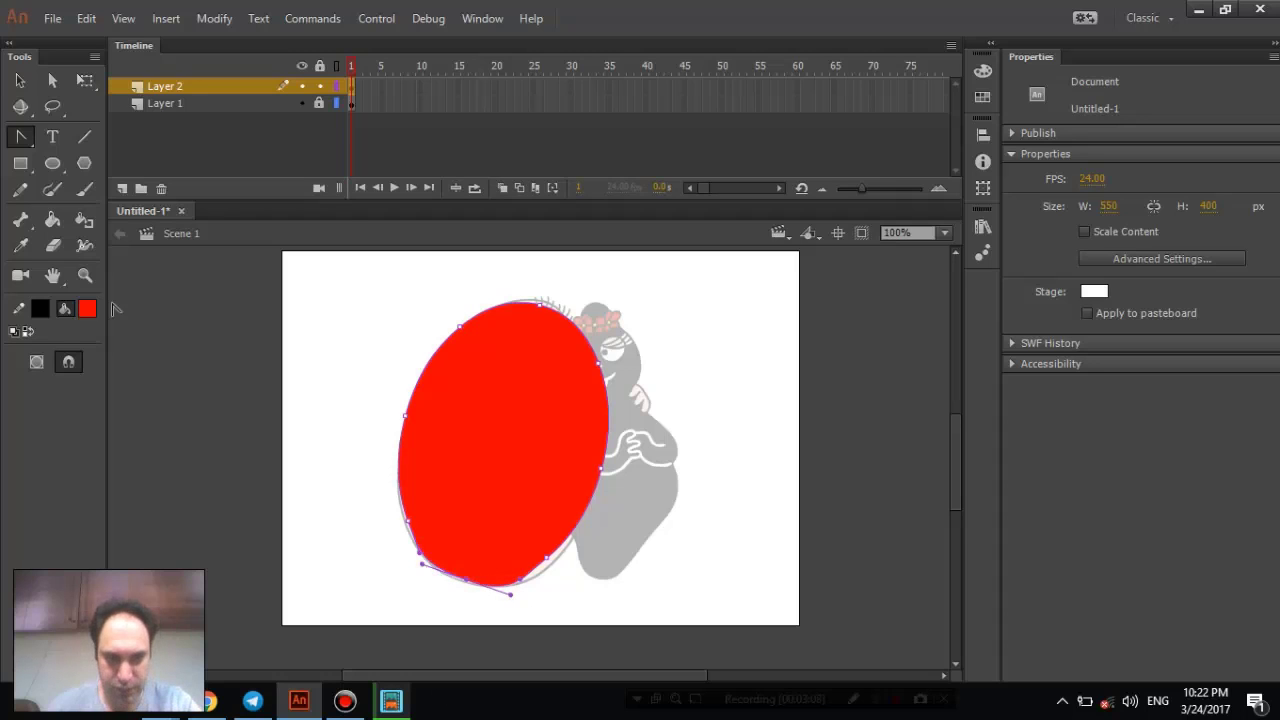
- Shift the anchor points on the red shape's lower right, lower left and left side onto the faded body outline
{"action": "left_click", "coordinate": [52, 80]}
{"action": "left_click_drag", "start_coordinate": [545, 565], "coordinate": [558, 568]}
{"action": "mouse_move", "coordinate": [410, 526]}
{"action": "left_mouse_down"}
{"action": "mouse_move", "coordinate": [386, 523]}
{"action": "mouse_move", "coordinate": [399, 528]}
{"action": "left_mouse_up"}
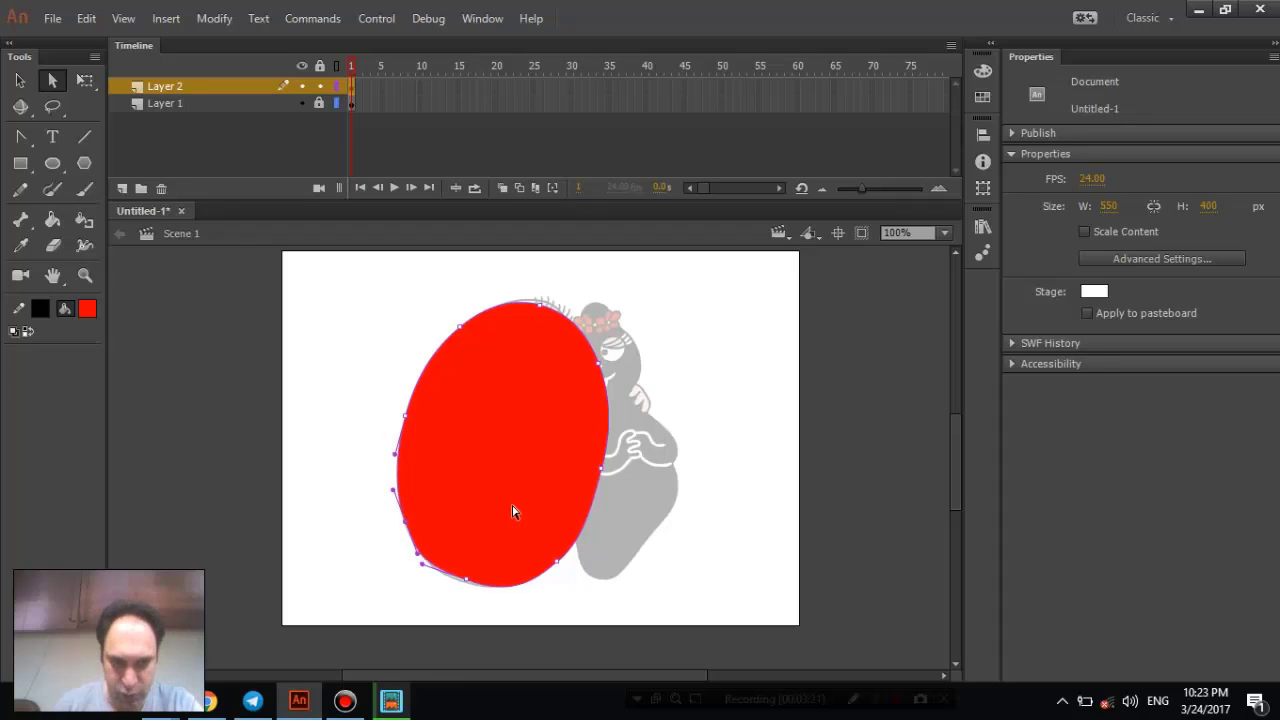
{"action": "left_click", "coordinate": [467, 583]}
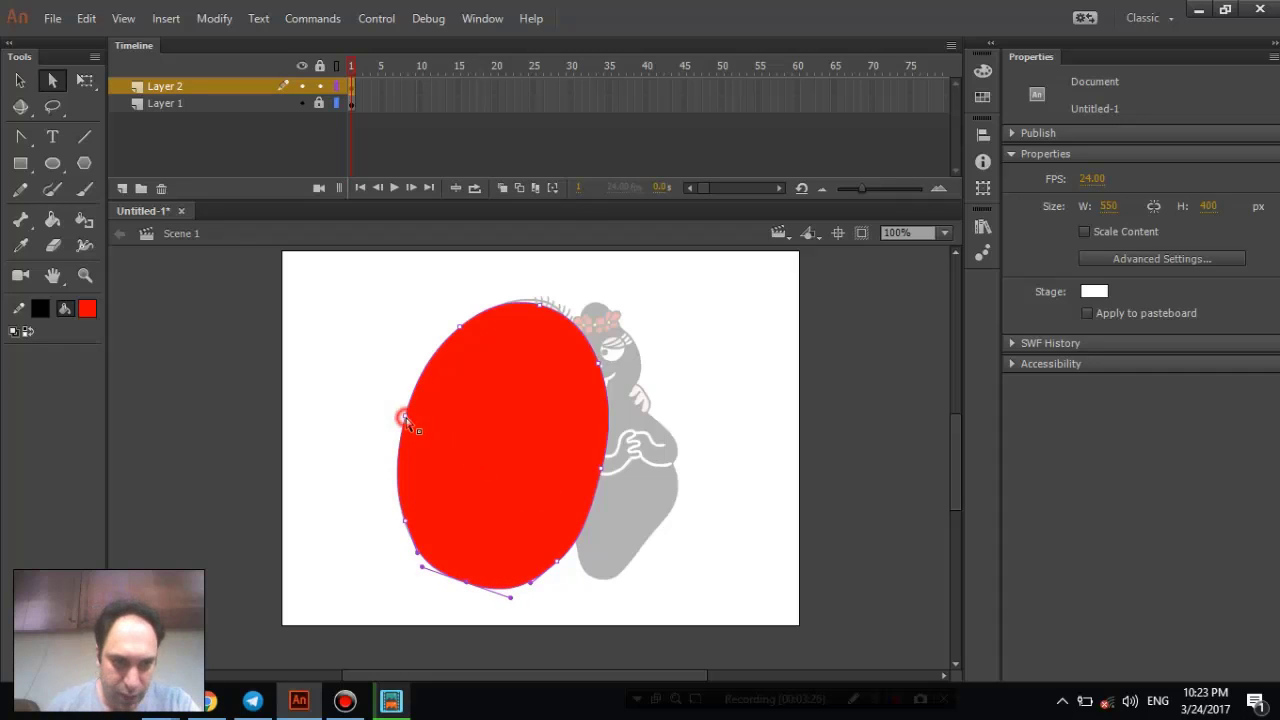
{"action": "mouse_move", "coordinate": [404, 417]}
{"action": "left_mouse_down"}
{"action": "mouse_move", "coordinate": [421, 425]}
{"action": "mouse_move", "coordinate": [408, 422]}
{"action": "left_mouse_up"}
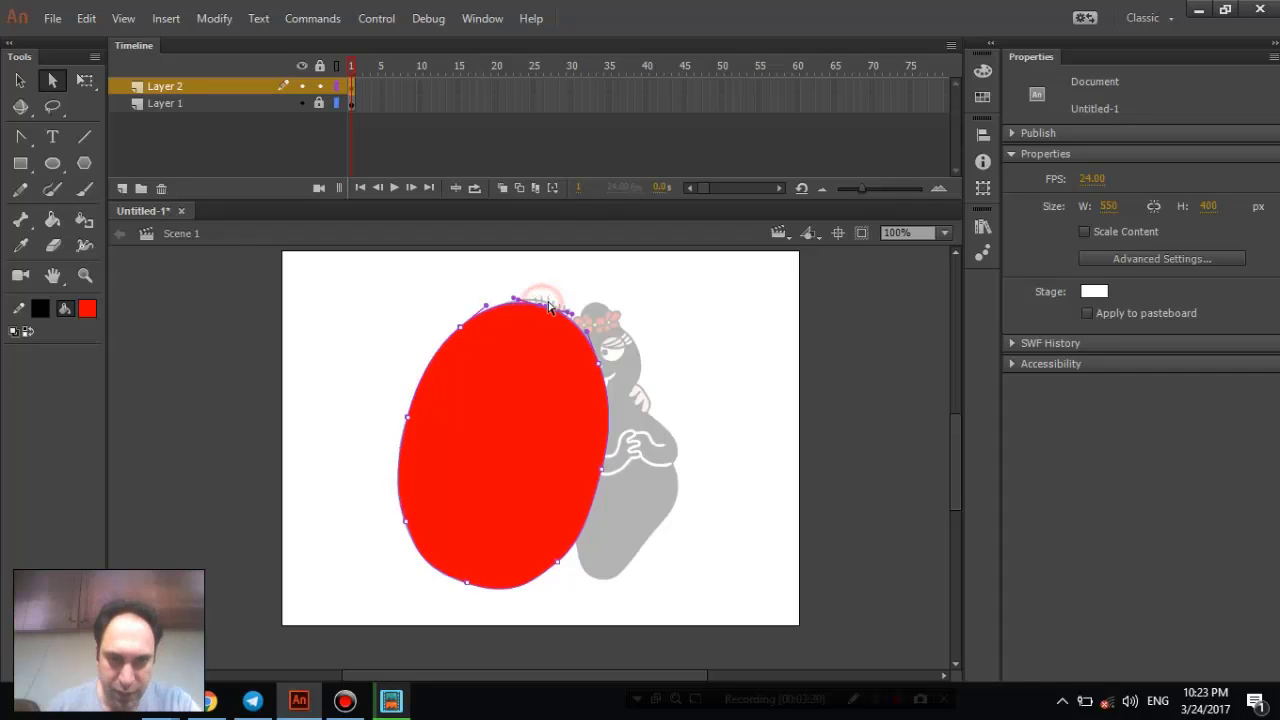
- Reposition the red shape's top anchor point so its curve follows the top of the pink character's head
{"action": "left_click_drag", "start_coordinate": [541, 312], "coordinate": [547, 290]}
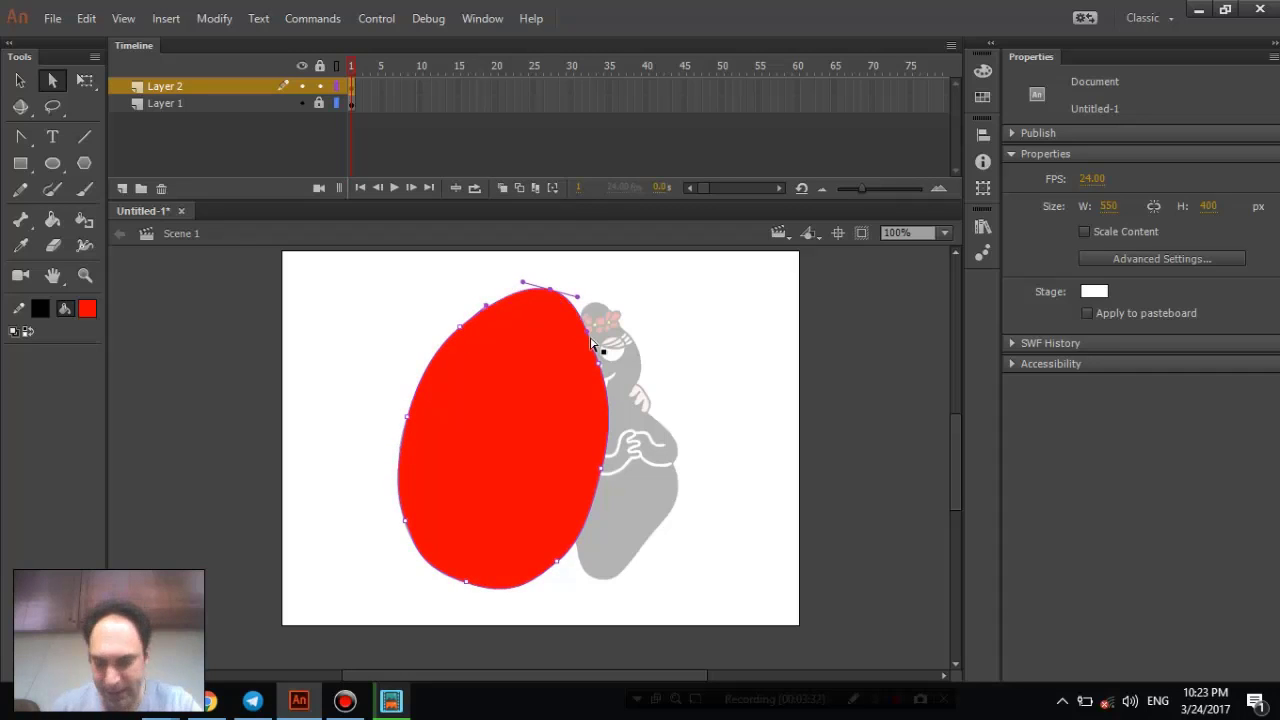
{"action": "key", "text": "Down"}
{"action": "key", "text": "Down"}
{"action": "key", "text": "Down"}
{"action": "key", "text": "Down"}
{"action": "key", "text": "Down"}
{"action": "key", "text": "Down"}
{"action": "key", "text": "Down"}
{"action": "key", "text": "Down"}
{"action": "key", "text": "Down"}
{"action": "key", "text": "Down"}
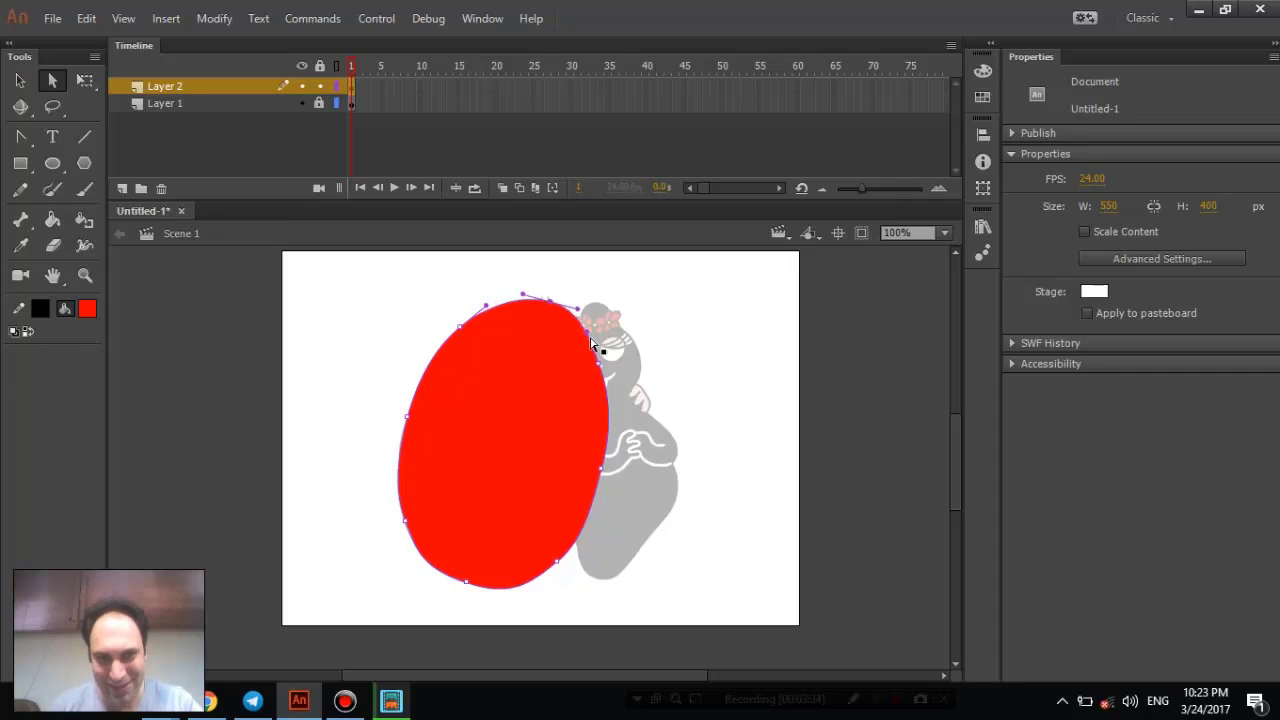
{"action": "key", "text": "Left"}
{"action": "key", "text": "Left"}
{"action": "key", "text": "Left"}
{"action": "key", "text": "Left"}
{"action": "key", "text": "Left"}
{"action": "key", "text": "Left"}
{"action": "key", "text": "Left"}
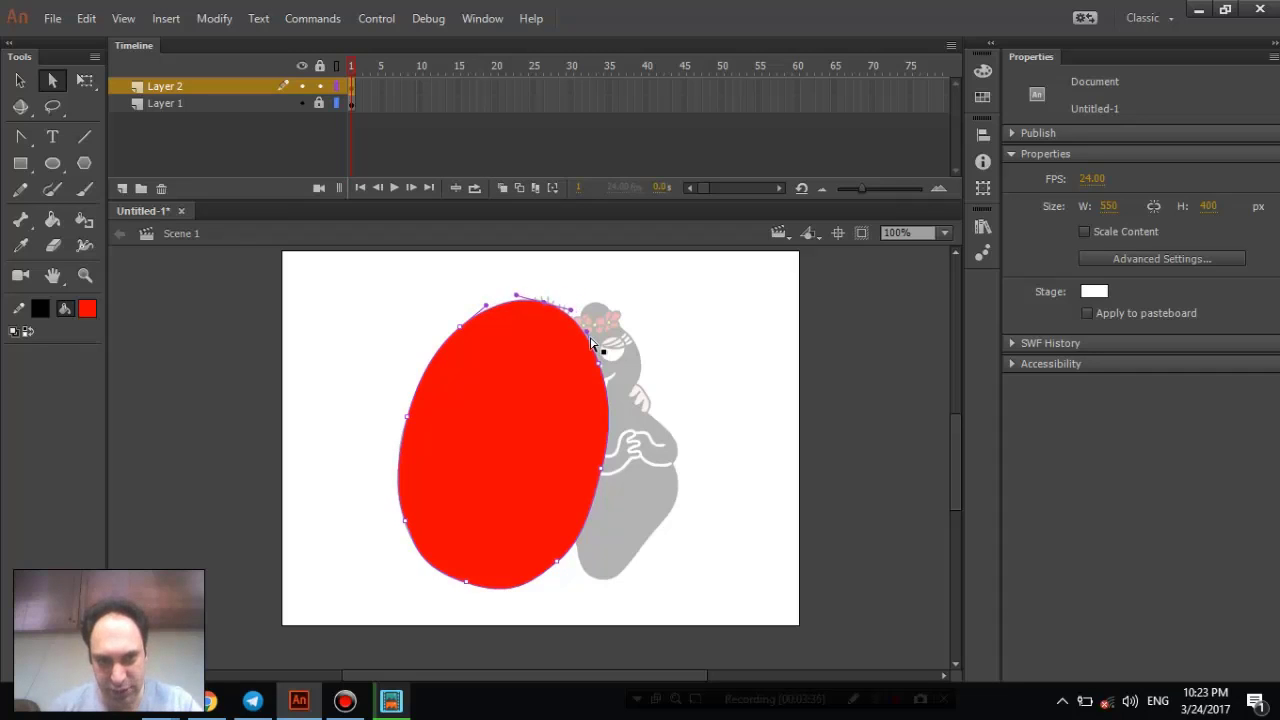
- Adjust the upper-right and right-side anchor points of the red shape to follow the body's right edge, and deselect the shape
{"action": "mouse_move", "coordinate": [600, 370]}
{"action": "left_mouse_down"}
{"action": "mouse_move", "coordinate": [528, 371]}
{"action": "mouse_move", "coordinate": [603, 372]}
{"action": "left_mouse_up"}
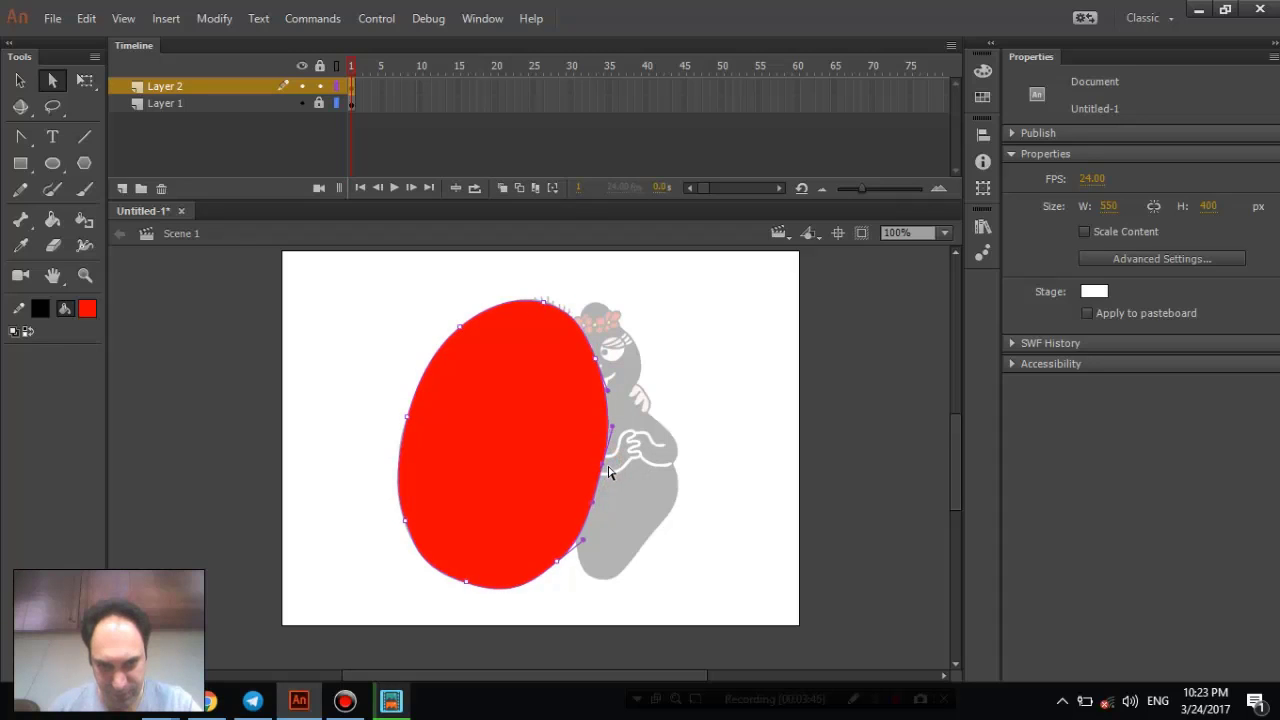
{"action": "left_click_drag", "start_coordinate": [609, 472], "coordinate": [611, 473]}
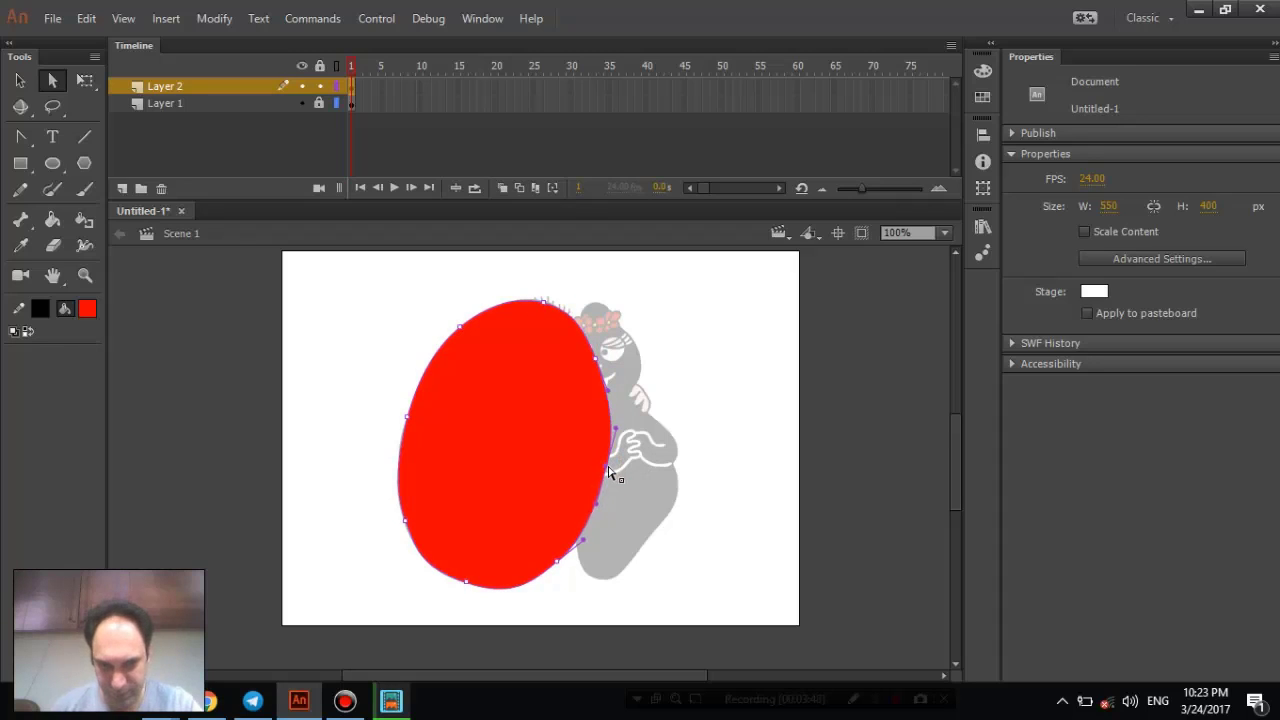
{"action": "left_click", "coordinate": [694, 446]}
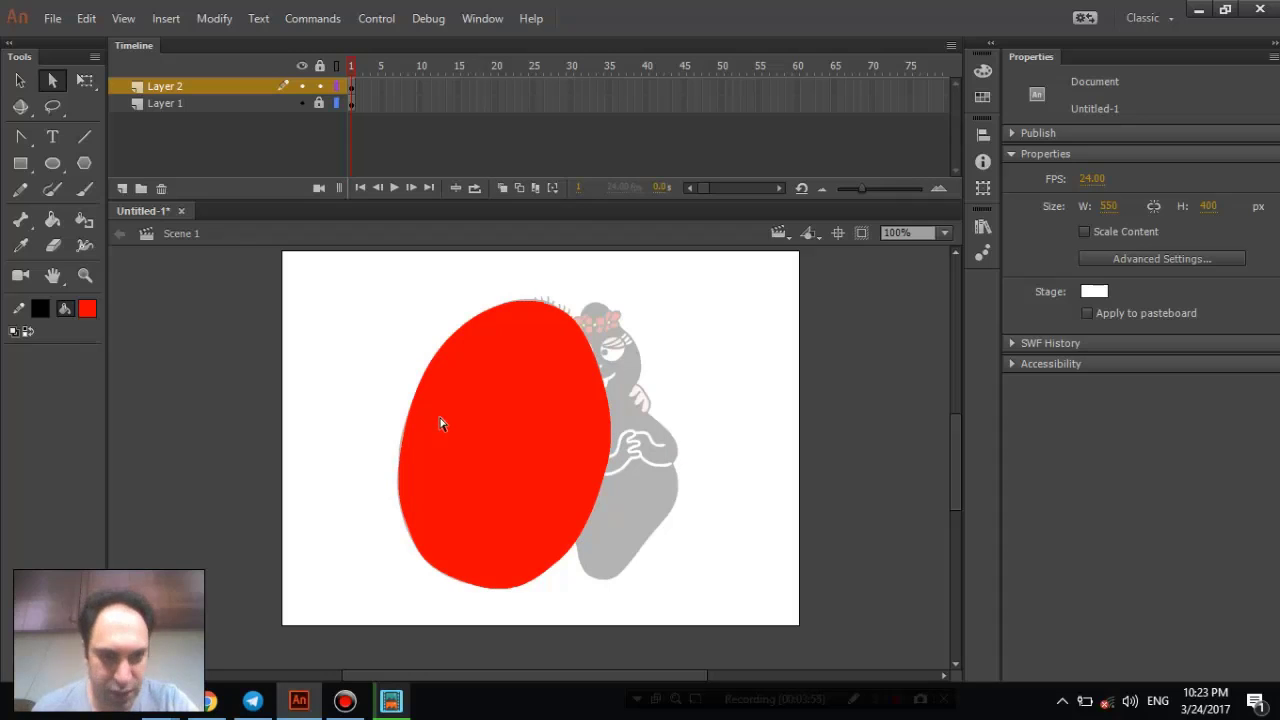
- Add four anchor points to the red body outline: two along its left side, one at the lower left and one near the top
{"action": "left_click", "coordinate": [19, 80]}
{"action": "left_click", "coordinate": [496, 323]}
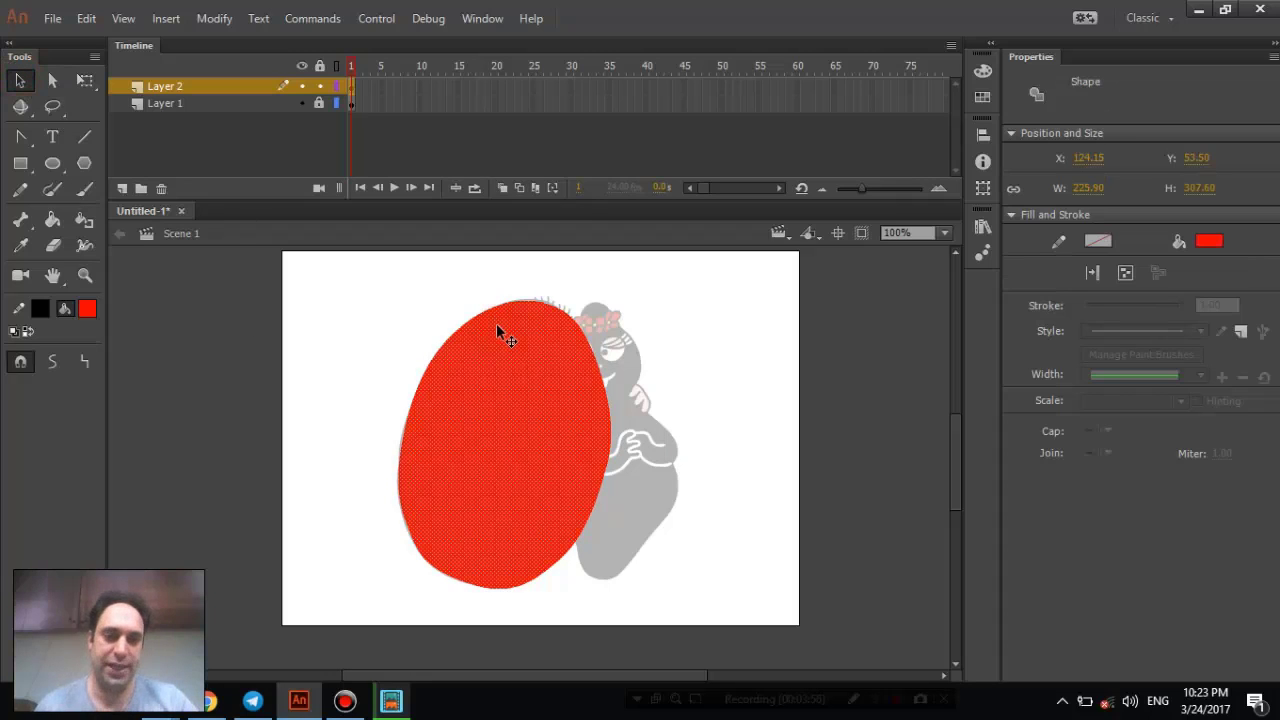
{"action": "left_click", "coordinate": [20, 136]}
{"action": "left_click", "coordinate": [617, 378]}
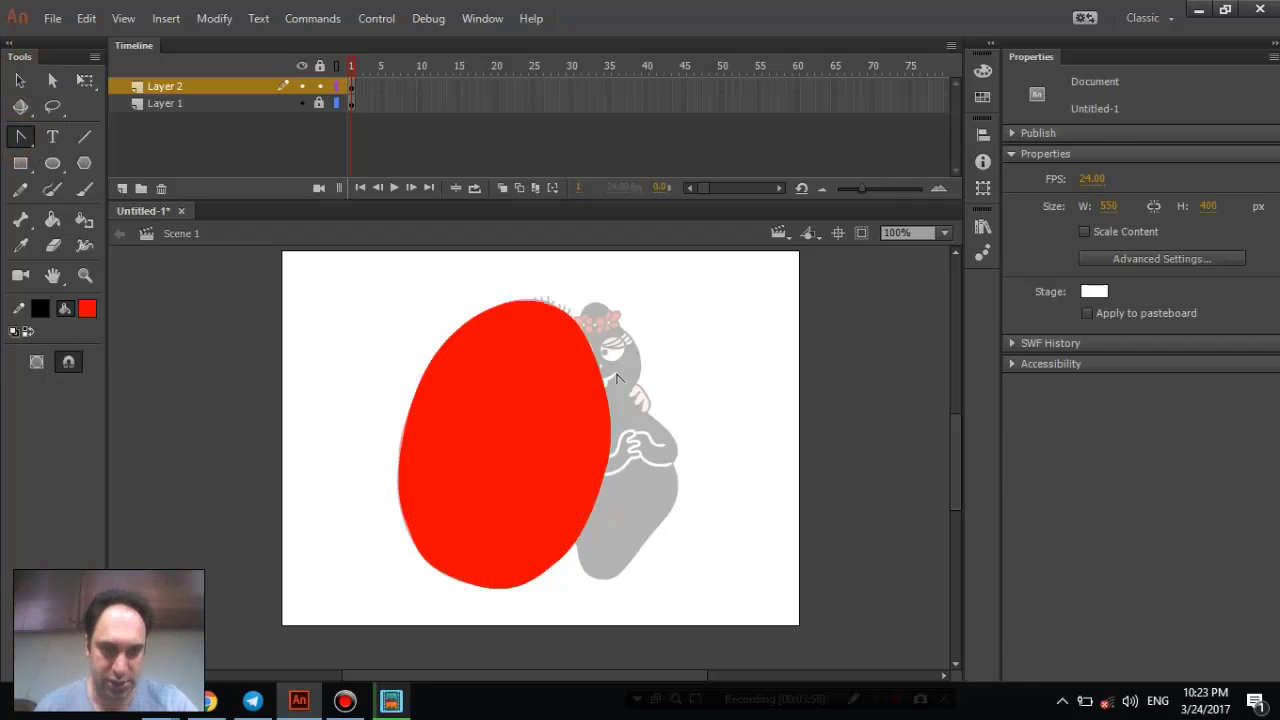
{"action": "left_click", "coordinate": [605, 395]}
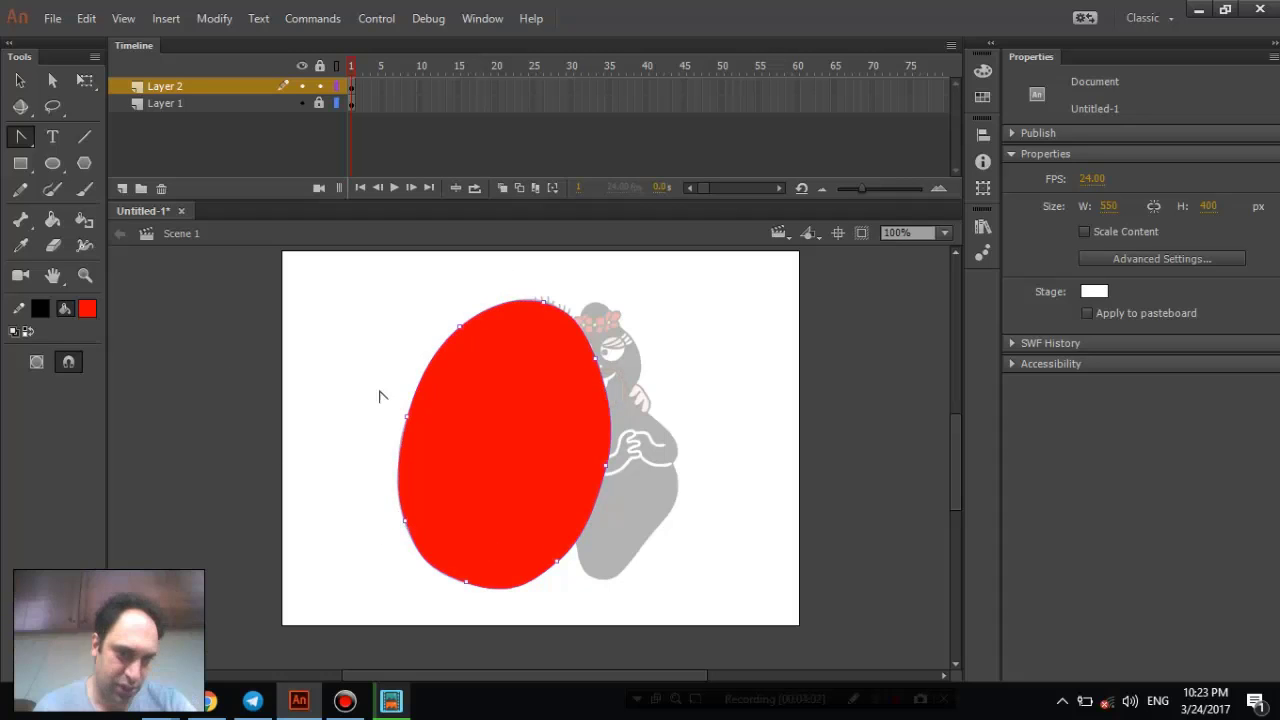
{"action": "left_click", "coordinate": [19, 138]}
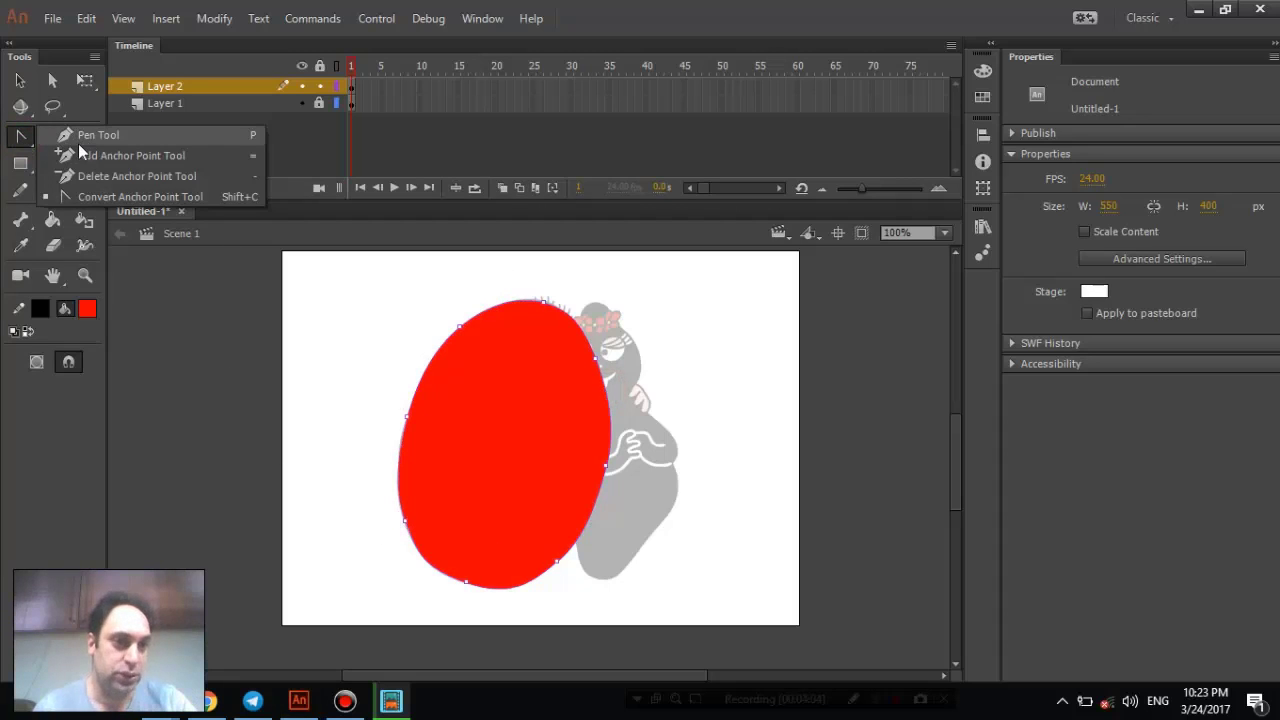
{"action": "left_click", "coordinate": [110, 155]}
{"action": "left_click", "coordinate": [430, 362]}
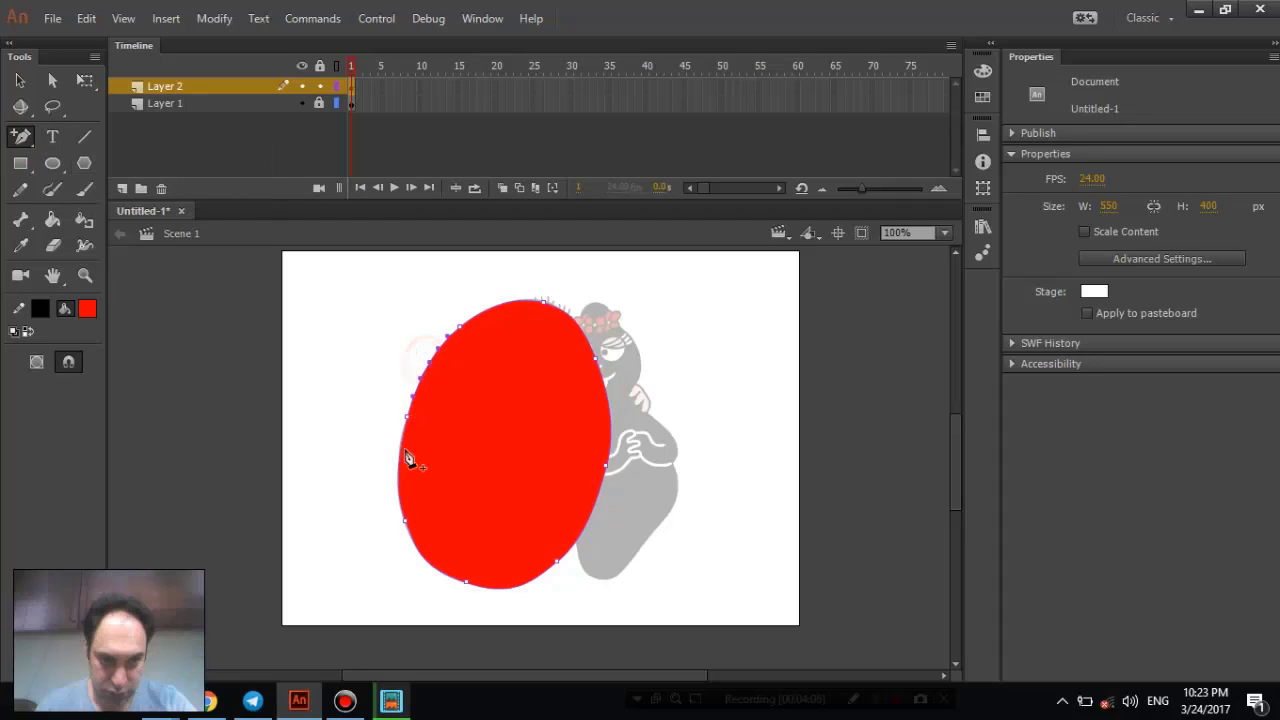
{"action": "left_click", "coordinate": [400, 455]}
{"action": "left_click", "coordinate": [398, 470]}
{"action": "left_click", "coordinate": [399, 488]}
{"action": "left_click", "coordinate": [440, 575]}
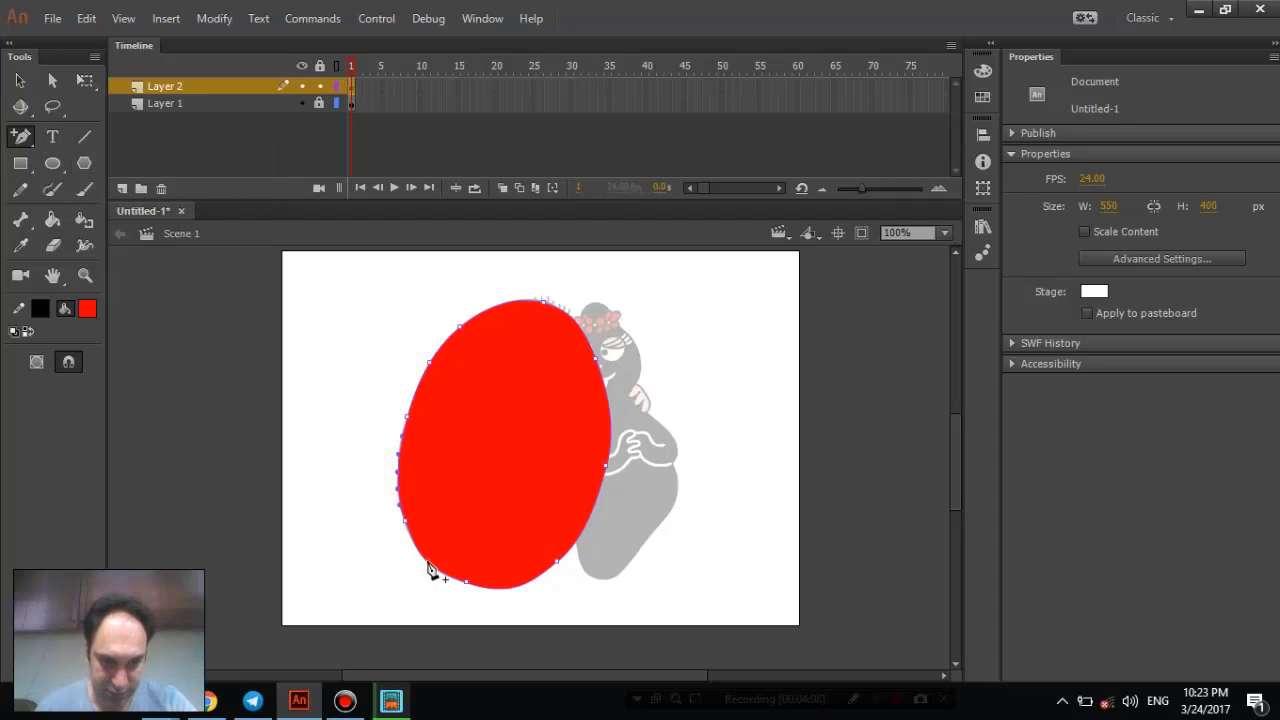
{"action": "left_click", "coordinate": [432, 570]}
{"action": "left_click", "coordinate": [425, 563]}
{"action": "left_click", "coordinate": [417, 553]}
{"action": "left_click", "coordinate": [412, 546]}
{"action": "left_click", "coordinate": [502, 303]}
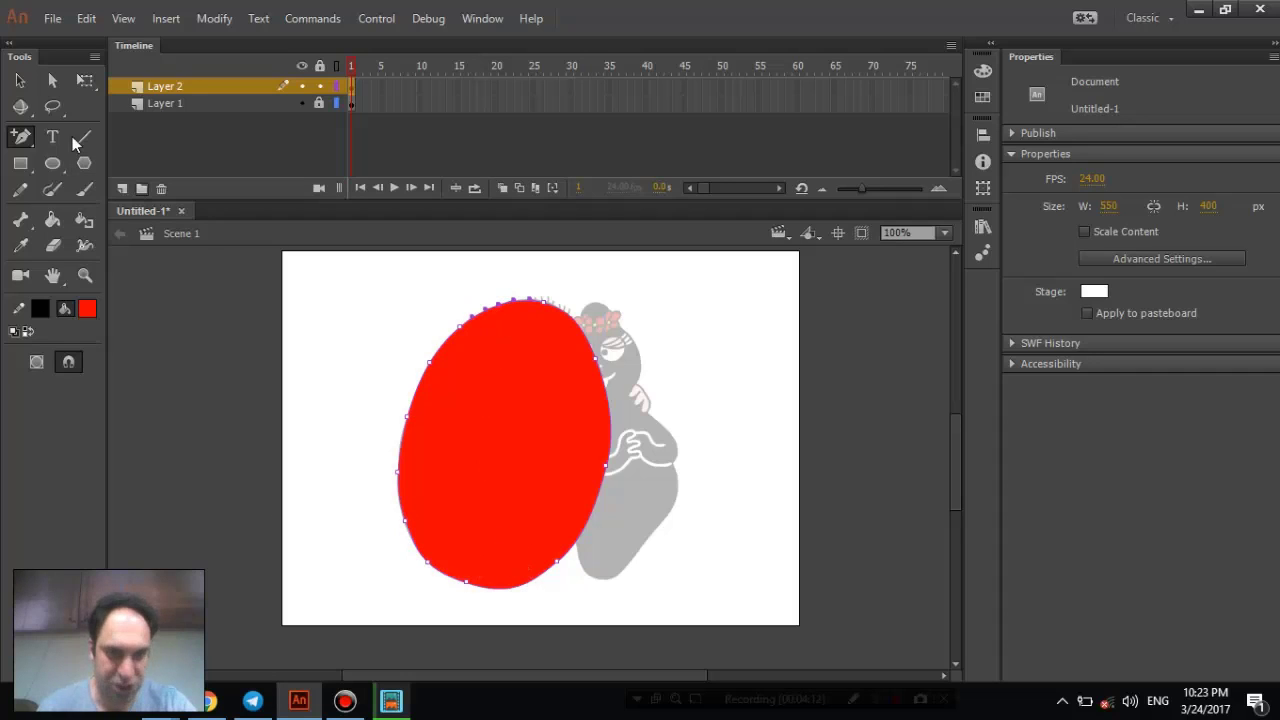
- Rename Layer 2, which holds the red body shape, to Mard
{"action": "left_click", "coordinate": [20, 80]}
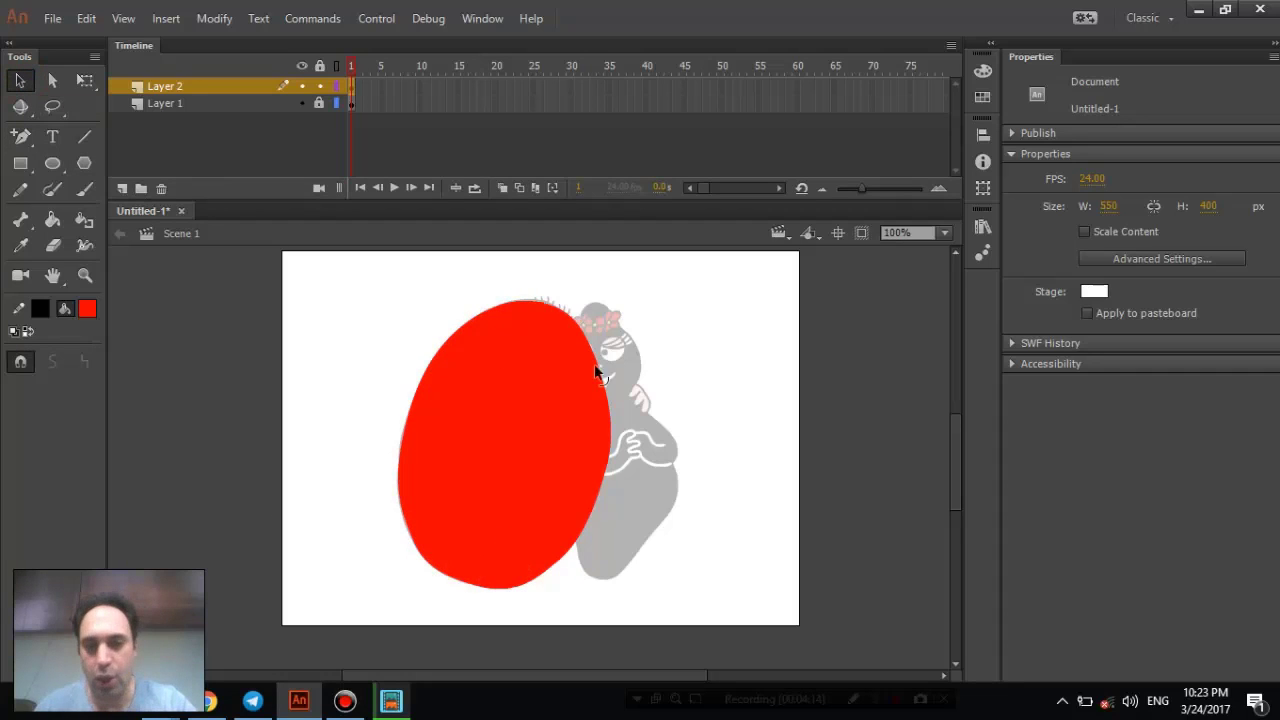
{"action": "double_click", "coordinate": [160, 86]}
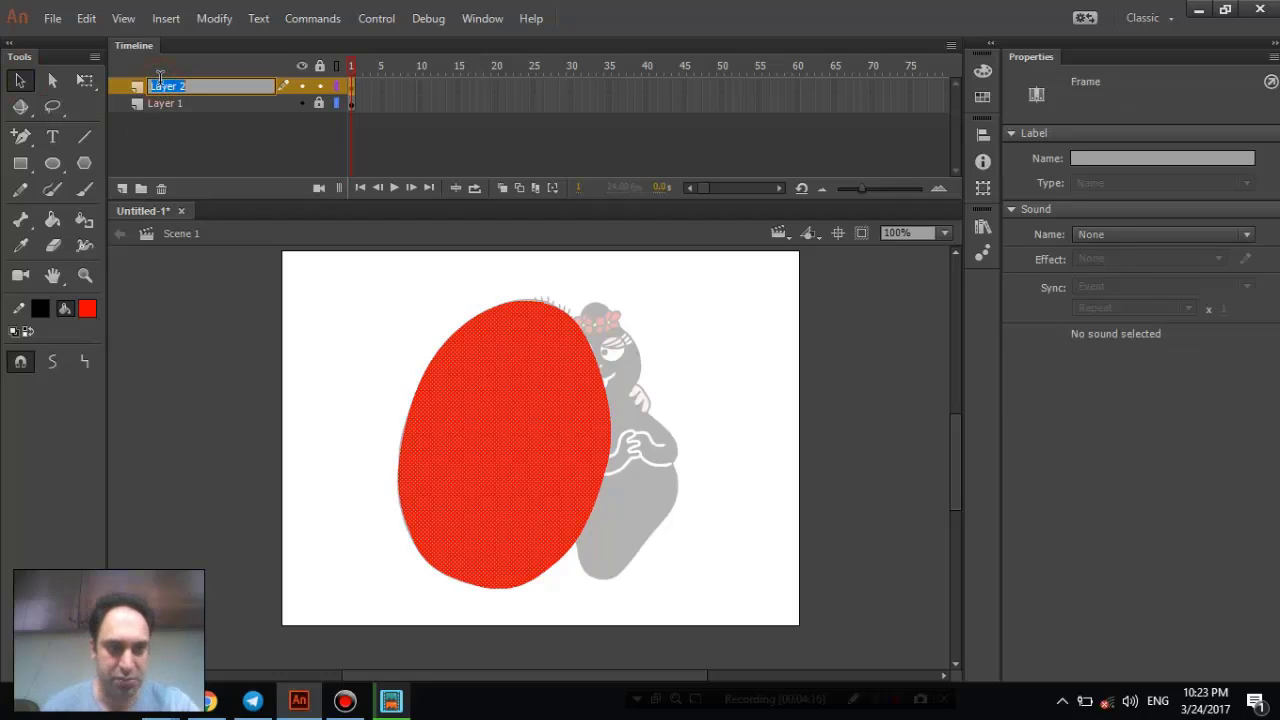
{"action": "type", "text": "Mask"}
{"action": "key", "text": "Return"}
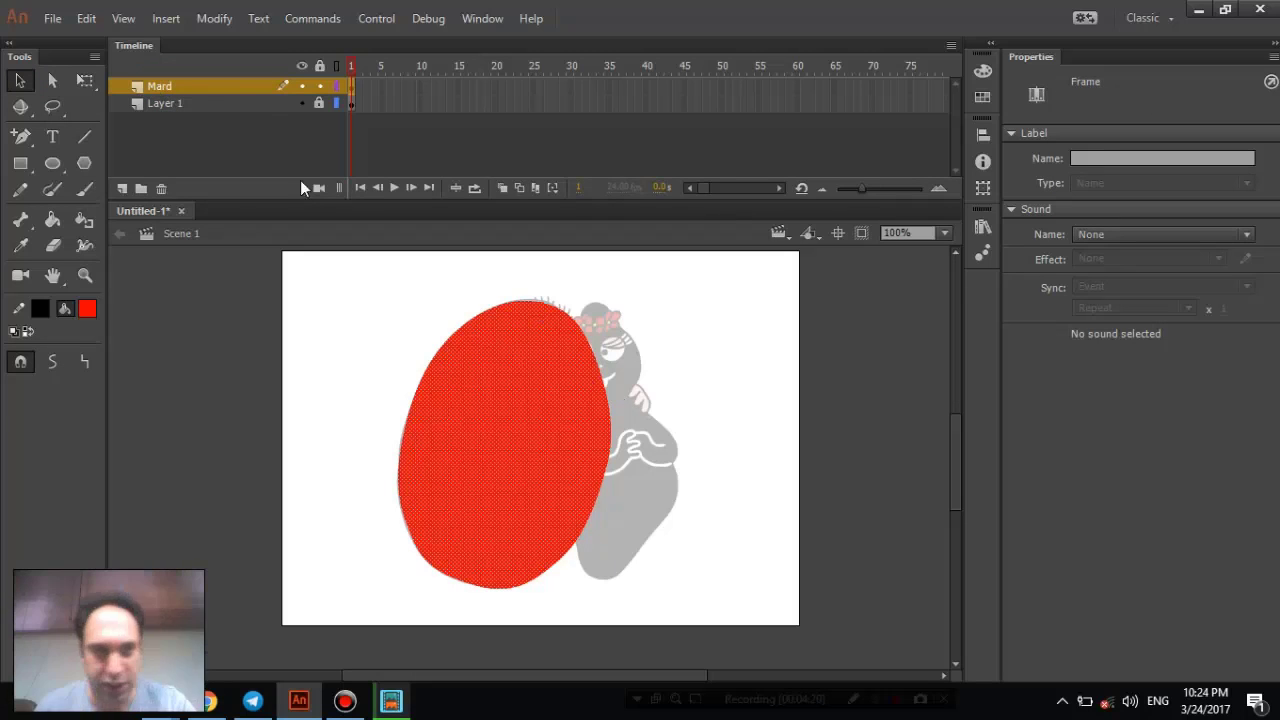
- Hide and lock the Mard layer and add a new layer above it for the black character
{"action": "left_click", "coordinate": [302, 86]}
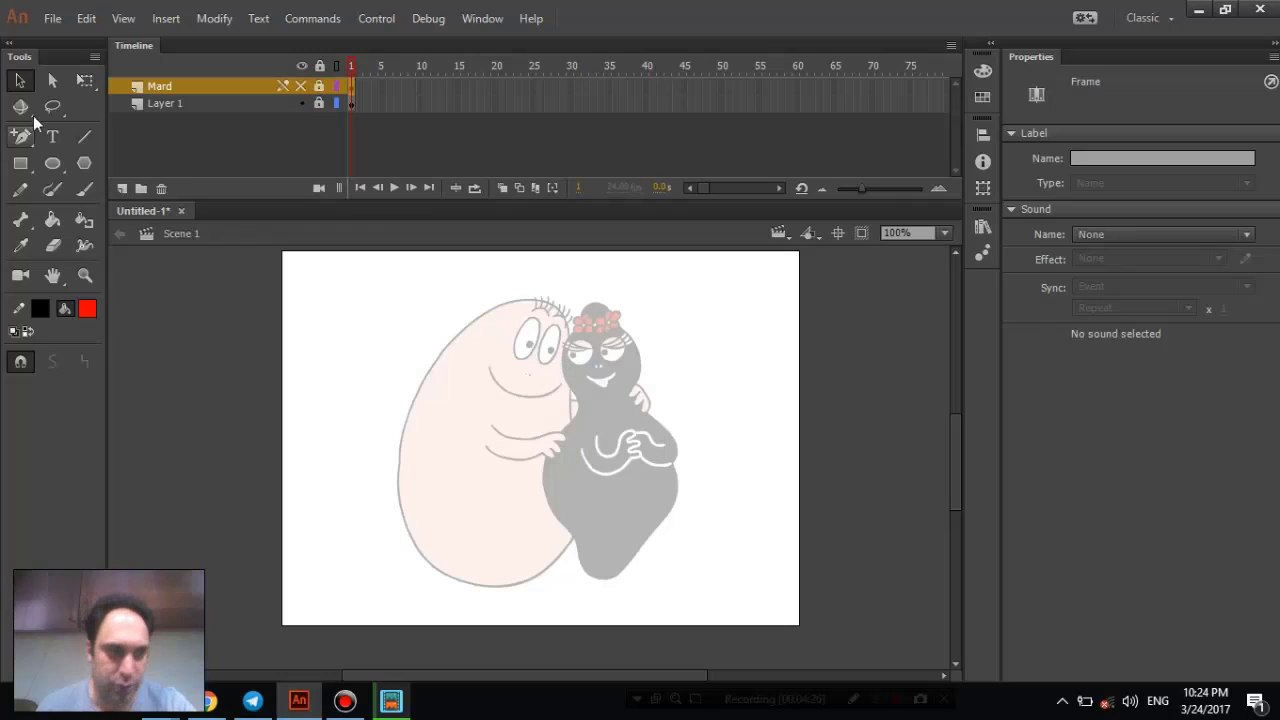
{"action": "left_click", "coordinate": [80, 139]}
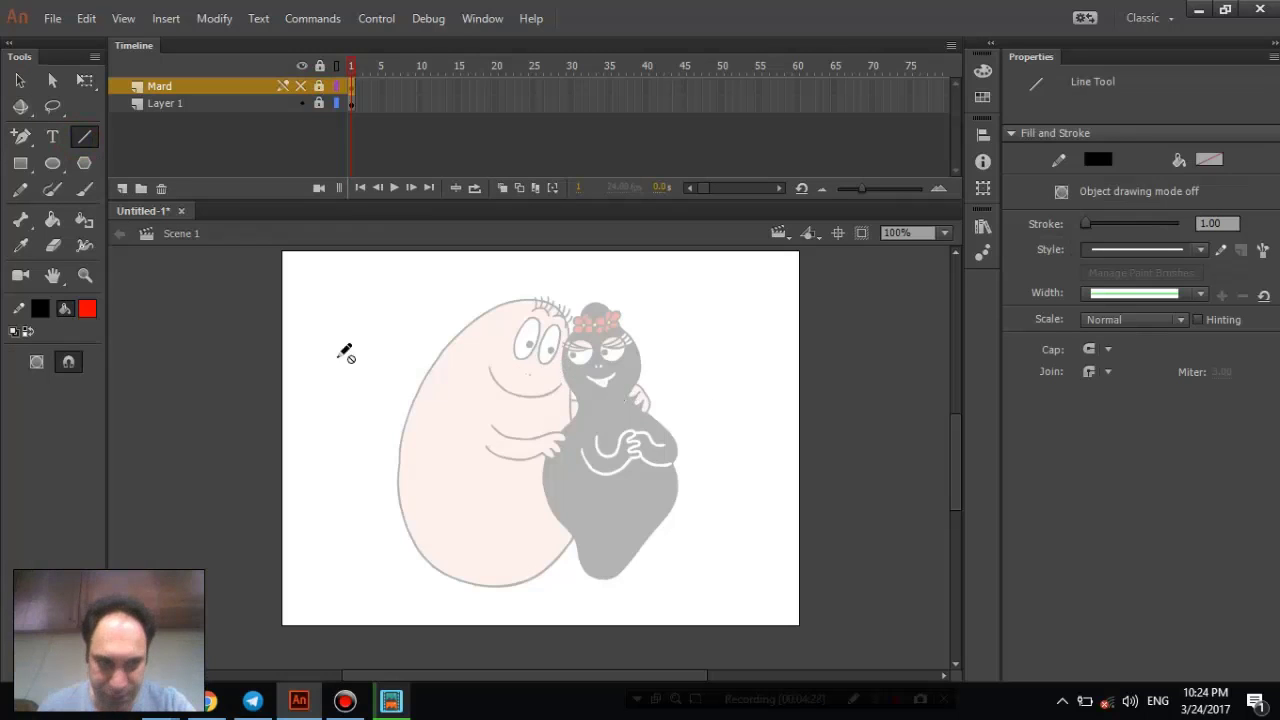
{"action": "left_click", "coordinate": [122, 188]}
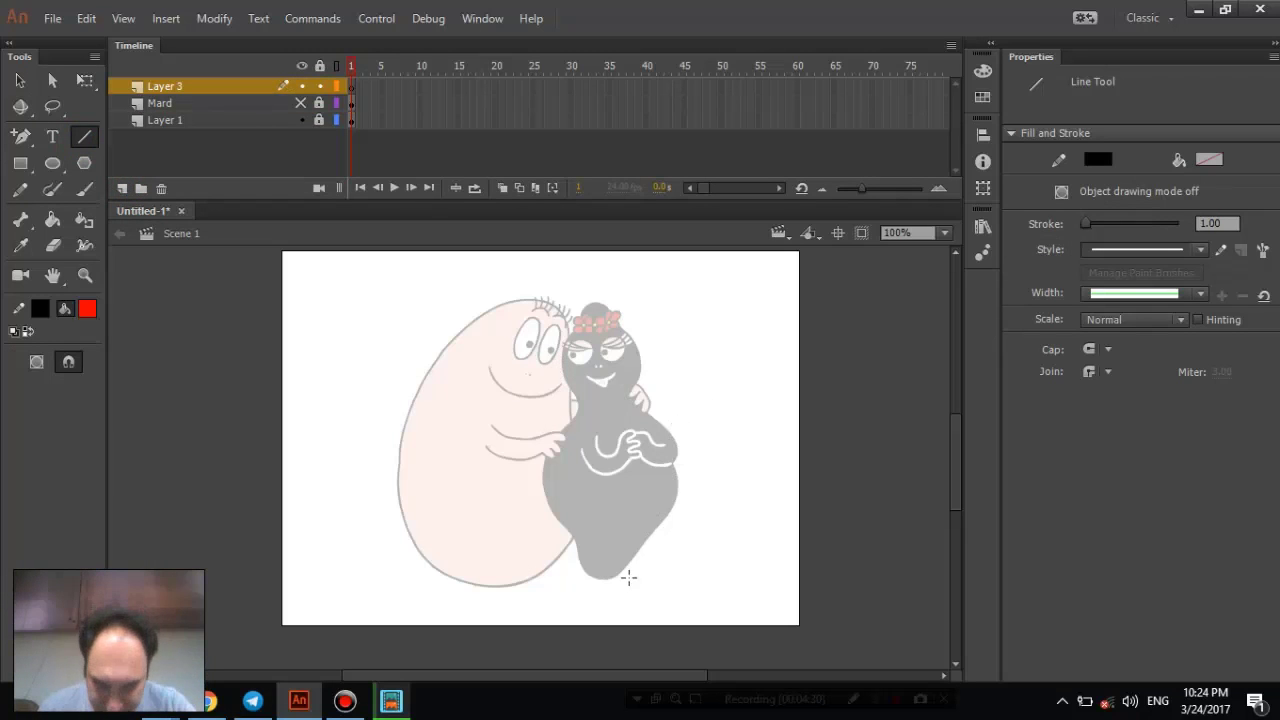
- Trace a rough closed outline of the black character from base to head with connected straight lines, using a black 1.00 stroke
{"action": "left_click", "coordinate": [600, 578]}
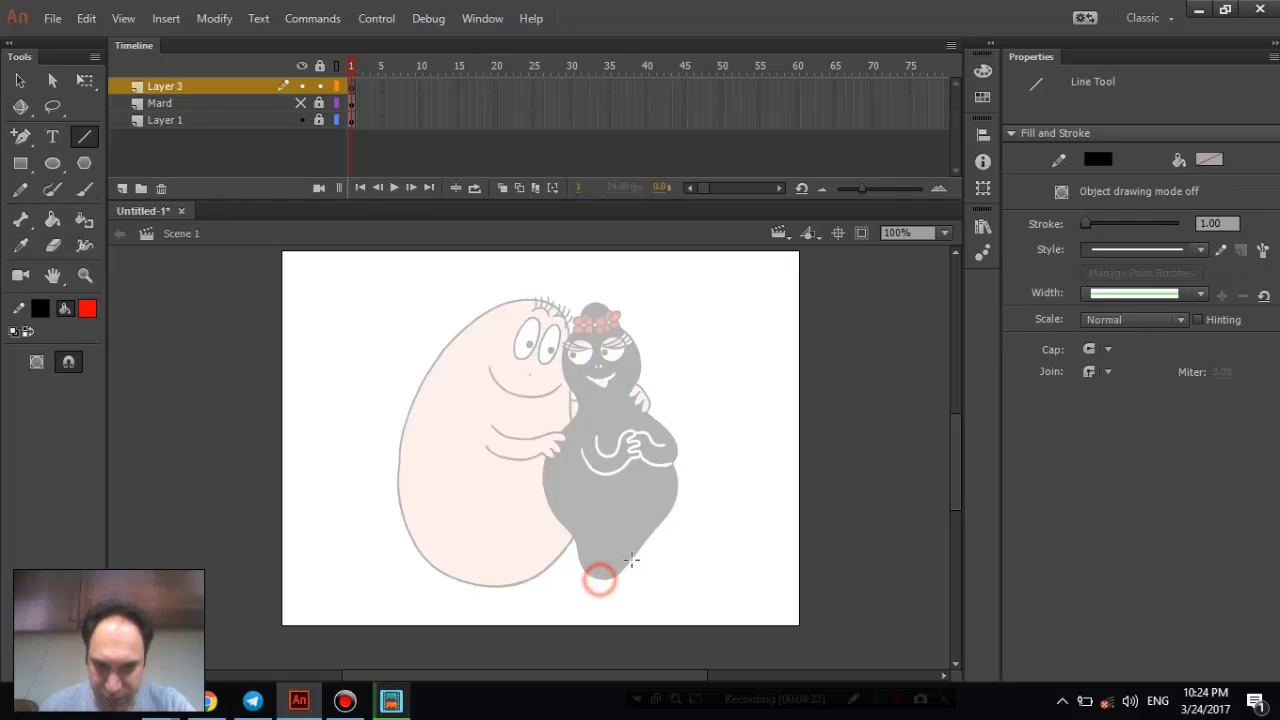
{"action": "left_click", "coordinate": [643, 540]}
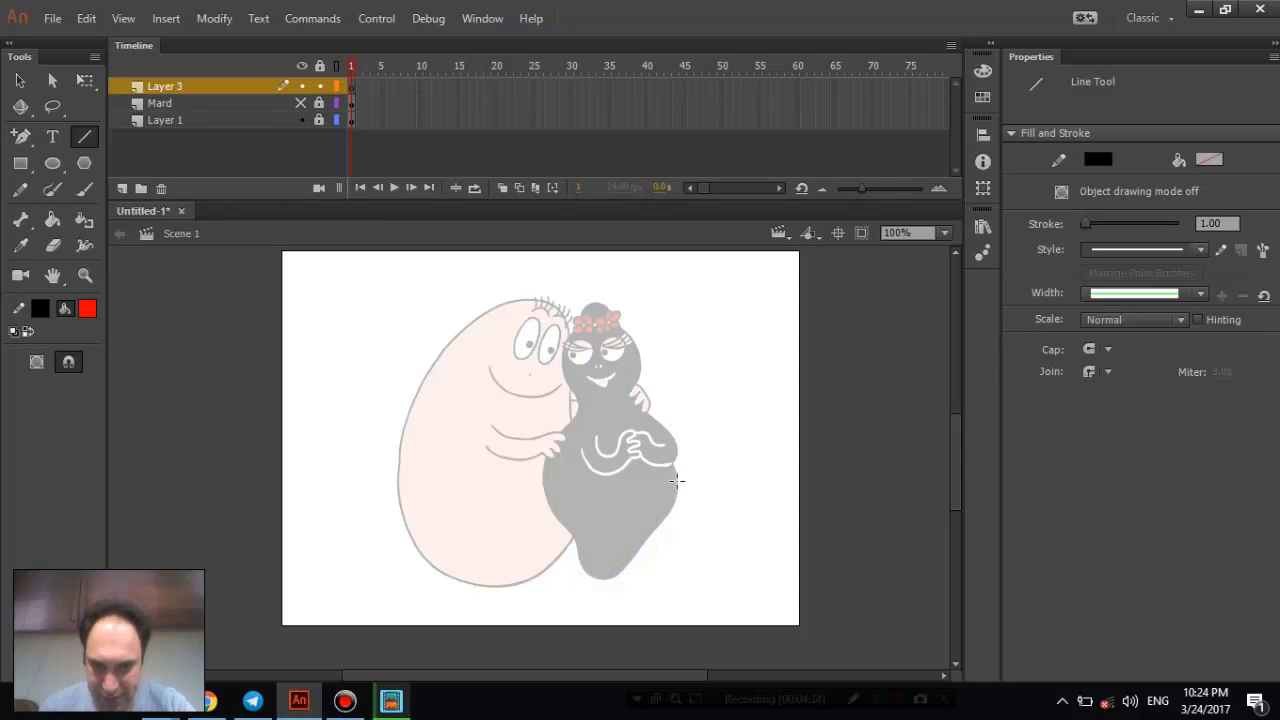
{"action": "left_click_drag", "start_coordinate": [600, 578], "coordinate": [679, 487]}
{"action": "mouse_move", "coordinate": [679, 487]}
{"action": "left_mouse_down"}
{"action": "mouse_move", "coordinate": [627, 390]}
{"action": "mouse_move", "coordinate": [640, 359]}
{"action": "mouse_move", "coordinate": [595, 304]}
{"action": "mouse_move", "coordinate": [568, 380]}
{"action": "mouse_move", "coordinate": [587, 402]}
{"action": "mouse_move", "coordinate": [574, 403]}
{"action": "mouse_move", "coordinate": [545, 486]}
{"action": "left_mouse_up"}
{"action": "left_click_drag", "start_coordinate": [545, 486], "coordinate": [600, 578]}
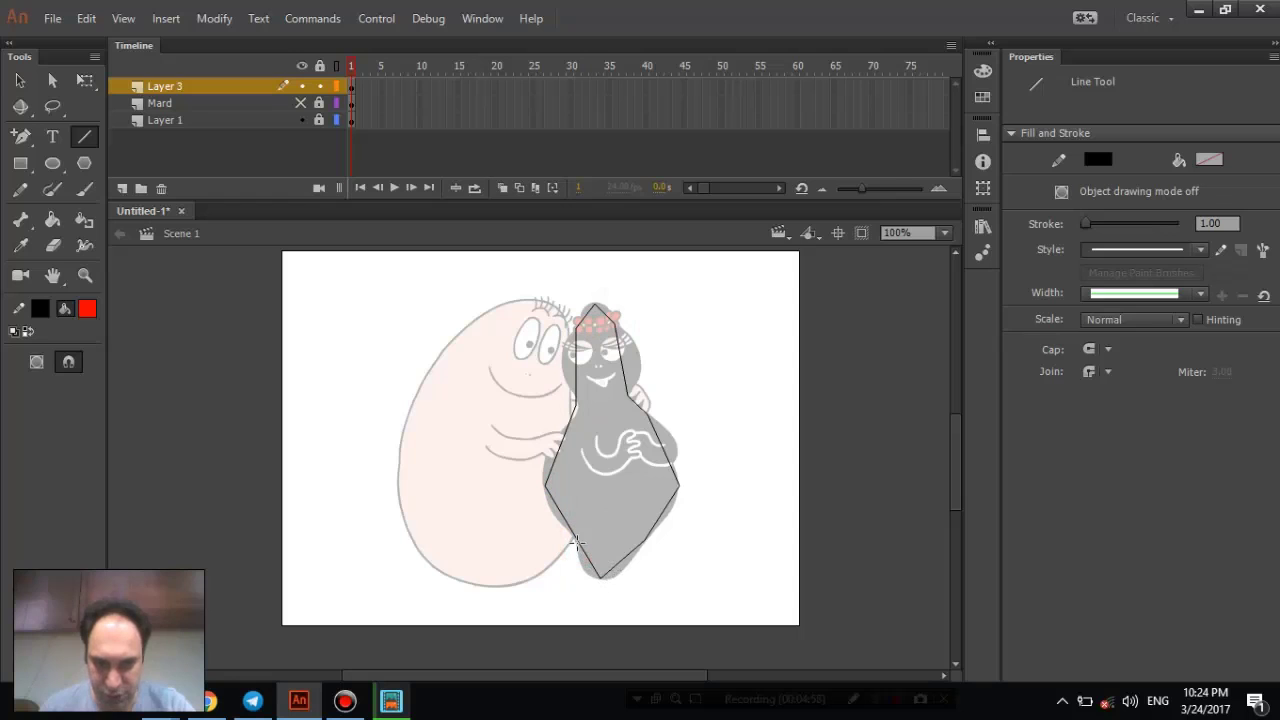
- Add an anchor point on the lower-left edge of the black character's line outline, where the body narrows towards the base
{"action": "left_click", "coordinate": [20, 136]}
{"action": "left_click", "coordinate": [574, 538]}
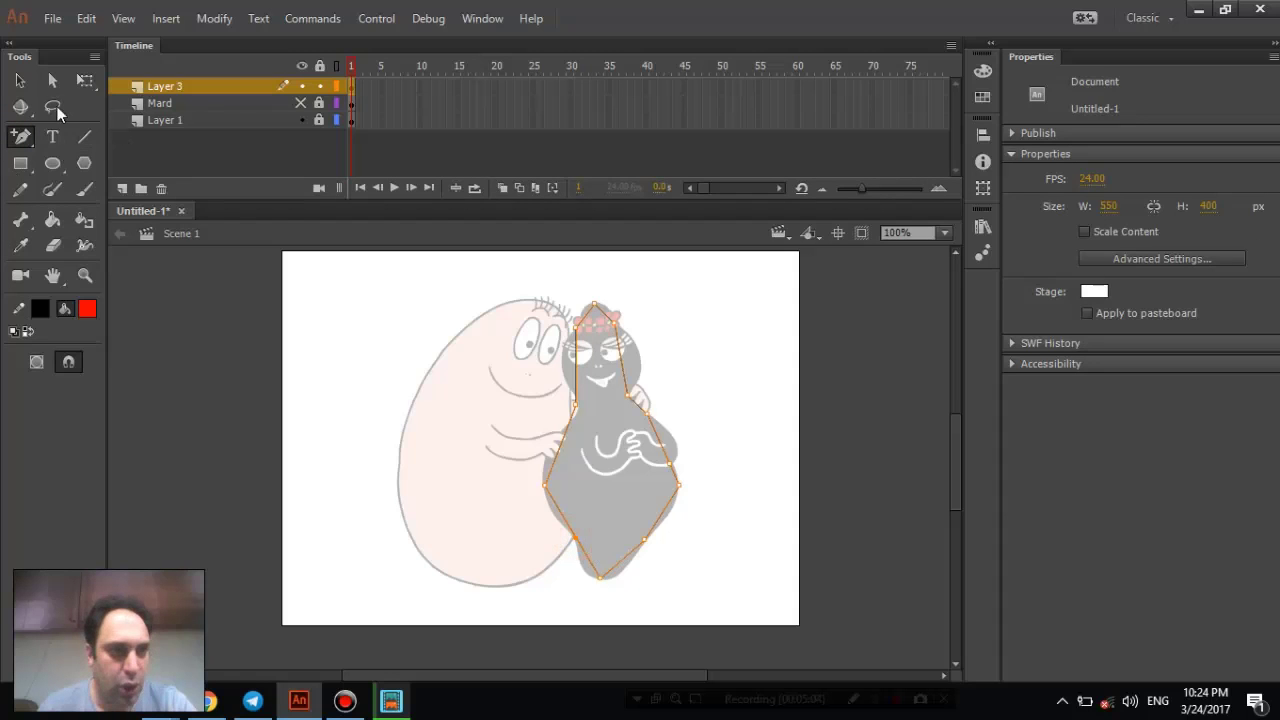
- Bend the black character's outline segments to match the right side of the head, the lower-right body and the rounded base
{"action": "left_click", "coordinate": [20, 80]}
{"action": "left_click", "coordinate": [621, 362]}
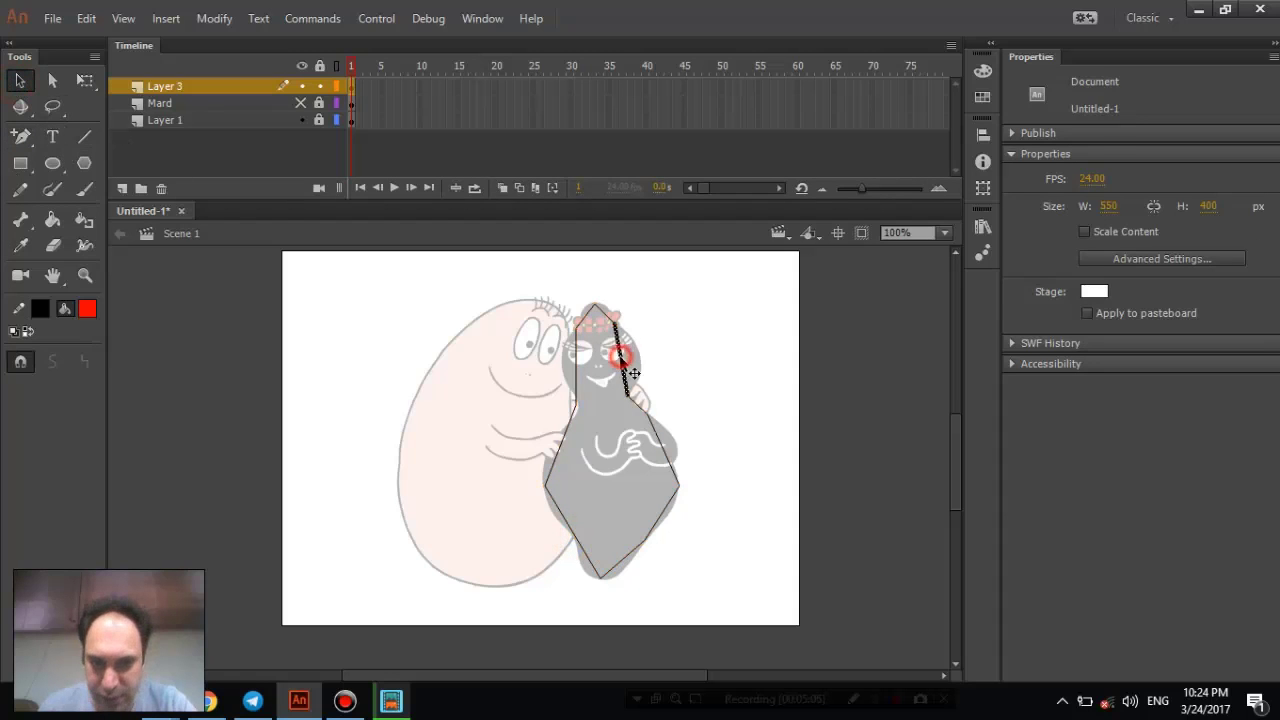
{"action": "left_click", "coordinate": [663, 331]}
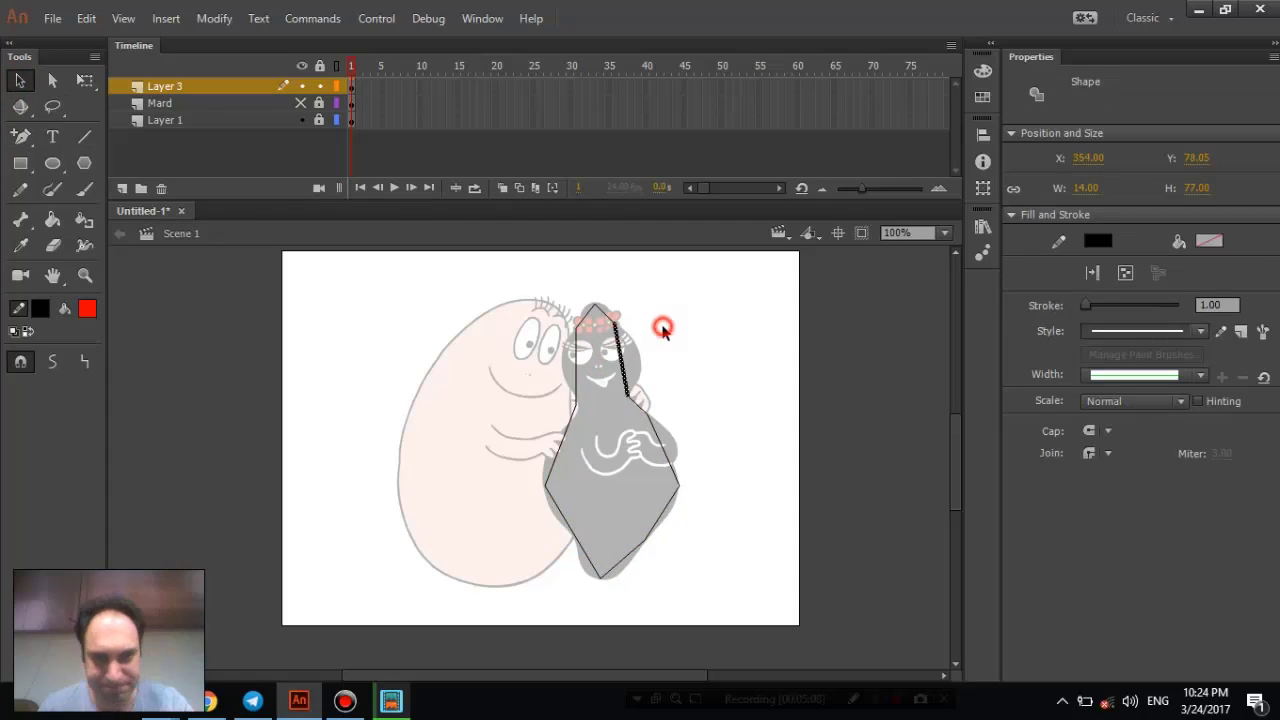
{"action": "left_click_drag", "start_coordinate": [619, 354], "coordinate": [638, 351]}
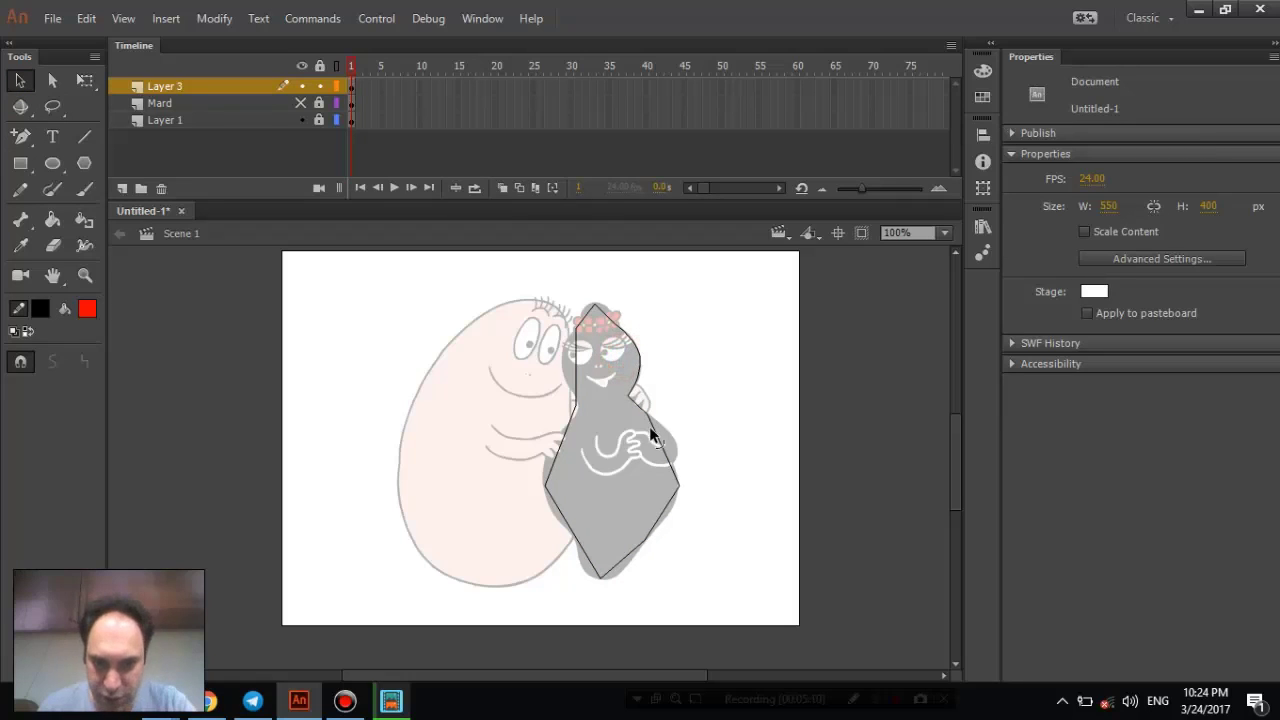
{"action": "left_click_drag", "start_coordinate": [663, 515], "coordinate": [674, 514]}
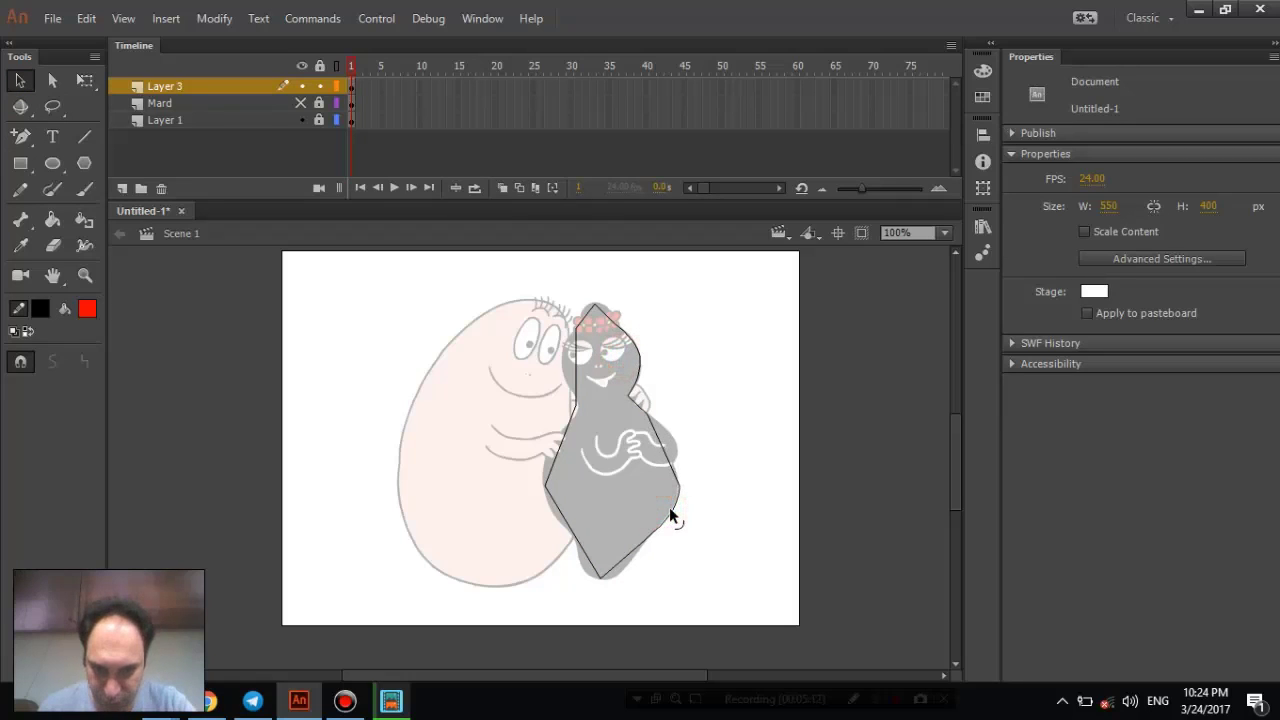
{"action": "left_click_drag", "start_coordinate": [626, 562], "coordinate": [578, 565]}
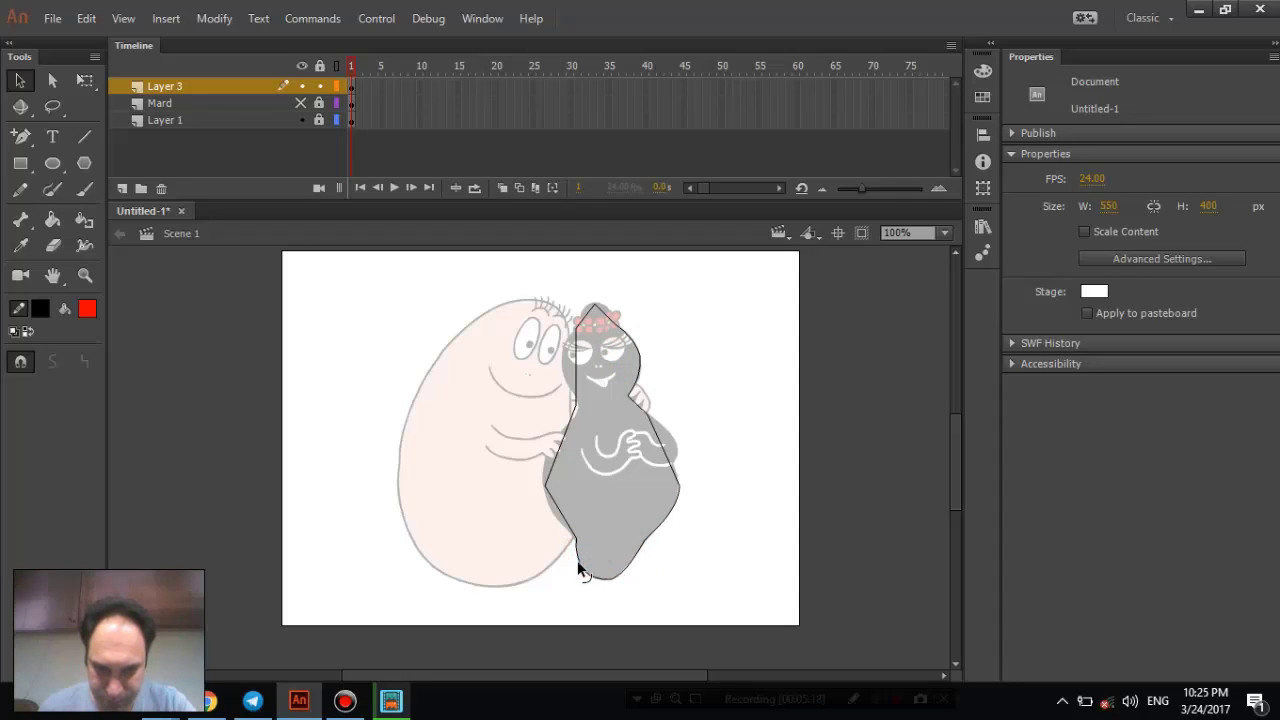
- Curve the black character's outline along the left body and head, the top of the head and the right elbow
{"action": "left_click_drag", "start_coordinate": [557, 508], "coordinate": [555, 487]}
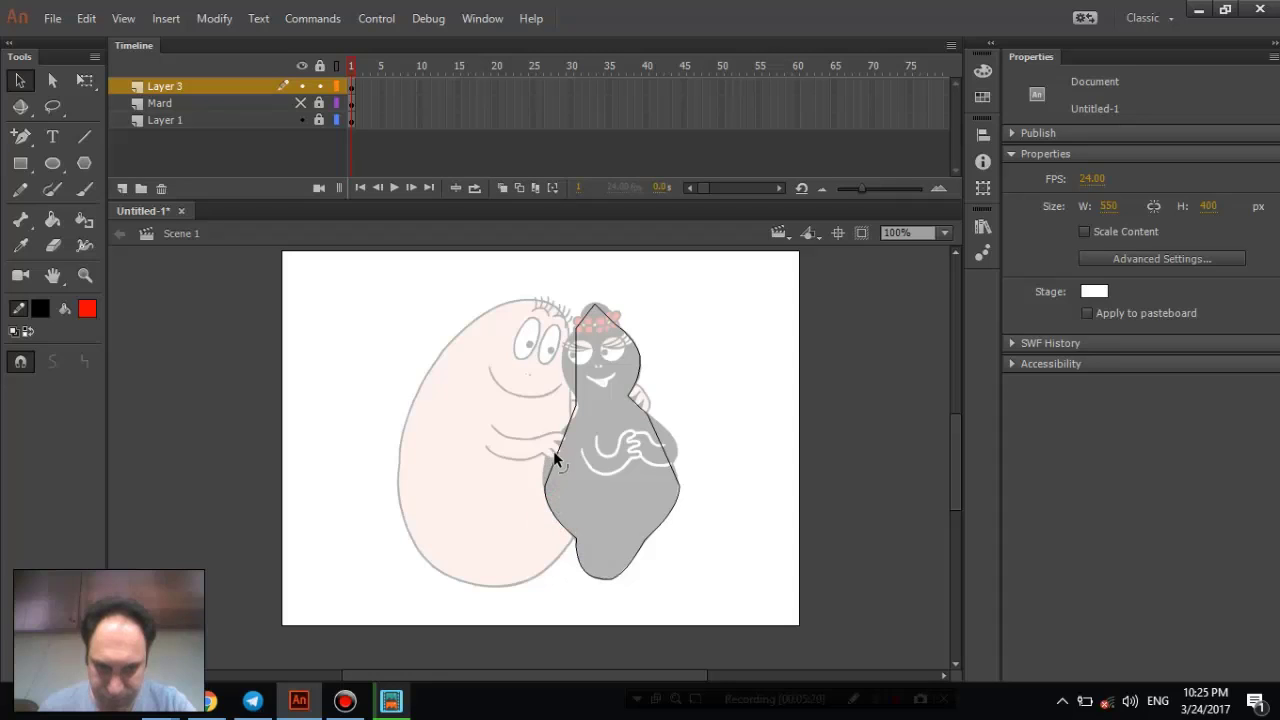
{"action": "left_click_drag", "start_coordinate": [566, 416], "coordinate": [572, 425]}
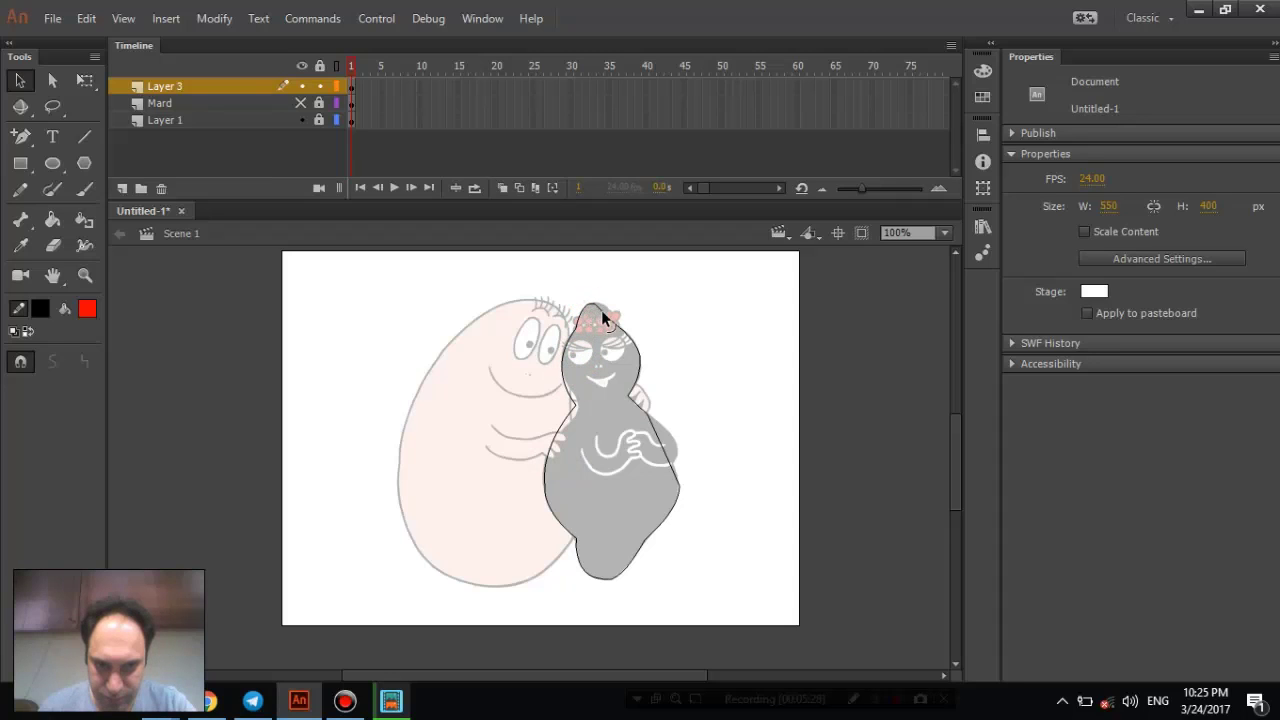
{"action": "left_click_drag", "start_coordinate": [602, 312], "coordinate": [603, 305]}
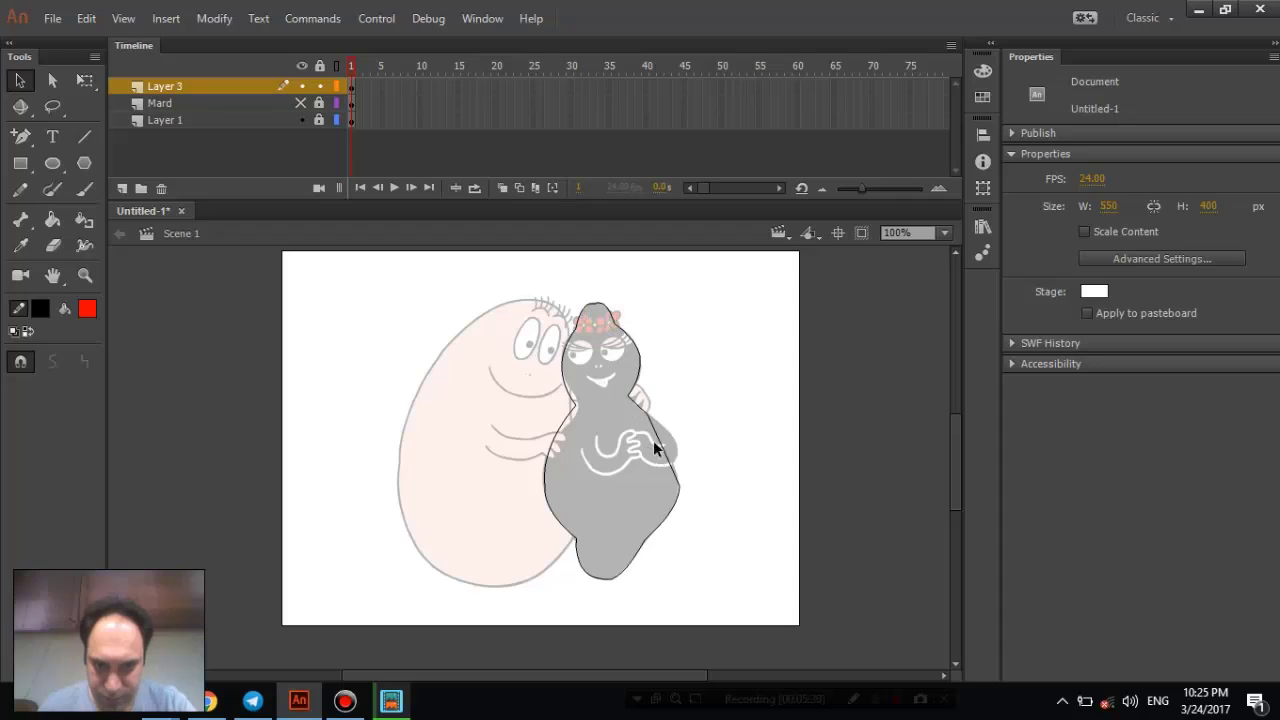
{"action": "mouse_move", "coordinate": [658, 439]}
{"action": "left_mouse_down"}
{"action": "mouse_move", "coordinate": [681, 428]}
{"action": "mouse_move", "coordinate": [665, 446]}
{"action": "left_mouse_up"}
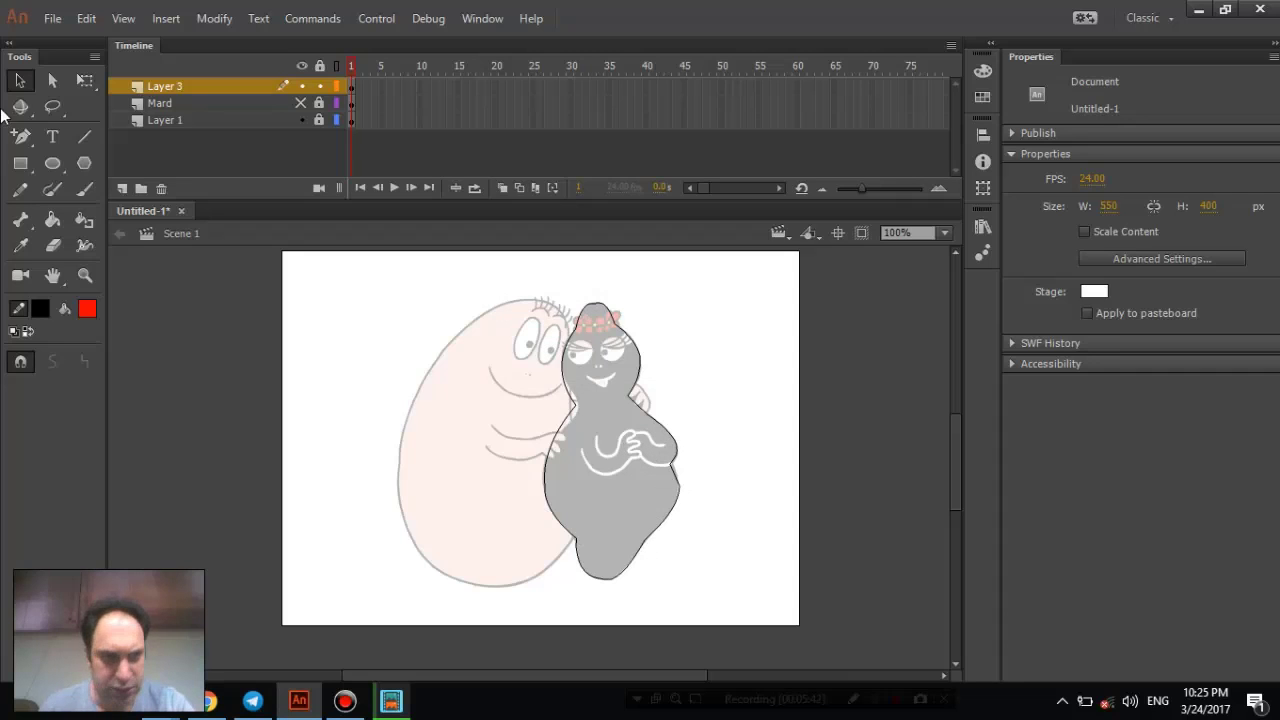
- Move the left neck anchor point inward to match the picture and bend the short outline segment below the right elbow
{"action": "key", "text": "a"}
{"action": "left_click", "coordinate": [576, 408]}
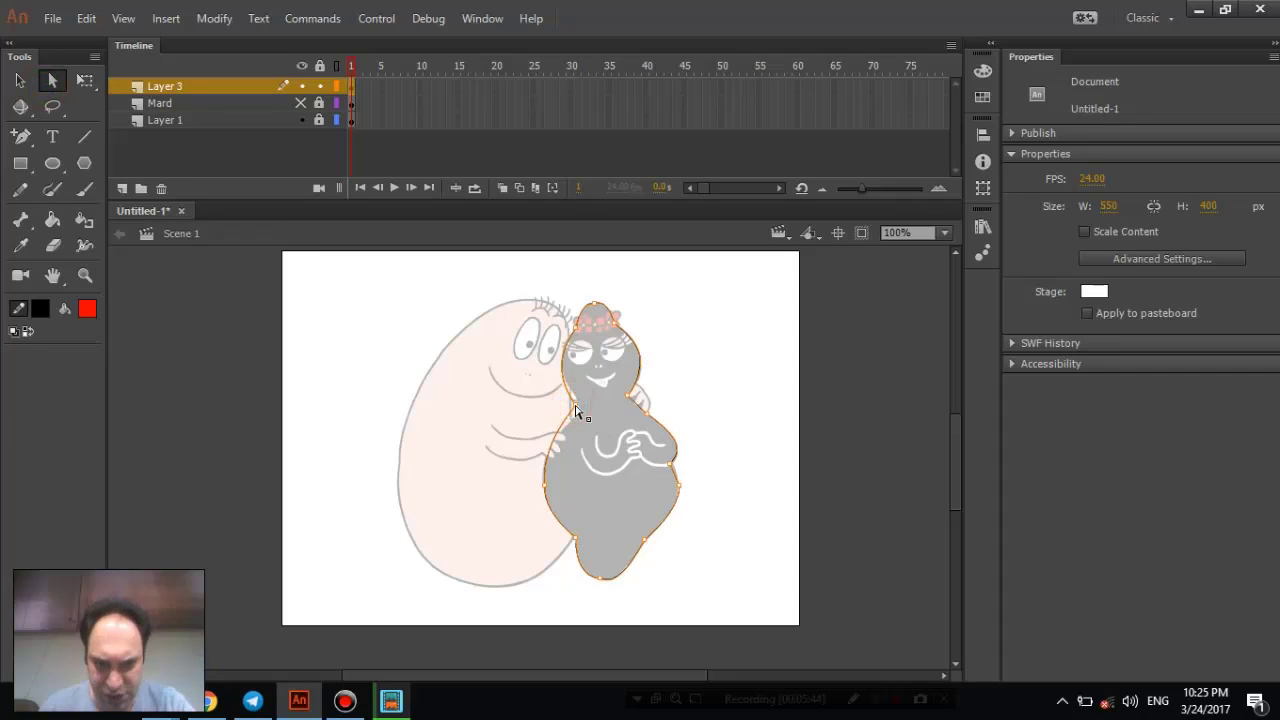
{"action": "left_click_drag", "start_coordinate": [578, 410], "coordinate": [607, 428]}
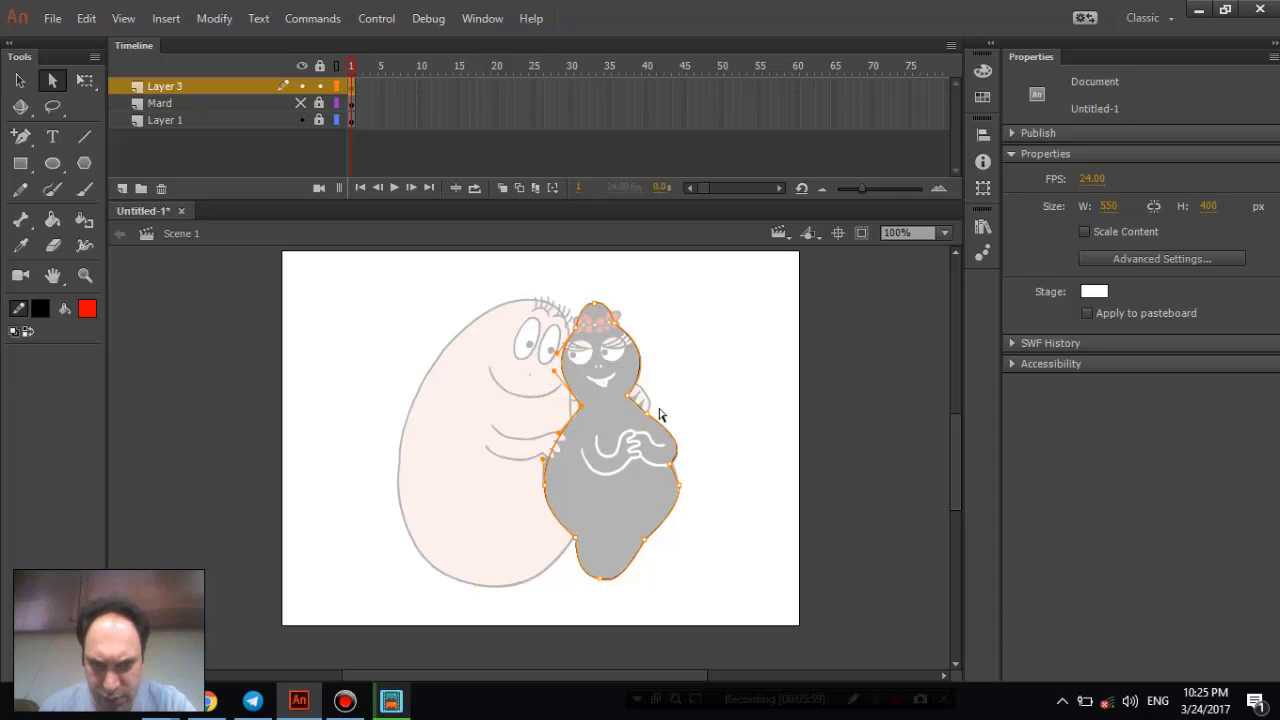
{"action": "left_click", "coordinate": [709, 381]}
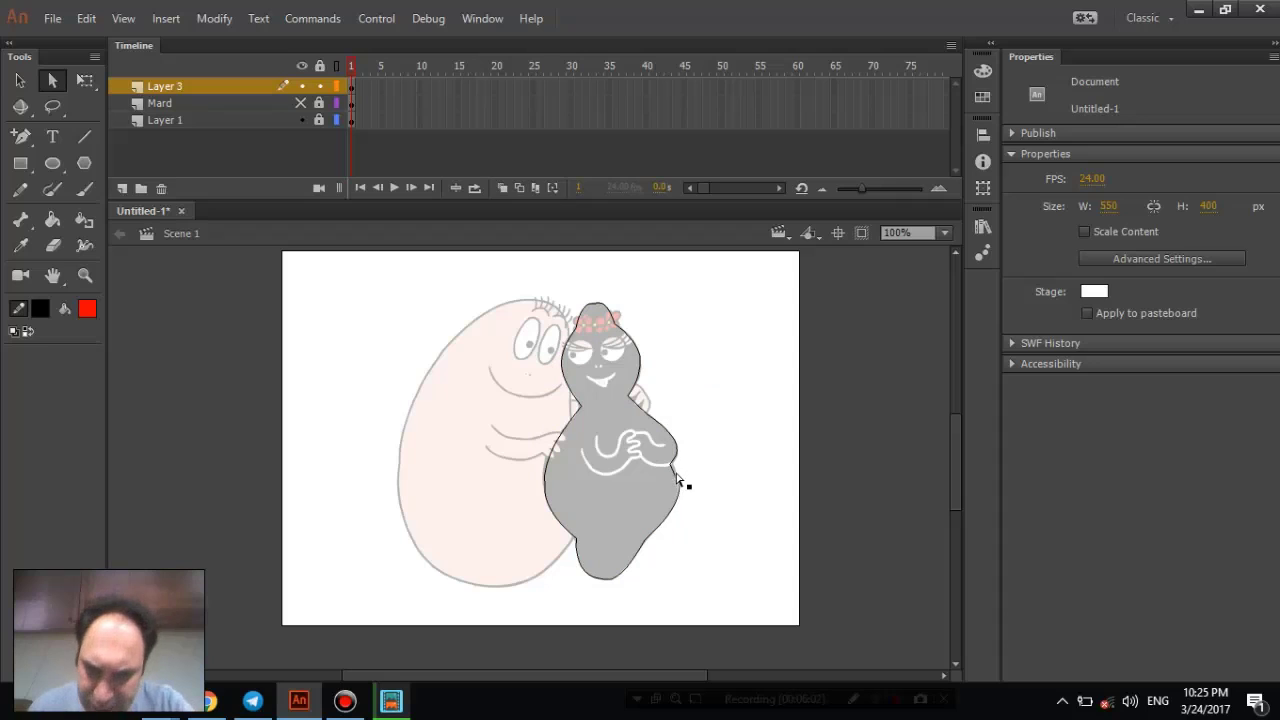
{"action": "left_click", "coordinate": [19, 80]}
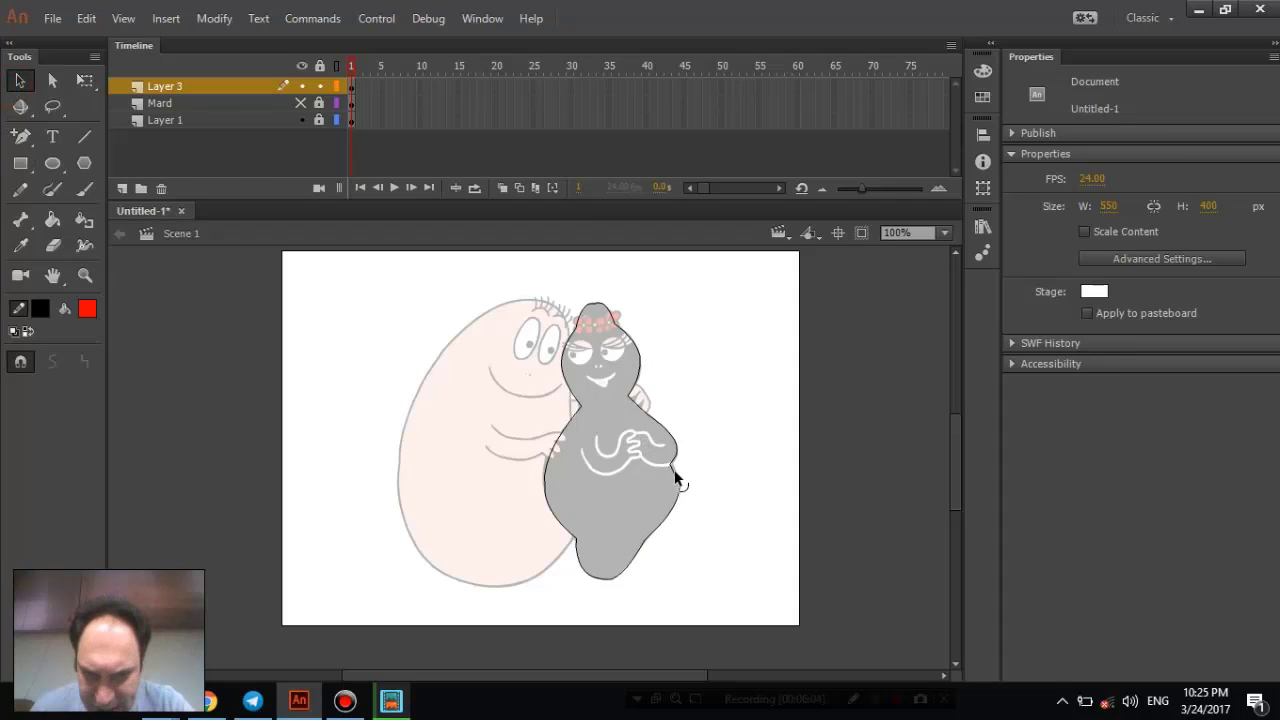
{"action": "left_click_drag", "start_coordinate": [675, 478], "coordinate": [682, 468]}
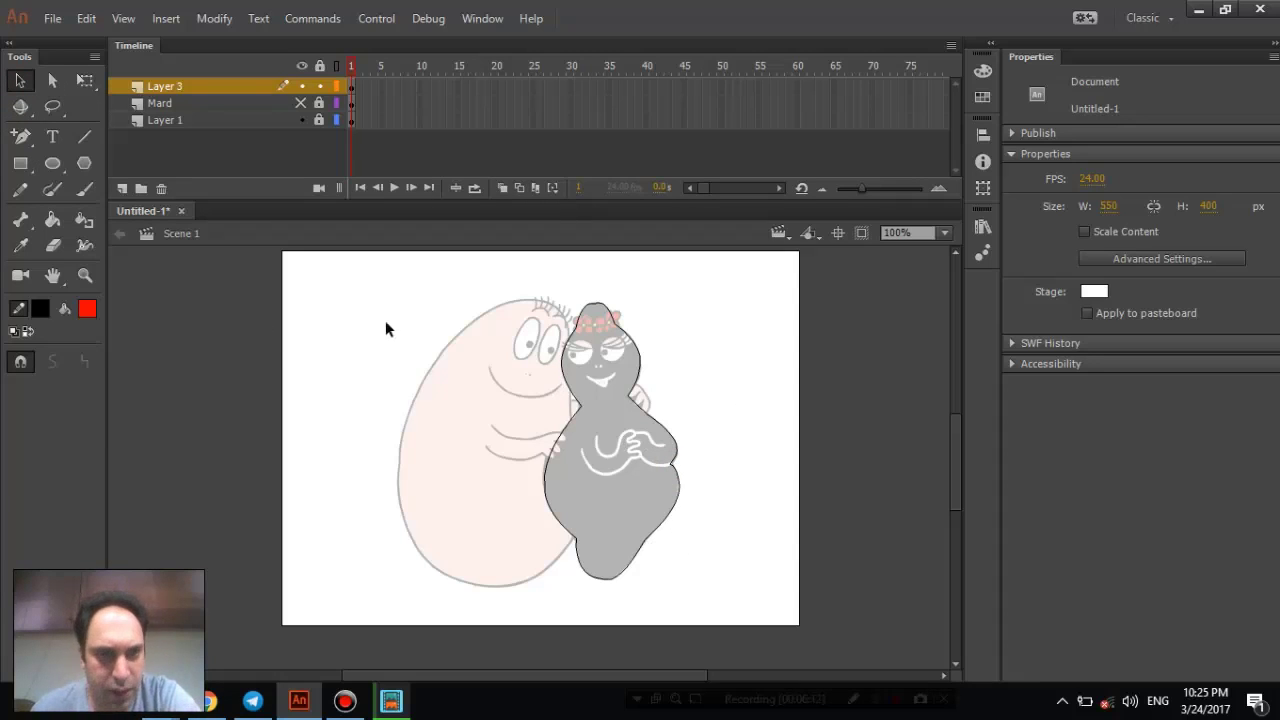
- Try to remove the stroke colour from the black character's whole outline
{"action": "left_click_drag", "start_coordinate": [509, 278], "coordinate": [753, 611]}
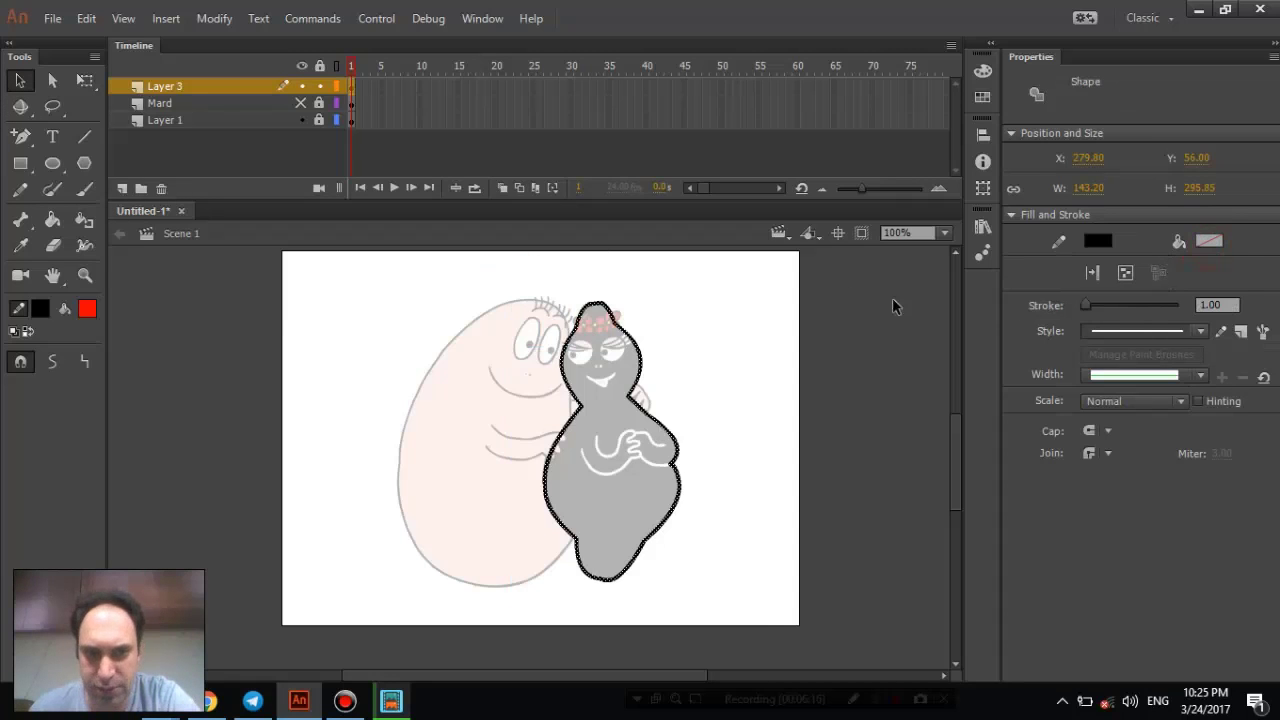
{"action": "left_click", "coordinate": [1210, 242]}
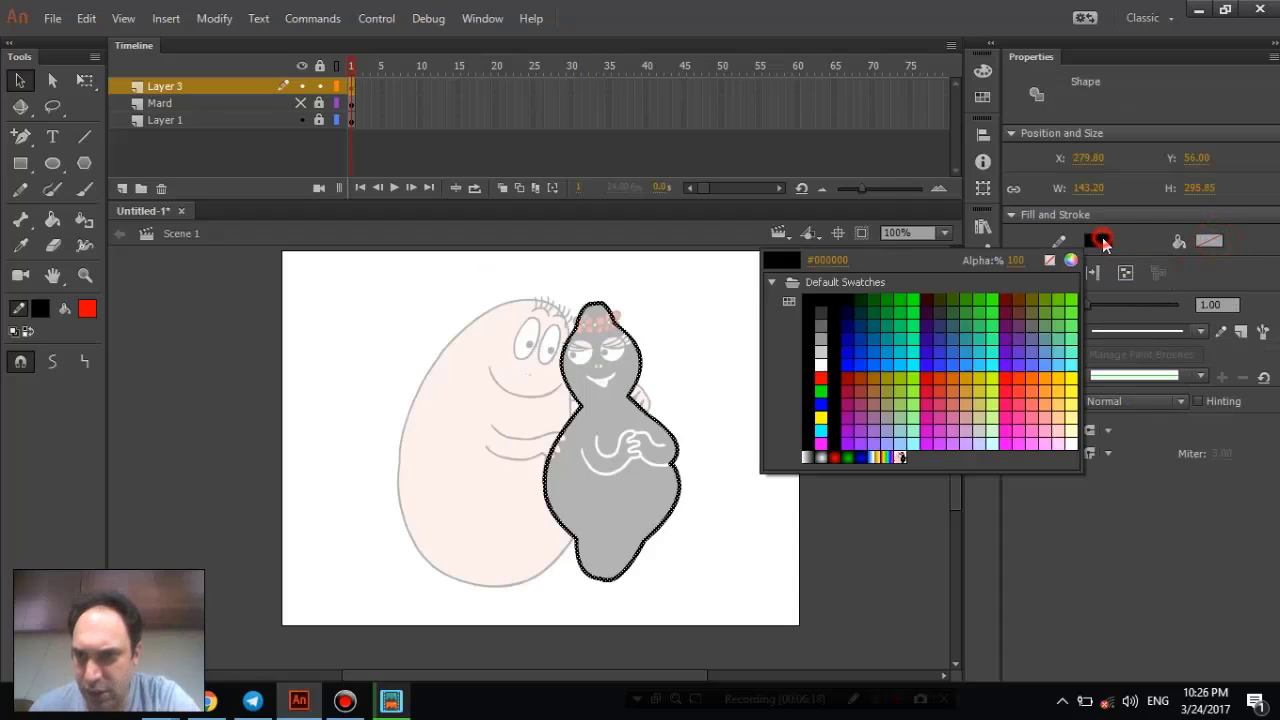
{"action": "left_click", "coordinate": [1045, 261]}
{"action": "left_click", "coordinate": [442, 326]}
{"action": "left_click", "coordinate": [640, 360]}
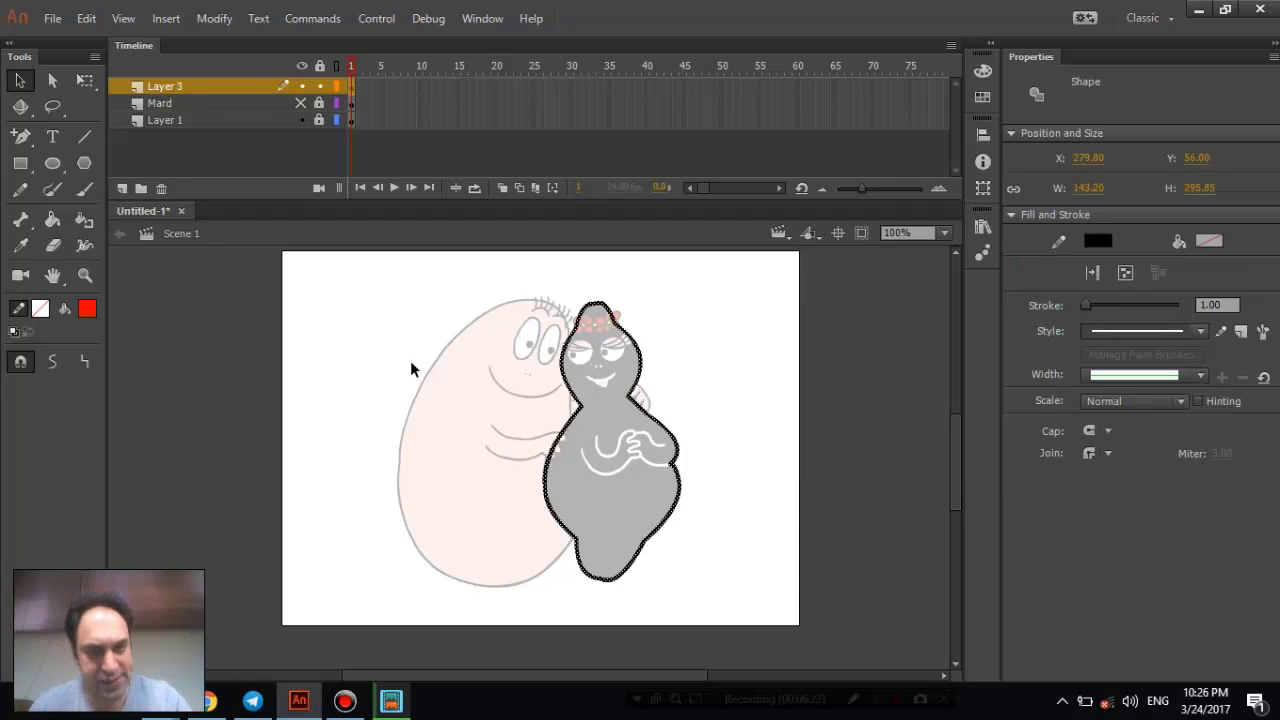
- Fill the inside of the black character's outline with black using the Paint Bucket
{"action": "left_click", "coordinate": [53, 219]}
{"action": "left_click", "coordinate": [87, 309]}
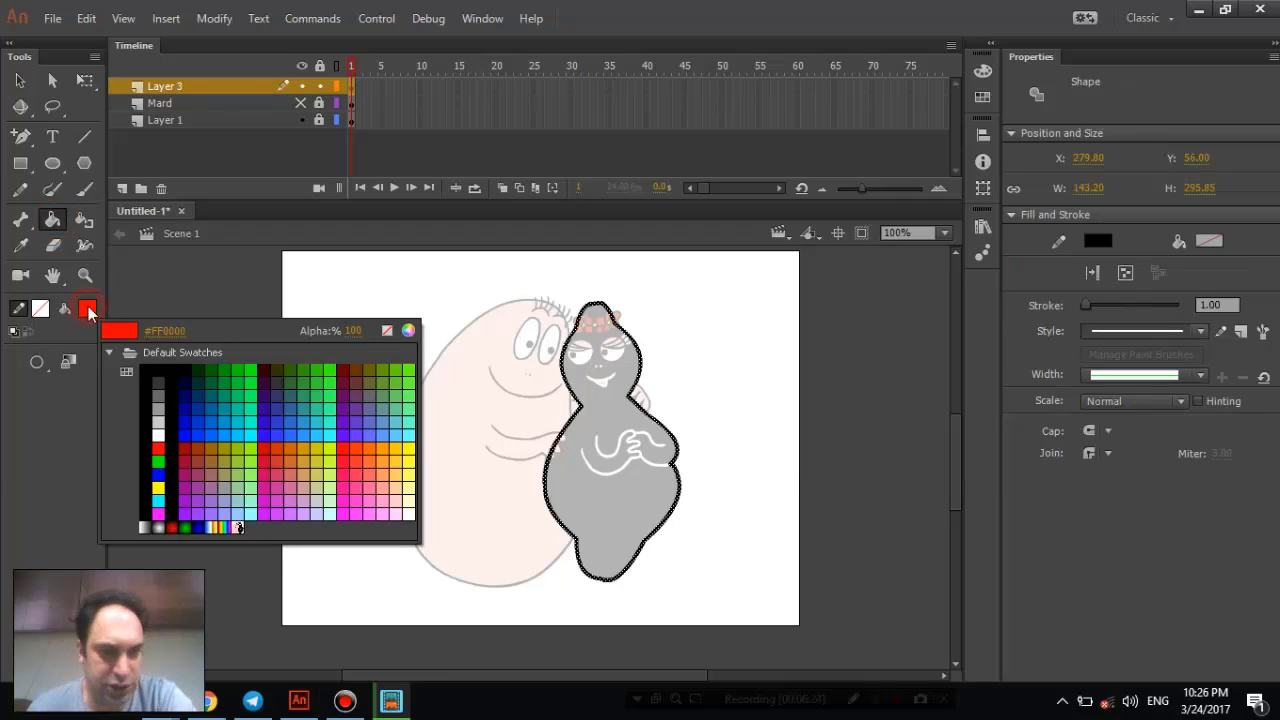
{"action": "left_click", "coordinate": [158, 366]}
{"action": "left_click", "coordinate": [604, 451]}
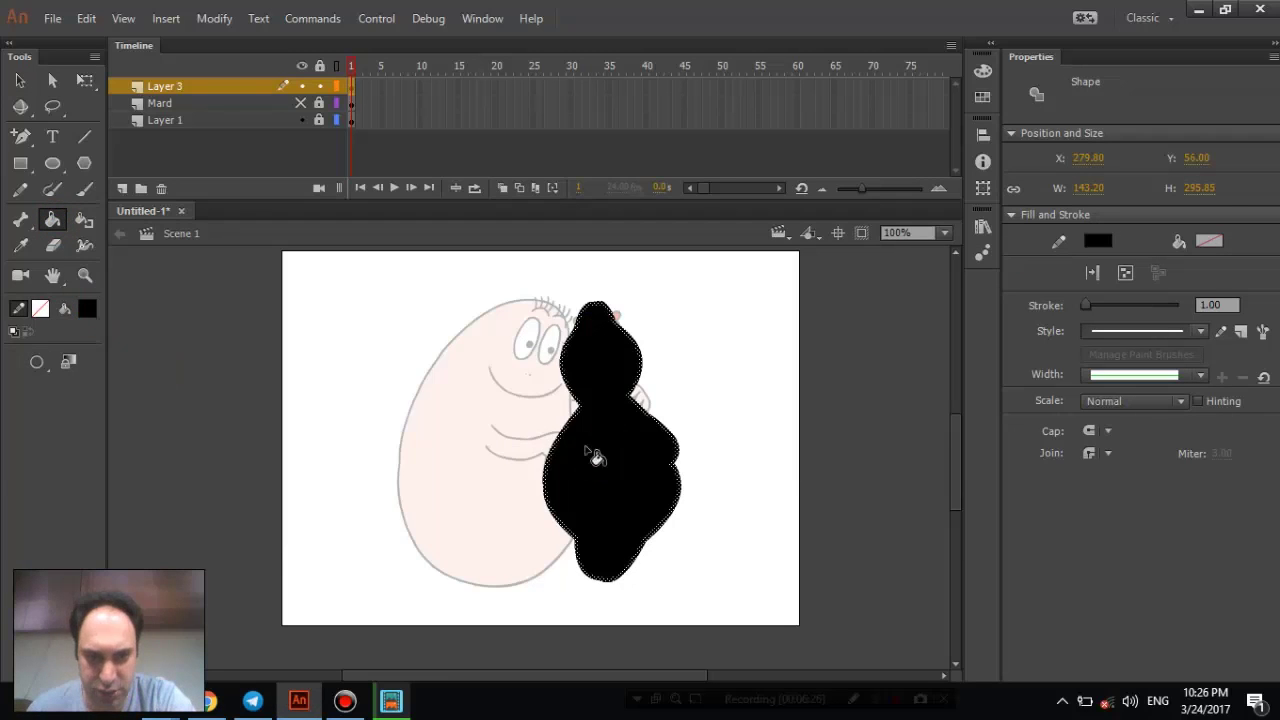
- Remove the stroke from the filled black character, keeping its black fill, and hide Layer 3
{"action": "left_click", "coordinate": [20, 80]}
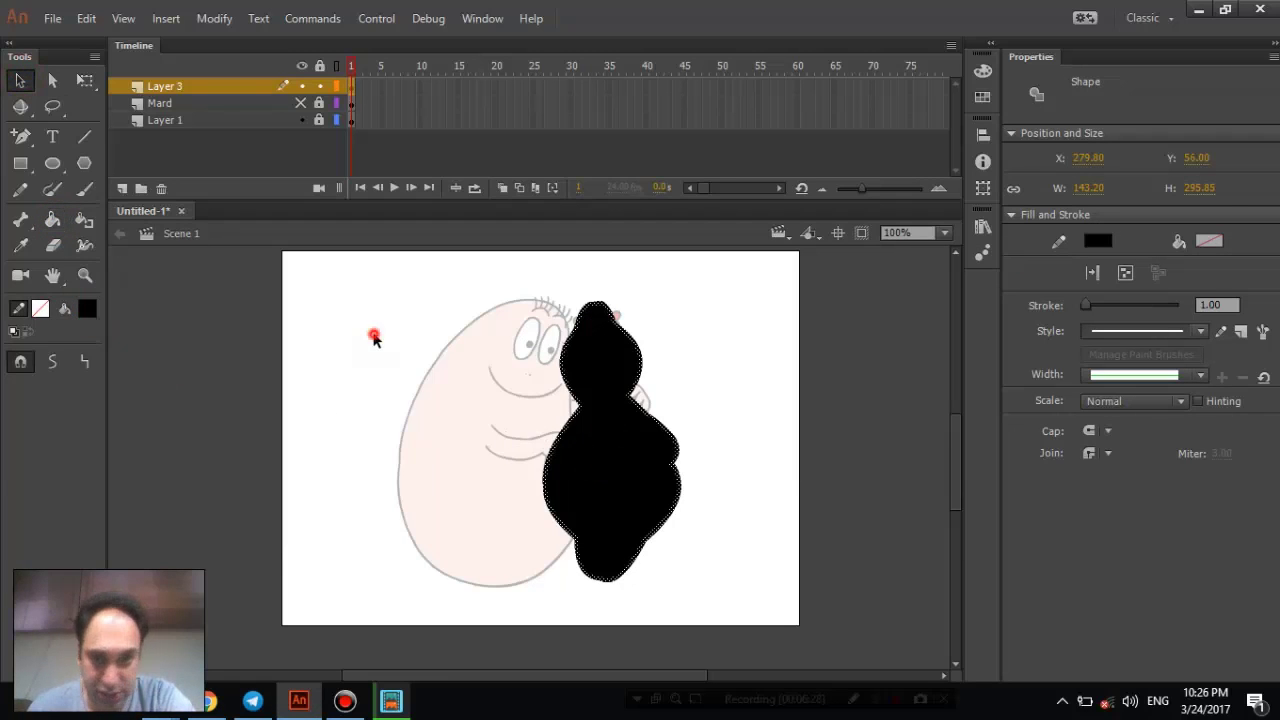
{"action": "left_click", "coordinate": [371, 337]}
{"action": "left_click", "coordinate": [596, 372]}
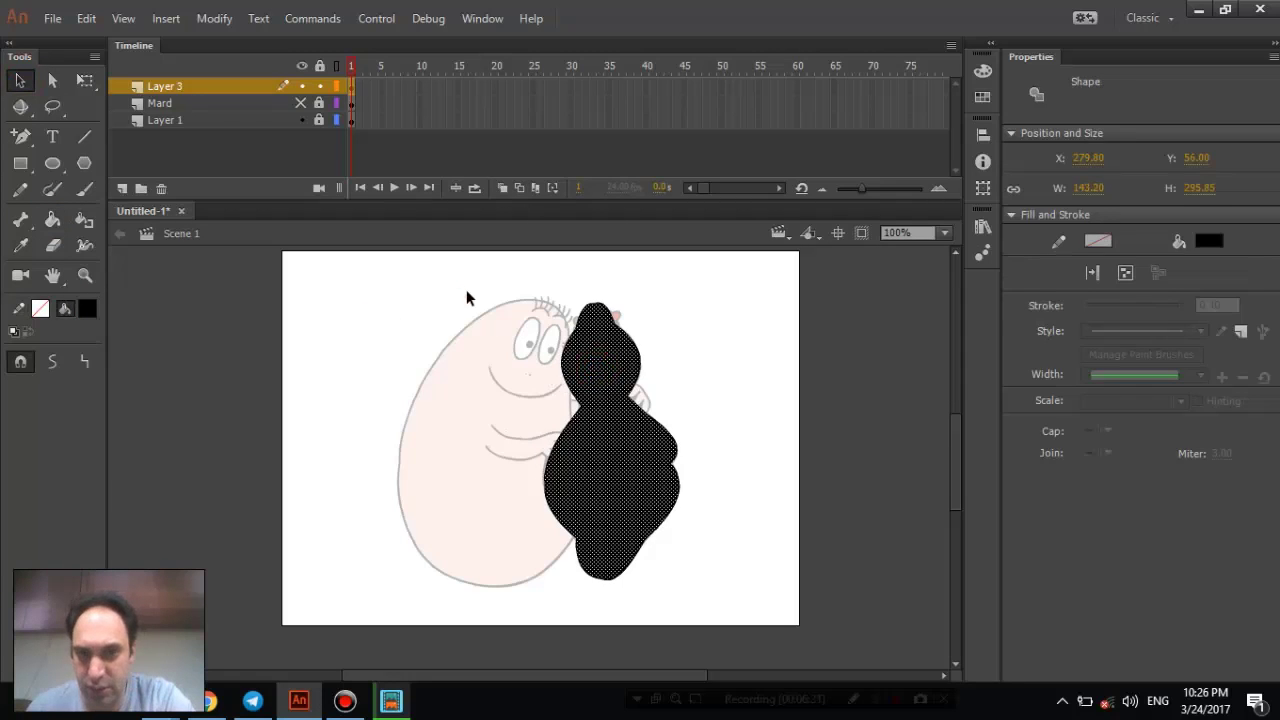
{"action": "left_click_drag", "start_coordinate": [449, 280], "coordinate": [733, 633]}
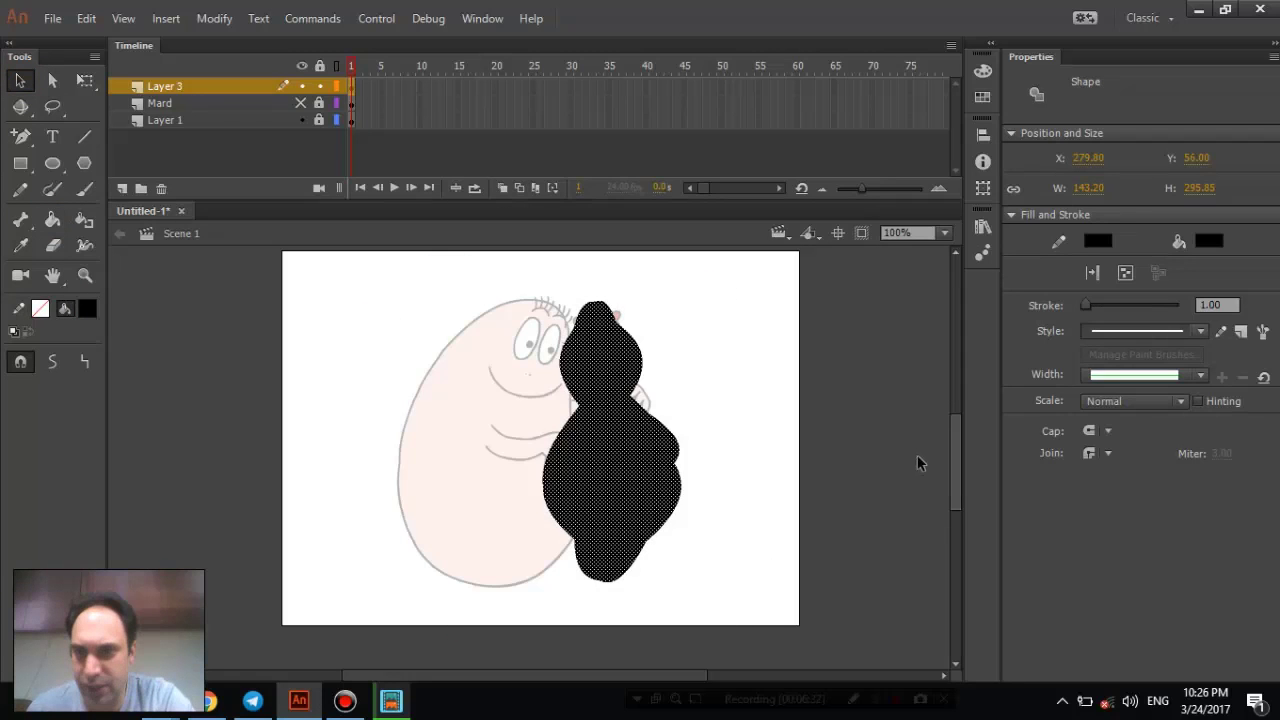
{"action": "left_click", "coordinate": [1095, 243]}
{"action": "left_click", "coordinate": [1050, 261]}
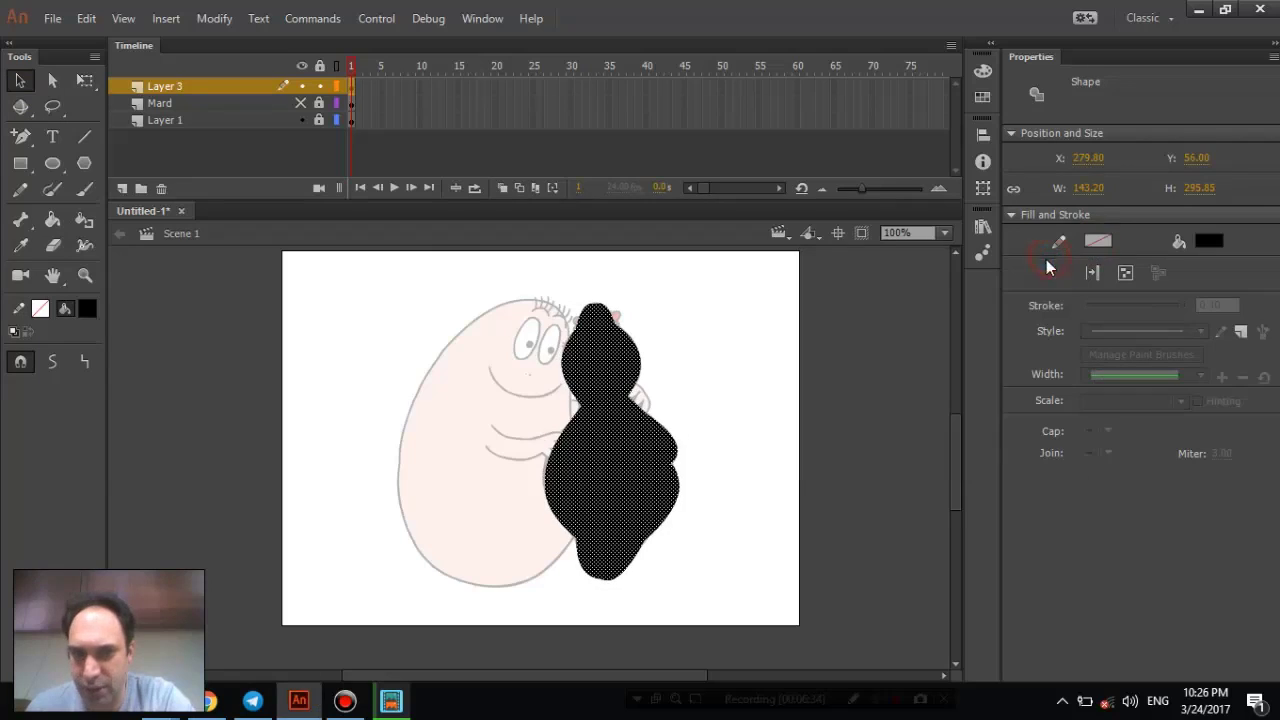
{"action": "left_click", "coordinate": [706, 319]}
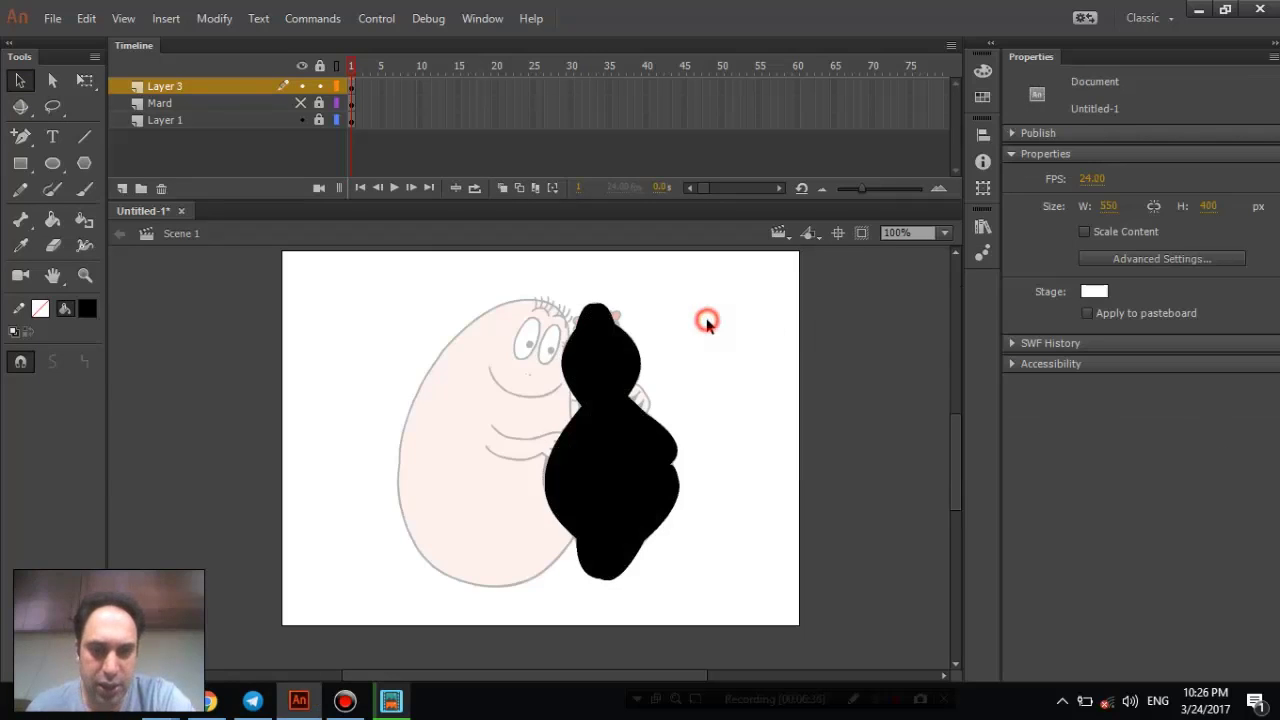
{"action": "left_click", "coordinate": [302, 87]}
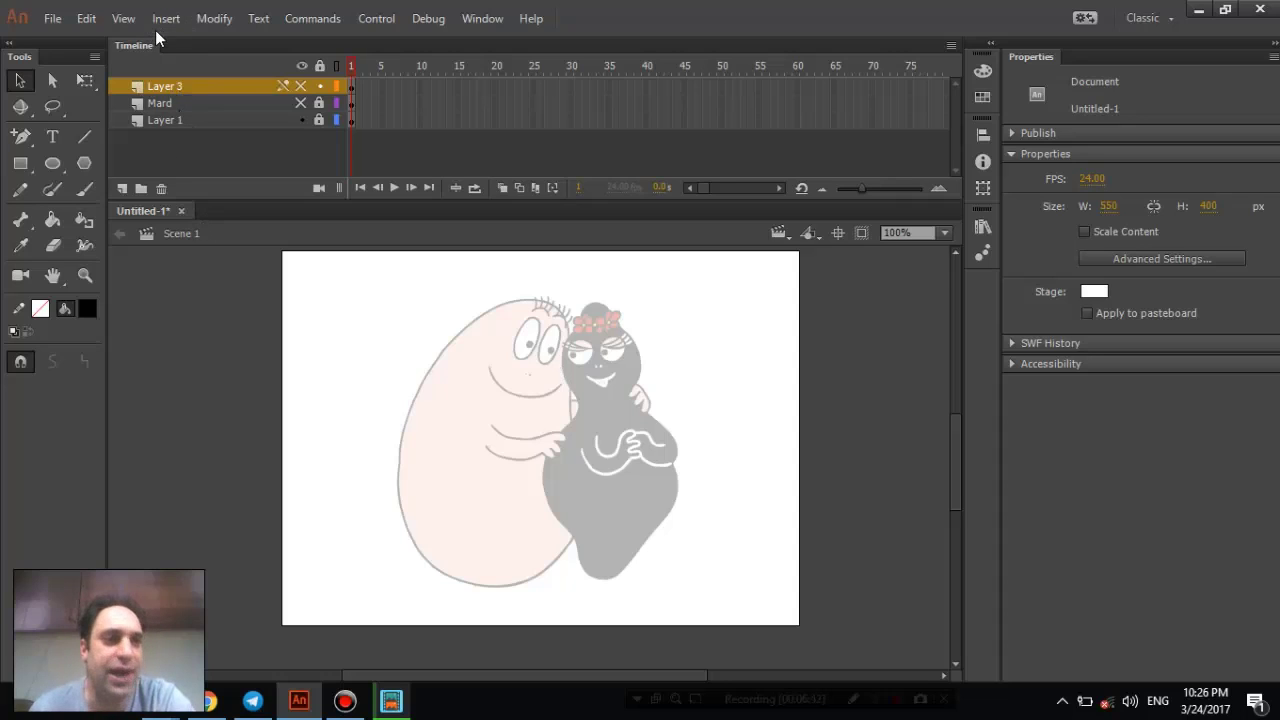
{"action": "left_click", "coordinate": [123, 24]}
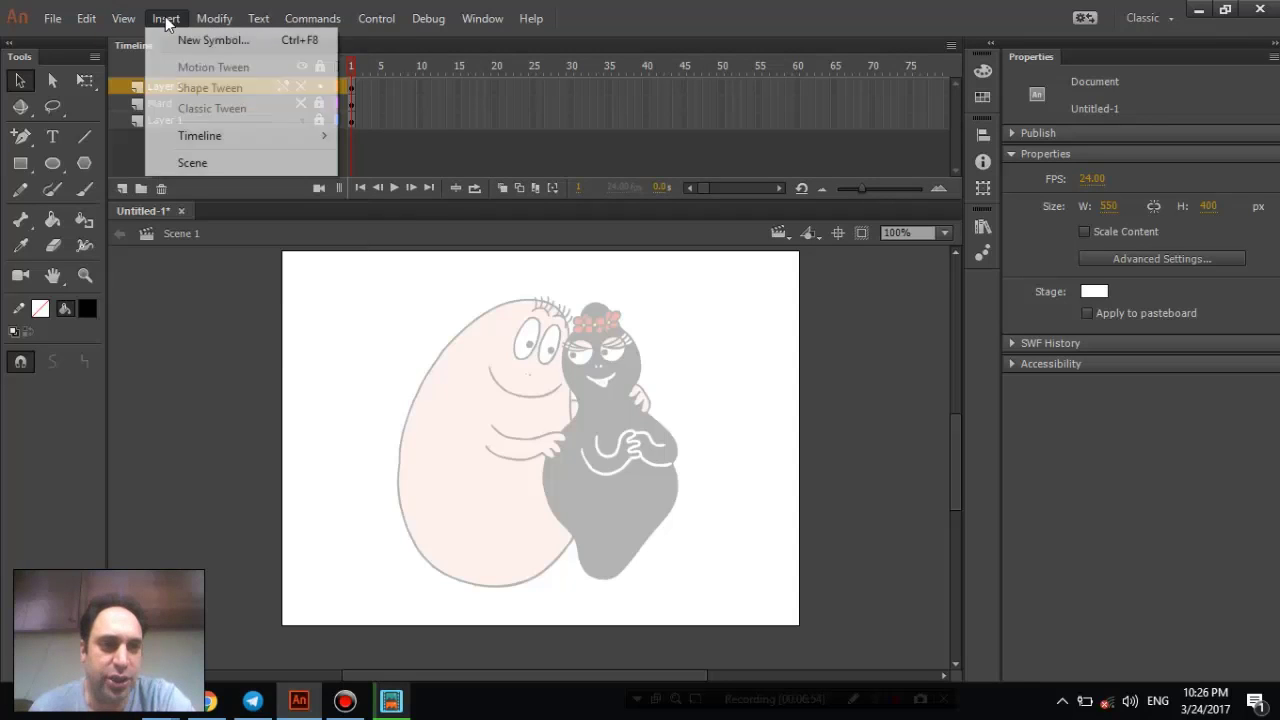
{"action": "mouse_move", "coordinate": [357, 8]}
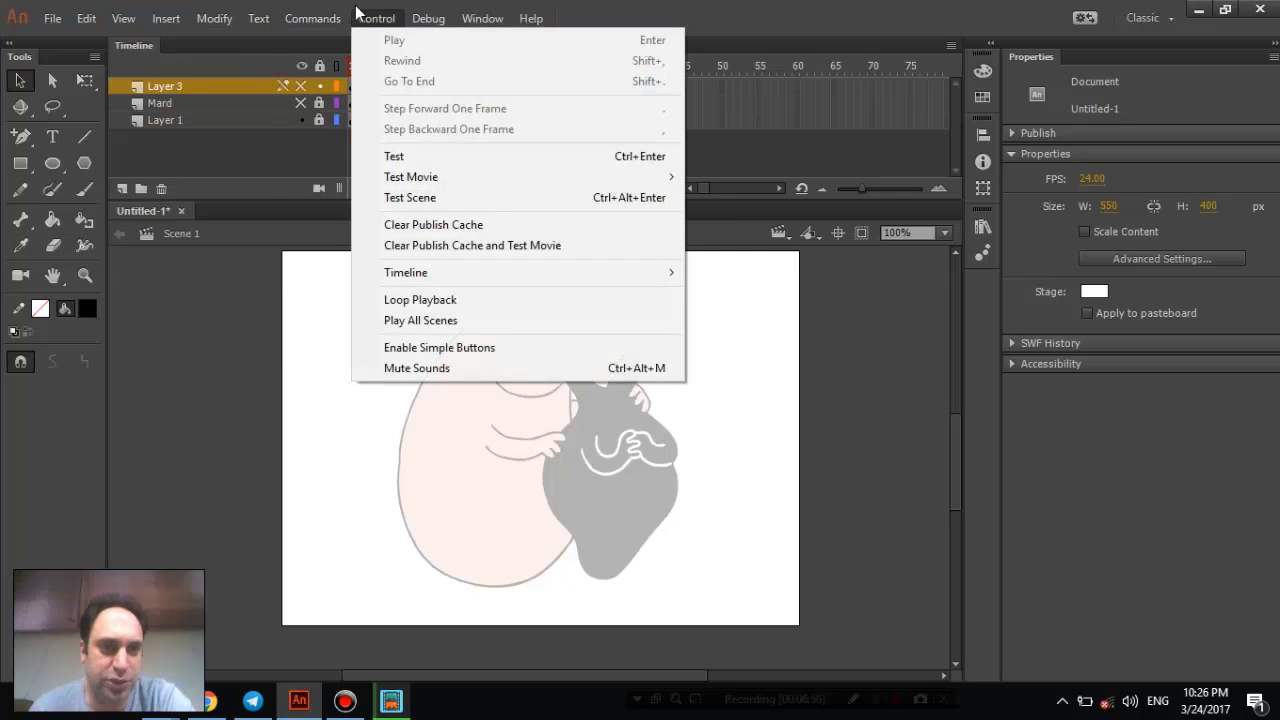
{"action": "left_click", "coordinate": [225, 153]}
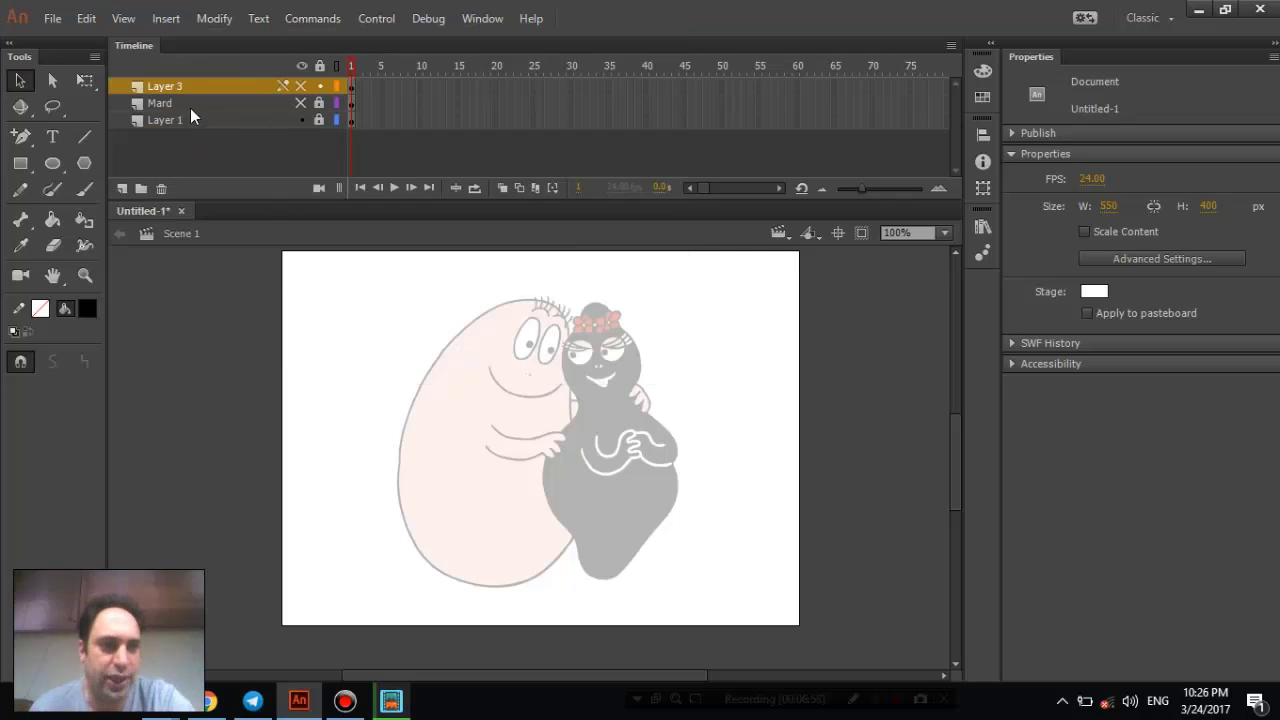
{"action": "left_click", "coordinate": [187, 102], "text": "shift"}
{"action": "right_click", "coordinate": [187, 102]}
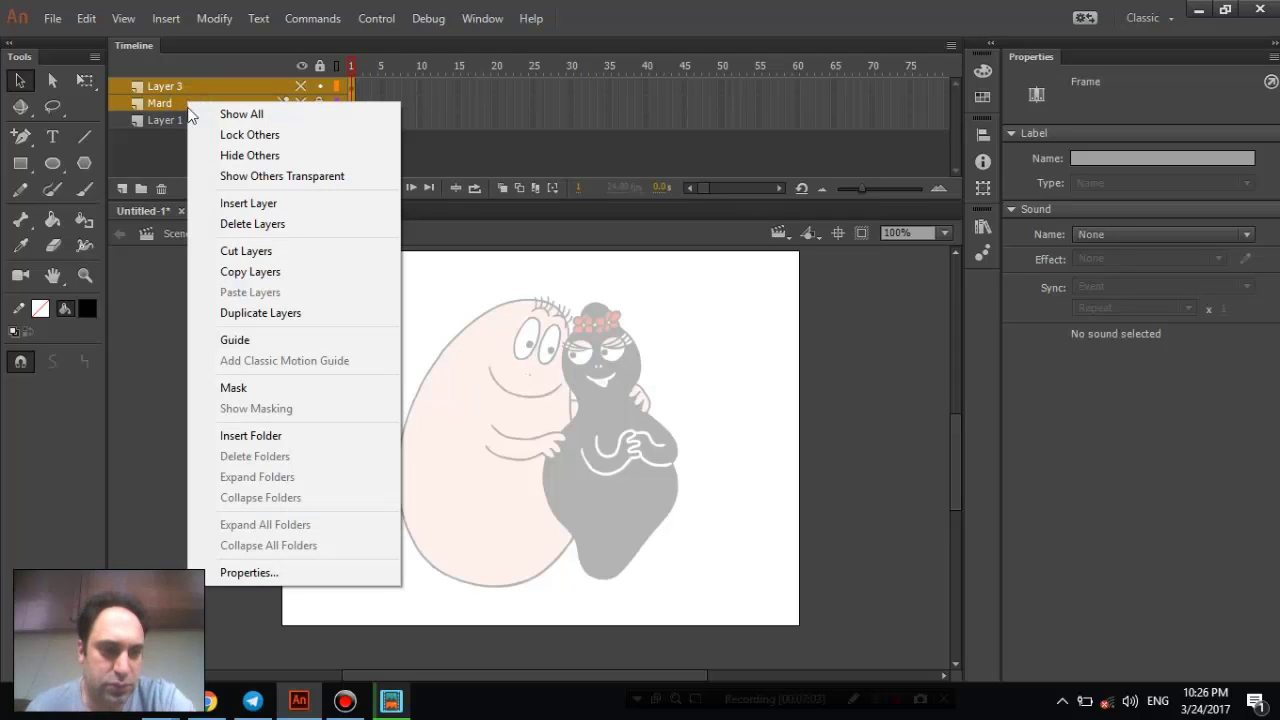
{"action": "left_click", "coordinate": [163, 371]}
{"action": "left_click", "coordinate": [189, 87]}
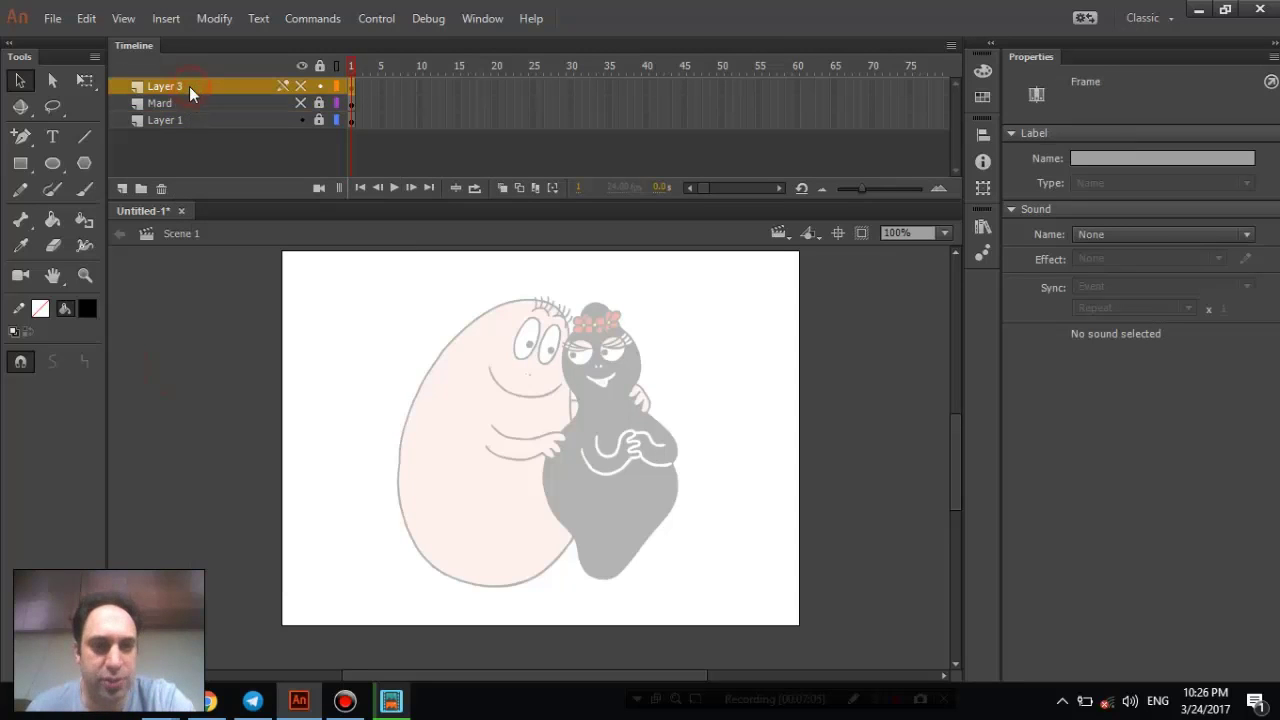
{"action": "left_click", "coordinate": [114, 188]}
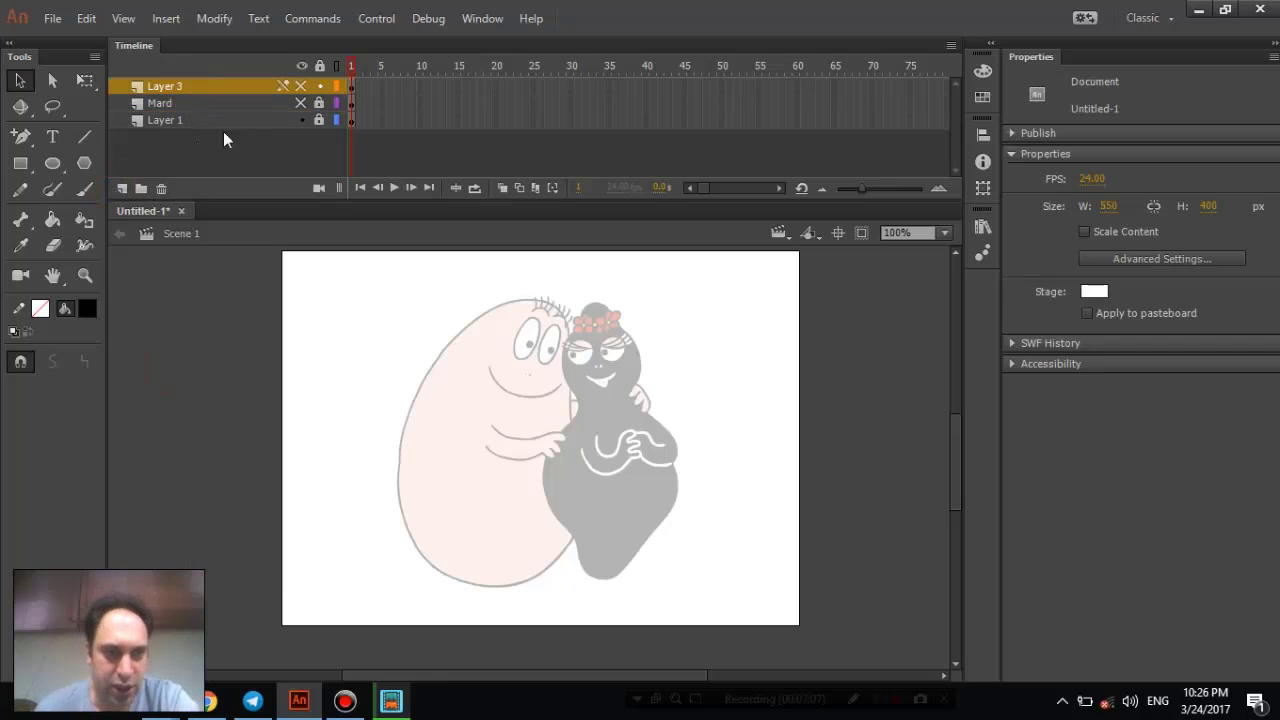
- Lock Layer 3, add a layer above it and draw a straight black 1.00 line between the pink character's mouth corners
{"action": "left_click", "coordinate": [122, 188]}
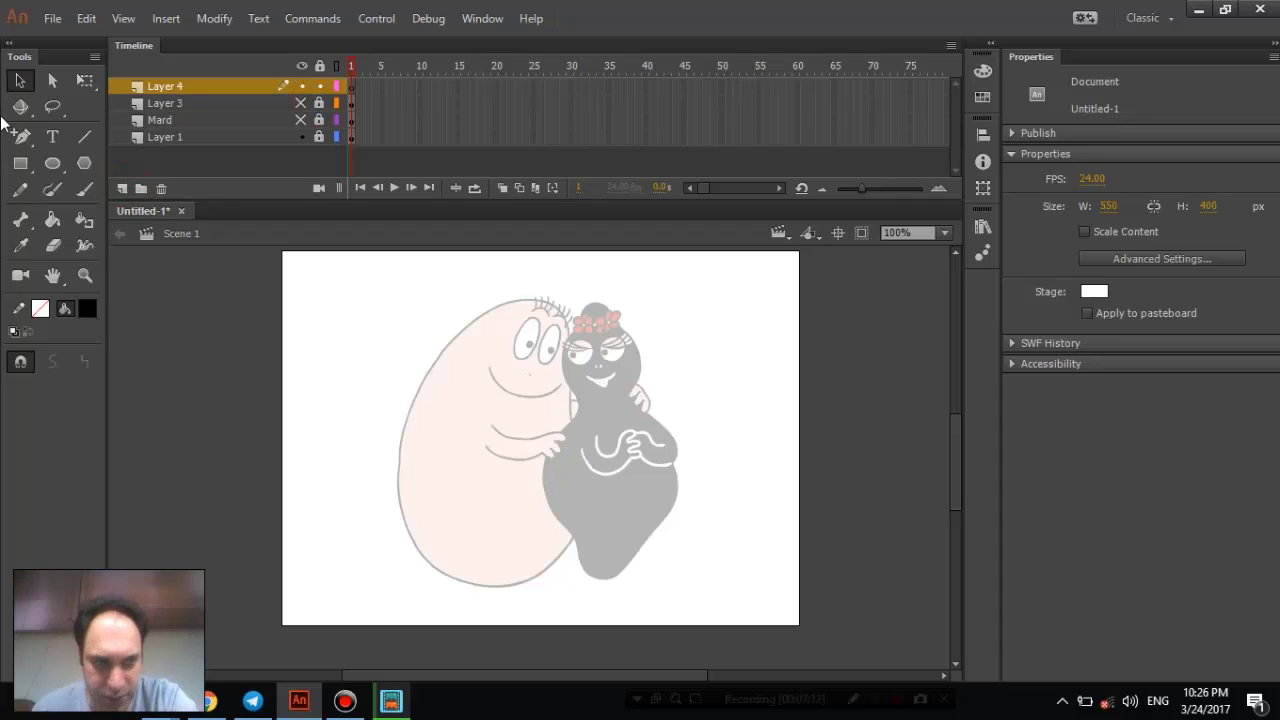
{"action": "left_click", "coordinate": [84, 137]}
{"action": "left_click_drag", "start_coordinate": [488, 367], "coordinate": [561, 385]}
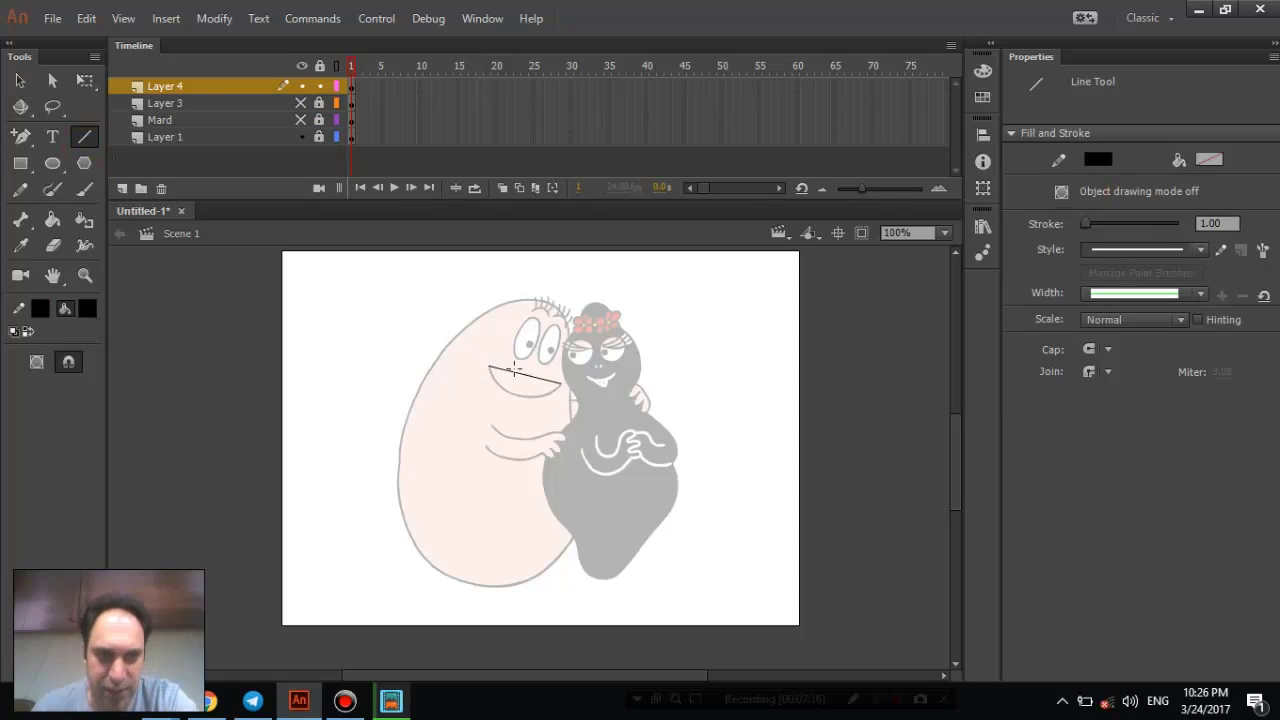
- Rename Layer 3 as zan and keep it locked
{"action": "left_click", "coordinate": [162, 105]}
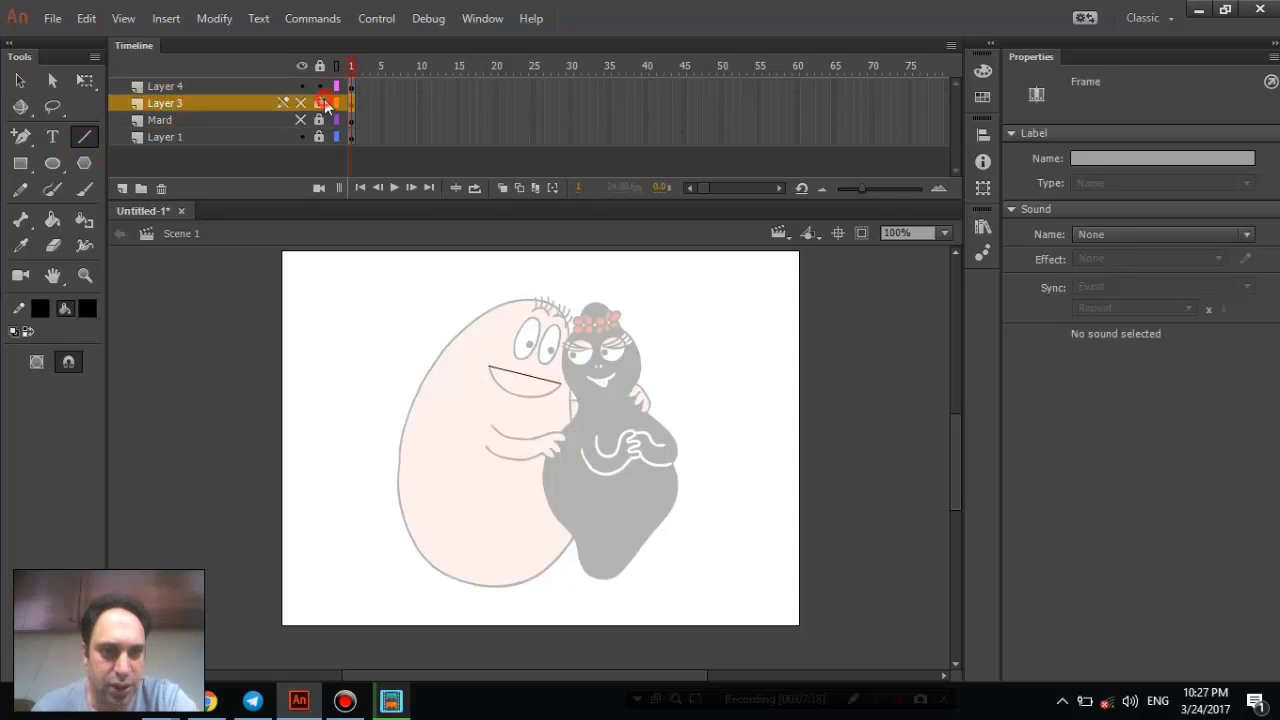
{"action": "left_click", "coordinate": [160, 88]}
{"action": "double_click", "coordinate": [162, 103]}
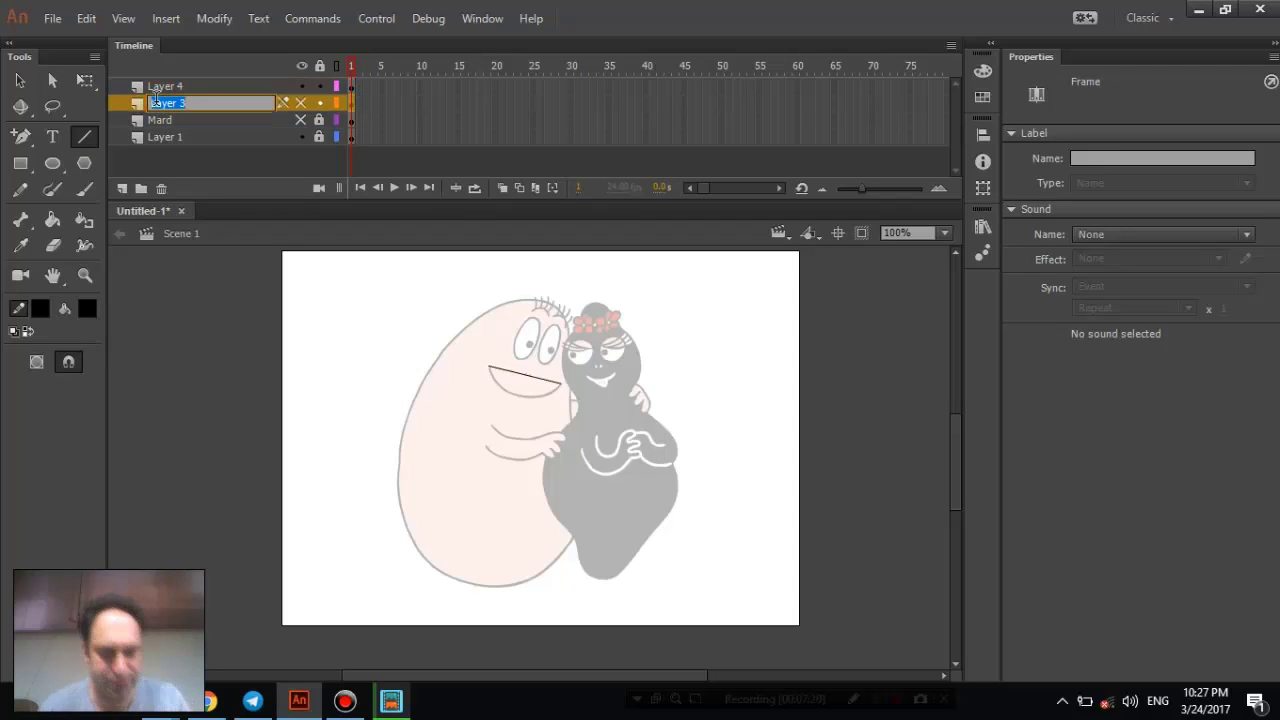
{"action": "type", "text": "zan"}
{"action": "key", "text": "Return"}
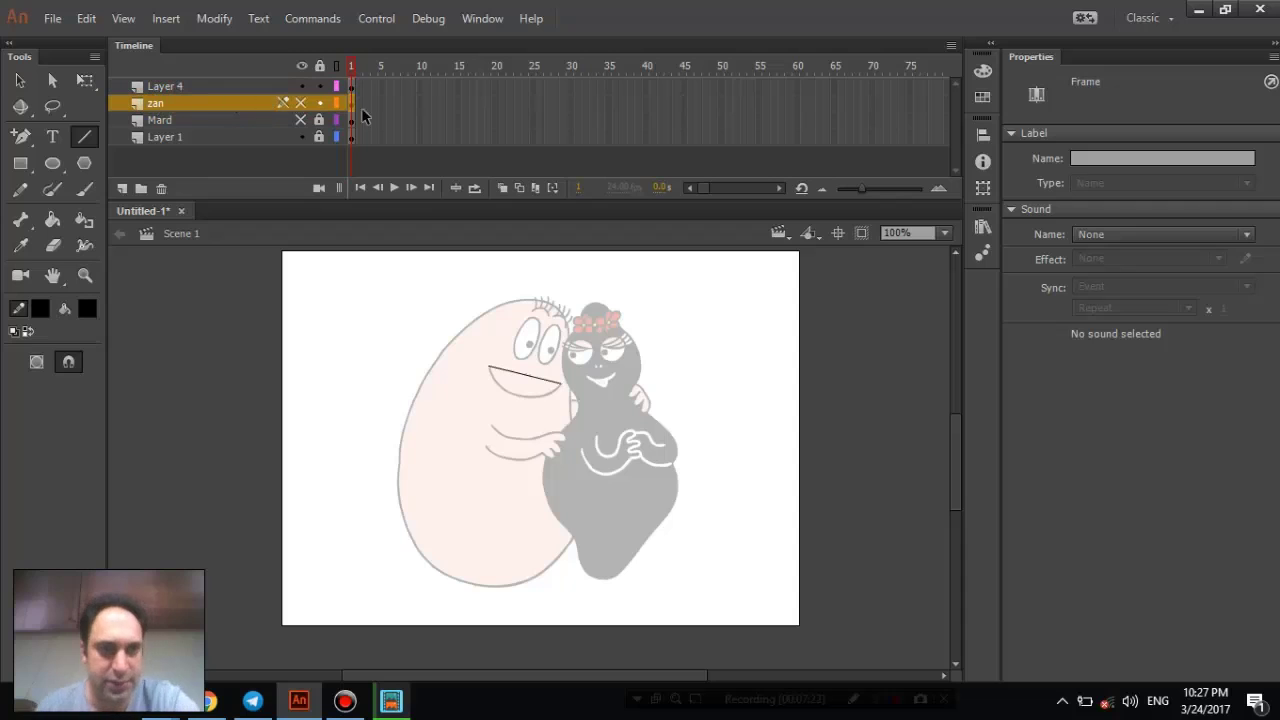
{"action": "left_click", "coordinate": [319, 103]}
- Bend the straight mouth line on Layer 4 downward into a curve following the pink character's smile
{"action": "left_click", "coordinate": [188, 87]}
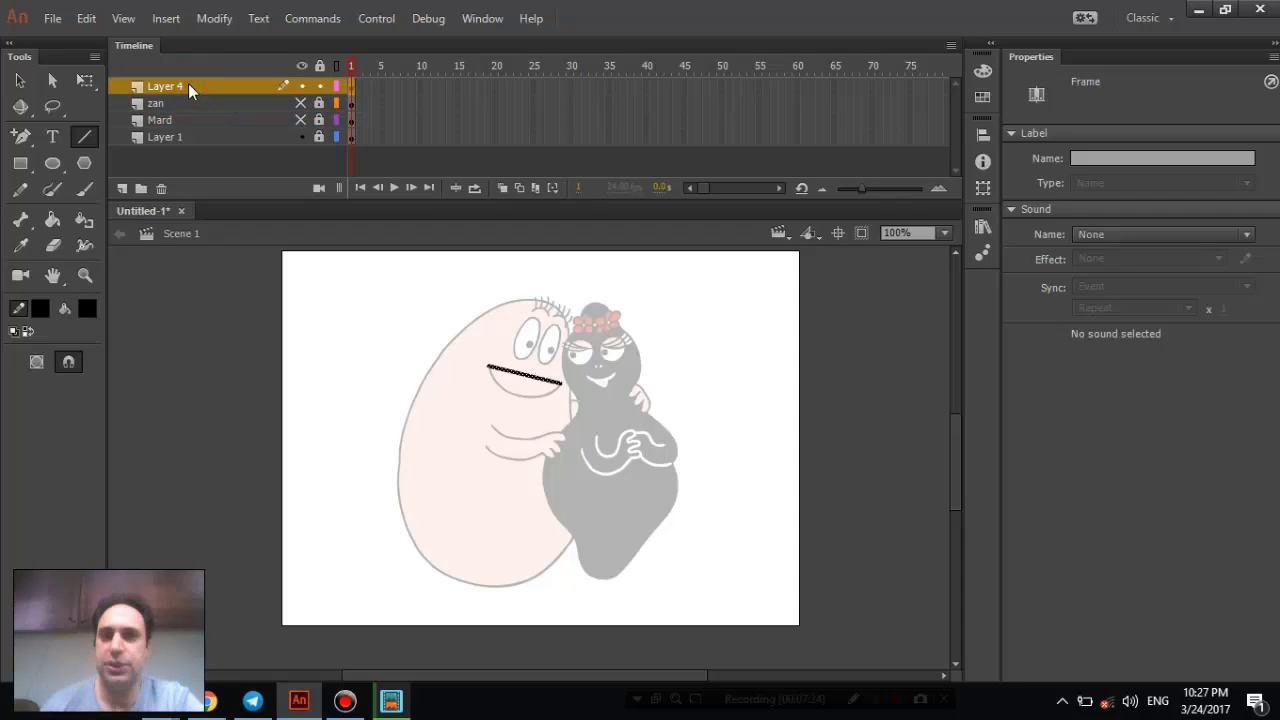
{"action": "left_click", "coordinate": [20, 80]}
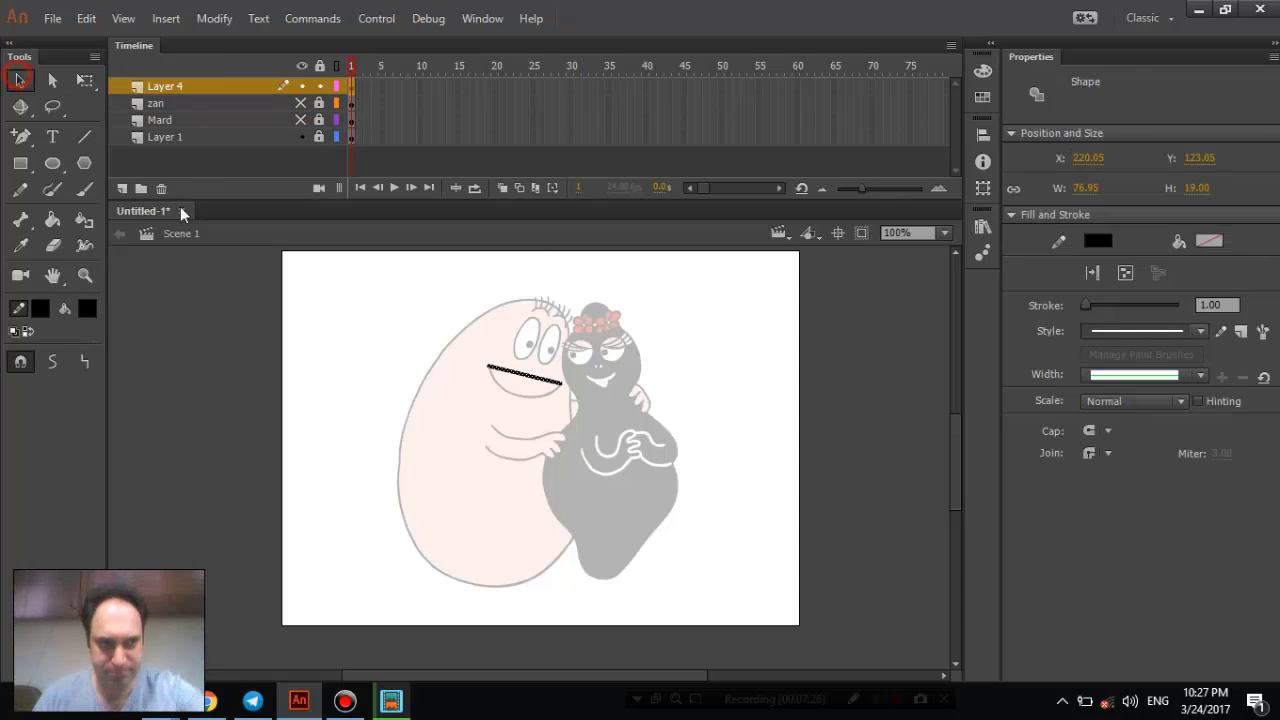
{"action": "left_click", "coordinate": [508, 395]}
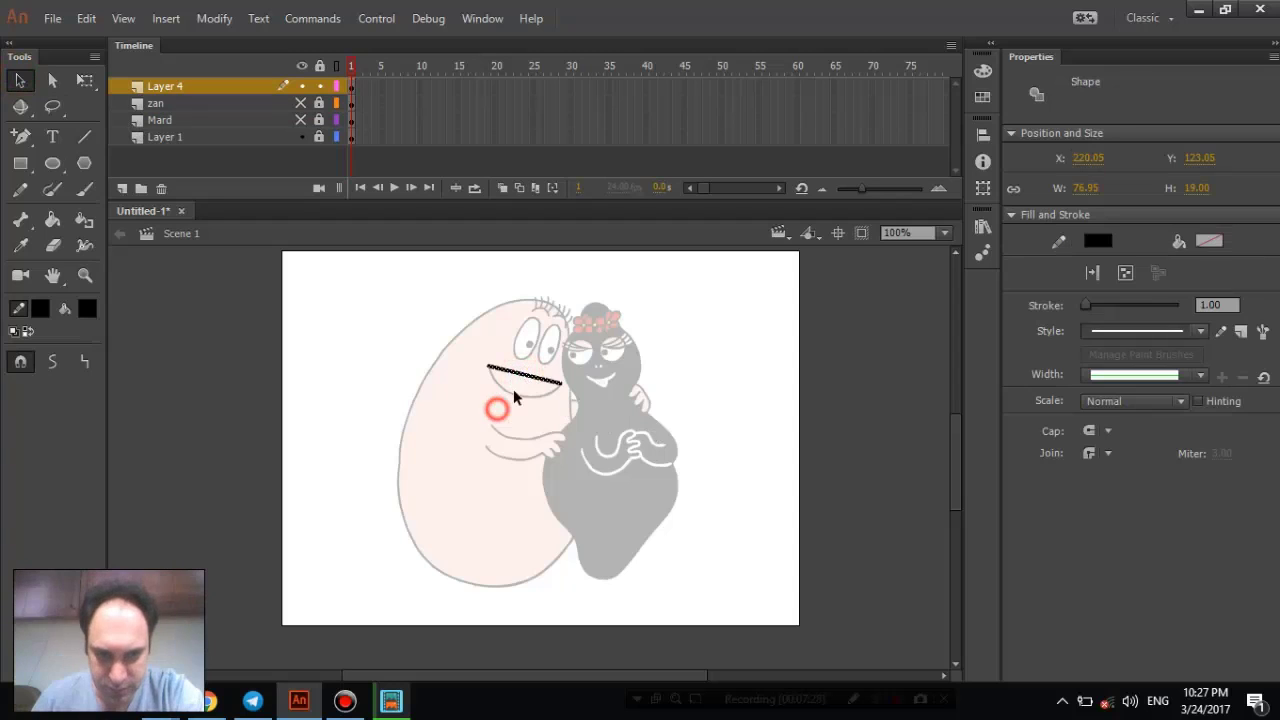
{"action": "left_click_drag", "start_coordinate": [525, 380], "coordinate": [519, 404]}
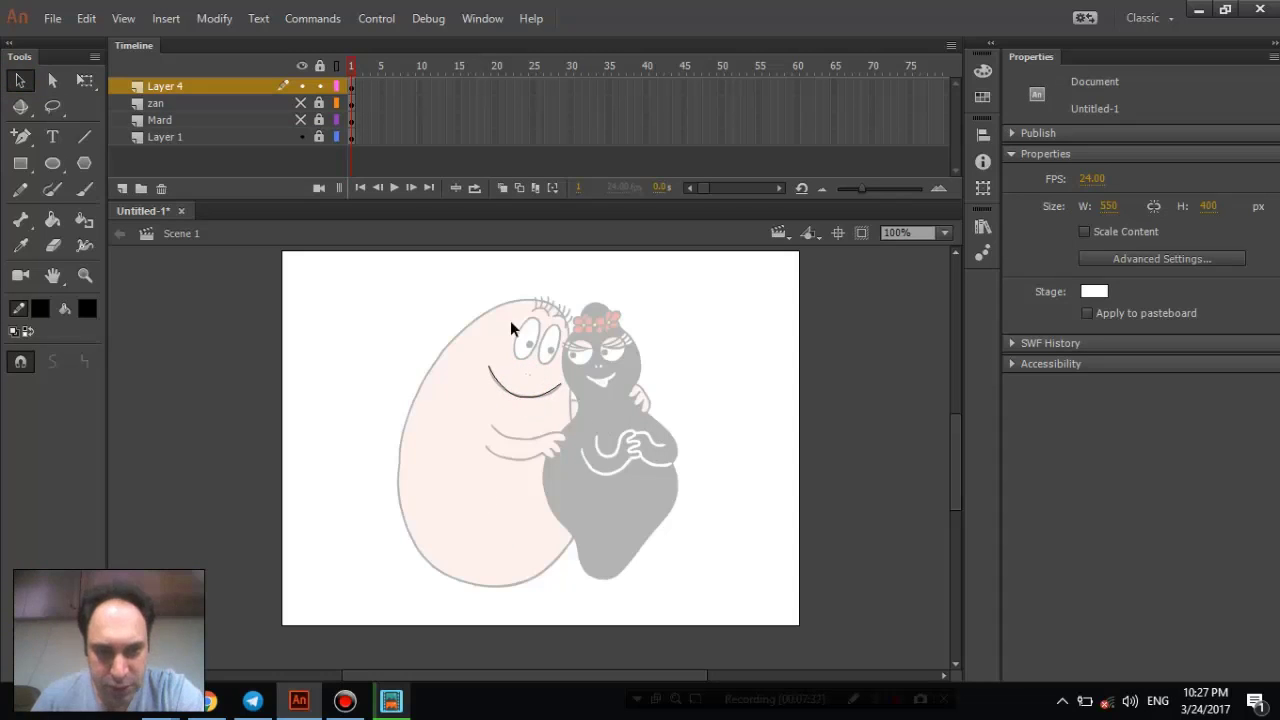
- Draw an oval about 23 by 46 px over the pink character's left eye and remove its fill, keeping the black outline
{"action": "left_click", "coordinate": [58, 162]}
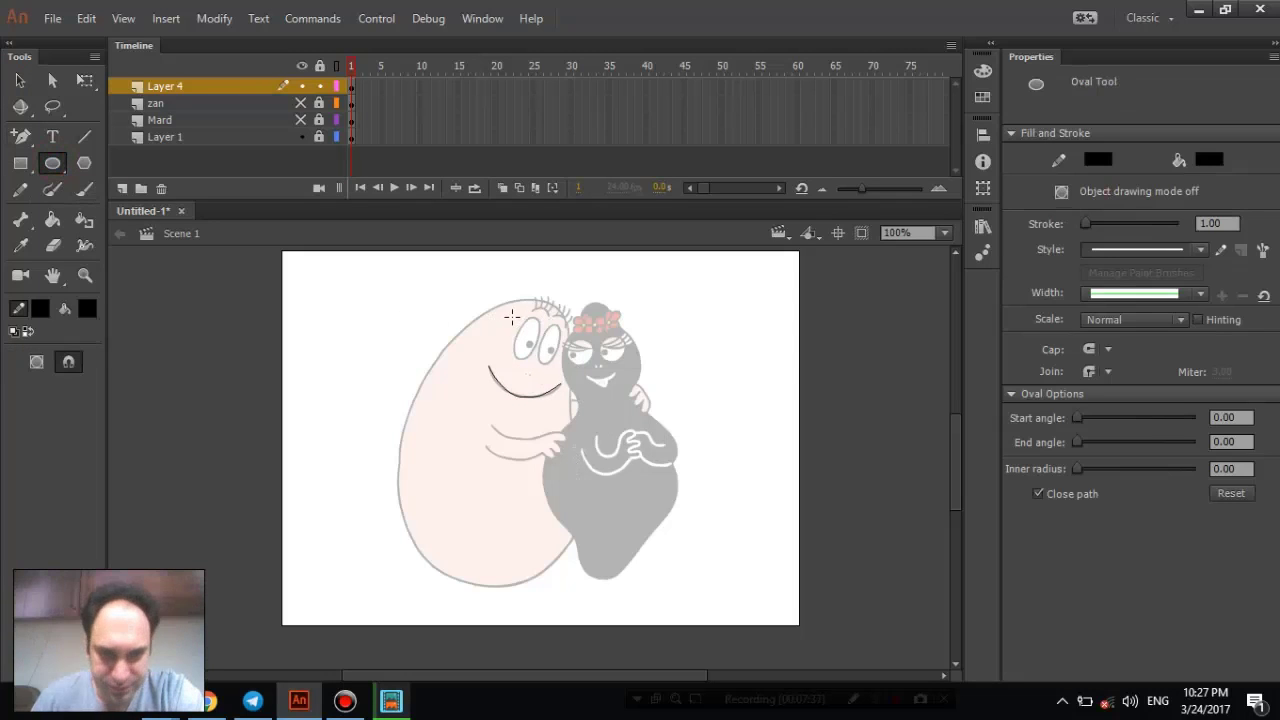
{"action": "left_click_drag", "start_coordinate": [509, 314], "coordinate": [533, 360]}
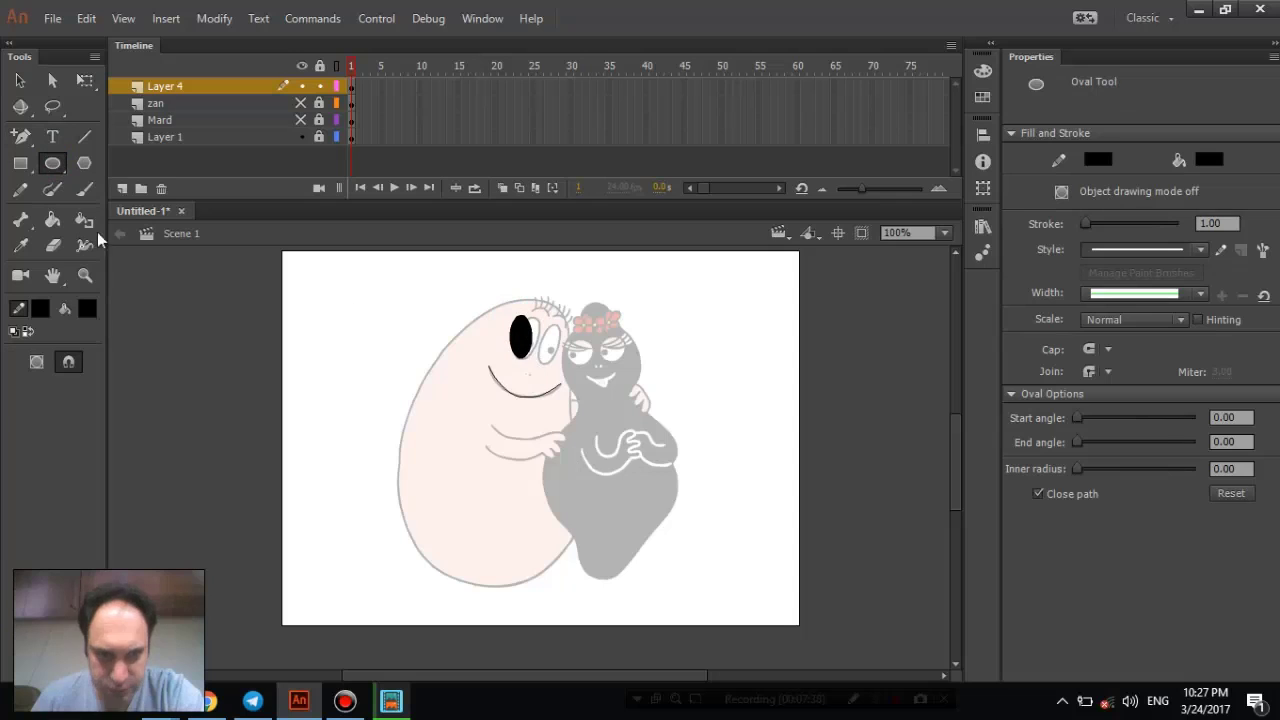
{"action": "left_click", "coordinate": [20, 80]}
{"action": "left_click", "coordinate": [520, 336]}
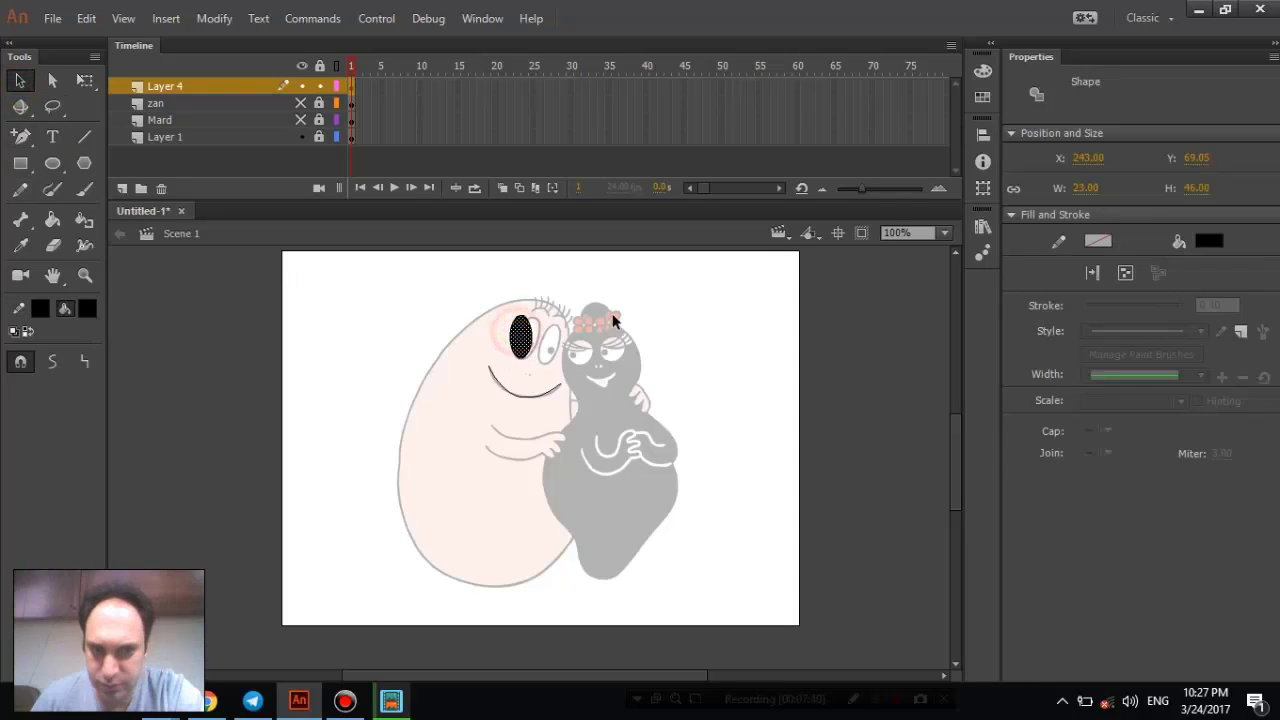
{"action": "left_click", "coordinate": [1205, 240]}
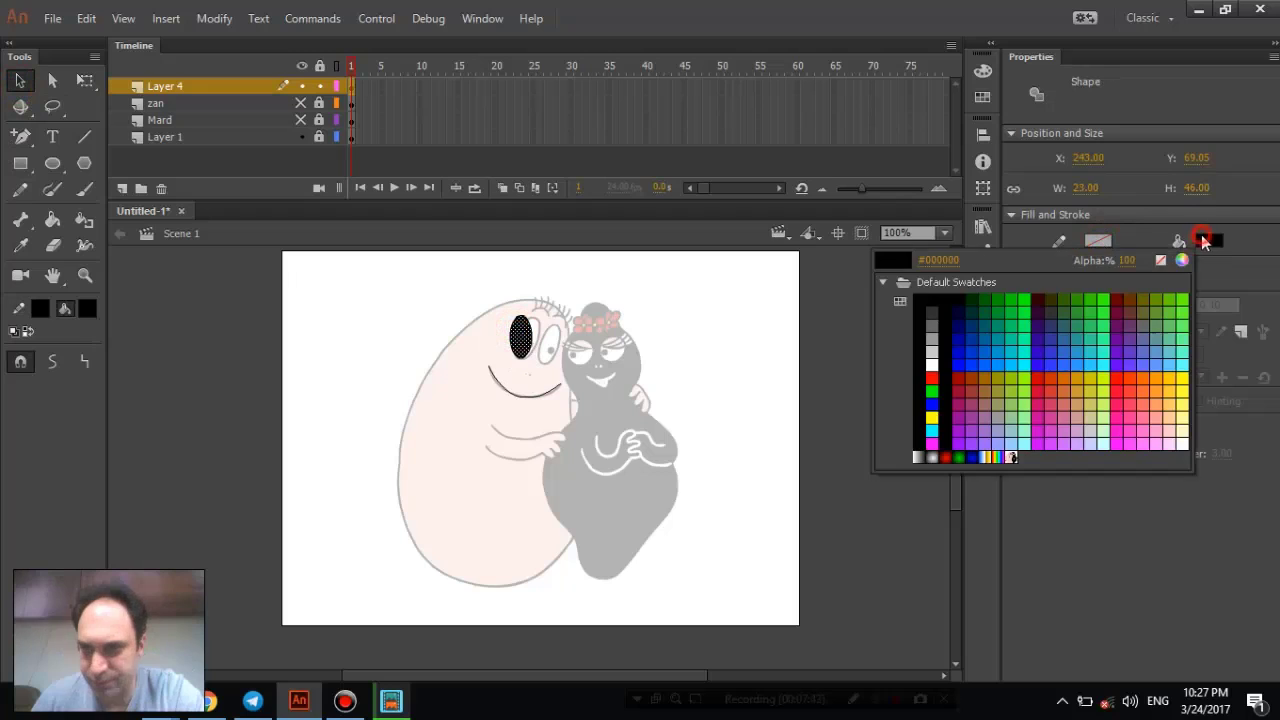
{"action": "left_click", "coordinate": [1157, 259]}
{"action": "left_click", "coordinate": [820, 335]}
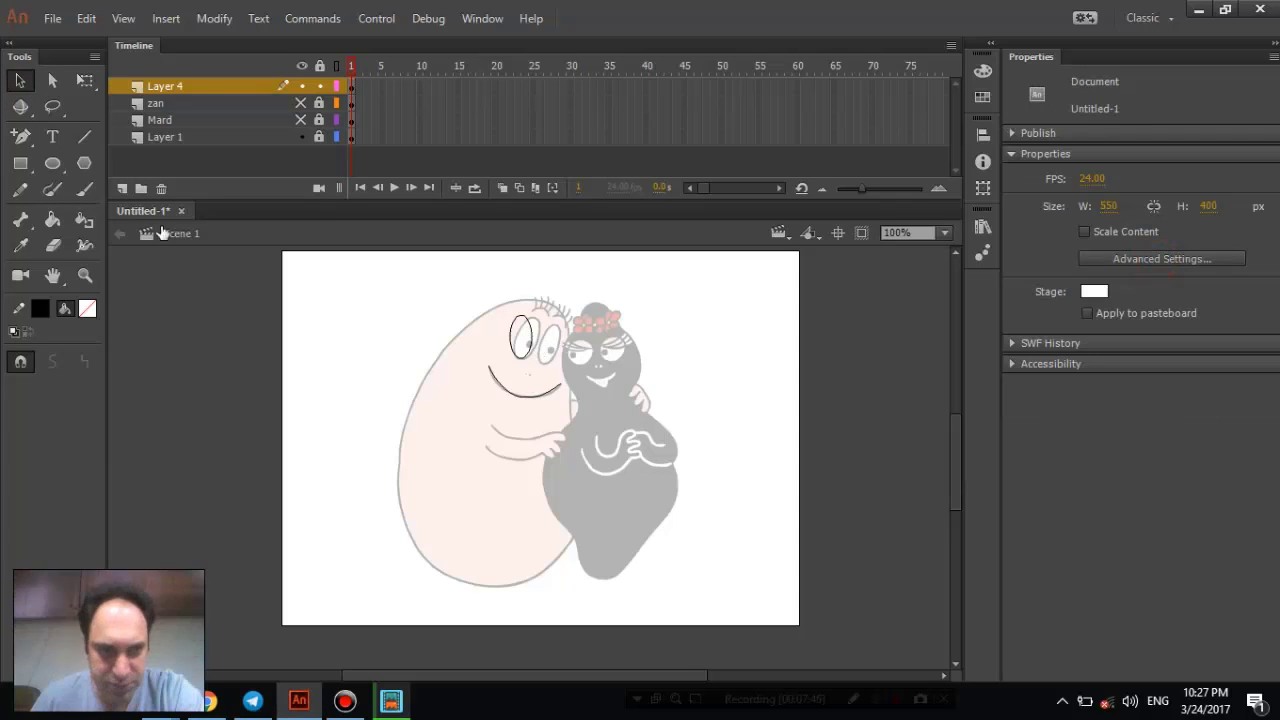
- Rotate the eye oval slightly clockwise with Free Transform to match the tilt of the pink character's left eye
{"action": "left_click", "coordinate": [84, 80]}
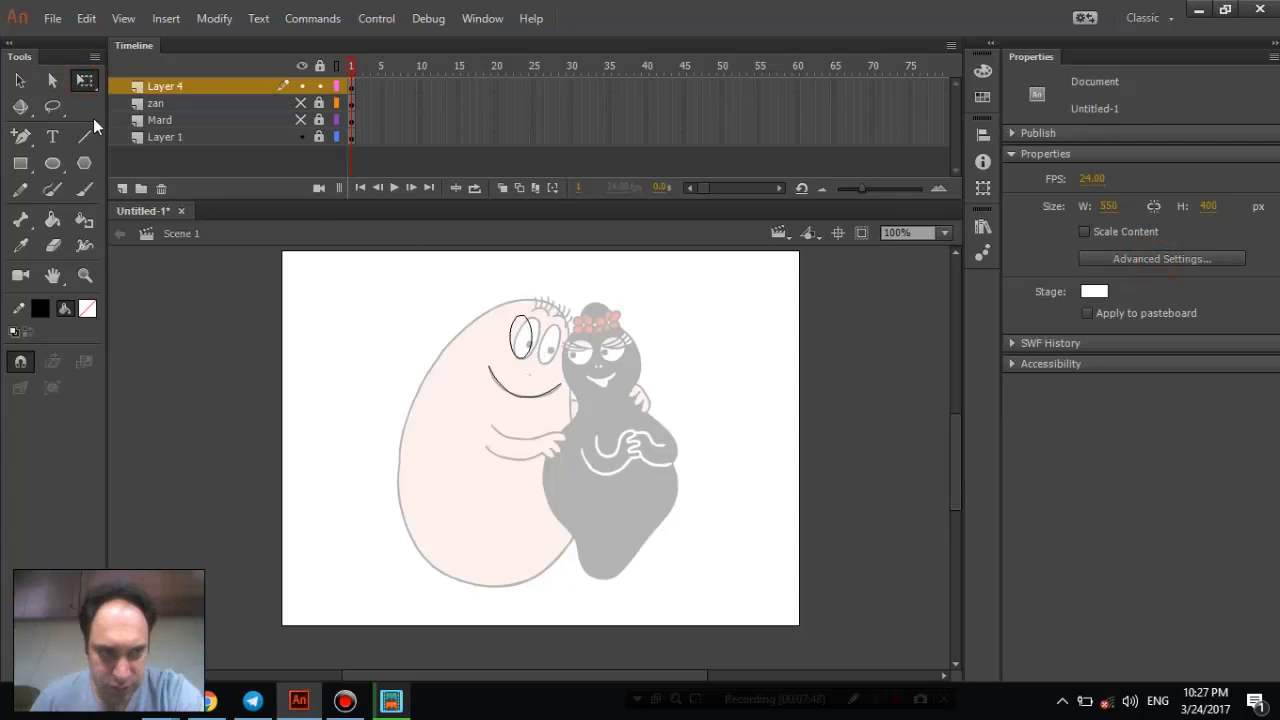
{"action": "left_click_drag", "start_coordinate": [478, 292], "coordinate": [558, 372]}
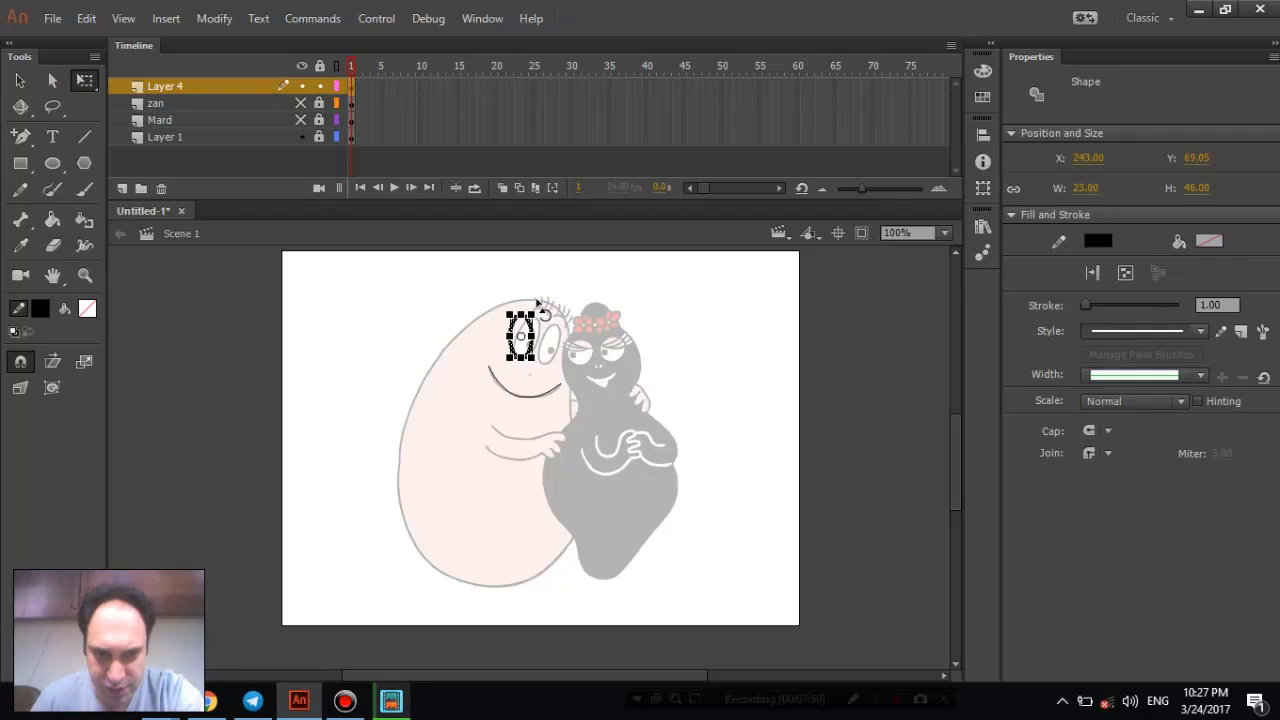
{"action": "left_click", "coordinate": [543, 288]}
{"action": "left_click_drag", "start_coordinate": [489, 296], "coordinate": [539, 360]}
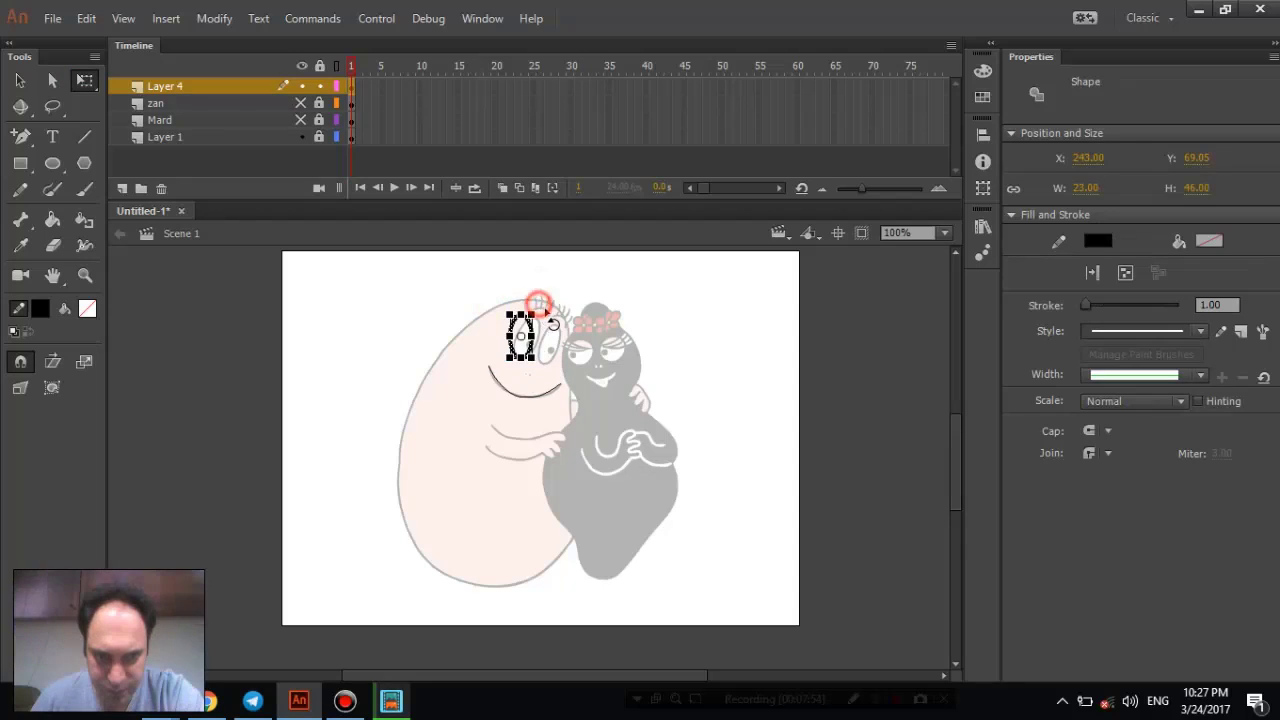
{"action": "left_click_drag", "start_coordinate": [538, 302], "coordinate": [622, 319]}
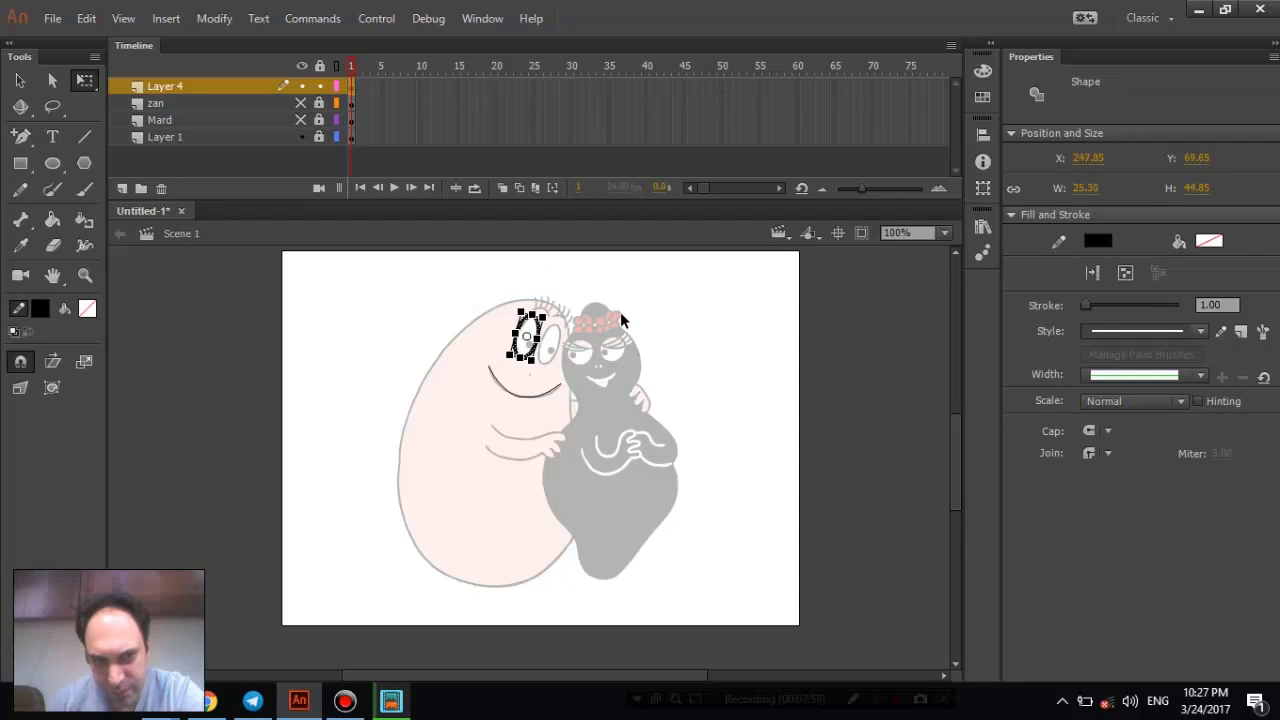
{"action": "left_click", "coordinate": [621, 315]}
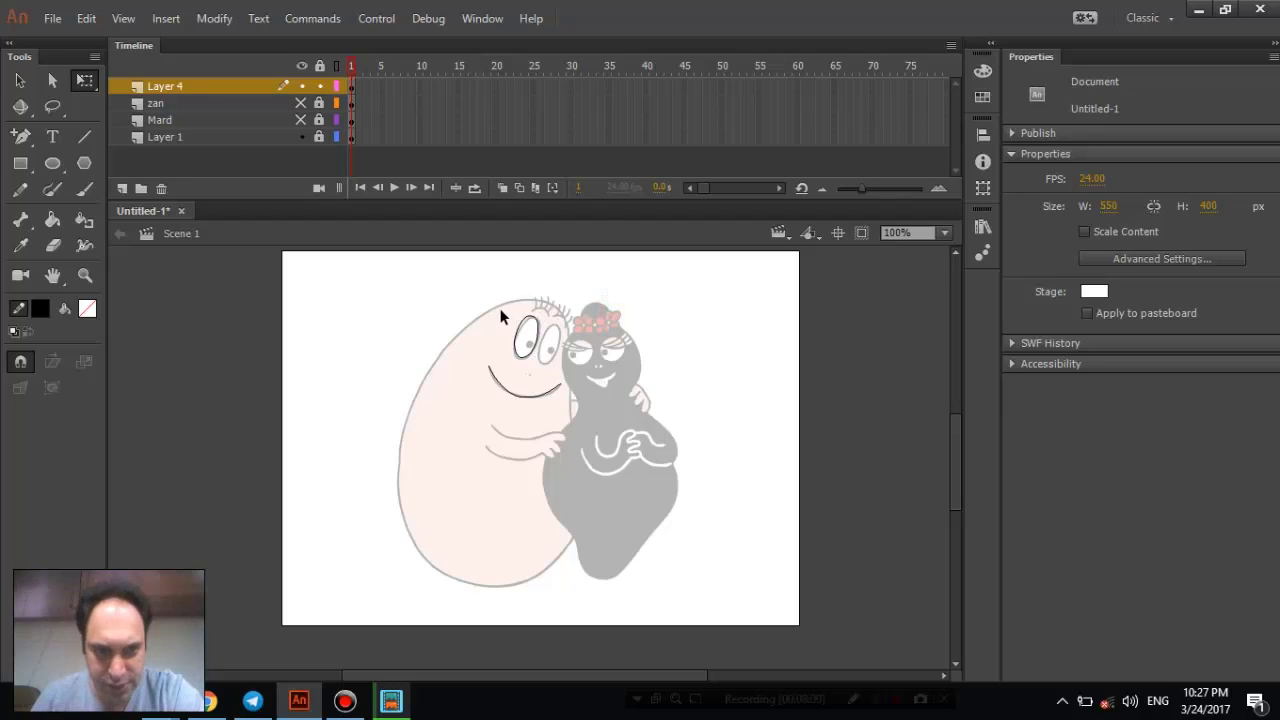
- Tilt the left eye's oval further clockwise over the reference eye
{"action": "key", "text": "ctrl+="}
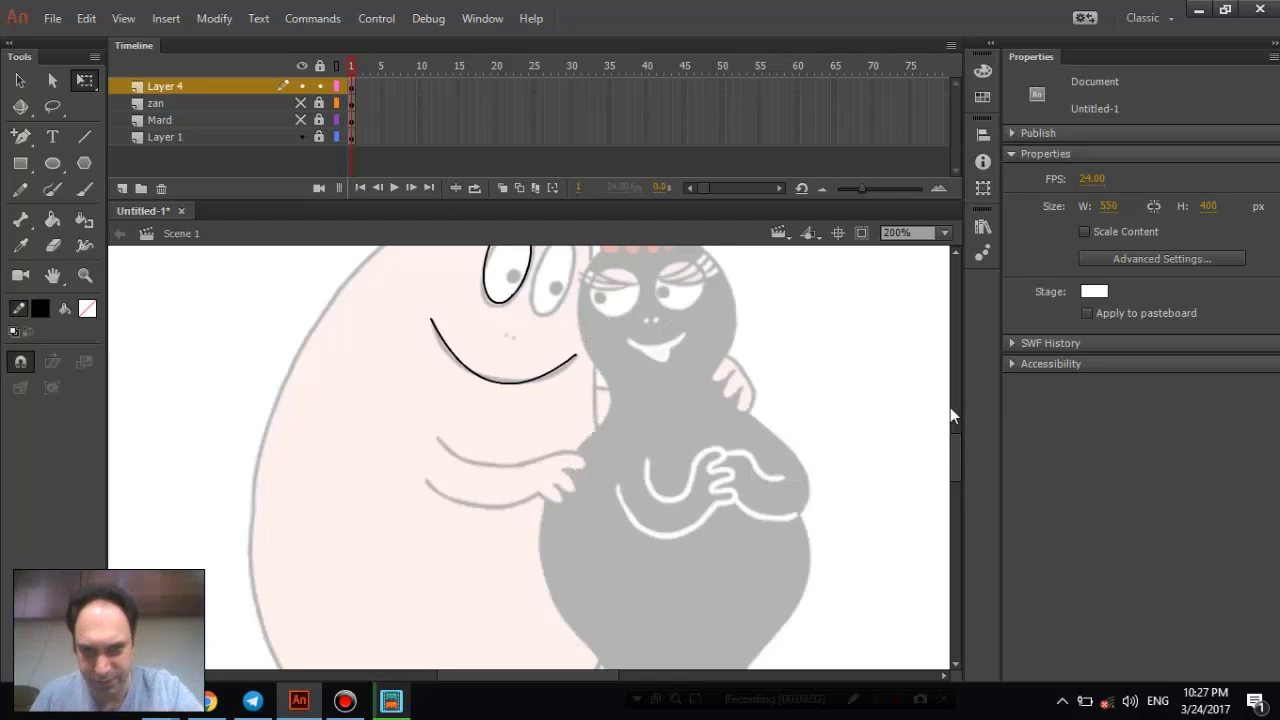
{"action": "left_click_drag", "start_coordinate": [955, 447], "coordinate": [957, 430]}
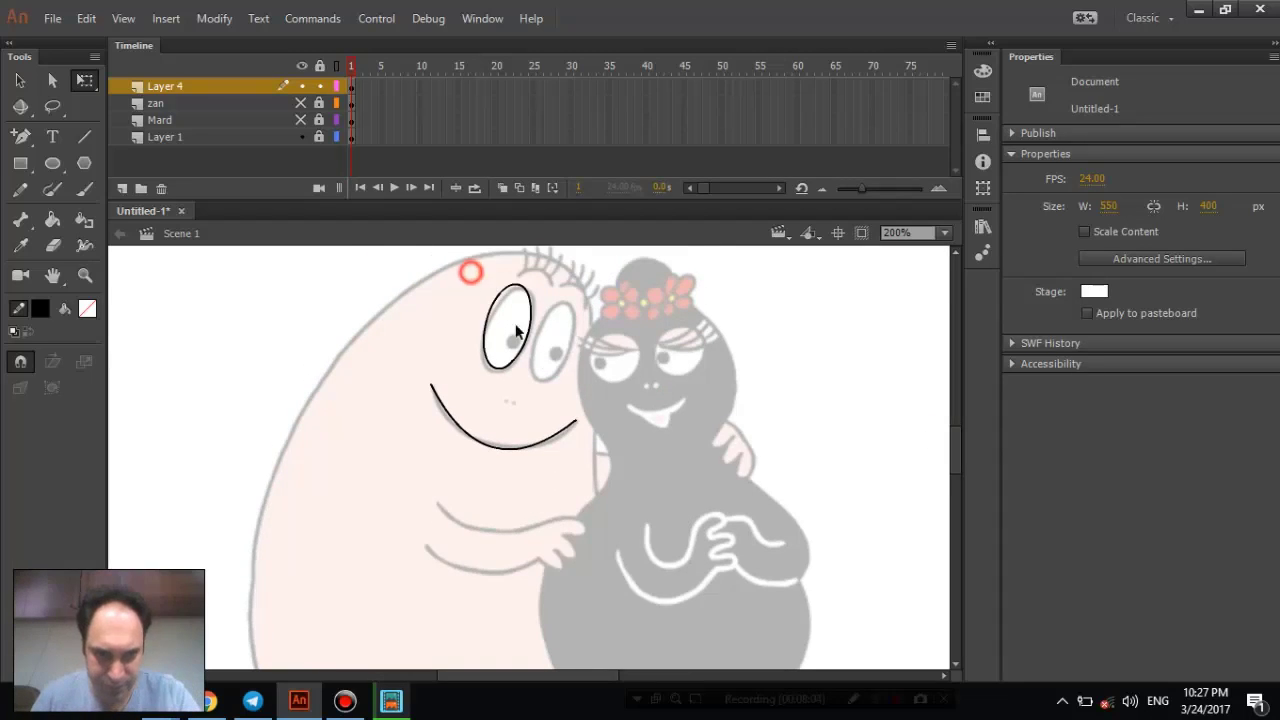
{"action": "left_click_drag", "start_coordinate": [467, 274], "coordinate": [553, 381]}
{"action": "left_click_drag", "start_coordinate": [546, 290], "coordinate": [556, 292]}
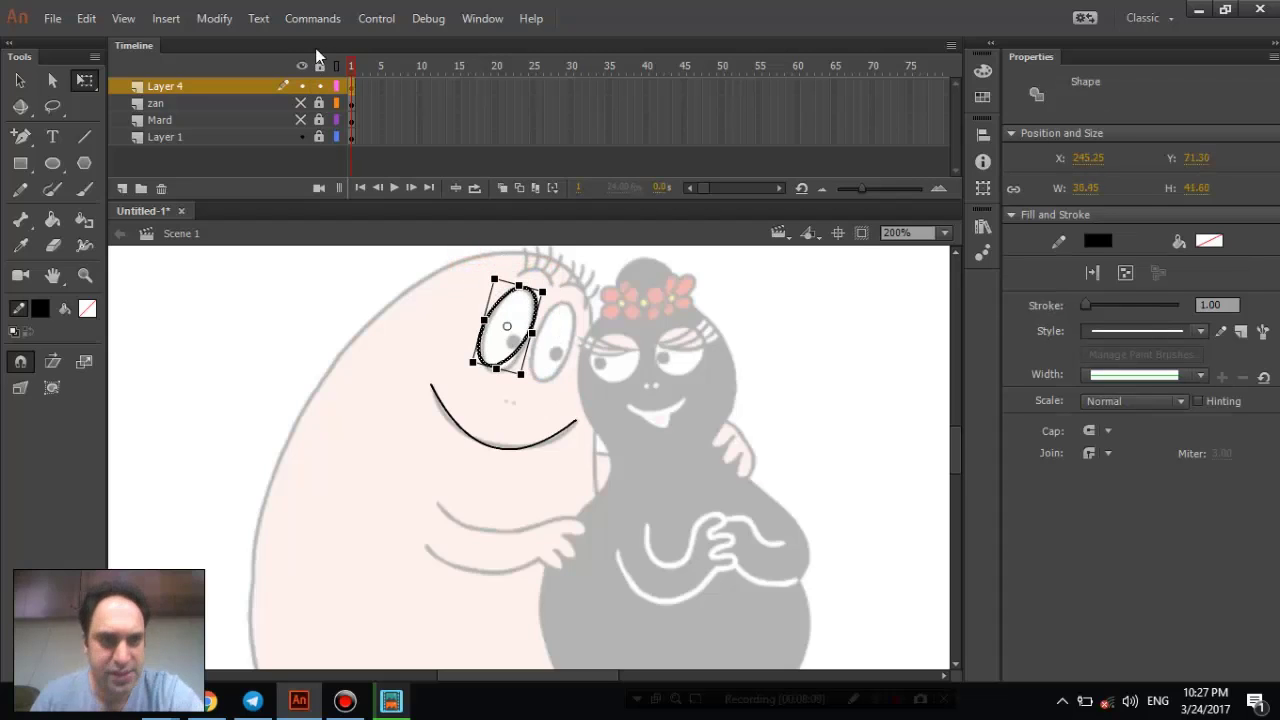
- Turn off Snap Align and Snap to Objects, and refit the left eye's oval to about 27 by 44 px
{"action": "left_click", "coordinate": [162, 20]}
{"action": "mouse_move", "coordinate": [125, 20]}
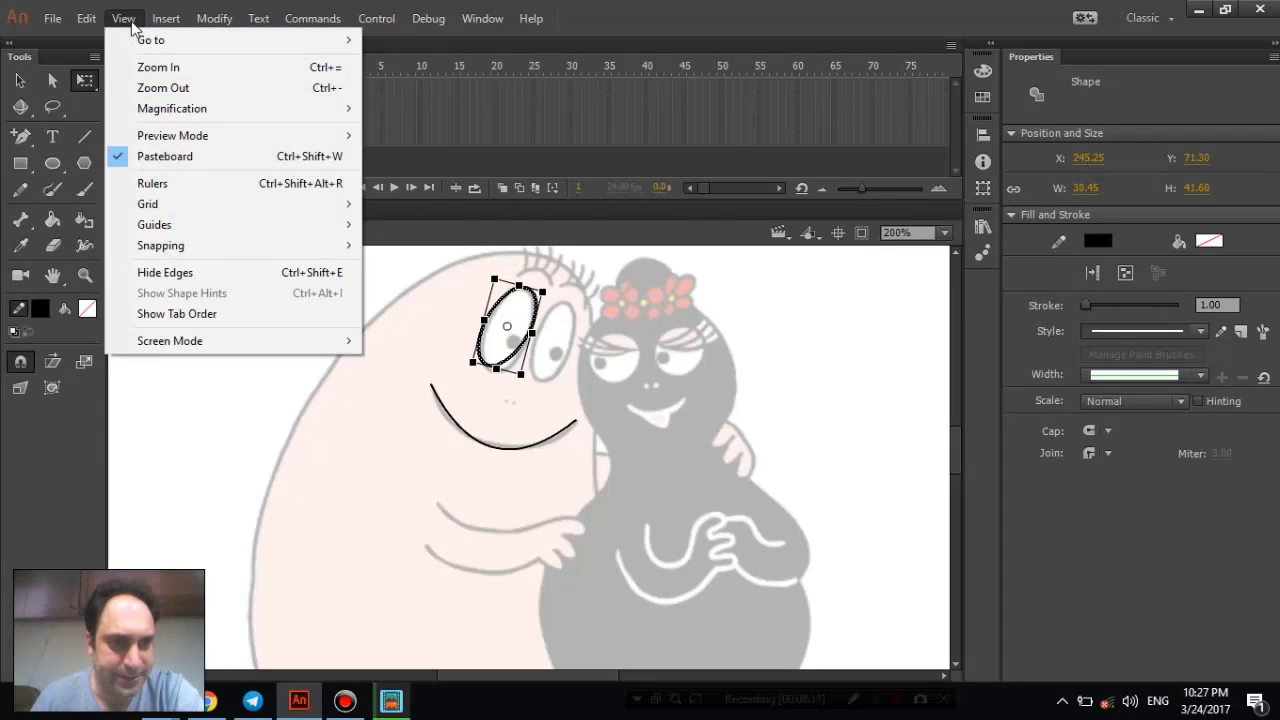
{"action": "mouse_move", "coordinate": [206, 206]}
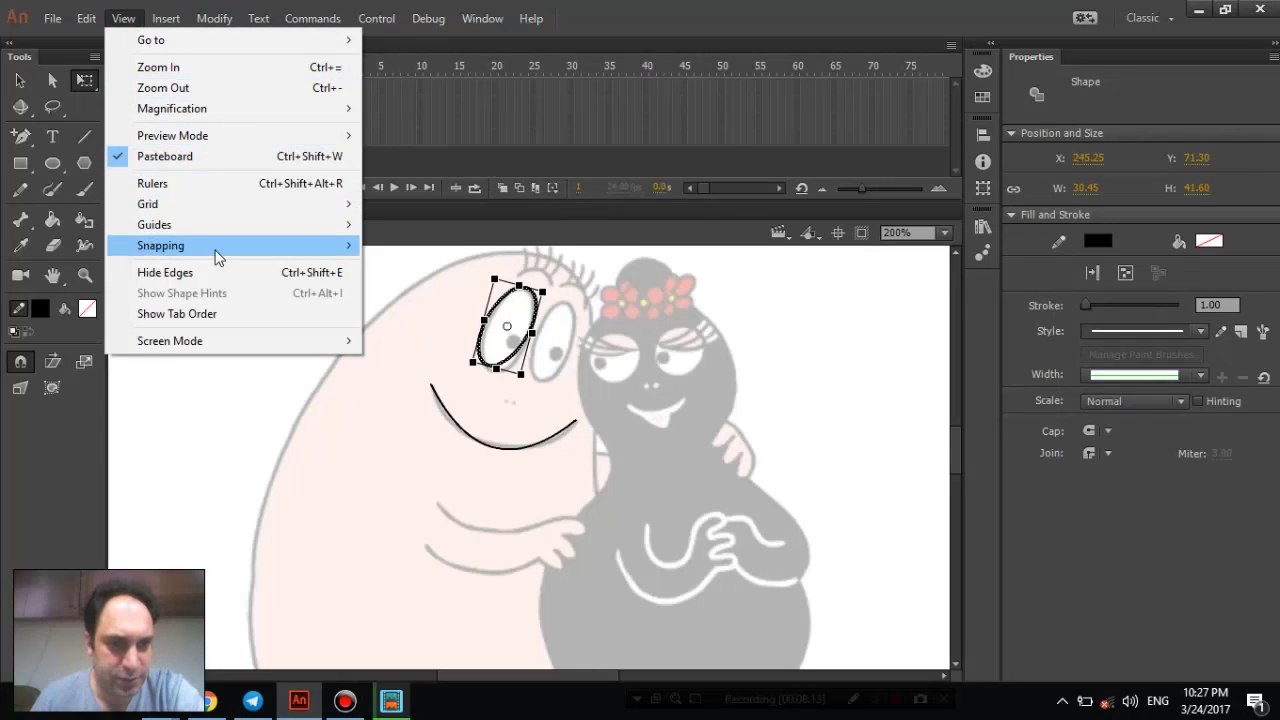
{"action": "mouse_move", "coordinate": [326, 250]}
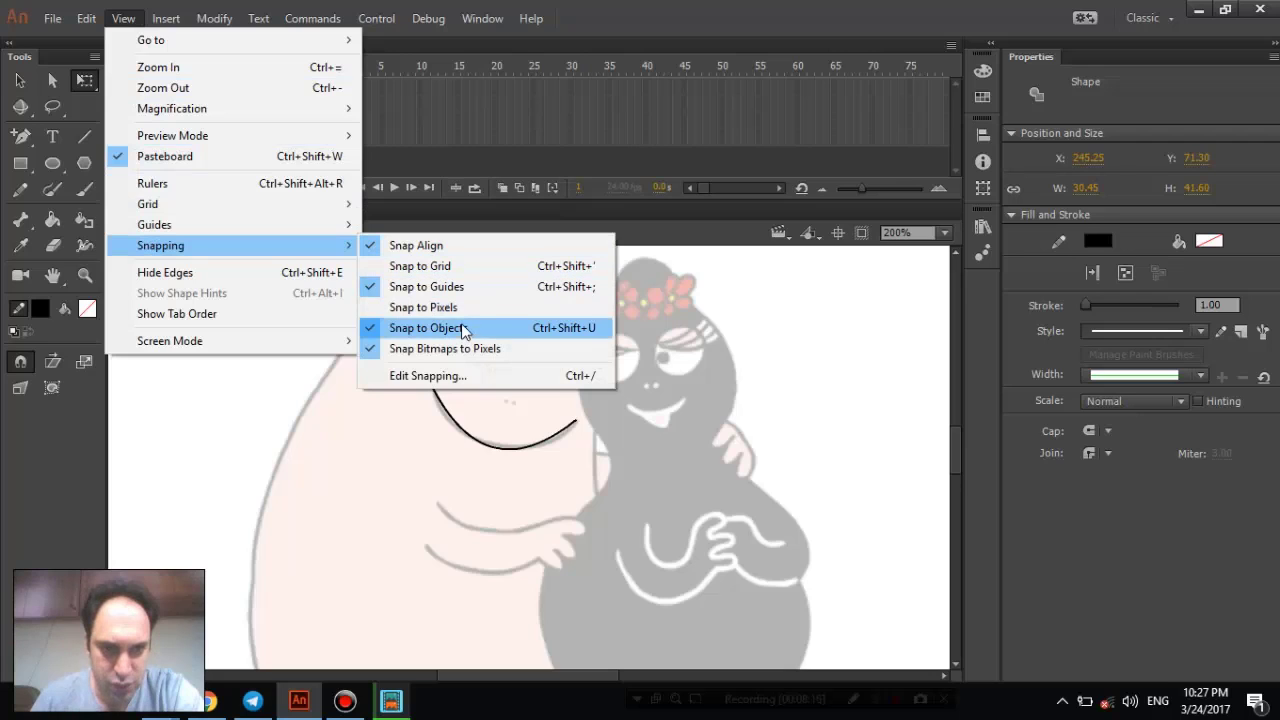
{"action": "left_click", "coordinate": [446, 246]}
{"action": "left_click_drag", "start_coordinate": [560, 302], "coordinate": [558, 283]}
{"action": "left_click", "coordinate": [123, 18]}
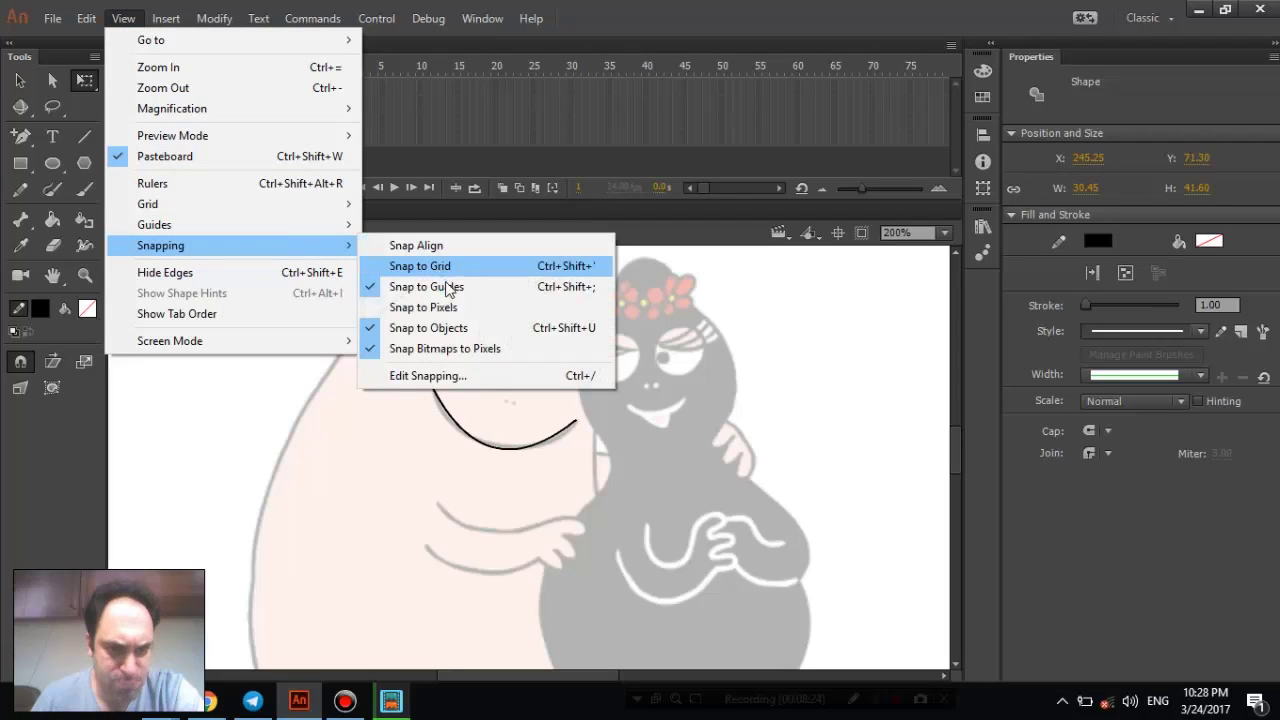
{"action": "left_click", "coordinate": [452, 328]}
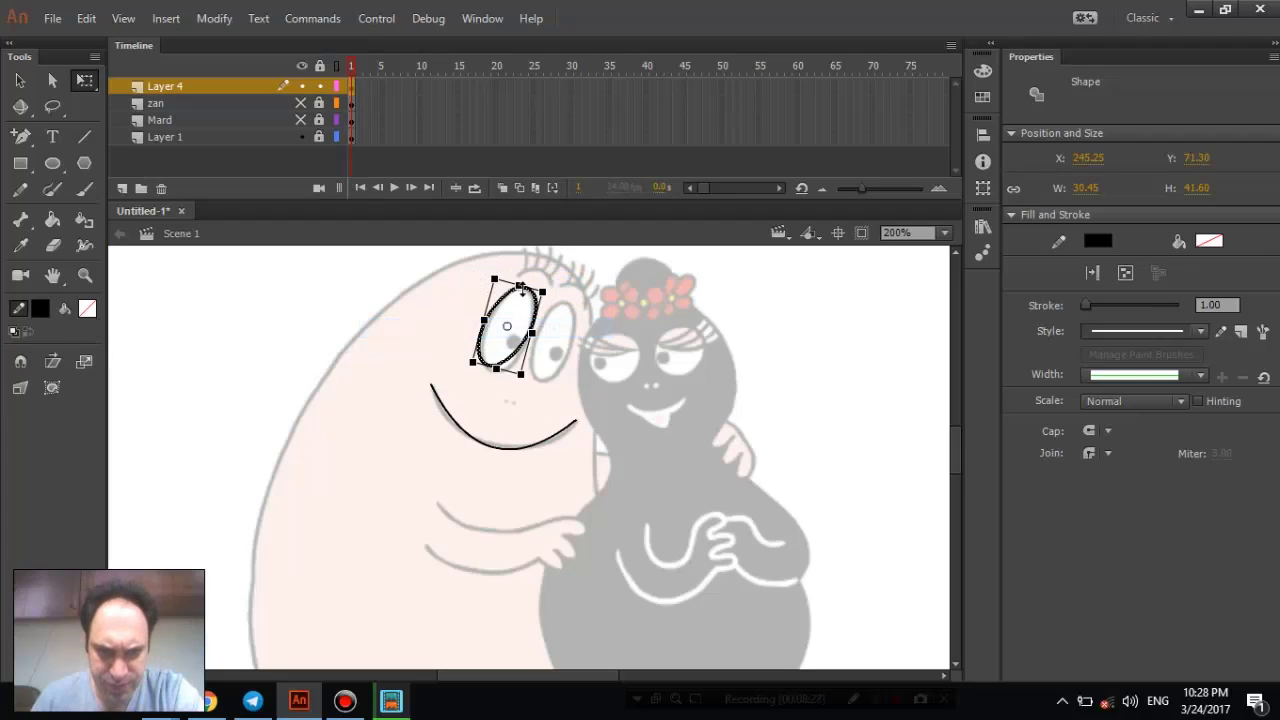
{"action": "mouse_move", "coordinate": [543, 289]}
{"action": "left_mouse_down"}
{"action": "mouse_move", "coordinate": [549, 315]}
{"action": "mouse_move", "coordinate": [538, 282]}
{"action": "left_mouse_up"}
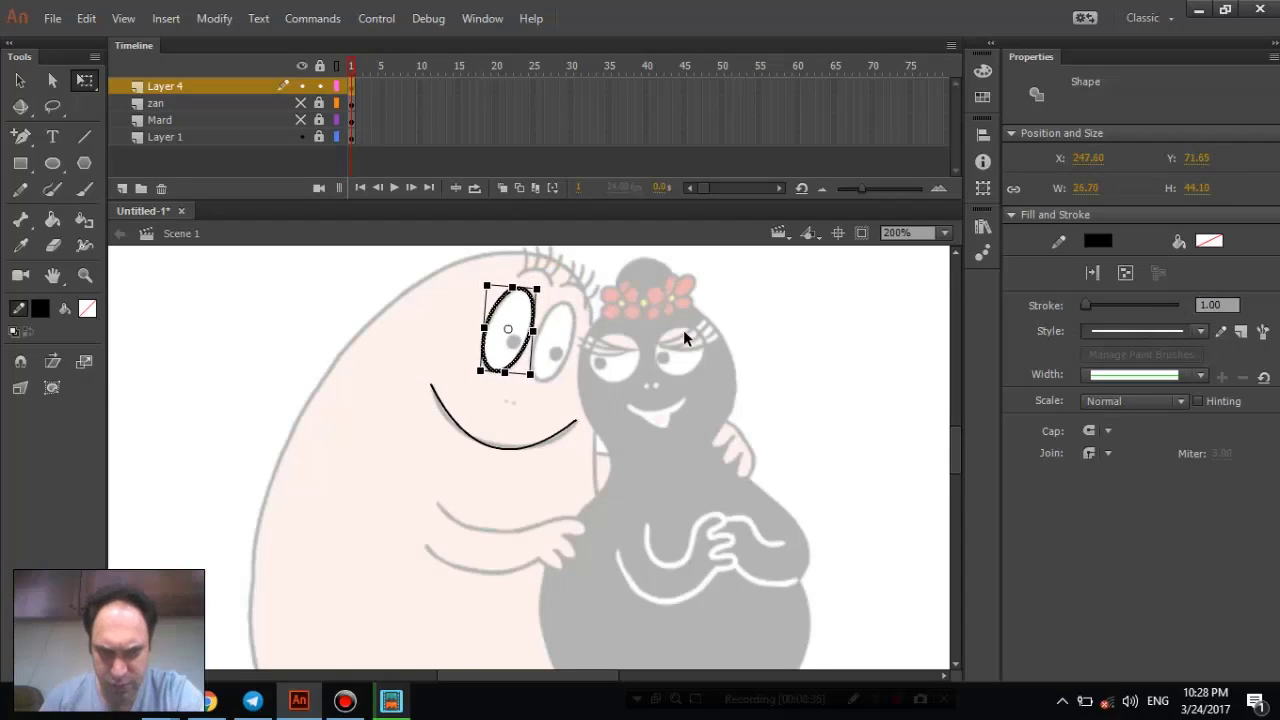
- Duplicate the eye oval onto the pink character's right eye and scale the copy to about 21 by 40 px
{"action": "left_click", "coordinate": [20, 80]}
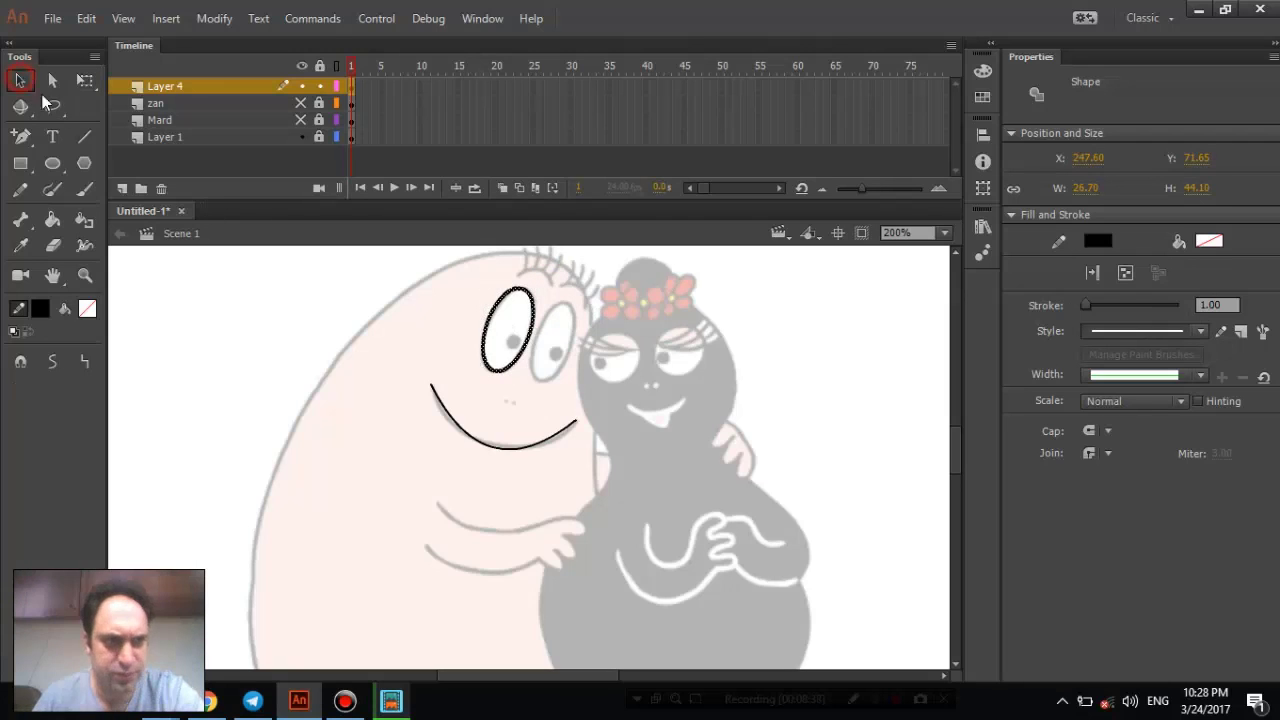
{"action": "key", "text": "ctrl+c"}
{"action": "key", "text": "ctrl+v"}
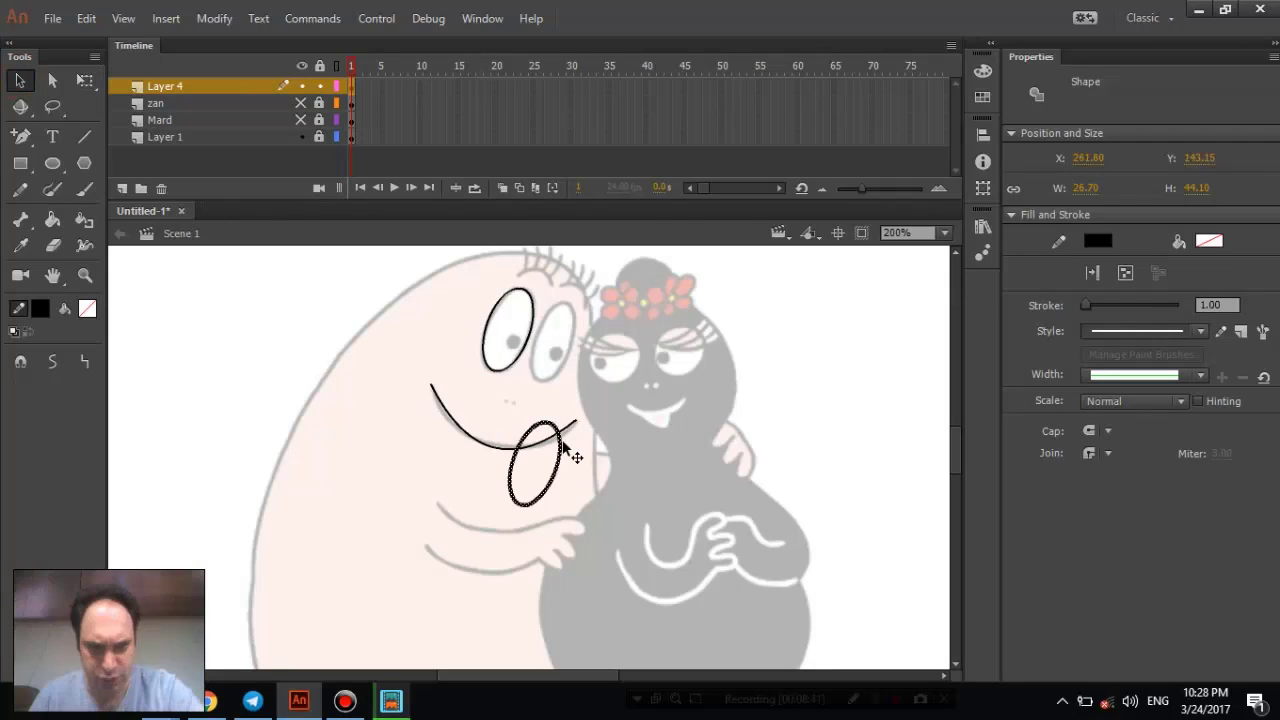
{"action": "left_click_drag", "start_coordinate": [571, 450], "coordinate": [592, 336]}
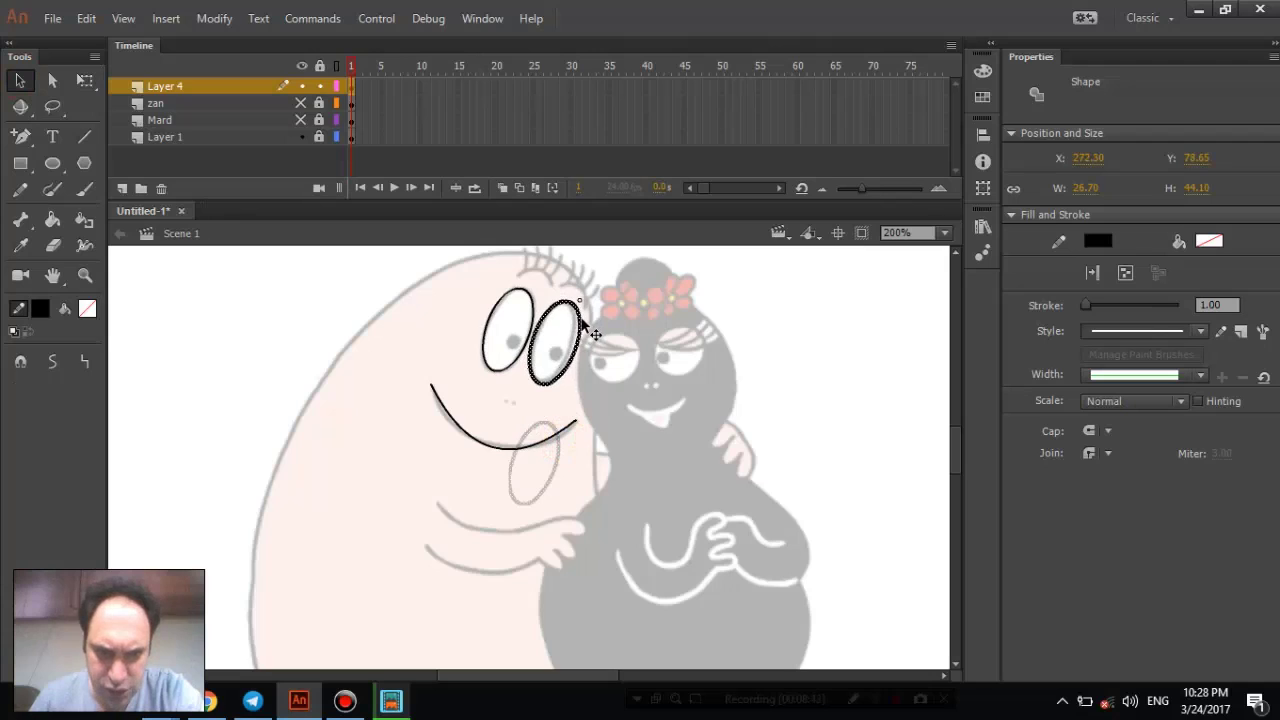
{"action": "left_click", "coordinate": [86, 80]}
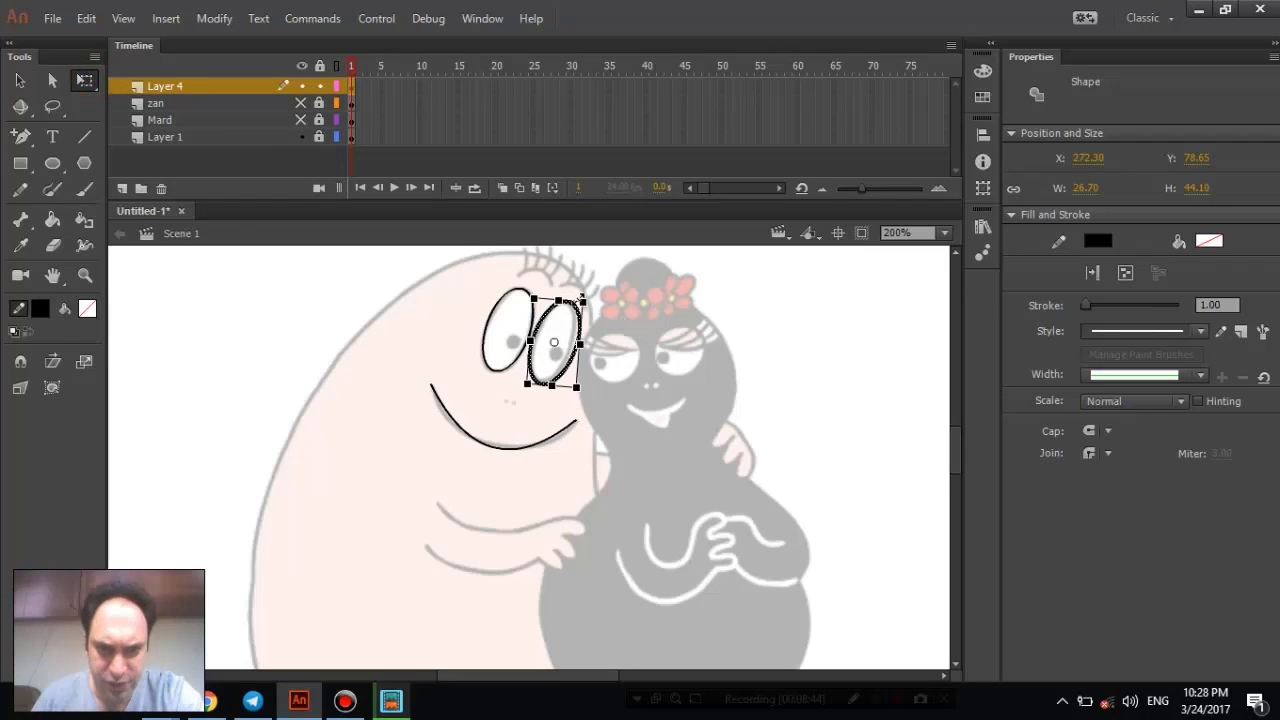
{"action": "left_click_drag", "start_coordinate": [583, 298], "coordinate": [578, 302]}
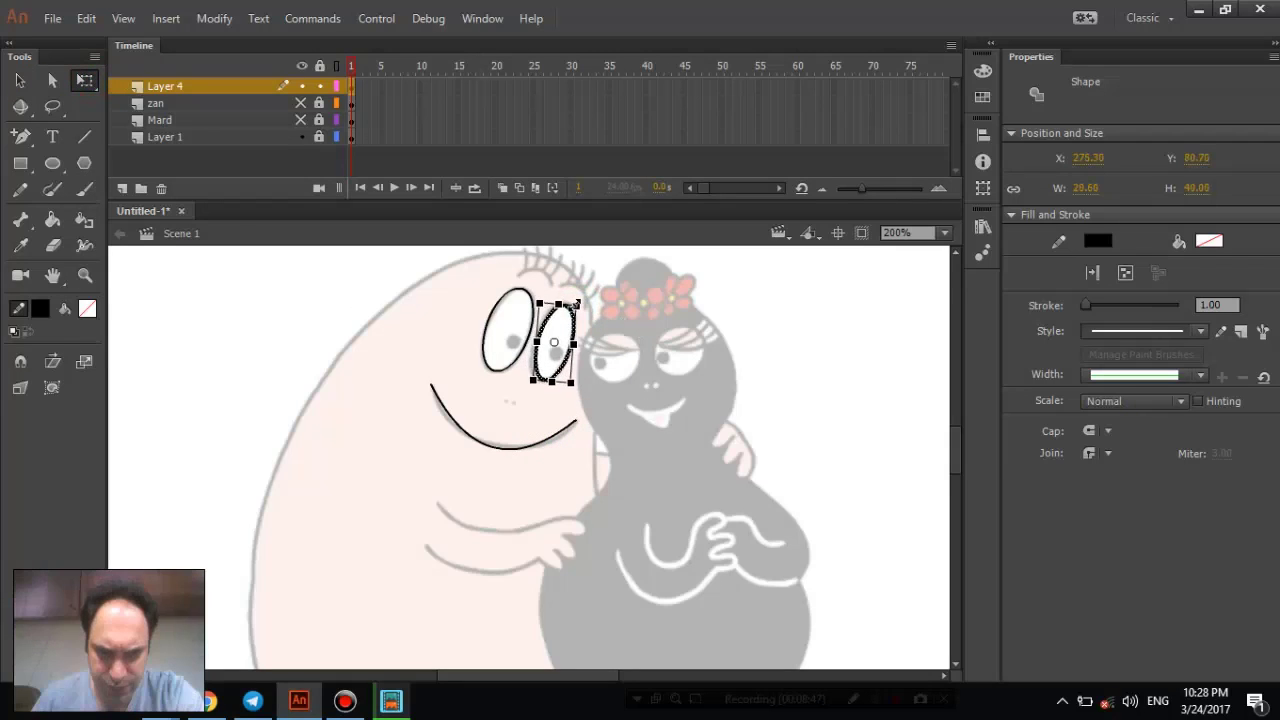
{"action": "left_click", "coordinate": [20, 80]}
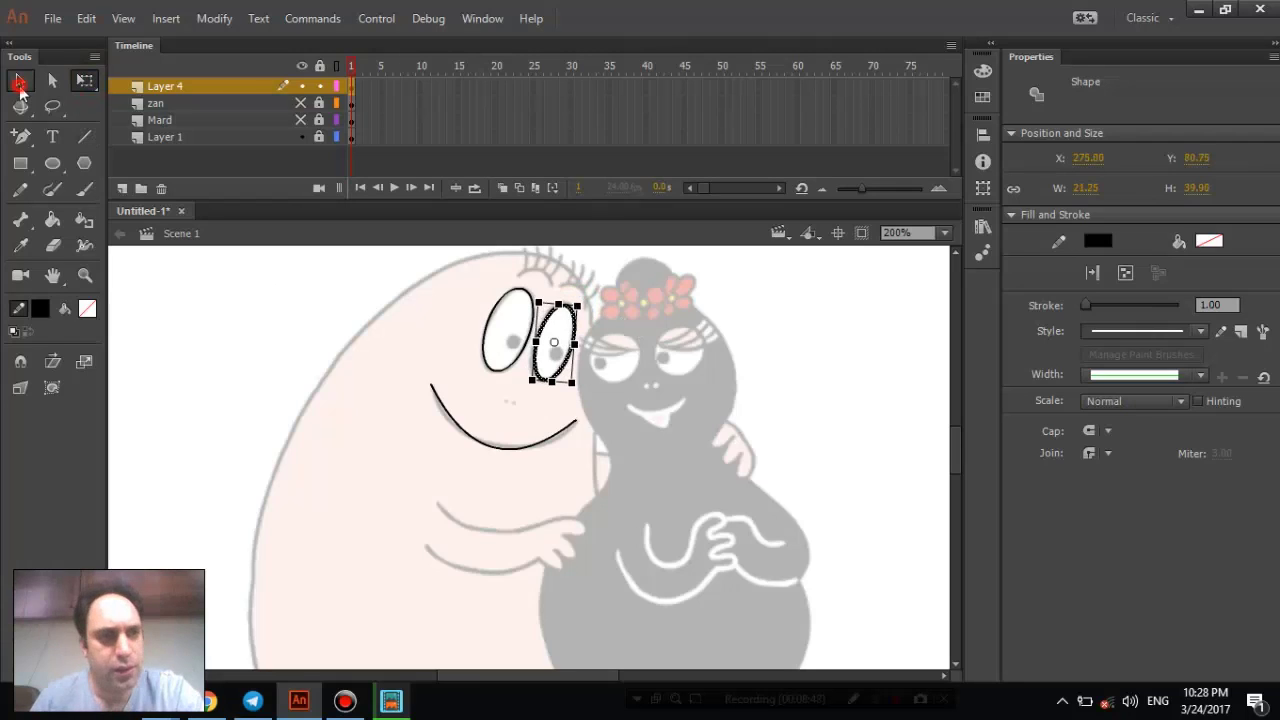
{"action": "left_click", "coordinate": [366, 398]}
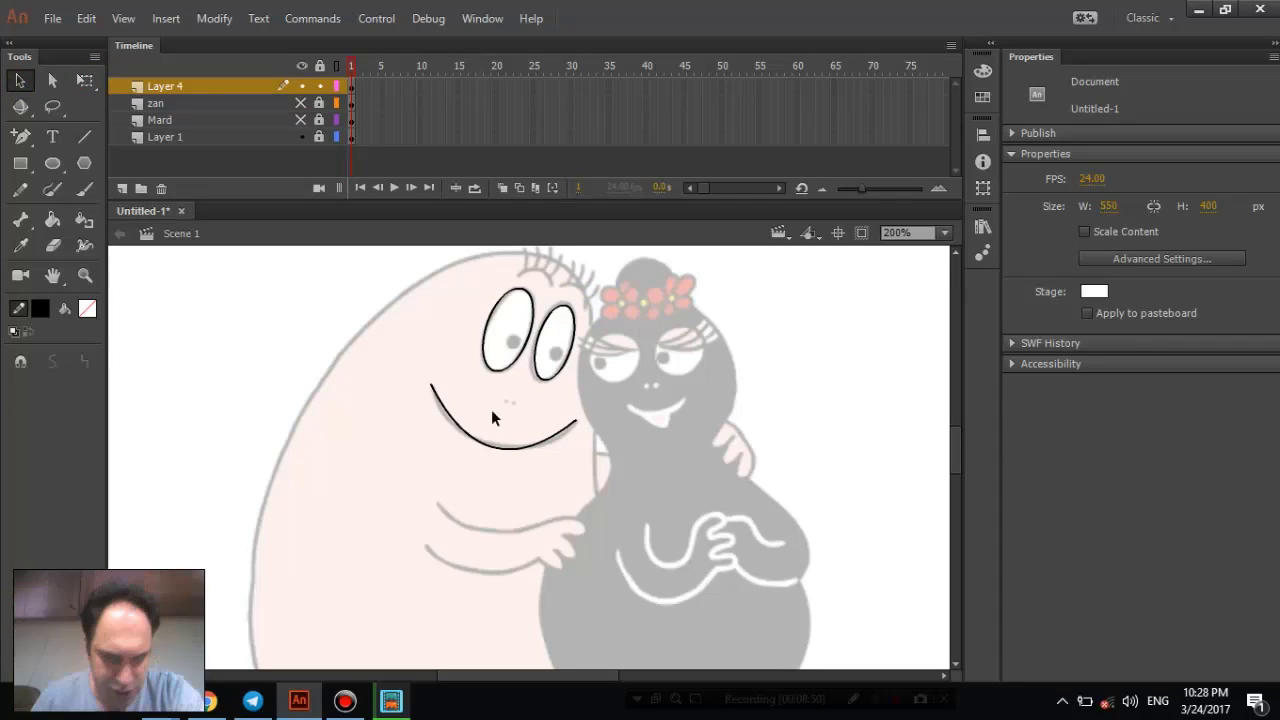
- Draw a circle about 5.5 px across on the pink face beside the left eye and fill it black
{"action": "left_click", "coordinate": [52, 165]}
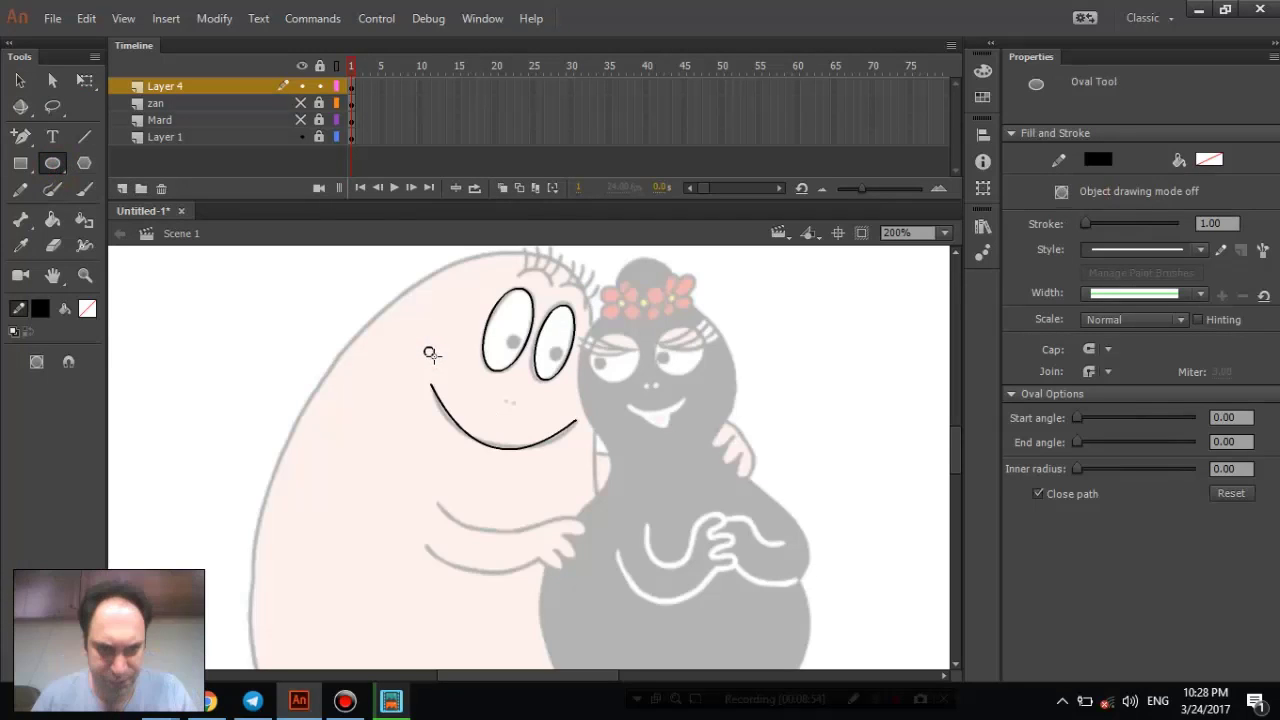
{"action": "left_click", "coordinate": [20, 80]}
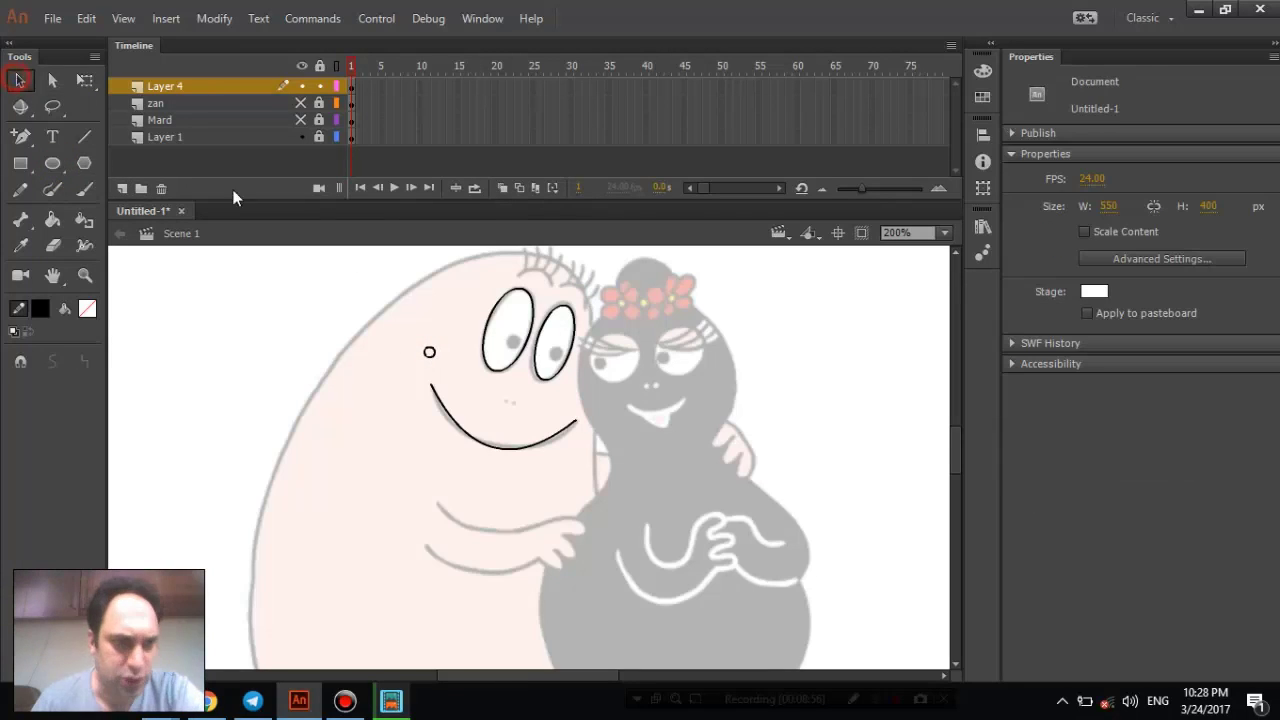
{"action": "left_click_drag", "start_coordinate": [430, 354], "coordinate": [441, 357]}
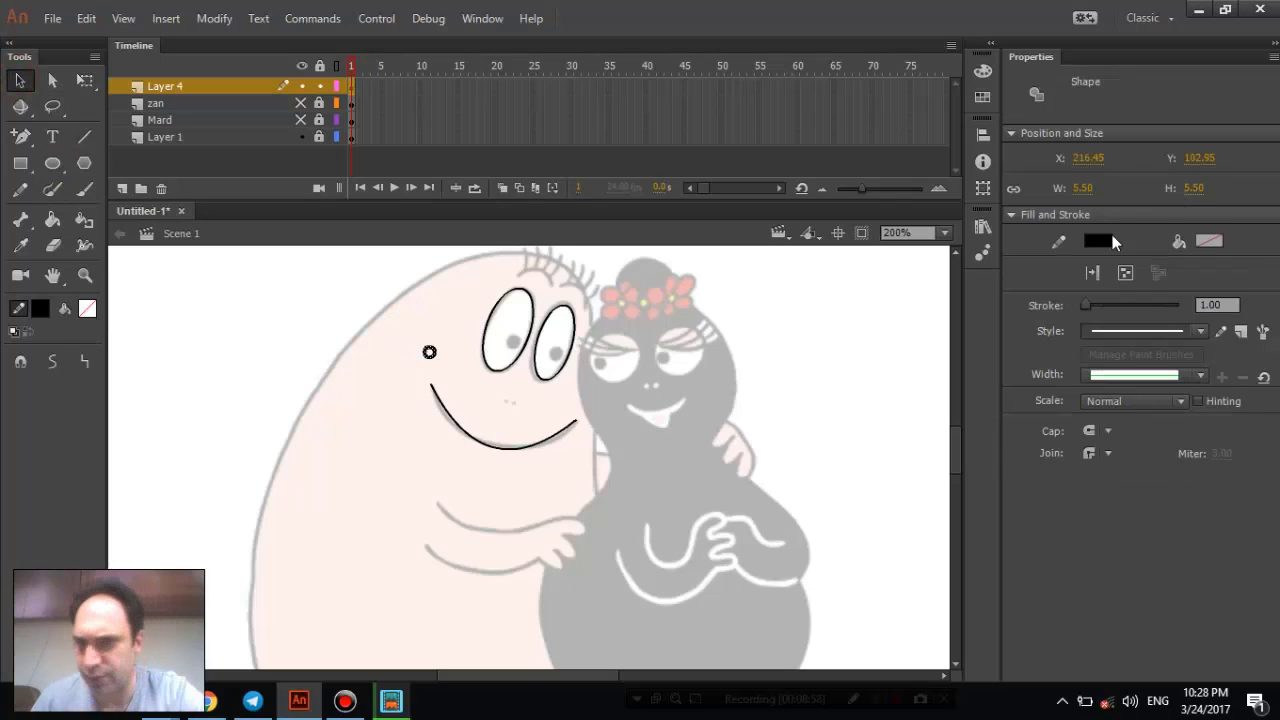
{"action": "left_click", "coordinate": [1105, 240]}
{"action": "left_click", "coordinate": [1202, 243]}
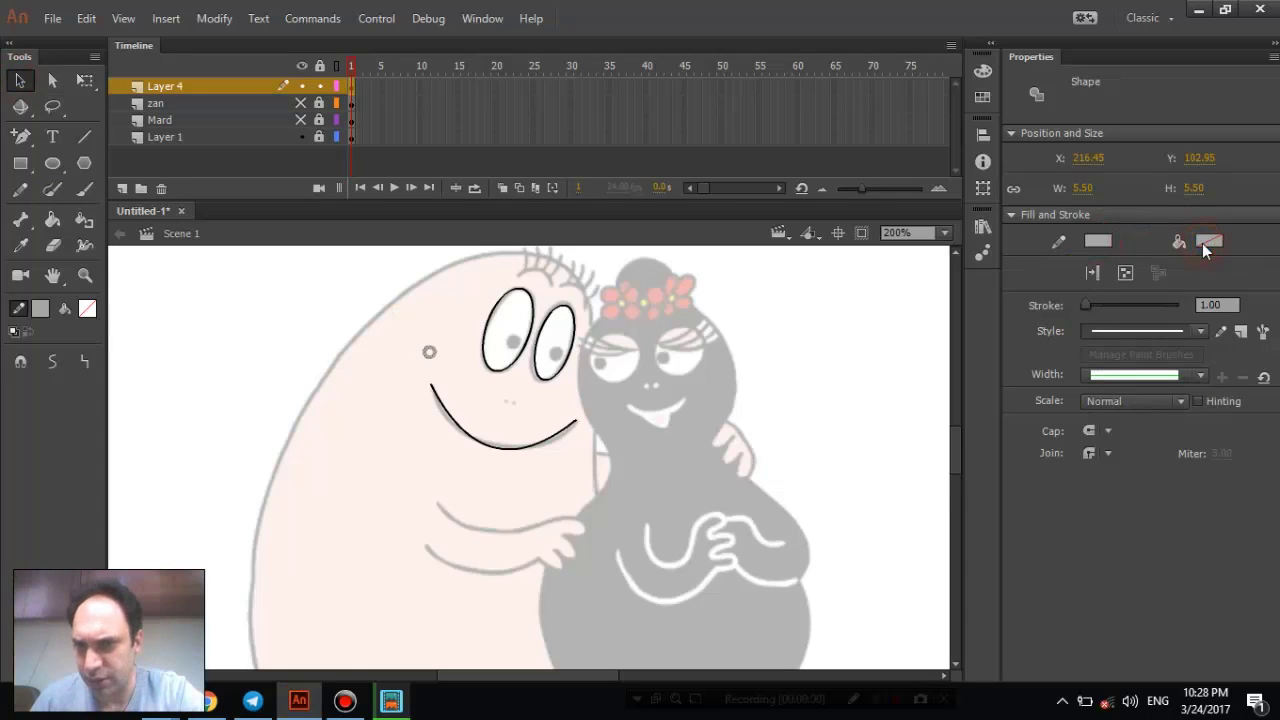
{"action": "left_click", "coordinate": [53, 220]}
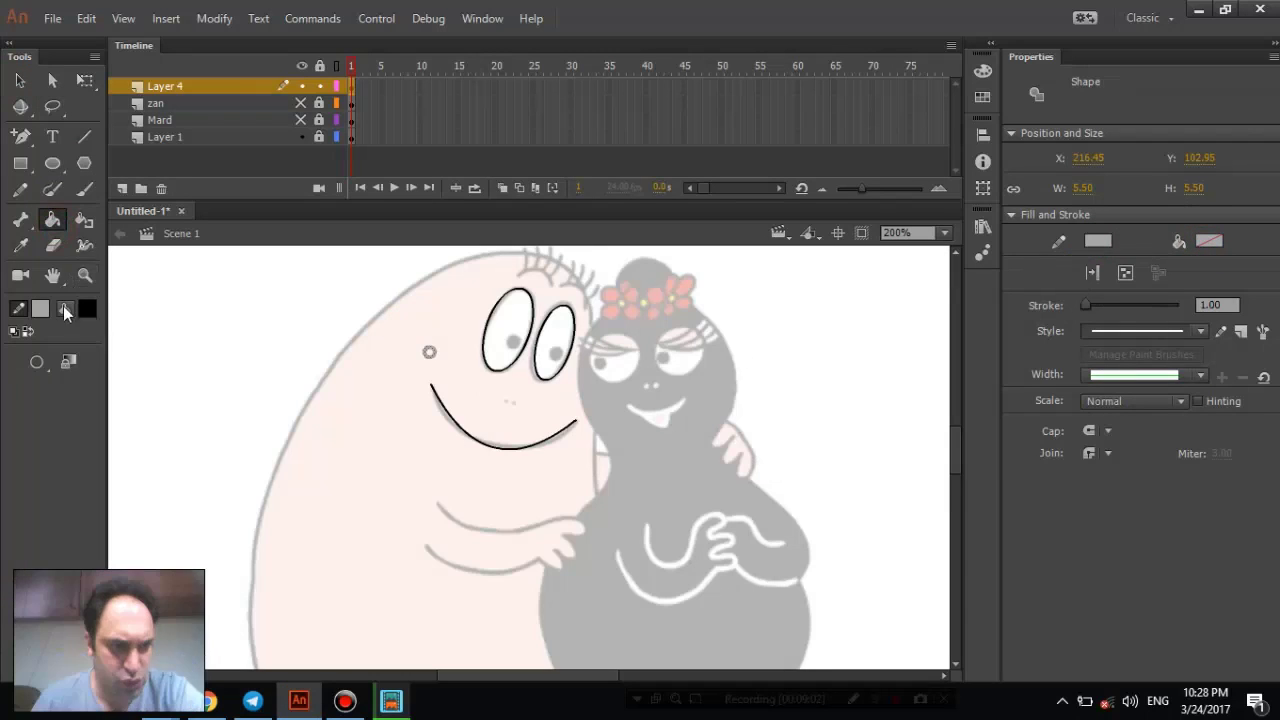
{"action": "left_click", "coordinate": [429, 352]}
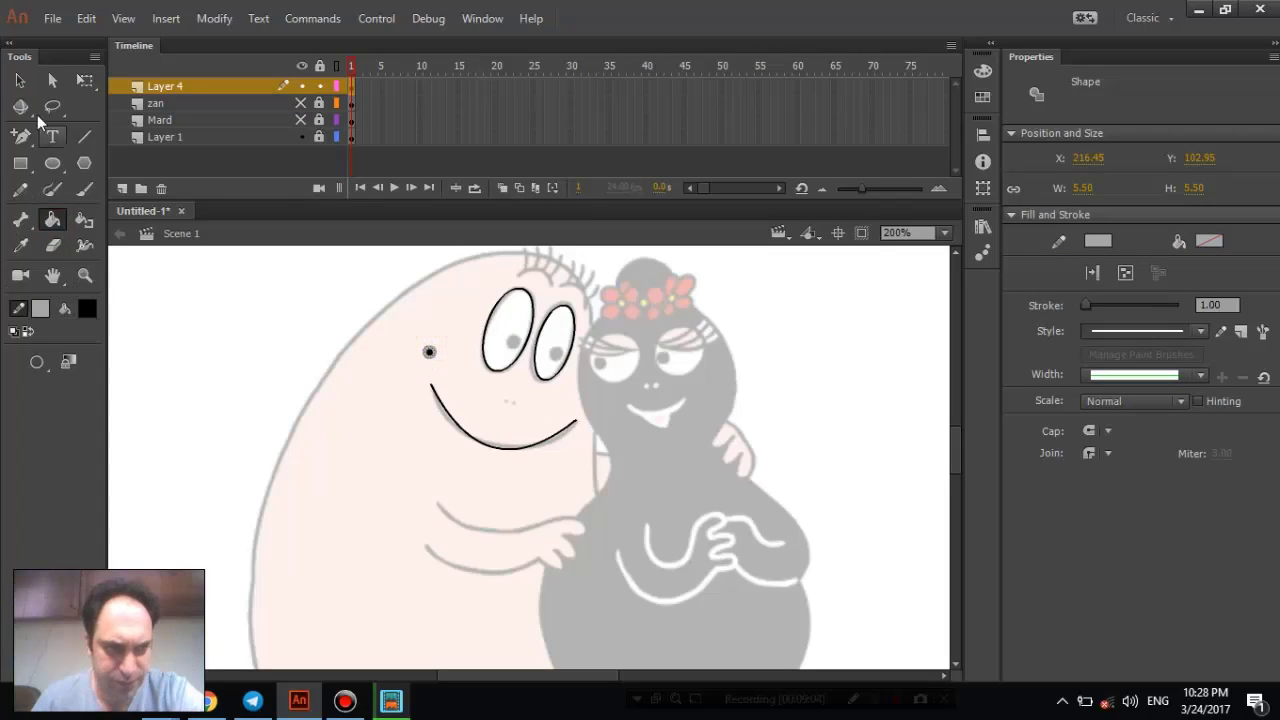
- Remove the outline from the small black circle
{"action": "left_click", "coordinate": [20, 80]}
{"action": "left_click_drag", "start_coordinate": [410, 338], "coordinate": [458, 362]}
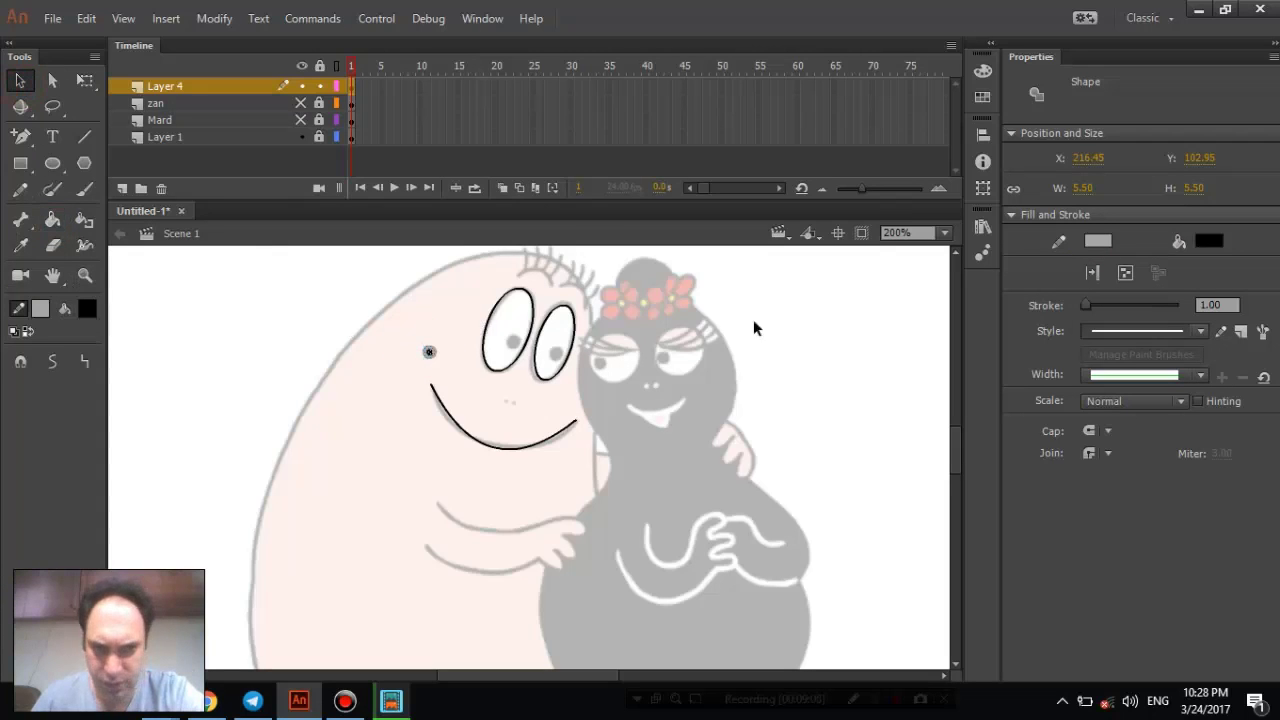
{"action": "left_click", "coordinate": [1098, 240]}
{"action": "left_click", "coordinate": [1050, 262]}
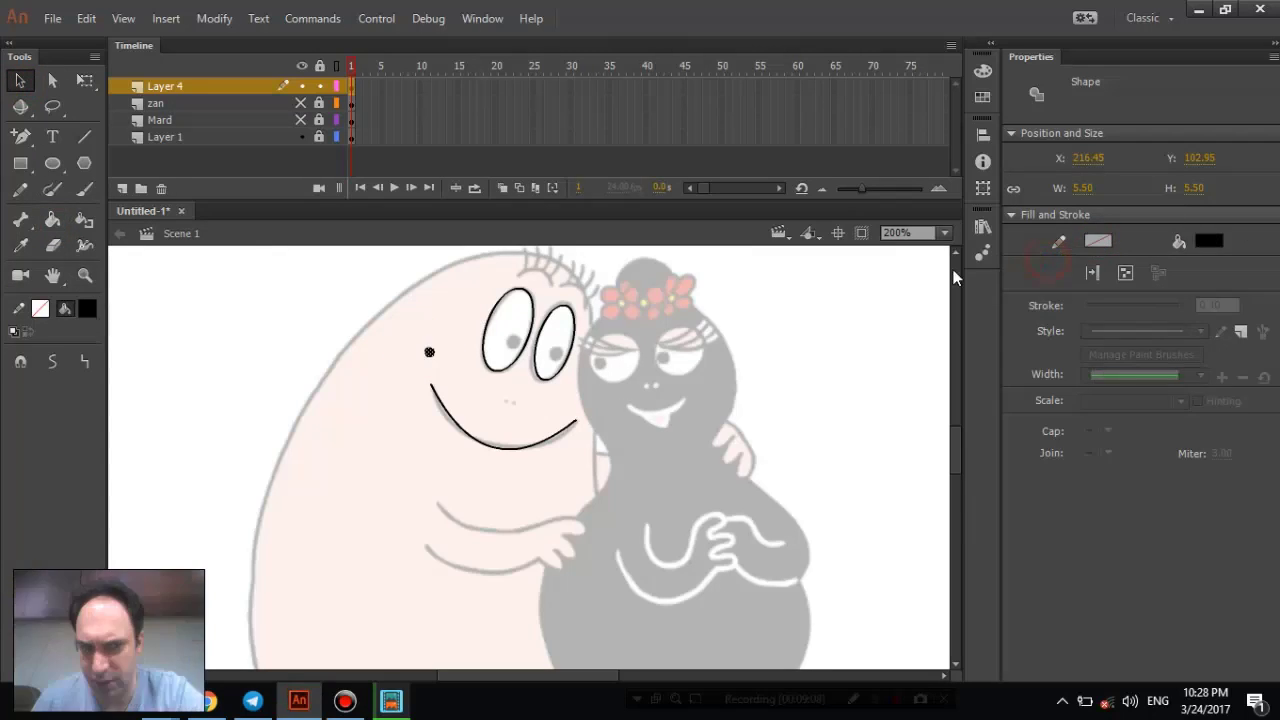
{"action": "left_click", "coordinate": [431, 324]}
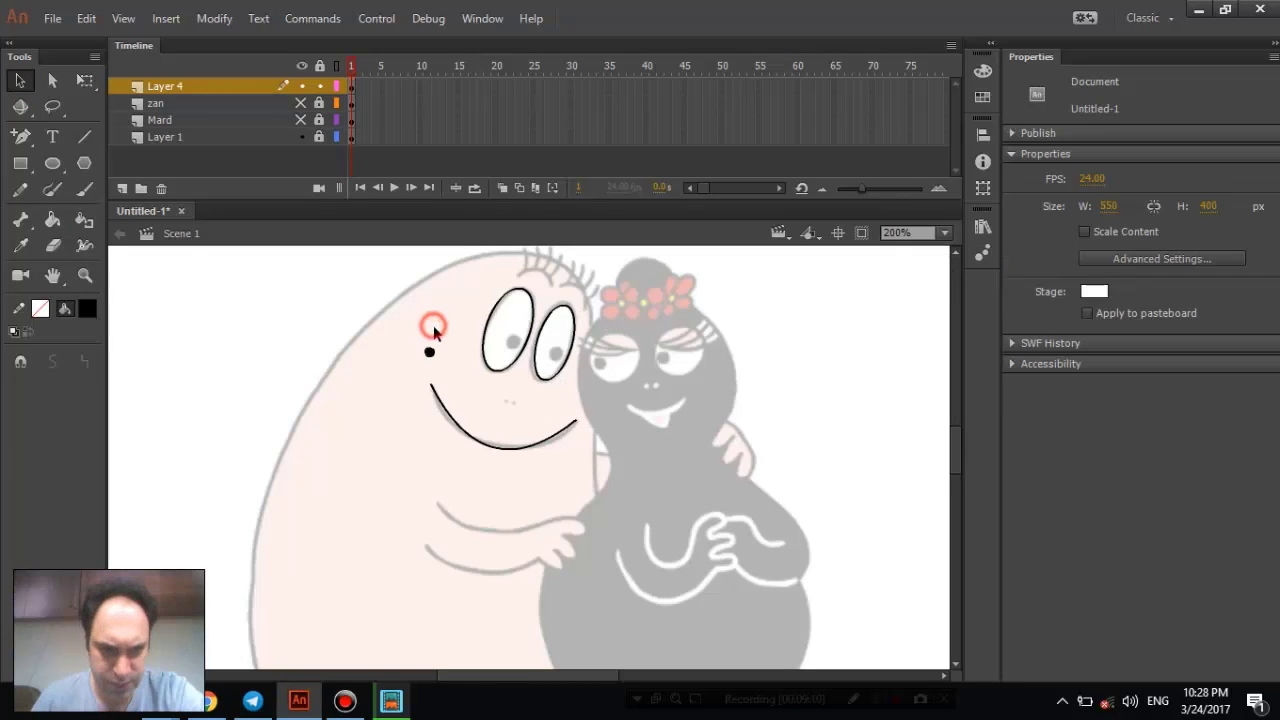
- Enlarge the black circle evenly to about 7 by 7 px with Free Transform
{"action": "left_click_drag", "start_coordinate": [440, 355], "coordinate": [444, 359]}
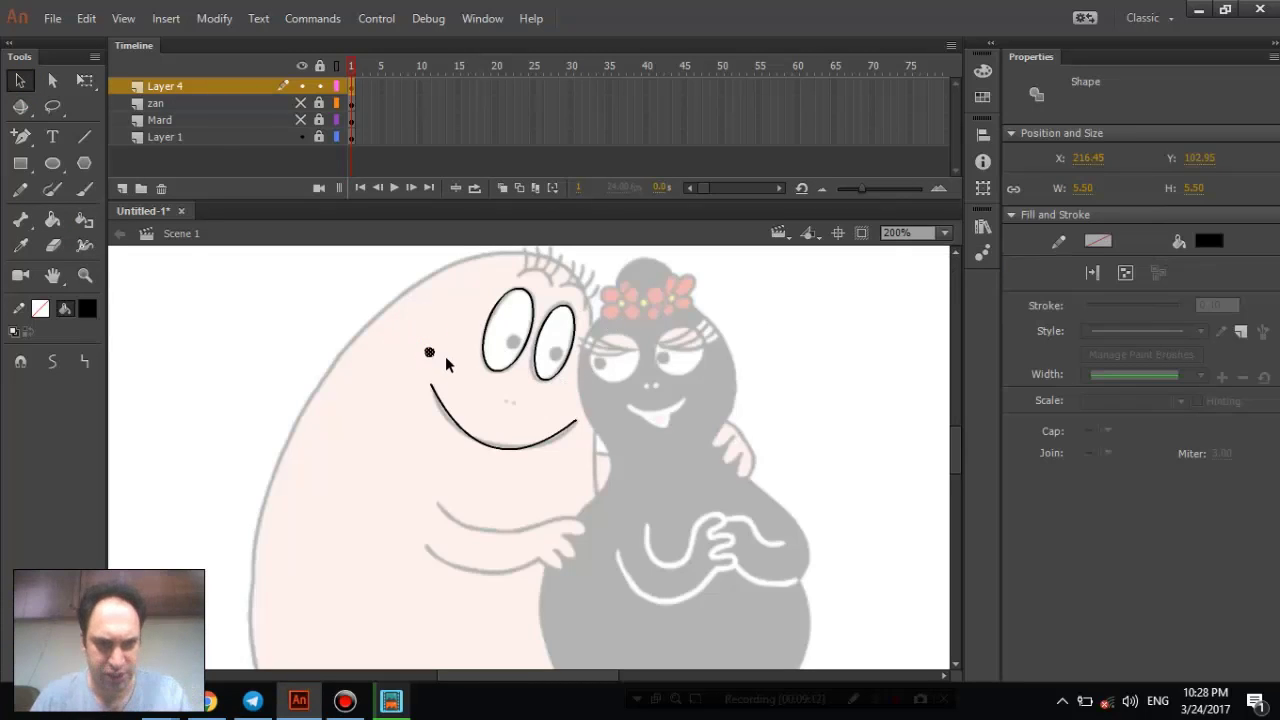
{"action": "left_click", "coordinate": [85, 80]}
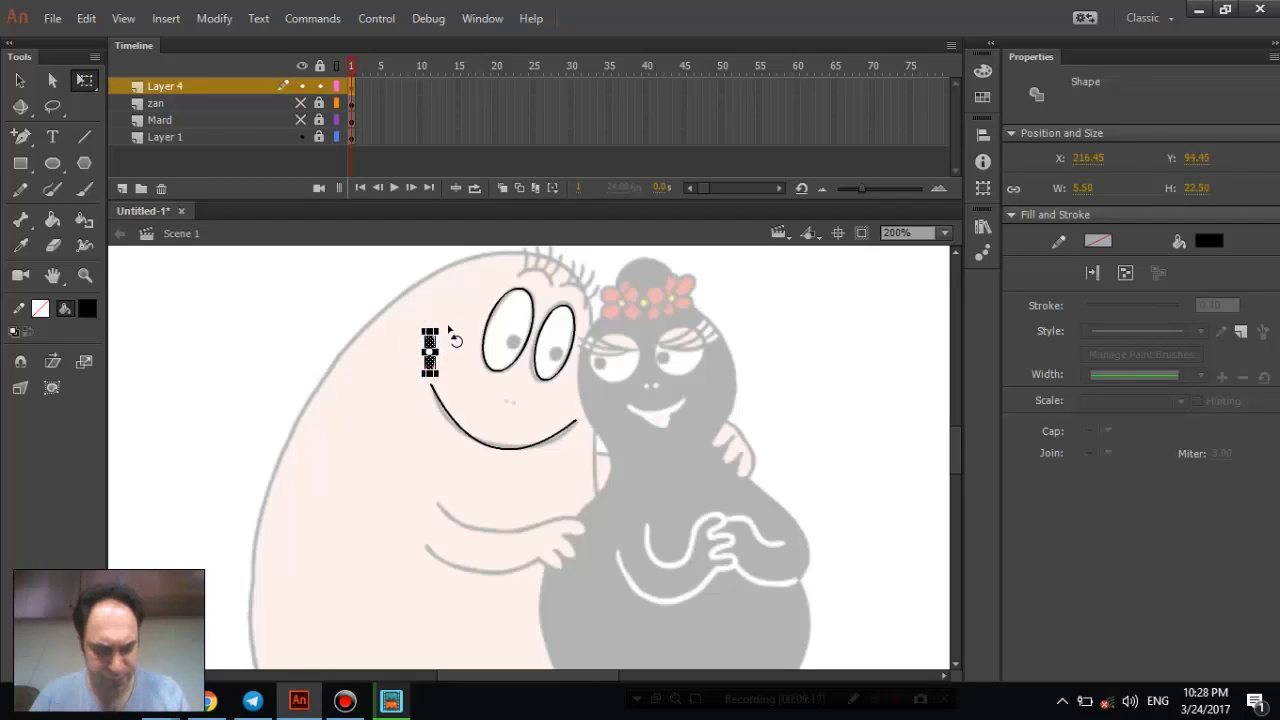
{"action": "key", "text": "ctrl+equal"}
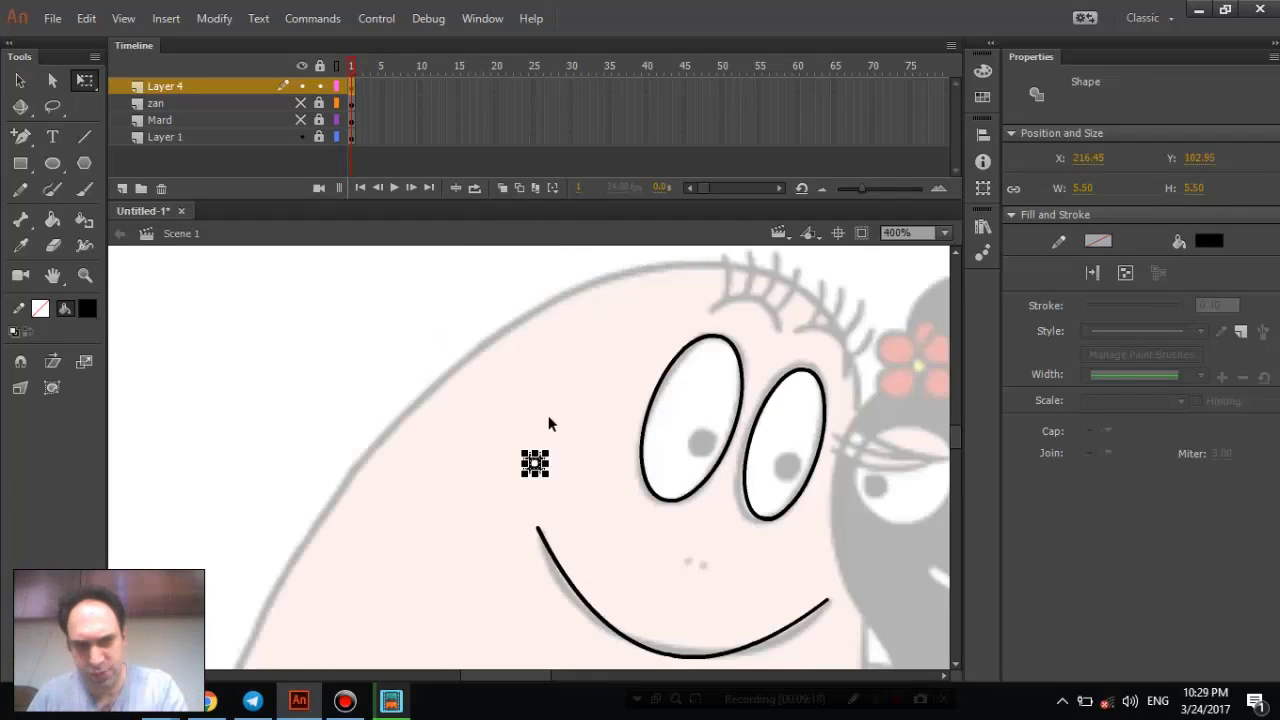
{"action": "left_click_drag", "start_coordinate": [550, 450], "coordinate": [550, 443]}
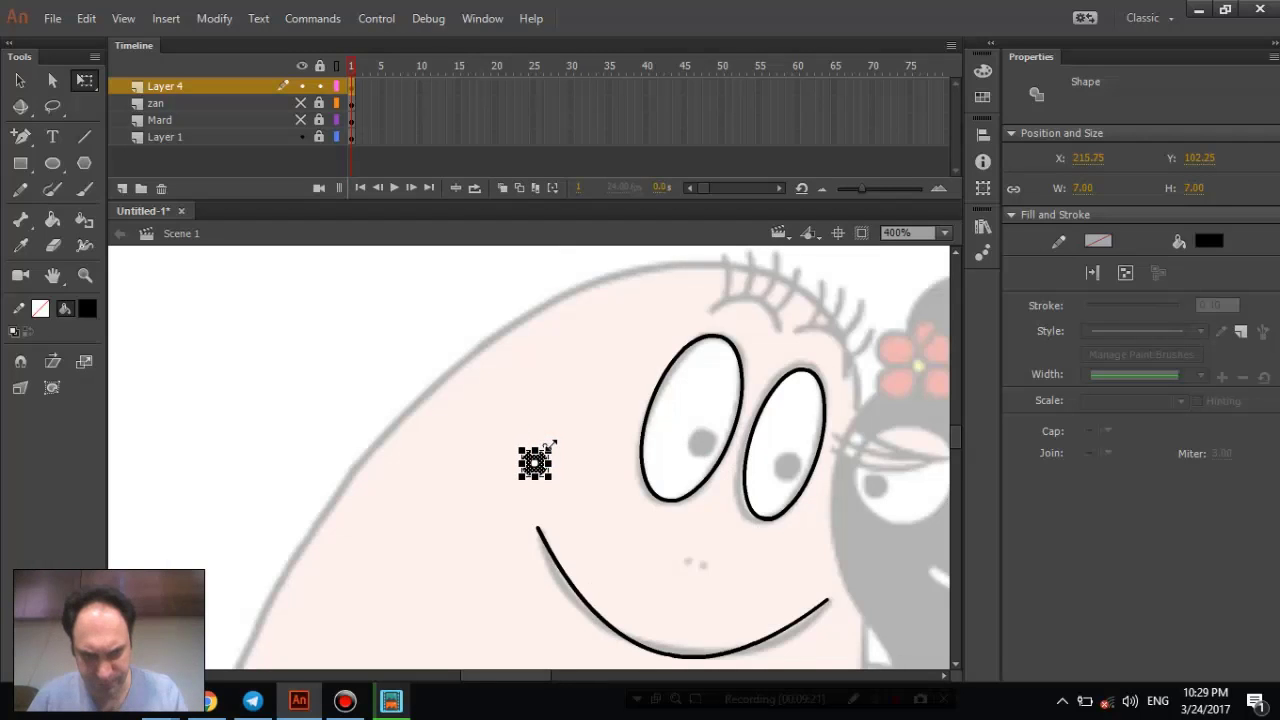
- Place the black circle over the pink character's left pupil and put a duplicate over the right pupil
{"action": "left_click", "coordinate": [20, 80]}
{"action": "left_click_drag", "start_coordinate": [540, 472], "coordinate": [709, 452]}
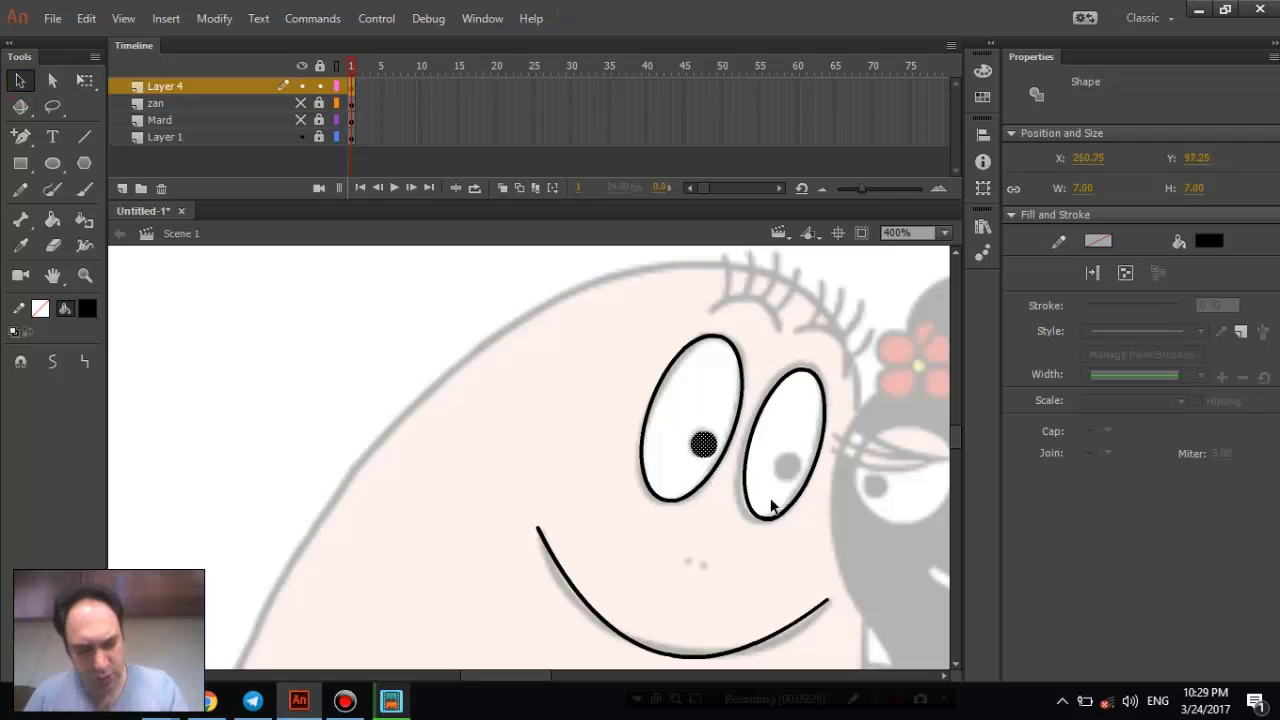
{"action": "key", "text": "ctrl+shift+v"}
{"action": "left_click_drag", "start_coordinate": [548, 476], "coordinate": [797, 481]}
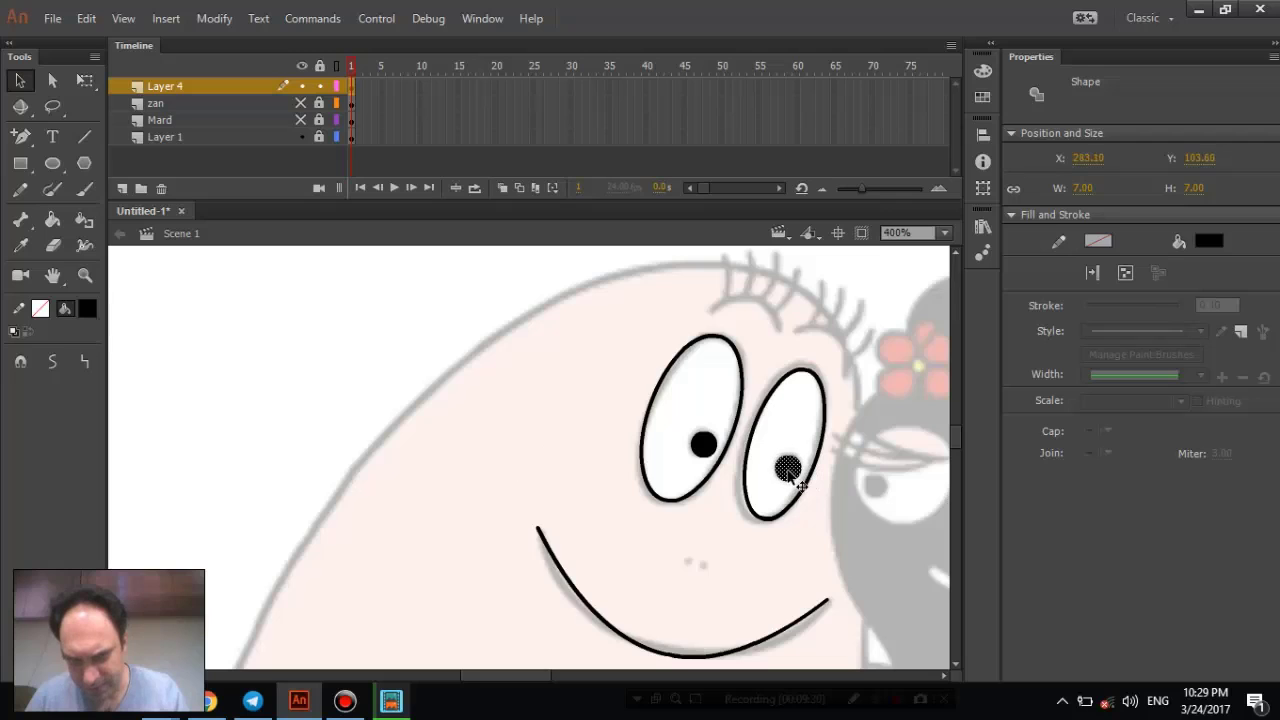
- Place another copy of the pupil on the right nostril and scale it down to about 3.5 by 3.5 px
{"action": "left_click_drag", "start_coordinate": [763, 549], "coordinate": [680, 407]}
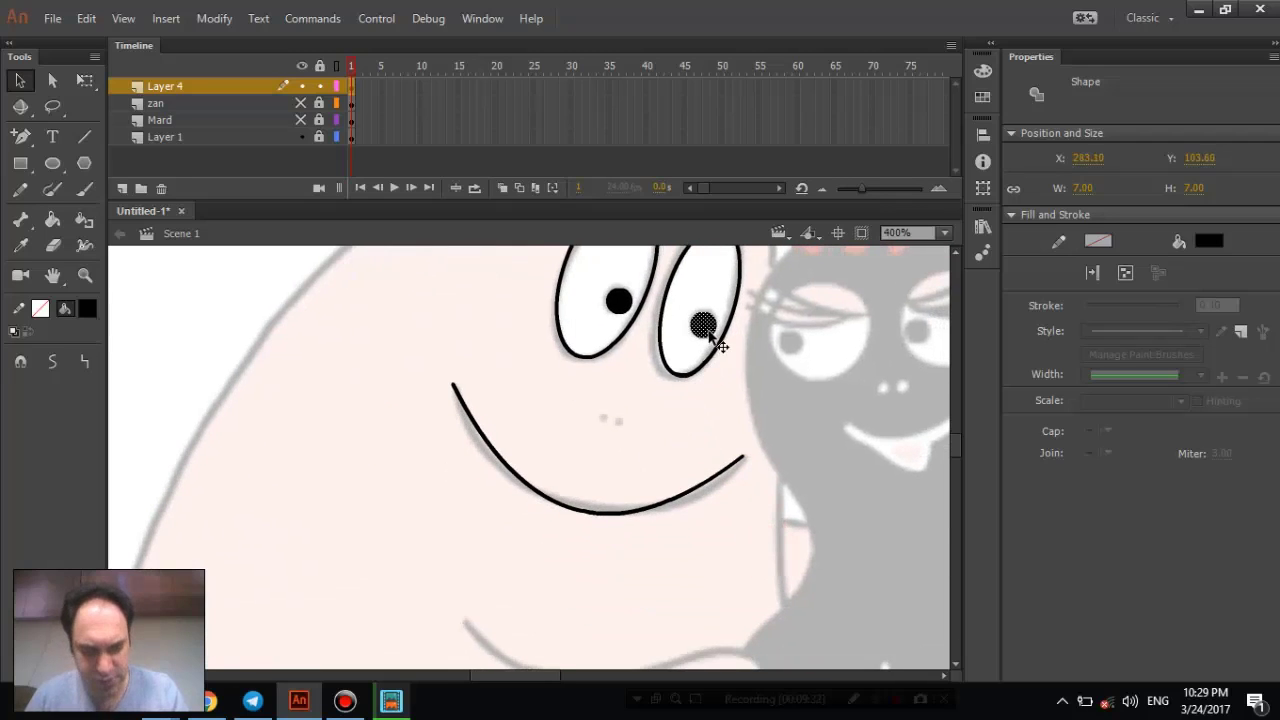
{"action": "key", "text": "ctrl+shift+v"}
{"action": "left_click_drag", "start_coordinate": [540, 466], "coordinate": [628, 413]}
{"action": "left_click", "coordinate": [85, 80]}
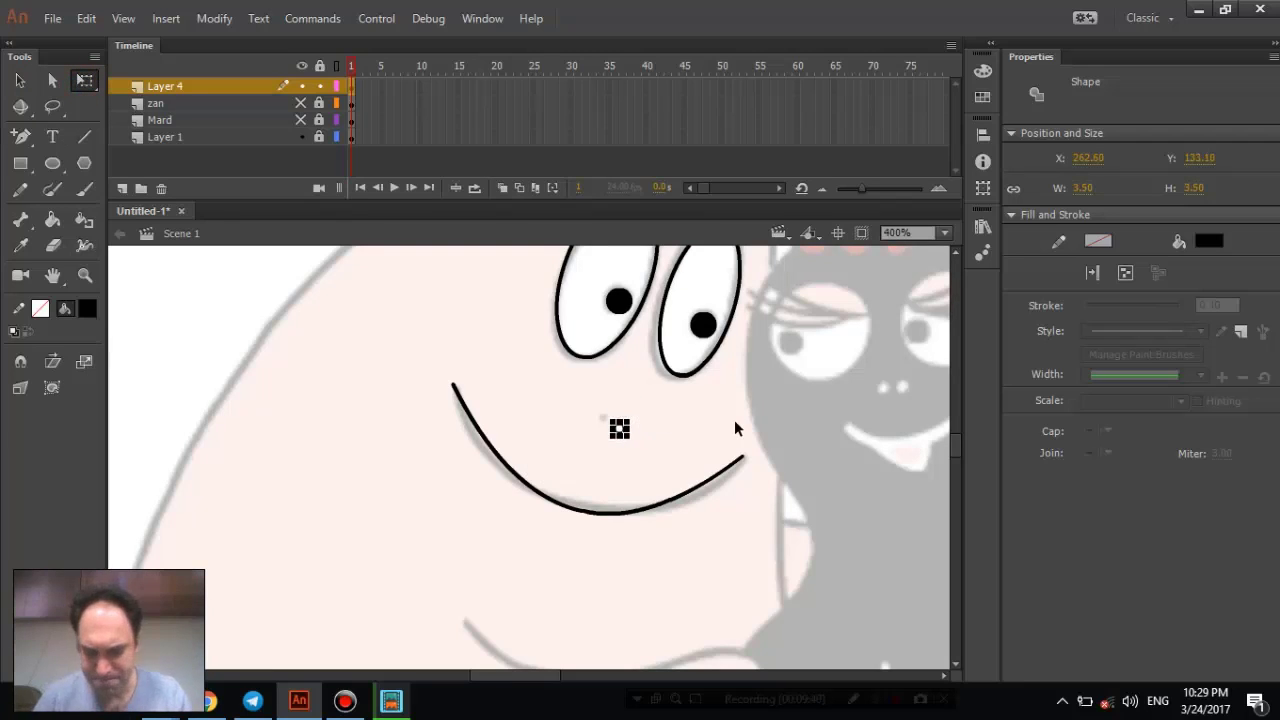
{"action": "key", "text": "Up"}
{"action": "key", "text": "Right"}
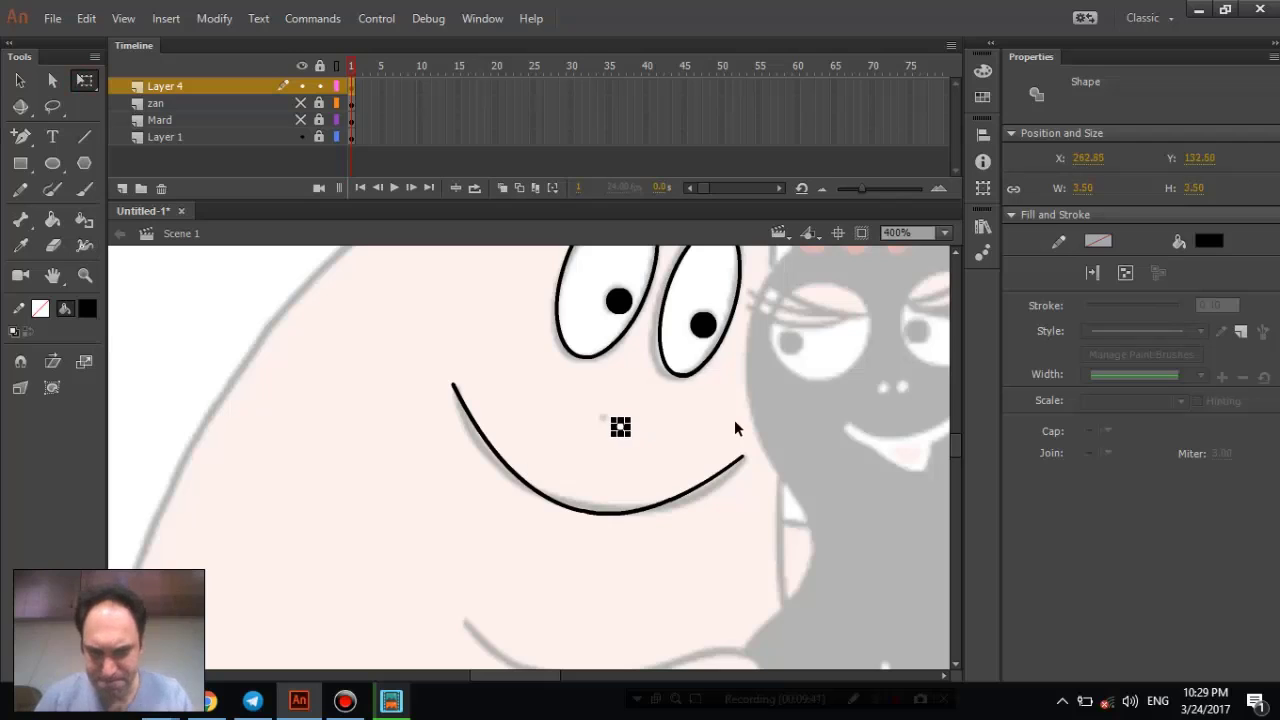
{"action": "left_click", "coordinate": [670, 425]}
{"action": "left_click_drag", "start_coordinate": [606, 416], "coordinate": [646, 441]}
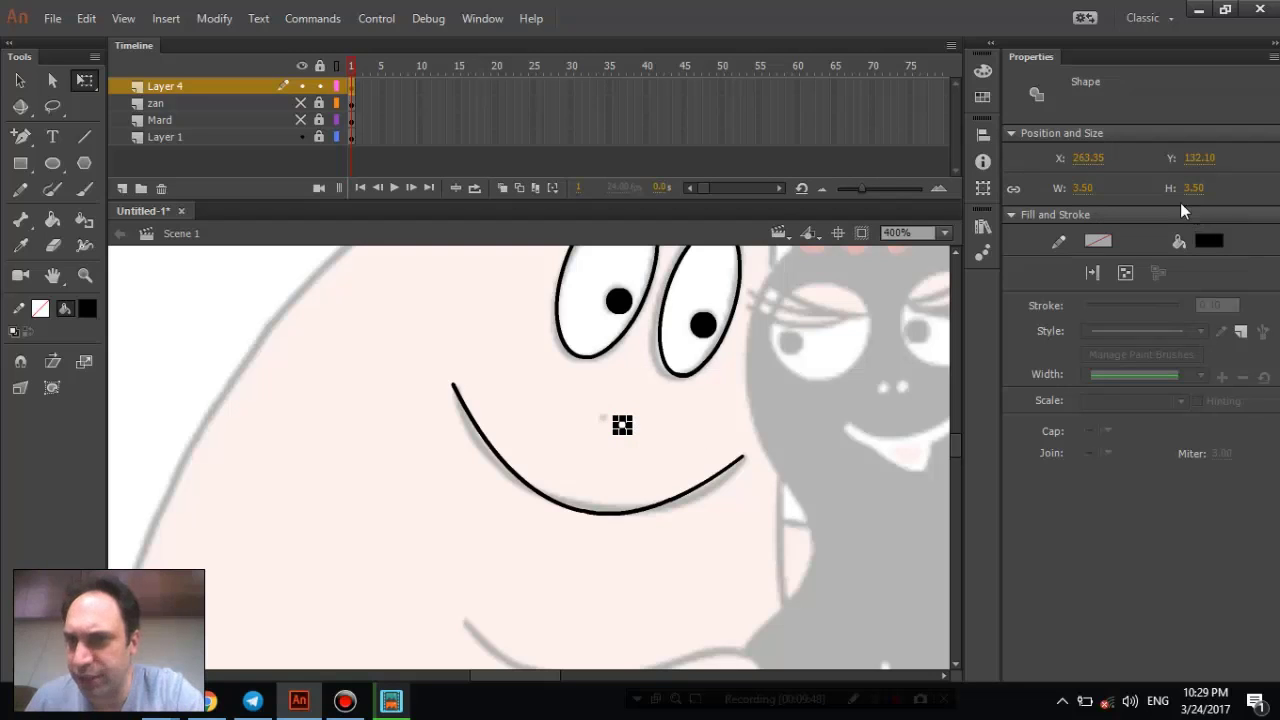
- Scale the nostril dot to 50% and refit it over the reference's right nostril
{"action": "left_click", "coordinate": [482, 18]}
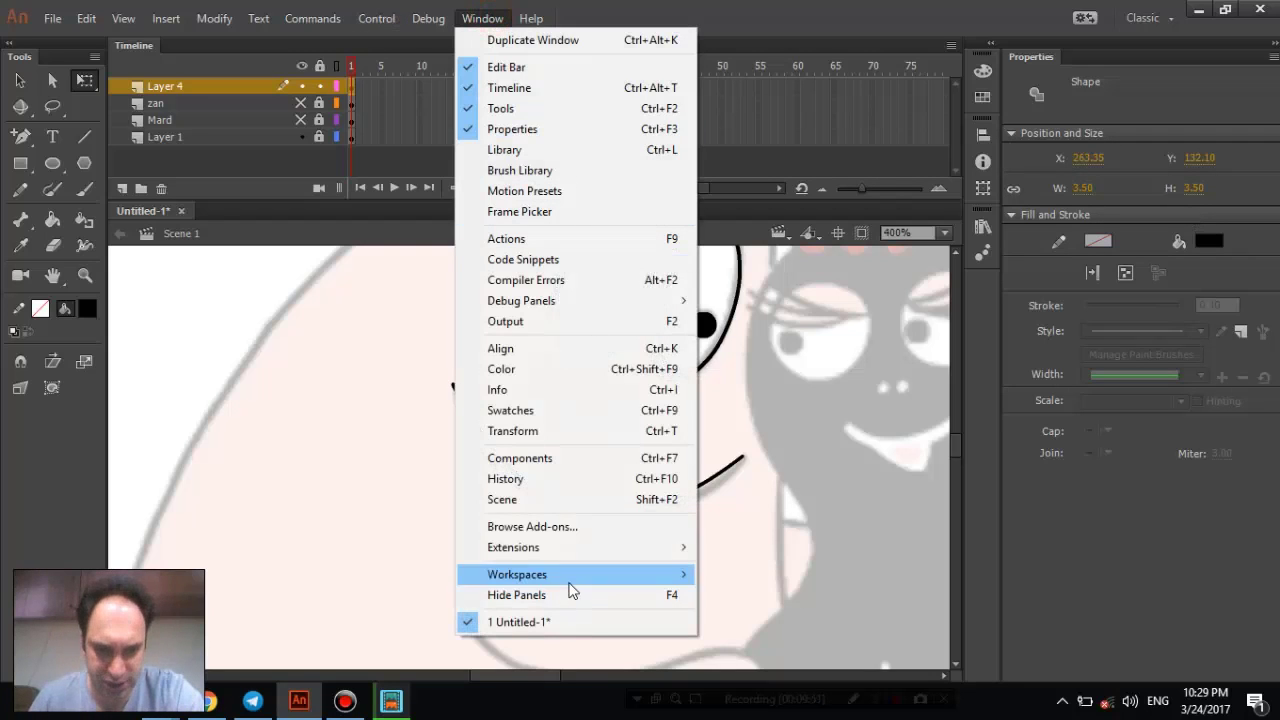
{"action": "left_click", "coordinate": [543, 431]}
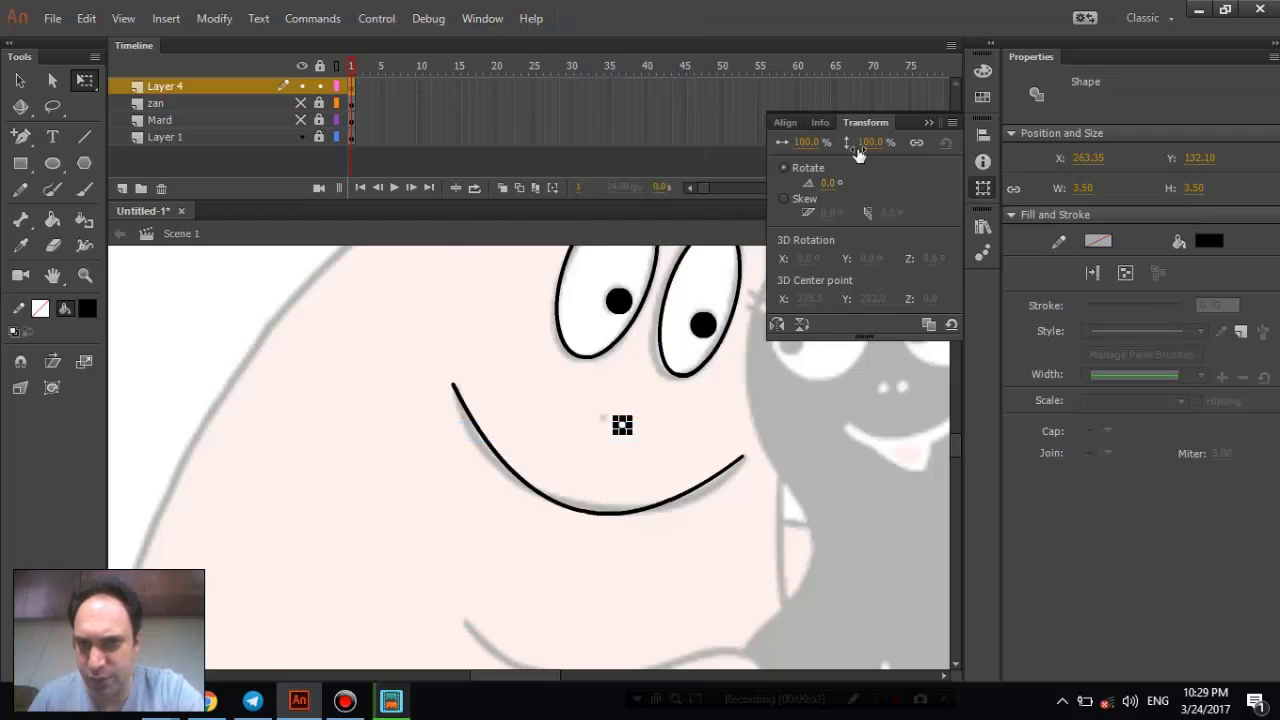
{"action": "left_click", "coordinate": [864, 140]}
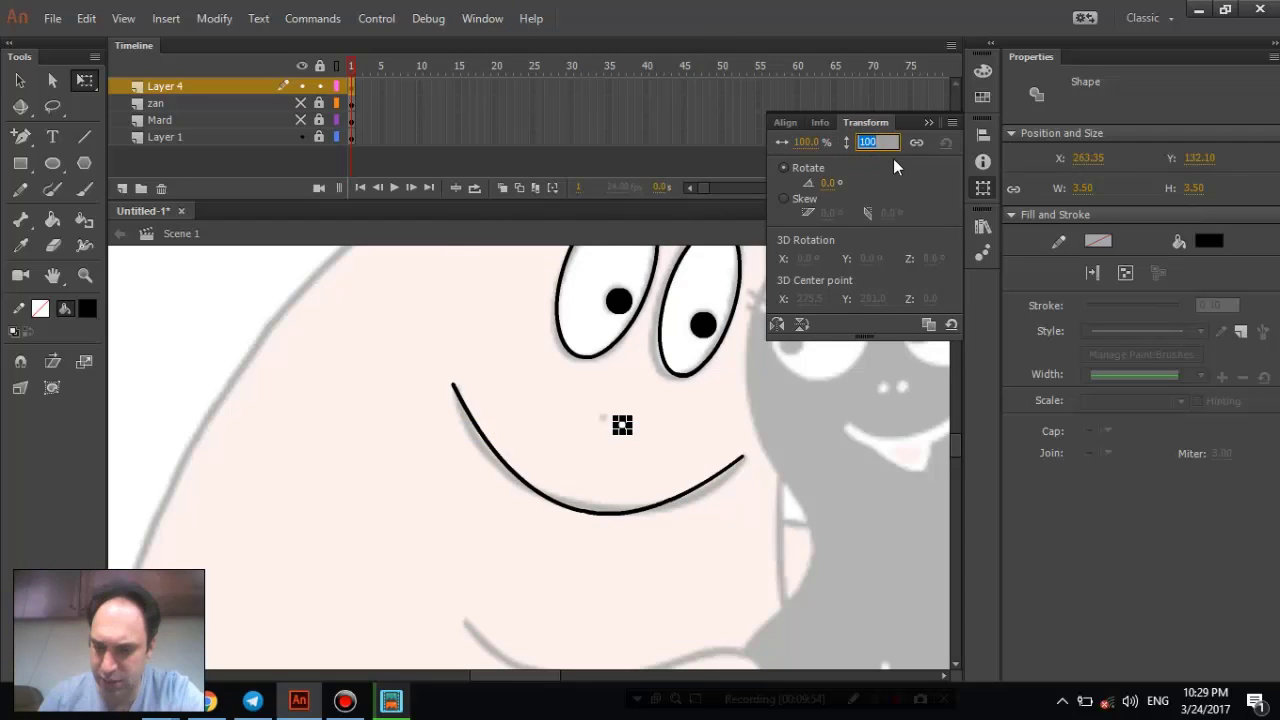
{"action": "type", "text": "50"}
{"action": "key", "text": "Return"}
{"action": "left_click", "coordinate": [764, 400]}
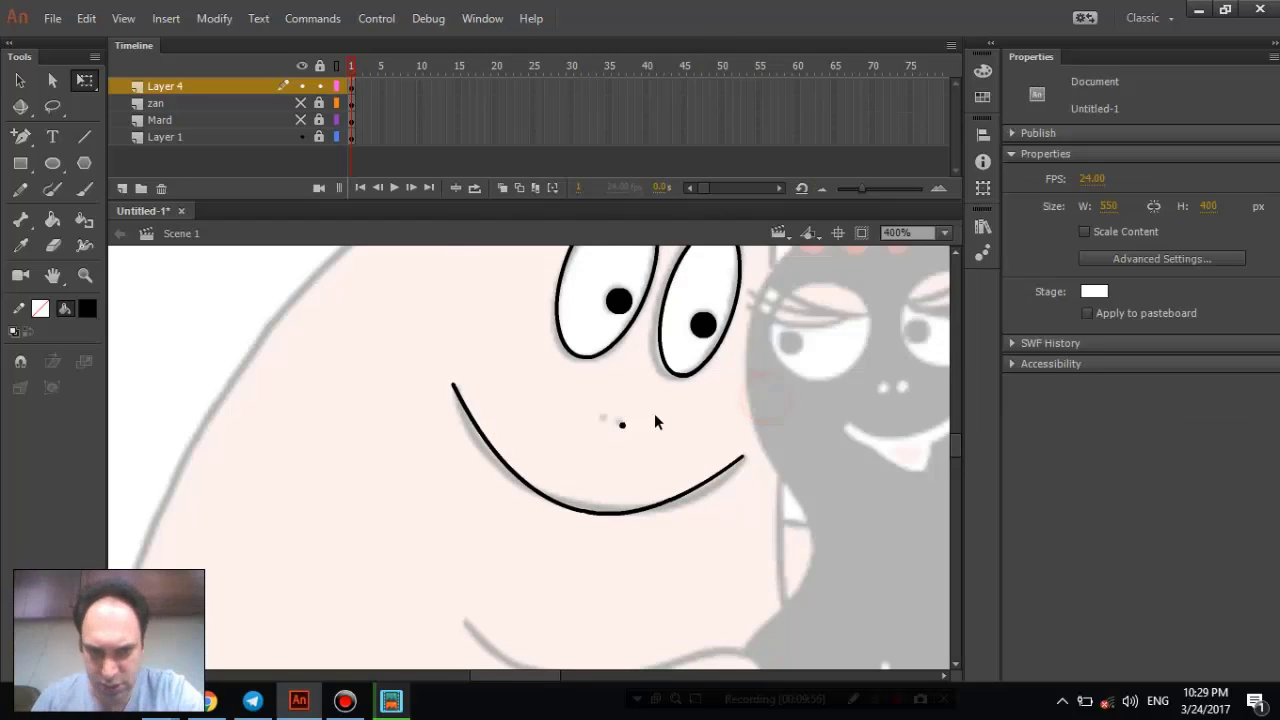
{"action": "left_click_drag", "start_coordinate": [651, 446], "coordinate": [643, 440]}
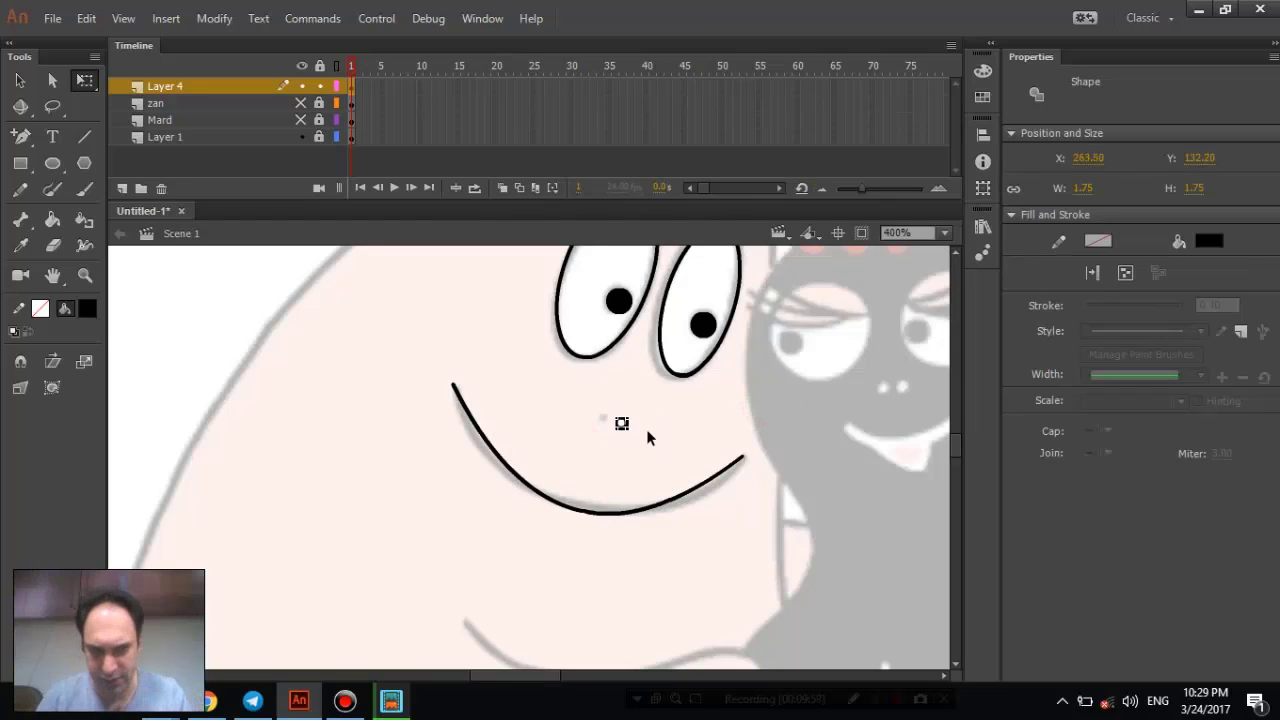
- Duplicate the nostril dot and nudge the copy onto the reference's left nostril
{"action": "key", "text": "ctrl+v"}
{"action": "key", "text": "Up"}
{"action": "key", "text": "Up"}
{"action": "key", "text": "Up"}
{"action": "key", "text": "Up"}
{"action": "key", "text": "Up"}
{"action": "key", "text": "Up"}
{"action": "key", "text": "Up"}
{"action": "key", "text": "Up"}
{"action": "key", "text": "Up"}
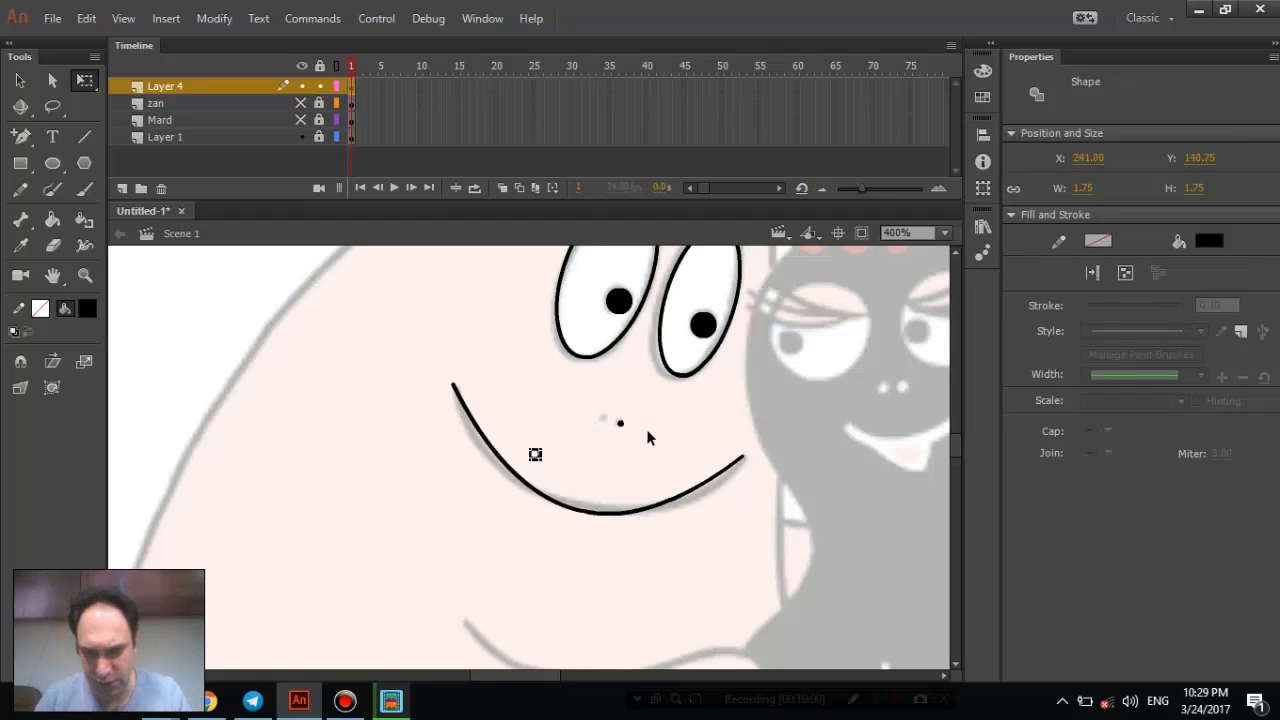
{"action": "key", "text": "Right"}
{"action": "key", "text": "Right"}
{"action": "key", "text": "Right"}
{"action": "key", "text": "Right"}
{"action": "key", "text": "Right"}
{"action": "key", "text": "Right"}
{"action": "key", "text": "Right"}
{"action": "key", "text": "Right"}
{"action": "key", "text": "Right"}
{"action": "key", "text": "Right"}
{"action": "key", "text": "Right"}
{"action": "key", "text": "Right"}
{"action": "key", "text": "Right"}
{"action": "key", "text": "Right"}
{"action": "key", "text": "Right"}
{"action": "key", "text": "Right"}
{"action": "key", "text": "Right"}
{"action": "key", "text": "Up"}
{"action": "key", "text": "Up"}
{"action": "key", "text": "Up"}
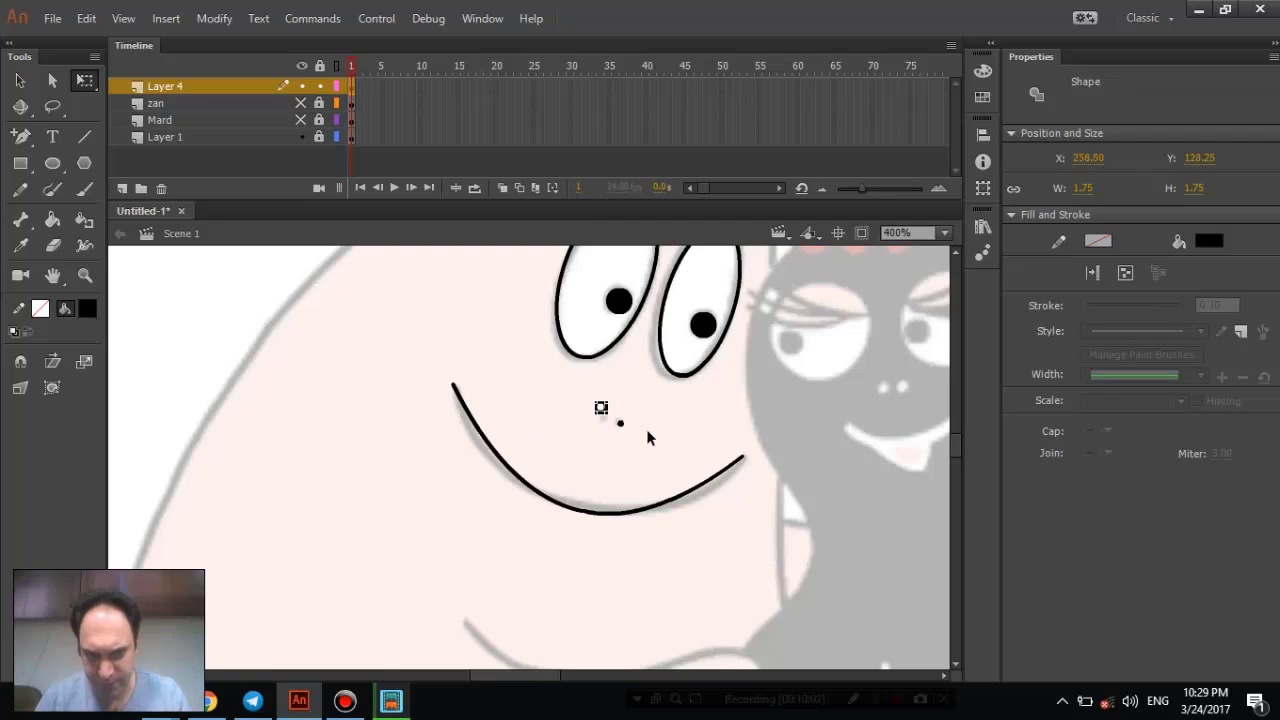
{"action": "key", "text": "Down"}
{"action": "key", "text": "Right"}
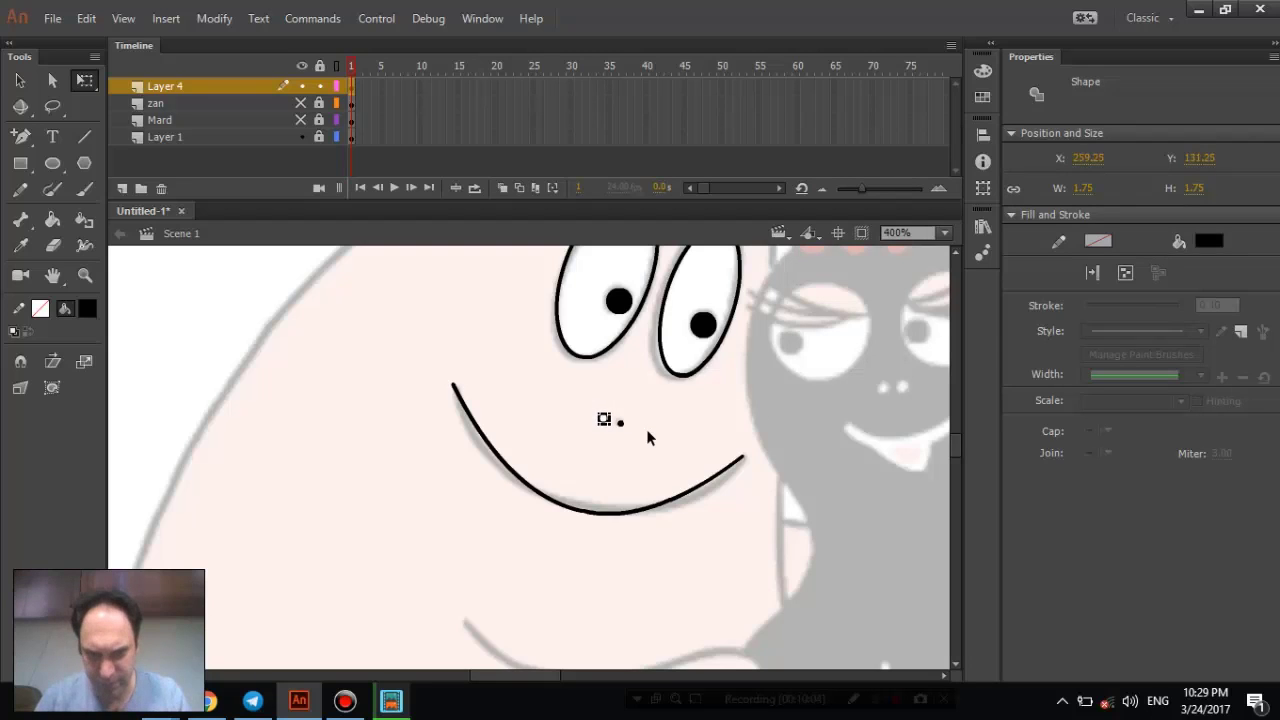
{"action": "left_click", "coordinate": [646, 429]}
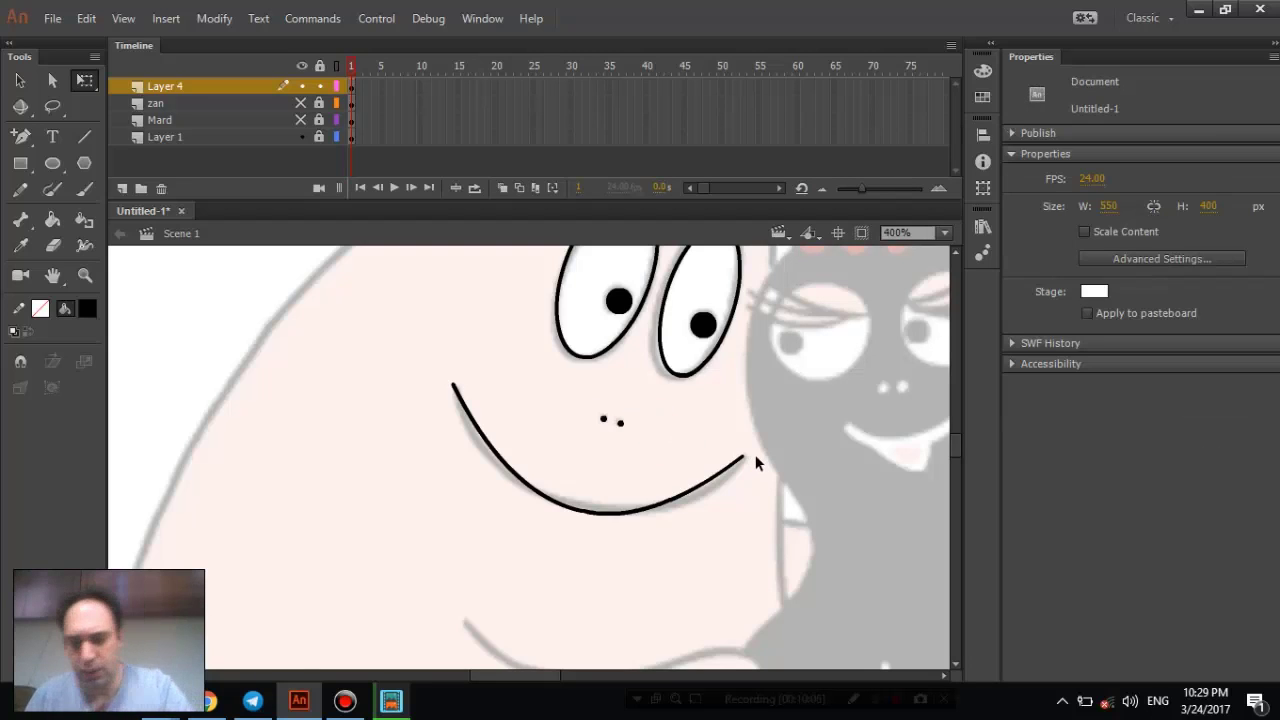
- Draw connected straight gray lines of stroke 1 along the pink character's front arm, from the upper edge around the fingers to the lower edge
{"action": "key", "text": "ctrl+minus"}
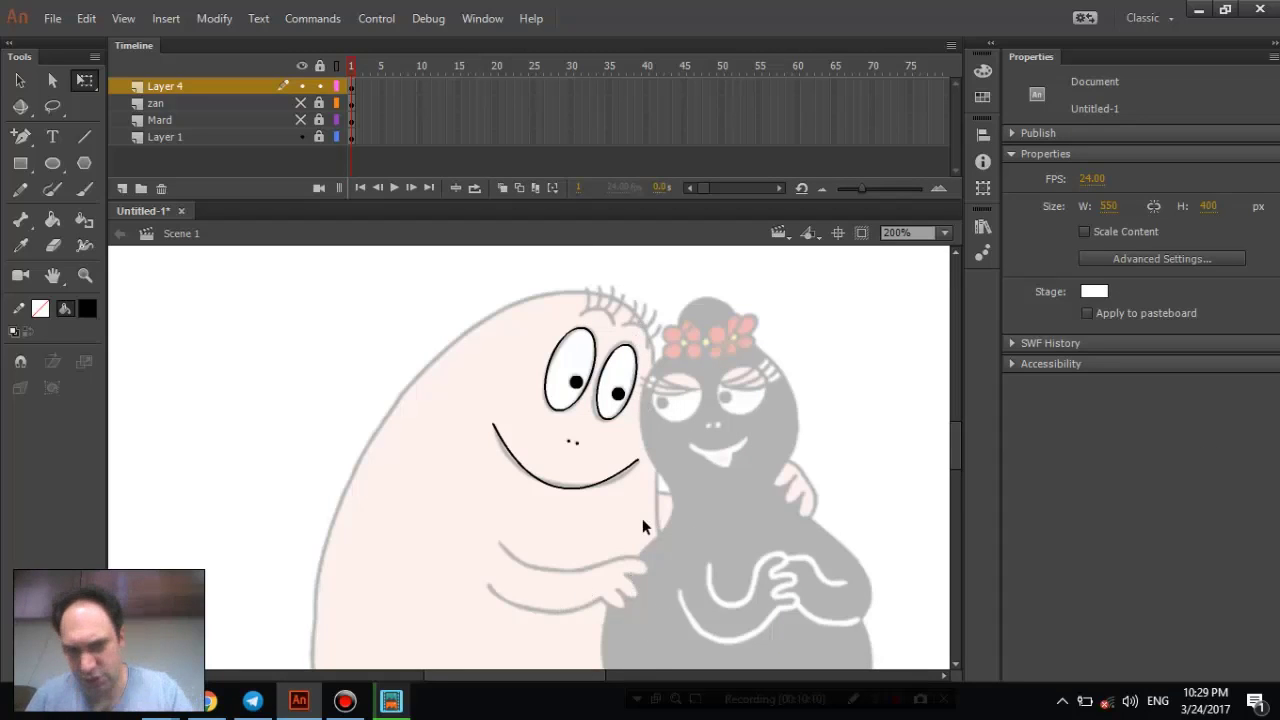
{"action": "left_click_drag", "start_coordinate": [642, 518], "coordinate": [624, 377]}
{"action": "left_click", "coordinate": [84, 136]}
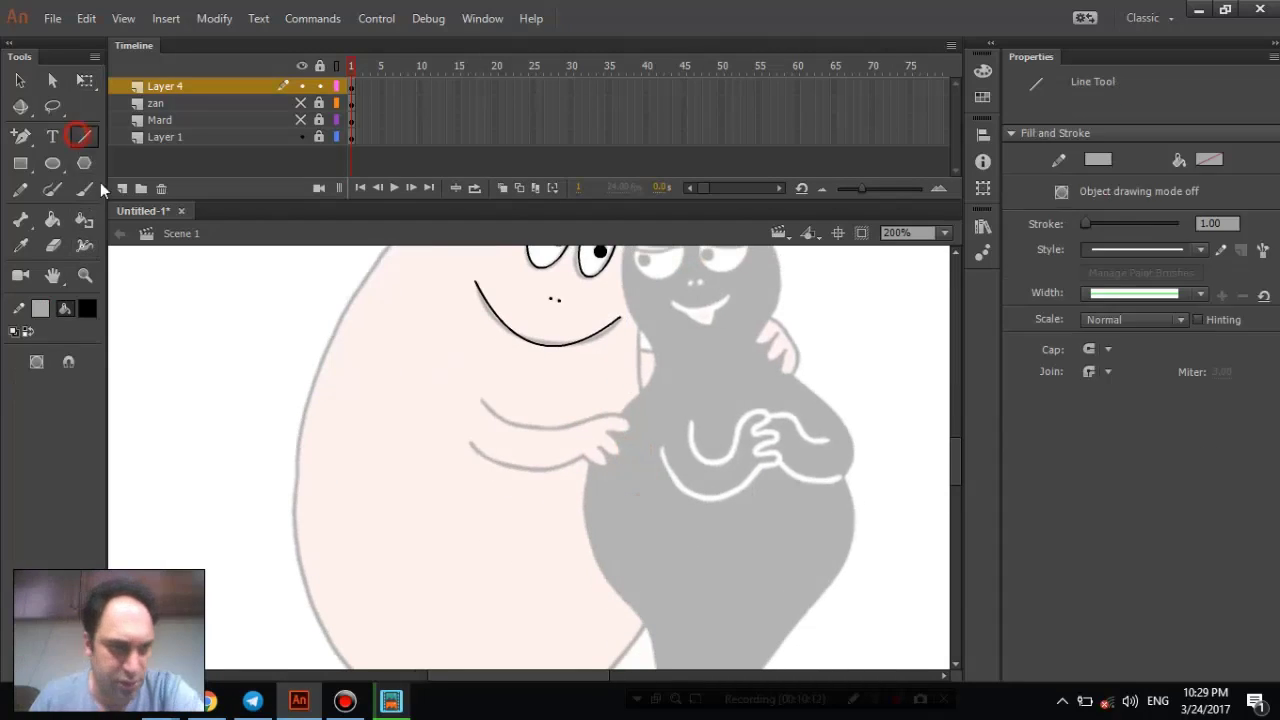
{"action": "mouse_move", "coordinate": [484, 400]}
{"action": "left_mouse_down"}
{"action": "mouse_move", "coordinate": [629, 413]}
{"action": "mouse_move", "coordinate": [630, 428]}
{"action": "left_mouse_up"}
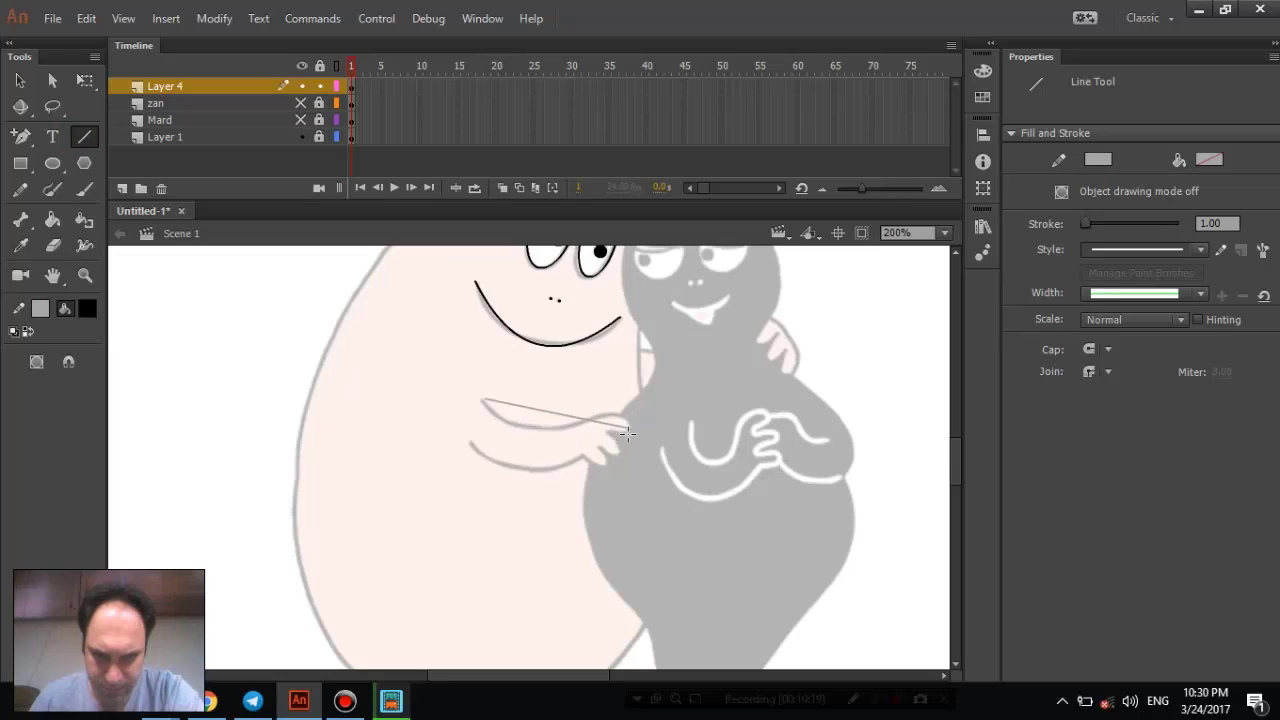
{"action": "left_click", "coordinate": [623, 426]}
{"action": "left_click", "coordinate": [610, 436]}
{"action": "left_click", "coordinate": [614, 448]}
{"action": "left_click", "coordinate": [596, 446]}
{"action": "mouse_move", "coordinate": [600, 461]}
{"action": "left_mouse_down"}
{"action": "mouse_move", "coordinate": [523, 471]}
{"action": "mouse_move", "coordinate": [466, 443]}
{"action": "mouse_move", "coordinate": [467, 430]}
{"action": "left_mouse_up"}
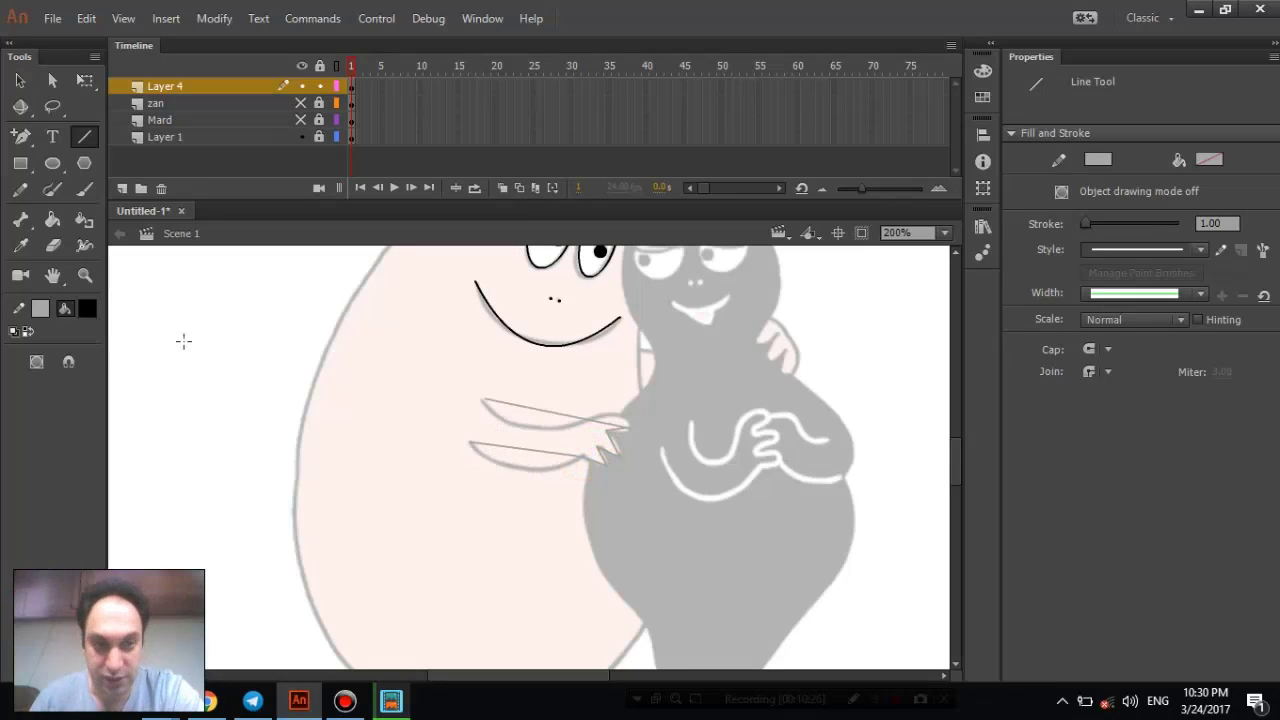
- Bend the arm's lower line downward to follow the curve of the reference arm
{"action": "left_click", "coordinate": [28, 137]}
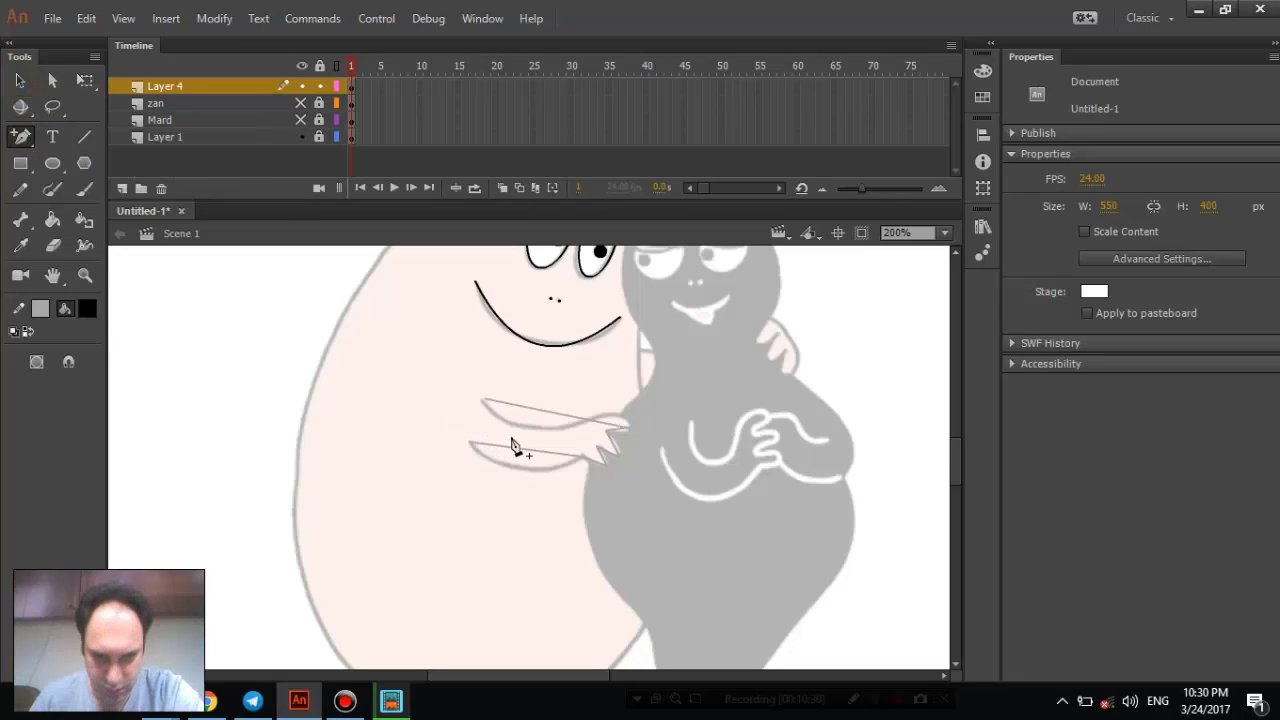
{"action": "key", "text": "v"}
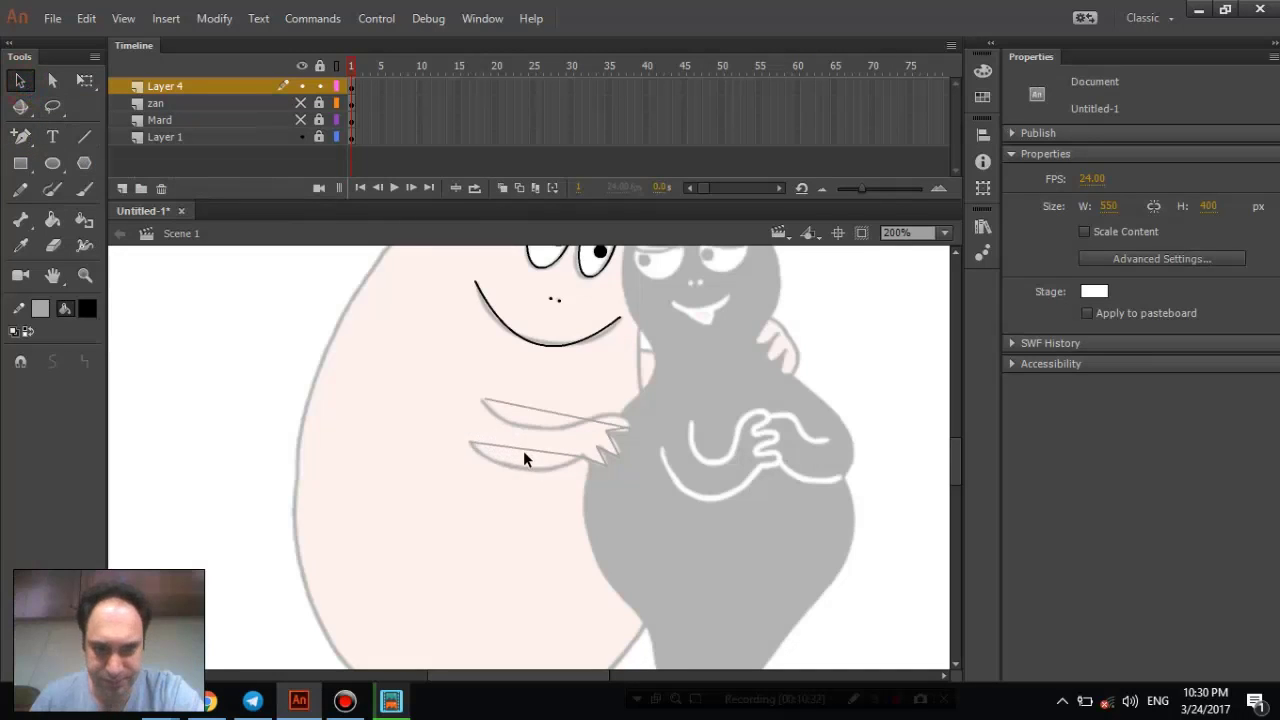
{"action": "left_click_drag", "start_coordinate": [524, 452], "coordinate": [529, 469]}
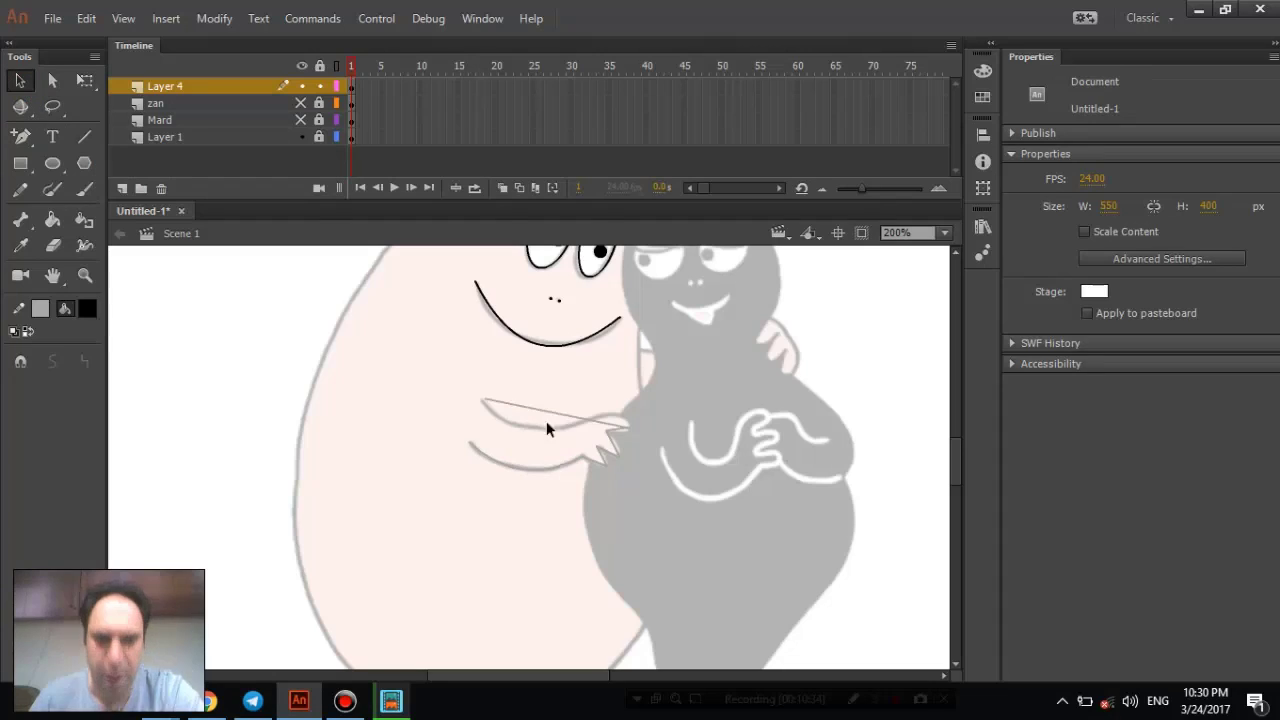
- Try to bend the arm's upper line and finger lines, and reposition the anchor points between the lower fingers
{"action": "left_click", "coordinate": [616, 443]}
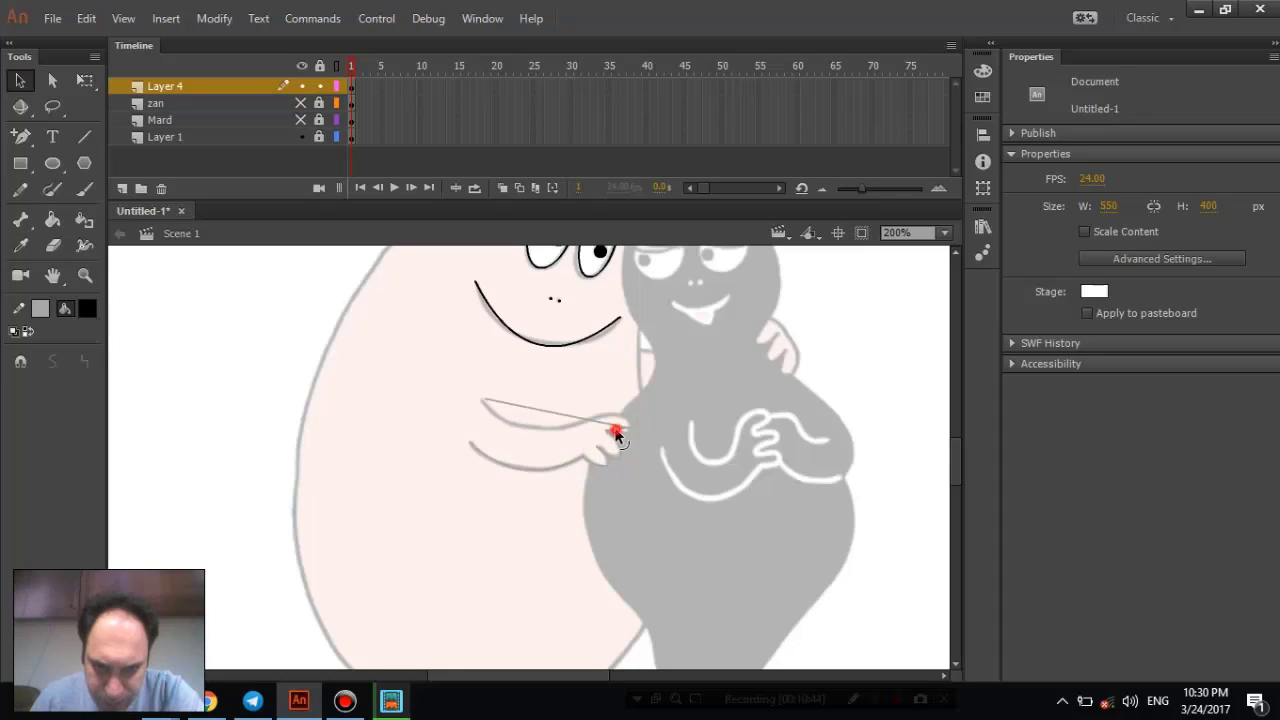
{"action": "left_click_drag", "start_coordinate": [621, 432], "coordinate": [642, 364]}
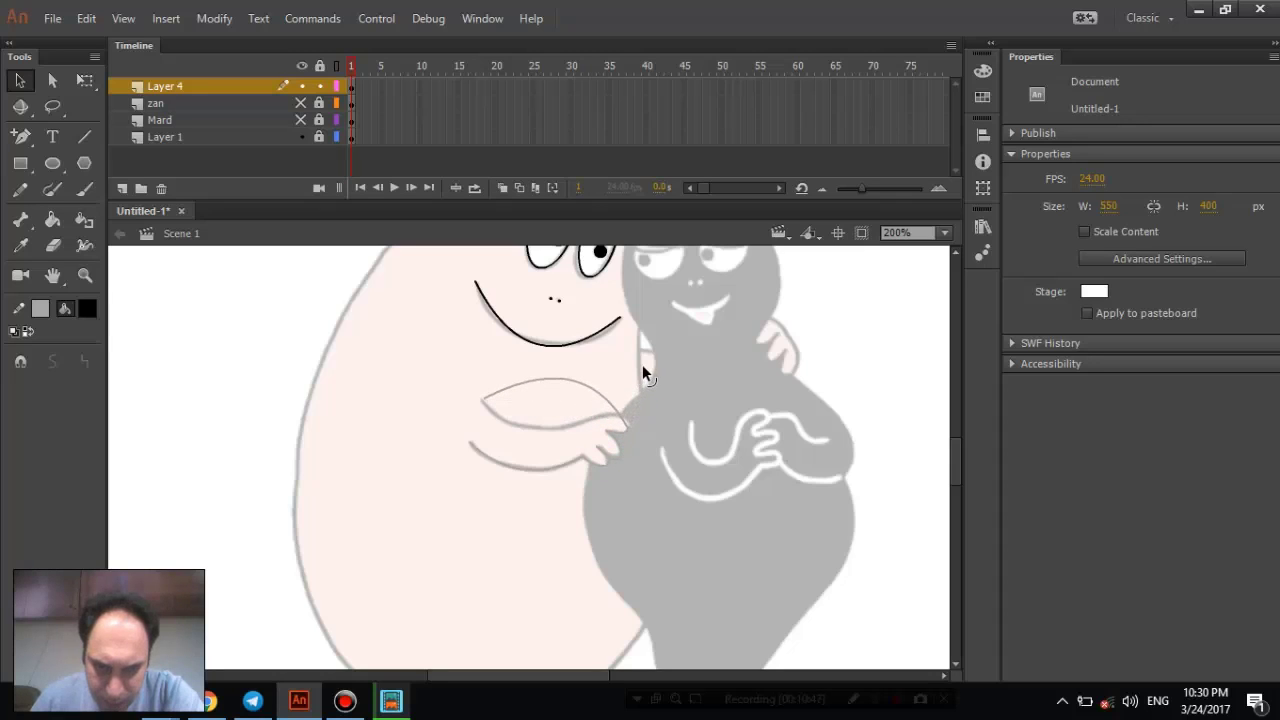
{"action": "left_click", "coordinate": [85, 276]}
{"action": "left_click_drag", "start_coordinate": [466, 342], "coordinate": [650, 530]}
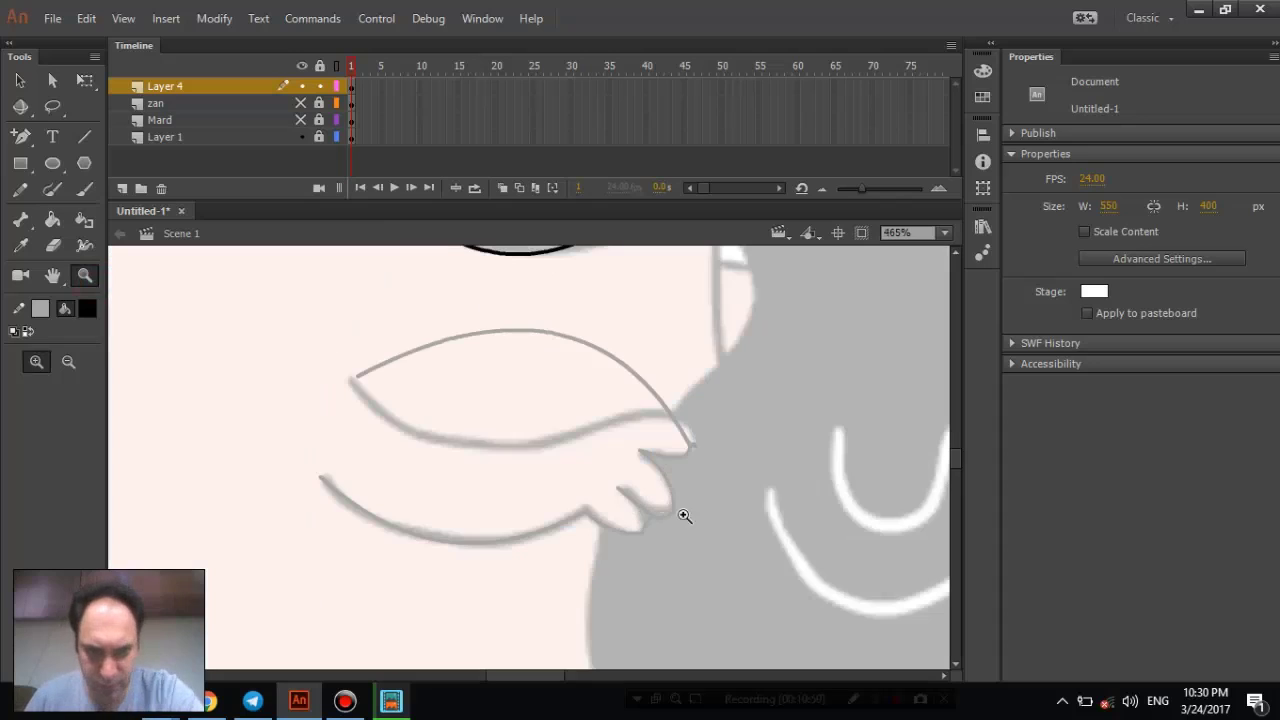
{"action": "left_click", "coordinate": [20, 81]}
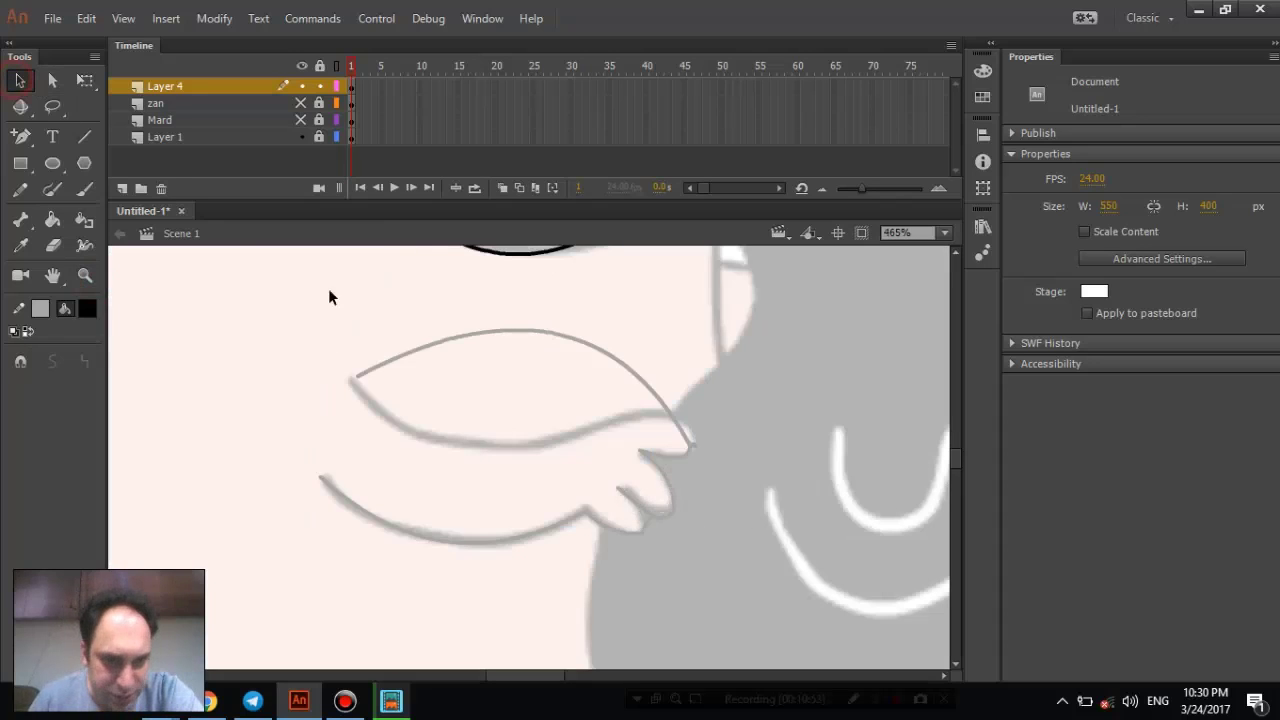
{"action": "left_click", "coordinate": [53, 81]}
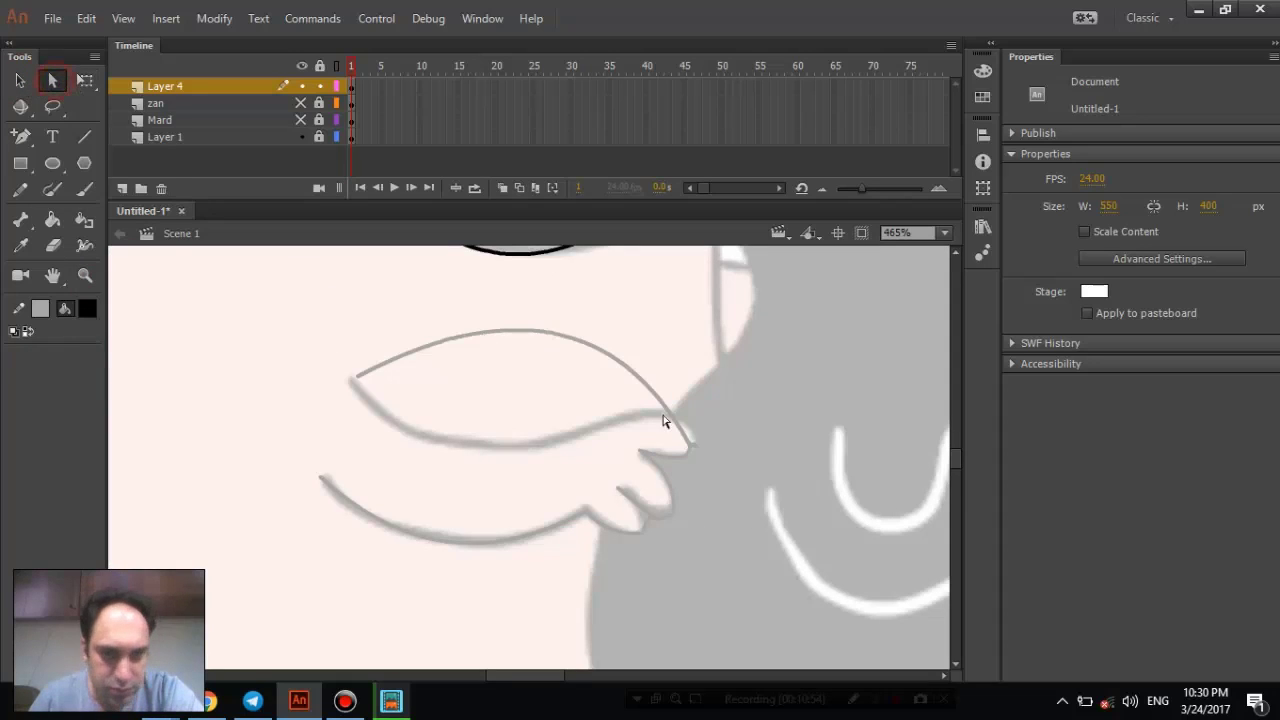
{"action": "left_click", "coordinate": [691, 447]}
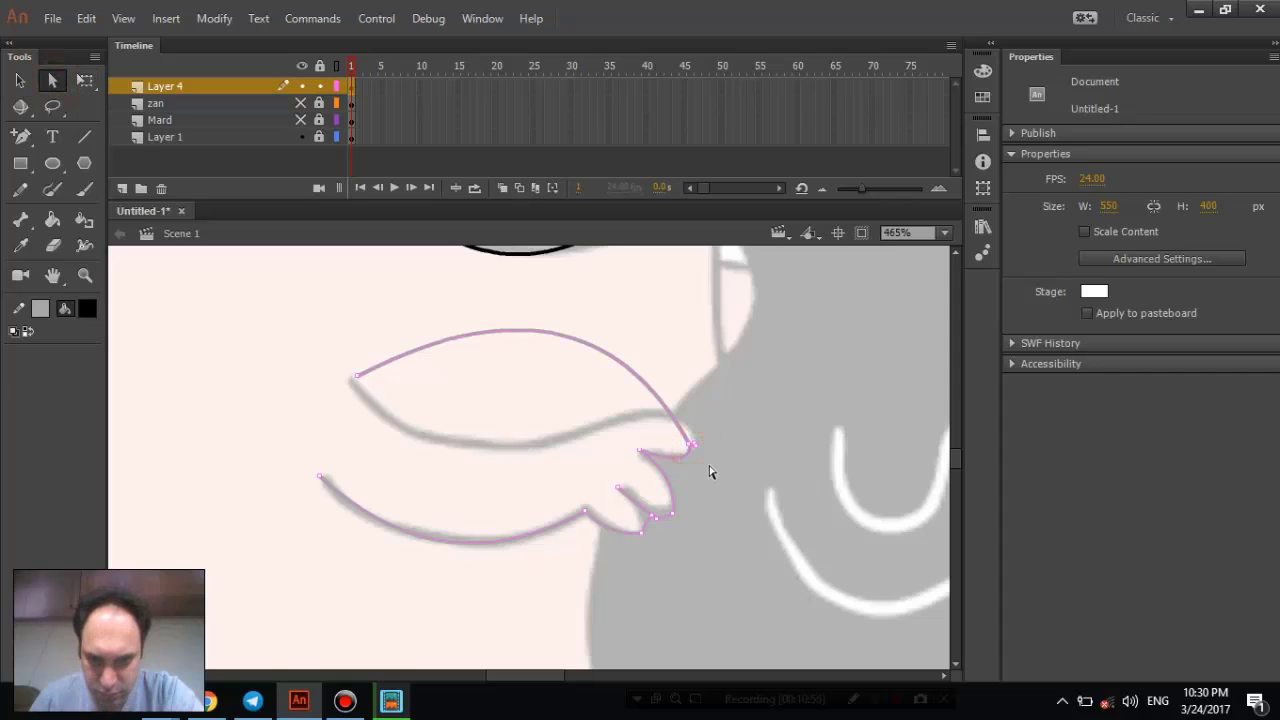
{"action": "left_click", "coordinate": [660, 519]}
{"action": "mouse_move", "coordinate": [669, 517]}
{"action": "left_mouse_down"}
{"action": "mouse_move", "coordinate": [669, 560]}
{"action": "mouse_move", "coordinate": [626, 517]}
{"action": "left_mouse_up"}
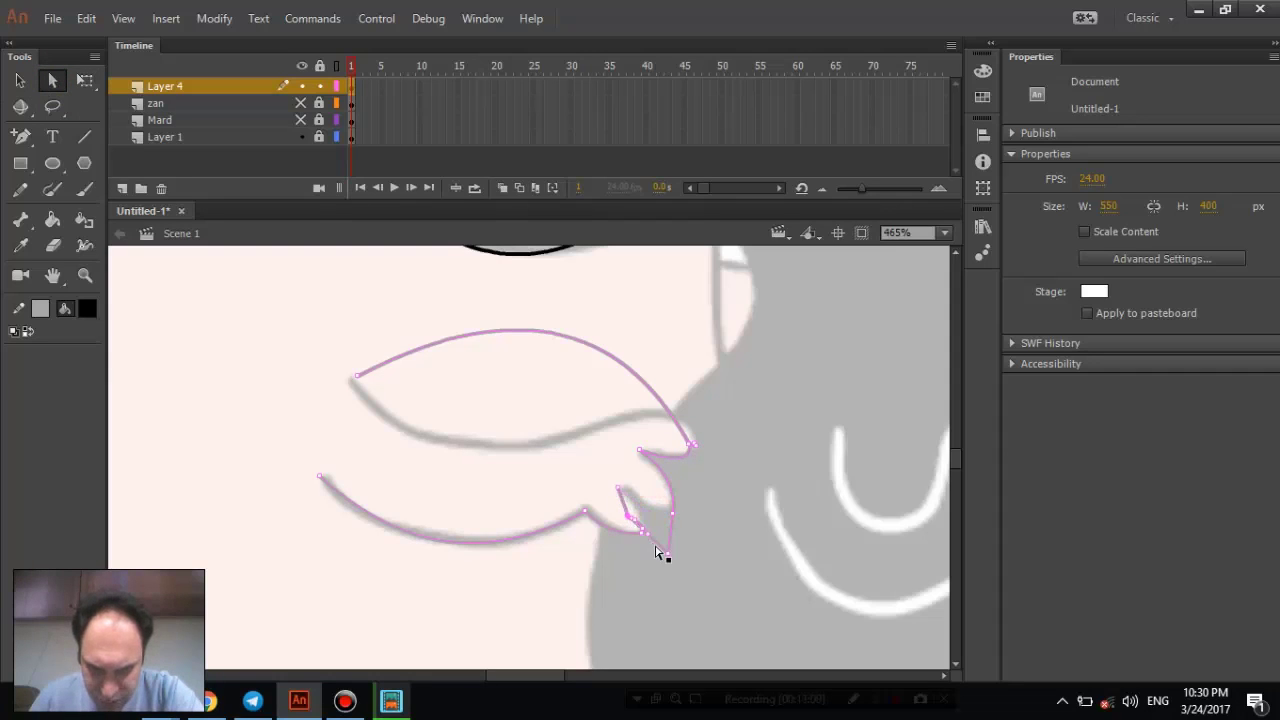
- Undo the anchor point edits and the bending of the finger lines and upper arm line
{"action": "key", "text": "ctrl+z"}
{"action": "key", "text": "ctrl+z"}
{"action": "key", "text": "ctrl+z"}
{"action": "key", "text": "ctrl+z"}
{"action": "key", "text": "ctrl+z"}
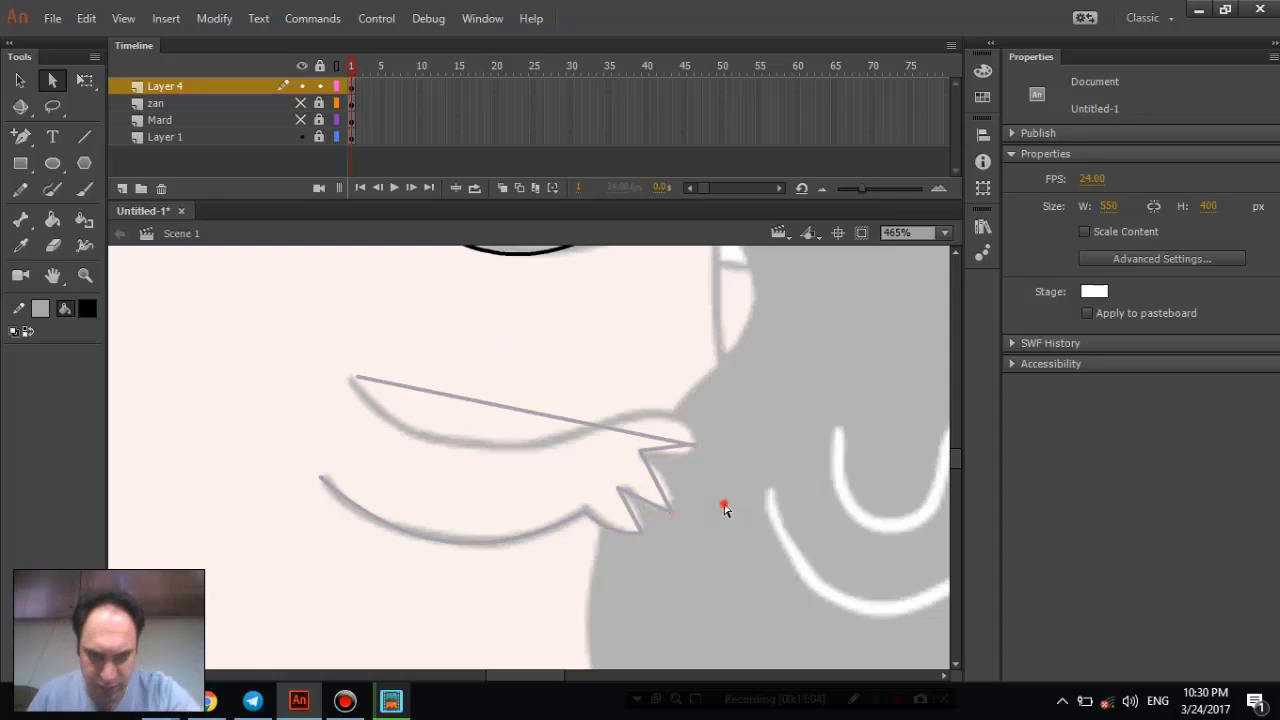
- Try to curve the arm's upper line by converting its shoulder-end anchor point with the Convert Anchor Point tool
{"action": "left_click", "coordinate": [19, 137]}
{"action": "left_click", "coordinate": [19, 137]}
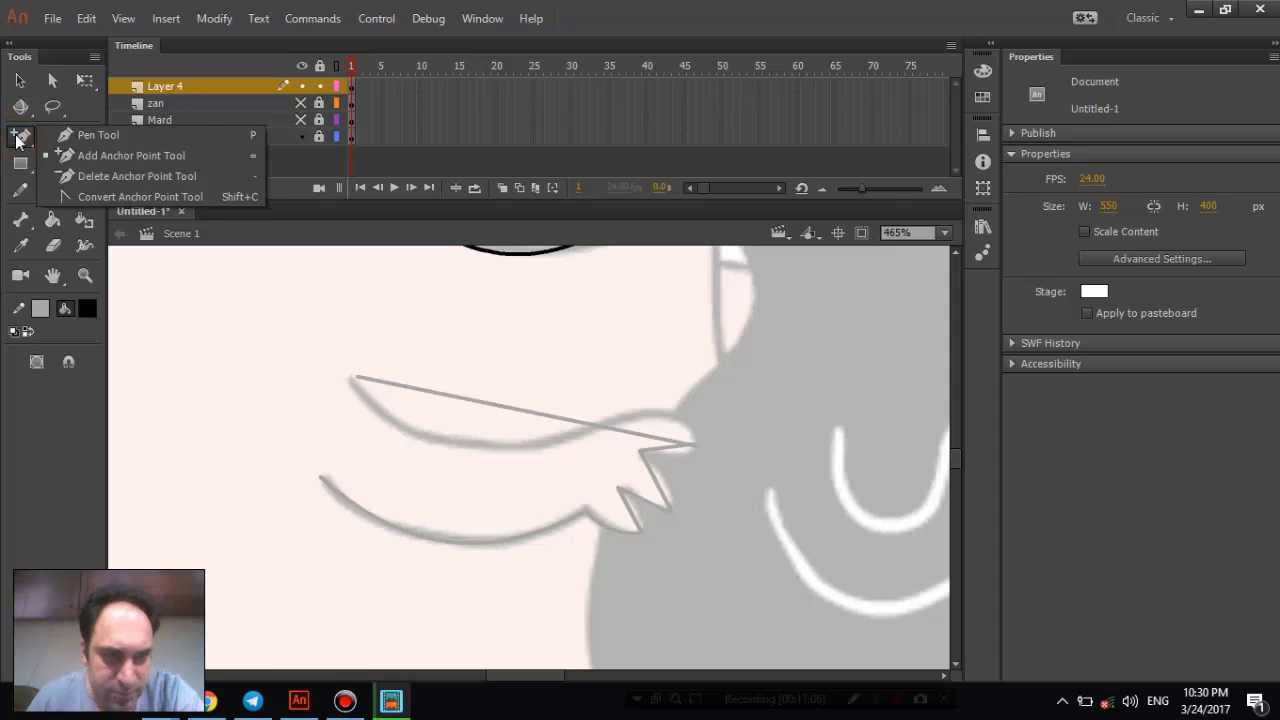
{"action": "left_click", "coordinate": [86, 131]}
{"action": "left_click", "coordinate": [52, 80]}
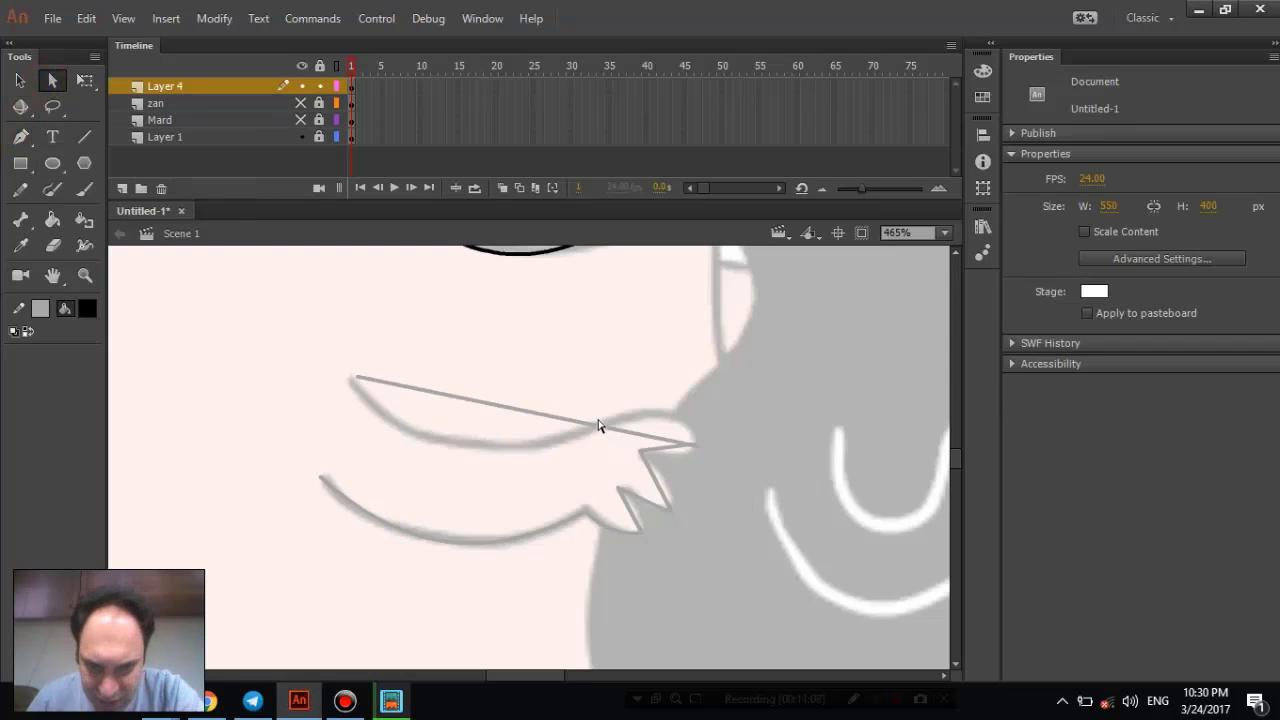
{"action": "left_click", "coordinate": [598, 426]}
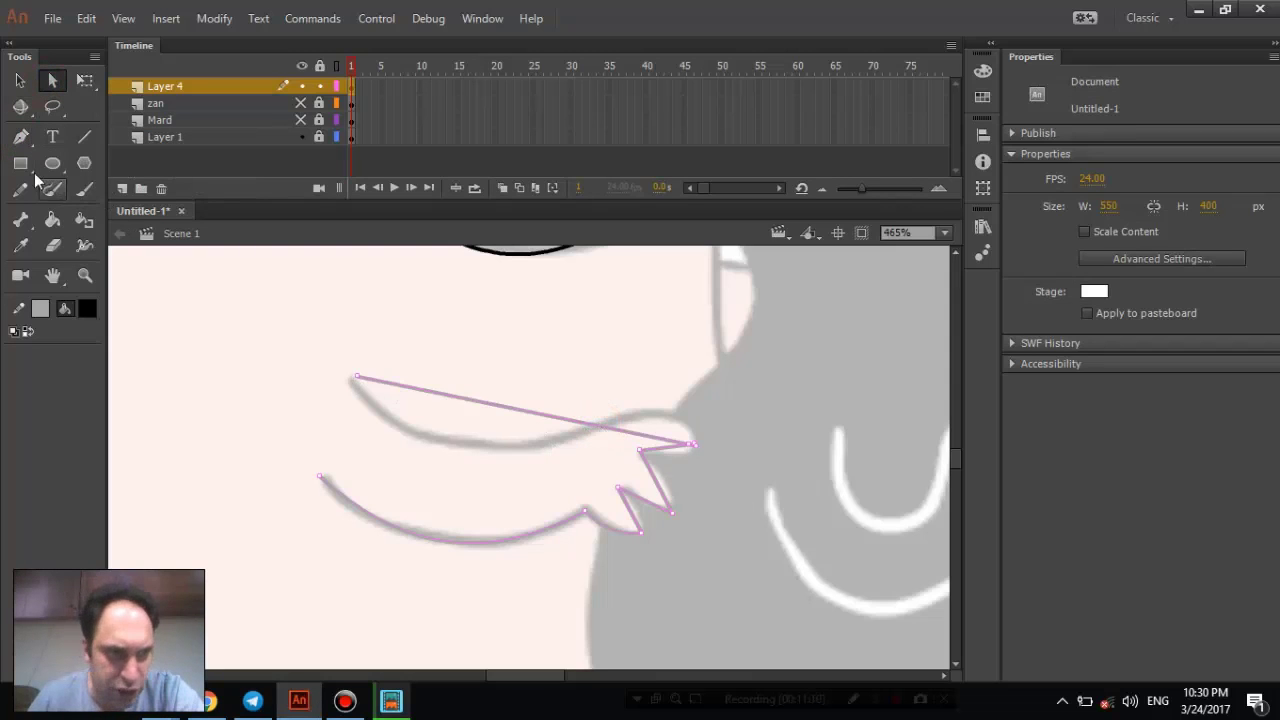
{"action": "left_click", "coordinate": [19, 137]}
{"action": "left_click", "coordinate": [90, 194]}
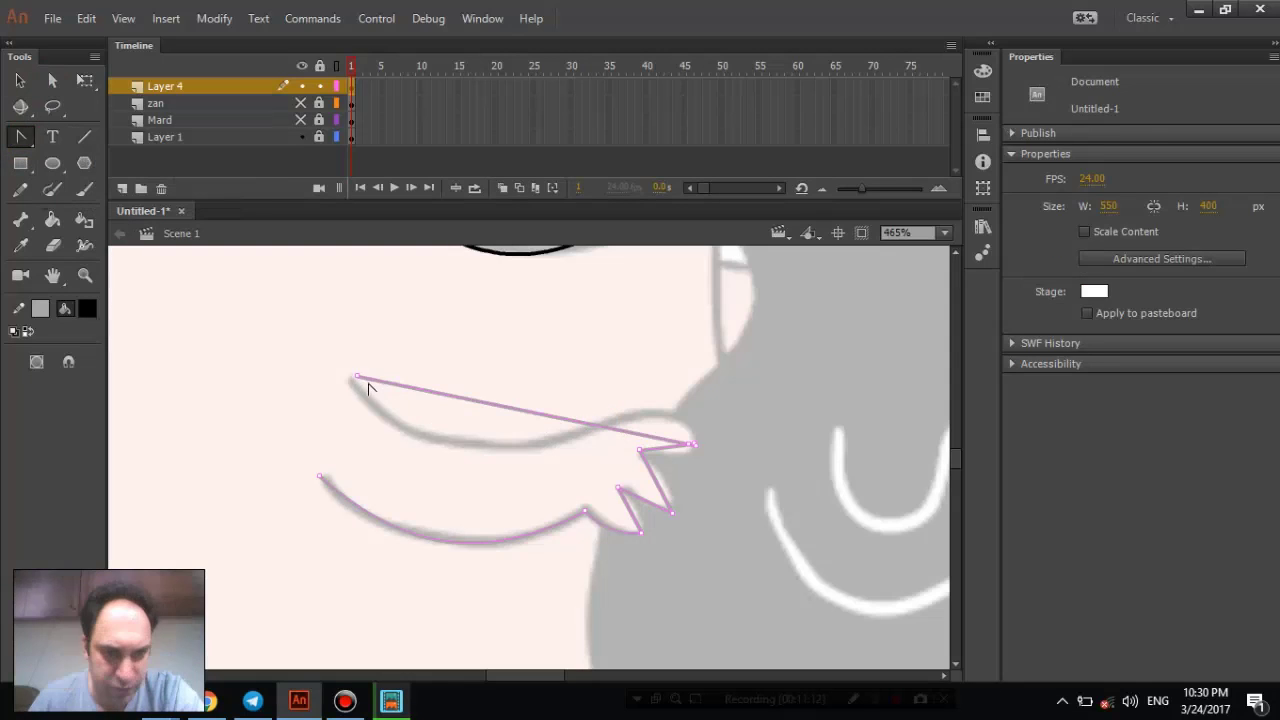
{"action": "mouse_move", "coordinate": [357, 378]}
{"action": "left_mouse_down"}
{"action": "mouse_move", "coordinate": [391, 423]}
{"action": "mouse_move", "coordinate": [405, 312]}
{"action": "mouse_move", "coordinate": [289, 258]}
{"action": "mouse_move", "coordinate": [307, 293]}
{"action": "left_mouse_up"}
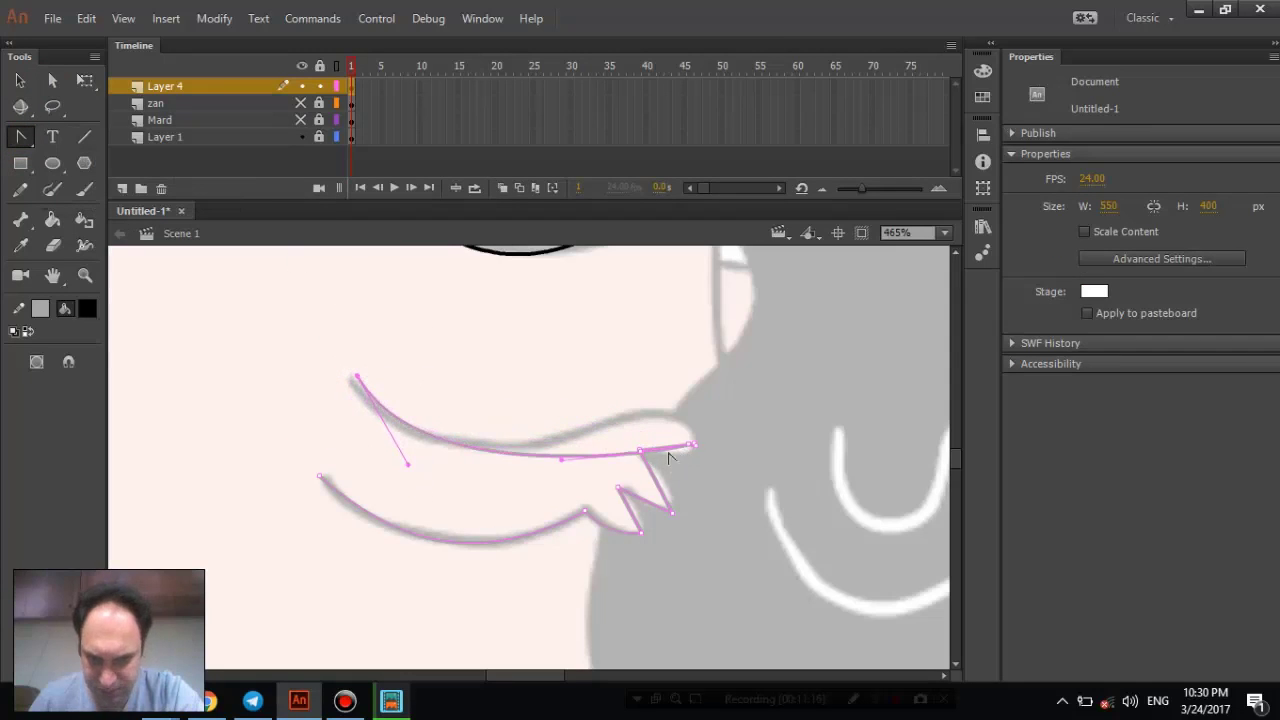
{"action": "mouse_move", "coordinate": [577, 456]}
{"action": "left_mouse_down"}
{"action": "mouse_move", "coordinate": [666, 409]}
{"action": "mouse_move", "coordinate": [581, 404]}
{"action": "left_mouse_up"}
{"action": "key", "text": "ctrl+z"}
{"action": "key", "text": "ctrl+z"}
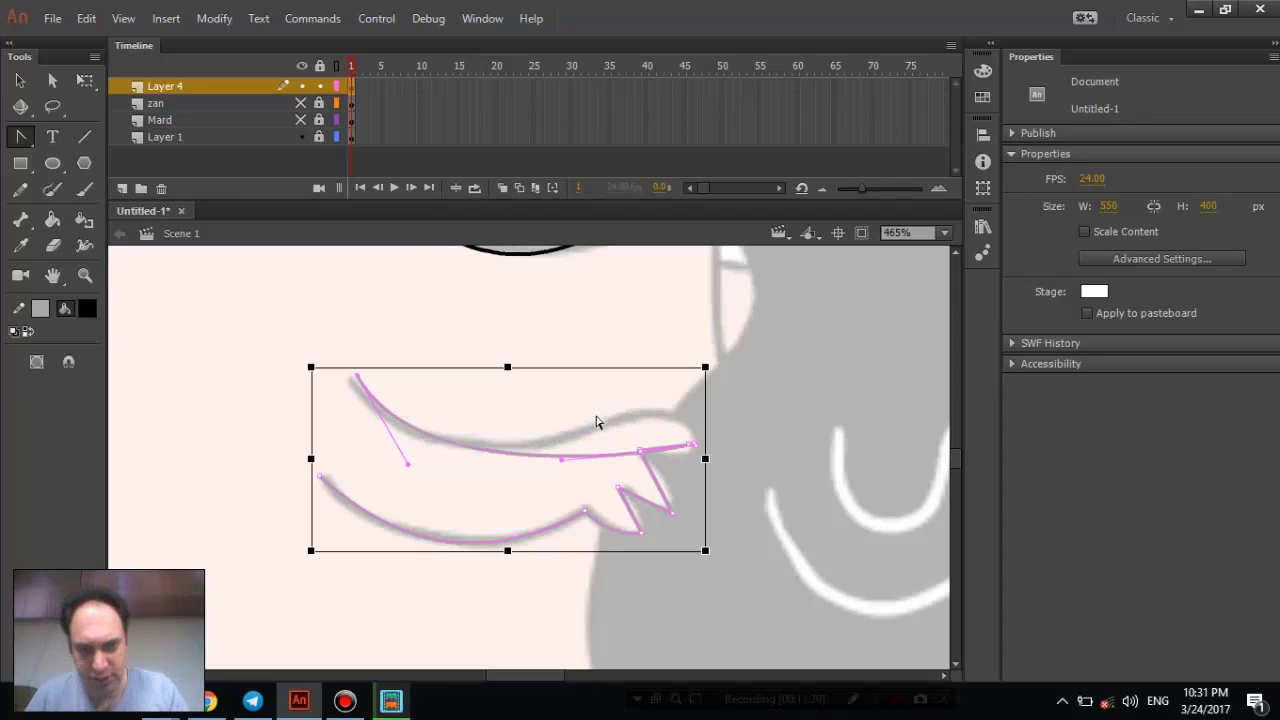
{"action": "left_click", "coordinate": [690, 450]}
{"action": "double_click", "coordinate": [690, 450]}
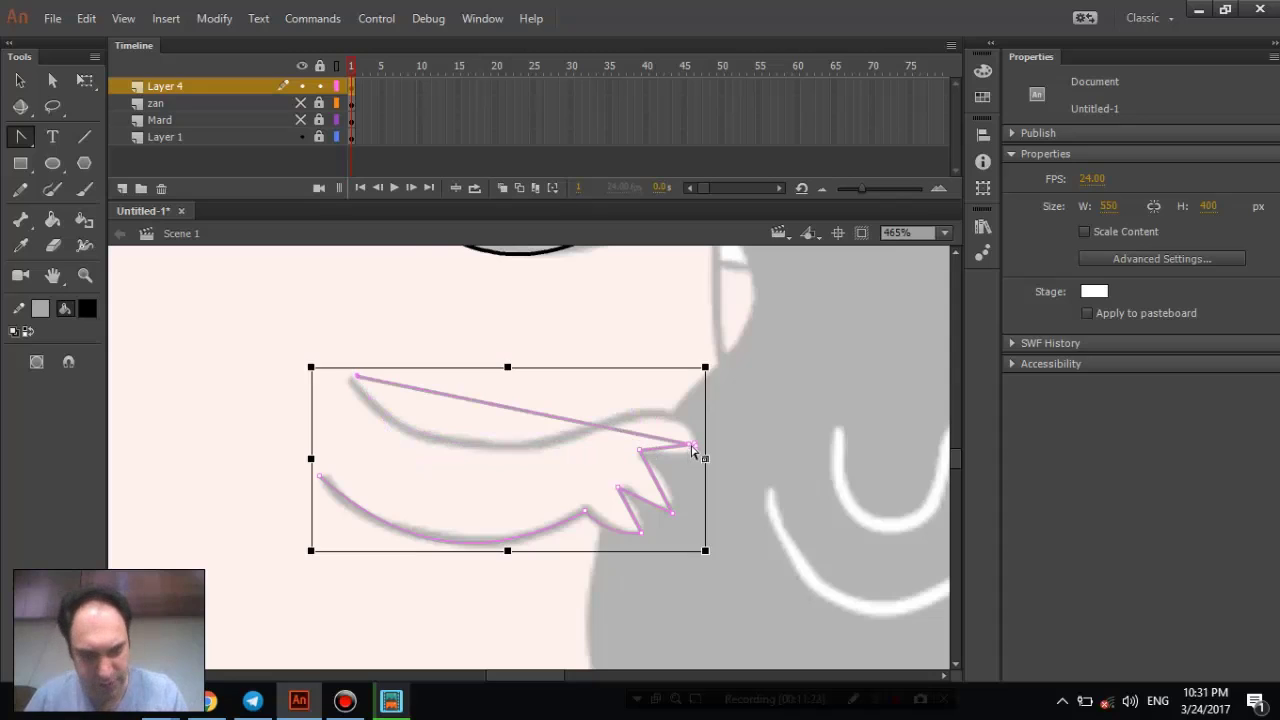
- Delete the whole traced outline of the pink character's front arm
{"action": "left_click", "coordinate": [22, 82]}
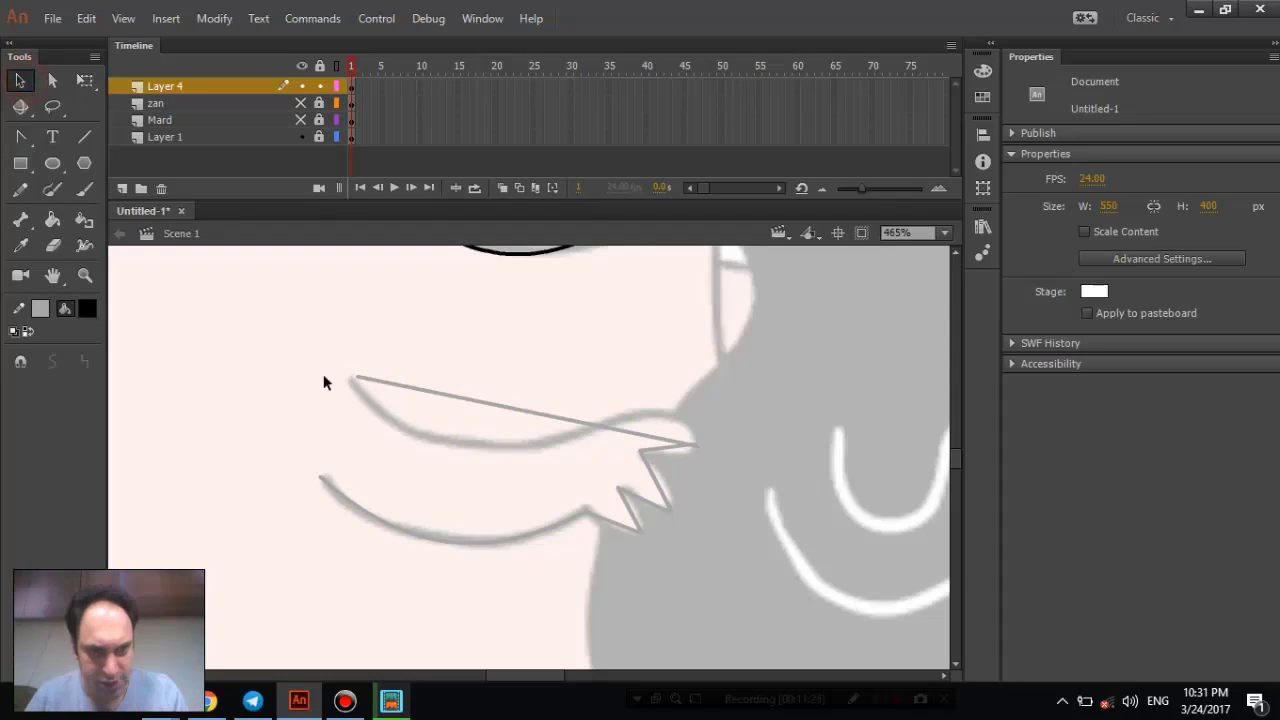
{"action": "mouse_move", "coordinate": [231, 345]}
{"action": "left_mouse_down"}
{"action": "mouse_move", "coordinate": [423, 383]}
{"action": "mouse_move", "coordinate": [752, 611]}
{"action": "left_mouse_up"}
{"action": "left_click", "coordinate": [752, 619]}
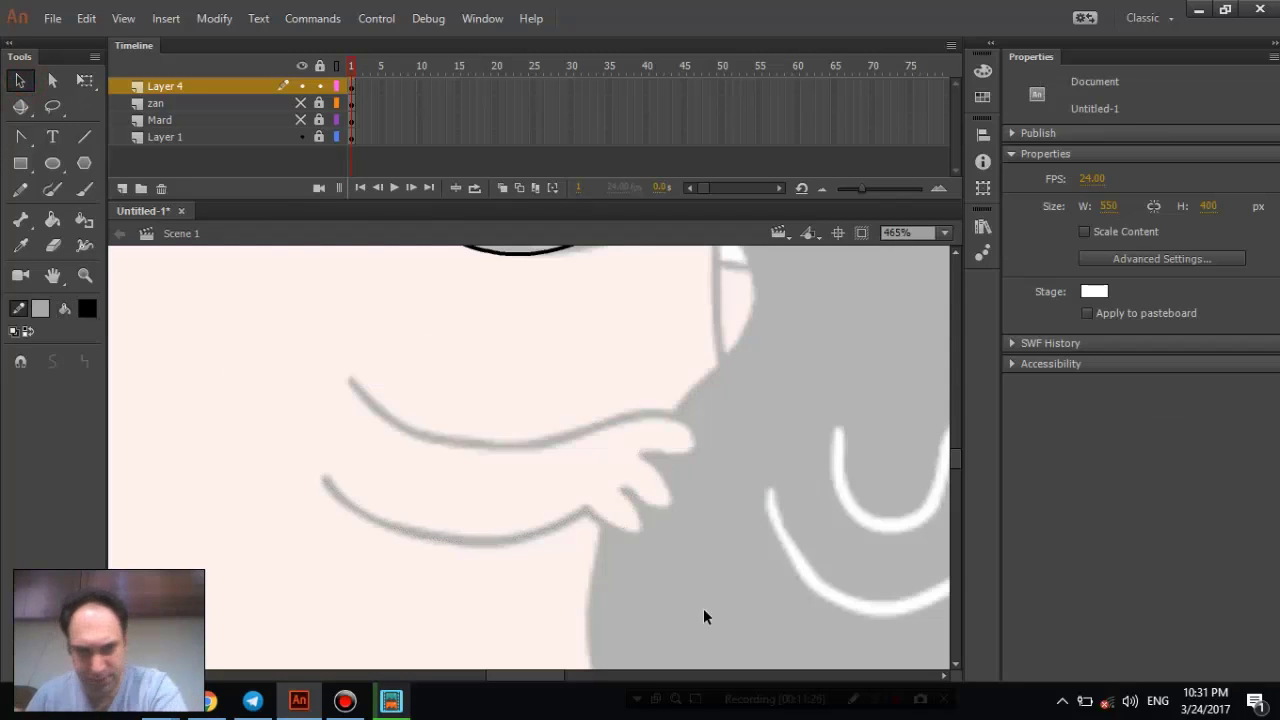
- Redraw the front arm as connected straight gray lines of stroke 1, running from the upper edge around the fingers to the lower edge
{"action": "left_click", "coordinate": [85, 137]}
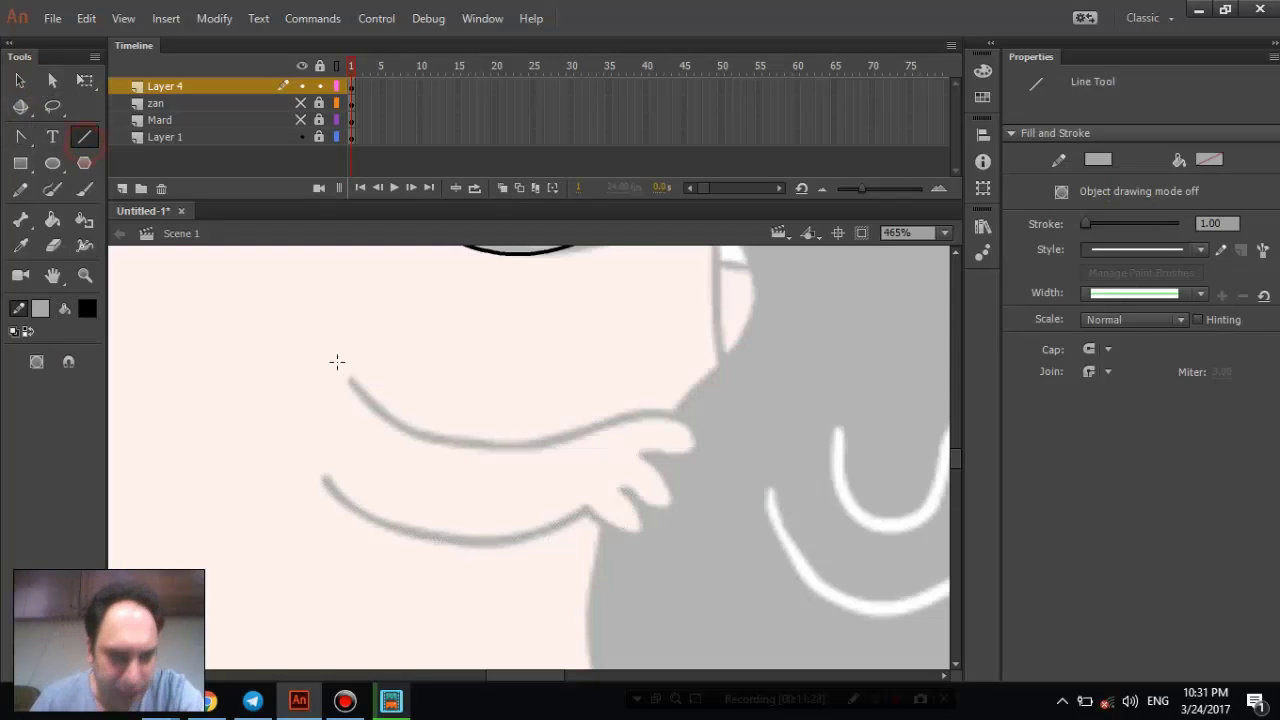
{"action": "mouse_move", "coordinate": [351, 381]}
{"action": "left_mouse_down"}
{"action": "mouse_move", "coordinate": [677, 411]}
{"action": "mouse_move", "coordinate": [700, 437]}
{"action": "mouse_move", "coordinate": [641, 458]}
{"action": "mouse_move", "coordinate": [674, 512]}
{"action": "mouse_move", "coordinate": [634, 514]}
{"action": "mouse_move", "coordinate": [640, 530]}
{"action": "mouse_move", "coordinate": [580, 500]}
{"action": "mouse_move", "coordinate": [586, 510]}
{"action": "mouse_move", "coordinate": [543, 509]}
{"action": "mouse_move", "coordinate": [323, 478]}
{"action": "left_mouse_up"}
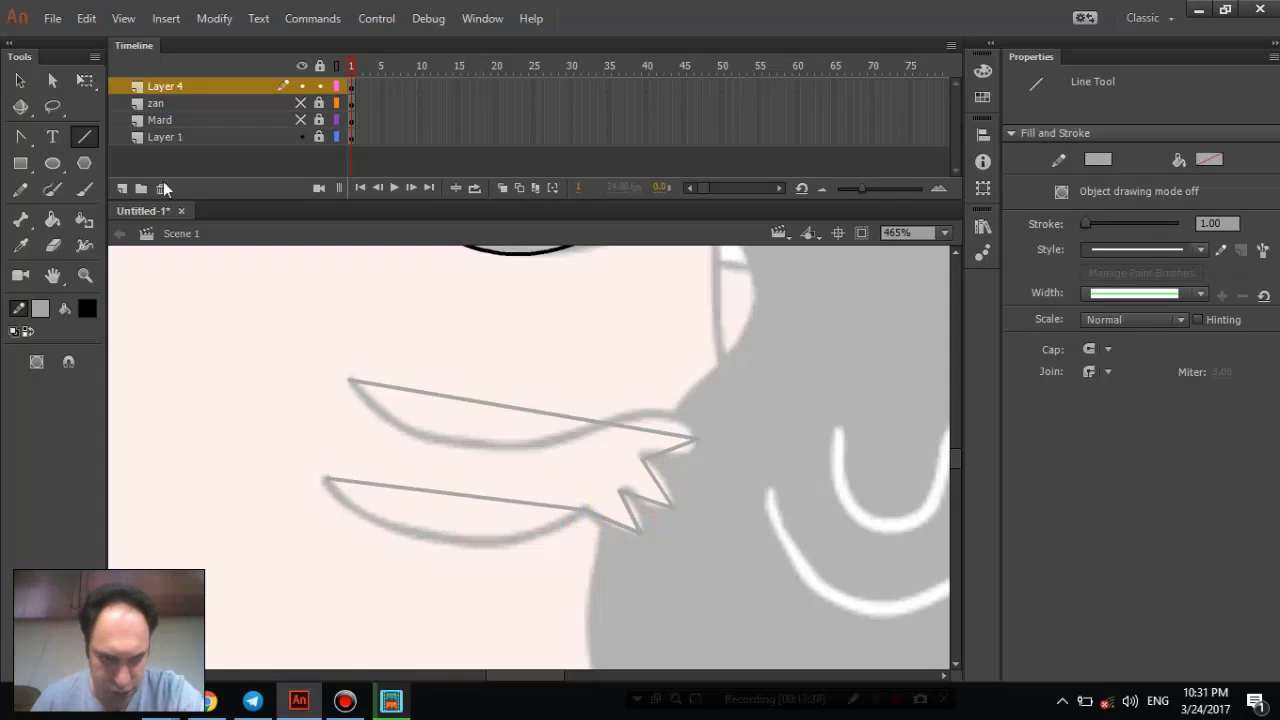
- Bend the arm's lower line downward and round the finger lines to match the reference hand
{"action": "left_click", "coordinate": [21, 85]}
{"action": "left_click_drag", "start_coordinate": [472, 495], "coordinate": [464, 544]}
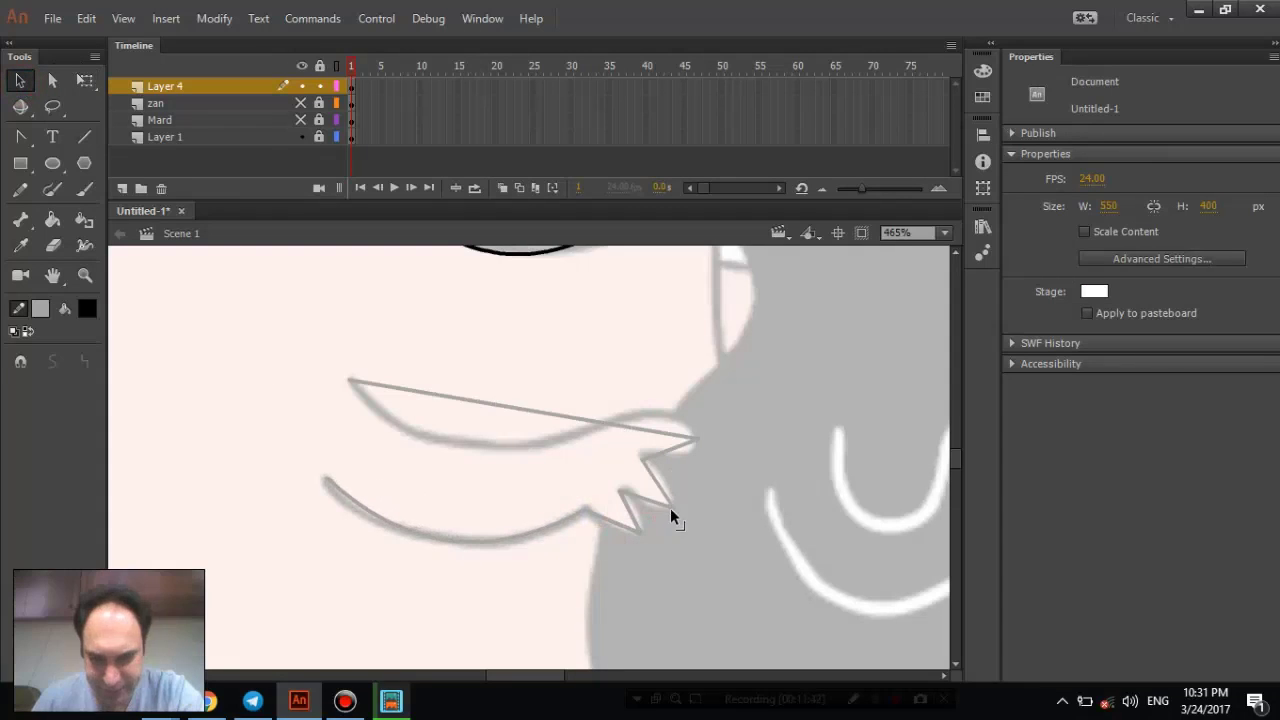
{"action": "mouse_move", "coordinate": [634, 517]}
{"action": "left_mouse_down"}
{"action": "mouse_move", "coordinate": [646, 517]}
{"action": "mouse_move", "coordinate": [646, 491]}
{"action": "mouse_move", "coordinate": [648, 506]}
{"action": "left_mouse_up"}
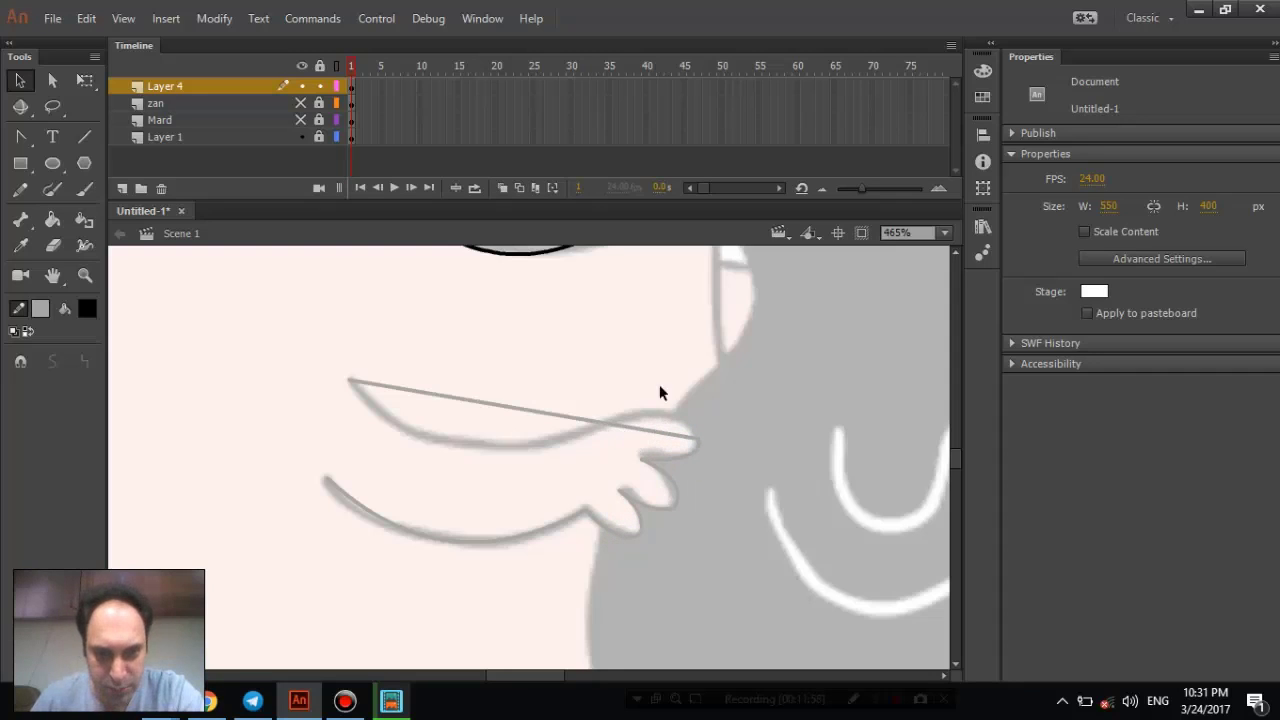
- Convert the upper line's fingertip anchor to a curve point and adjust its handles to round the fingertip
{"action": "left_click", "coordinate": [52, 82]}
{"action": "left_click", "coordinate": [471, 401]}
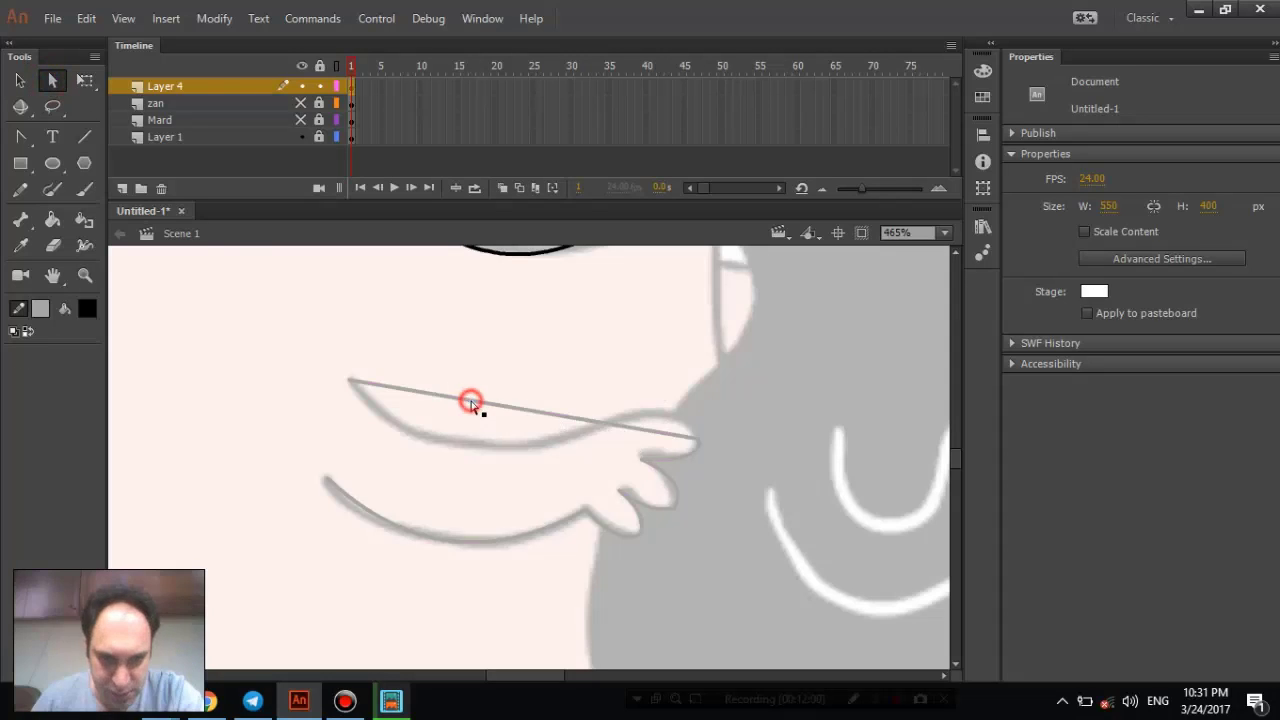
{"action": "left_click", "coordinate": [20, 136]}
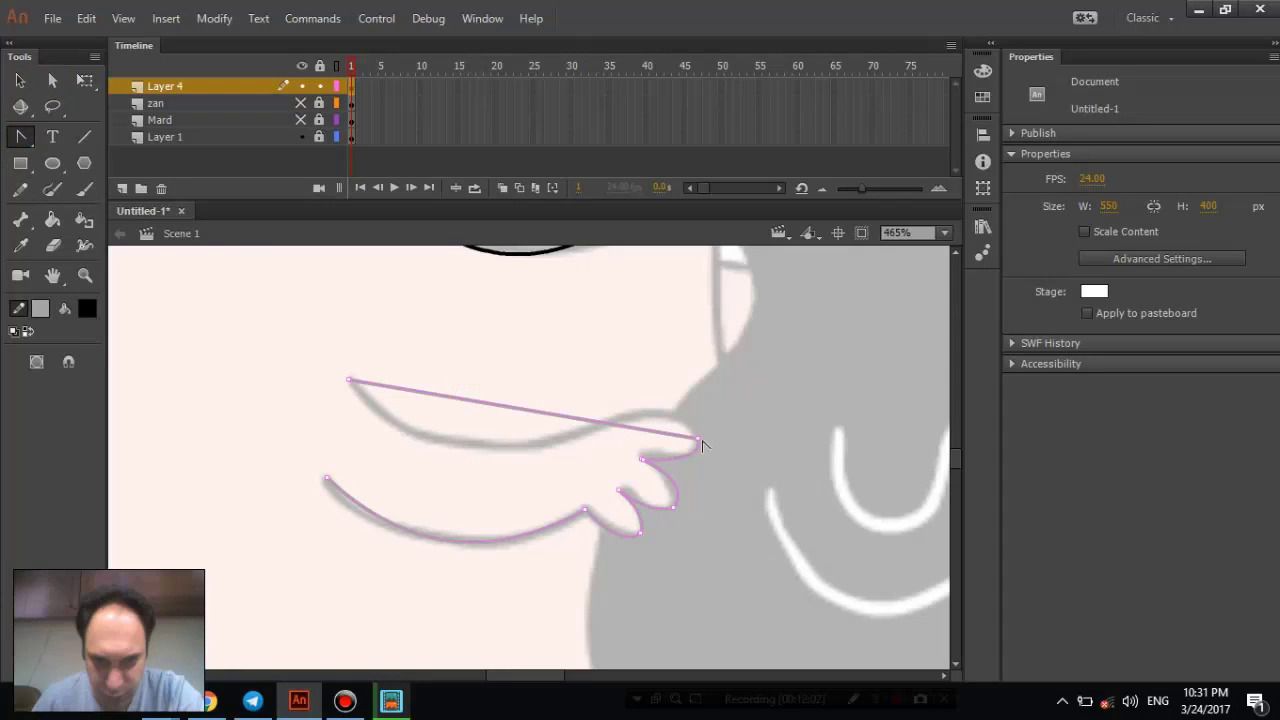
{"action": "left_click_drag", "start_coordinate": [697, 437], "coordinate": [705, 384]}
{"action": "left_click", "coordinate": [690, 492]}
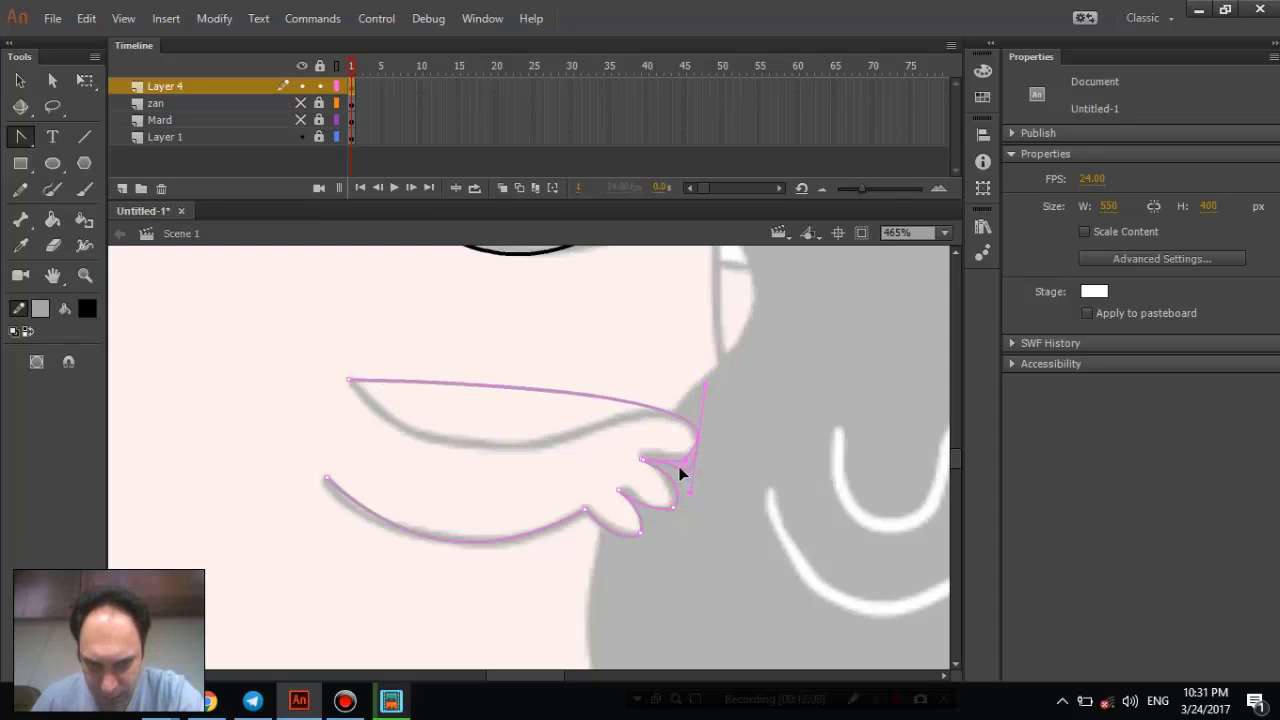
{"action": "left_click", "coordinate": [697, 445]}
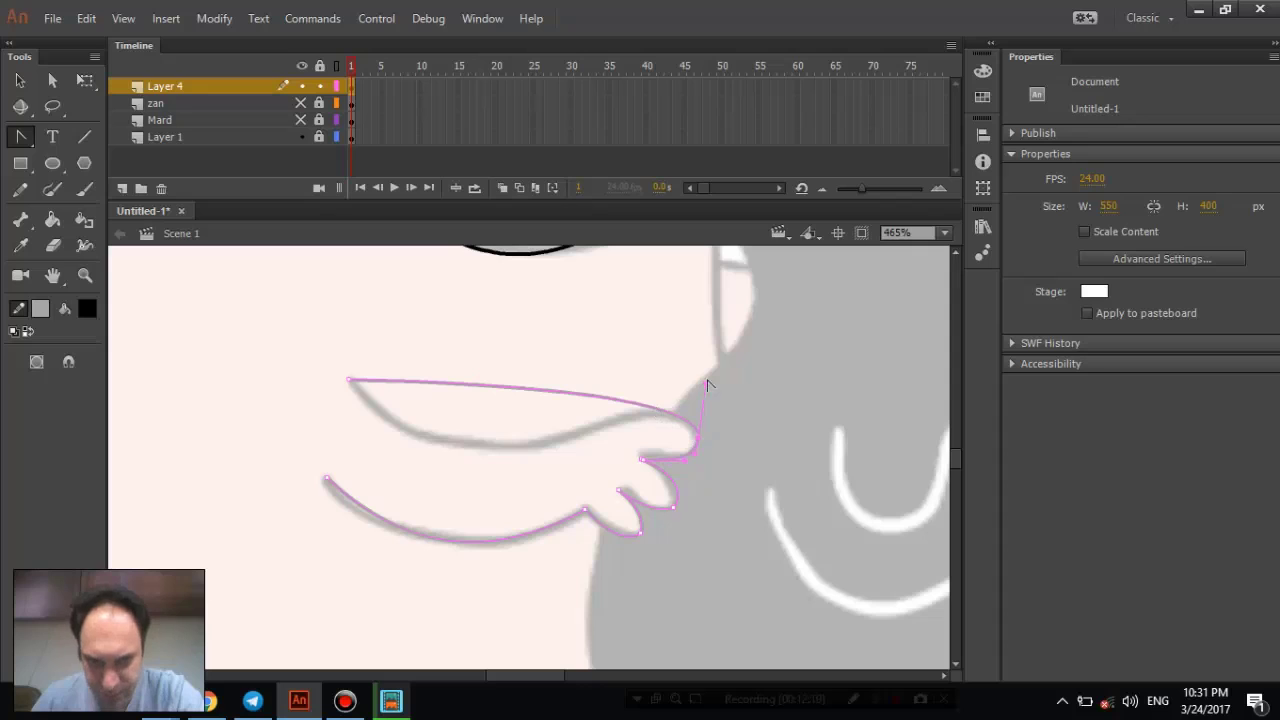
{"action": "mouse_move", "coordinate": [704, 384]}
{"action": "left_mouse_down"}
{"action": "mouse_move", "coordinate": [623, 377]}
{"action": "mouse_move", "coordinate": [657, 364]}
{"action": "mouse_move", "coordinate": [691, 375]}
{"action": "left_mouse_up"}
- Pull a curve handle from the upper line's shoulder end and tune both end handles so the line follows the reference arm
{"action": "left_click", "coordinate": [349, 380]}
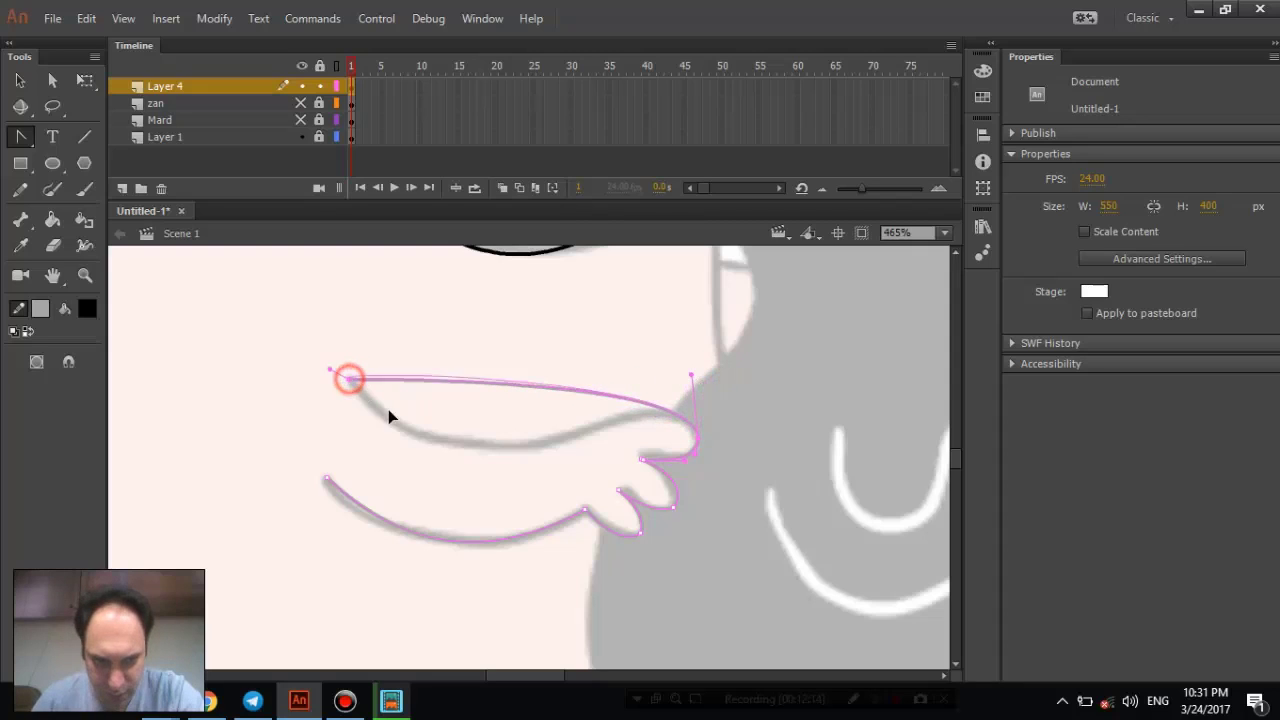
{"action": "left_click", "coordinate": [326, 478]}
{"action": "key", "text": "ctrl+z"}
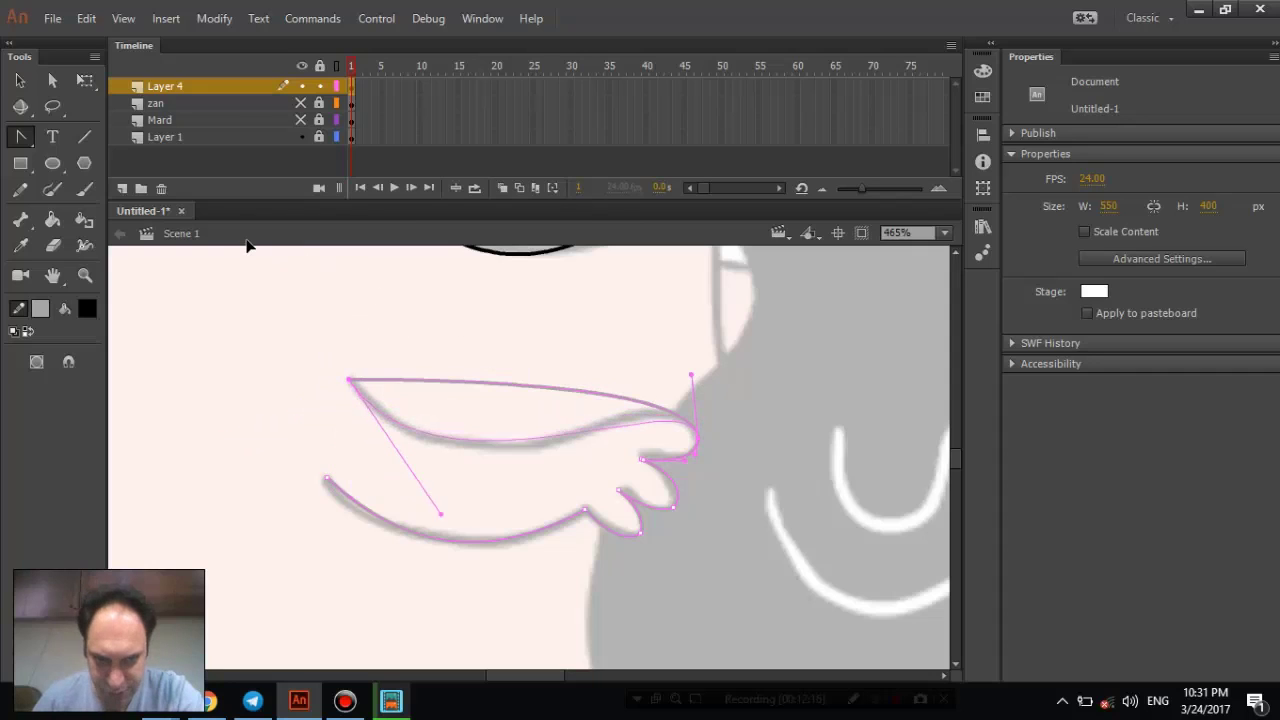
{"action": "key", "text": "ctrl+z"}
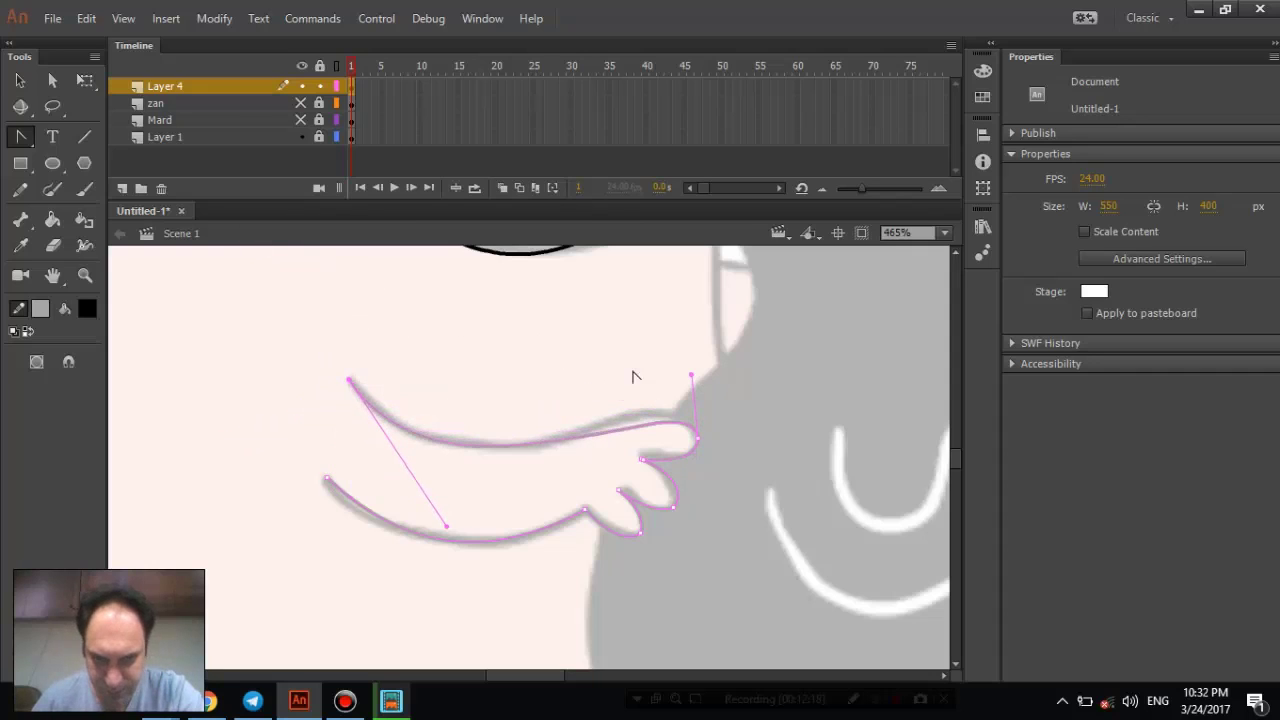
{"action": "left_click_drag", "start_coordinate": [702, 377], "coordinate": [670, 351]}
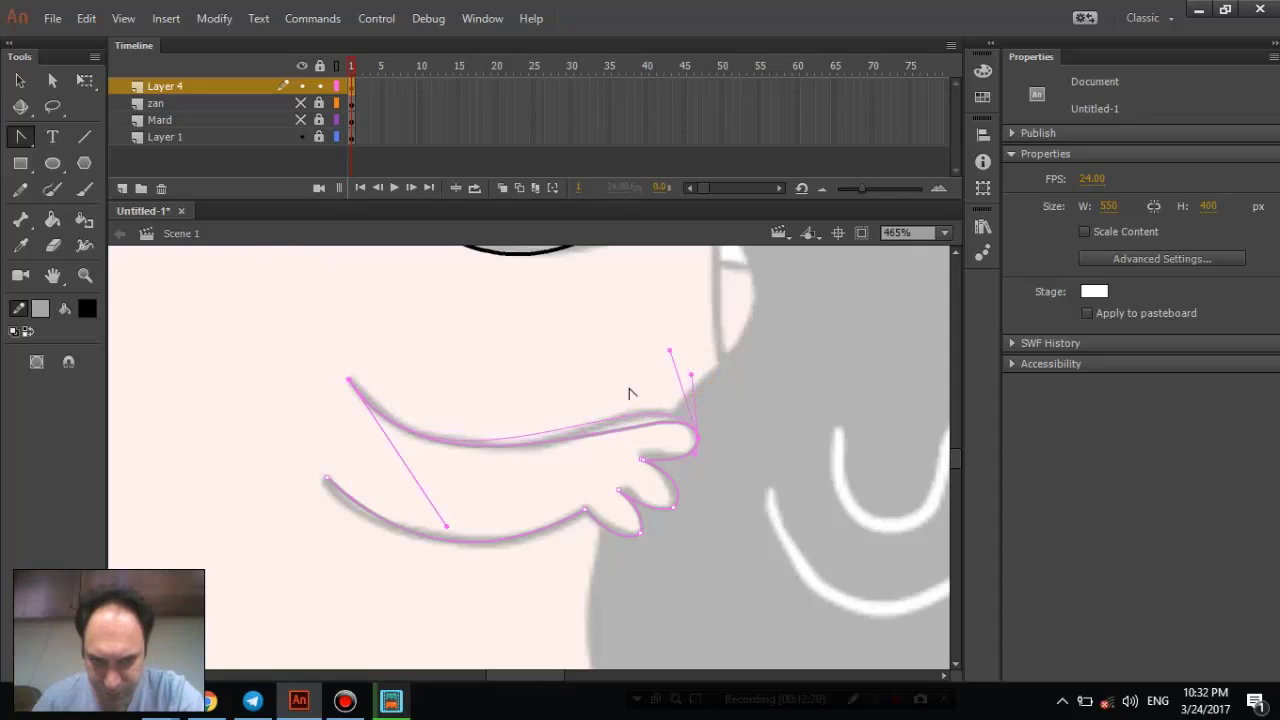
{"action": "left_click_drag", "start_coordinate": [448, 528], "coordinate": [456, 549]}
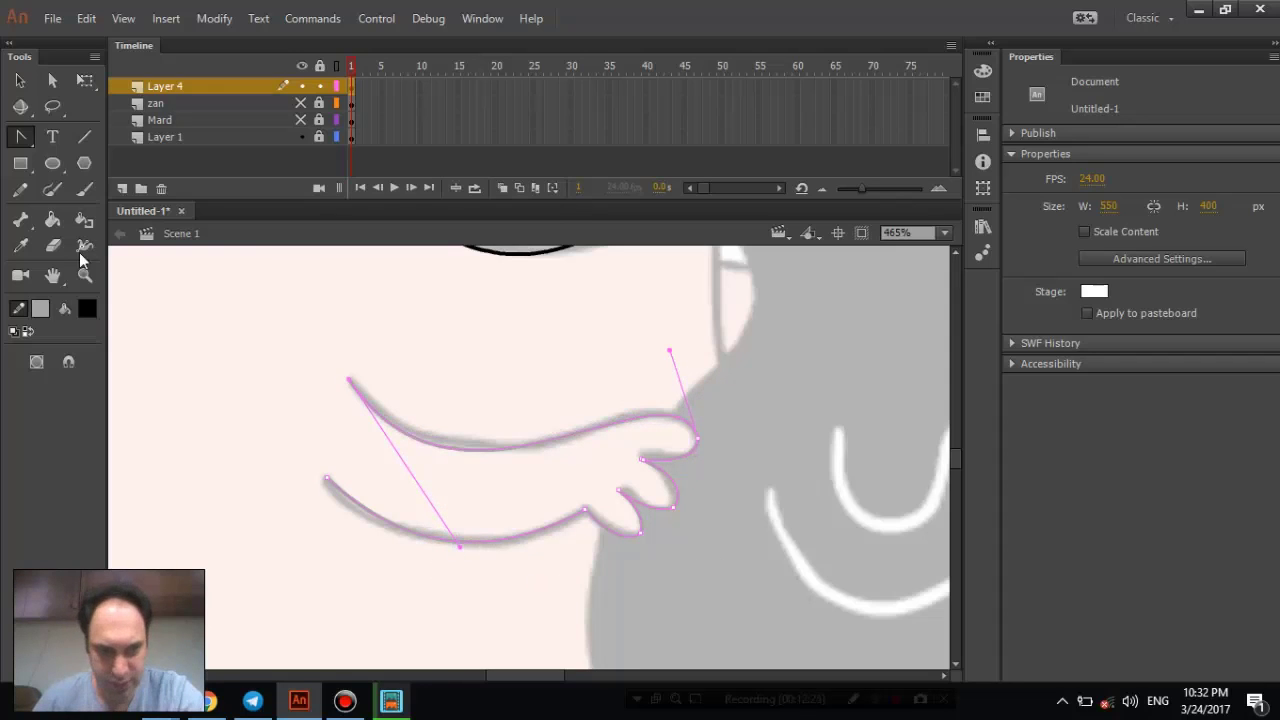
- Change the stroke color of the entire front arm outline to black and deselect it
{"action": "left_click", "coordinate": [21, 81]}
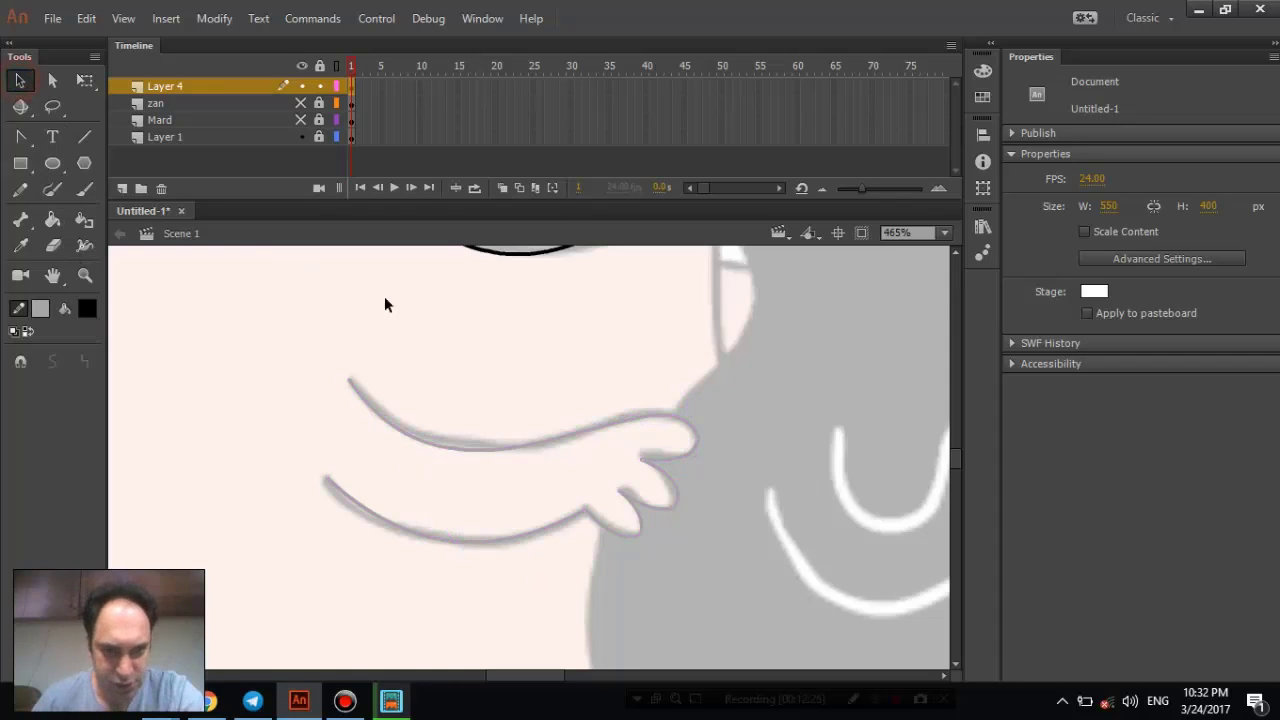
{"action": "left_click", "coordinate": [412, 436]}
{"action": "left_click_drag", "start_coordinate": [323, 336], "coordinate": [705, 597]}
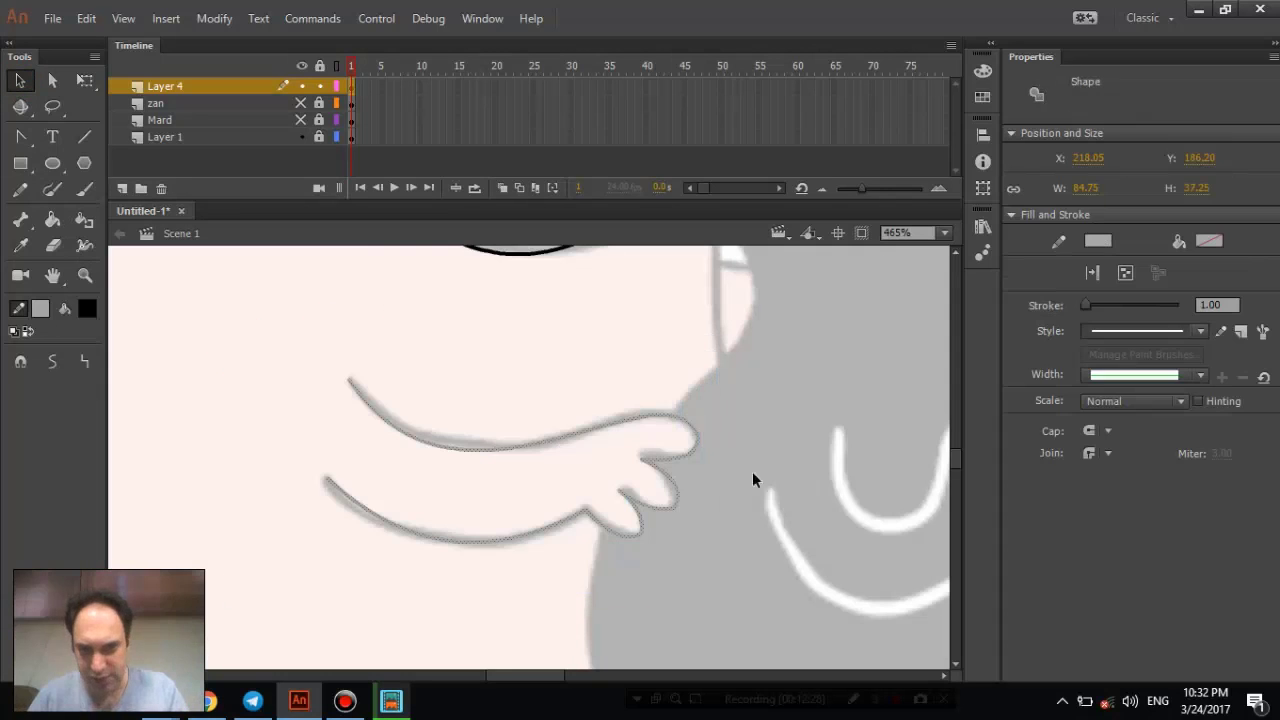
{"action": "left_click", "coordinate": [1102, 242]}
{"action": "left_click", "coordinate": [821, 299]}
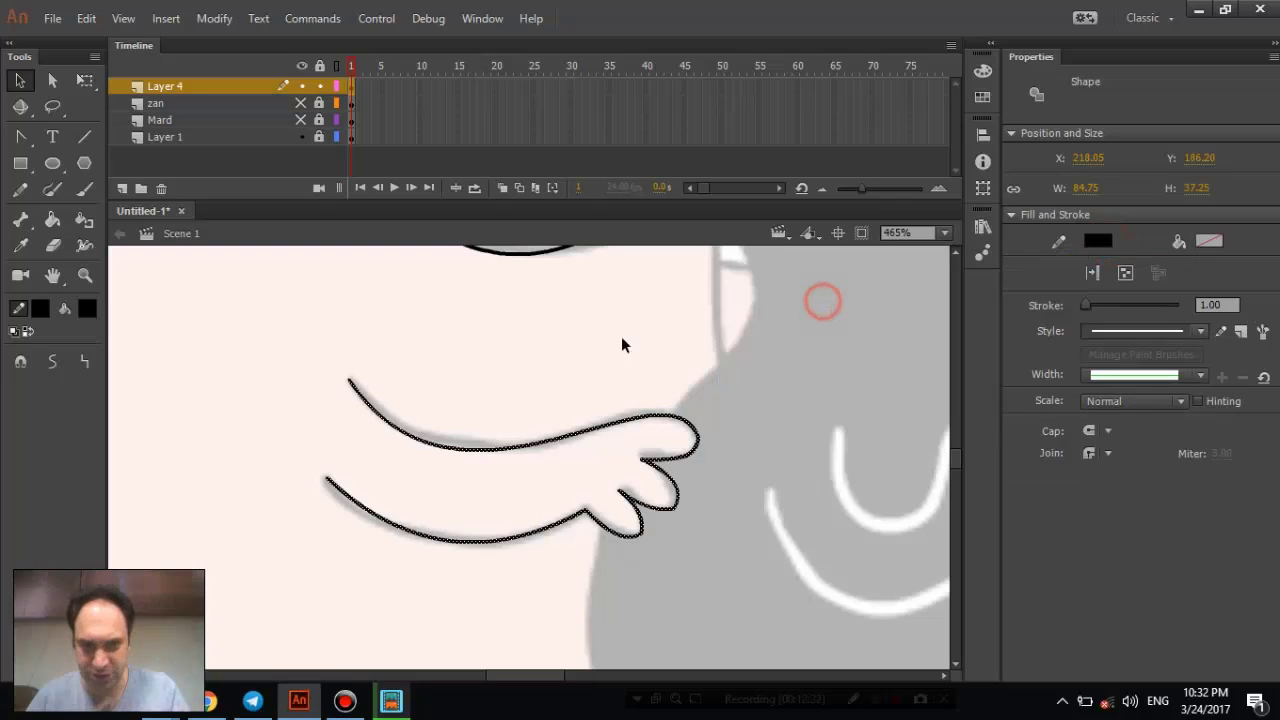
{"action": "left_click", "coordinate": [573, 339]}
{"action": "key", "text": "ctrl+2"}
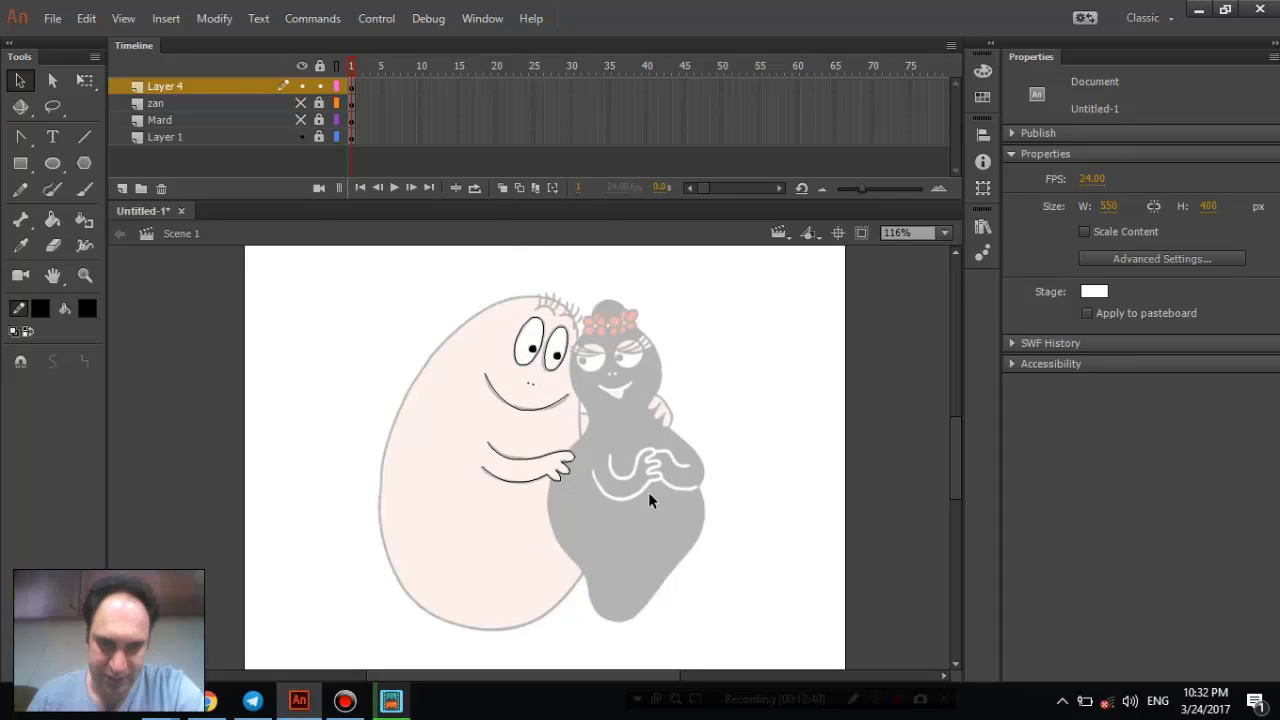
{"action": "left_click", "coordinate": [344, 701]}
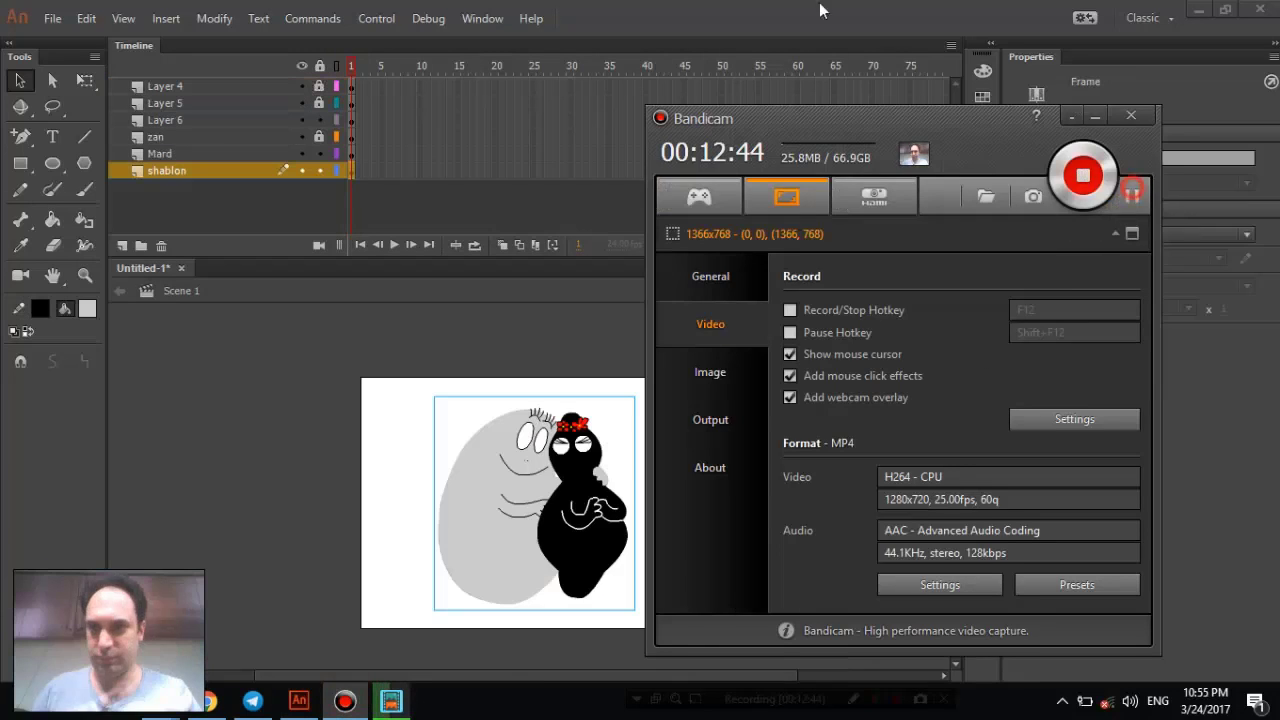
- Return to Animate, reduce the height of the timeline area and hide the shablon reference layer
{"action": "left_click", "coordinate": [820, 10]}
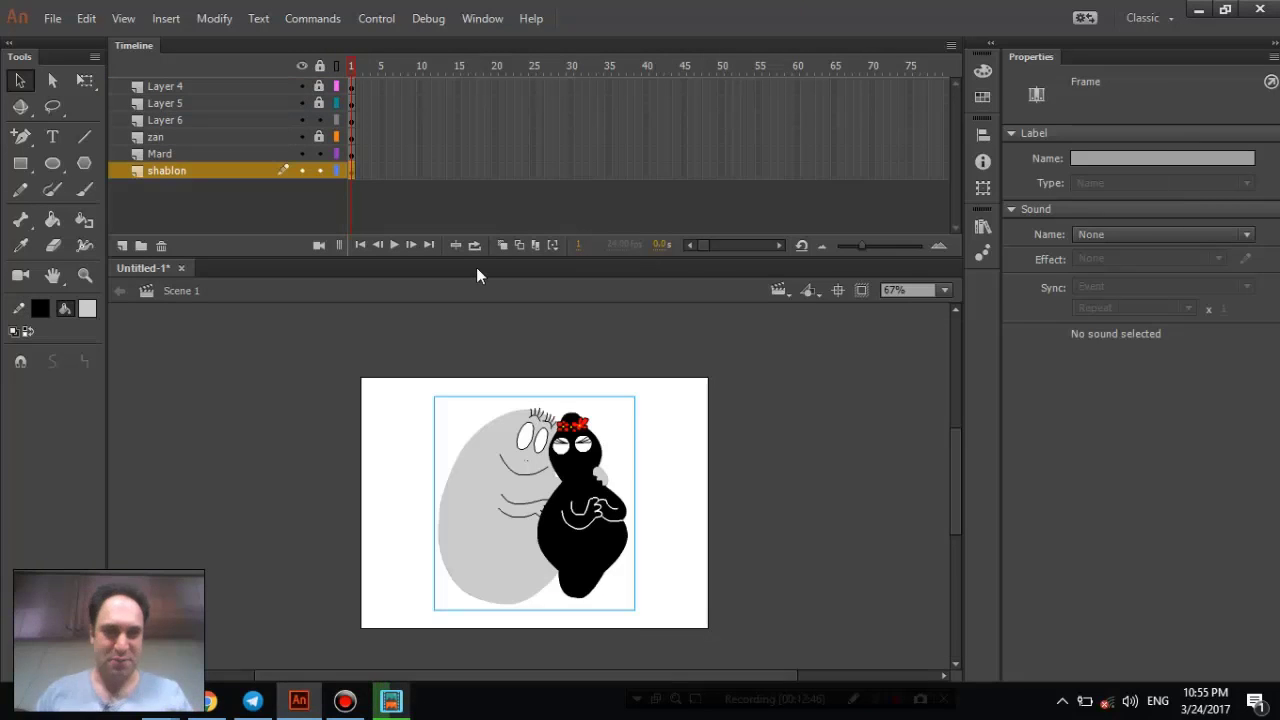
{"action": "left_click_drag", "start_coordinate": [469, 257], "coordinate": [464, 218]}
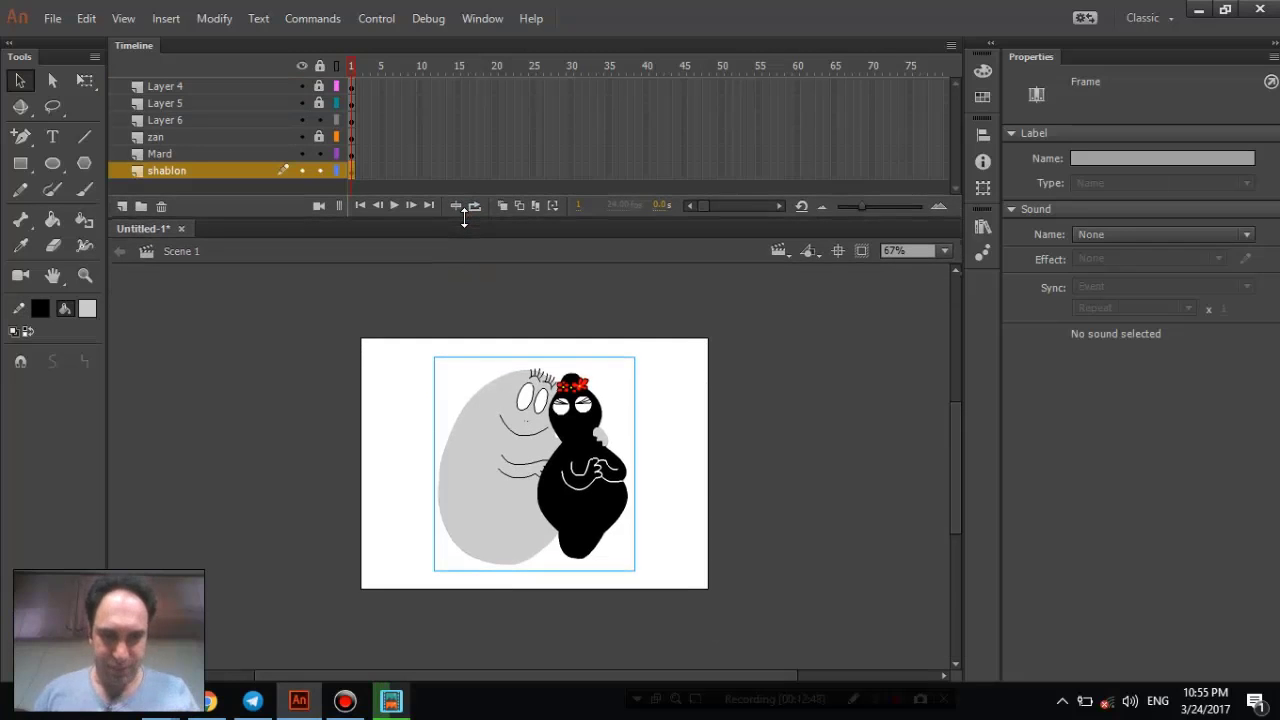
{"action": "key", "text": "ctrl+equal"}
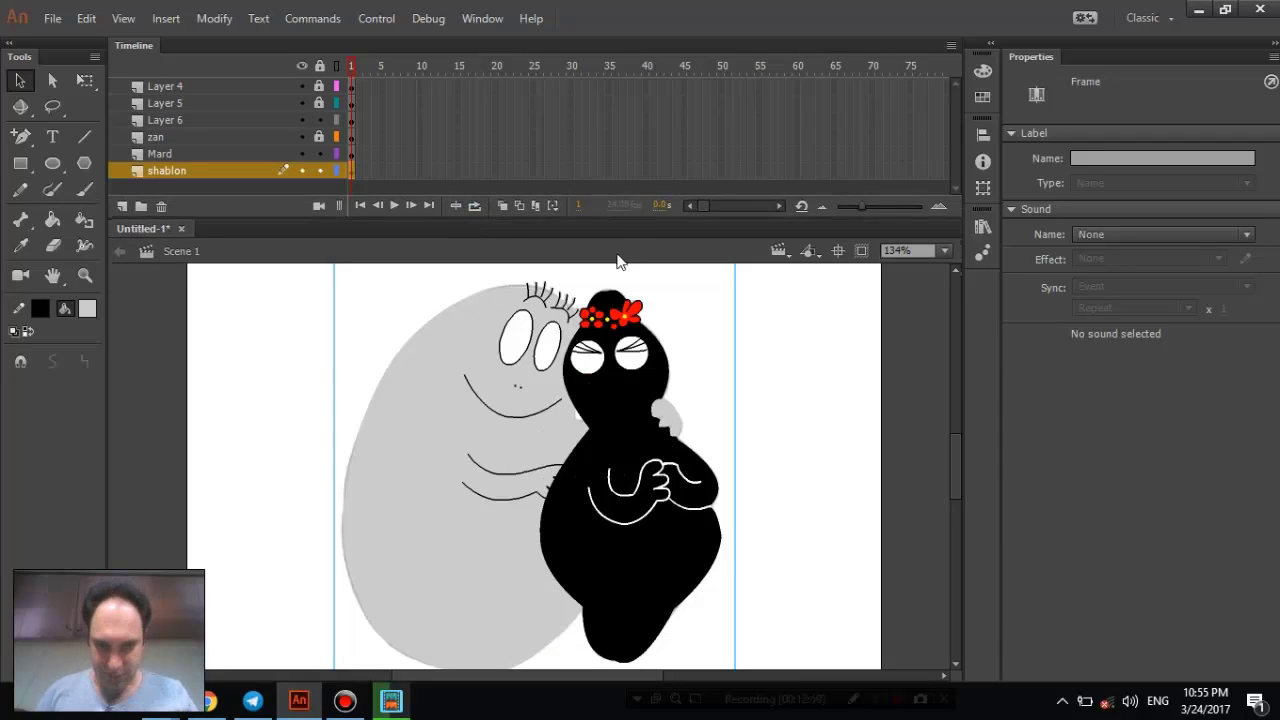
{"action": "scroll", "coordinate": [958, 448], "scroll_direction": "down", "scroll_amount": 1}
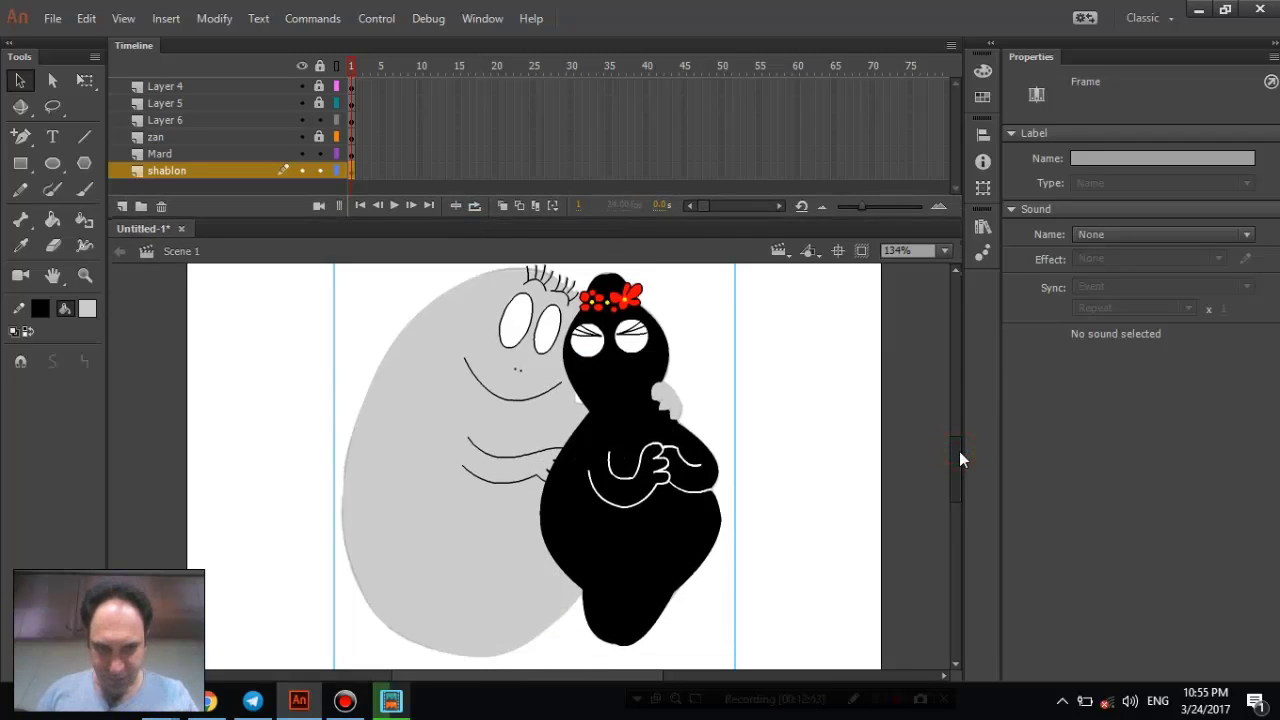
{"action": "left_click", "coordinate": [300, 171]}
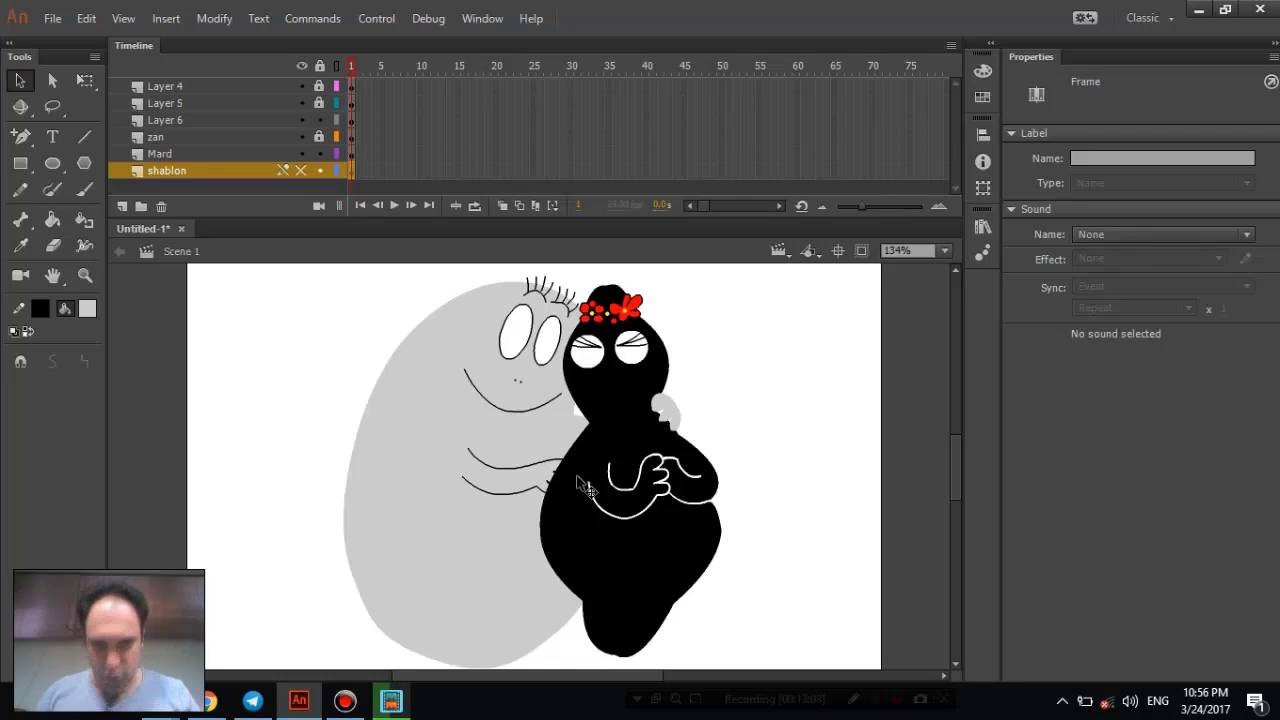
- Check which artwork the Mard layer and Layer 6 hold, and rename Layer 6, the small gray hand's layer, as "daste mar"
{"action": "left_click", "coordinate": [244, 153]}
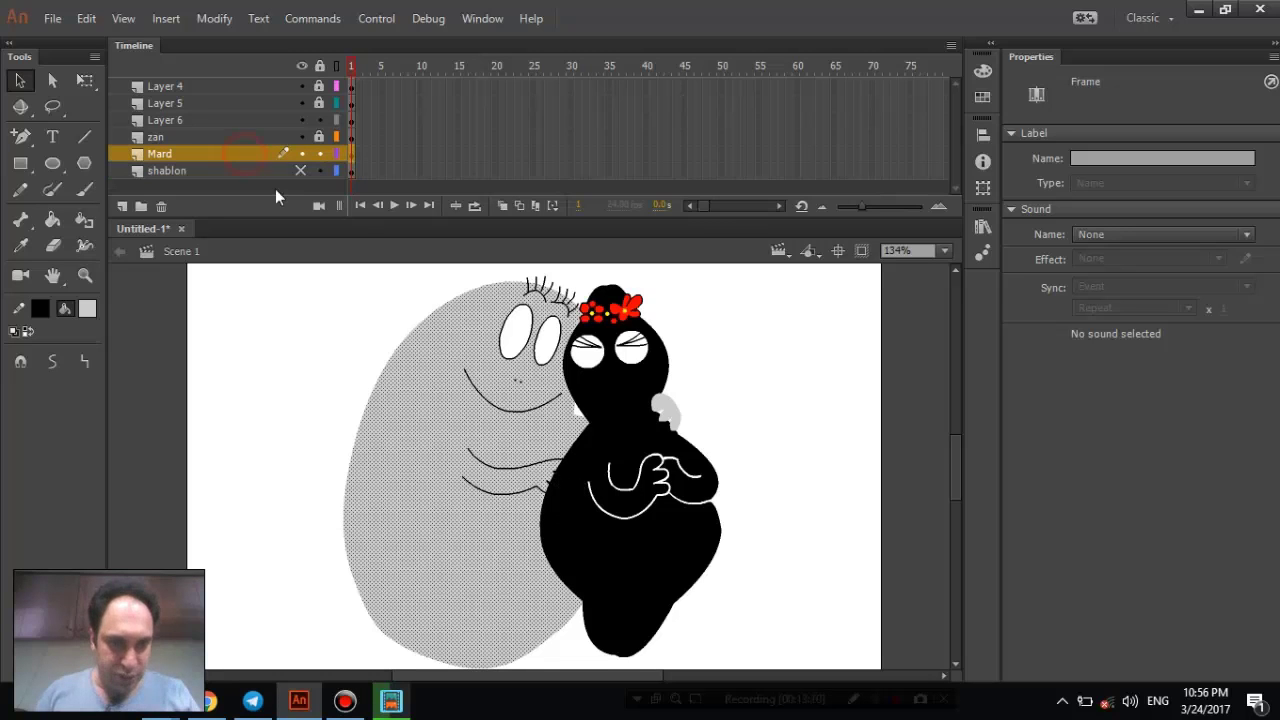
{"action": "left_click", "coordinate": [523, 471]}
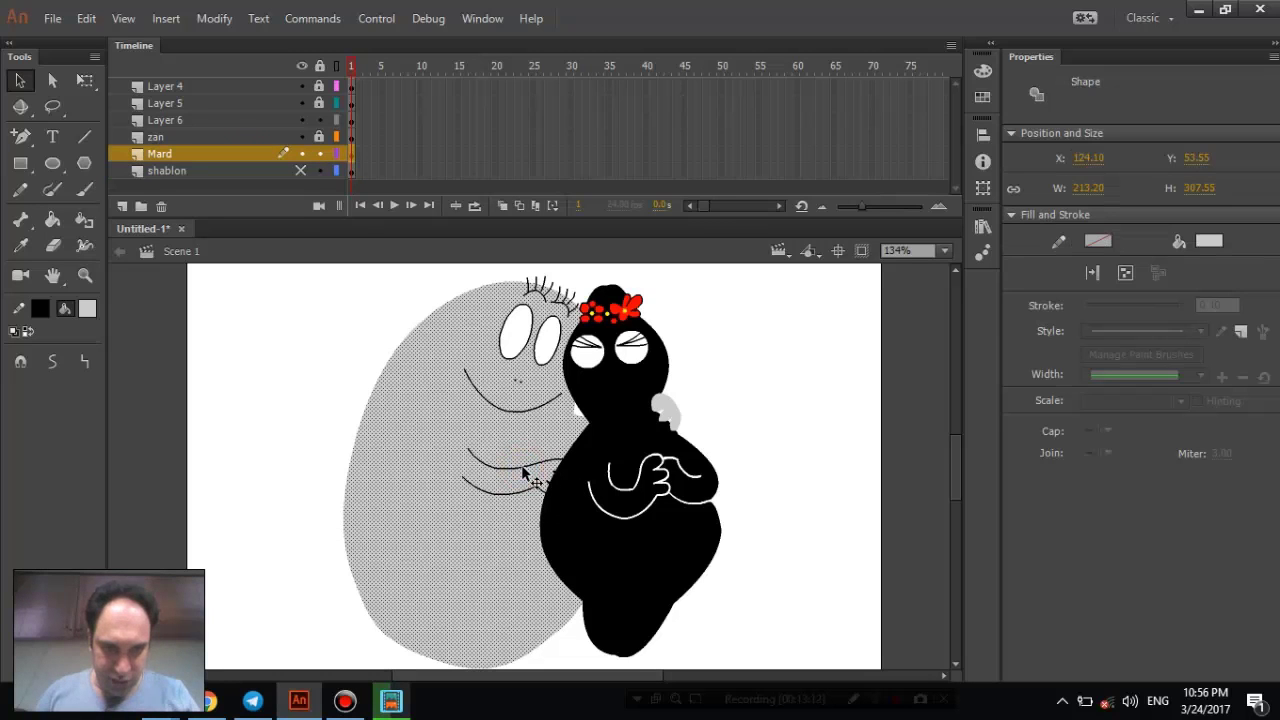
{"action": "left_click", "coordinate": [208, 103]}
{"action": "left_click", "coordinate": [208, 120]}
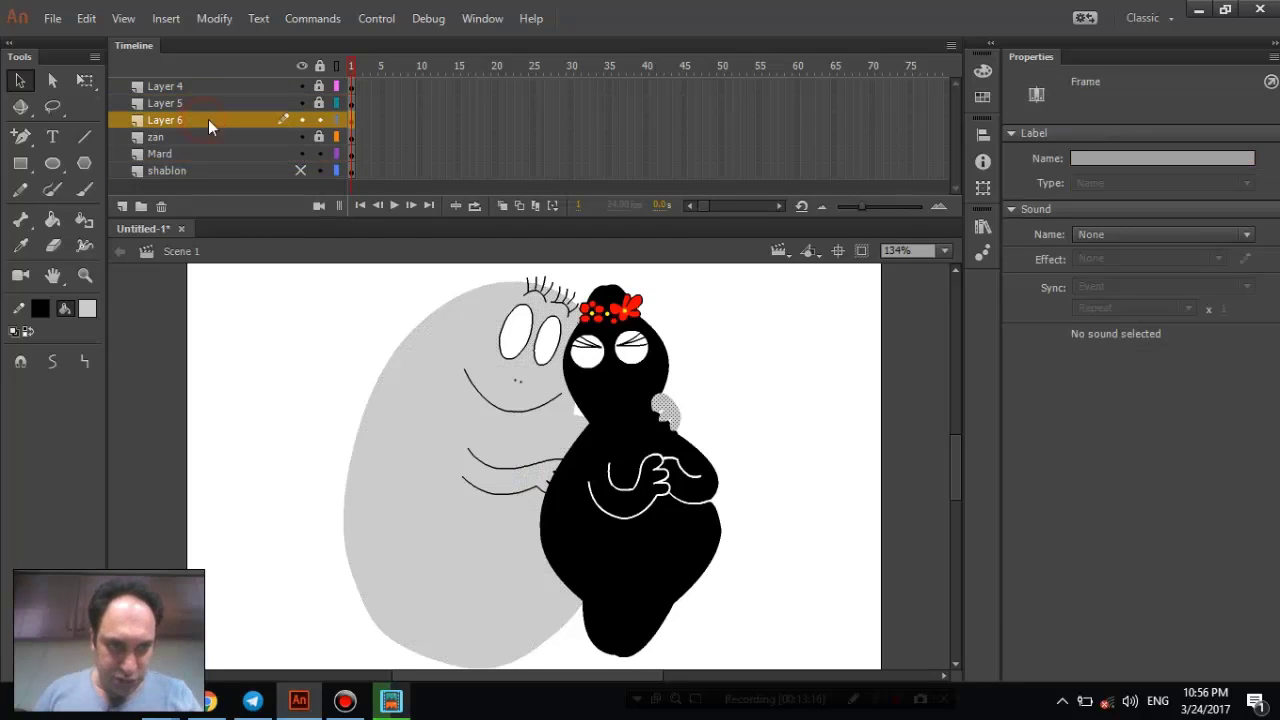
{"action": "left_click", "coordinate": [302, 121]}
{"action": "left_click", "coordinate": [302, 121]}
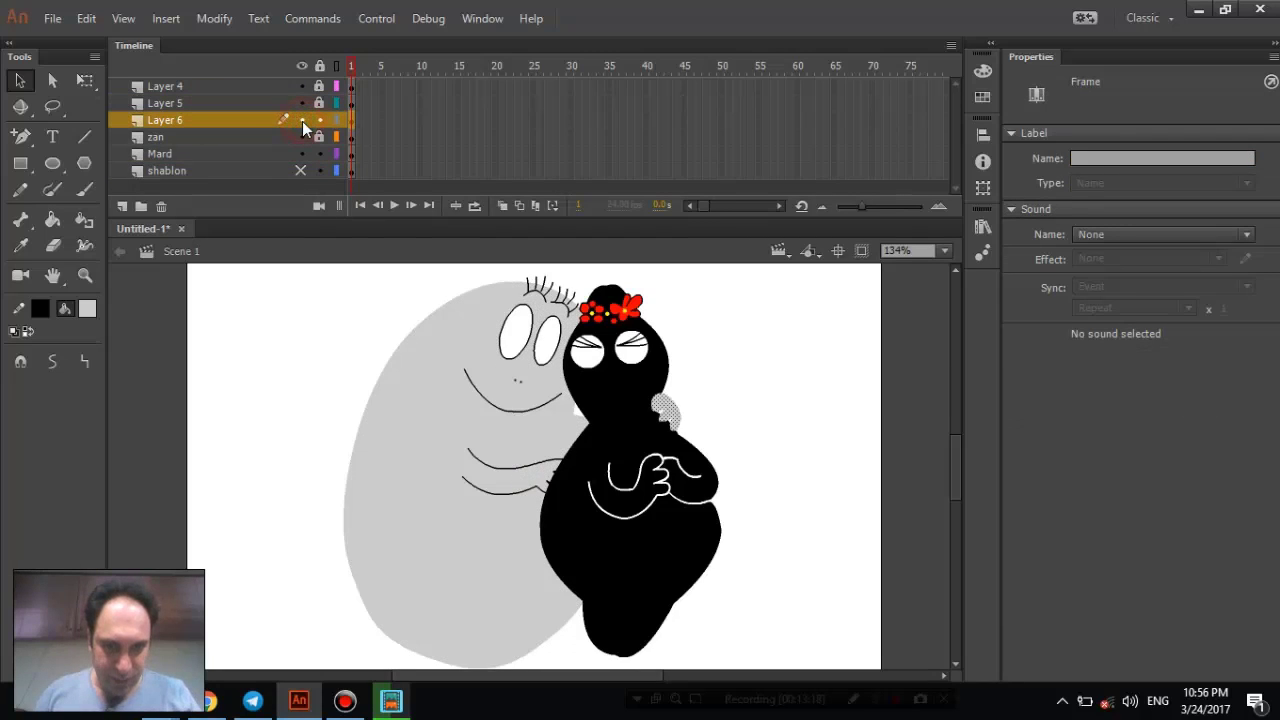
{"action": "double_click", "coordinate": [185, 122]}
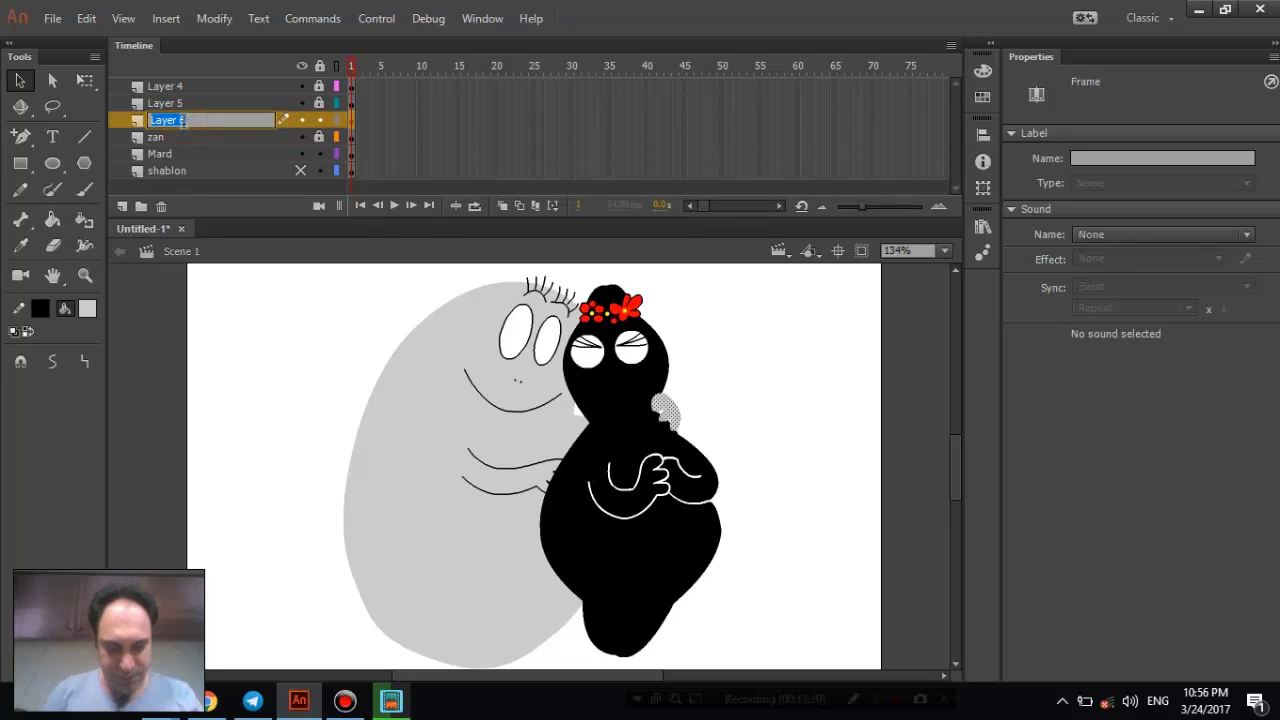
{"action": "type", "text": "daste mar"}
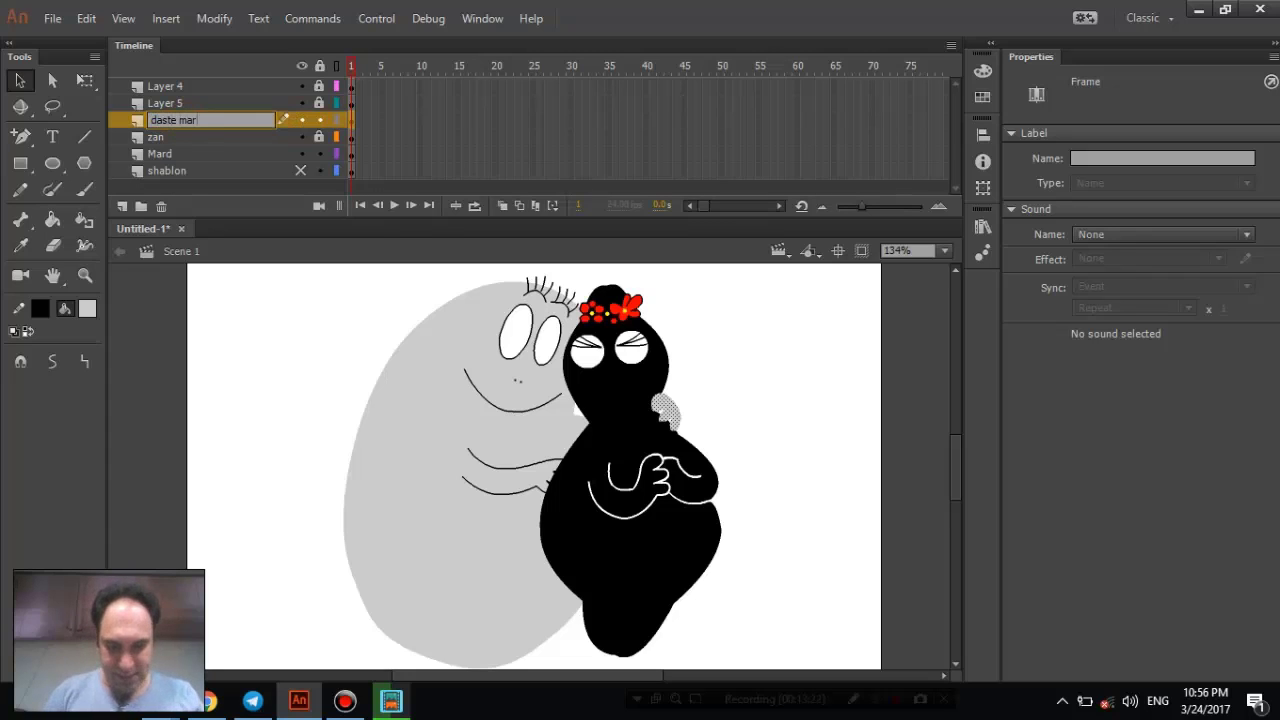
- Name the layer directly above zan "daste mard", and rename Layer 5 as "dar morede zan"
{"action": "type", "text": "d"}
{"action": "key", "text": "Return"}
{"action": "left_click", "coordinate": [240, 105]}
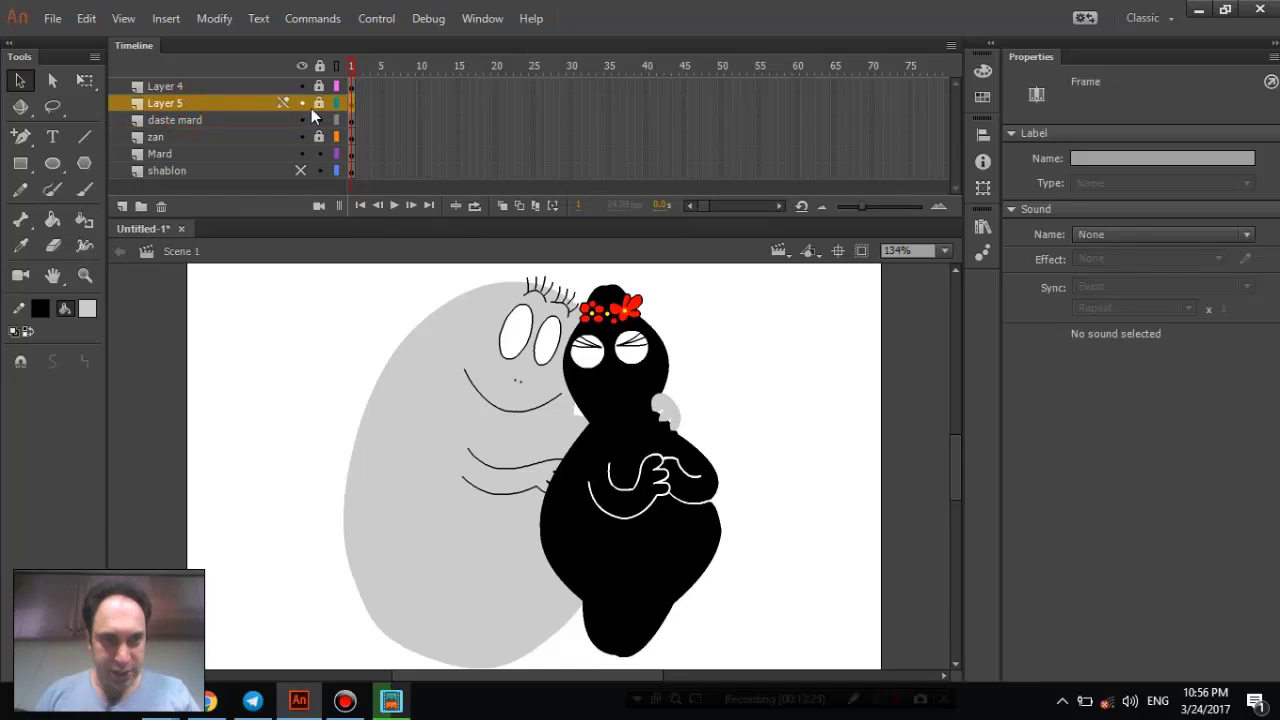
{"action": "left_click", "coordinate": [303, 103]}
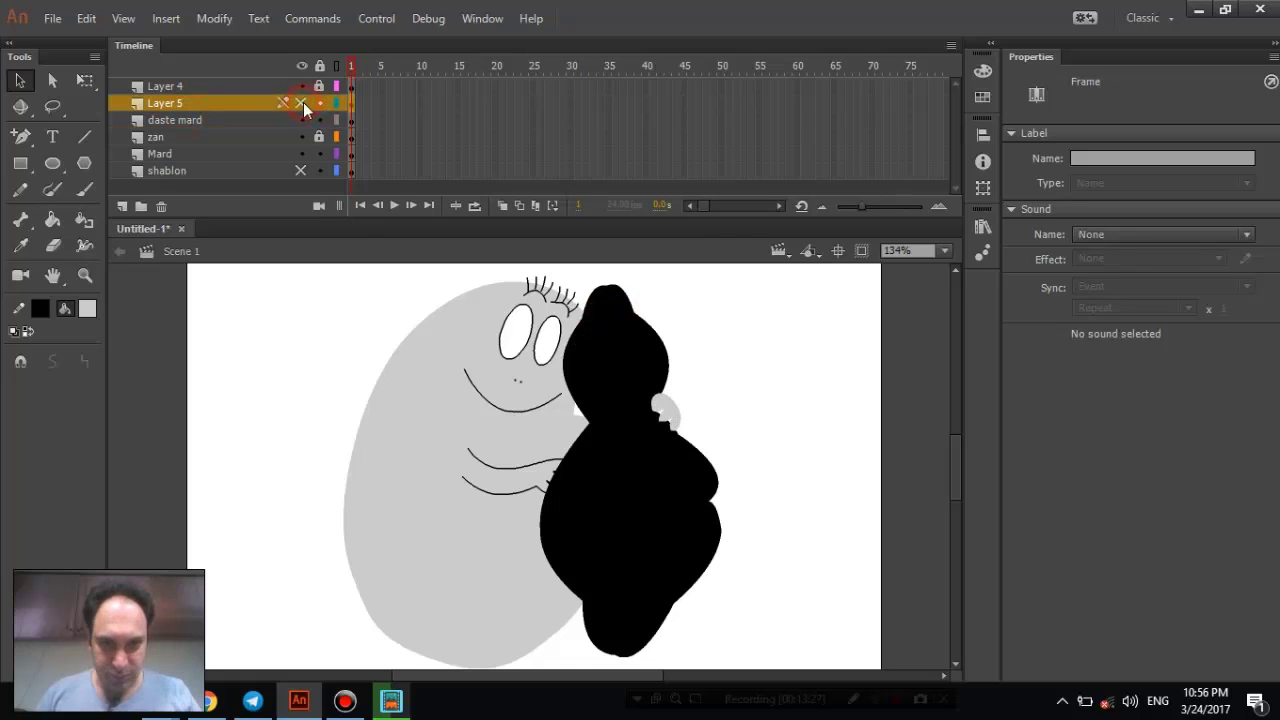
{"action": "left_click", "coordinate": [303, 103]}
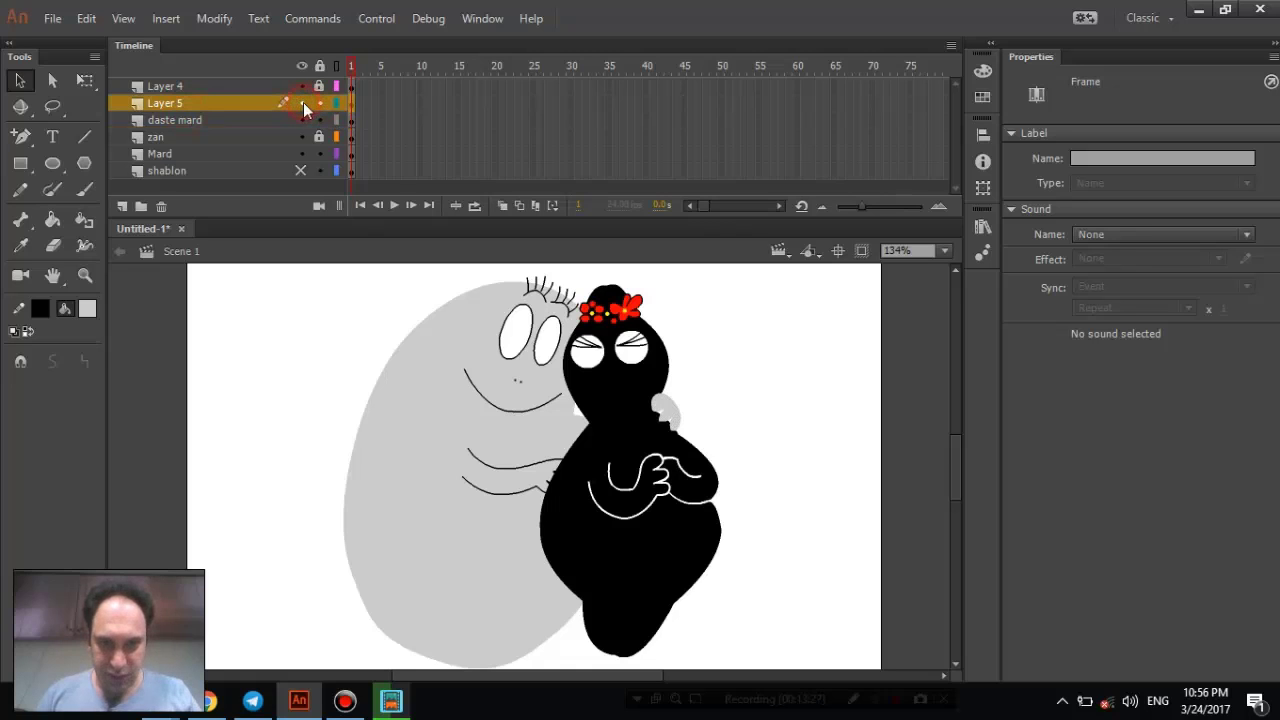
{"action": "double_click", "coordinate": [167, 102]}
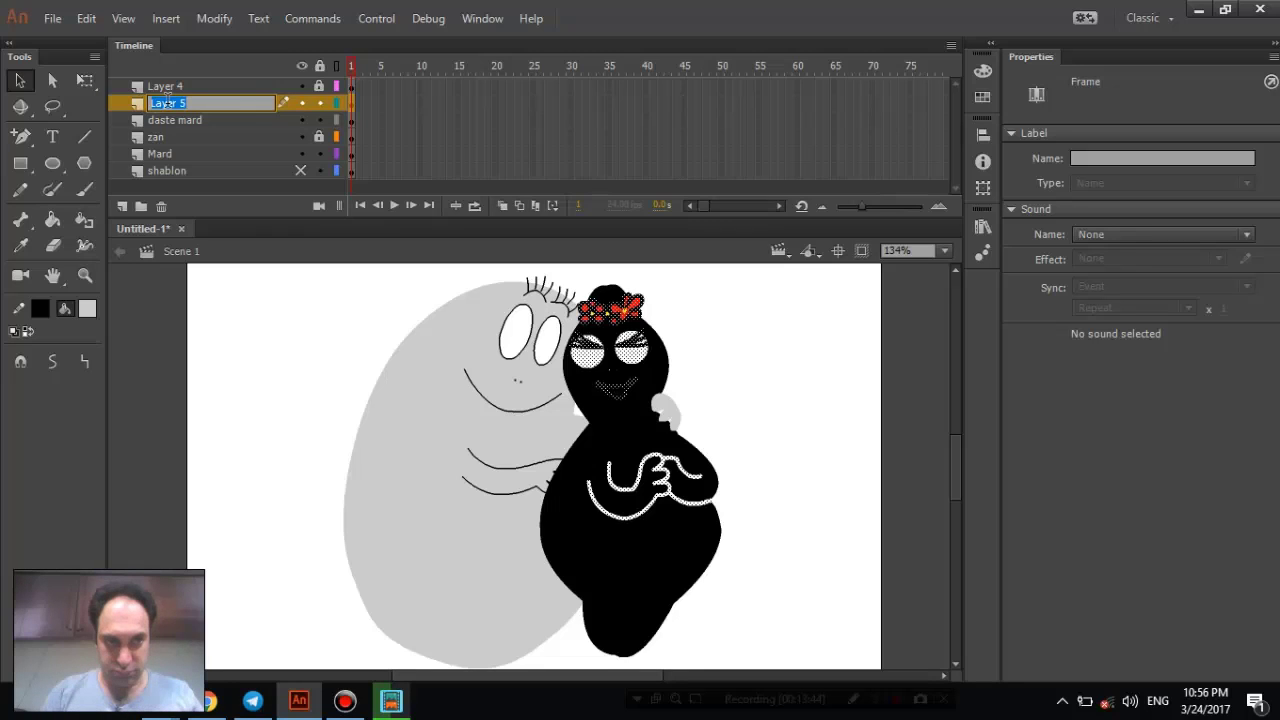
{"action": "type", "text": "dar morede zan"}
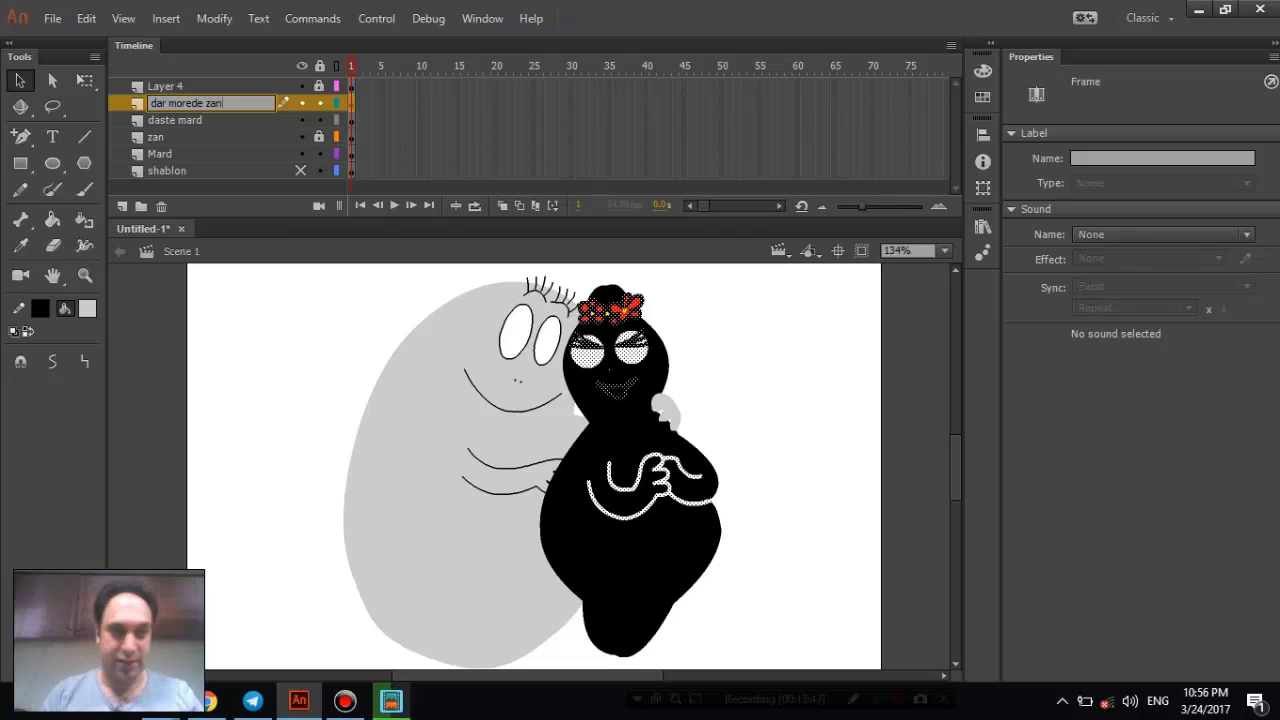
{"action": "key", "text": "Return"}
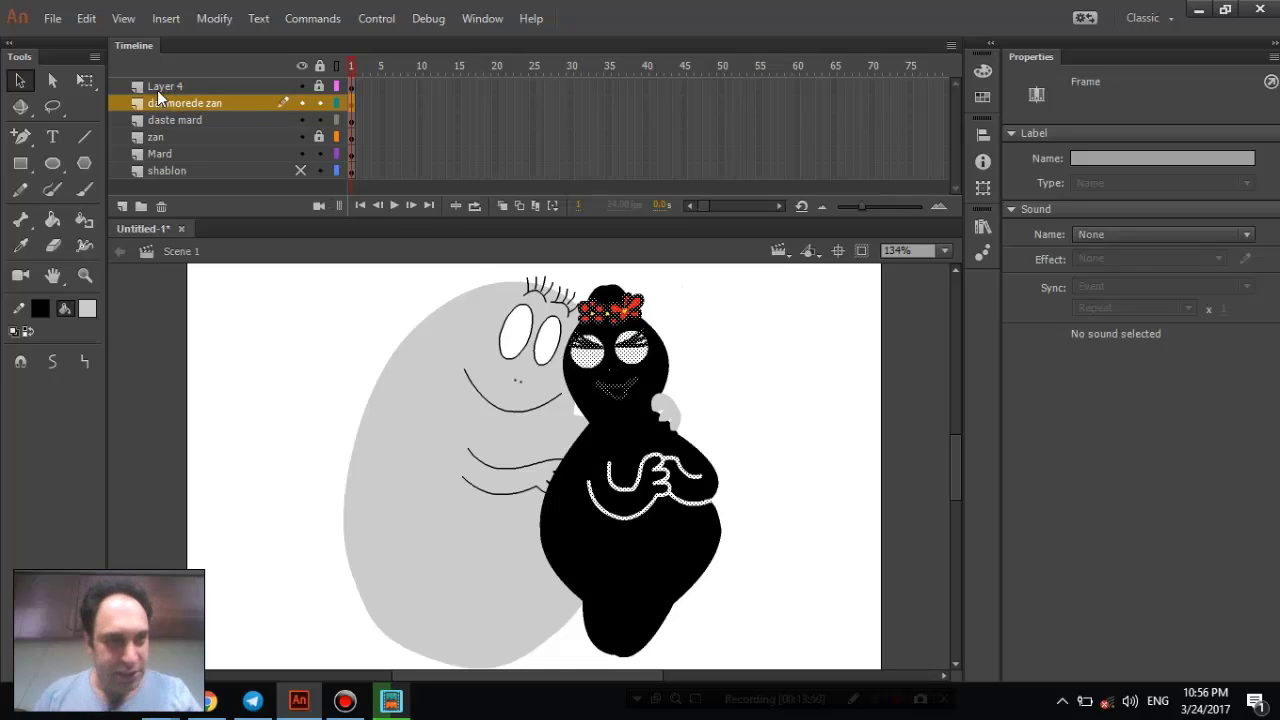
- Unlock Layer 4 and rename it "dar morede mard"
{"action": "left_click", "coordinate": [157, 88]}
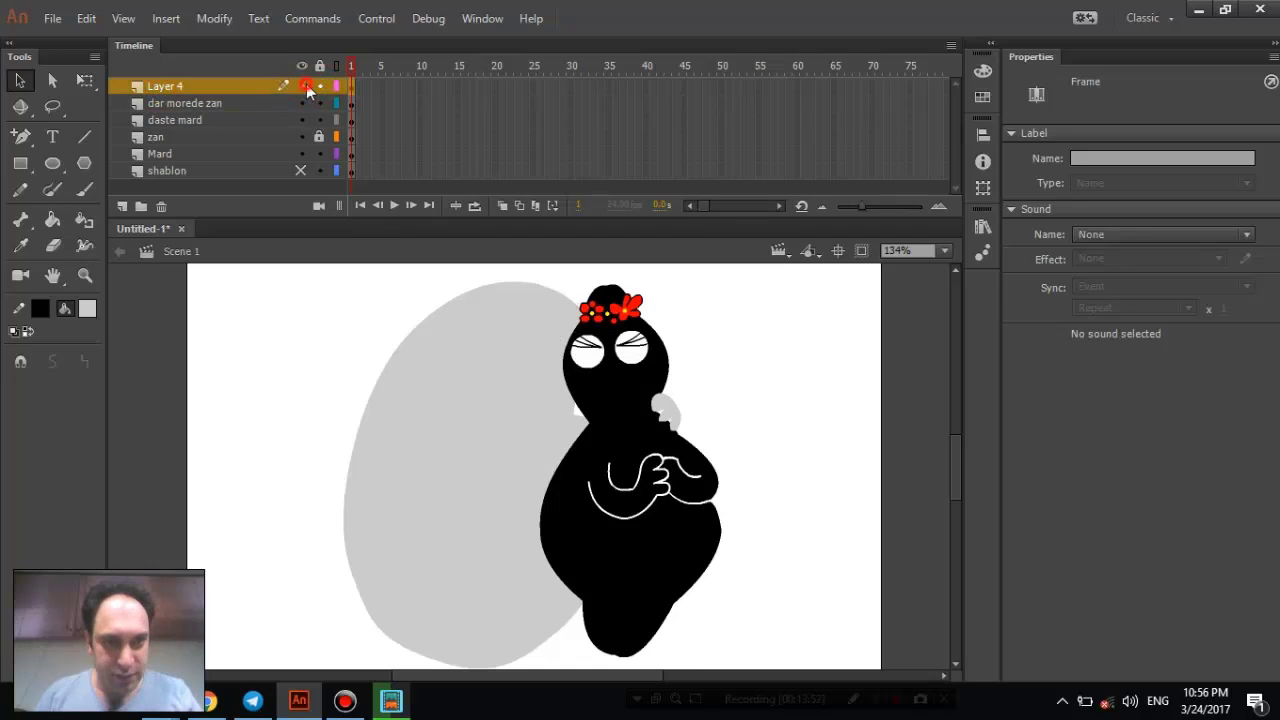
{"action": "left_click", "coordinate": [319, 86]}
{"action": "double_click", "coordinate": [161, 86]}
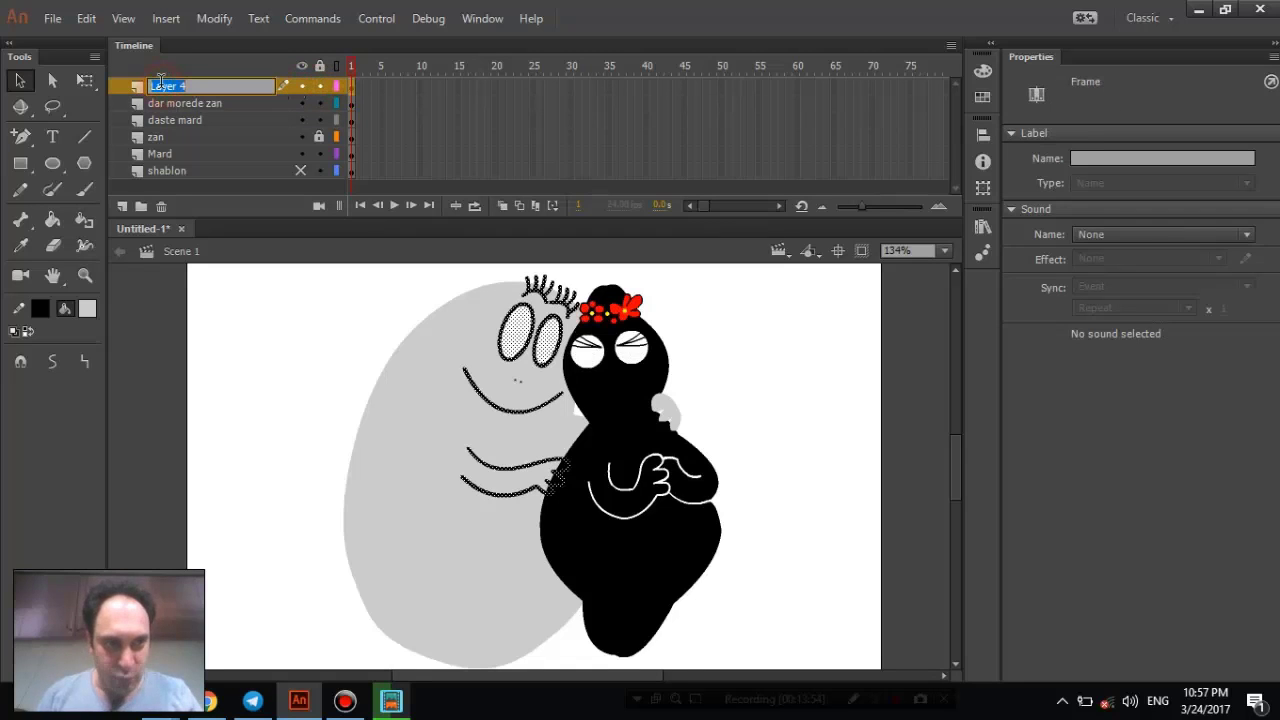
{"action": "type", "text": "dar morede mard"}
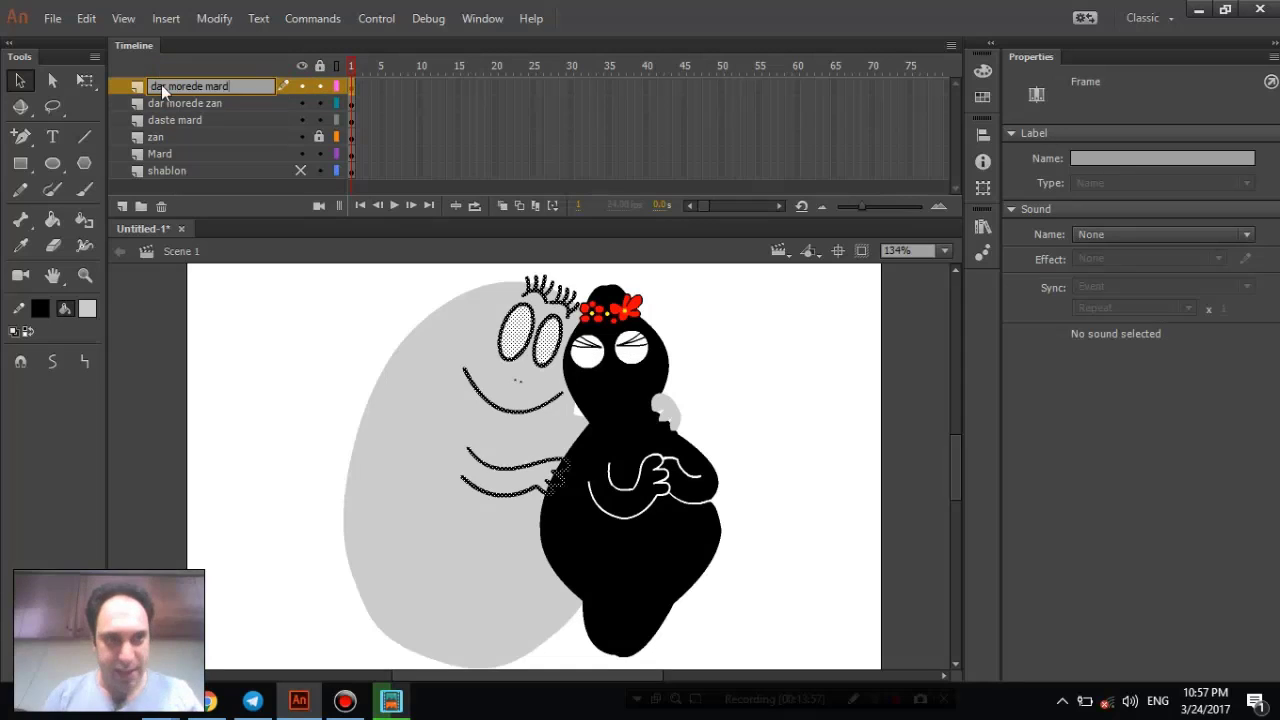
{"action": "key", "text": "Return"}
{"action": "left_click", "coordinate": [312, 316]}
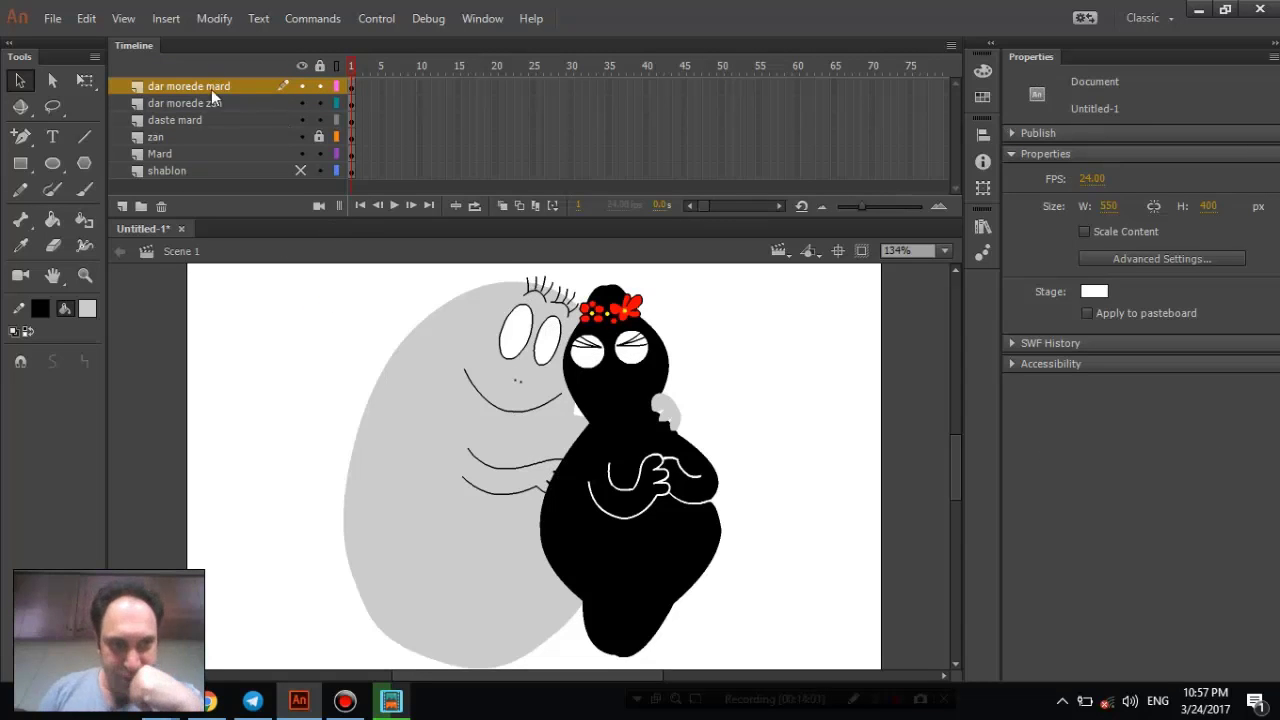
- Lock every layer except dar morede mard and check that layer's contents by toggling its visibility
{"action": "left_click", "coordinate": [319, 120]}
{"action": "left_click", "coordinate": [319, 103]}
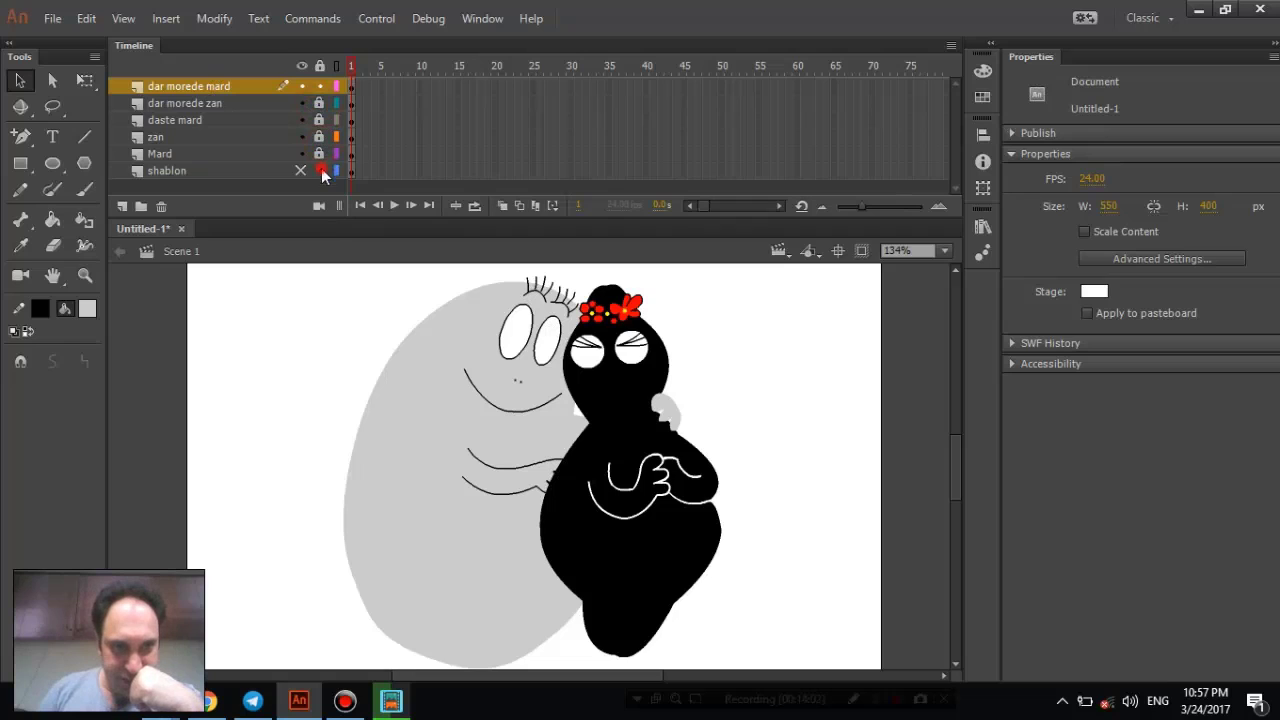
{"action": "left_click", "coordinate": [301, 86]}
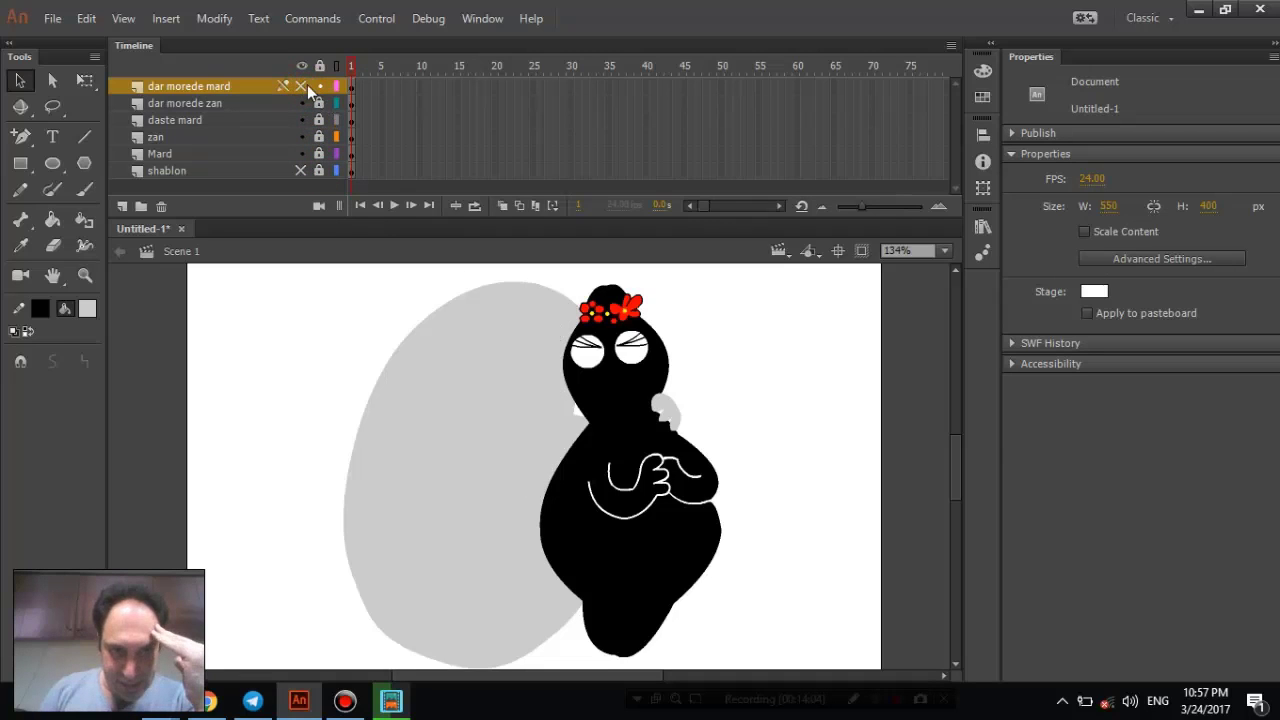
{"action": "left_click", "coordinate": [302, 86]}
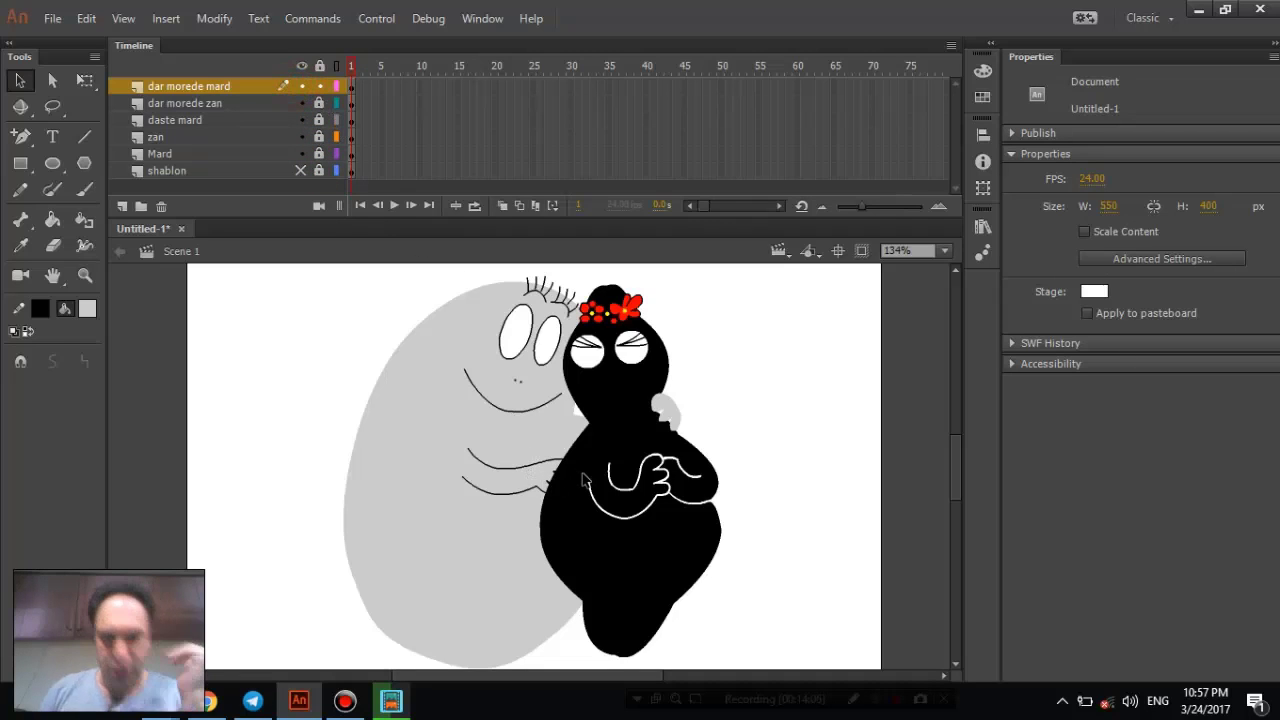
- Cut the man's arm lines out of the dar morede mard layer and paste them onto a new layer above it
{"action": "left_click_drag", "start_coordinate": [443, 425], "coordinate": [575, 538]}
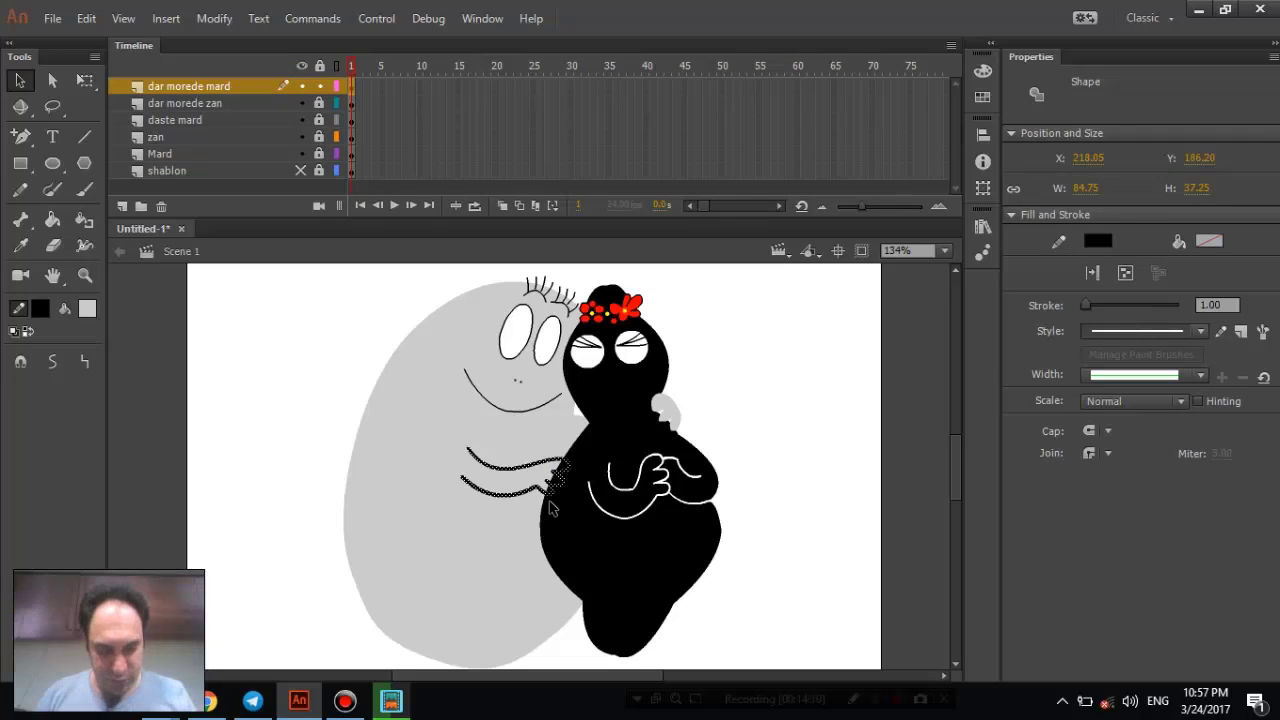
{"action": "key", "text": "Delete"}
{"action": "left_click", "coordinate": [124, 205]}
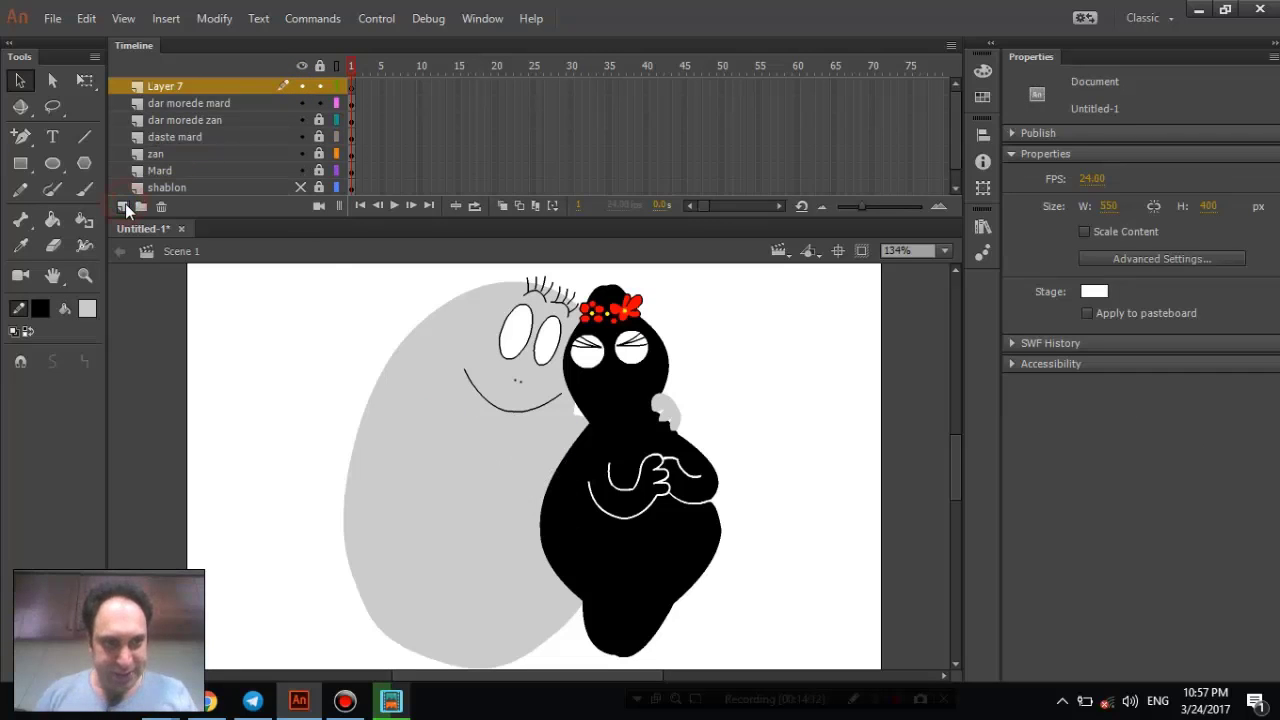
{"action": "key", "text": "ctrl+shift+v"}
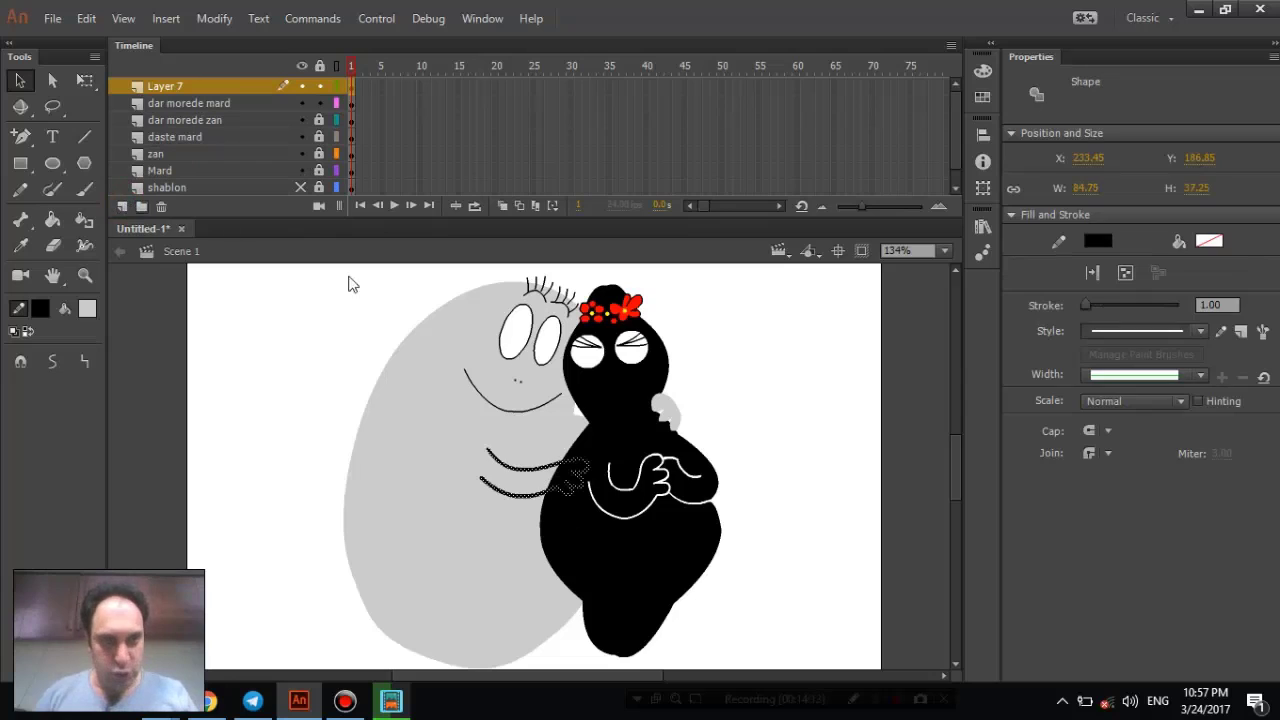
- Rename the new top layer containing the arm lines as "daste mard"
{"action": "double_click", "coordinate": [168, 87]}
{"action": "type", "text": "daste m"}
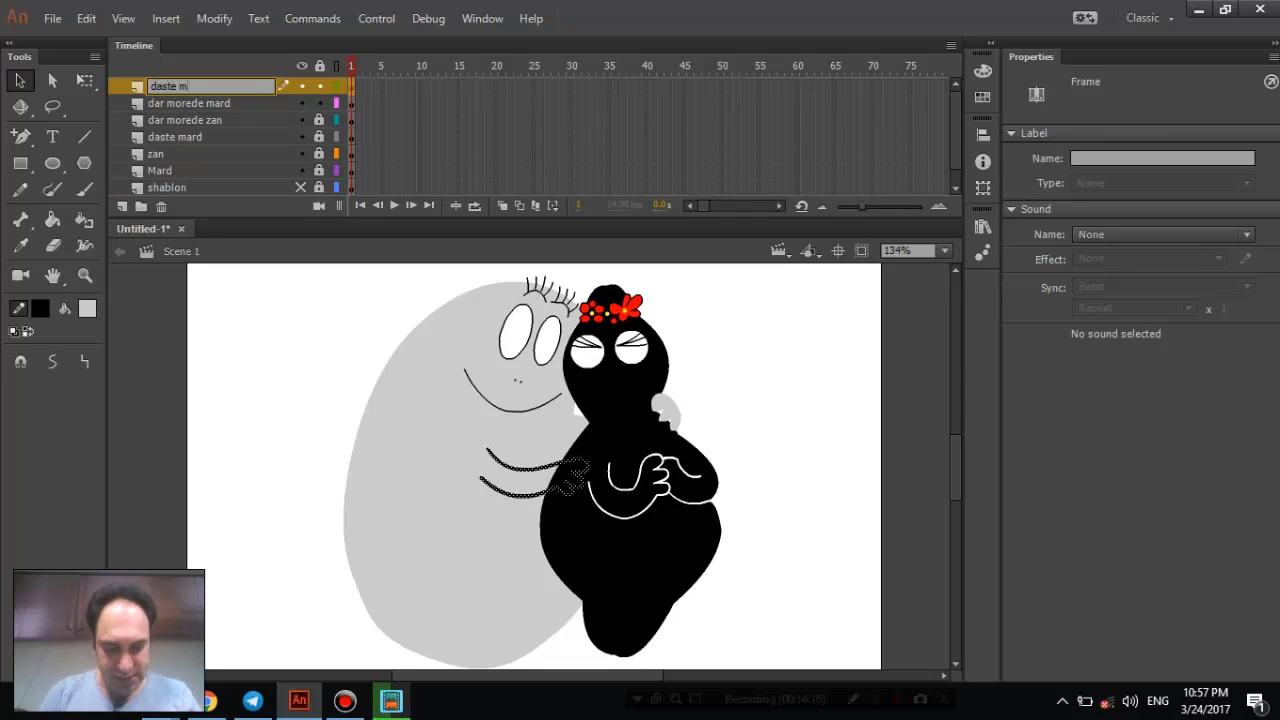
{"action": "type", "text": "ard"}
{"action": "key", "text": "Return"}
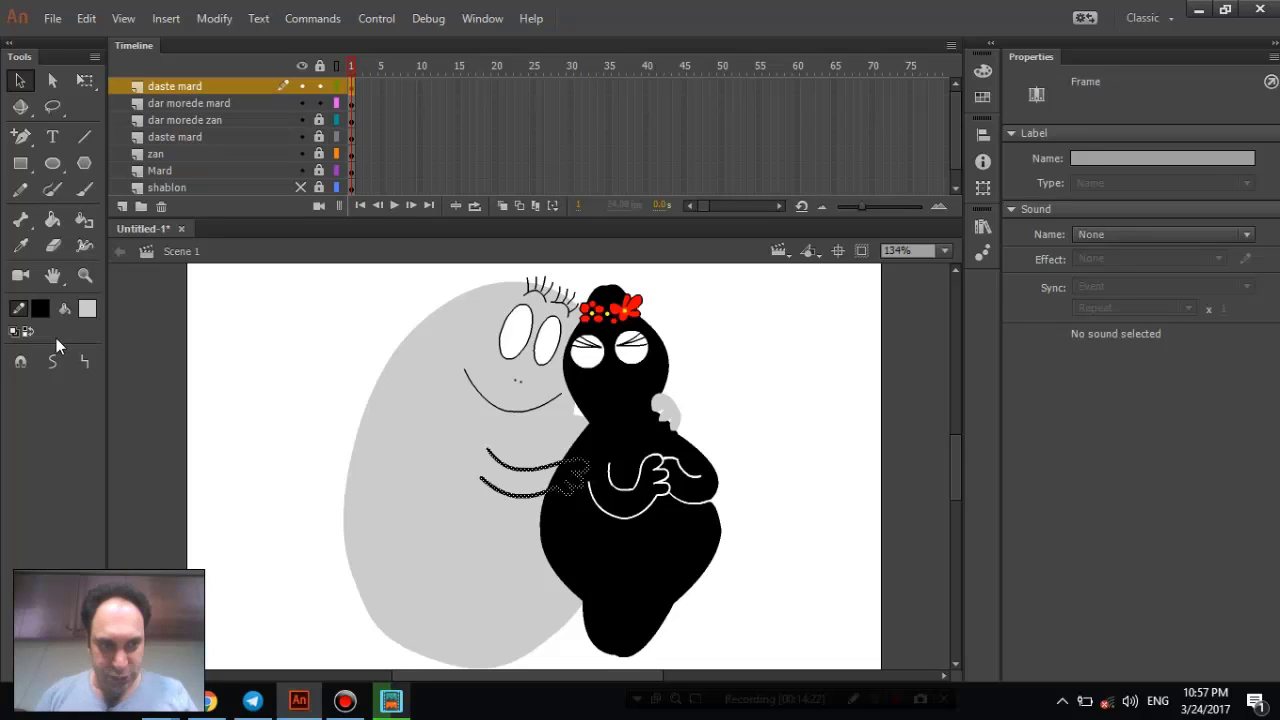
- Try to fill the inside of the man's arm outline with light grey using the Paint Bucket
{"action": "left_click", "coordinate": [64, 309]}
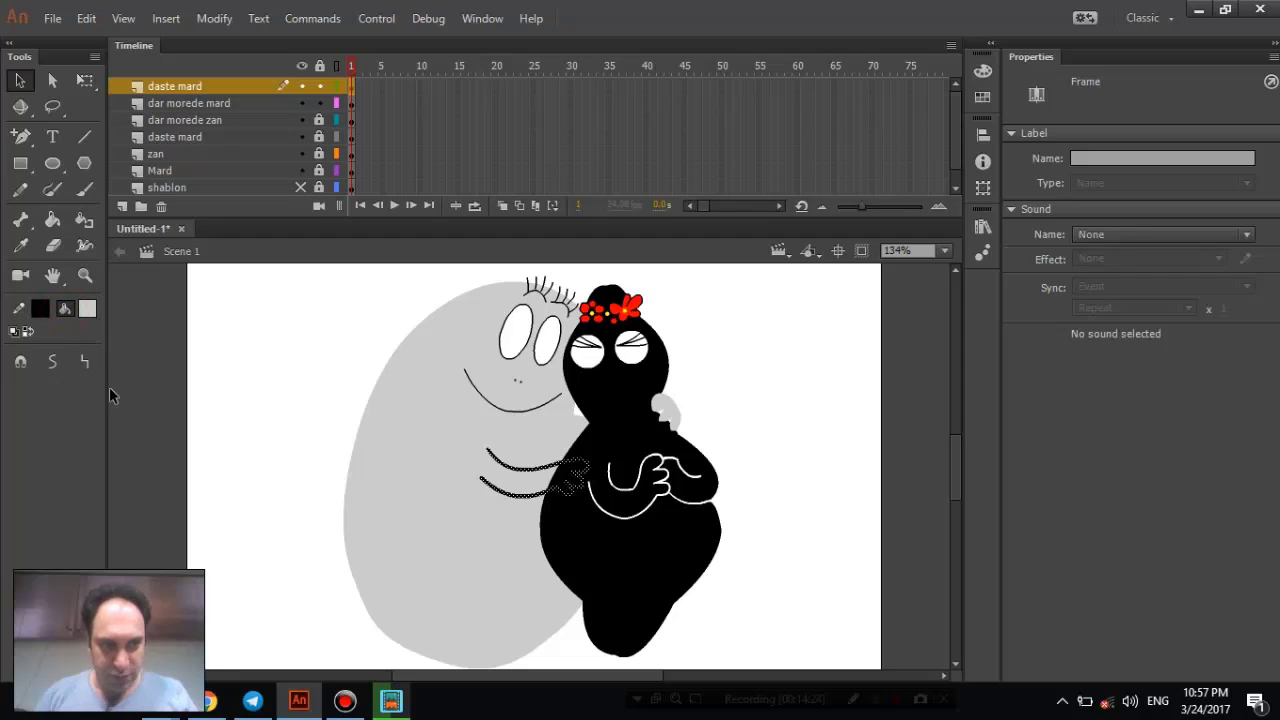
{"action": "left_click", "coordinate": [52, 219]}
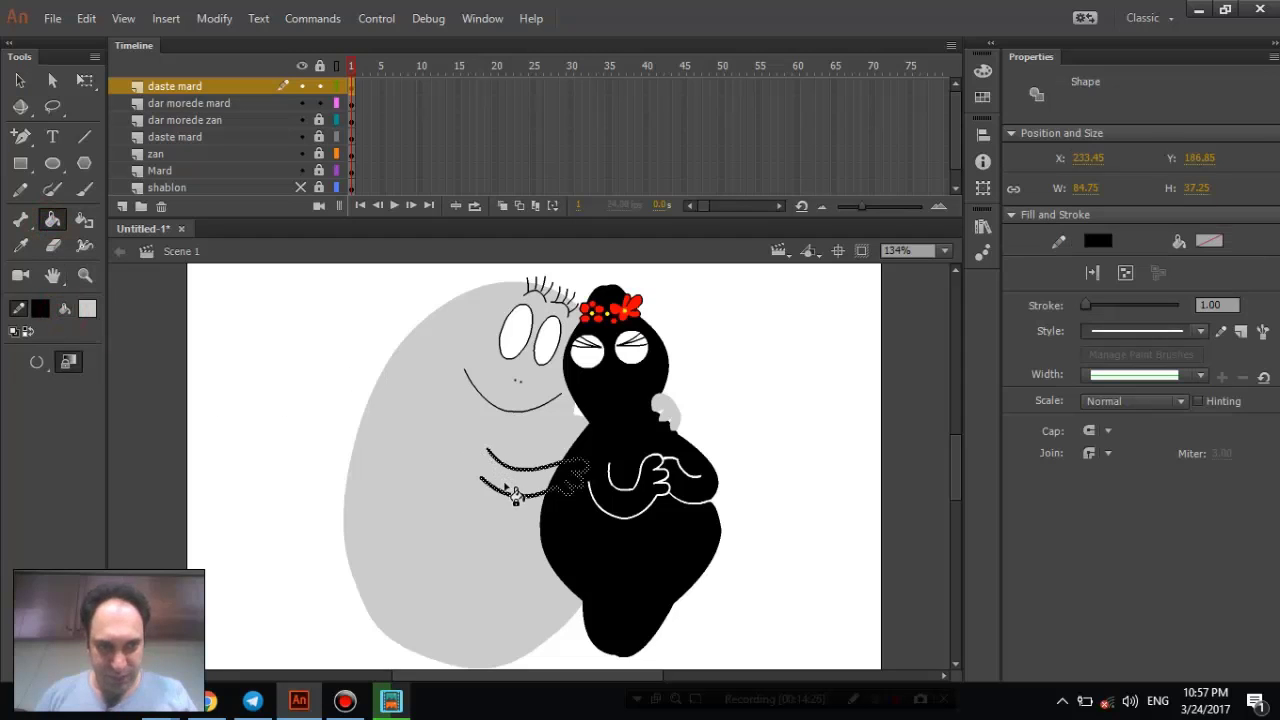
{"action": "left_click", "coordinate": [509, 484]}
- Move the arm outline off the figures to the blank upper-left area of the stage and deselect it
{"action": "left_click", "coordinate": [22, 84]}
{"action": "left_click_drag", "start_coordinate": [512, 492], "coordinate": [243, 345]}
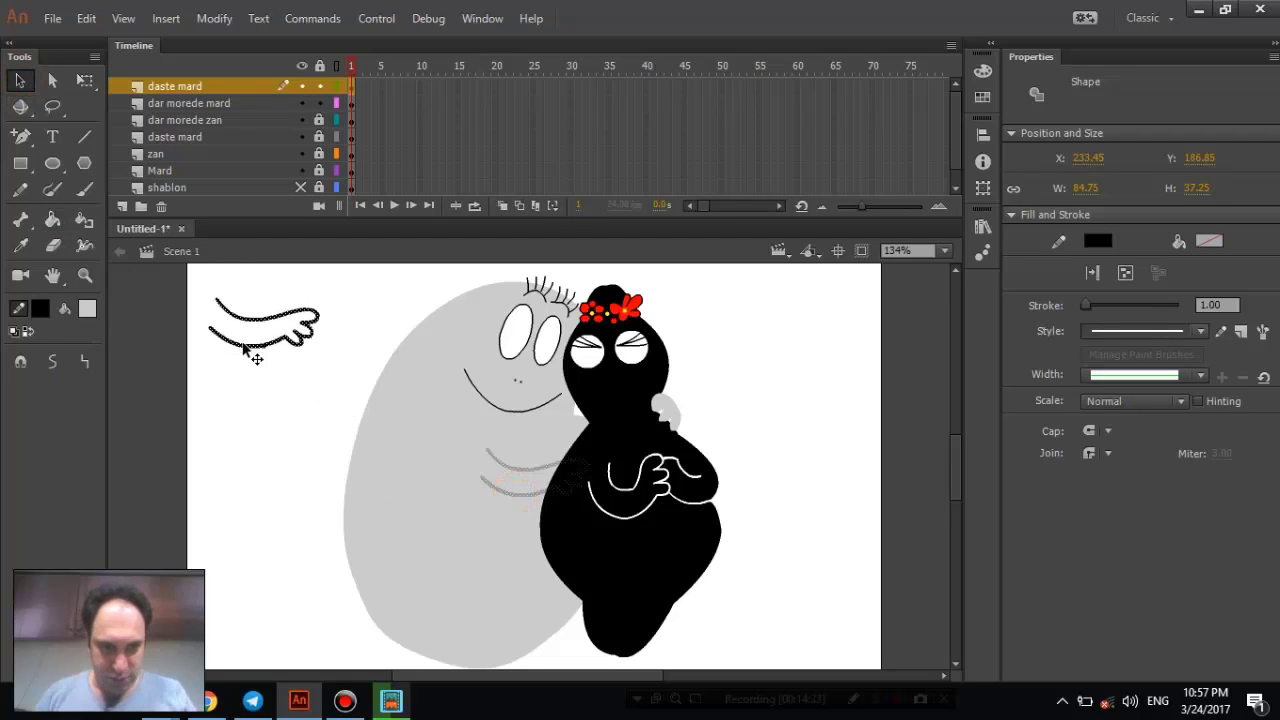
{"action": "left_click", "coordinate": [264, 416]}
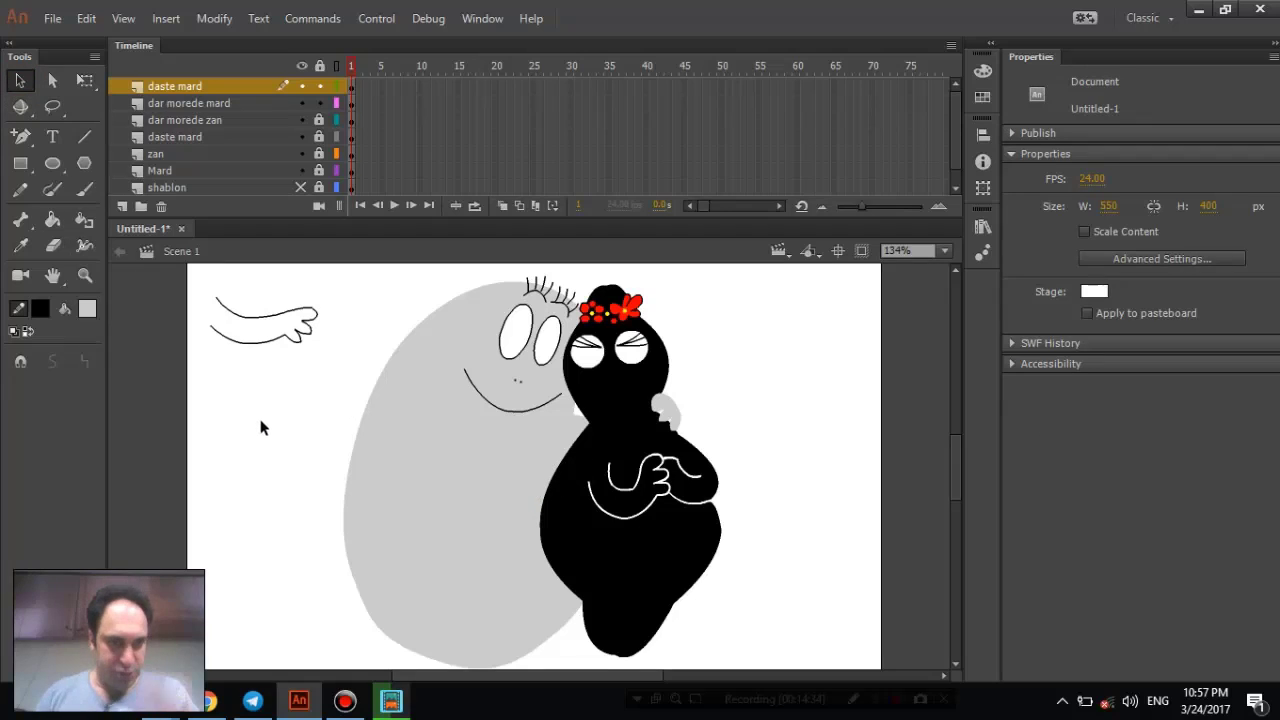
- Close the open shoulder end of the arm with a straight line and colour that line light grey
{"action": "left_click", "coordinate": [85, 136]}
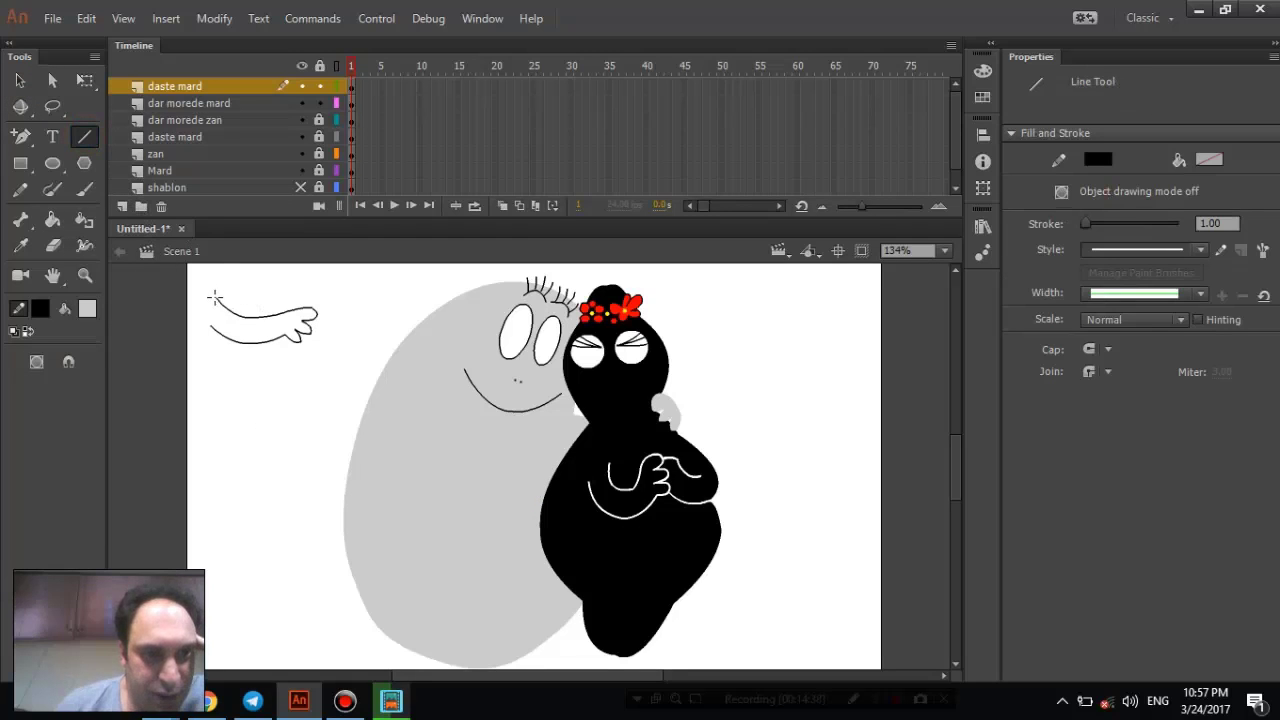
{"action": "left_click_drag", "start_coordinate": [216, 298], "coordinate": [209, 326]}
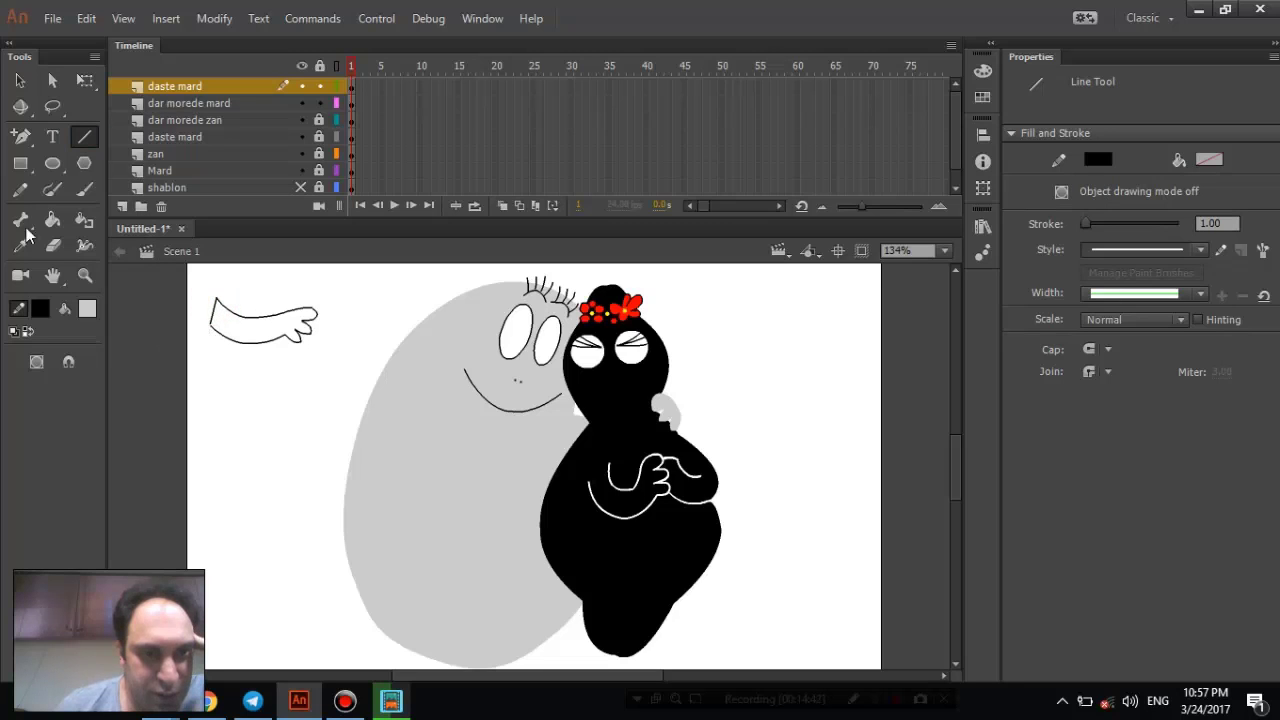
{"action": "left_click", "coordinate": [20, 80]}
{"action": "left_click", "coordinate": [213, 320]}
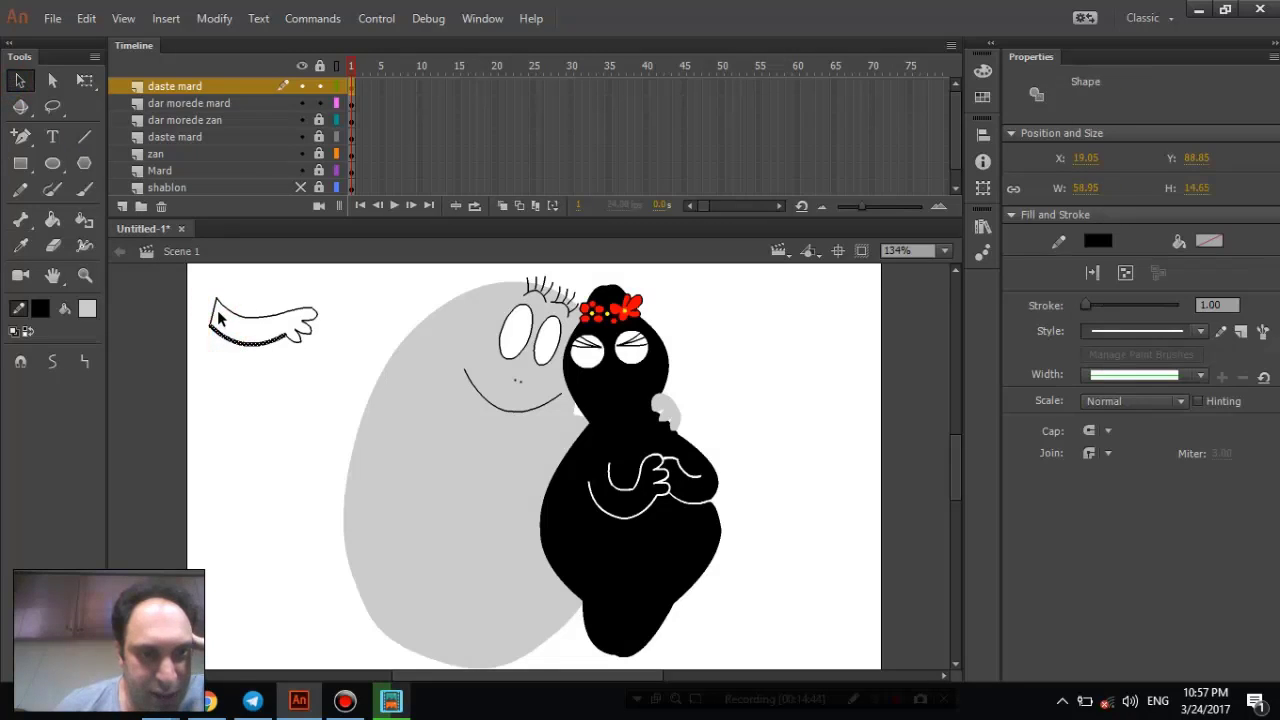
{"action": "left_click", "coordinate": [213, 318]}
{"action": "left_click", "coordinate": [1098, 241]}
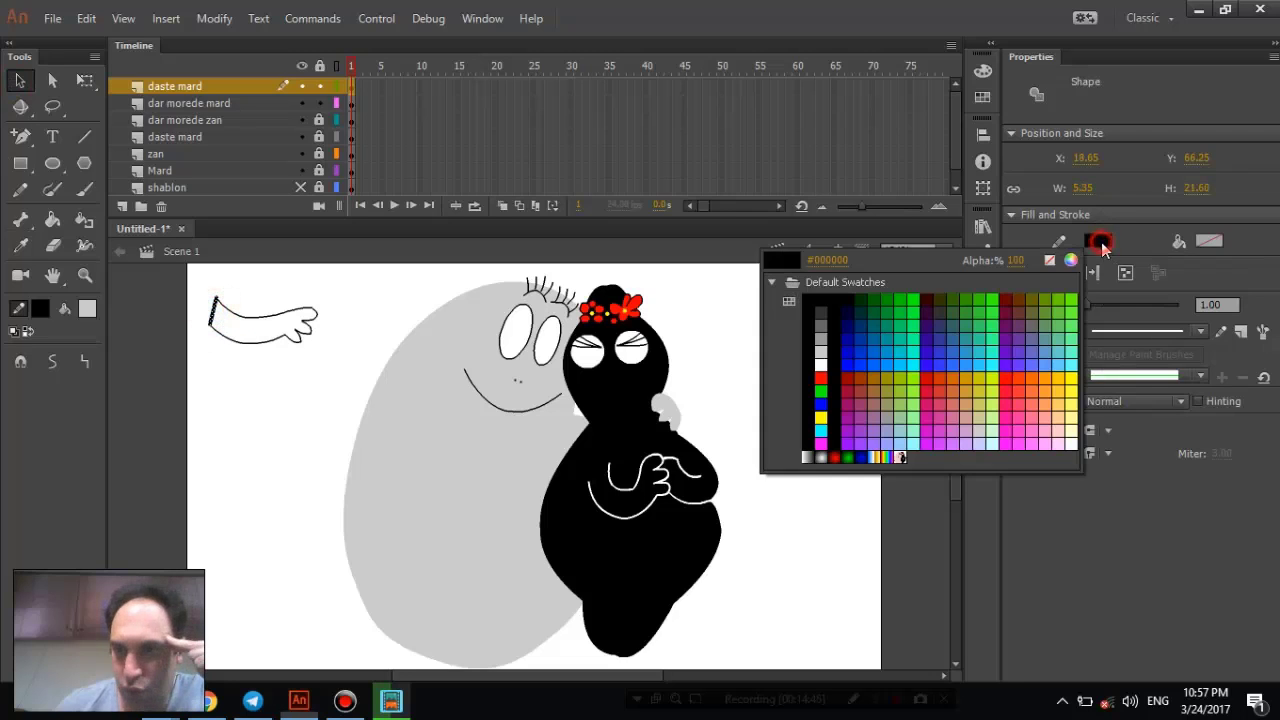
{"action": "left_click", "coordinate": [822, 347]}
{"action": "left_click", "coordinate": [277, 289]}
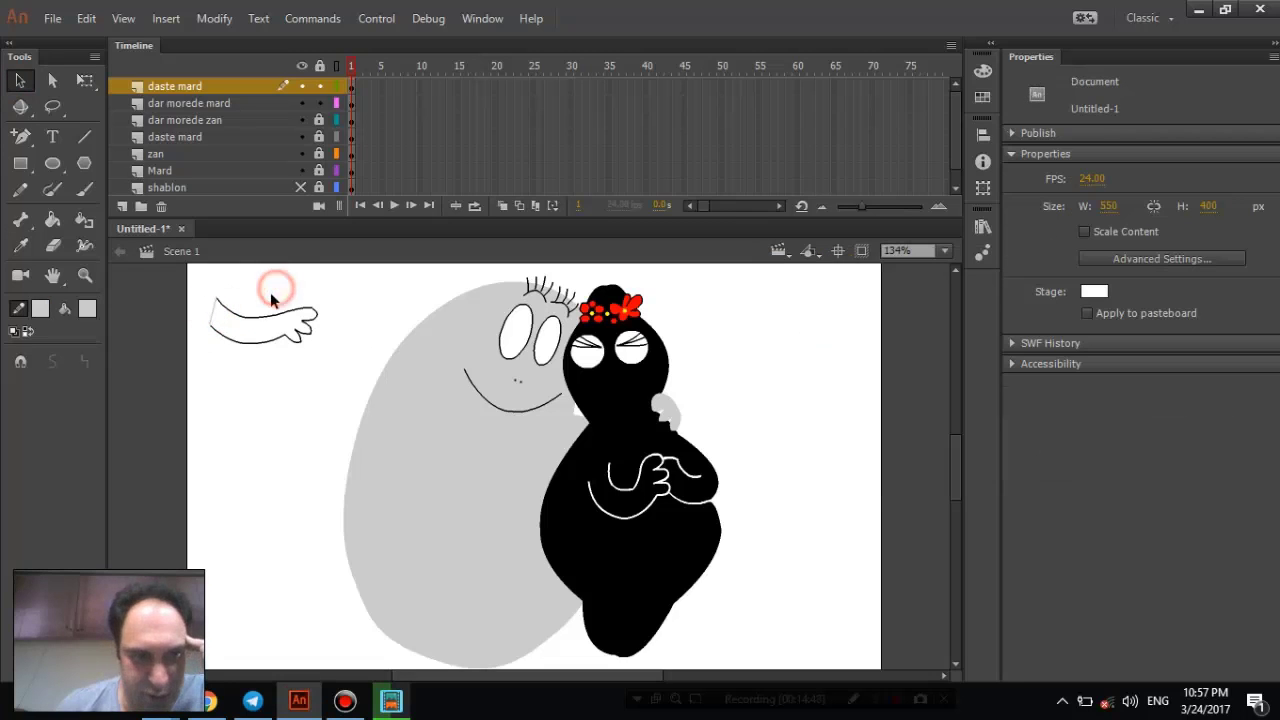
- Shift the grey closing line slightly so its ends meet the arm outline at the shoulder
{"action": "left_click", "coordinate": [210, 322]}
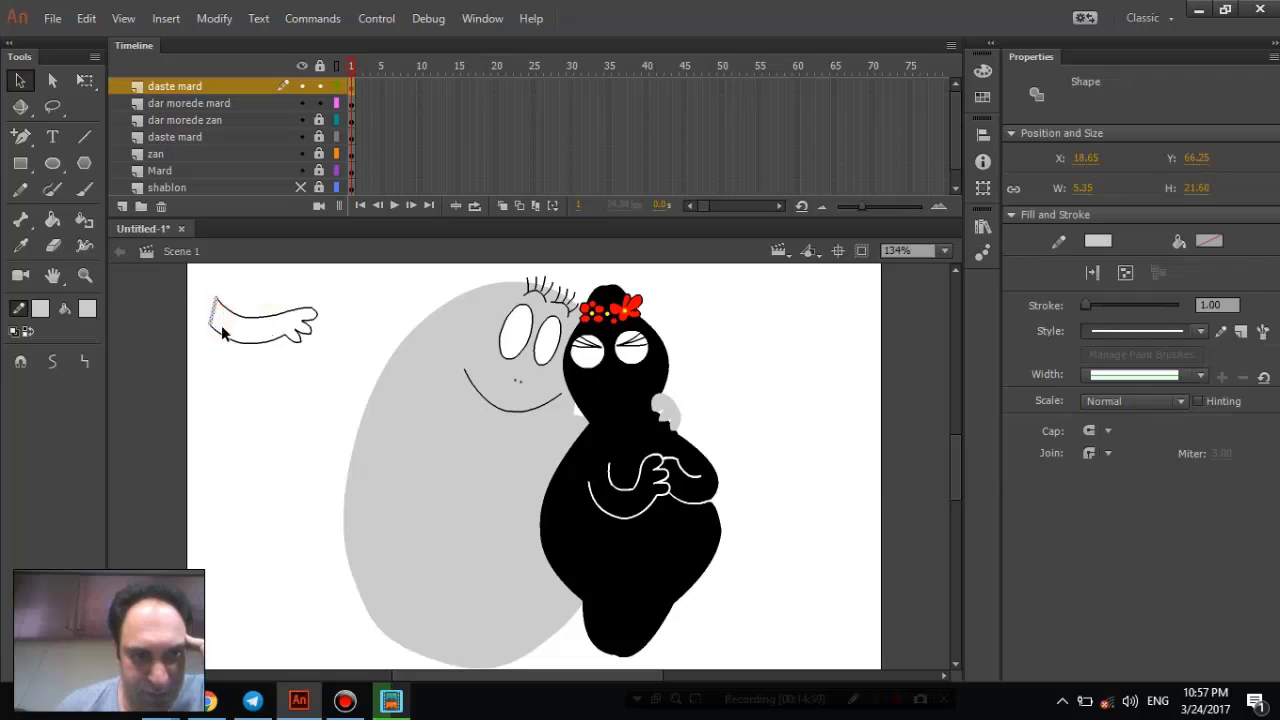
{"action": "left_click", "coordinate": [85, 275]}
{"action": "left_click_drag", "start_coordinate": [196, 278], "coordinate": [342, 372]}
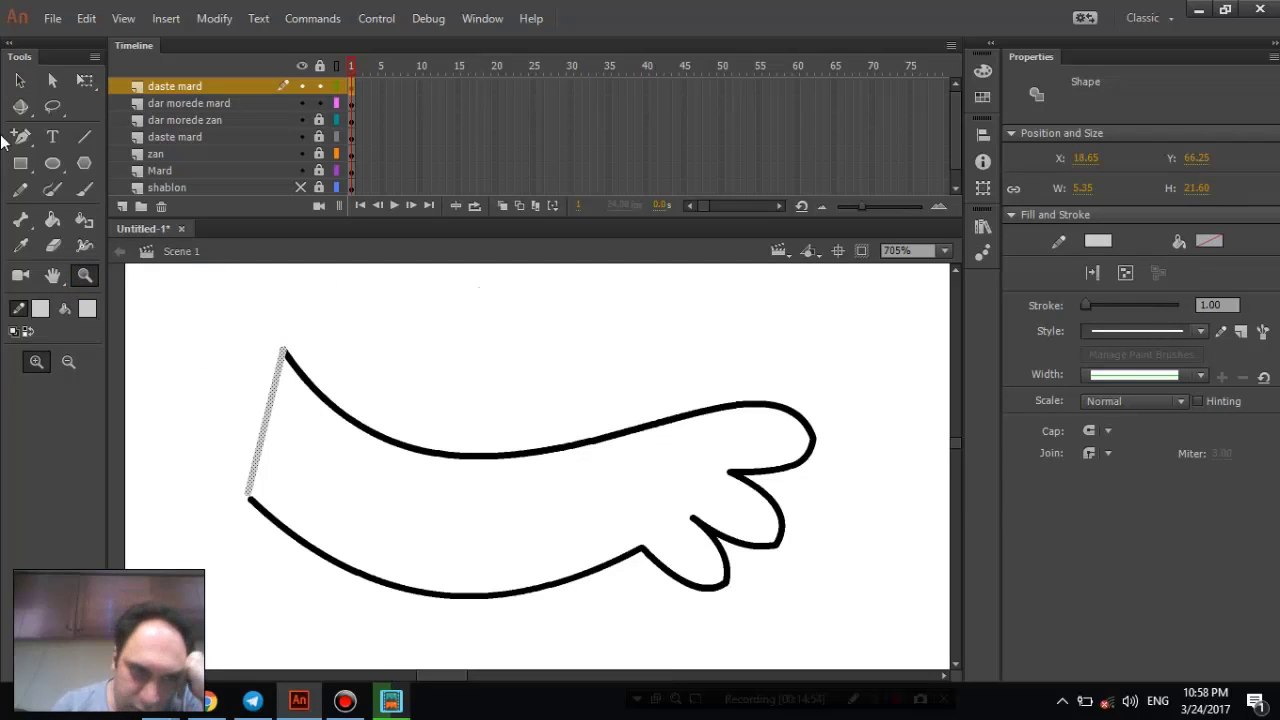
{"action": "left_click", "coordinate": [20, 80]}
{"action": "left_click_drag", "start_coordinate": [248, 502], "coordinate": [250, 505]}
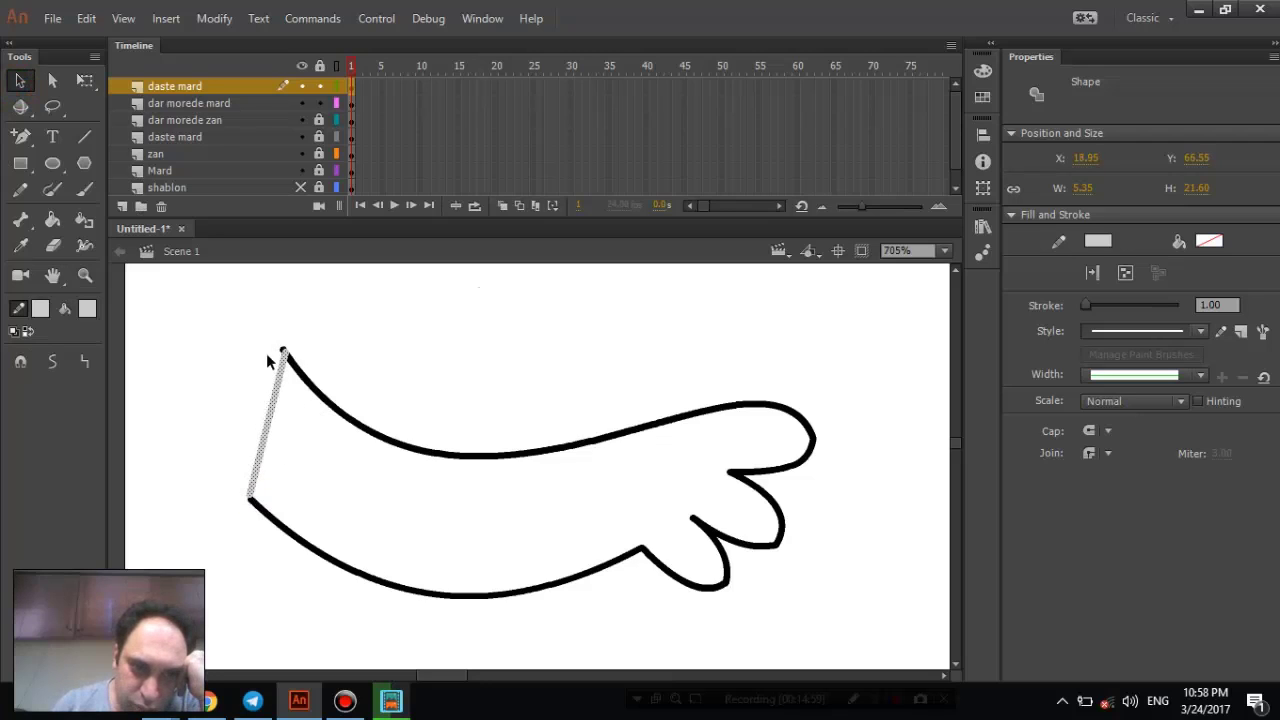
{"action": "left_click", "coordinate": [313, 338]}
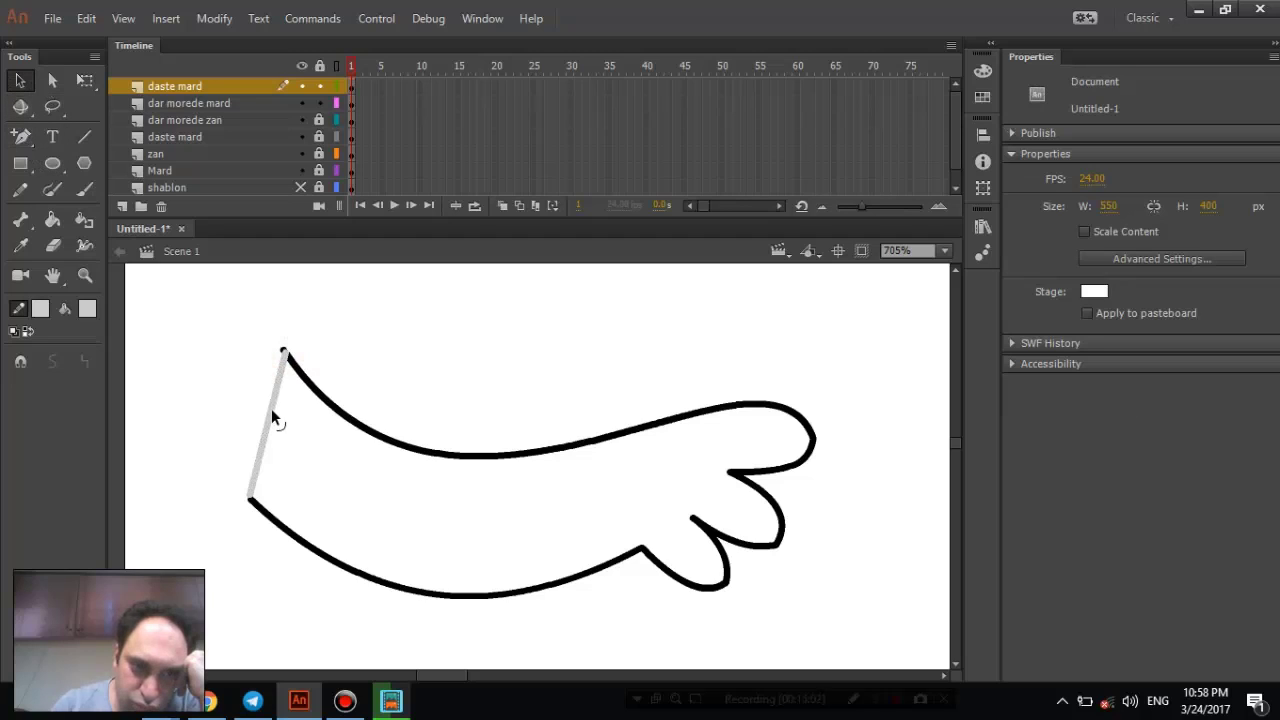
- Bend the grey closing line outward into a curve and delete the black stub overhanging its upper end
{"action": "left_click_drag", "start_coordinate": [270, 408], "coordinate": [257, 402]}
{"action": "left_click", "coordinate": [283, 354]}
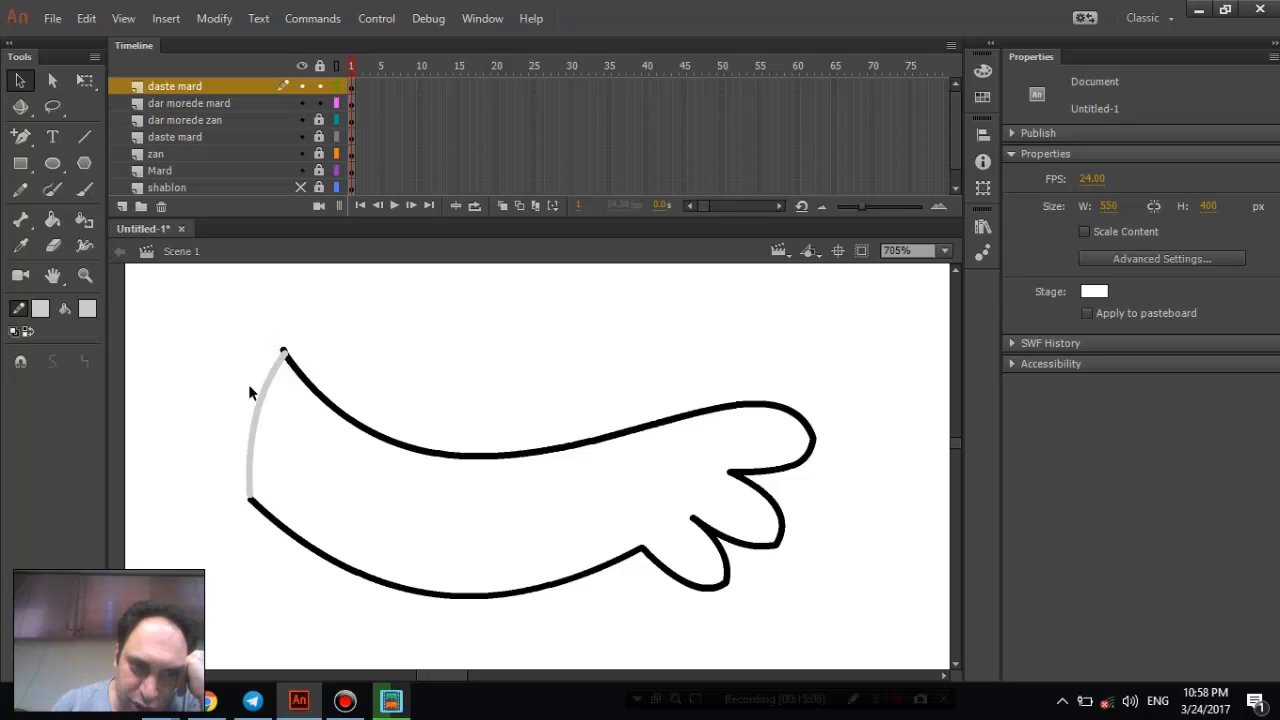
{"action": "left_click", "coordinate": [283, 353]}
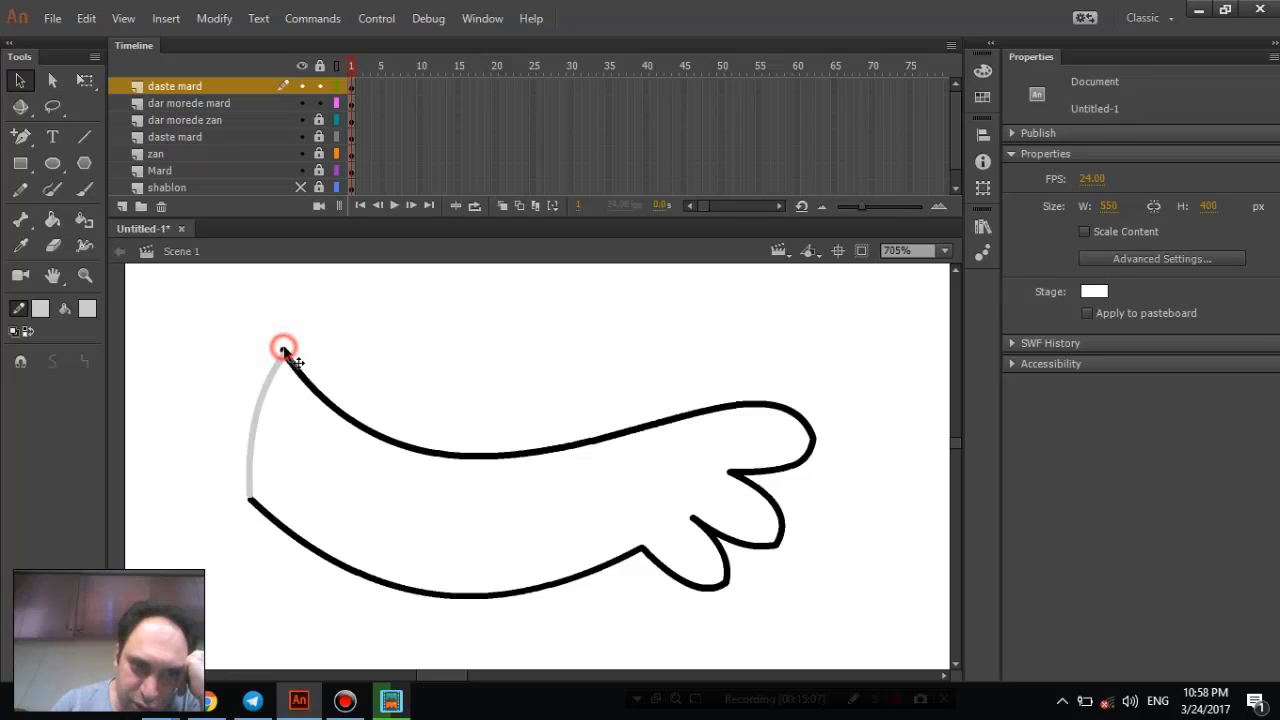
{"action": "left_click", "coordinate": [301, 467]}
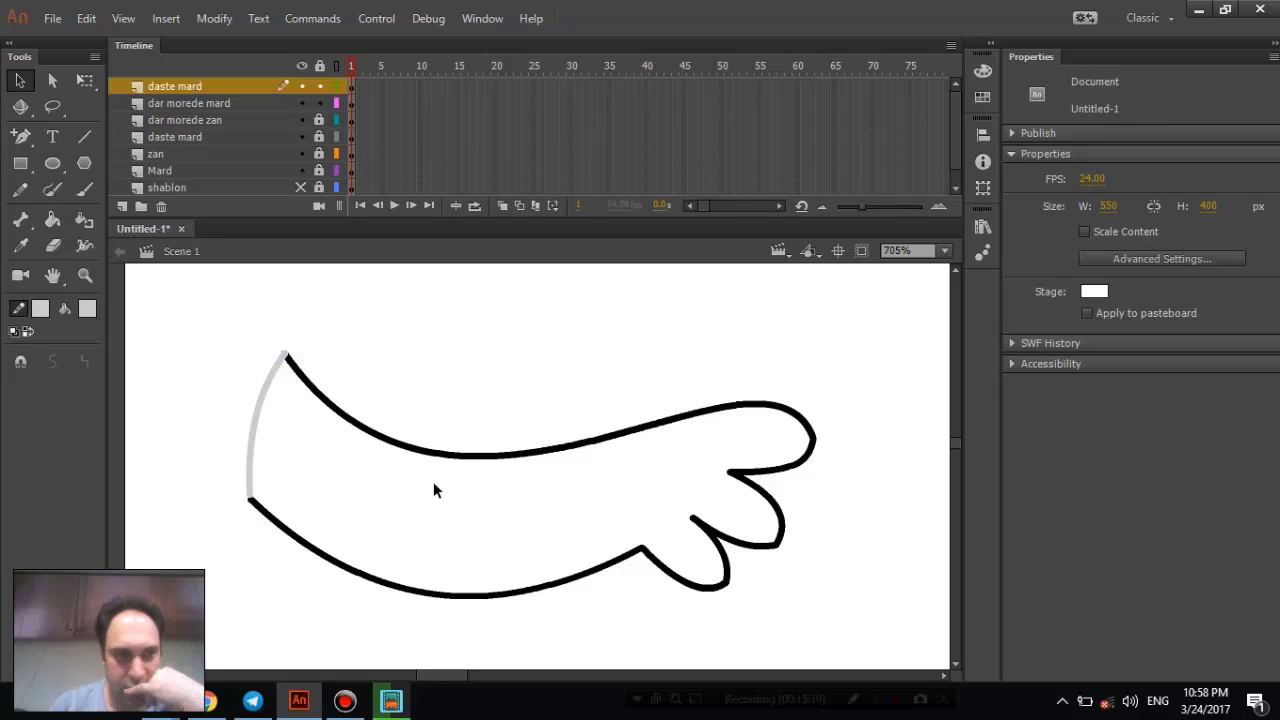
- Fill the closed arm shape with light grey using the Paint Bucket
{"action": "left_click", "coordinate": [55, 222]}
{"action": "left_click", "coordinate": [357, 505]}
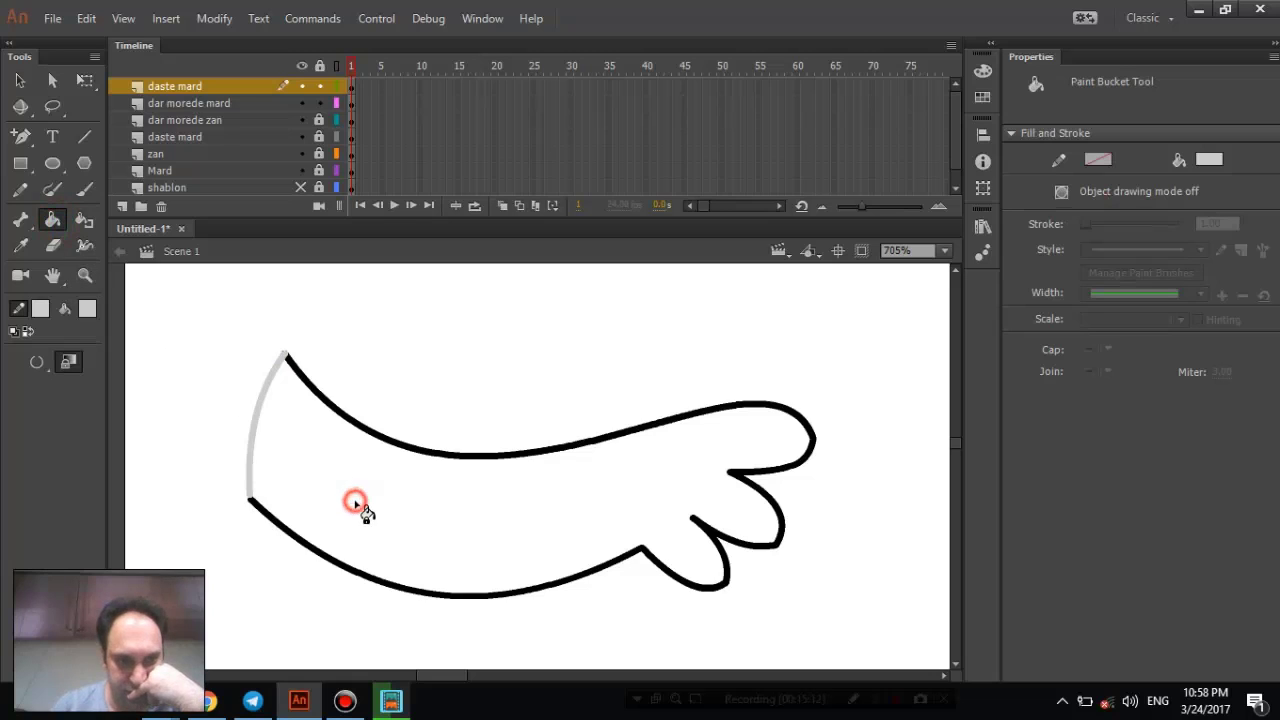
{"action": "left_click", "coordinate": [19, 80]}
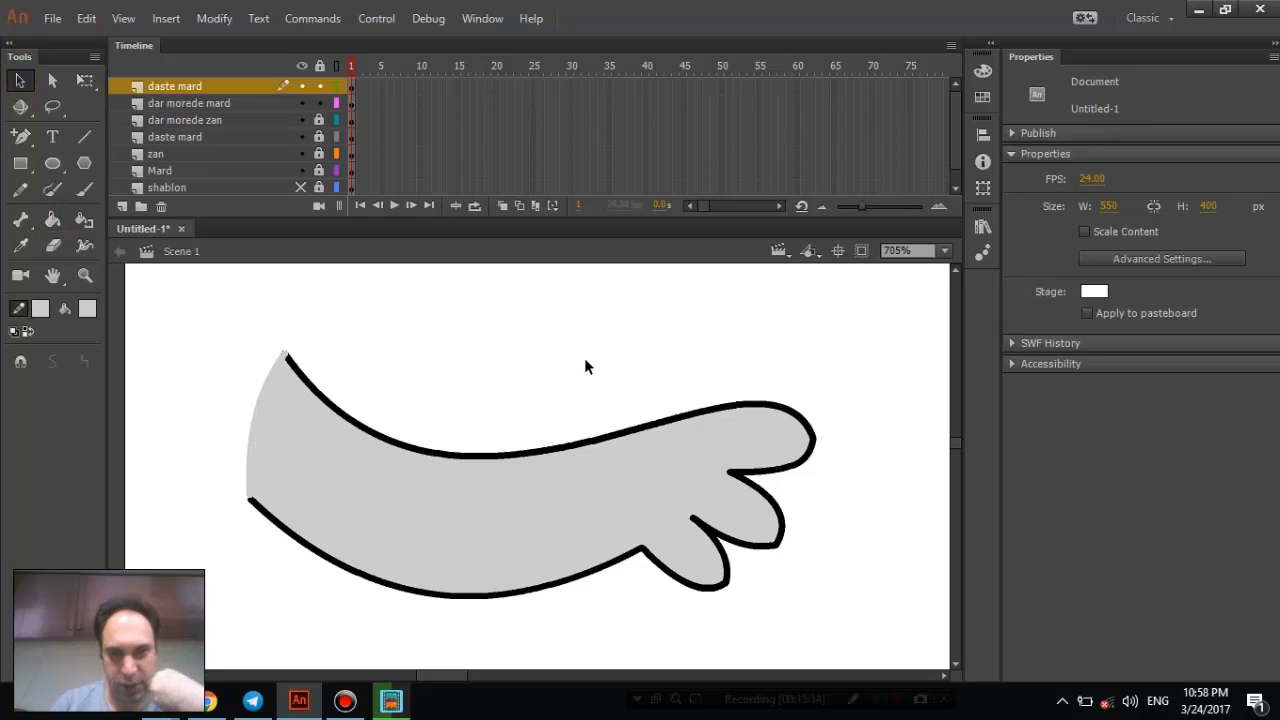
- Select the whole filled arm and move it back onto the man's body so its hand reaches the woman's waist
{"action": "key", "text": "ctrl+minus"}
{"action": "key", "text": "ctrl+minus"}
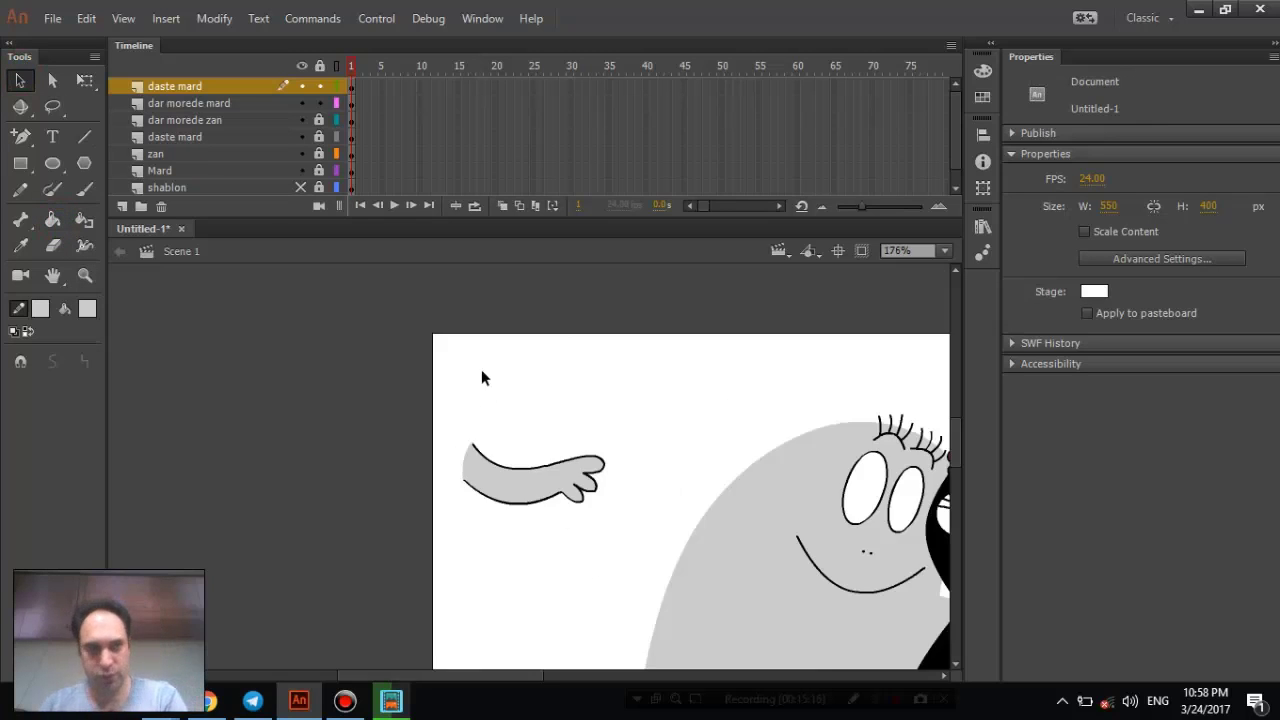
{"action": "left_click", "coordinate": [445, 416]}
{"action": "left_click_drag", "start_coordinate": [445, 416], "coordinate": [650, 568]}
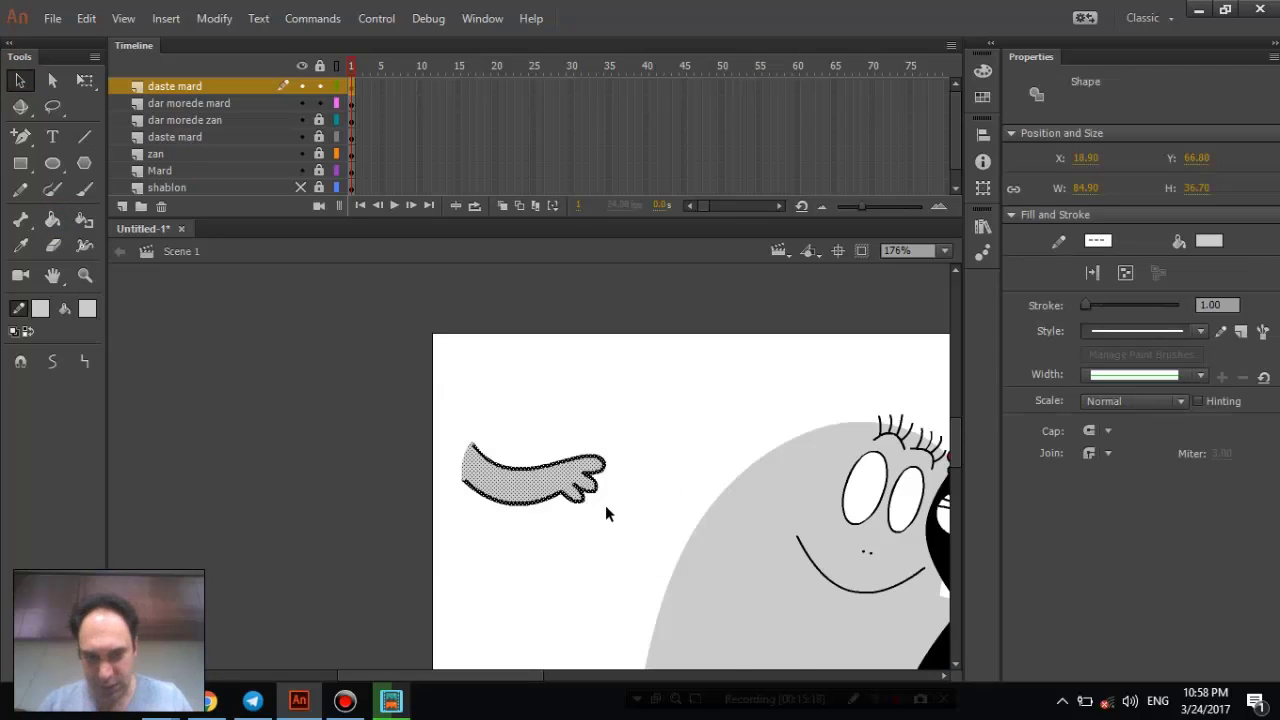
{"action": "key", "text": "ctrl+minus"}
{"action": "left_click_drag", "start_coordinate": [532, 478], "coordinate": [702, 598]}
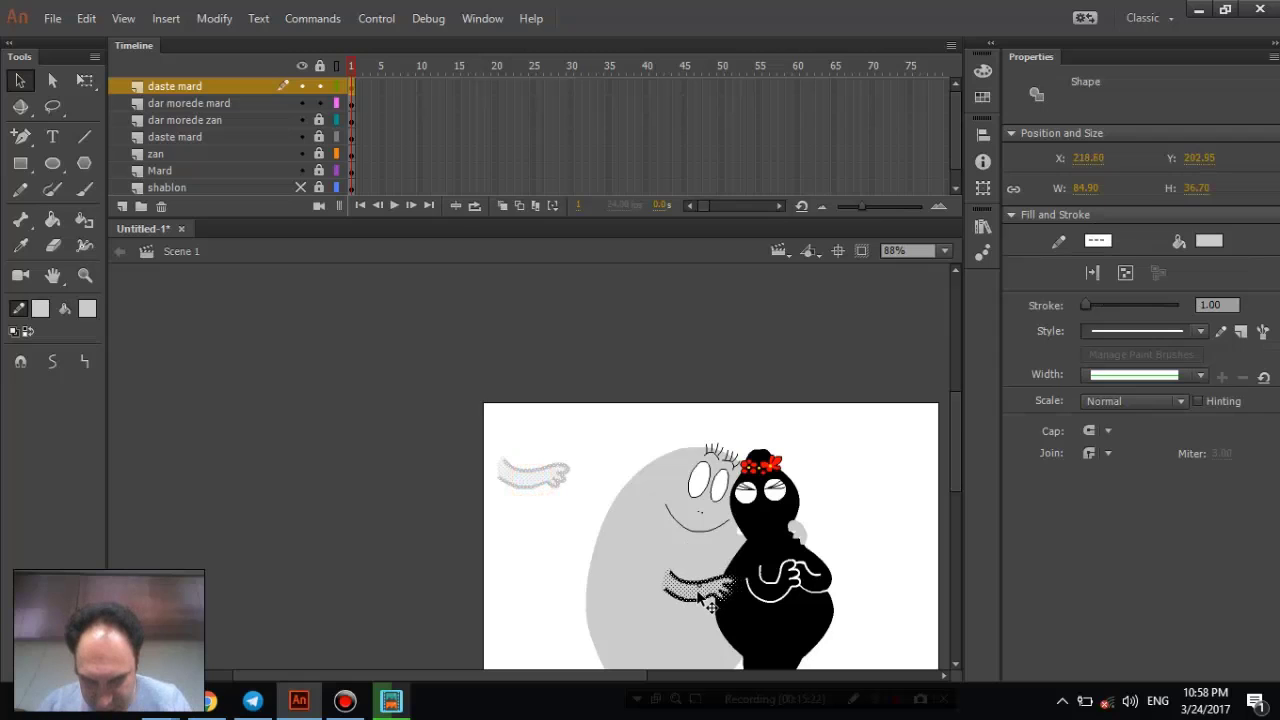
{"action": "left_click", "coordinate": [906, 484]}
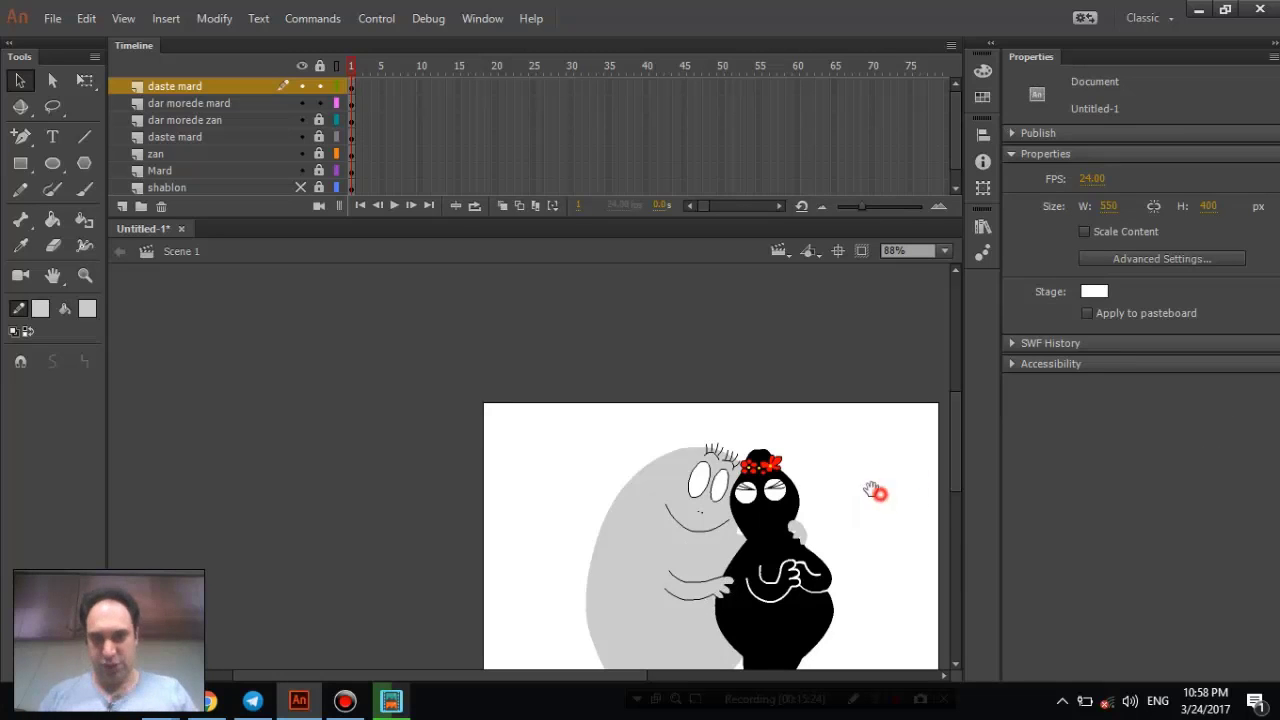
{"action": "left_click_drag", "start_coordinate": [880, 491], "coordinate": [762, 376]}
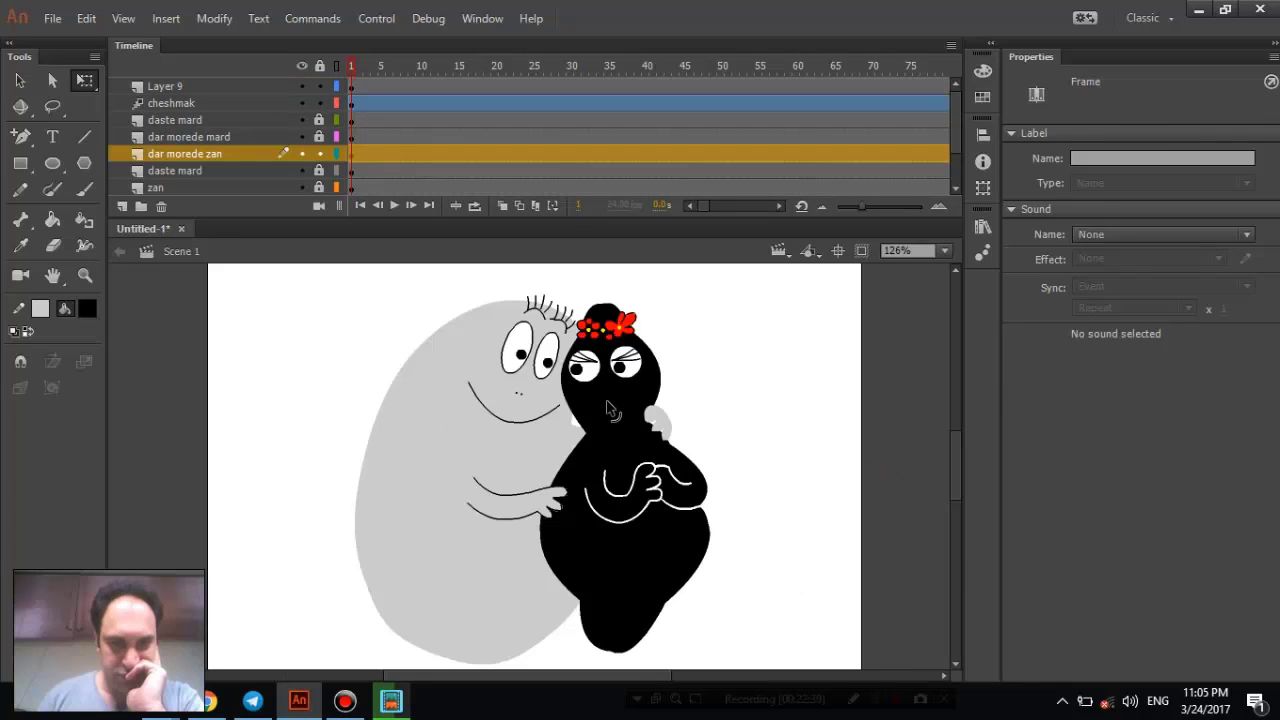
- Change the stroke colour of the woman's curved mouth line to white and deselect it
{"action": "left_click", "coordinate": [610, 395]}
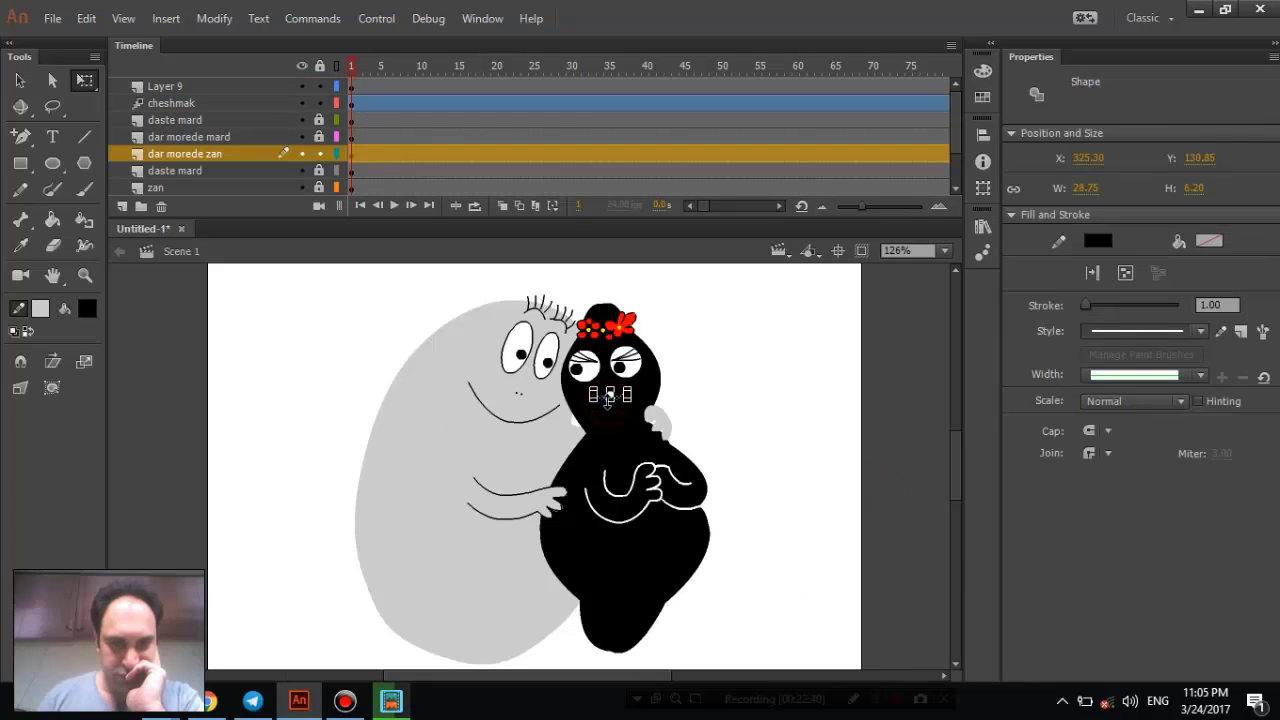
{"action": "left_click", "coordinate": [1098, 245]}
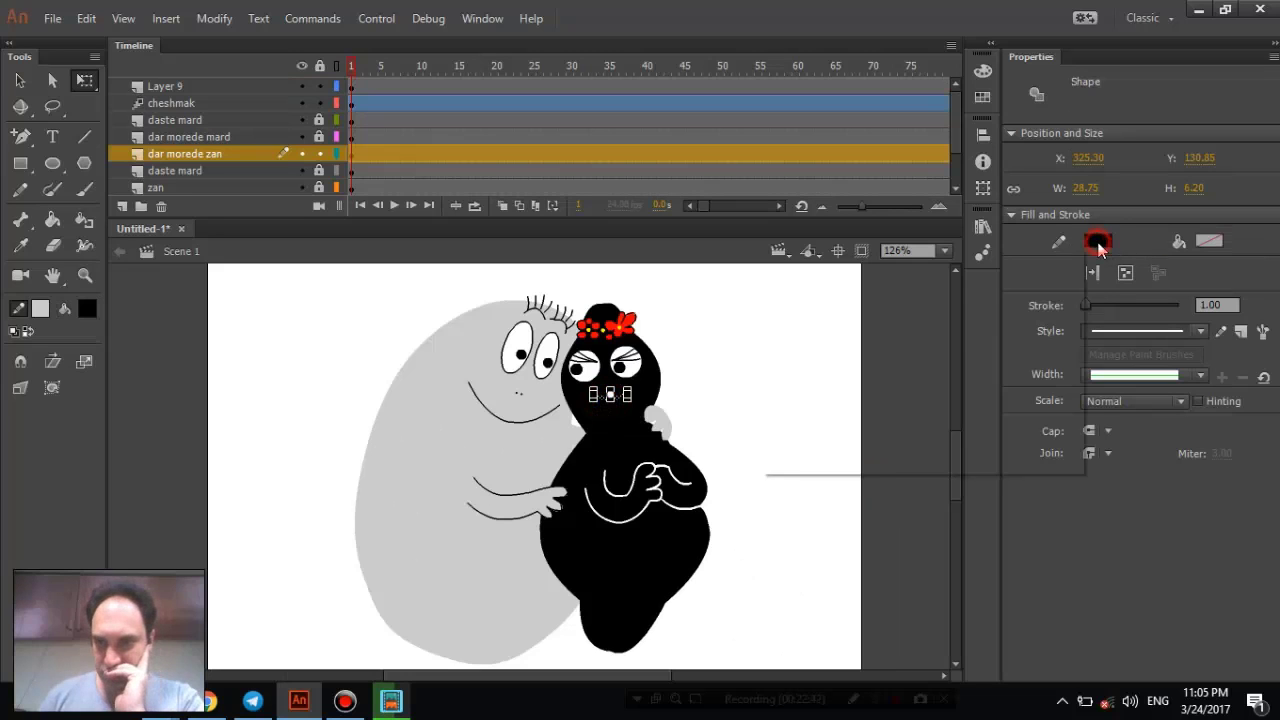
{"action": "left_click", "coordinate": [816, 372]}
{"action": "left_click", "coordinate": [729, 363]}
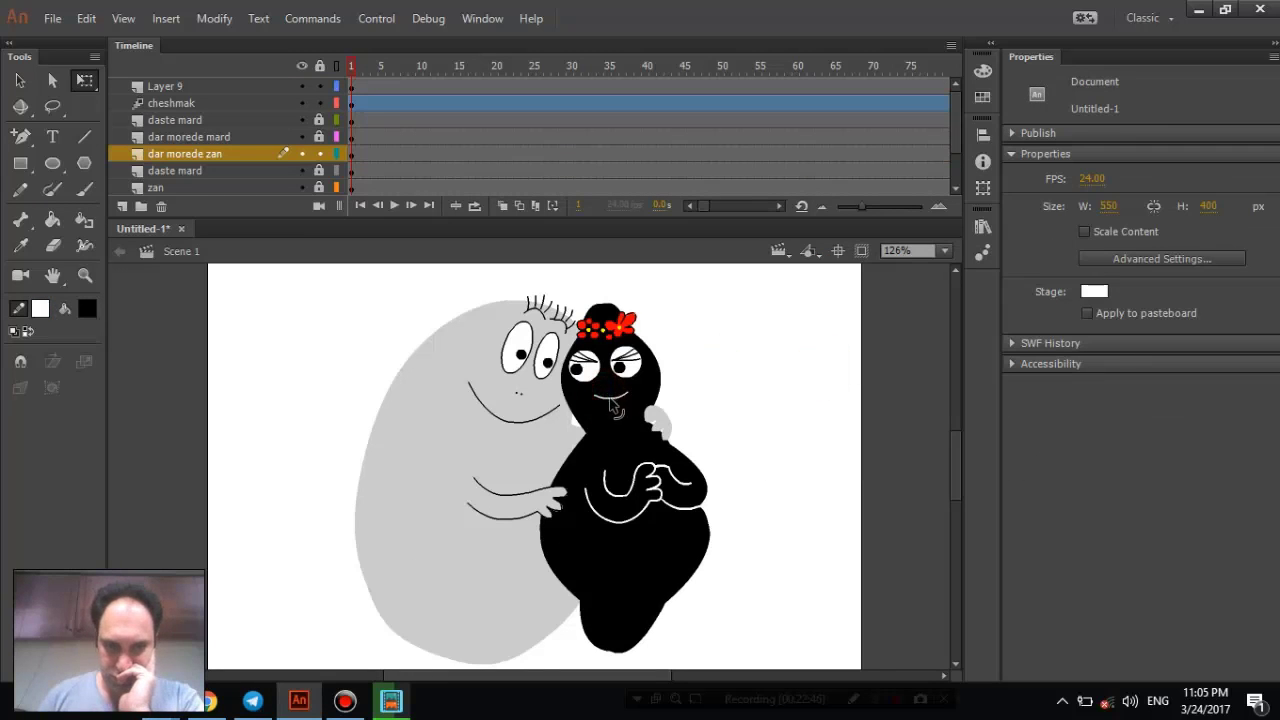
{"action": "left_click", "coordinate": [606, 395]}
{"action": "left_click", "coordinate": [690, 397]}
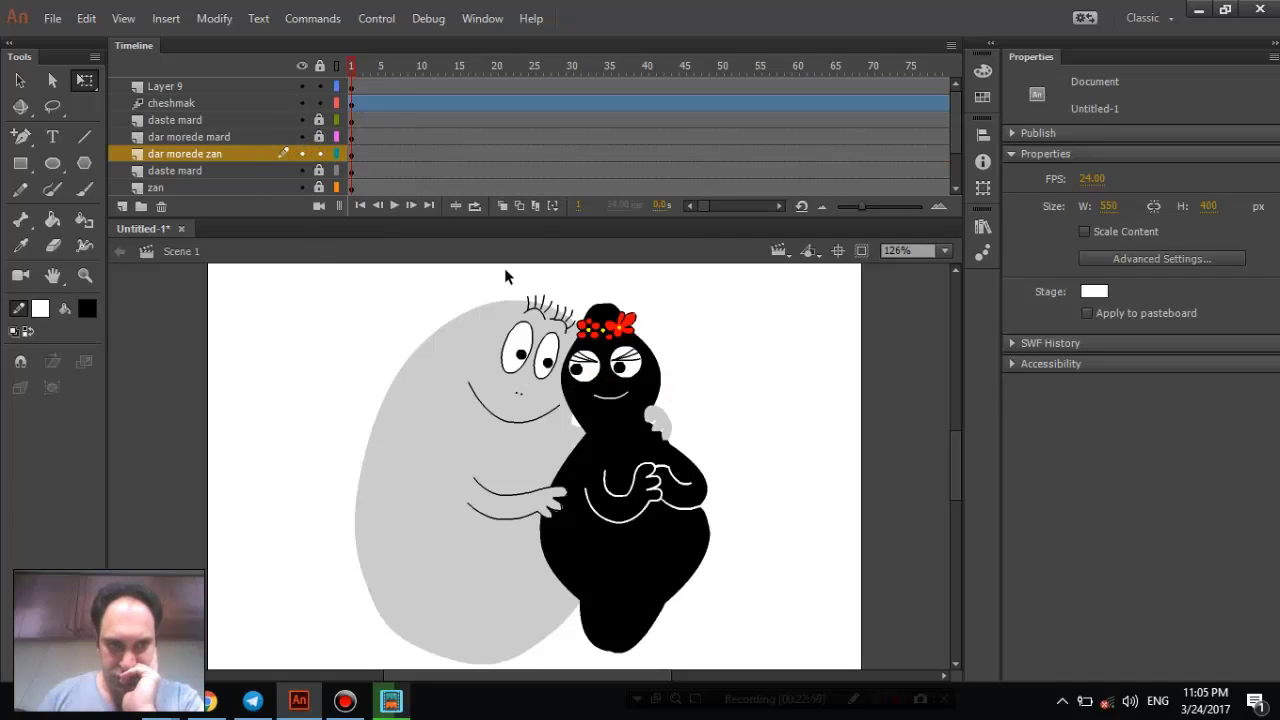
- Select the woman's open-mouth outline, colour its stroke white and deselect it
{"action": "mouse_move", "coordinate": [633, 414]}
{"action": "left_mouse_down"}
{"action": "mouse_move", "coordinate": [577, 404]}
{"action": "mouse_move", "coordinate": [572, 386]}
{"action": "left_mouse_up"}
{"action": "left_click", "coordinate": [1098, 240]}
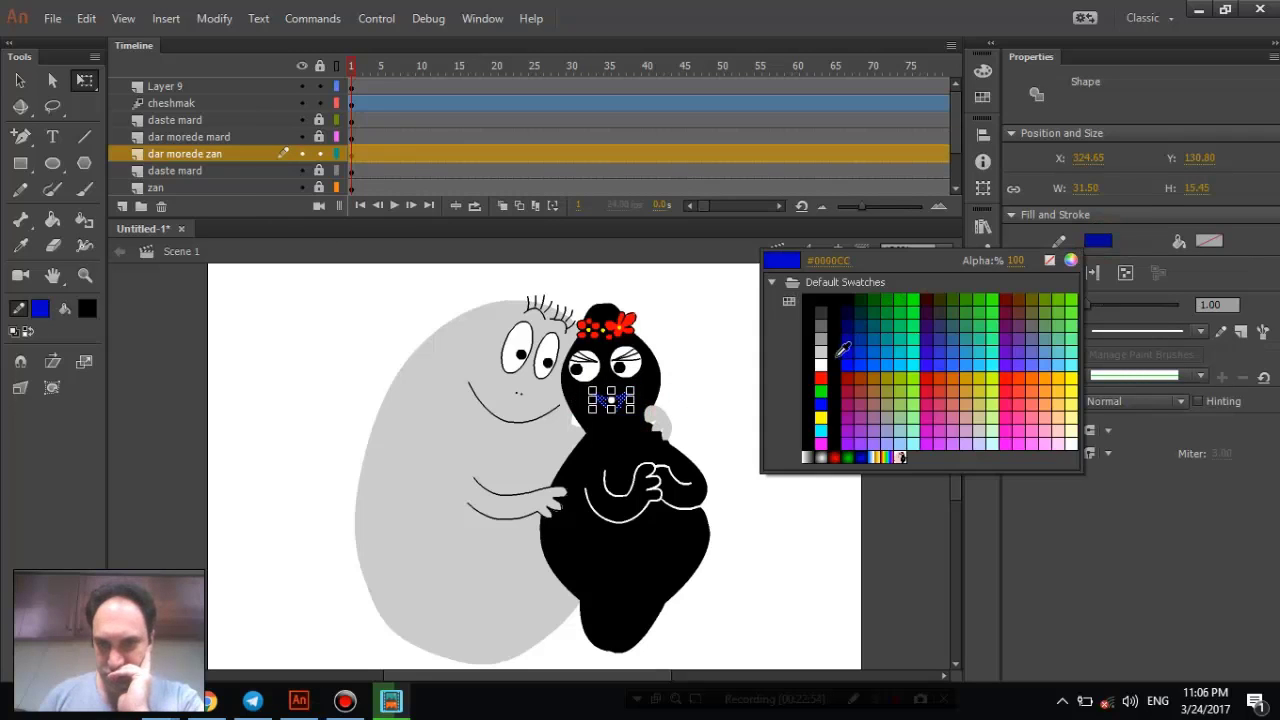
{"action": "left_click", "coordinate": [820, 364]}
{"action": "left_click", "coordinate": [714, 358]}
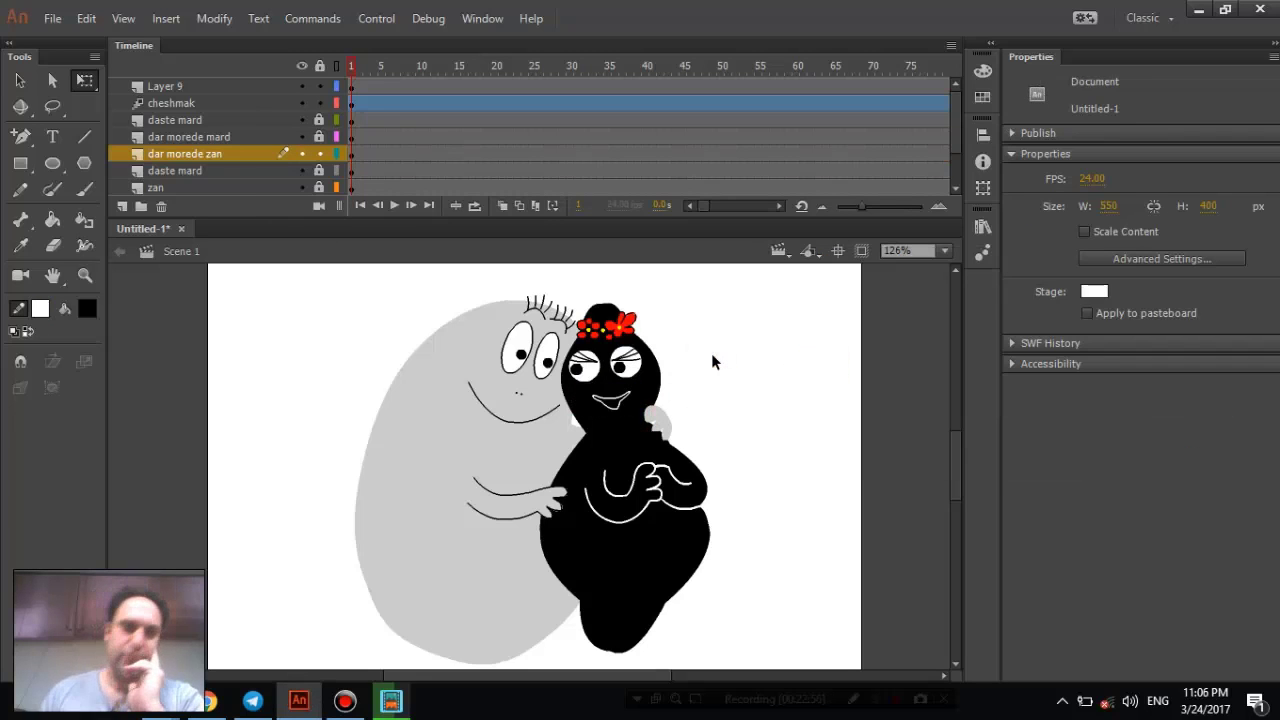
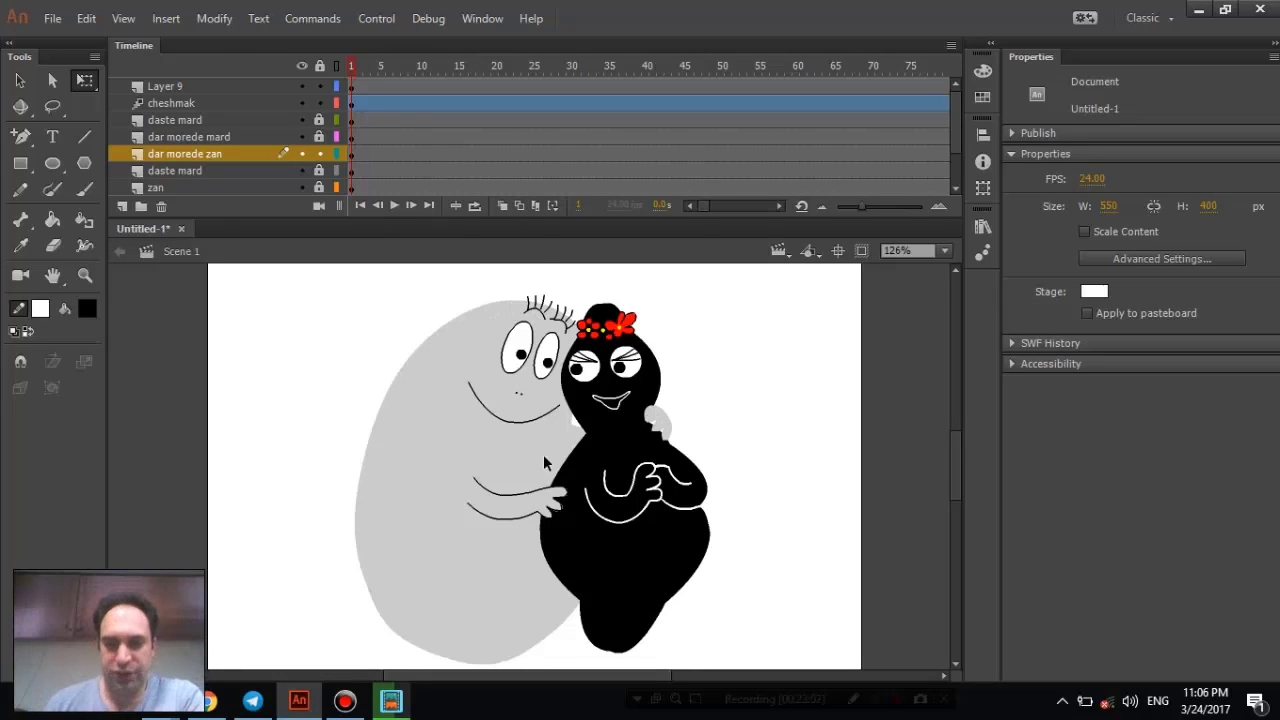
- Lock the Layer 9 and cheshmak layers, enlarge the timeline to show every layer and unlock the Mard layer
{"action": "left_click", "coordinate": [452, 624]}
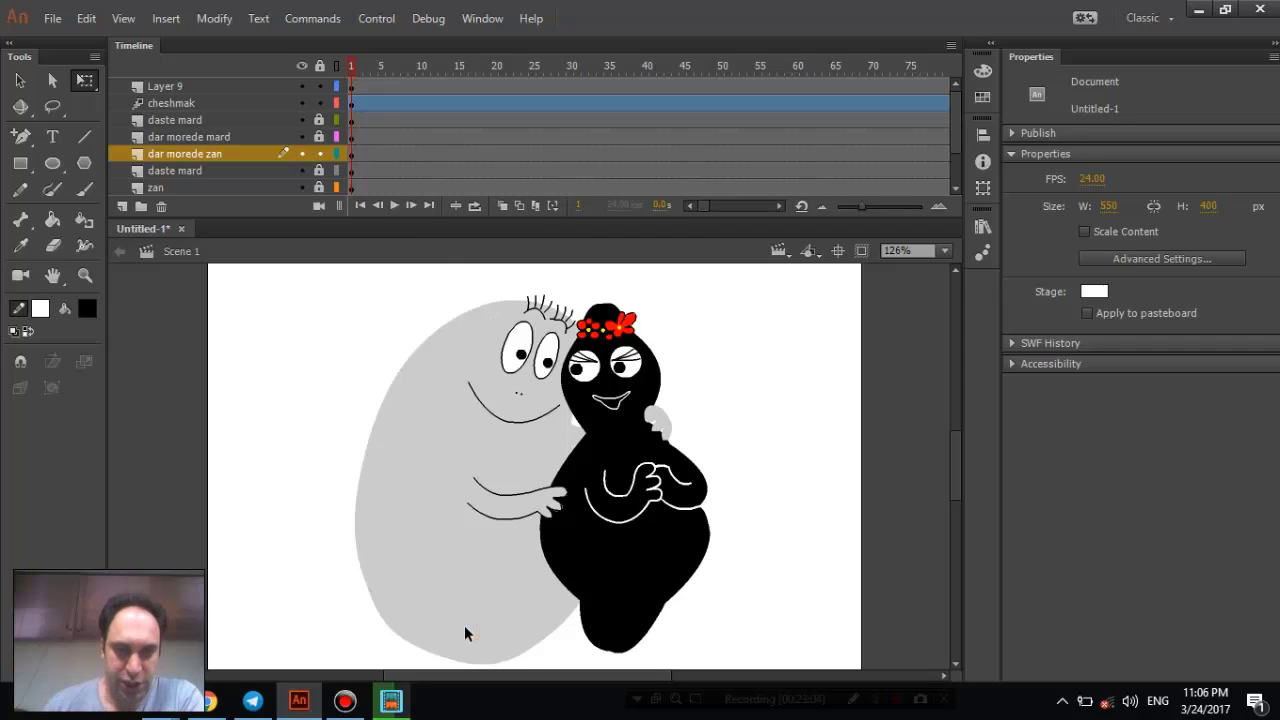
{"action": "left_click", "coordinate": [320, 87]}
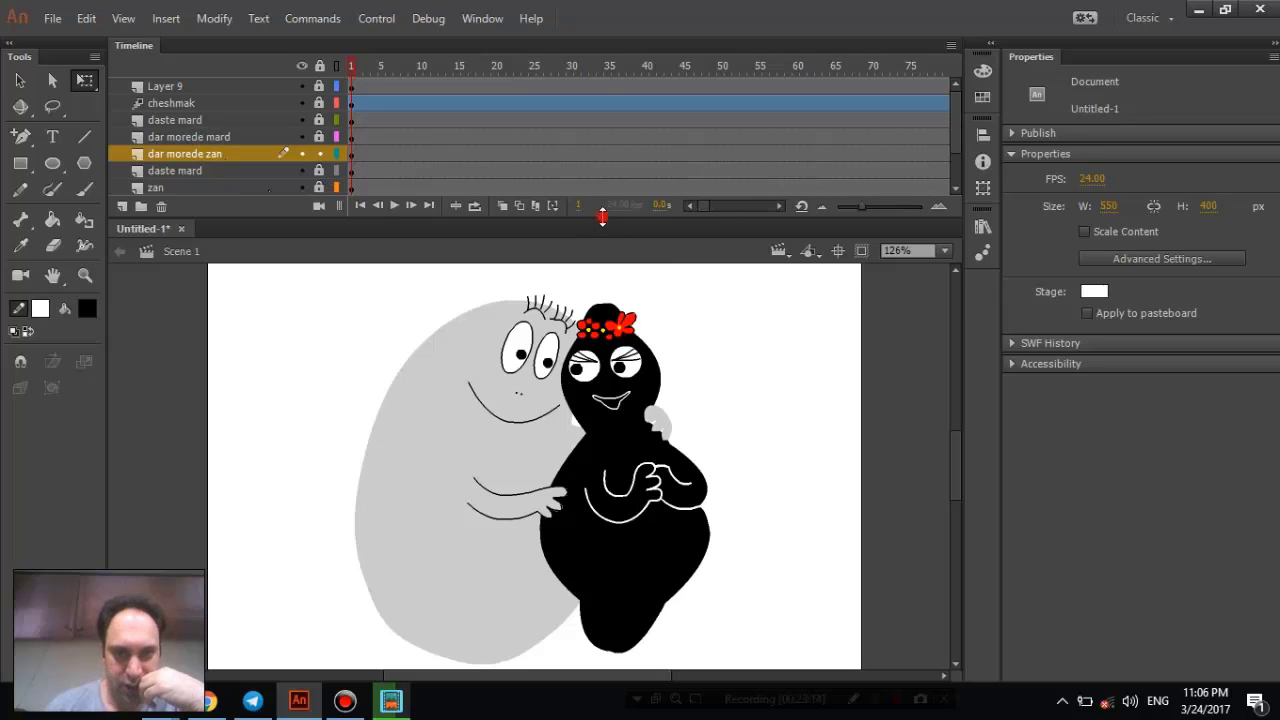
{"action": "left_click_drag", "start_coordinate": [603, 220], "coordinate": [603, 270]}
{"action": "left_click", "coordinate": [215, 204]}
{"action": "left_click", "coordinate": [303, 204]}
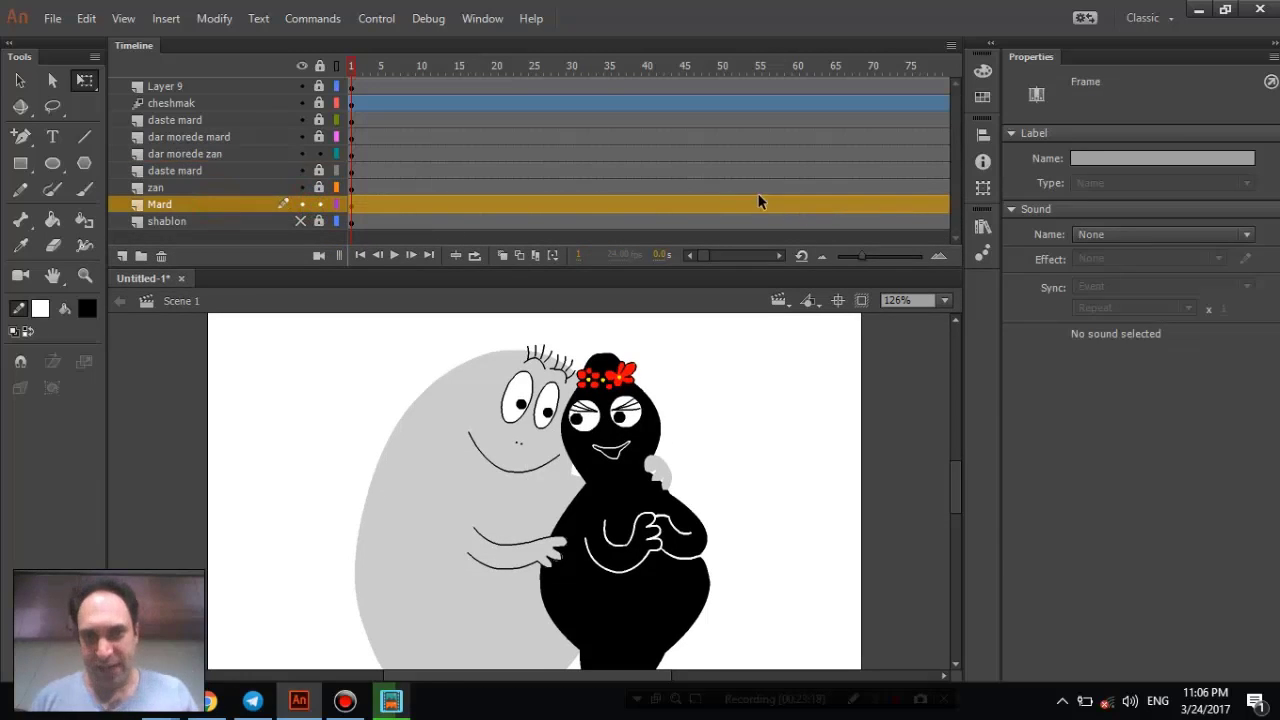
- Create a shape tween on the Mard layer from frame 80
{"action": "left_click", "coordinate": [803, 204]}
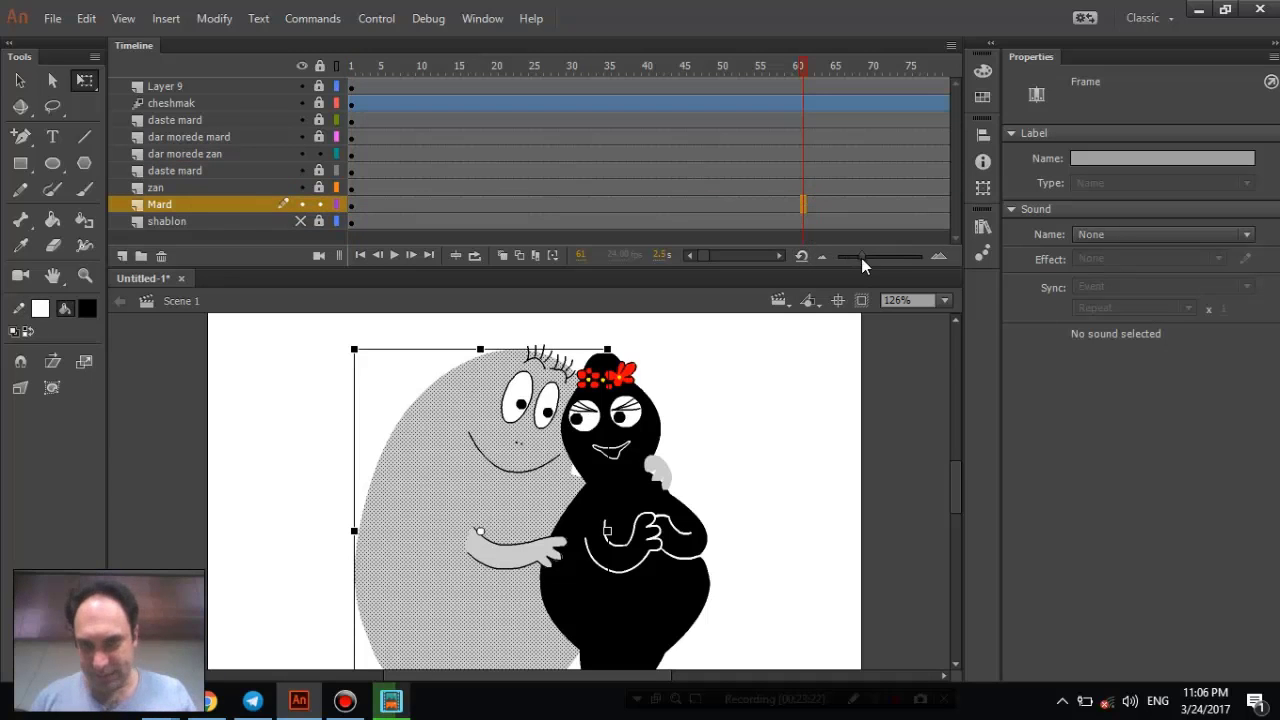
{"action": "left_click_drag", "start_coordinate": [863, 258], "coordinate": [853, 261]}
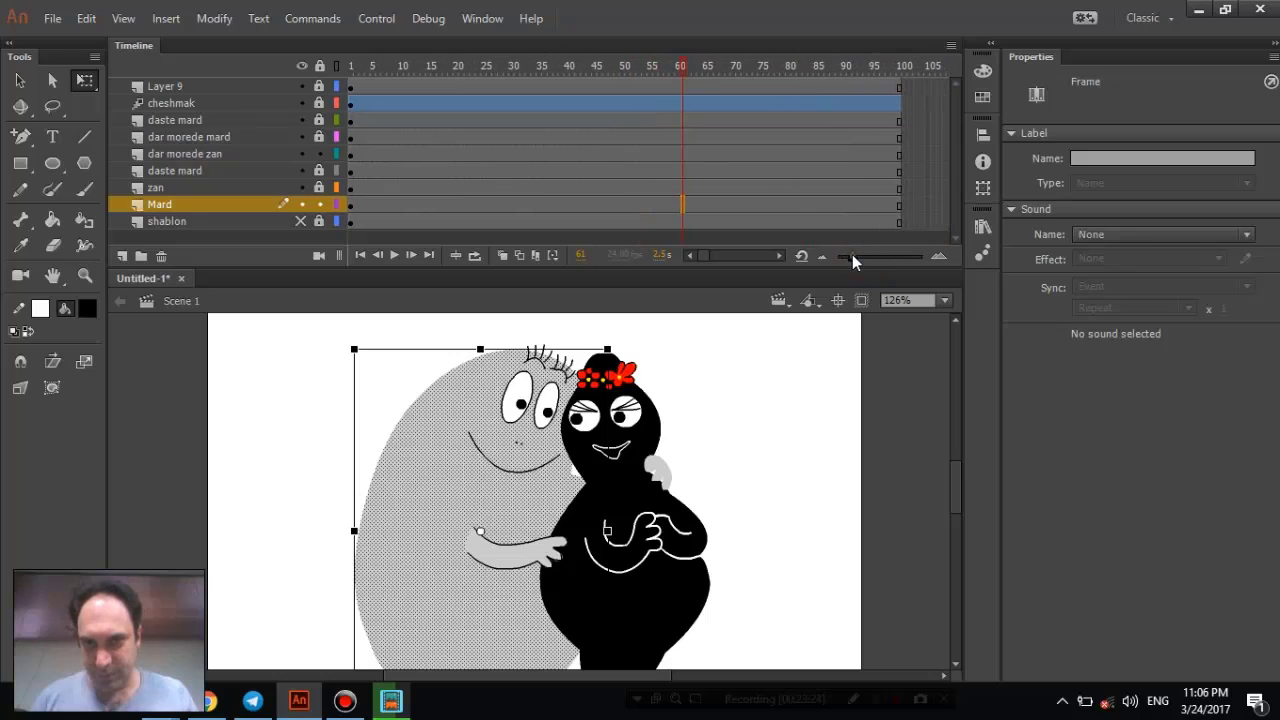
{"action": "left_click", "coordinate": [796, 207]}
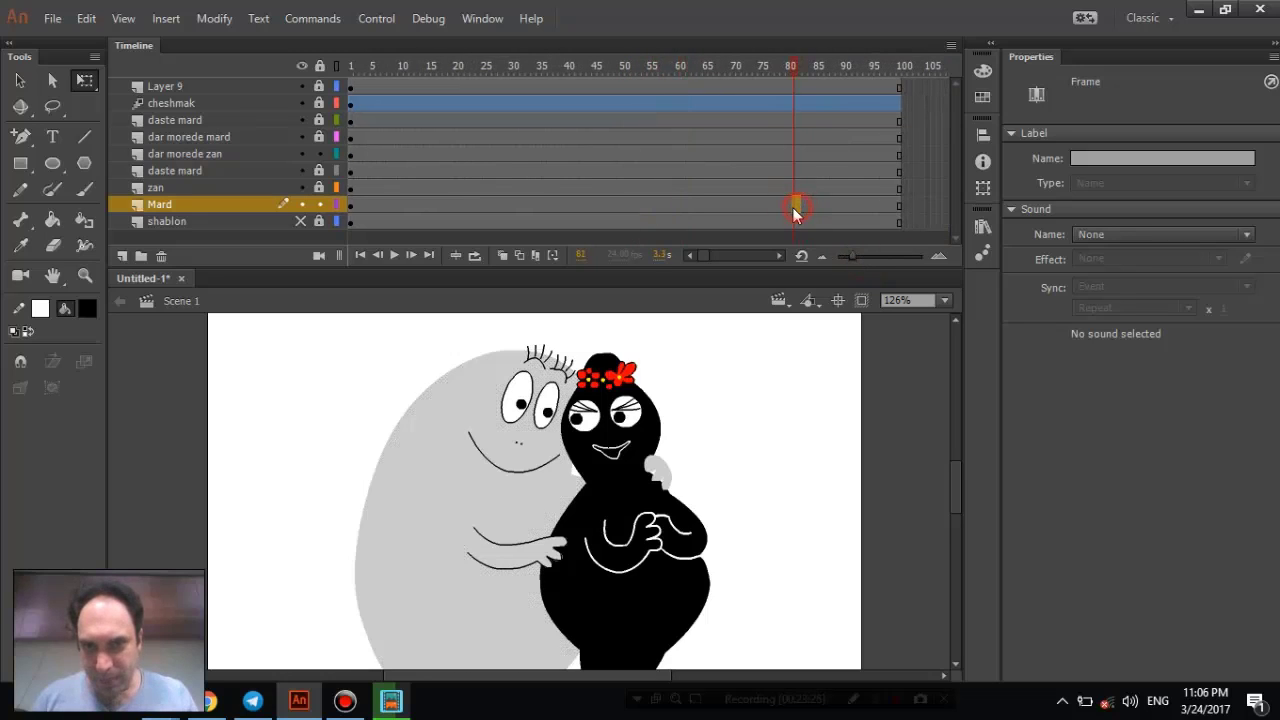
{"action": "left_click", "coordinate": [791, 207]}
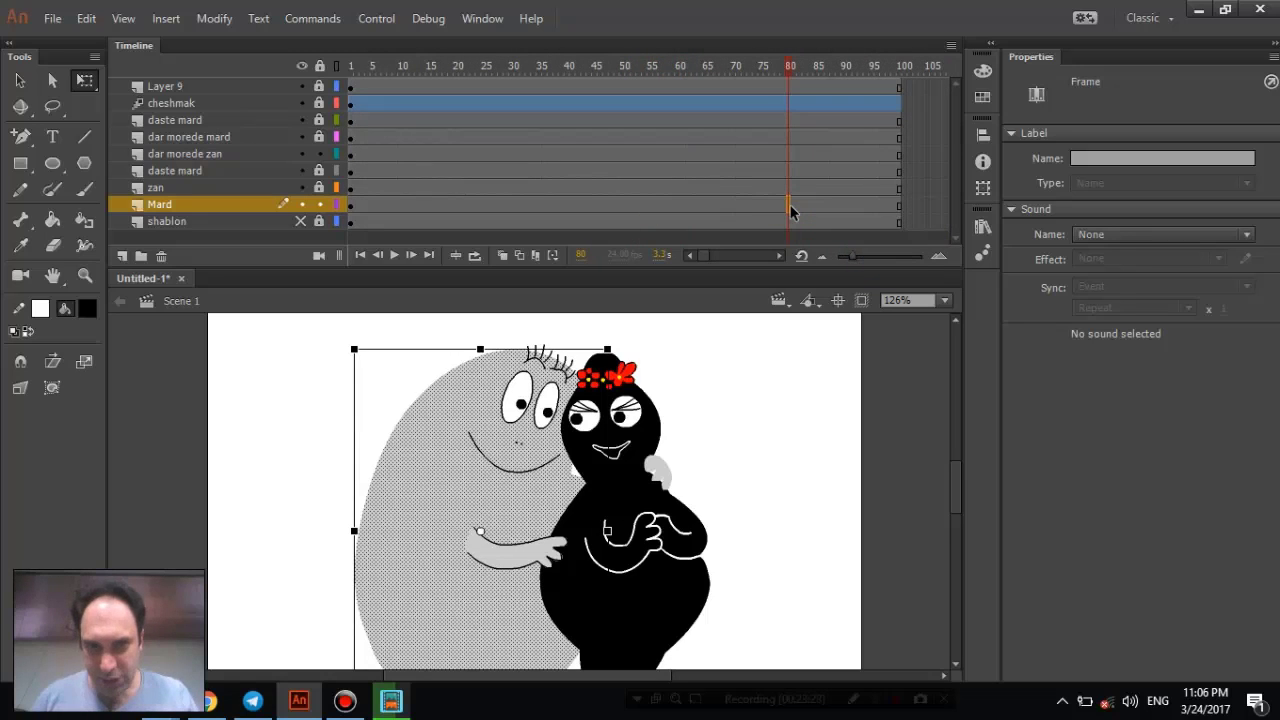
{"action": "right_click", "coordinate": [791, 208]}
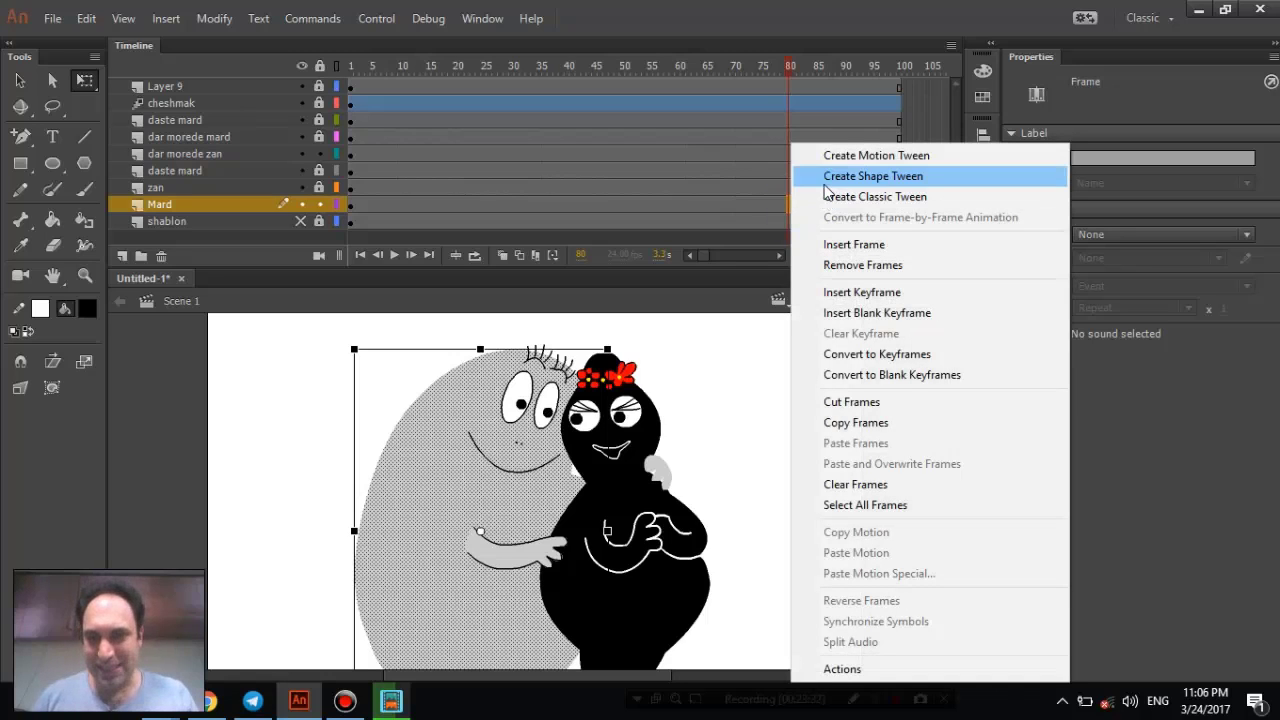
{"action": "left_click", "coordinate": [825, 186]}
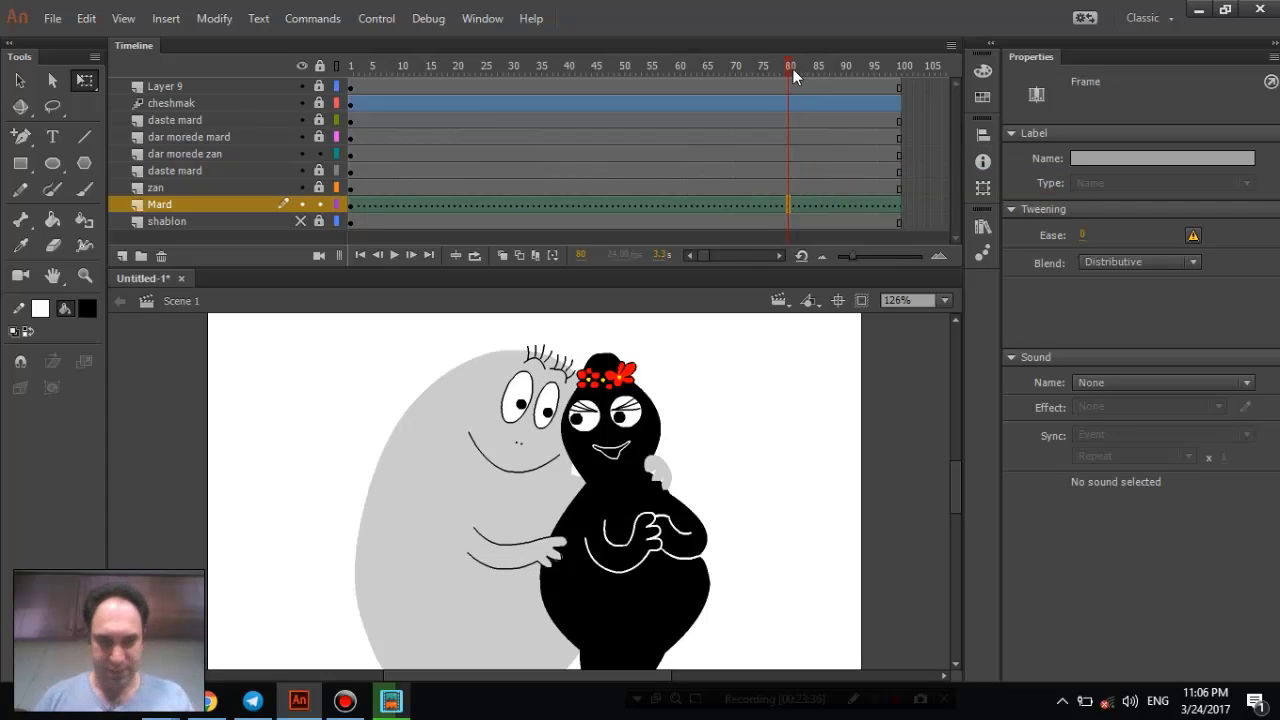
- Widen the stage to 700 px in the document settings, anchored at its middle right edge
{"action": "key", "text": "ctrl+minus"}
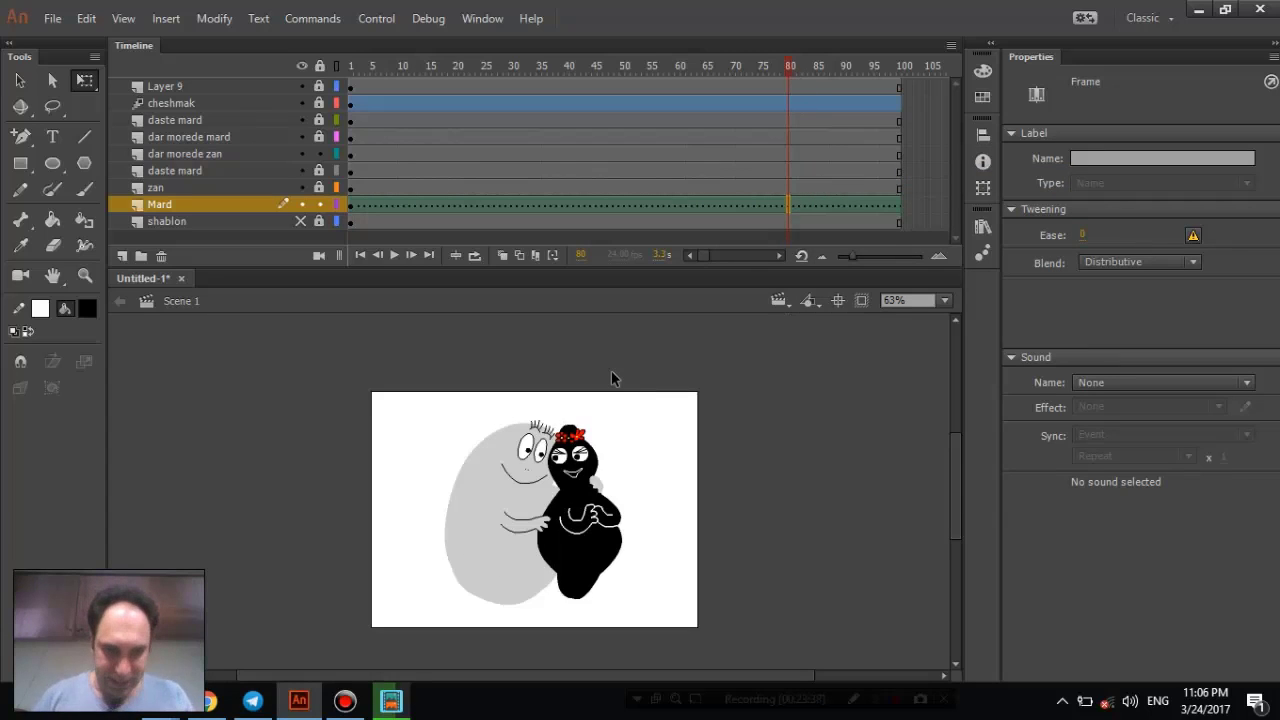
{"action": "left_click", "coordinate": [788, 421]}
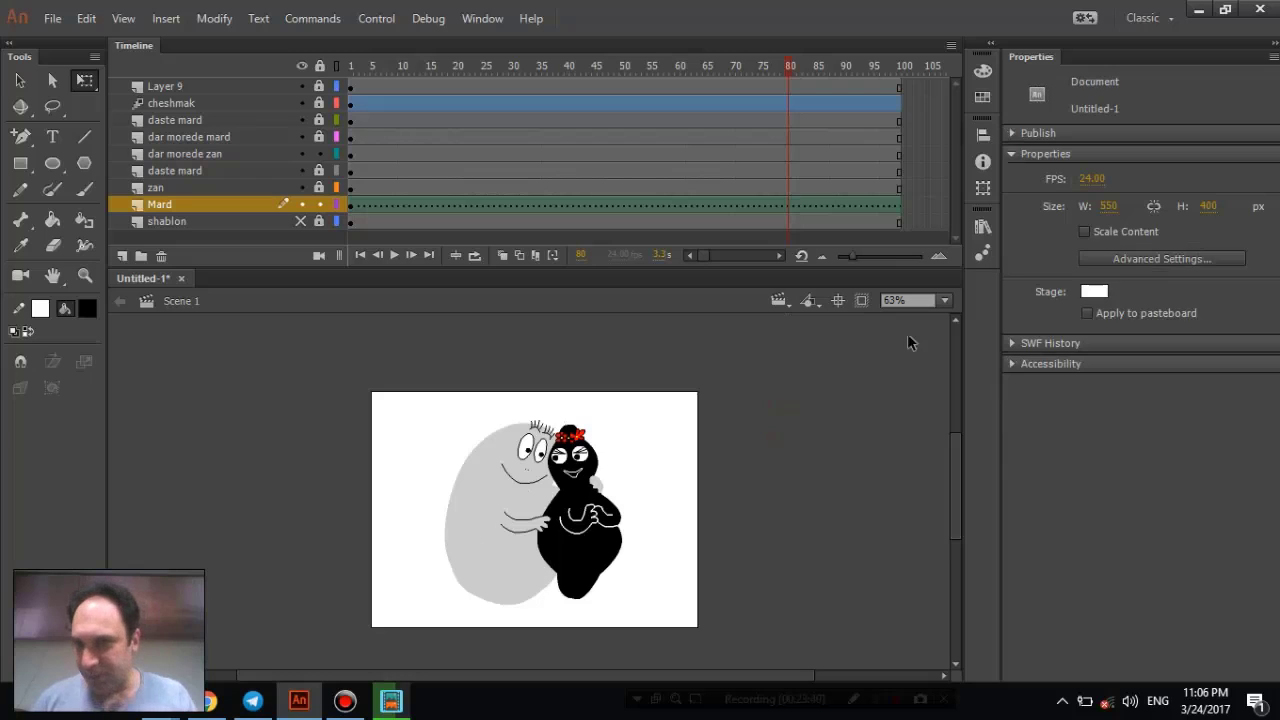
{"action": "left_click", "coordinate": [1138, 258]}
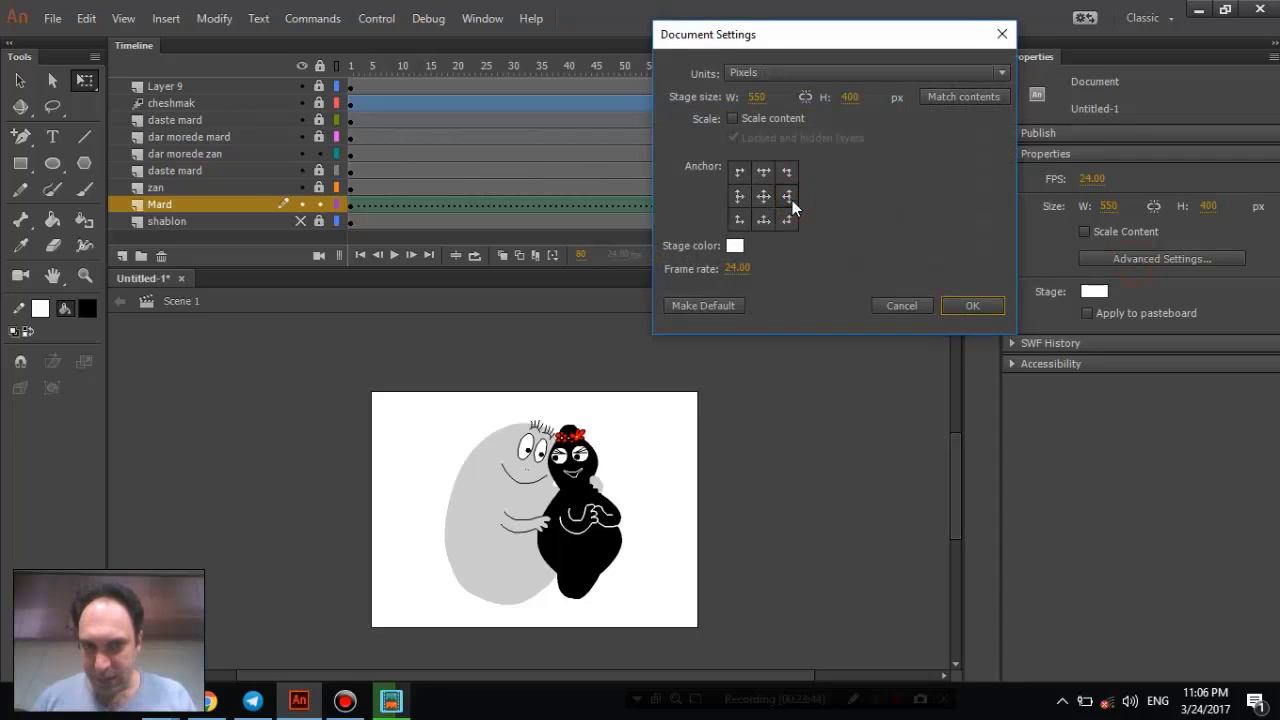
{"action": "left_click", "coordinate": [760, 97]}
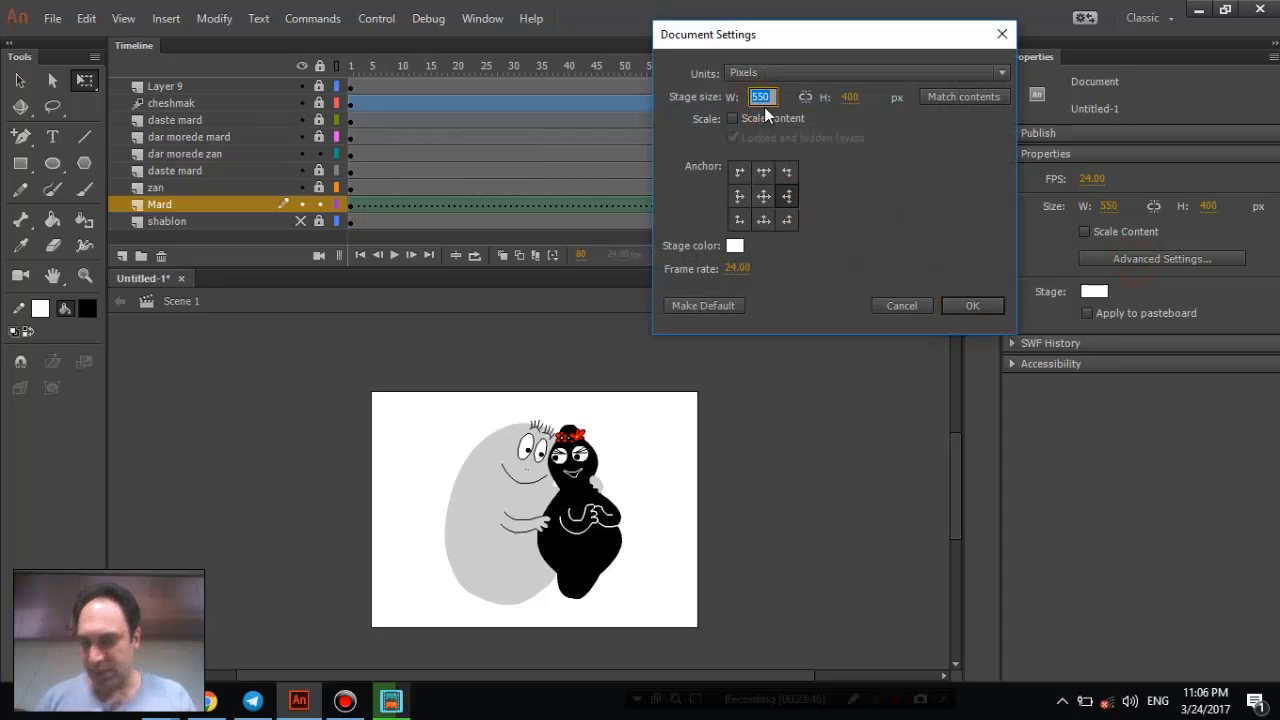
{"action": "type", "text": "700"}
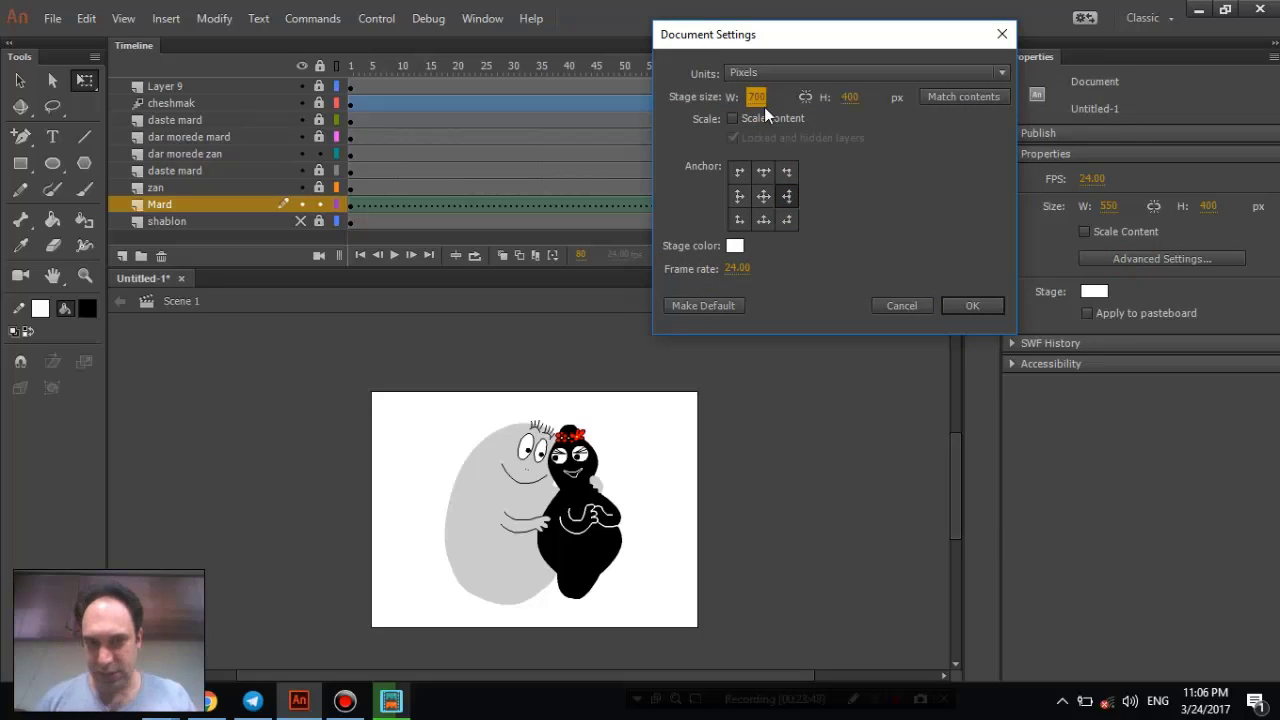
{"action": "left_click", "coordinate": [969, 305]}
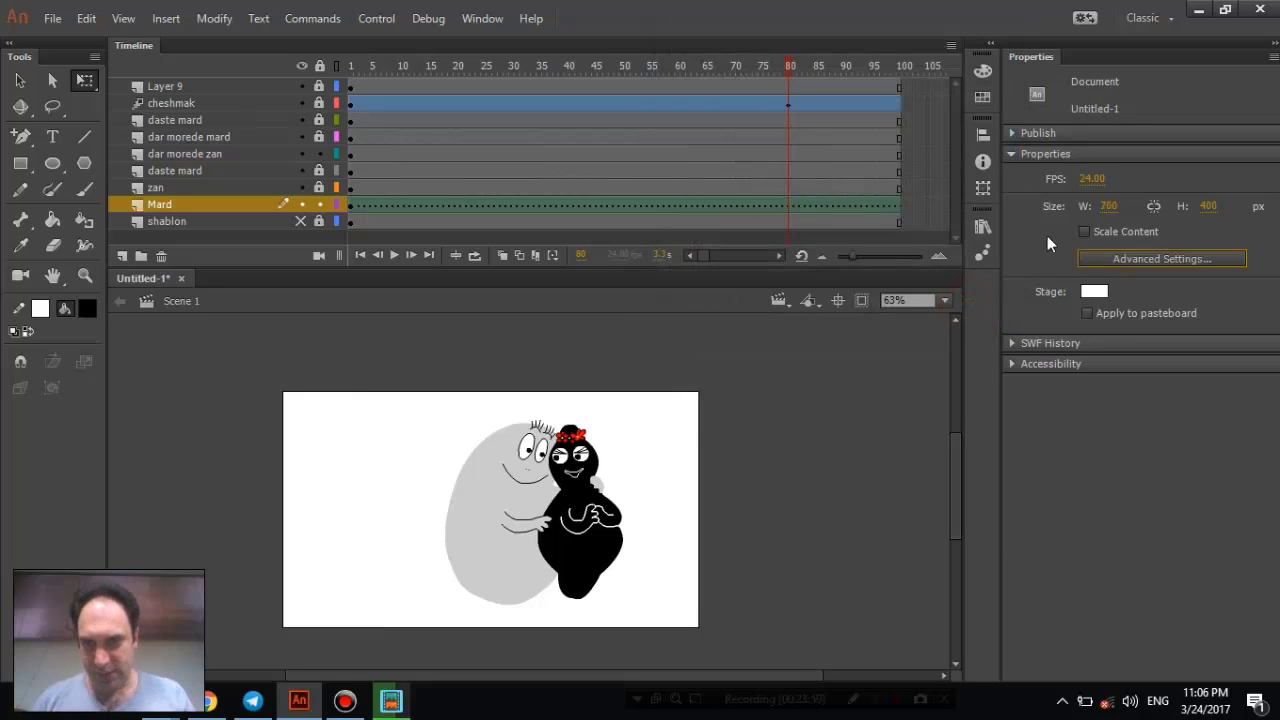
- Set the document's frame rate to 18 FPS
{"action": "left_click", "coordinate": [1095, 178]}
{"action": "type", "text": "18"}
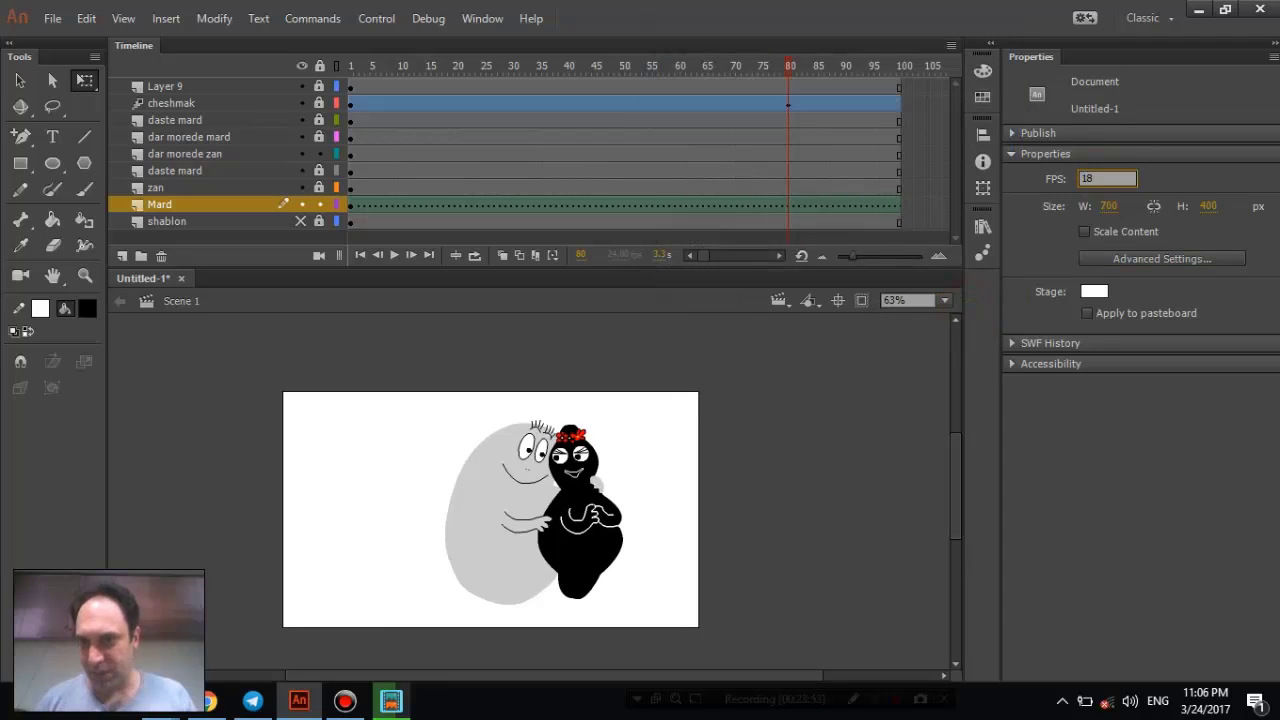
{"action": "key", "text": "Return"}
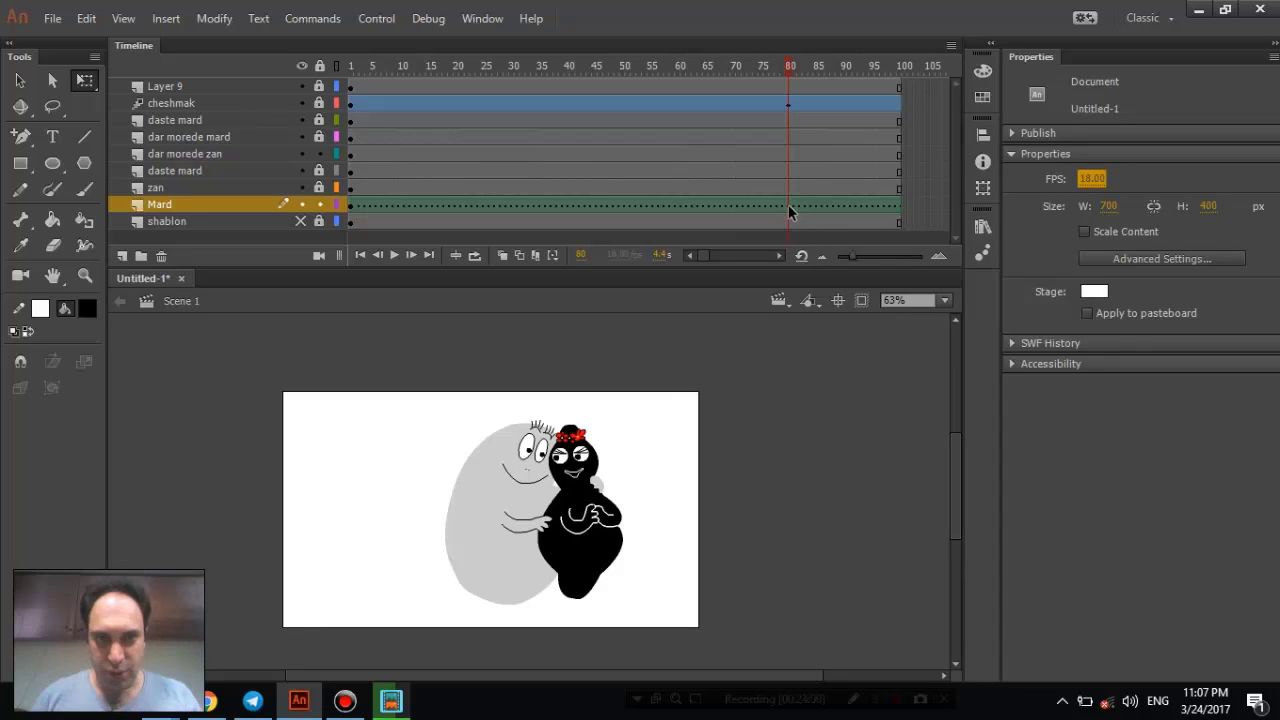
- Remove the tween from the cheshmak layer and insert a keyframe at frame 80 of the Mard layer
{"action": "right_click", "coordinate": [788, 103]}
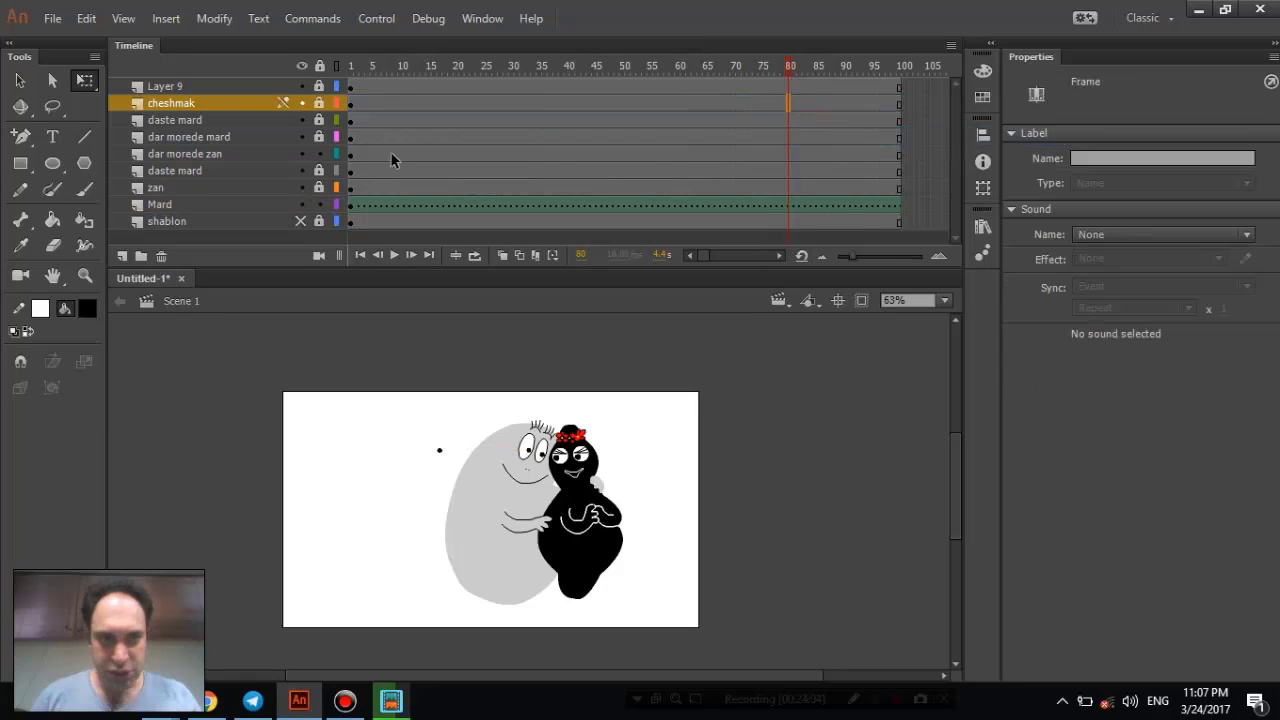
{"action": "left_click", "coordinate": [236, 206]}
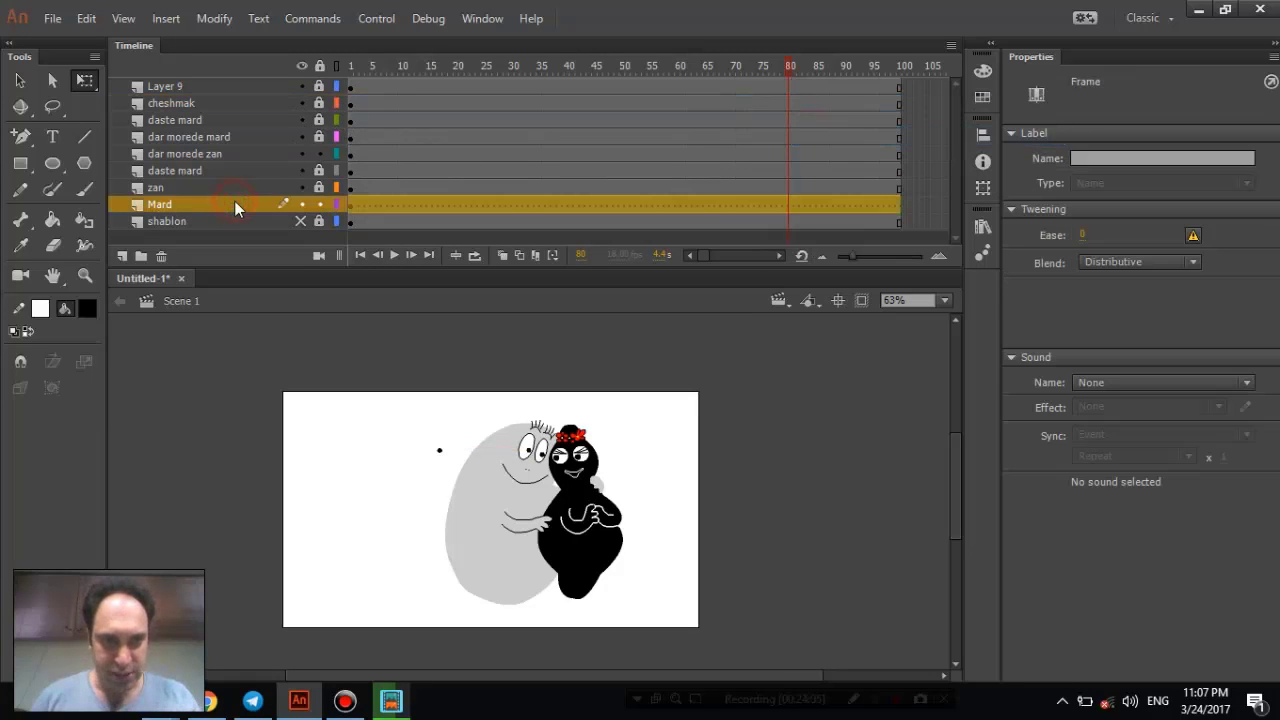
{"action": "left_click", "coordinate": [788, 205]}
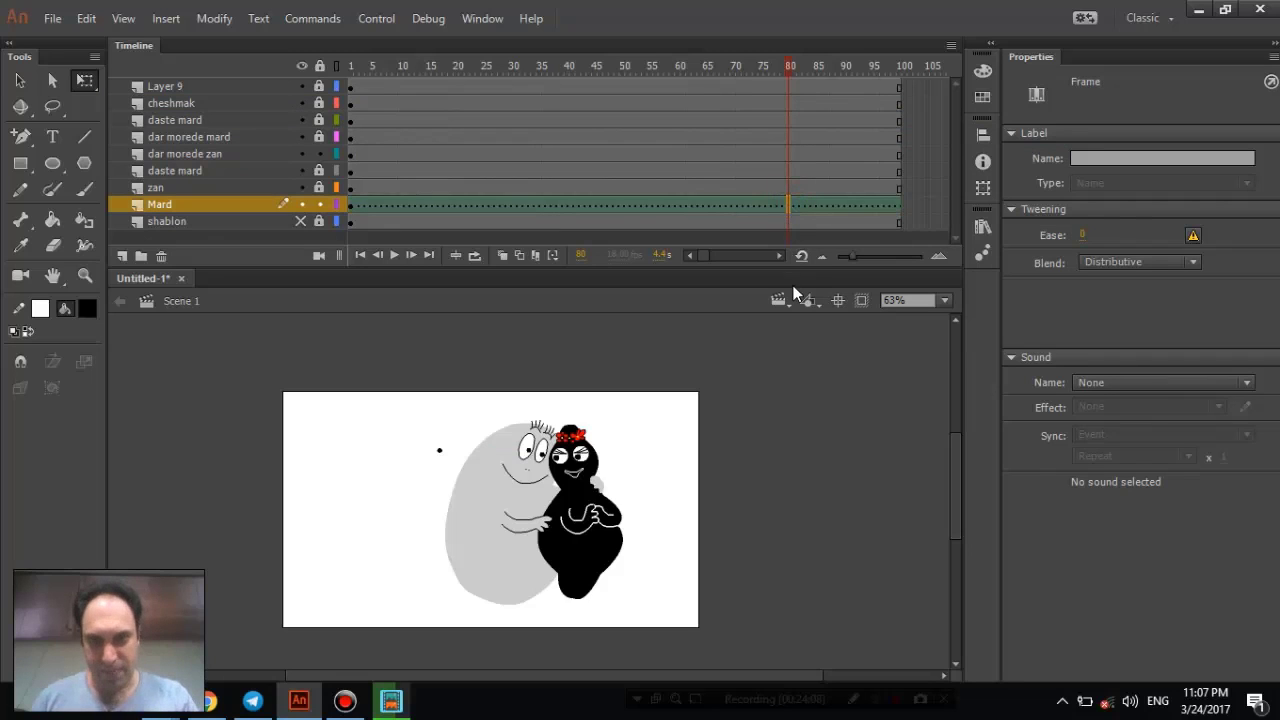
{"action": "key", "text": "F6"}
- Hide Layer 9, unlock the cheshmak layer and select the Mard layer with its contents
{"action": "left_click", "coordinate": [301, 86]}
{"action": "left_click", "coordinate": [319, 103]}
{"action": "left_click", "coordinate": [251, 204]}
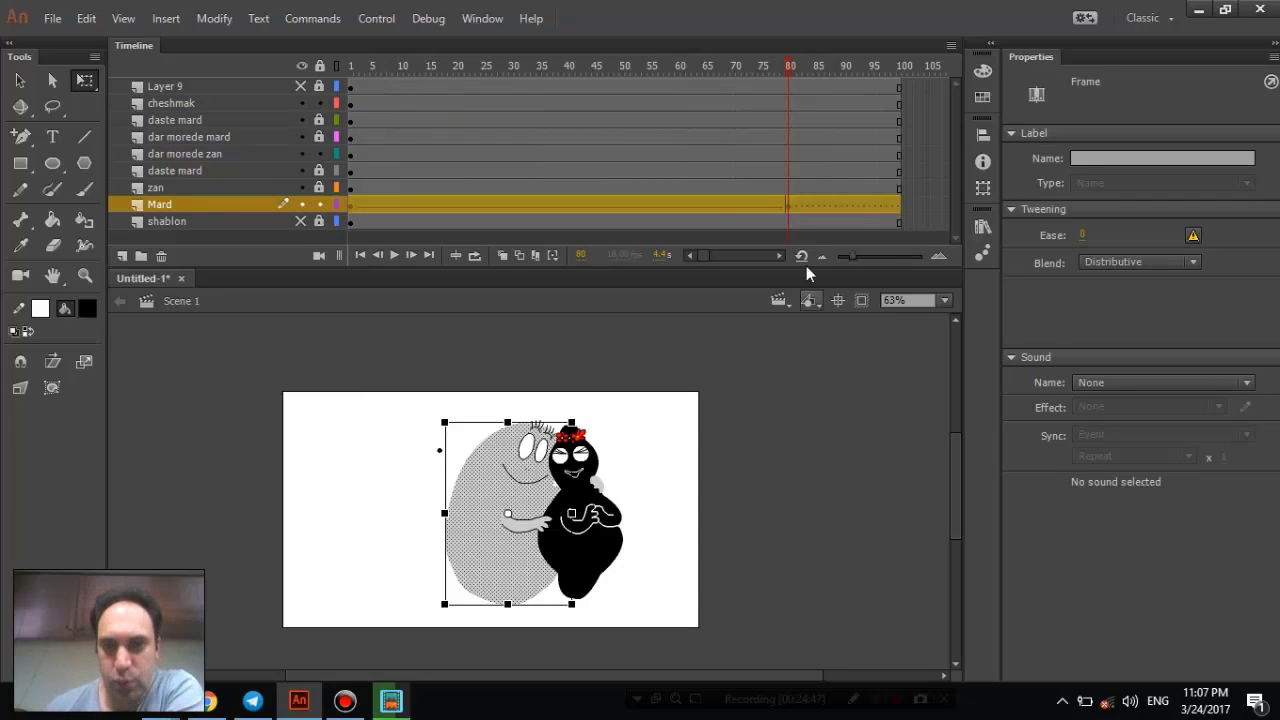
- With the Subselection tool, pull the lower-left outline points of the man's body at frame 80 out toward the stage's left edge
{"action": "key", "text": "v"}
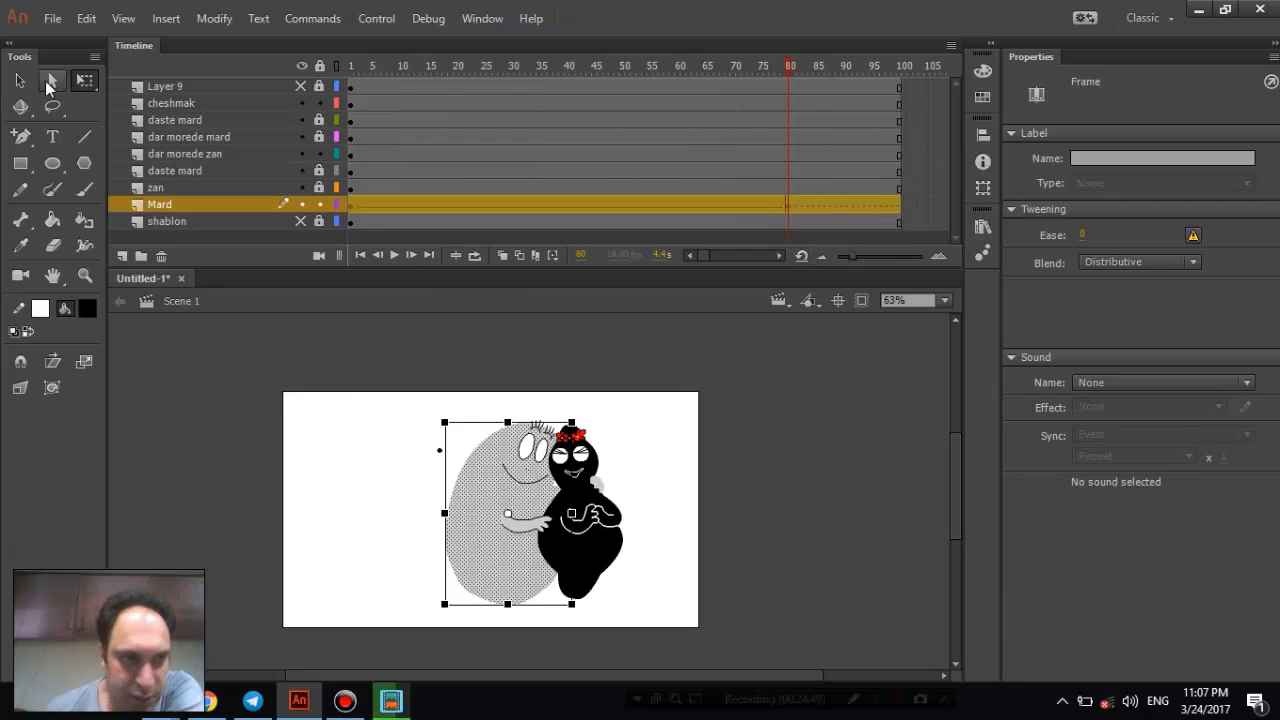
{"action": "left_click", "coordinate": [465, 546]}
{"action": "left_click", "coordinate": [448, 555]}
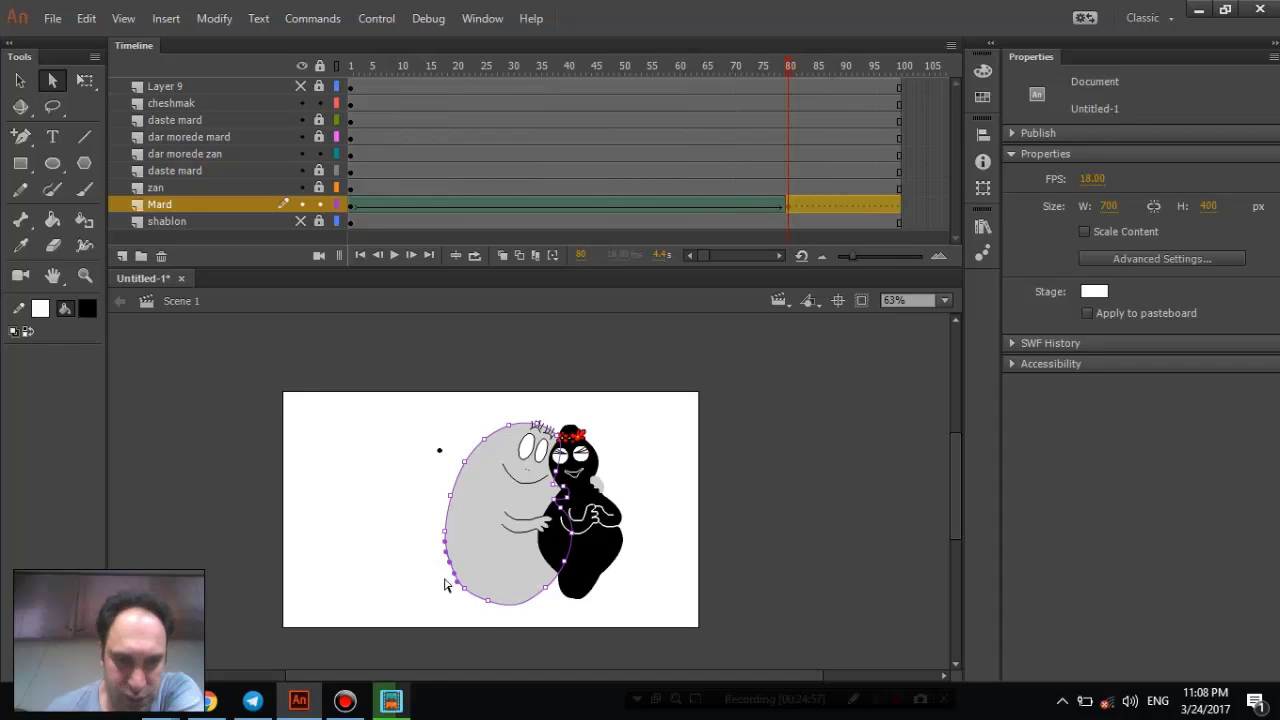
{"action": "left_click_drag", "start_coordinate": [465, 595], "coordinate": [303, 522]}
{"action": "left_click_drag", "start_coordinate": [452, 569], "coordinate": [293, 413]}
{"action": "left_click_drag", "start_coordinate": [445, 536], "coordinate": [446, 484]}
{"action": "left_click", "coordinate": [449, 494]}
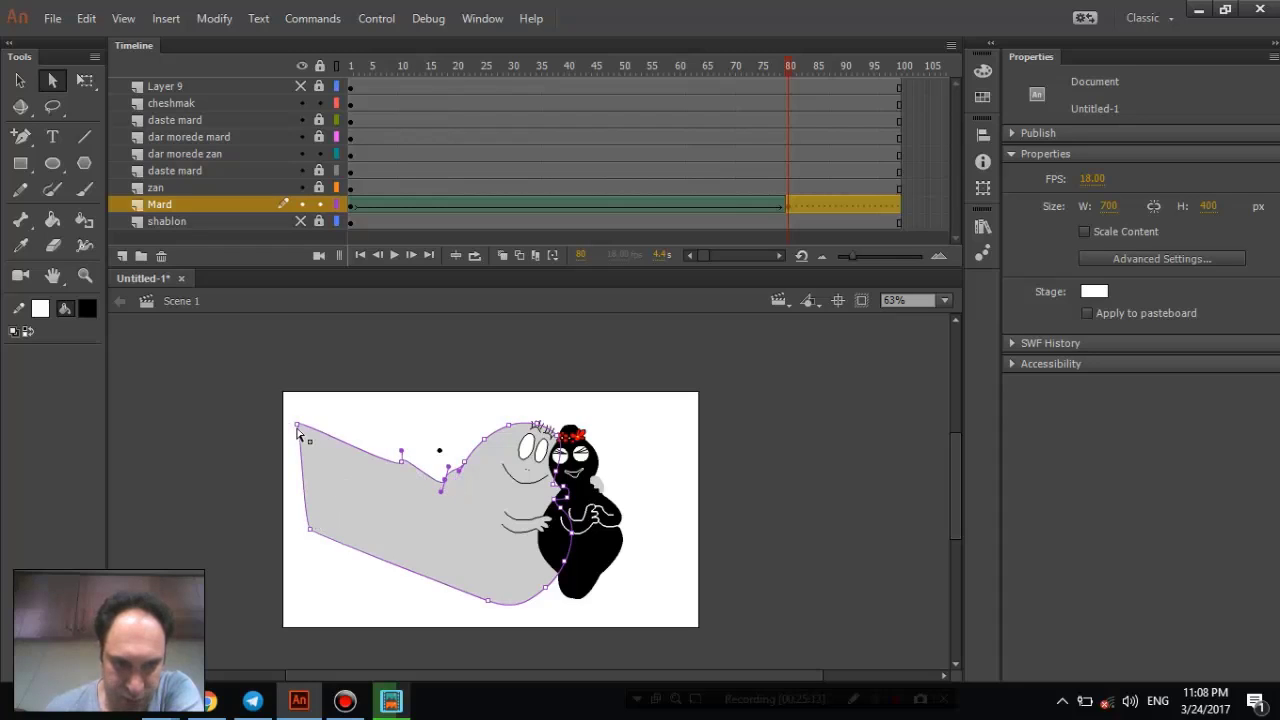
- Curve the outer and bottom edges of the extended body by adjusting the handles of its lower-left anchor points
{"action": "left_click", "coordinate": [299, 427]}
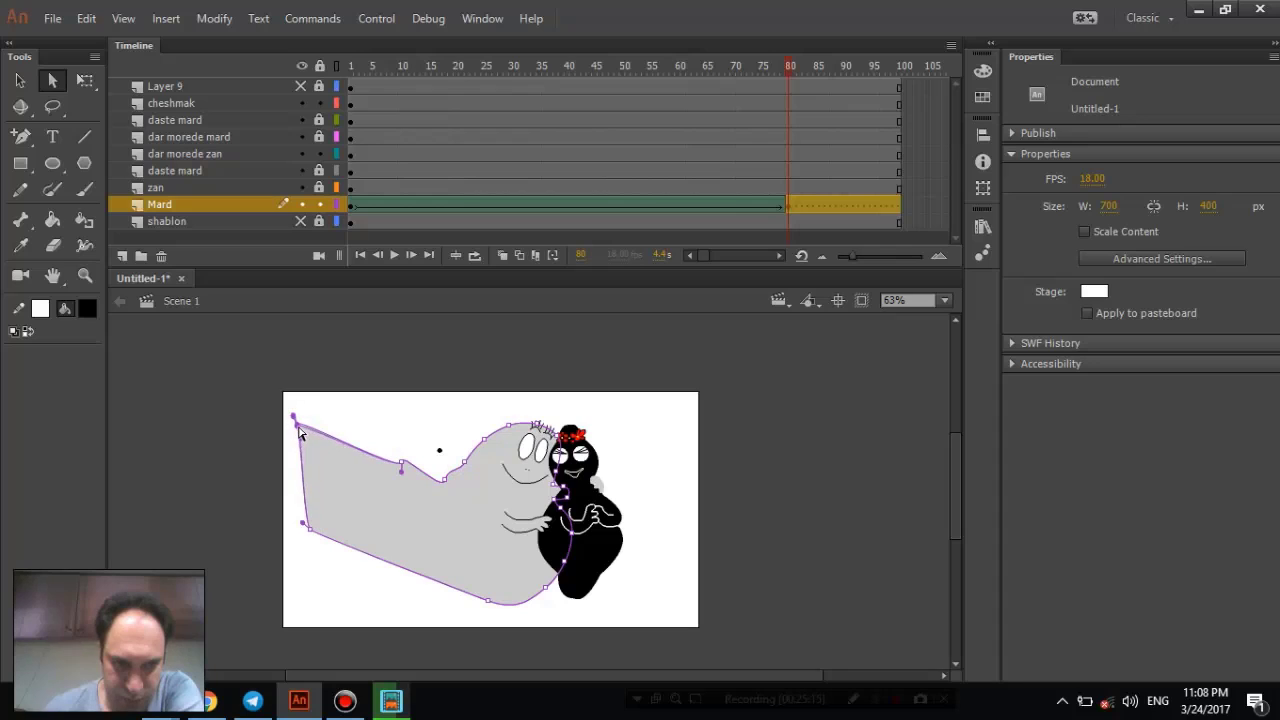
{"action": "mouse_move", "coordinate": [308, 528]}
{"action": "left_mouse_down"}
{"action": "mouse_move", "coordinate": [372, 584]}
{"action": "mouse_move", "coordinate": [286, 521]}
{"action": "left_mouse_up"}
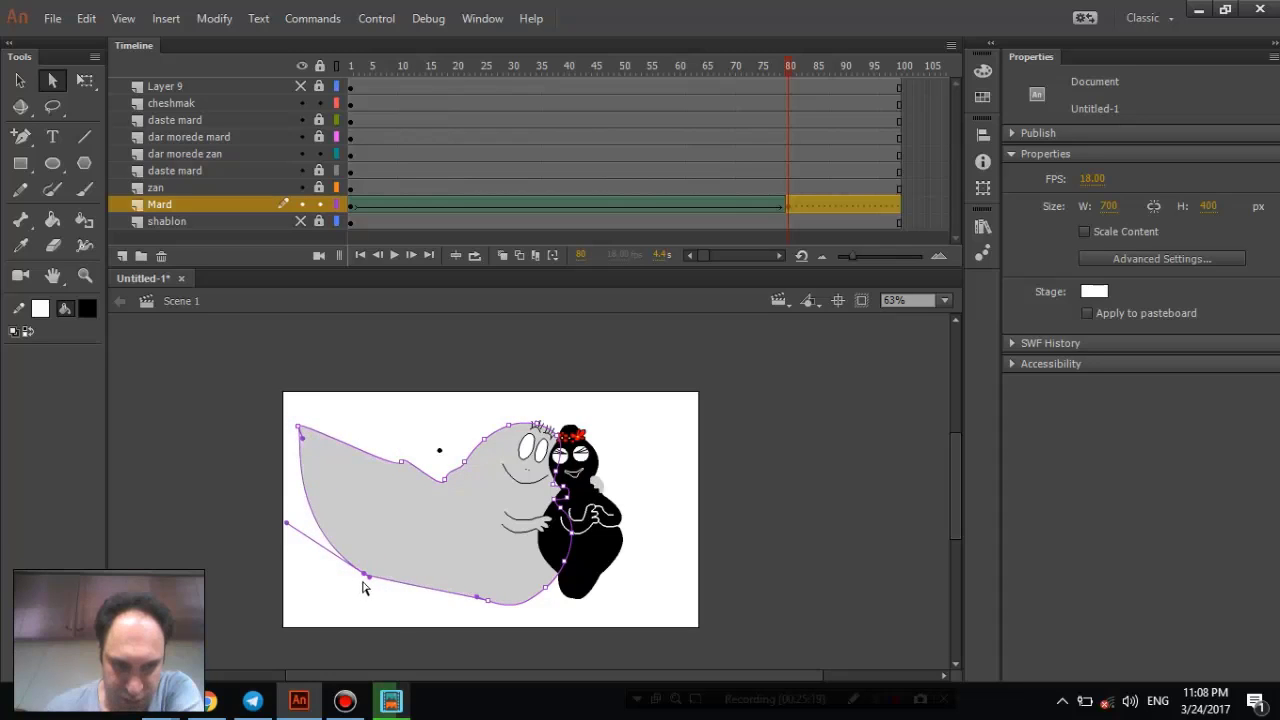
{"action": "left_click_drag", "start_coordinate": [371, 585], "coordinate": [397, 604]}
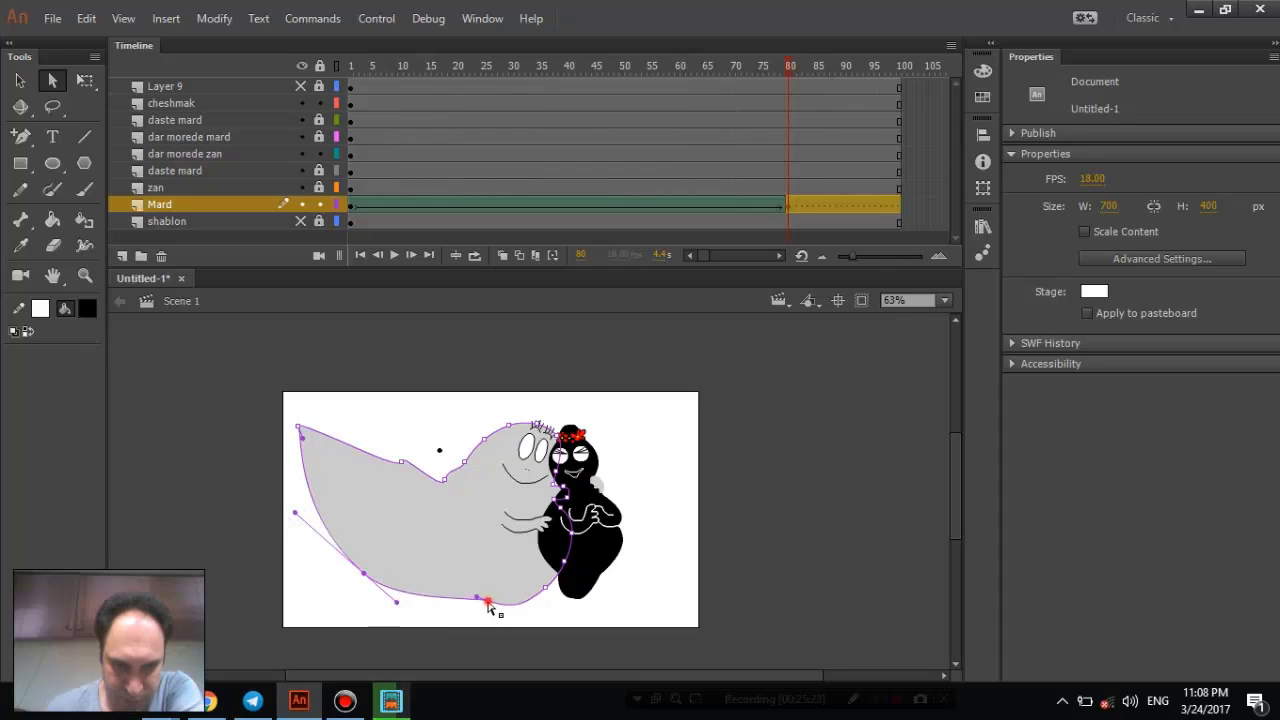
{"action": "left_click_drag", "start_coordinate": [490, 607], "coordinate": [472, 614]}
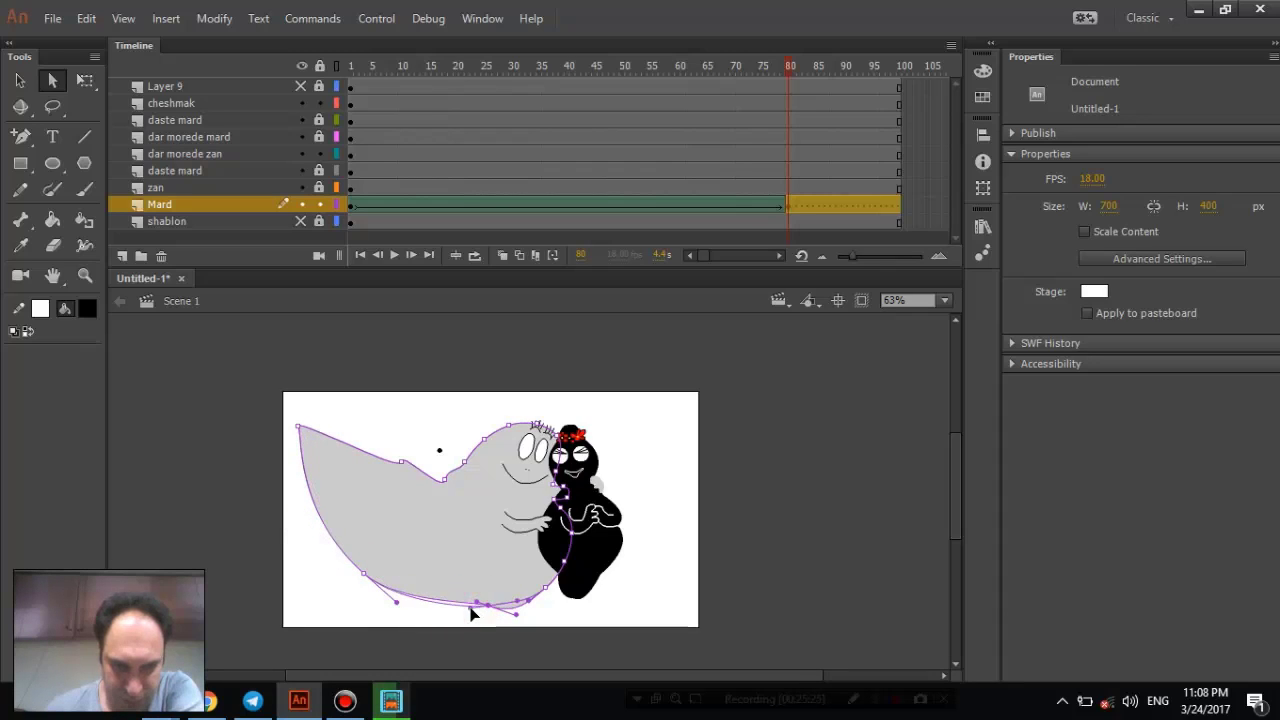
{"action": "key", "text": "q"}
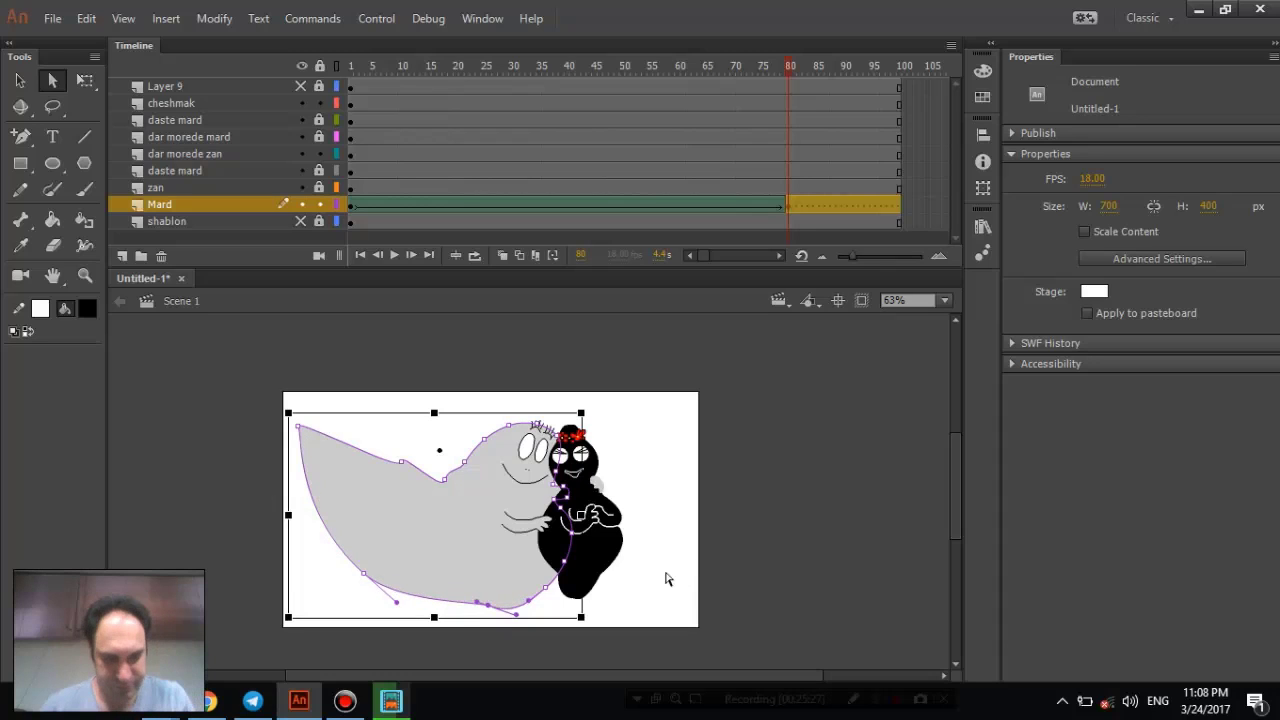
{"action": "key", "text": "a"}
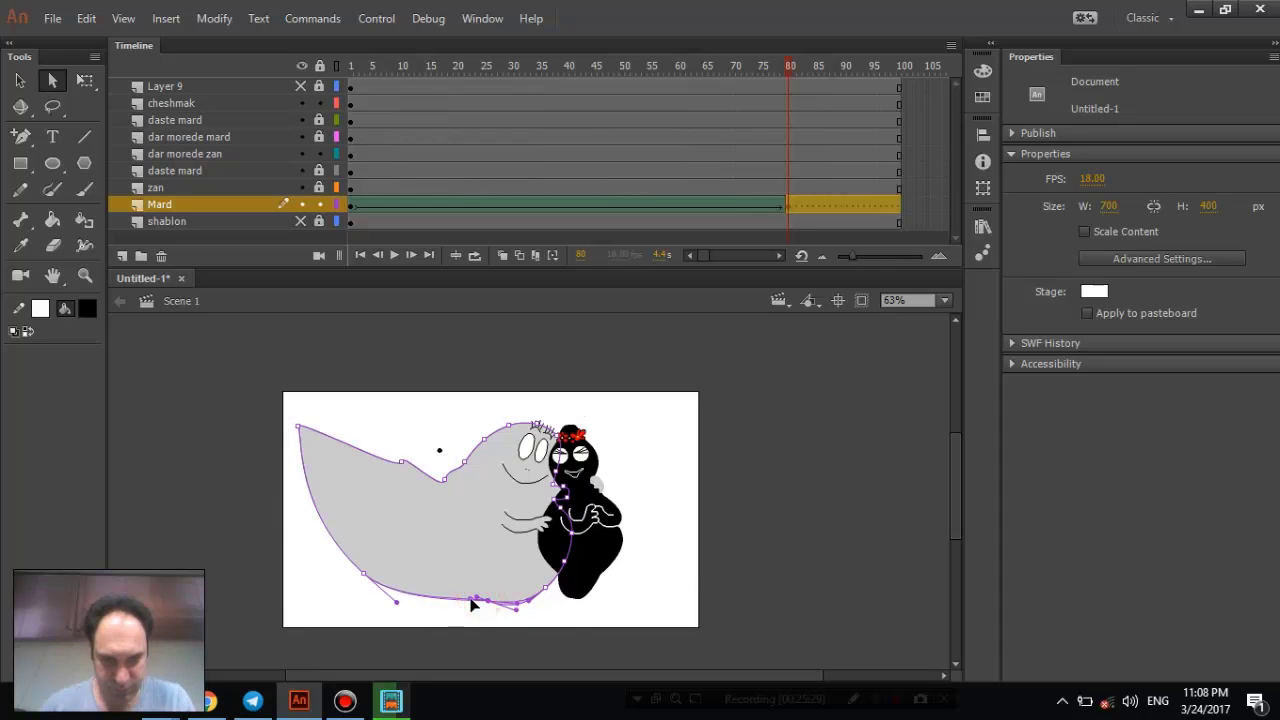
- Lower the anchor on the extension's upper edge and round the raised tip at its far left end
{"action": "left_click", "coordinate": [401, 459]}
{"action": "left_click_drag", "start_coordinate": [403, 454], "coordinate": [367, 459]}
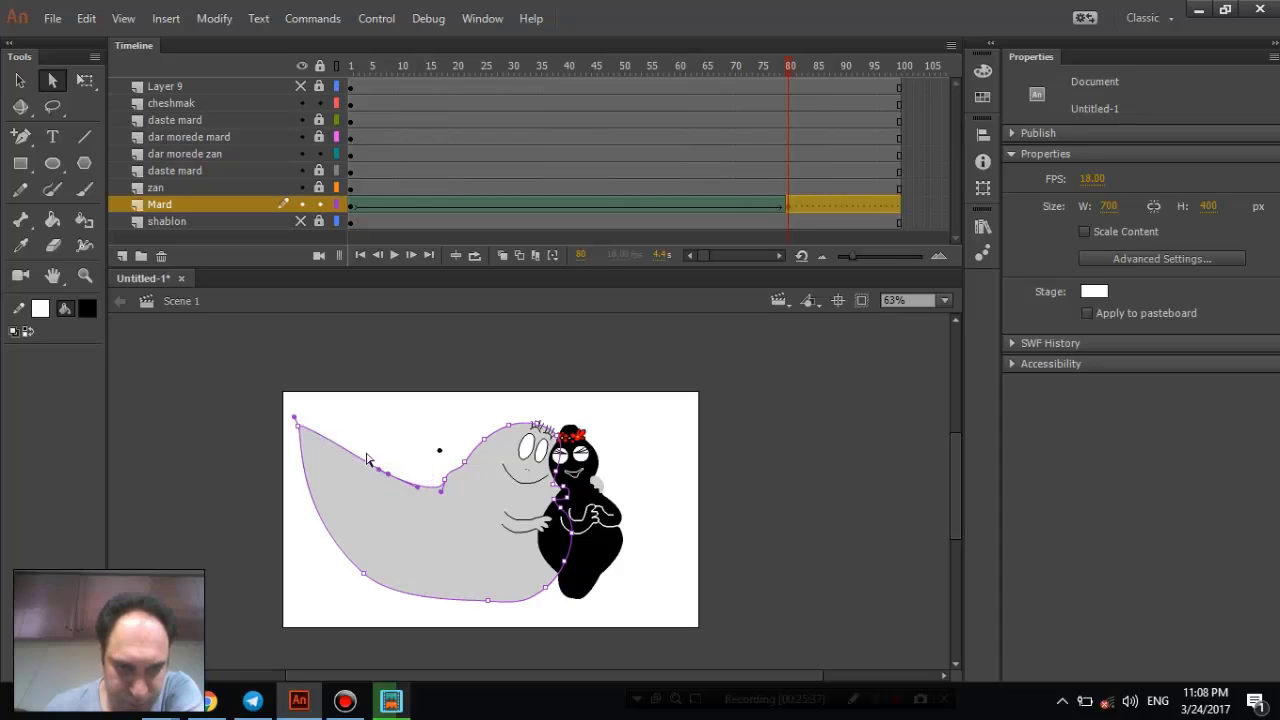
{"action": "left_click_drag", "start_coordinate": [295, 422], "coordinate": [311, 383]}
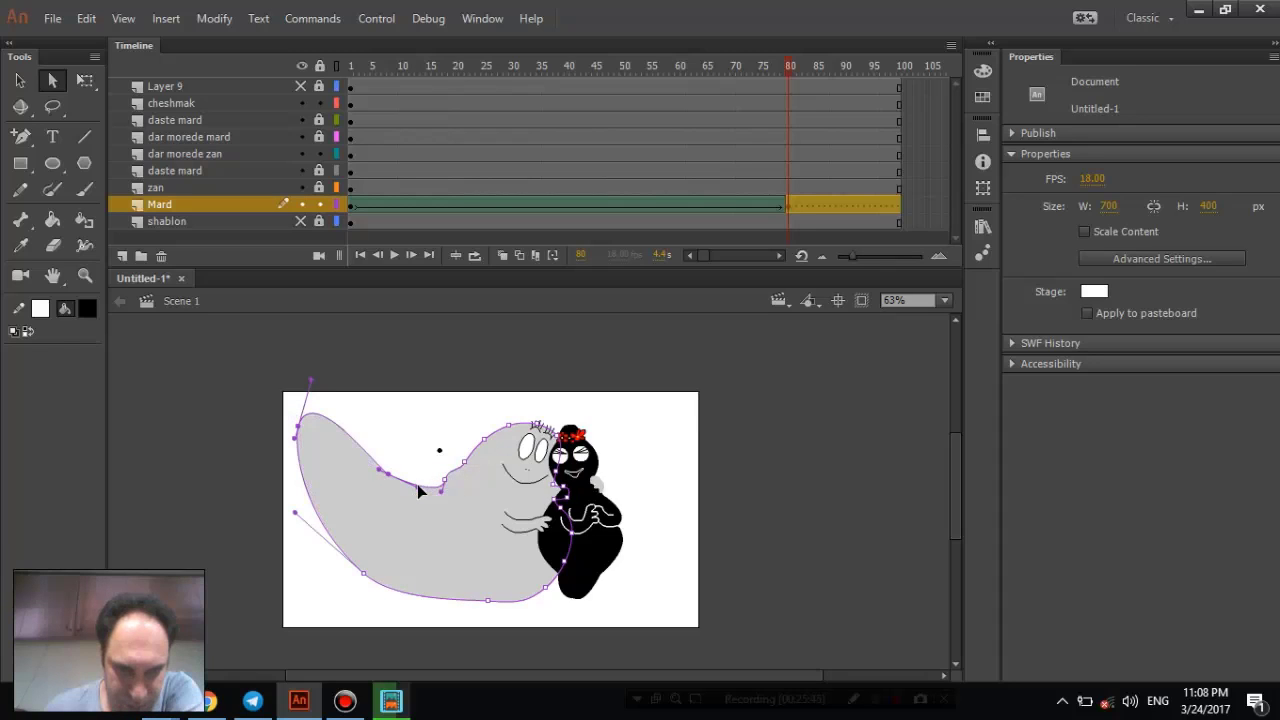
{"action": "left_click_drag", "start_coordinate": [389, 480], "coordinate": [411, 502]}
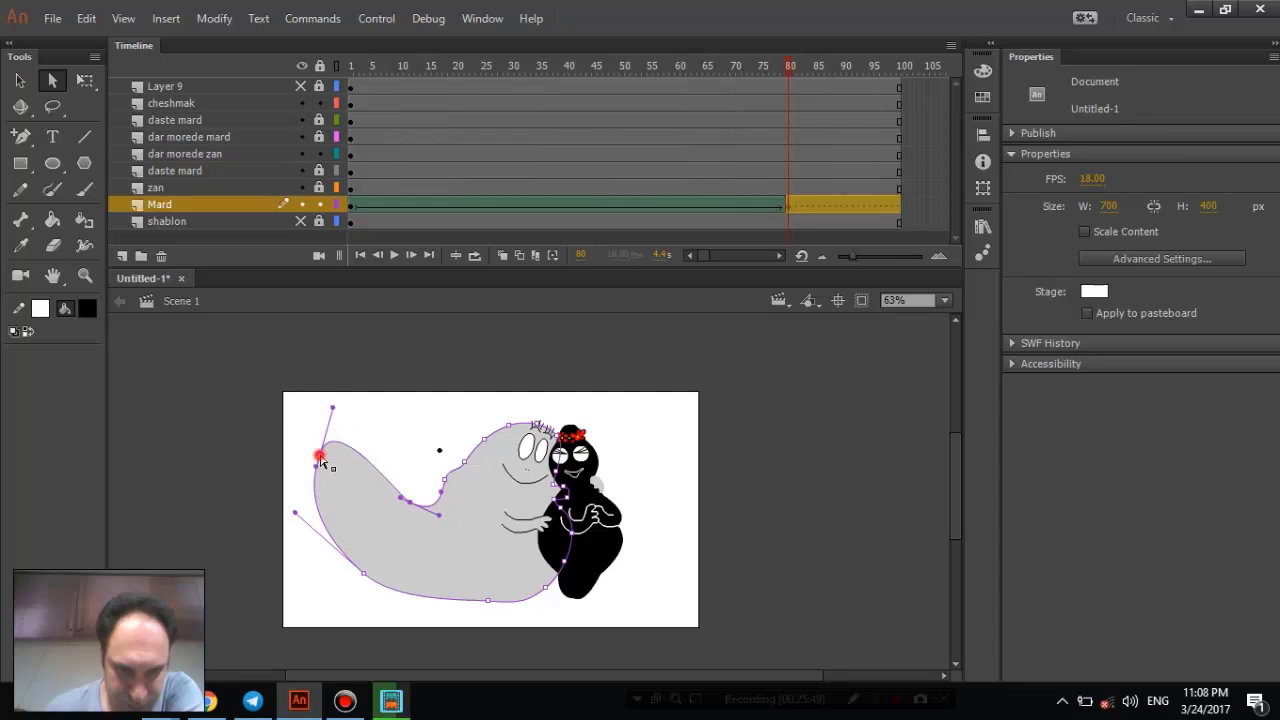
{"action": "left_click_drag", "start_coordinate": [321, 459], "coordinate": [360, 428]}
{"action": "left_click_drag", "start_coordinate": [400, 478], "coordinate": [410, 486]}
{"action": "left_click", "coordinate": [400, 452]}
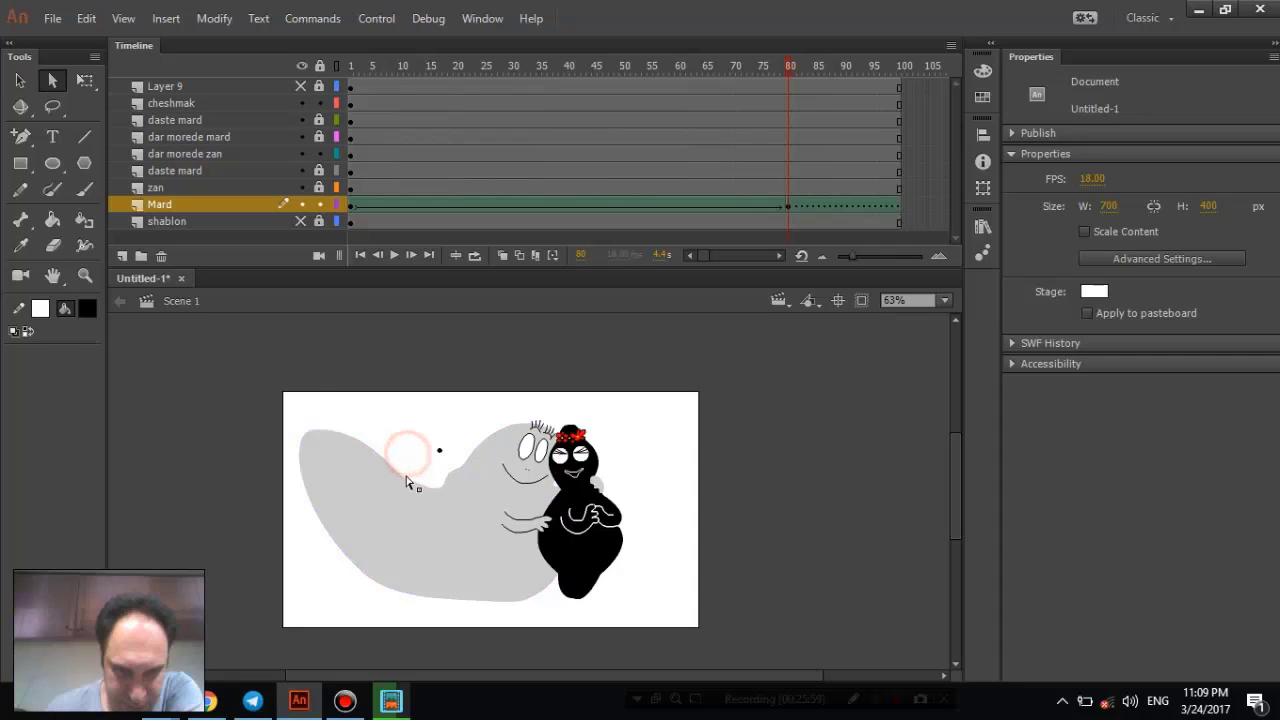
- Smooth the dip between the raised tip and the man's head by adjusting the anchor points on both its slopes
{"action": "left_click", "coordinate": [404, 478]}
{"action": "left_click_drag", "start_coordinate": [409, 494], "coordinate": [360, 452]}
{"action": "left_click", "coordinate": [406, 494]}
{"action": "left_click", "coordinate": [407, 497]}
{"action": "left_click", "coordinate": [444, 484]}
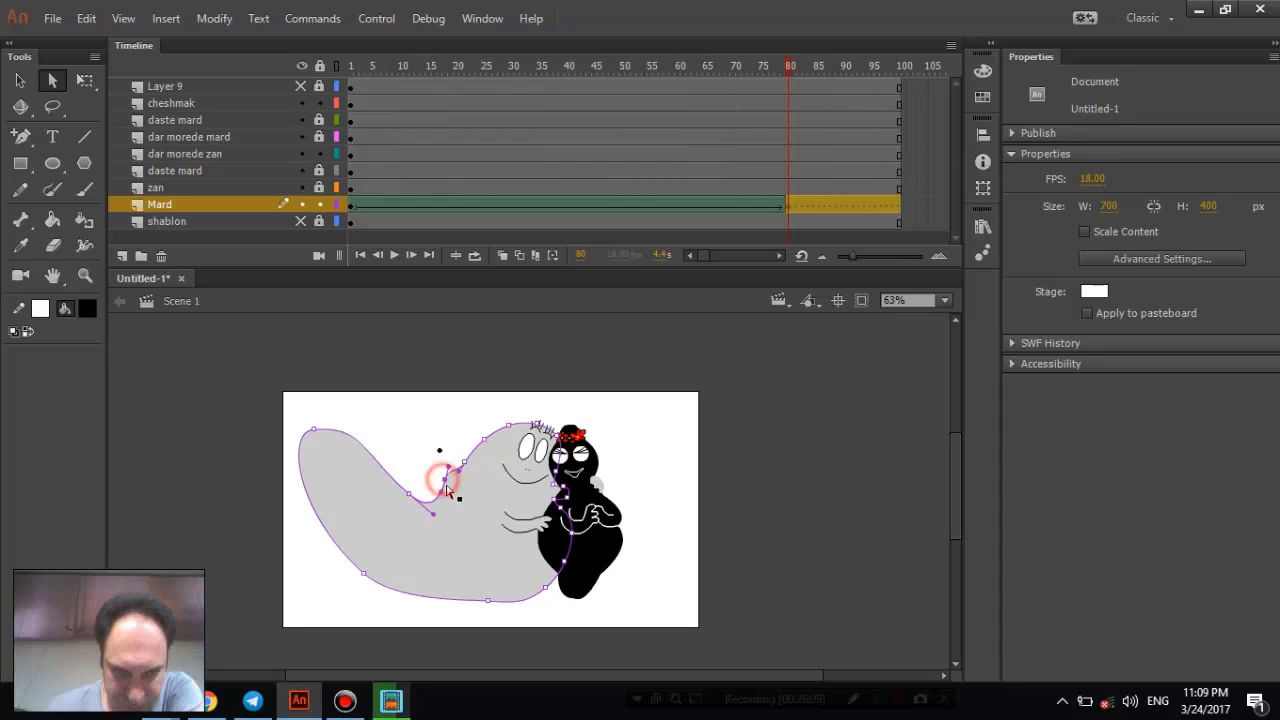
{"action": "mouse_move", "coordinate": [446, 466]}
{"action": "left_mouse_down"}
{"action": "mouse_move", "coordinate": [452, 492]}
{"action": "mouse_move", "coordinate": [454, 480]}
{"action": "left_mouse_up"}
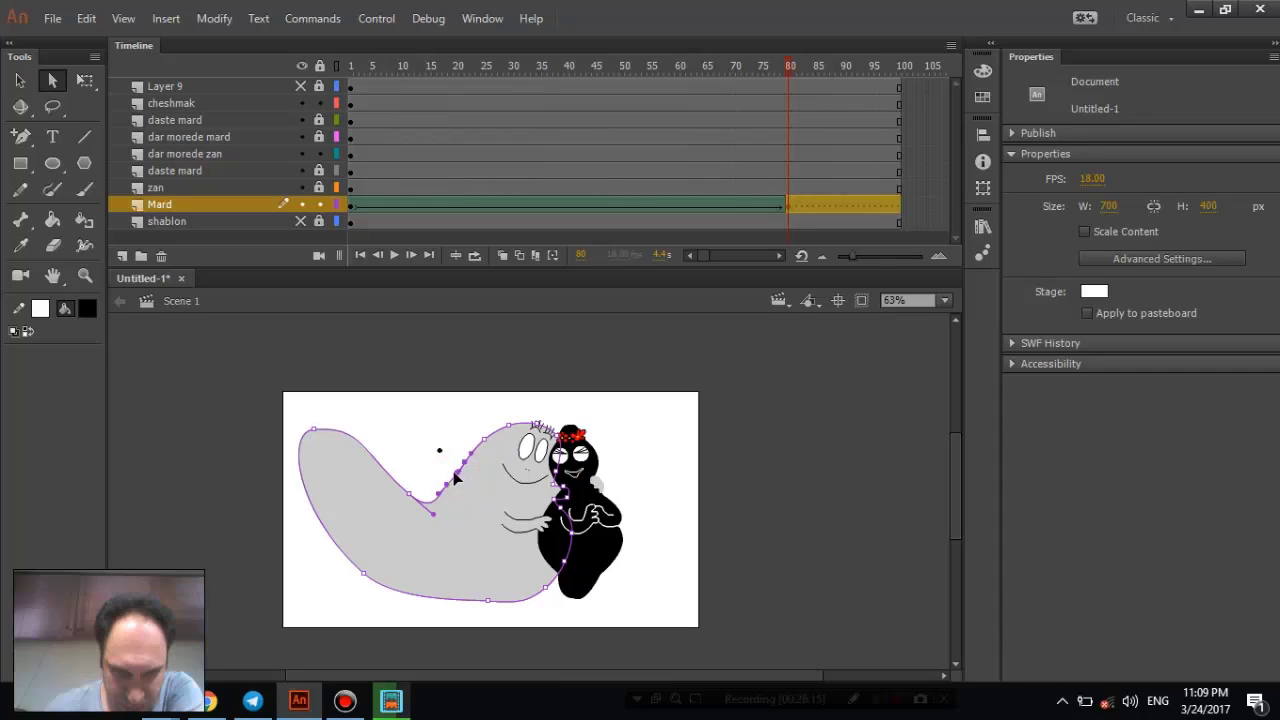
{"action": "left_click", "coordinate": [441, 496]}
{"action": "left_click", "coordinate": [403, 424]}
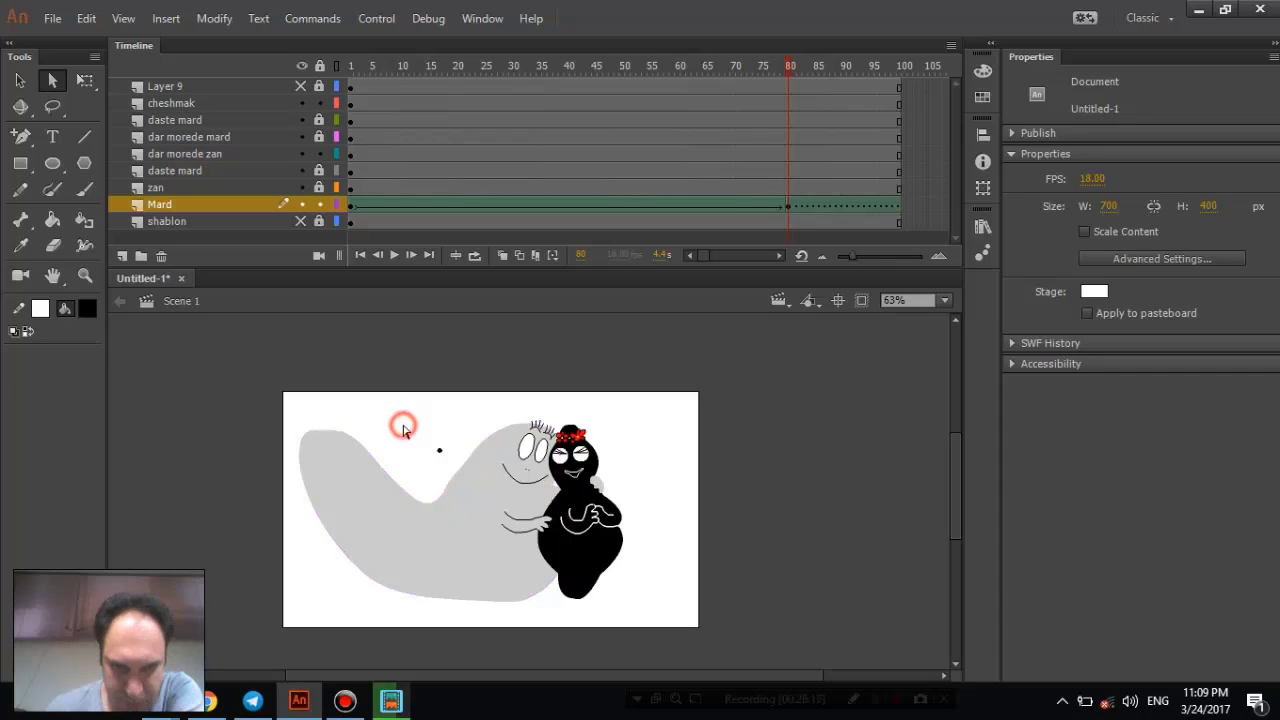
- Move the raised tip of the body inward toward the head and deepen the dip between them
{"action": "left_click_drag", "start_coordinate": [450, 489], "coordinate": [344, 408]}
{"action": "left_click", "coordinate": [314, 431]}
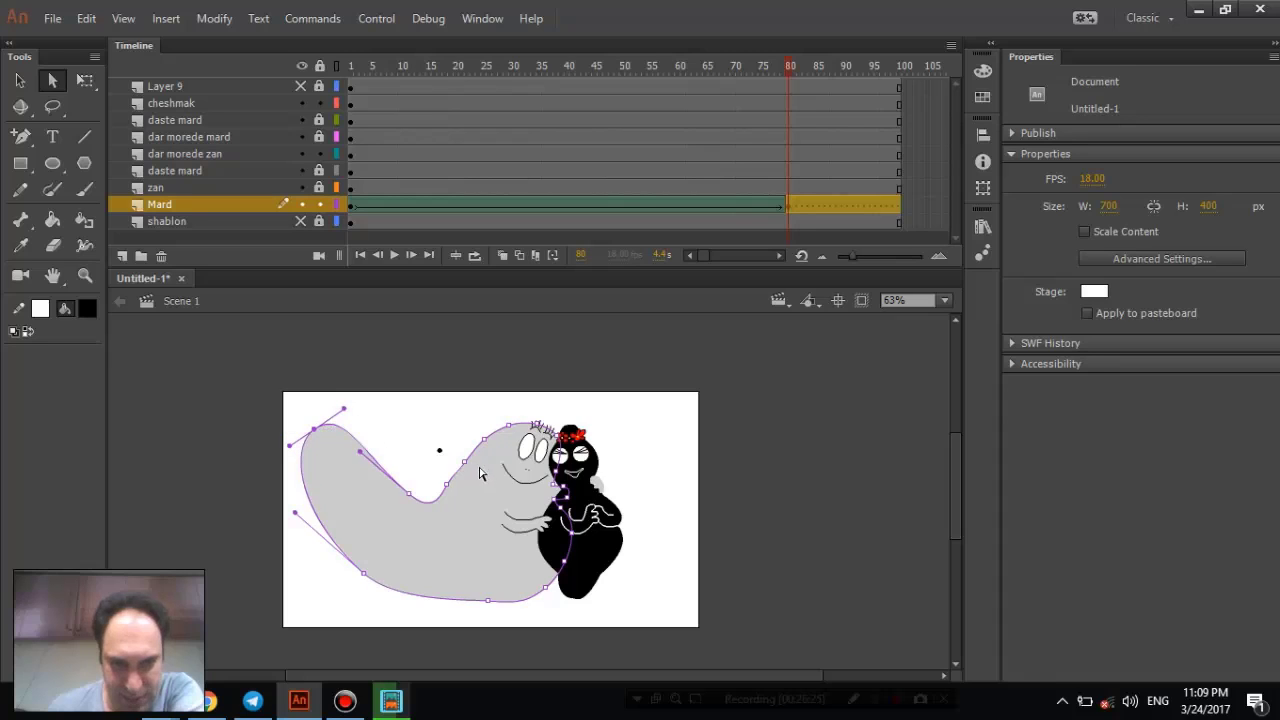
{"action": "left_click", "coordinate": [446, 485]}
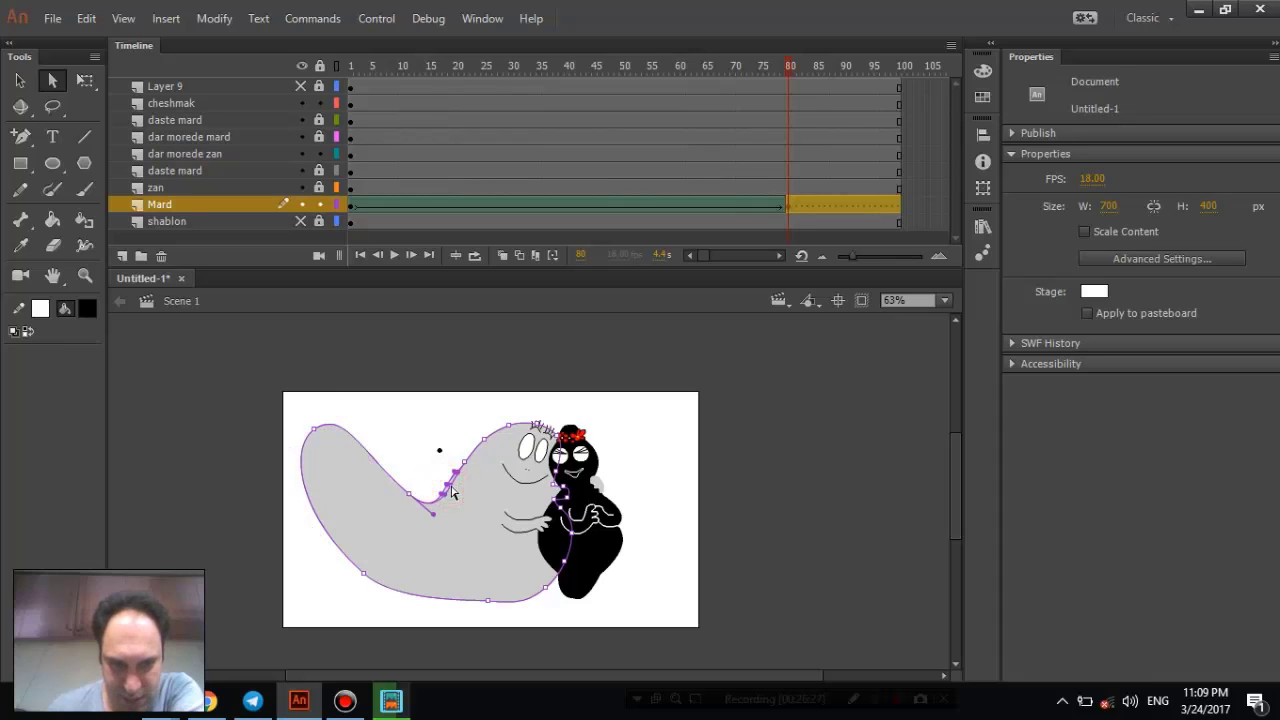
{"action": "left_click", "coordinate": [451, 466]}
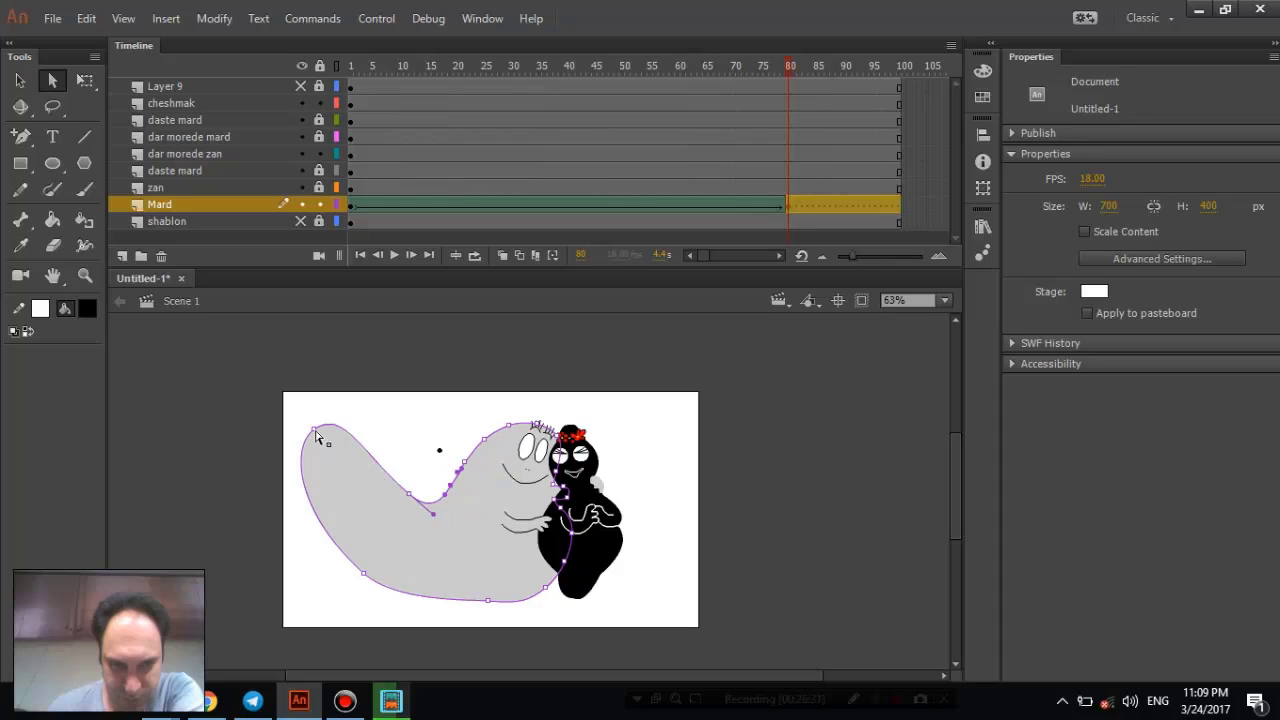
{"action": "left_click_drag", "start_coordinate": [316, 437], "coordinate": [391, 447]}
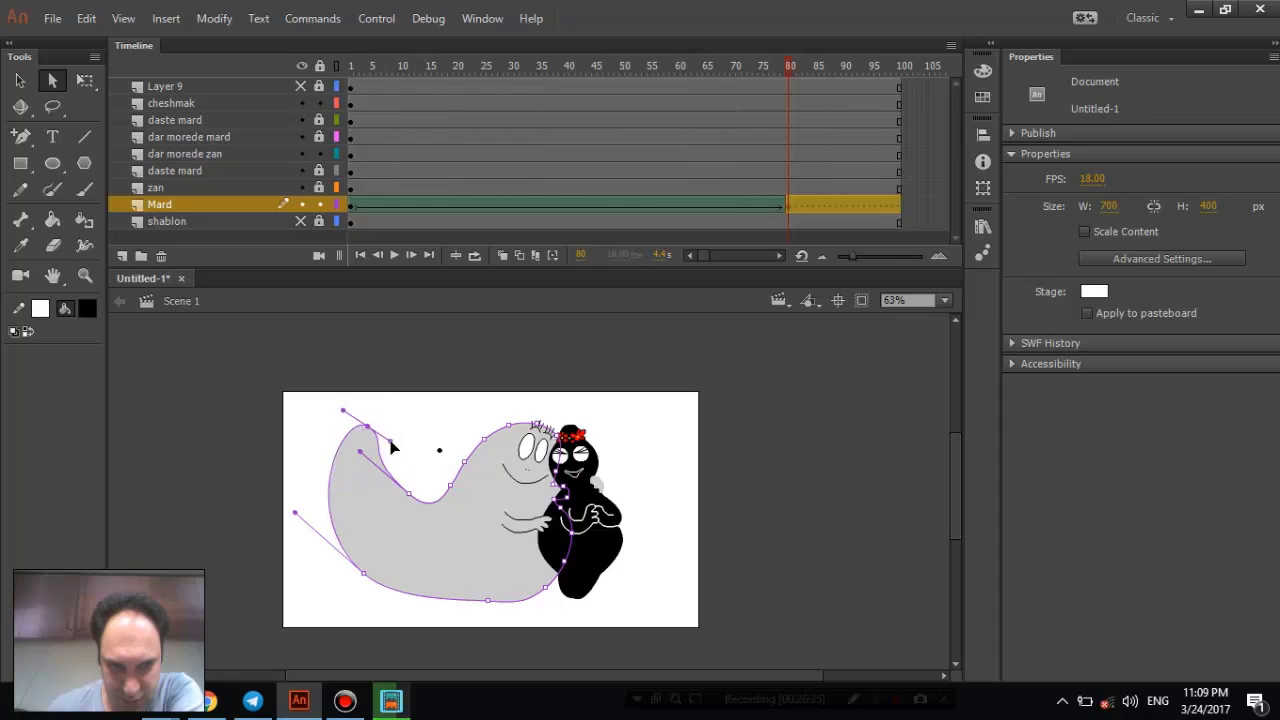
{"action": "left_click_drag", "start_coordinate": [408, 497], "coordinate": [368, 465]}
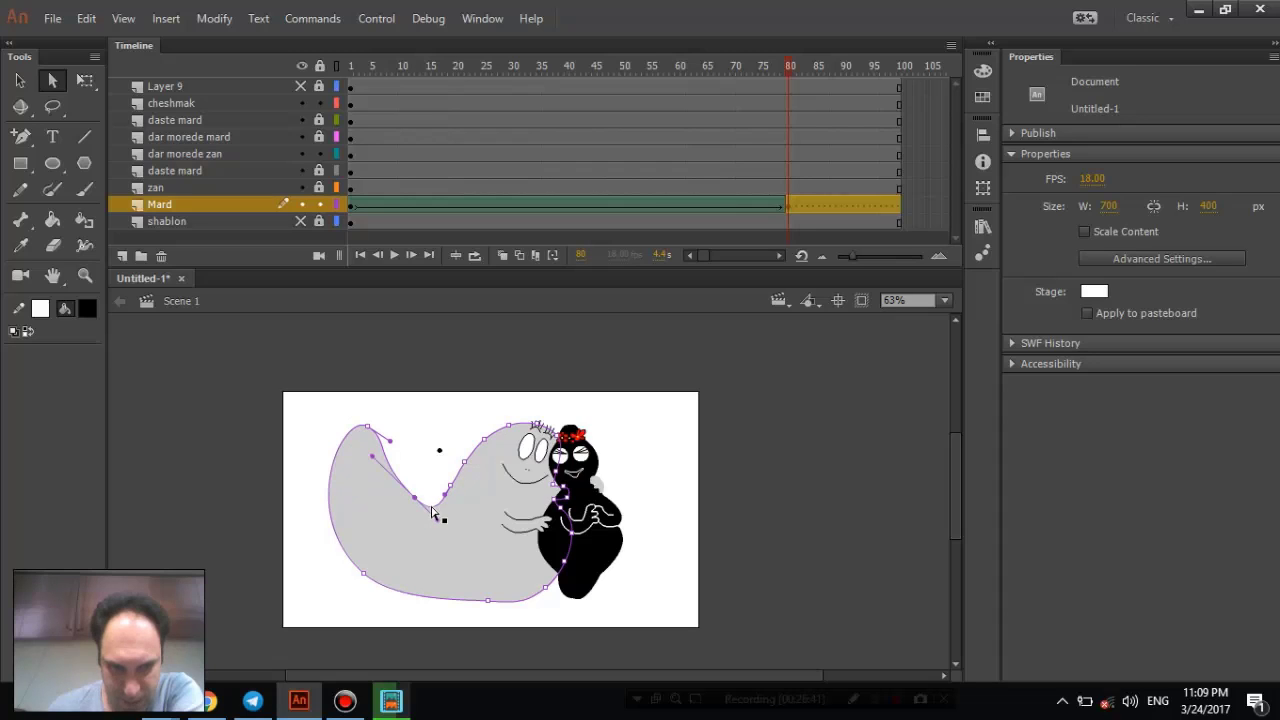
{"action": "mouse_move", "coordinate": [417, 503]}
{"action": "left_mouse_down"}
{"action": "mouse_move", "coordinate": [425, 470]}
{"action": "mouse_move", "coordinate": [418, 500]}
{"action": "mouse_move", "coordinate": [434, 513]}
{"action": "left_mouse_up"}
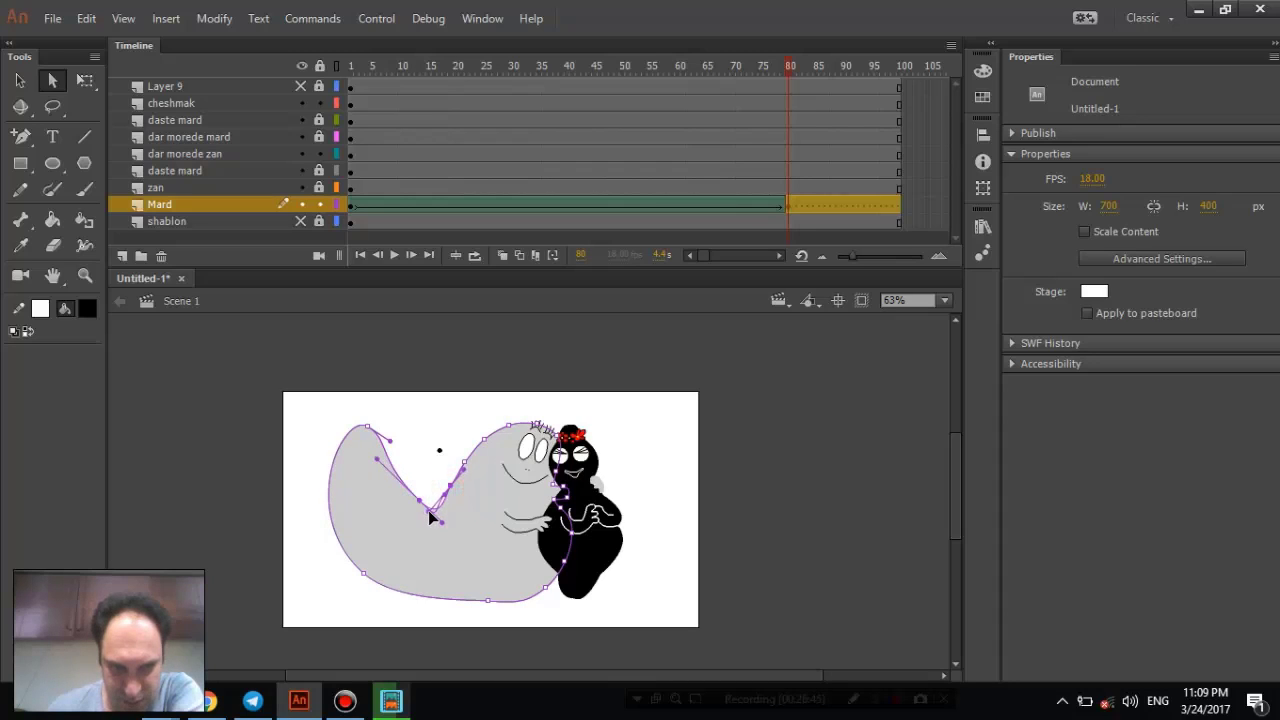
- Widen and round the raised tip by adjusting its handles and those on the dip's tip-side slope
{"action": "left_click", "coordinate": [440, 455]}
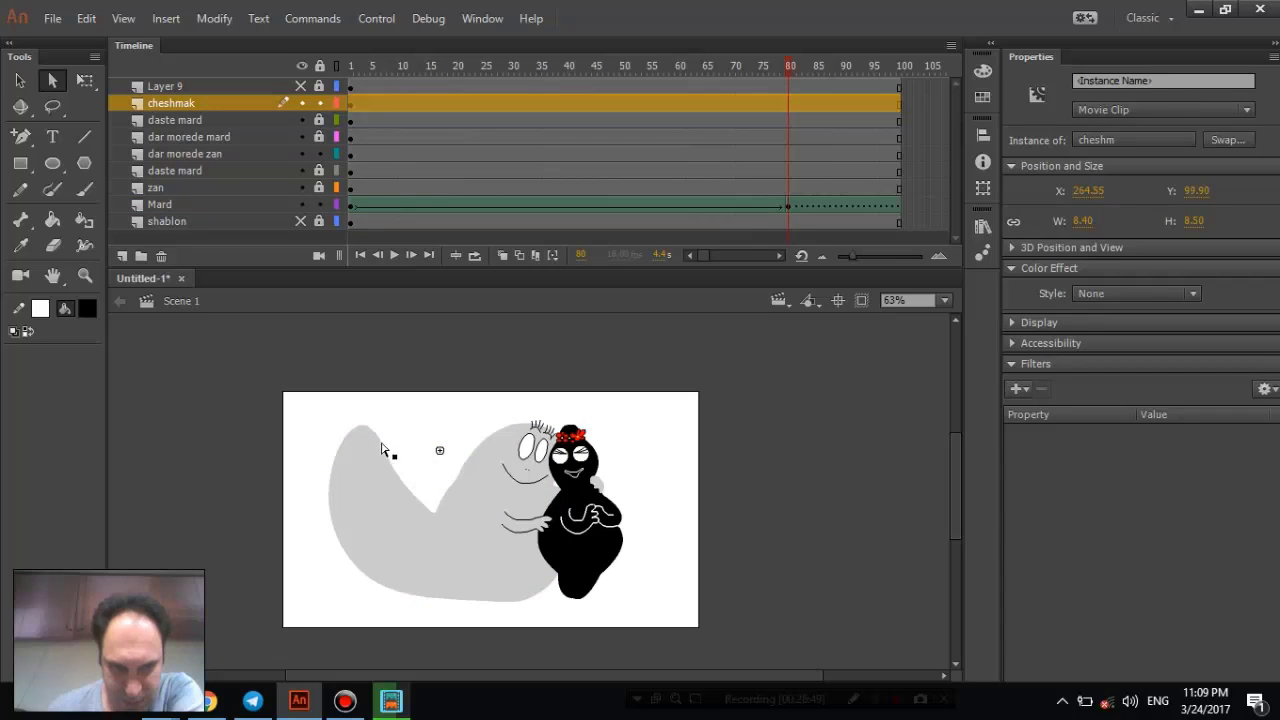
{"action": "left_click", "coordinate": [434, 514]}
{"action": "left_click", "coordinate": [419, 501]}
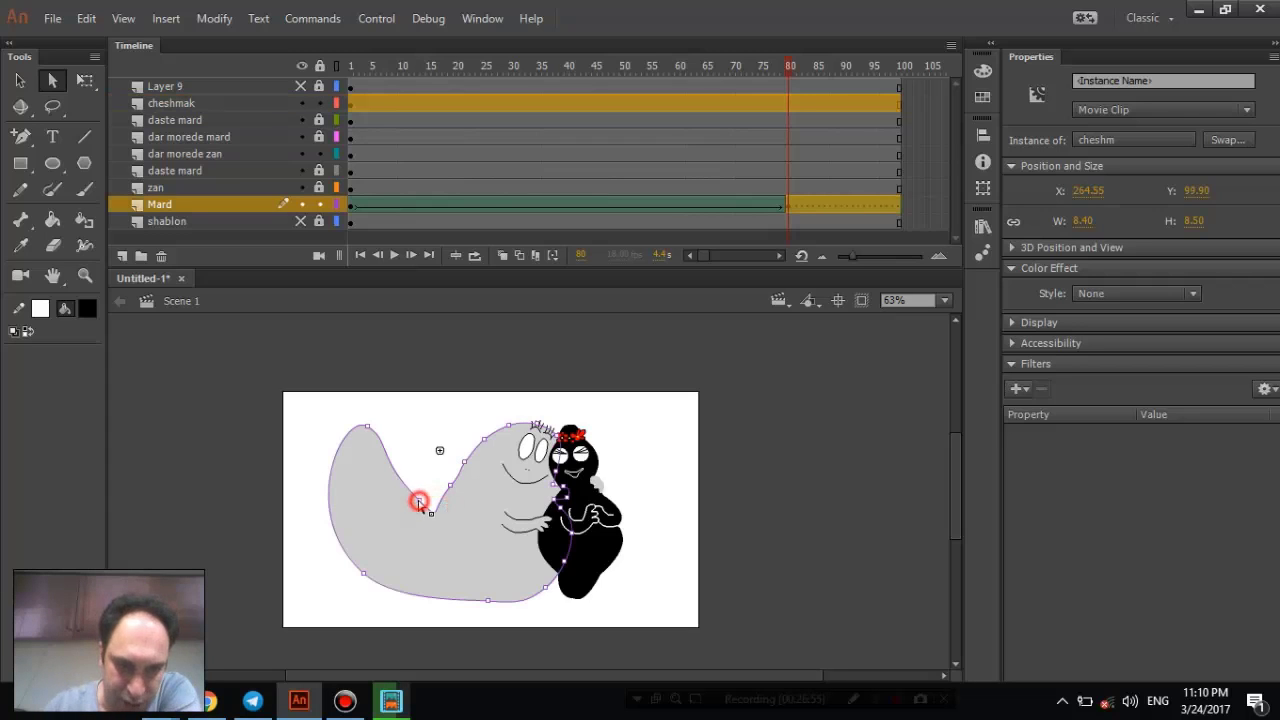
{"action": "left_click_drag", "start_coordinate": [419, 501], "coordinate": [376, 440]}
{"action": "left_click", "coordinate": [368, 430]}
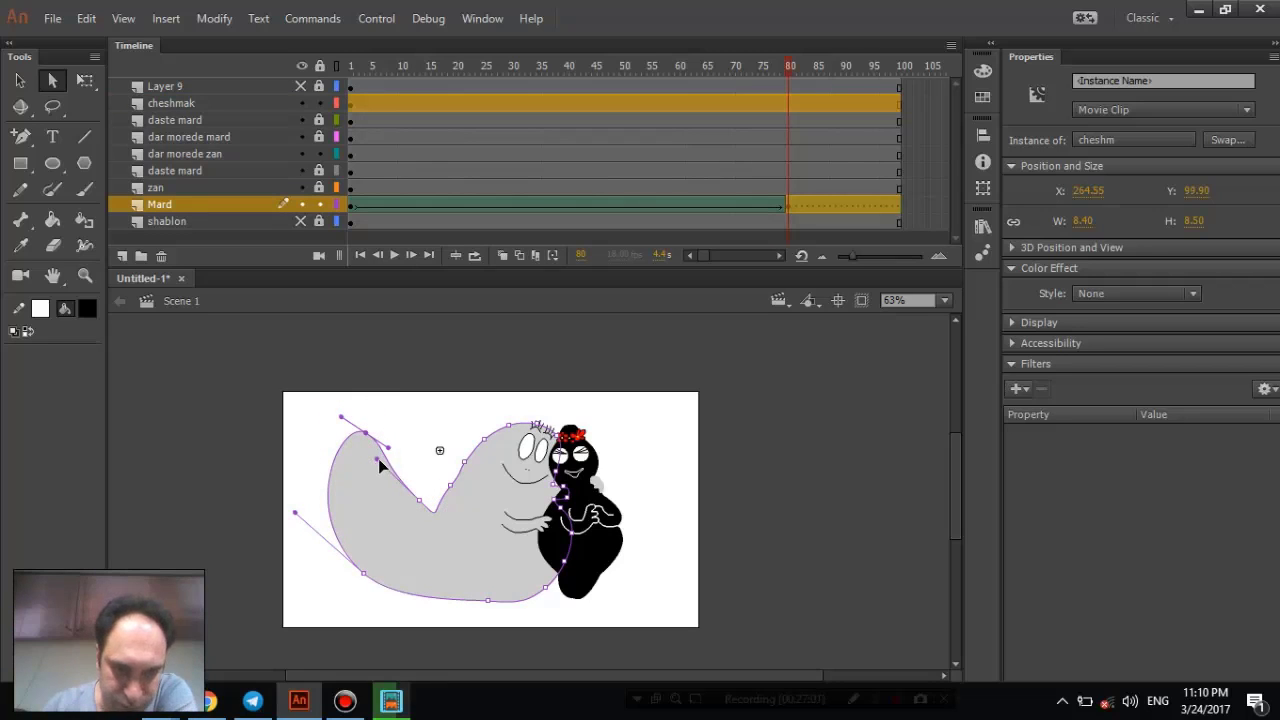
{"action": "mouse_move", "coordinate": [380, 466]}
{"action": "left_mouse_down"}
{"action": "mouse_move", "coordinate": [409, 446]}
{"action": "mouse_move", "coordinate": [386, 445]}
{"action": "left_mouse_up"}
{"action": "key", "text": "q"}
{"action": "key", "text": "a"}
{"action": "left_click", "coordinate": [395, 418]}
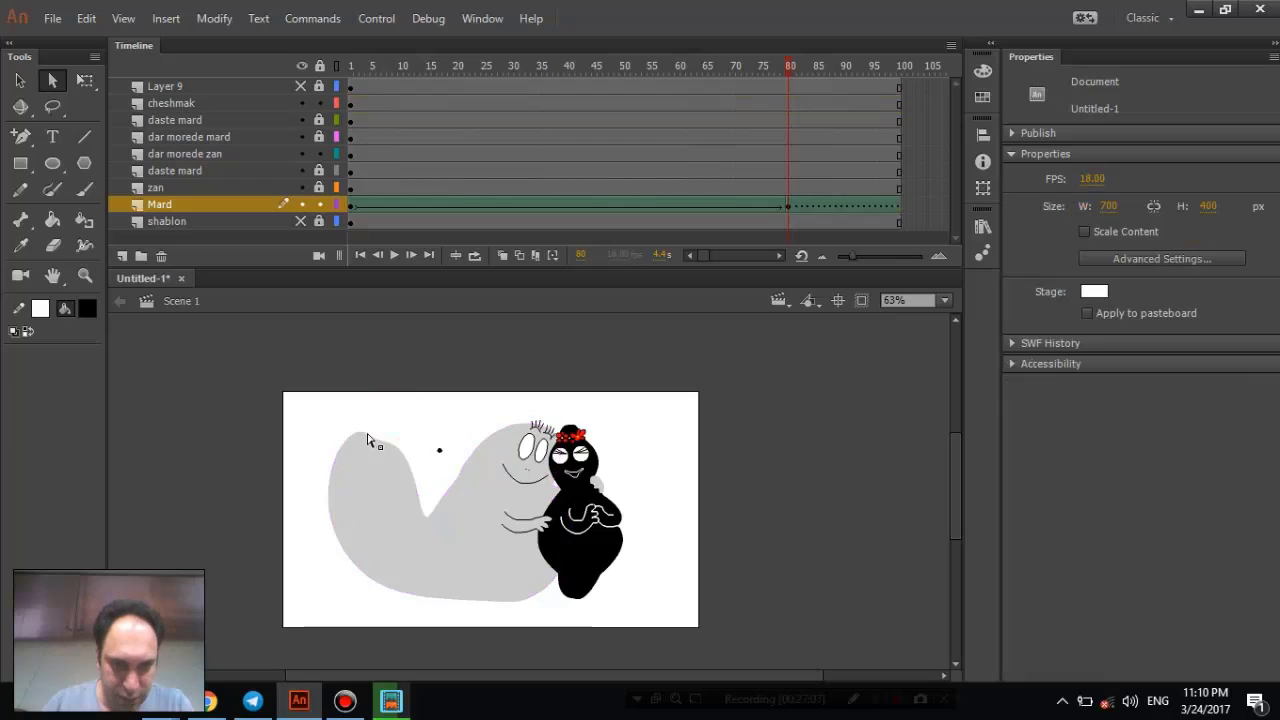
{"action": "left_click", "coordinate": [364, 429]}
{"action": "mouse_move", "coordinate": [390, 453]}
{"action": "left_mouse_down"}
{"action": "mouse_move", "coordinate": [378, 440]}
{"action": "mouse_move", "coordinate": [404, 446]}
{"action": "left_mouse_up"}
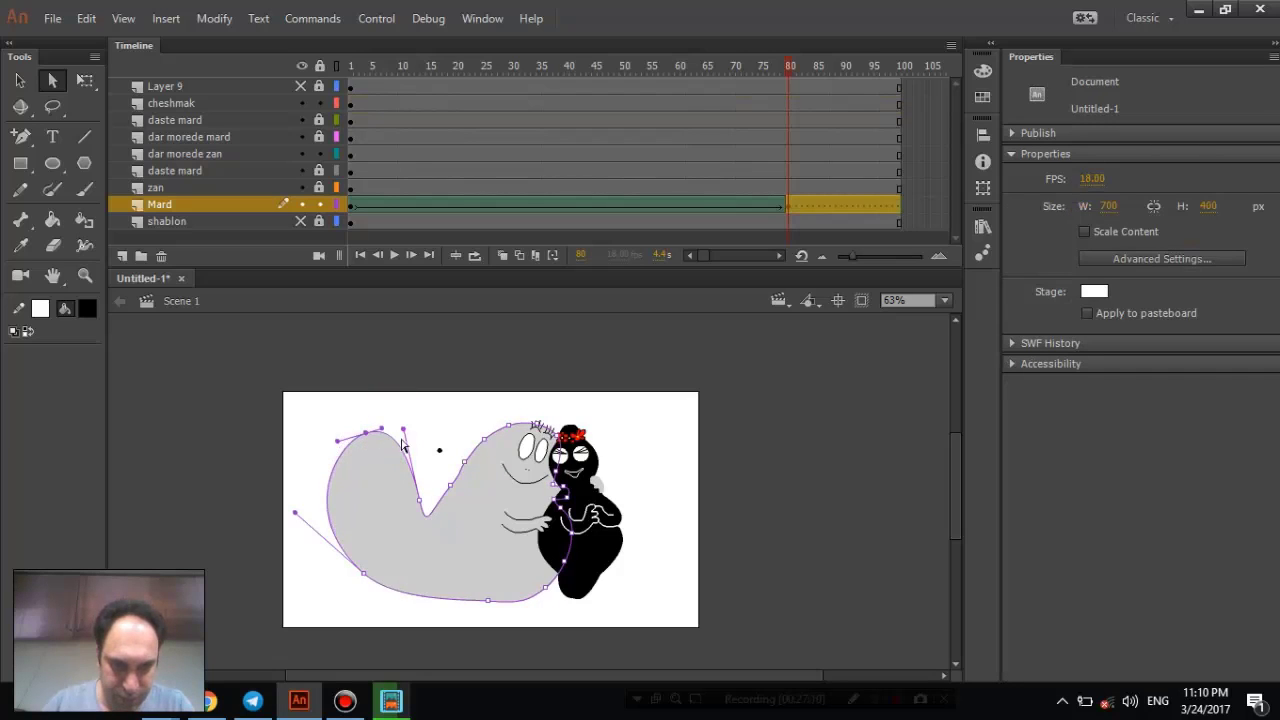
- Round the dip's bottom into a U shape by adjusting the anchor points on its head-side slope
{"action": "left_click", "coordinate": [452, 490]}
{"action": "left_click", "coordinate": [458, 467]}
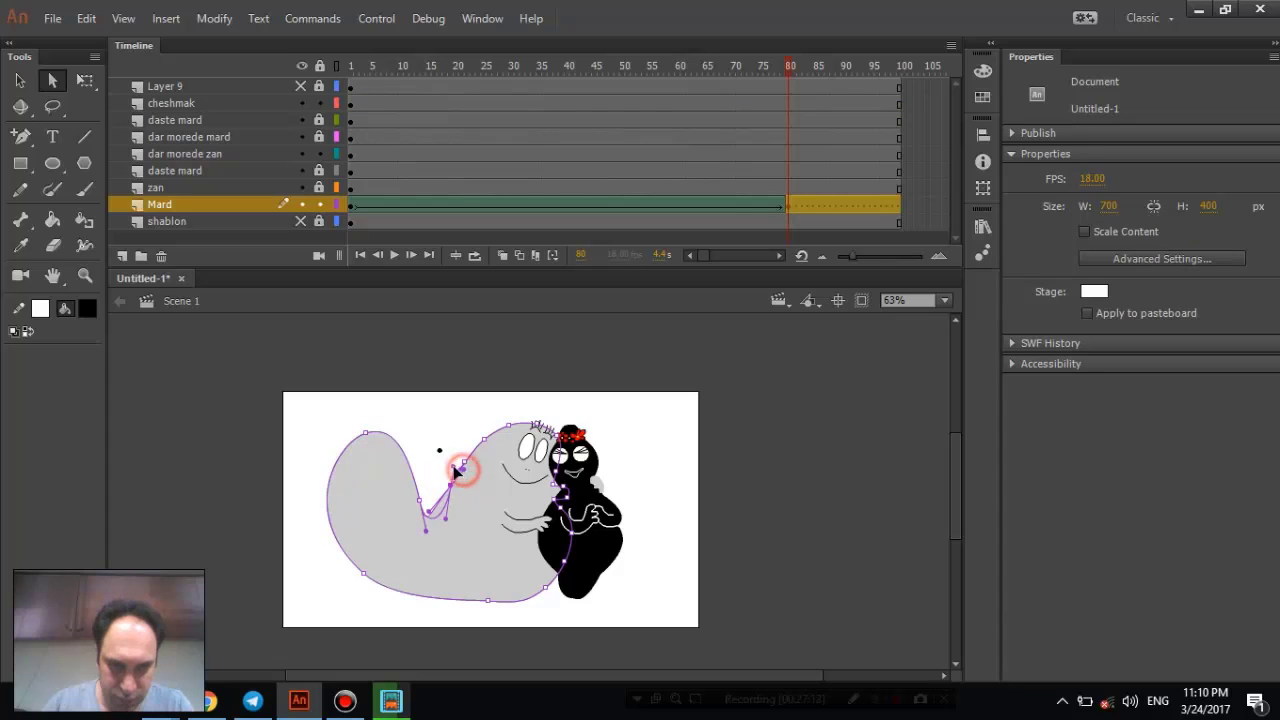
{"action": "left_click_drag", "start_coordinate": [457, 467], "coordinate": [468, 453]}
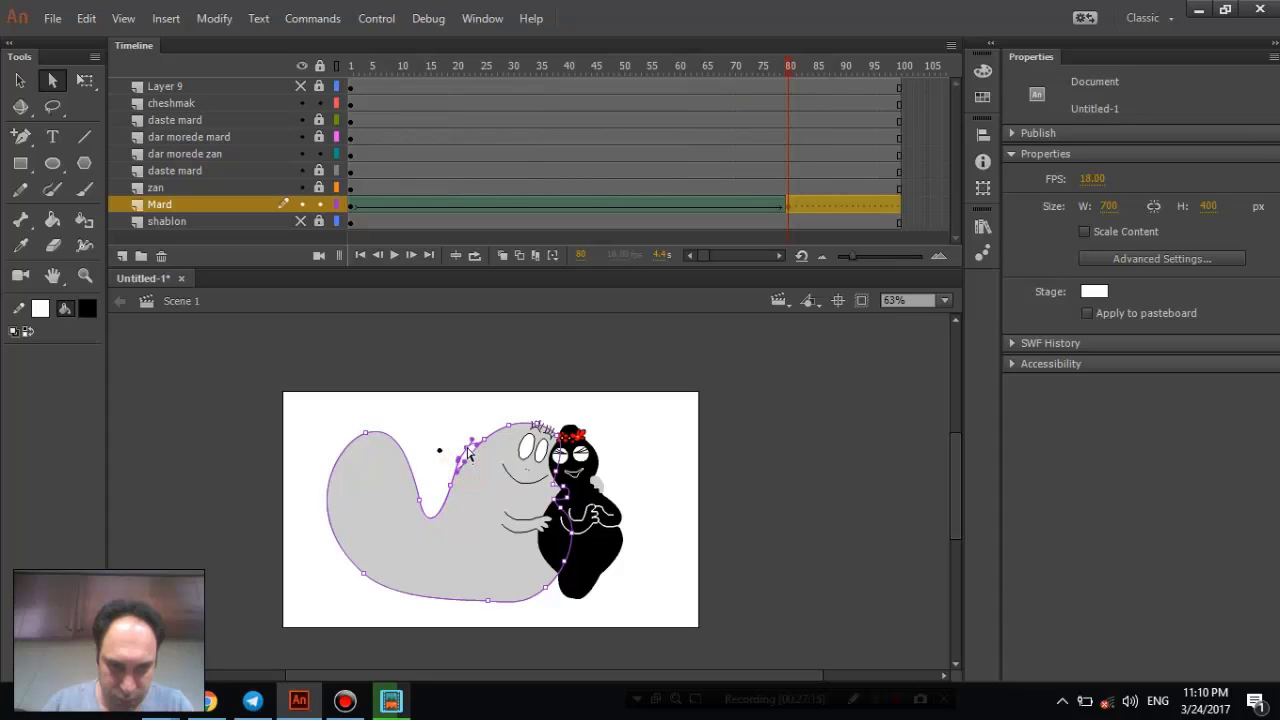
{"action": "left_click", "coordinate": [450, 432]}
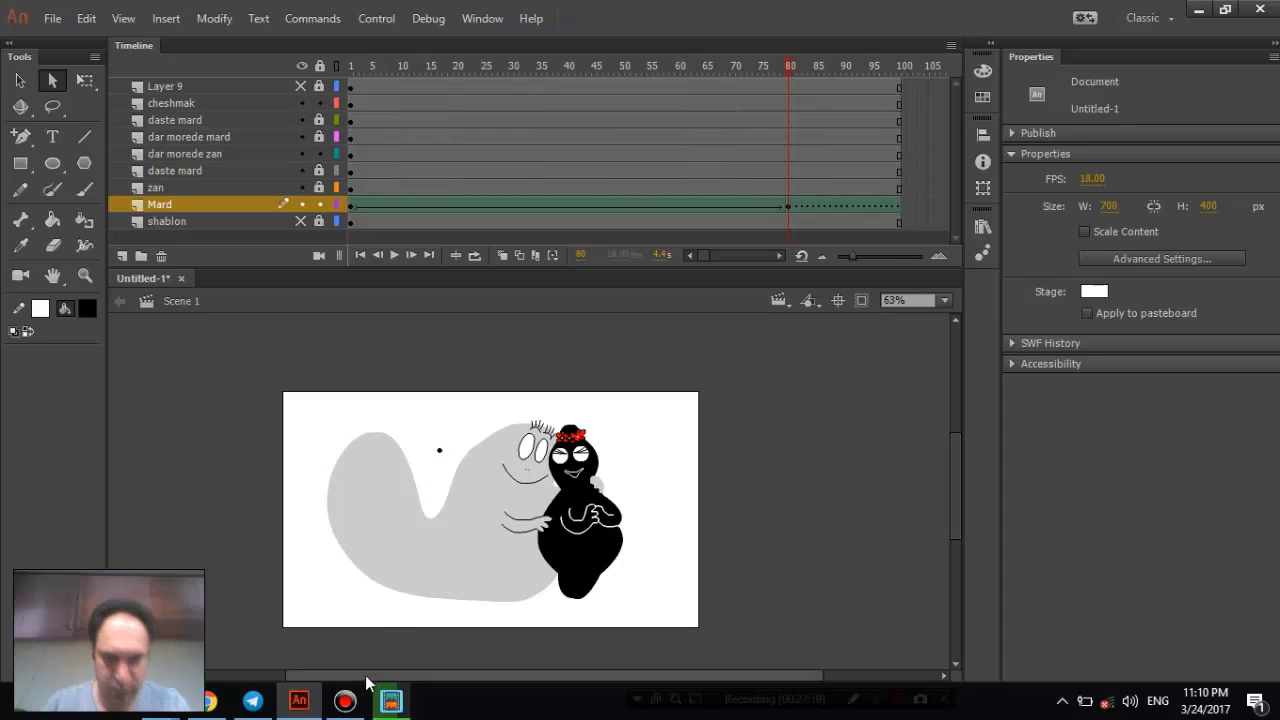
- Return the playhead to frame 1, test the movie to watch the body's shape tween, and close the preview
{"action": "left_click_drag", "start_coordinate": [790, 68], "coordinate": [325, 79]}
{"action": "key", "text": "ctrl+Return"}
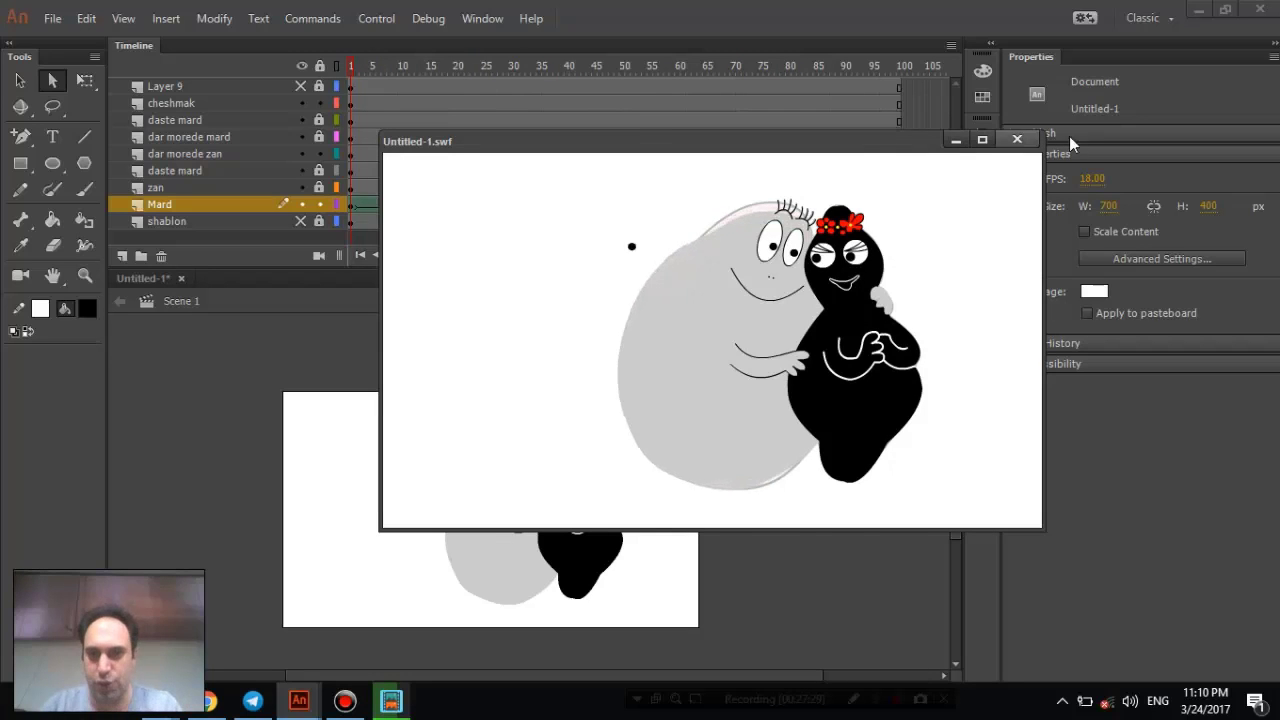
{"action": "key", "text": "ctrl+Return"}
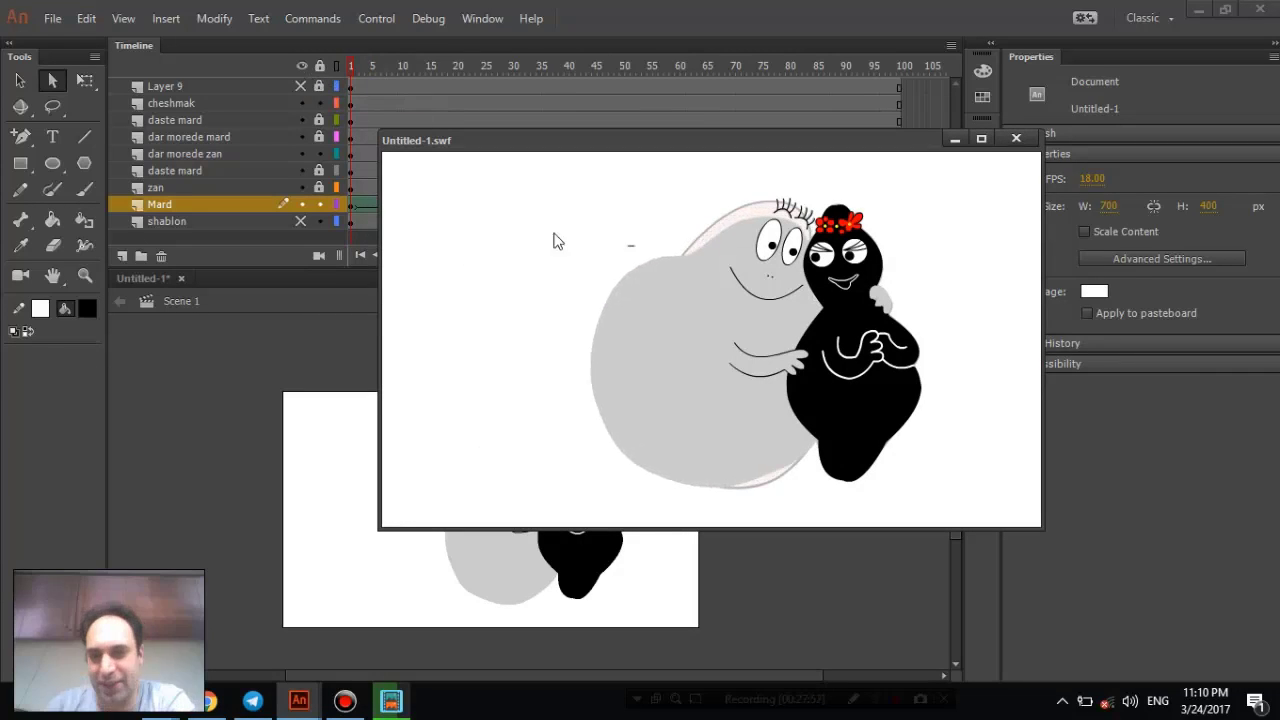
{"action": "left_click", "coordinate": [1016, 138]}
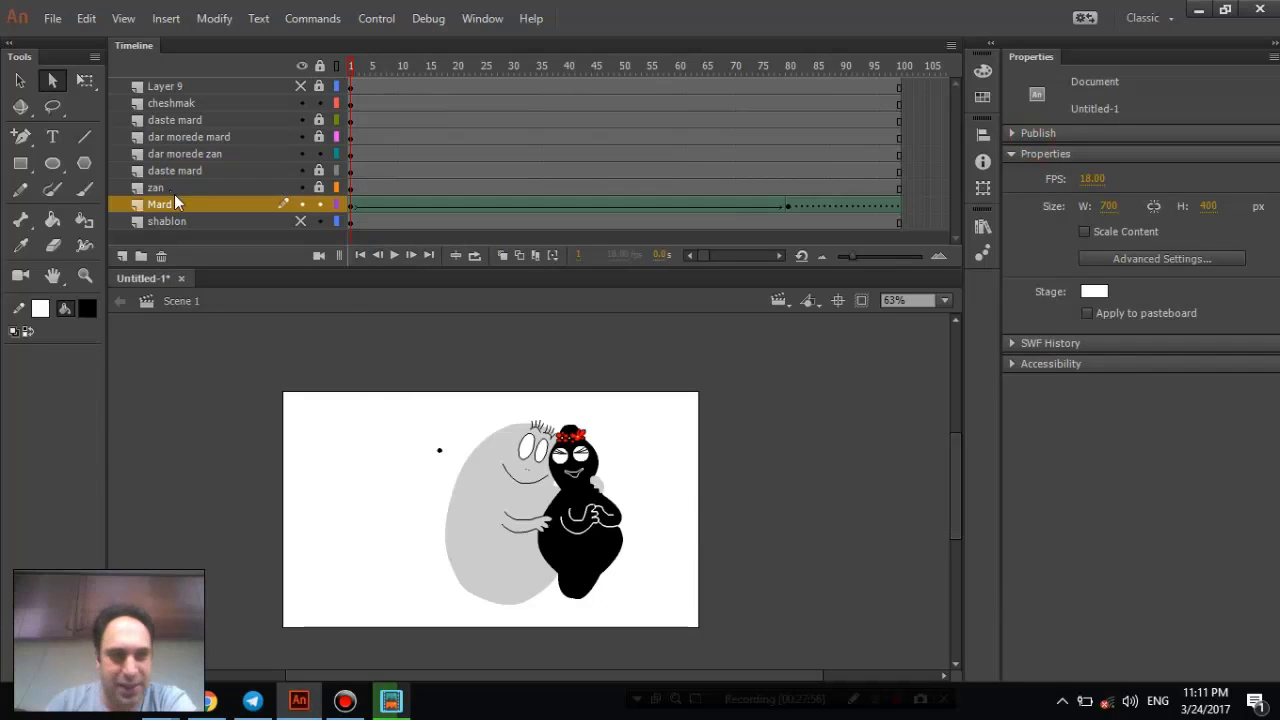
- Unlock all layers and hide the Mard layer
{"action": "left_click", "coordinate": [318, 187]}
{"action": "left_click", "coordinate": [320, 170]}
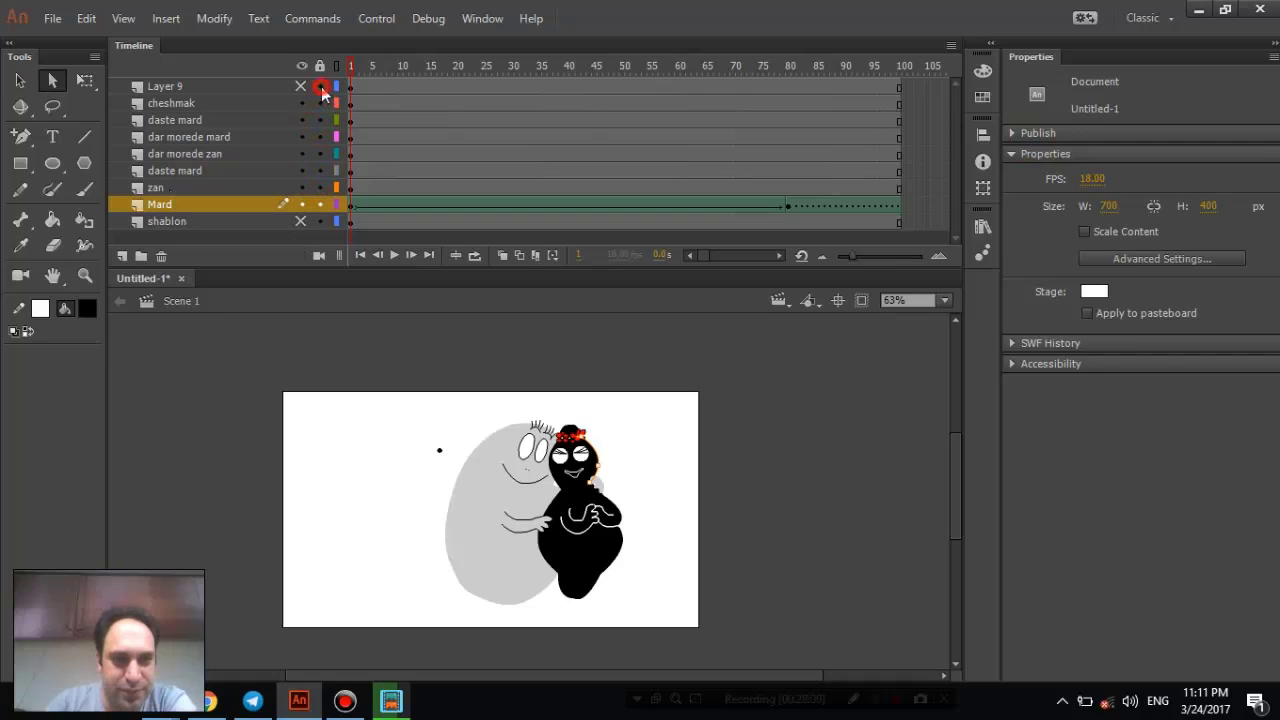
{"action": "left_click", "coordinate": [301, 204]}
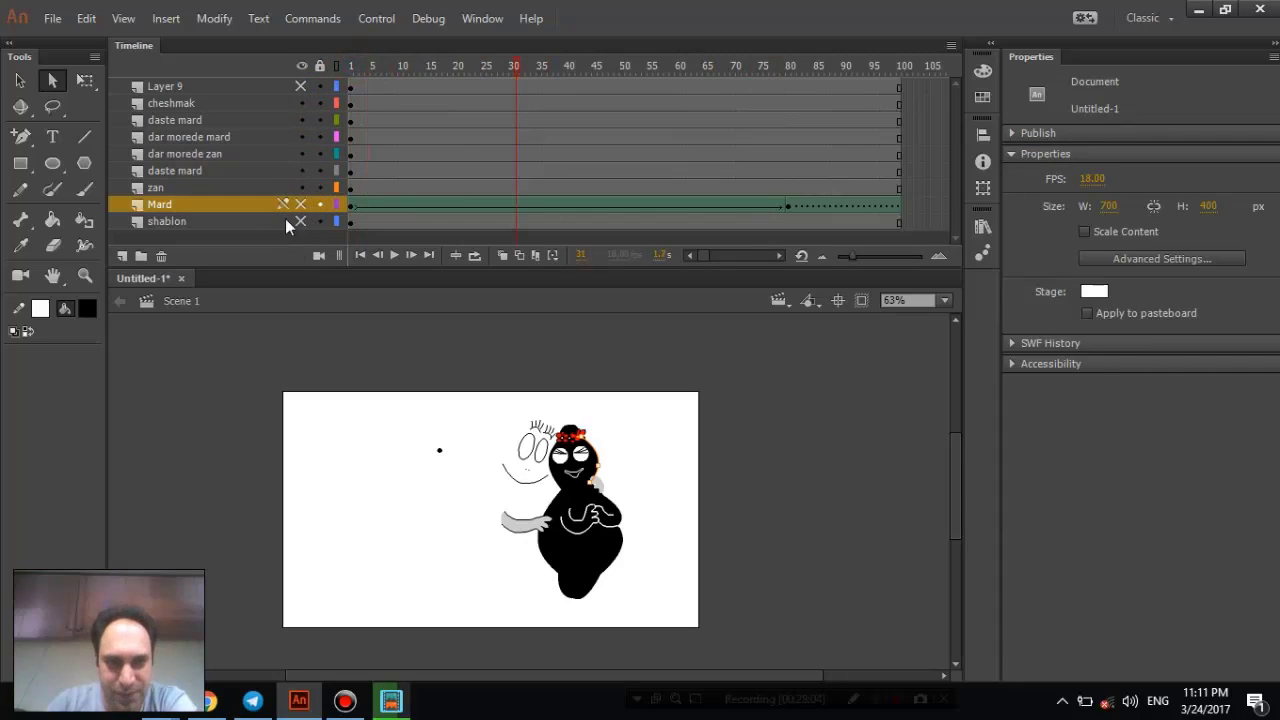
- Show the Mard layer again and scrub the timeline from frame 1 to about frame 60 to check the body's tween
{"action": "left_click", "coordinate": [301, 205]}
{"action": "left_click_drag", "start_coordinate": [509, 63], "coordinate": [226, 82]}
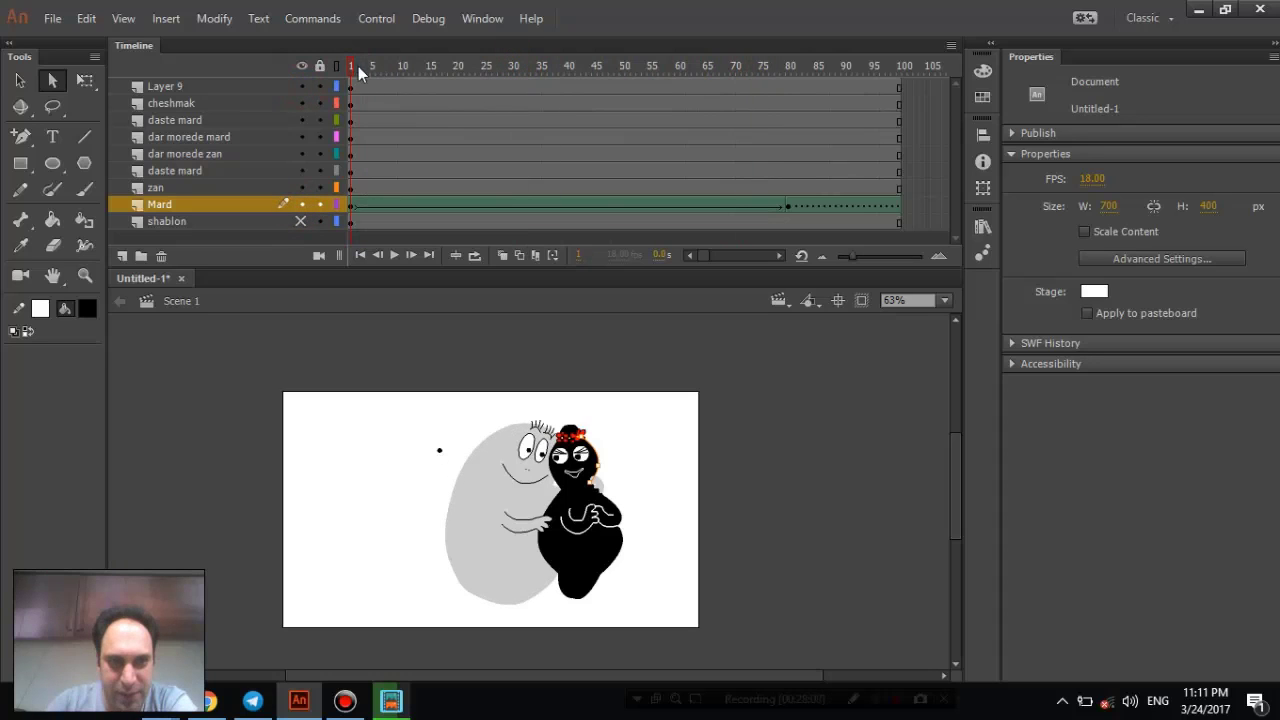
{"action": "left_click_drag", "start_coordinate": [360, 73], "coordinate": [684, 97]}
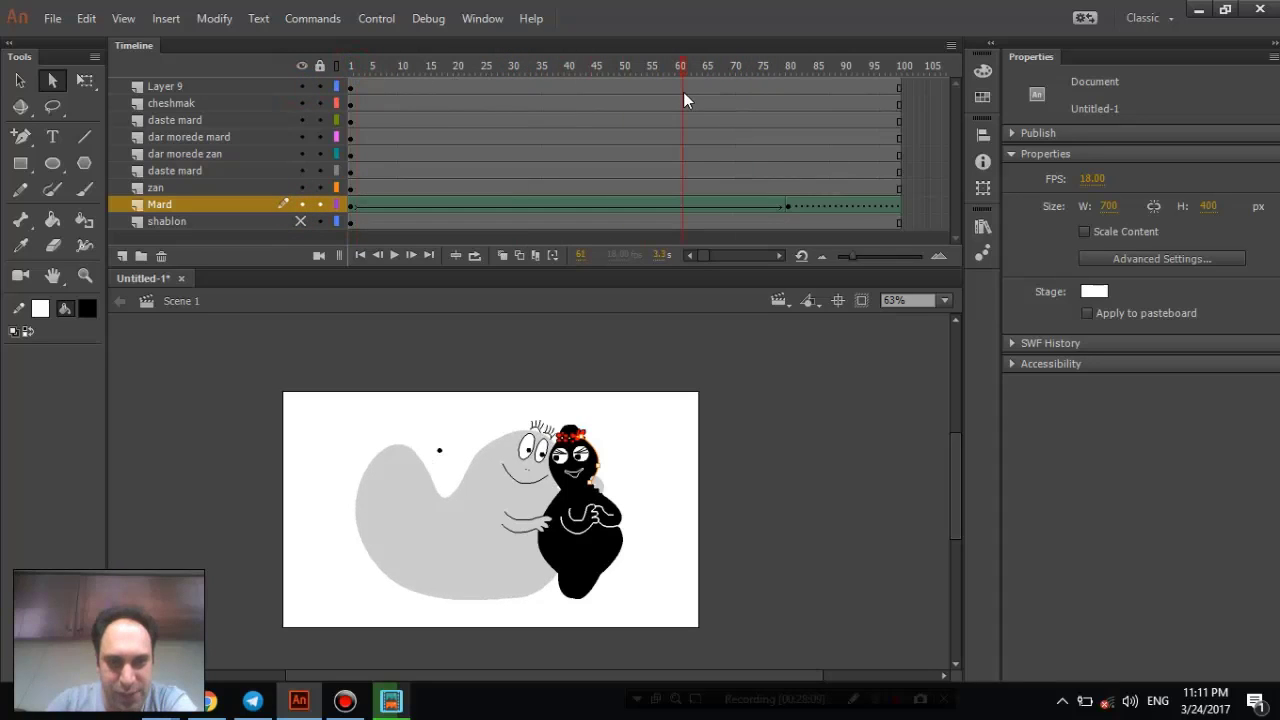
- Examine which artwork each layer holds, selecting the layers from zan up to Layer 9 one by one and finally Mard
{"action": "left_click", "coordinate": [256, 187]}
{"action": "left_click", "coordinate": [255, 170]}
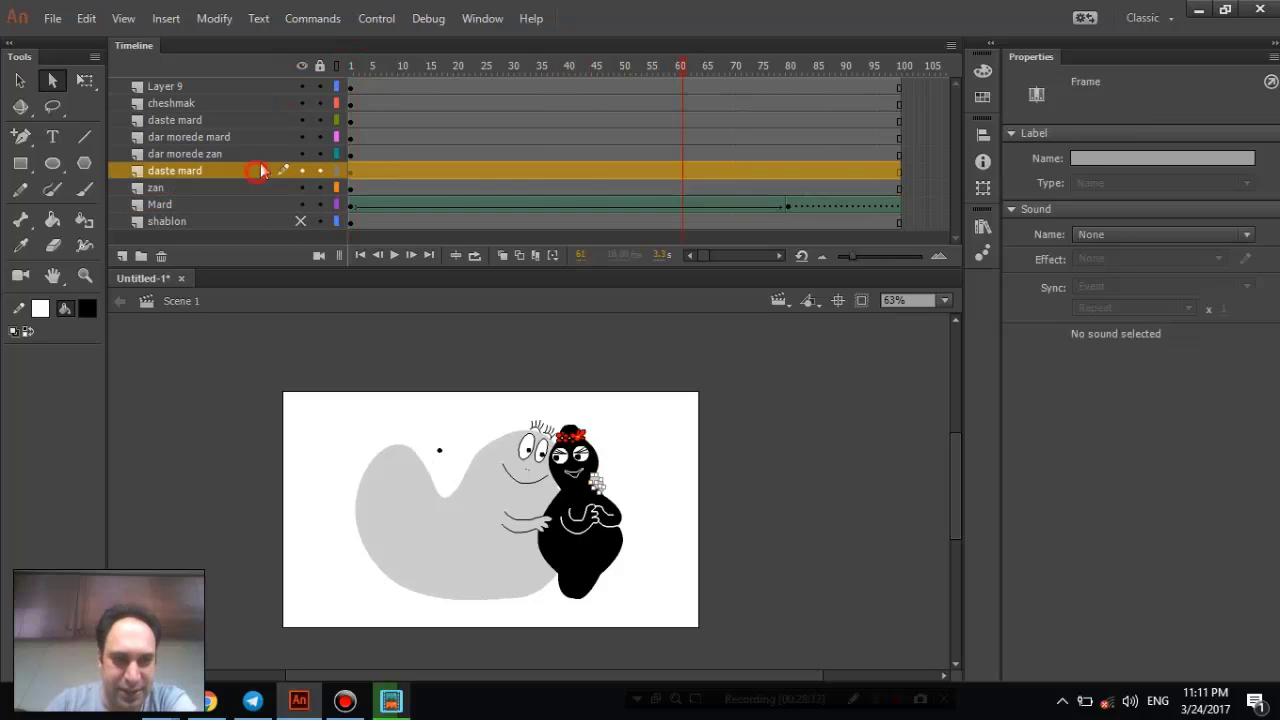
{"action": "left_click", "coordinate": [266, 152]}
{"action": "left_click", "coordinate": [268, 137]}
{"action": "left_click", "coordinate": [276, 121]}
{"action": "left_click", "coordinate": [277, 104]}
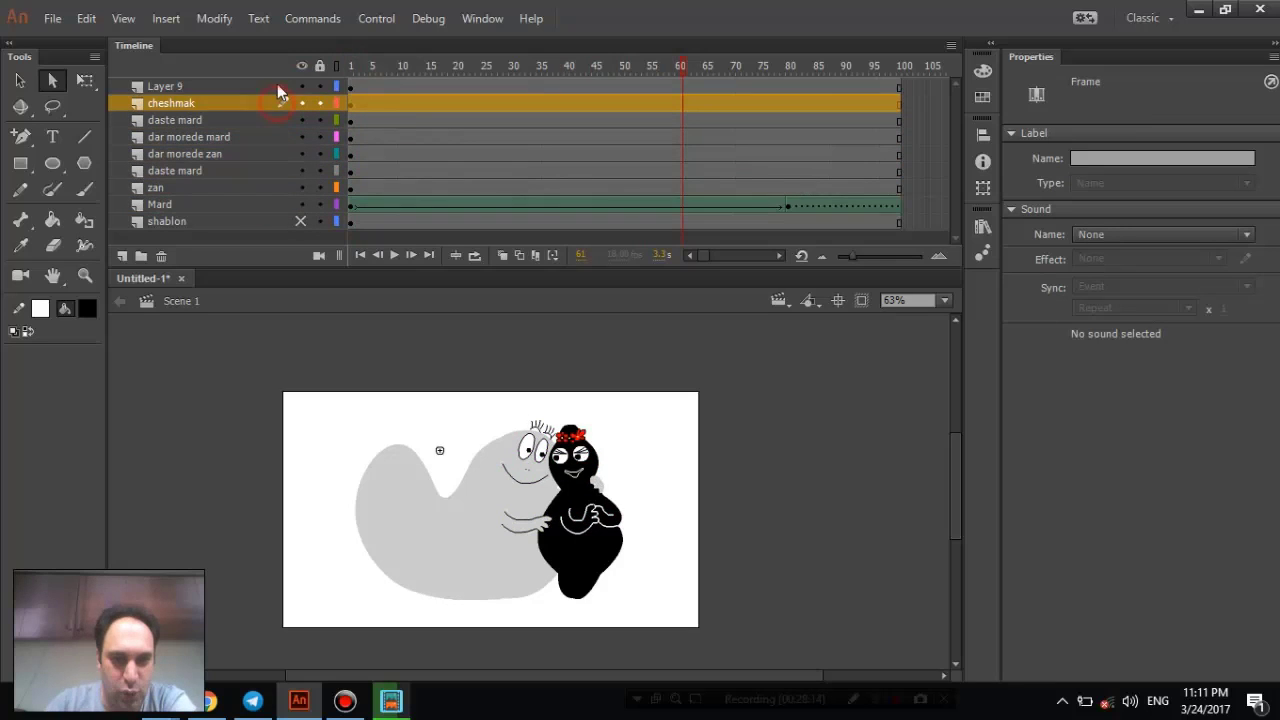
{"action": "left_click", "coordinate": [277, 87]}
{"action": "left_click", "coordinate": [224, 205]}
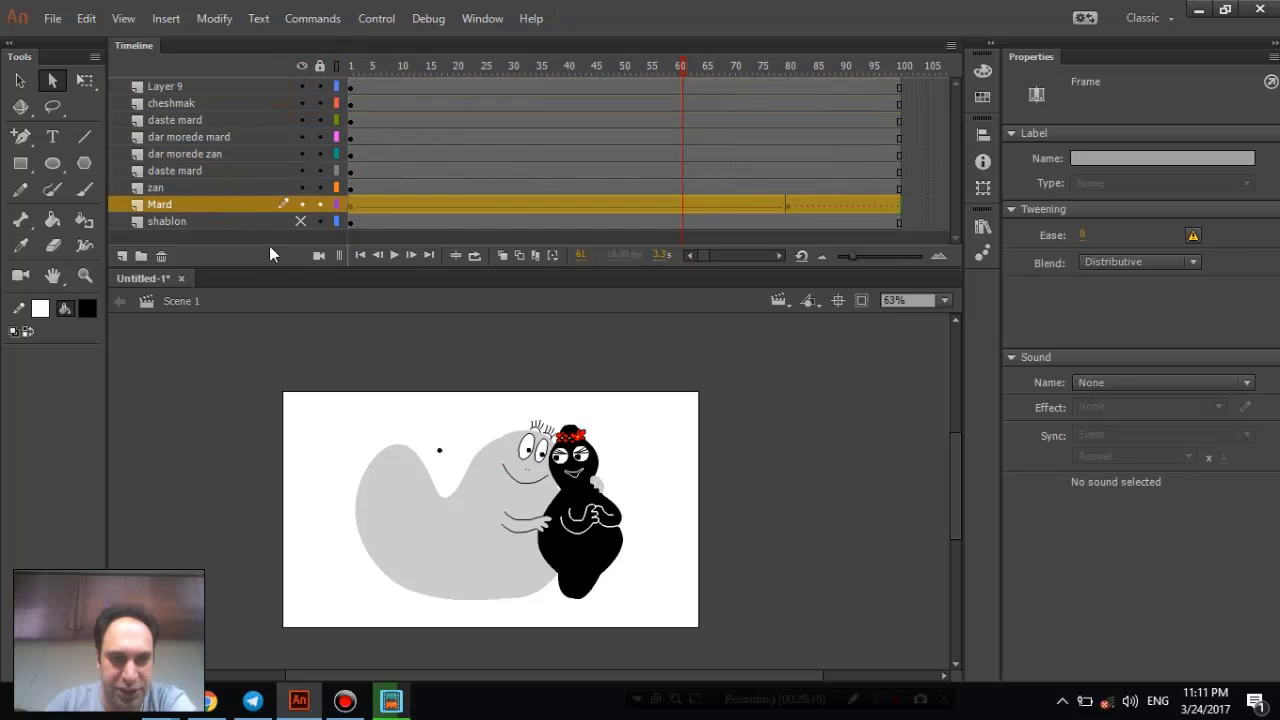
- Return to frame 1 and delete the shablon layer
{"action": "key", "text": "Escape"}
{"action": "key", "text": "shift+comma"}
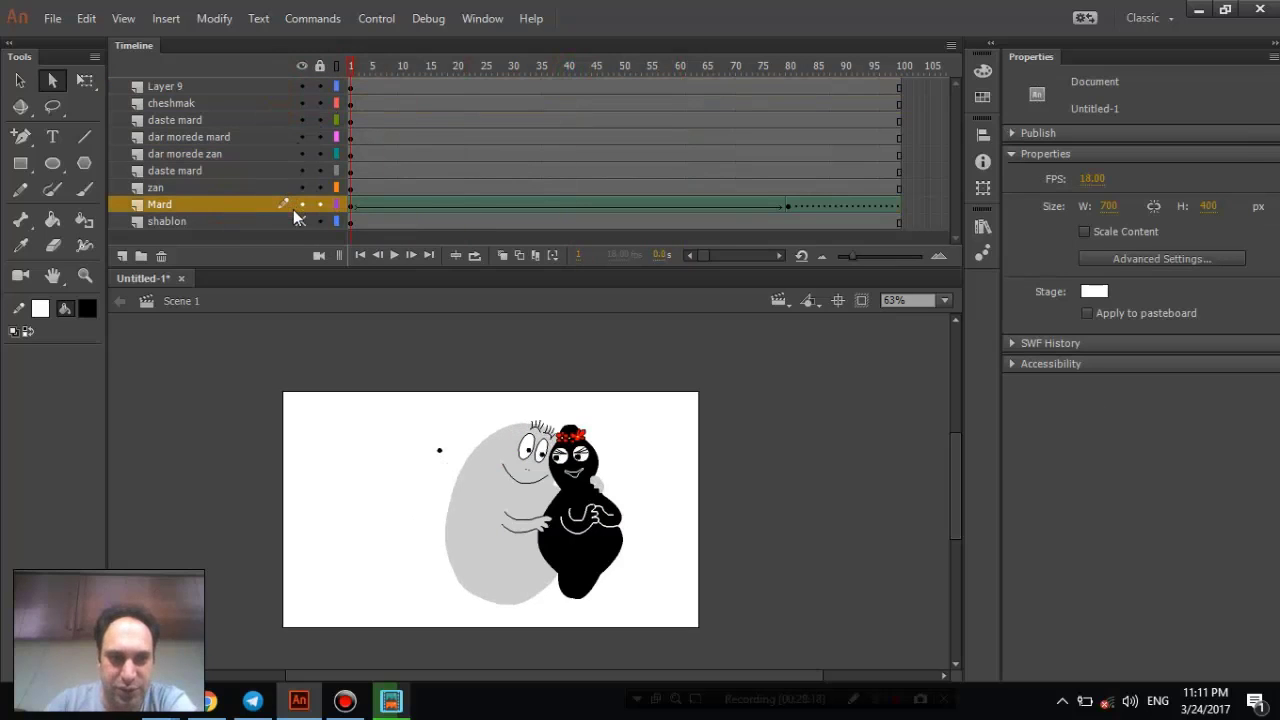
{"action": "left_click", "coordinate": [246, 222]}
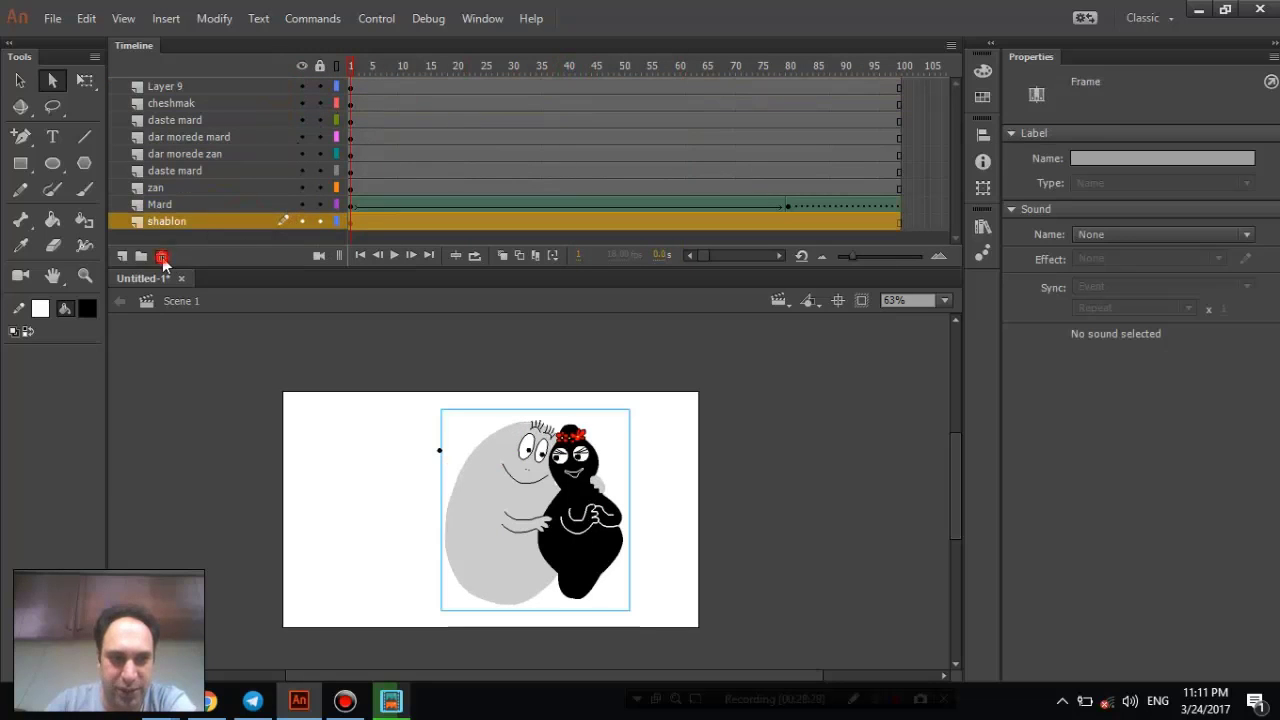
{"action": "left_click", "coordinate": [162, 258]}
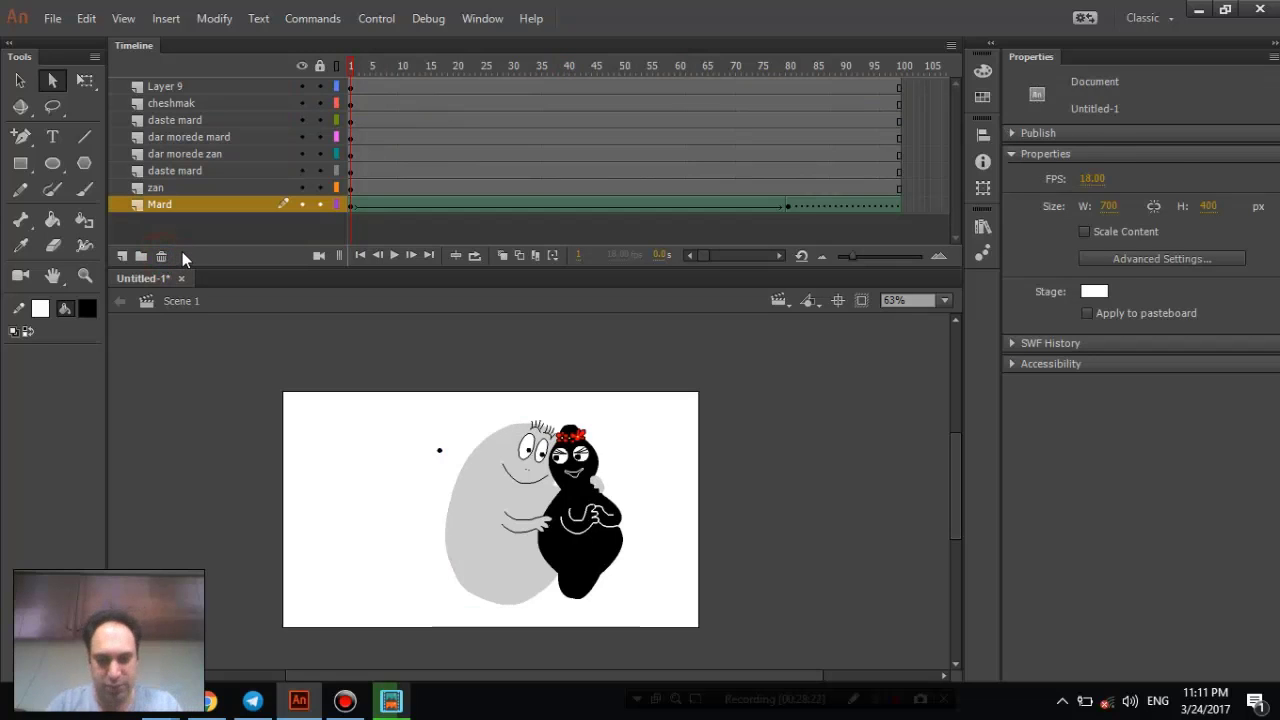
- Test the movie to watch the body's shape tween with all characters, and close the preview
{"action": "key", "text": "ctrl+Return"}
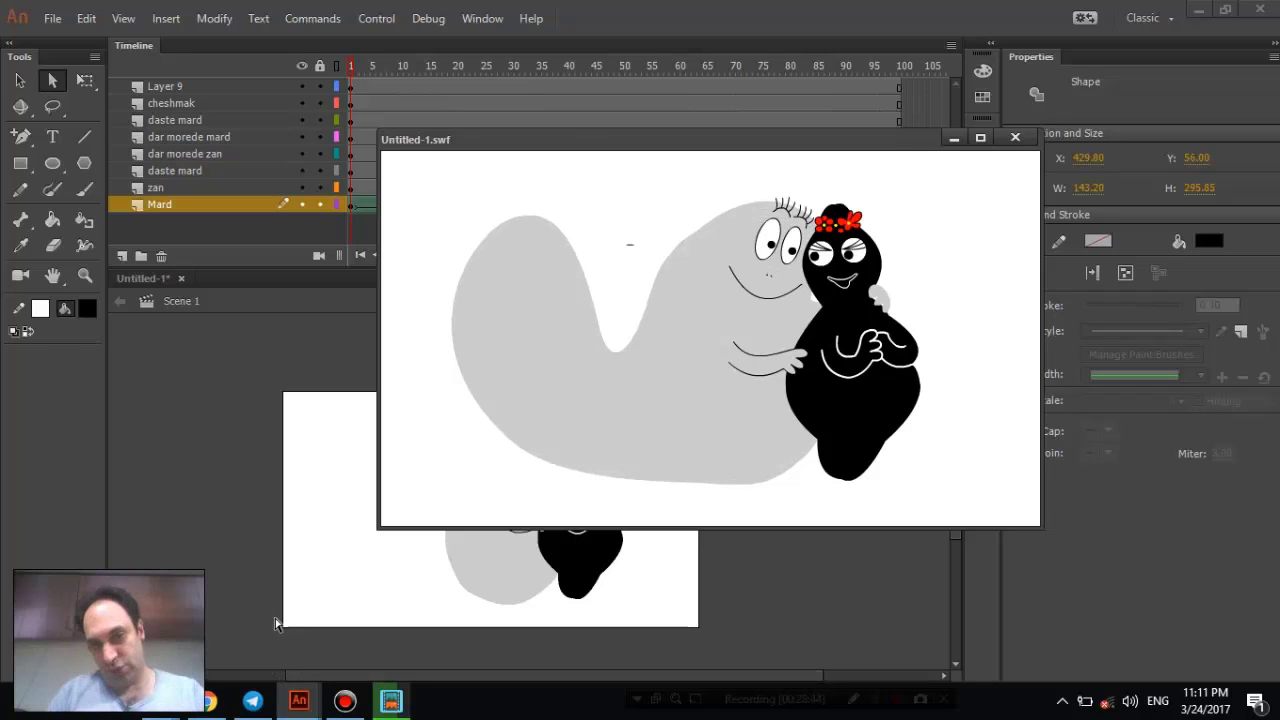
{"action": "left_click", "coordinate": [1002, 137]}
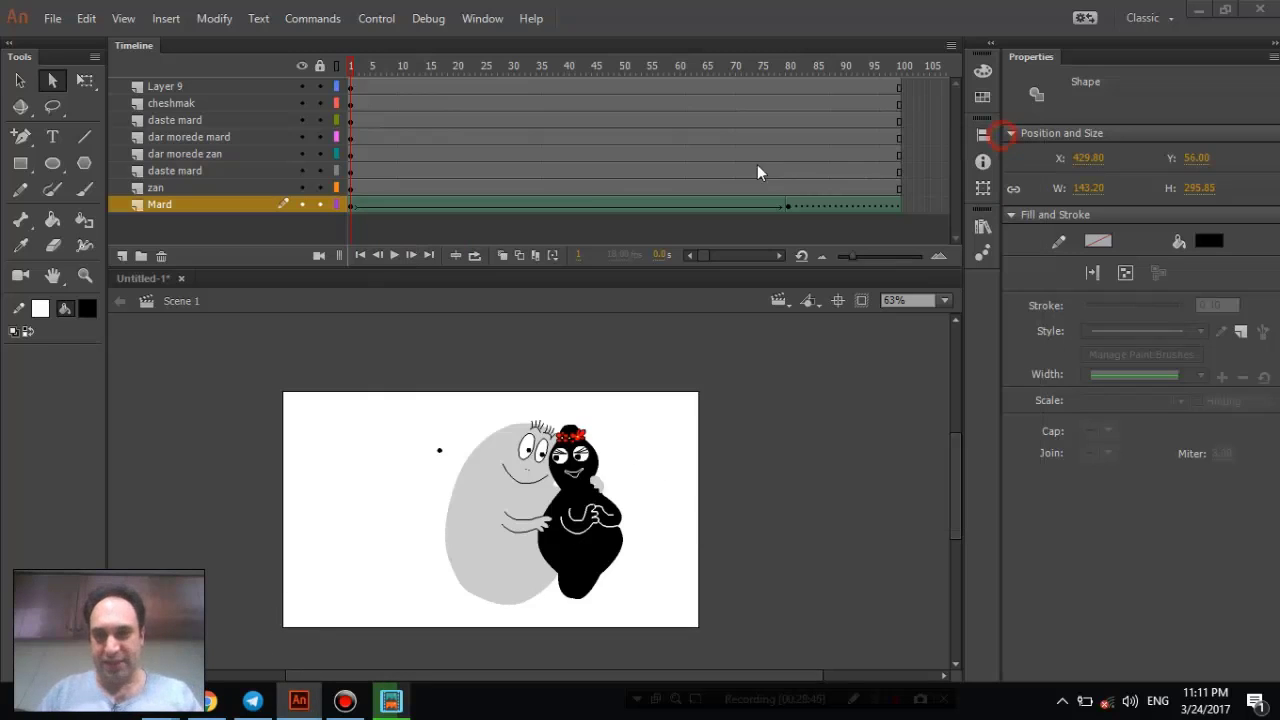
{"action": "right_click", "coordinate": [579, 204]}
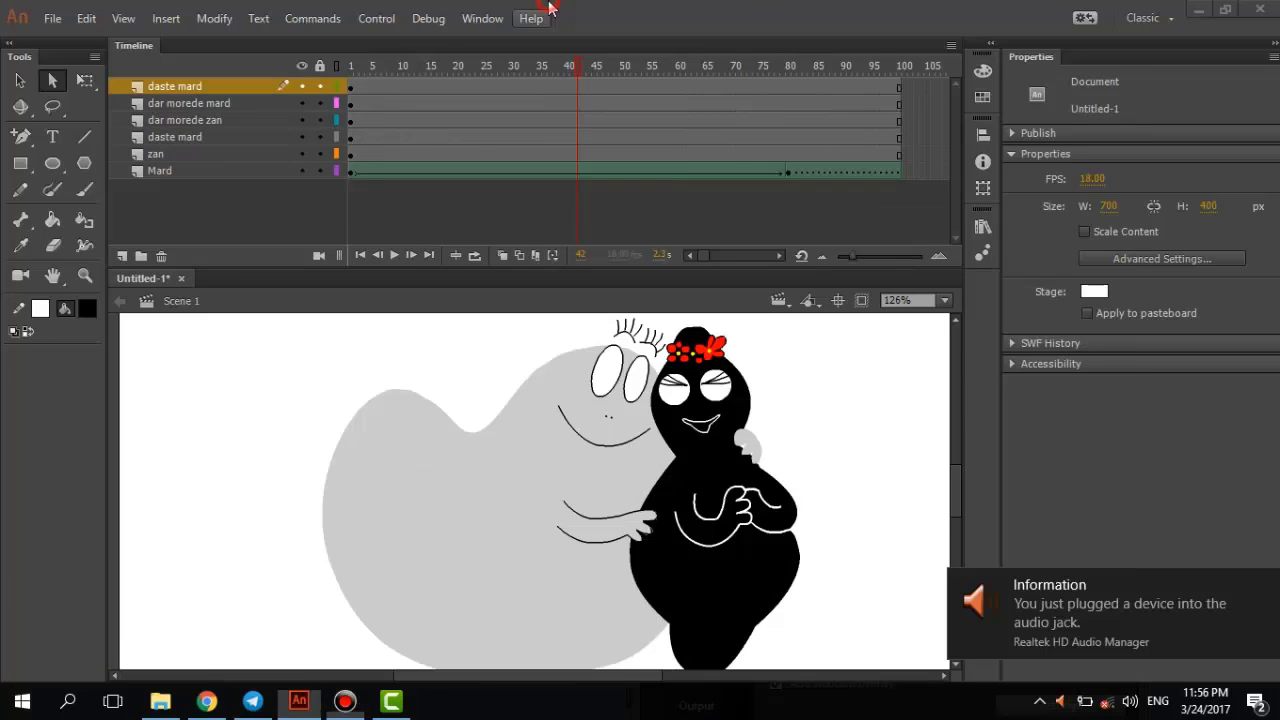
{"action": "left_click", "coordinate": [531, 18]}
{"action": "left_click", "coordinate": [603, 8]}
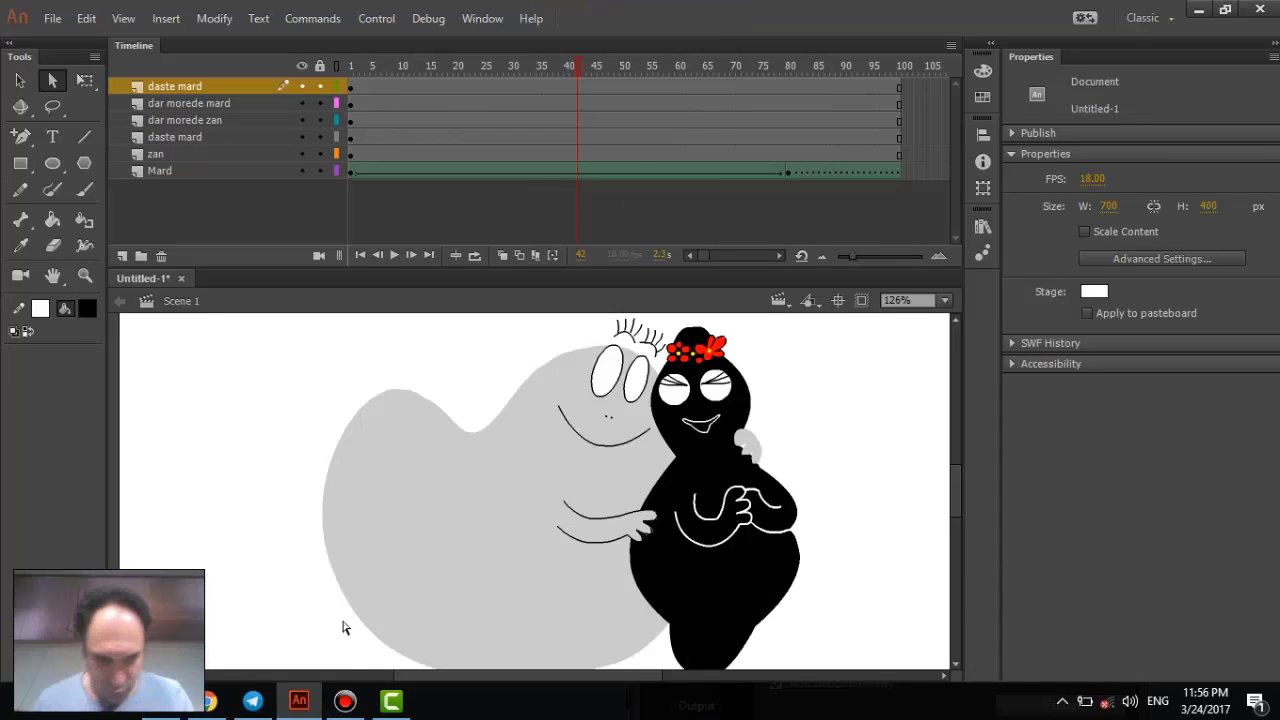
{"action": "left_click", "coordinate": [345, 700]}
{"action": "left_click", "coordinate": [345, 700]}
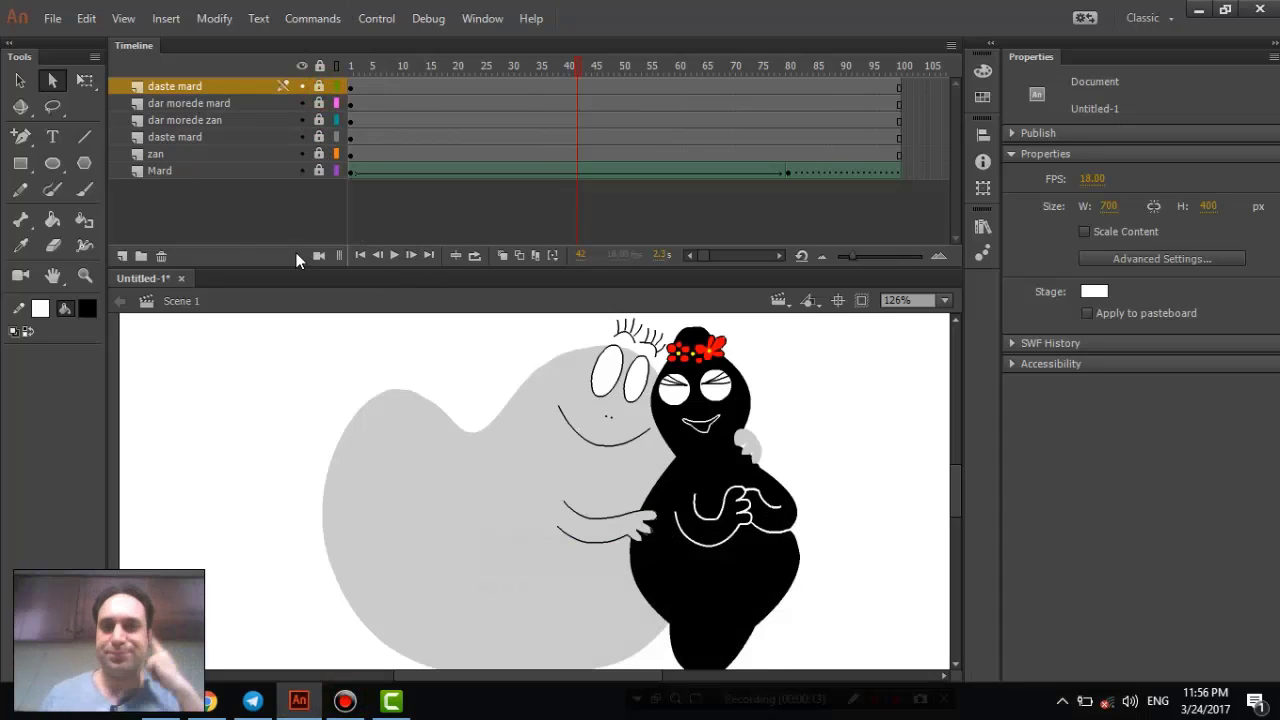
- Add a new top layer and draw a black circle about 24 px wide in the empty area above the man's raised tip
{"action": "left_click", "coordinate": [119, 256]}
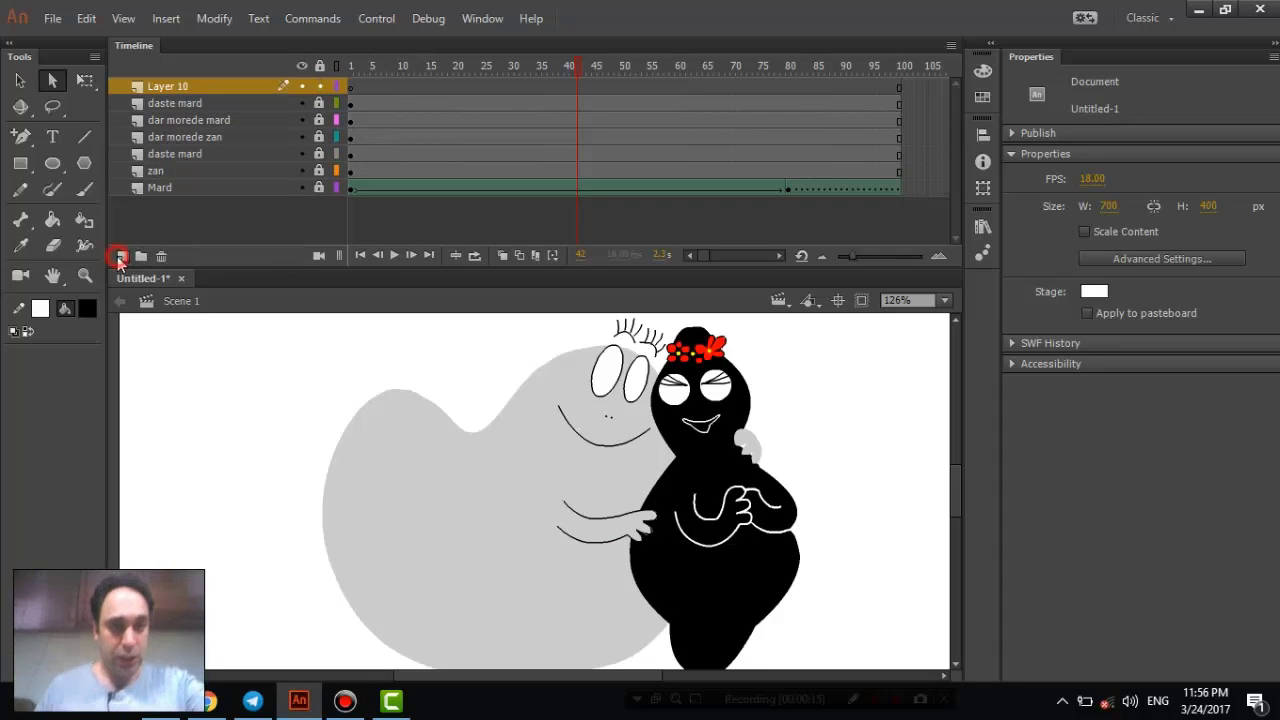
{"action": "left_click", "coordinate": [53, 164]}
{"action": "left_click_drag", "start_coordinate": [291, 345], "coordinate": [318, 364]}
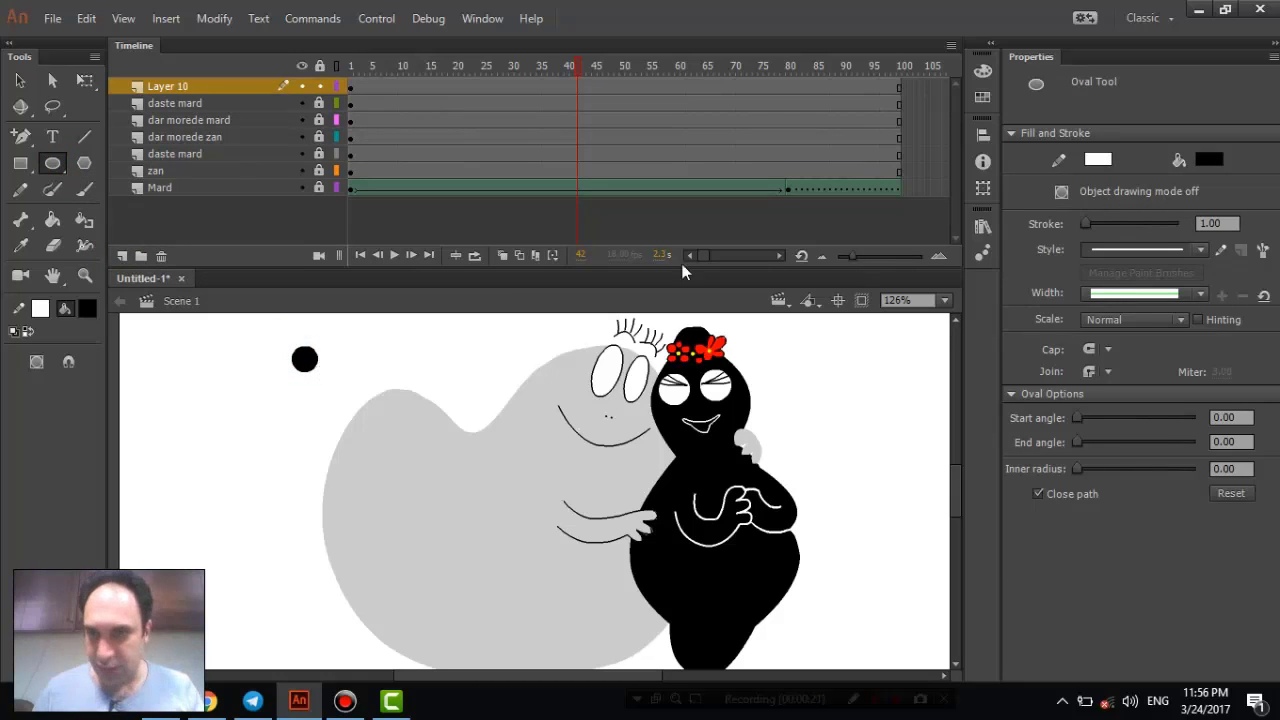
- Remove the white stroke from the new circle, leaving only its black fill
{"action": "left_click", "coordinate": [20, 80]}
{"action": "left_click", "coordinate": [221, 326]}
{"action": "left_click", "coordinate": [304, 360]}
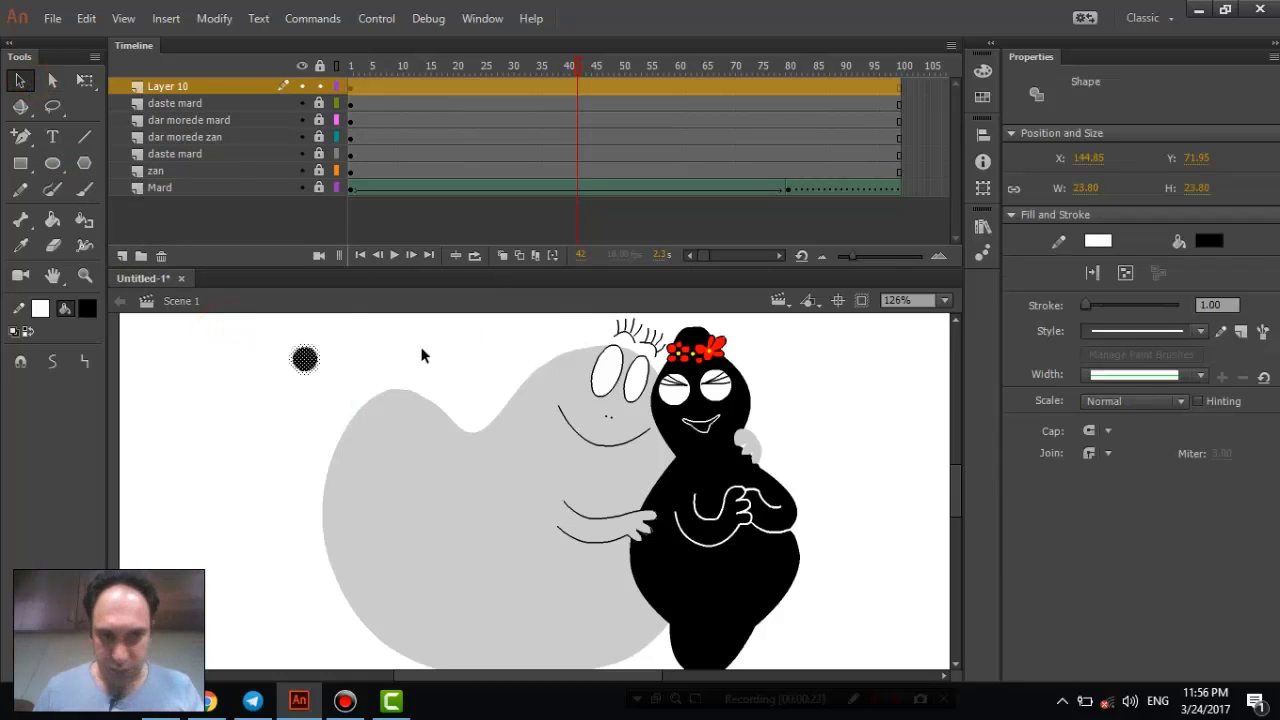
{"action": "left_click", "coordinate": [1097, 241]}
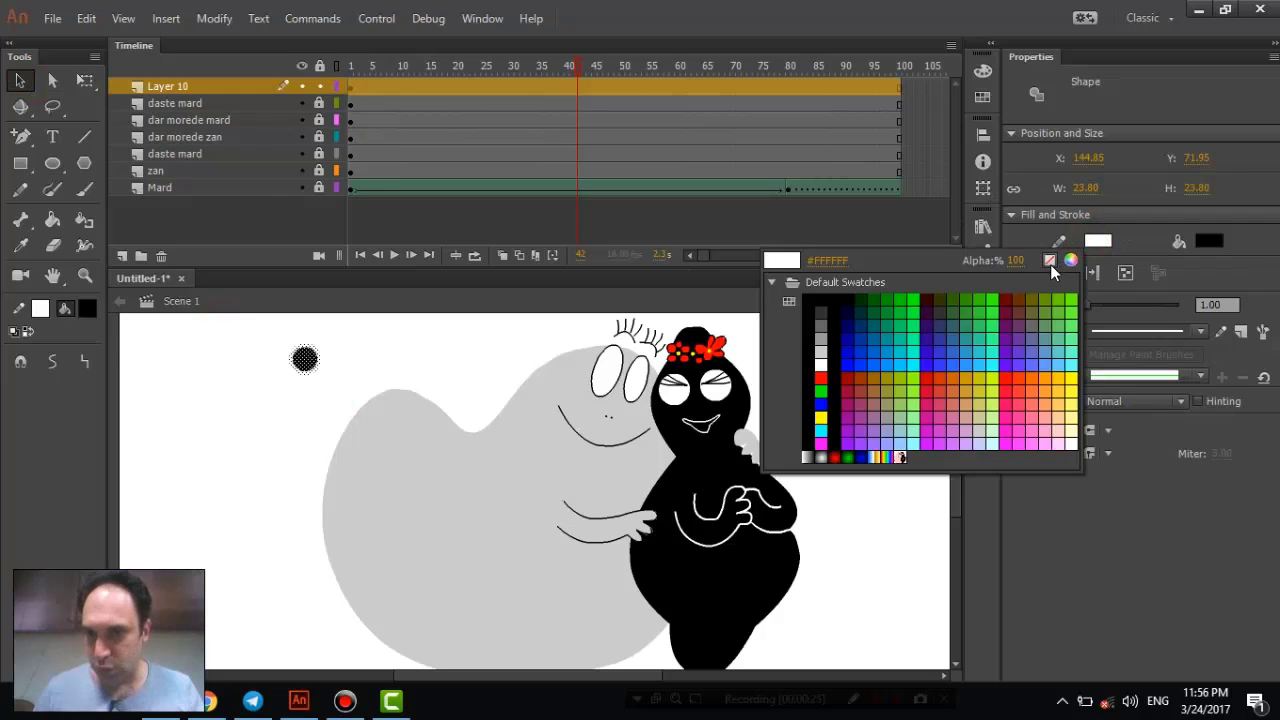
{"action": "left_click", "coordinate": [1049, 266]}
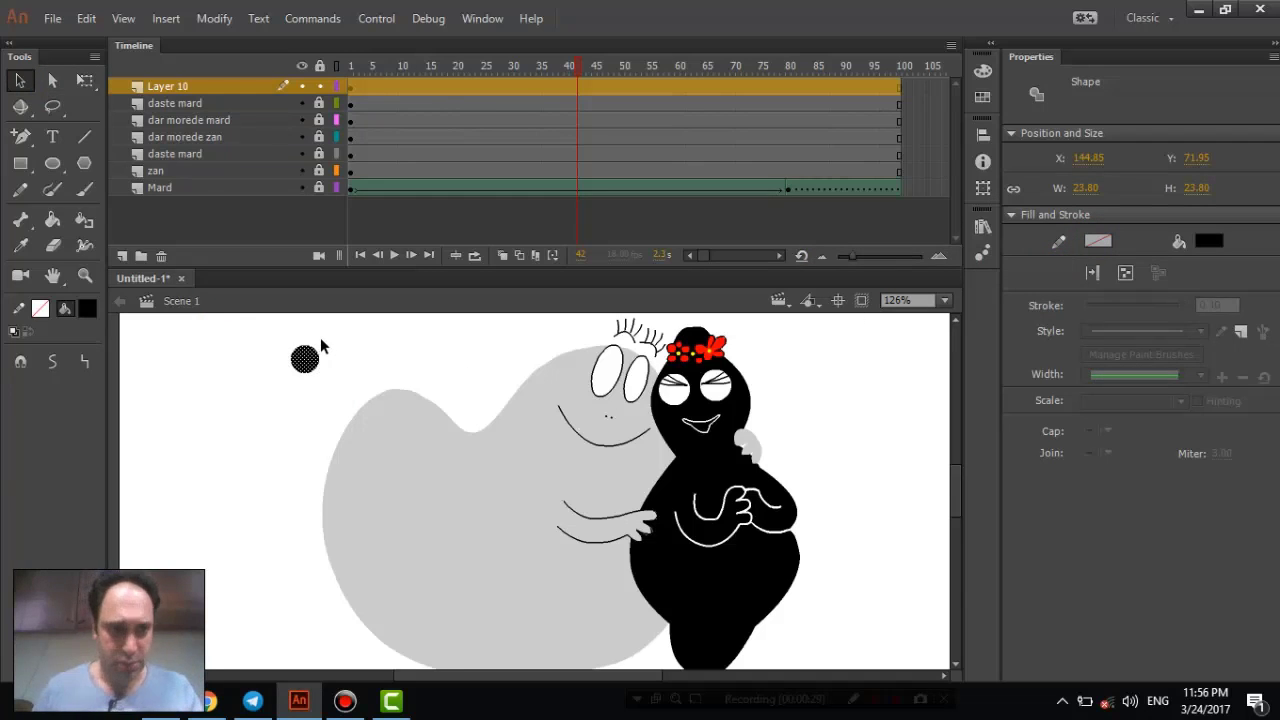
- Convert the black circle to a Movie Clip symbol with the default name Symbol 3
{"action": "left_click", "coordinate": [214, 18]}
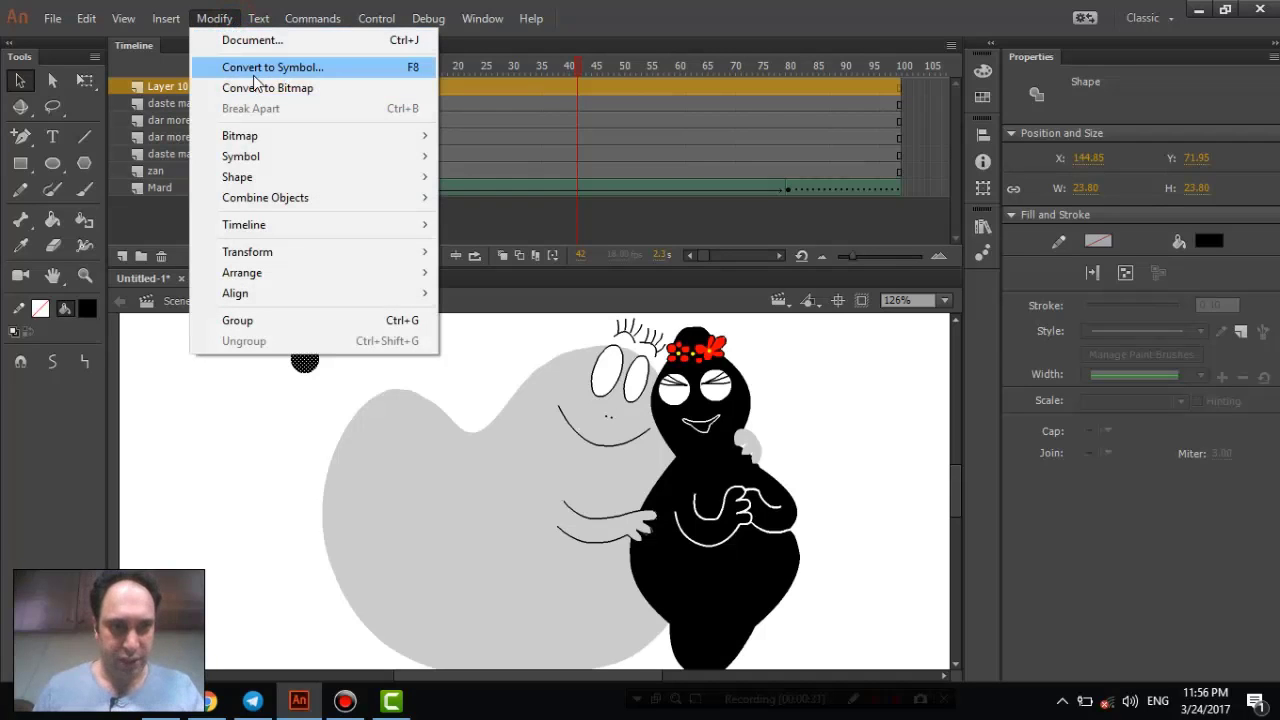
{"action": "left_click", "coordinate": [256, 68]}
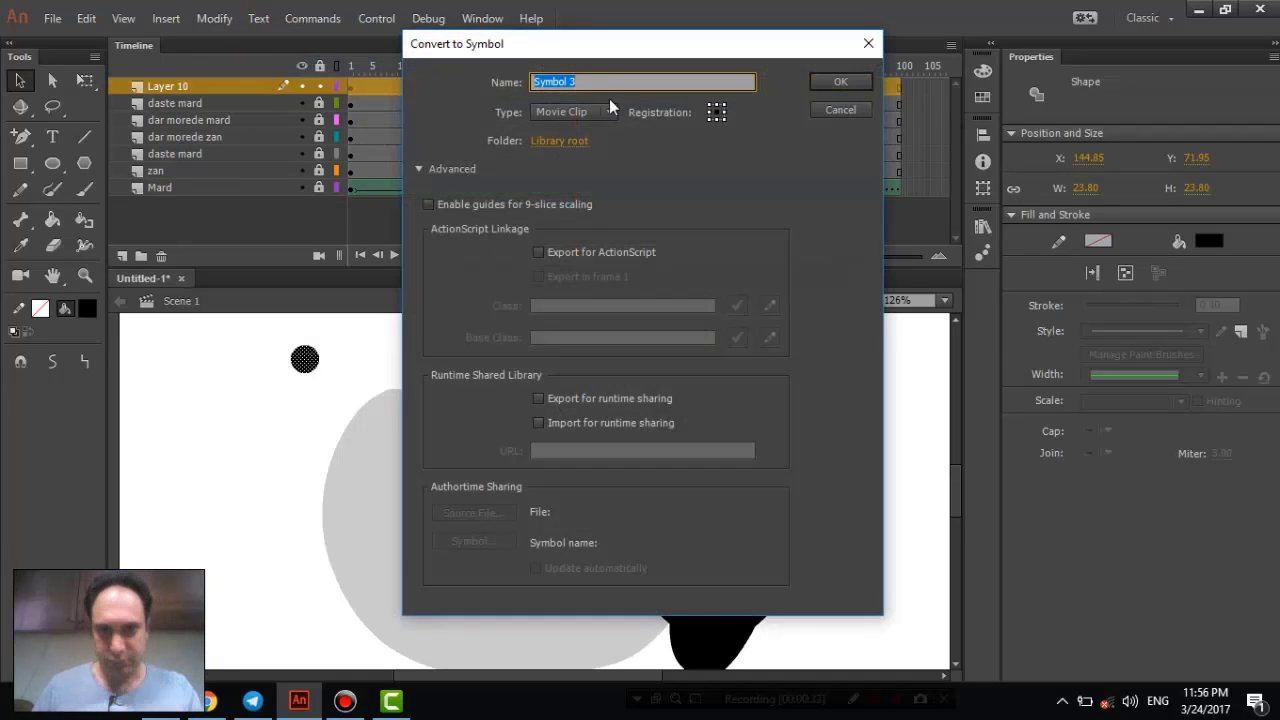
{"action": "left_click", "coordinate": [606, 111]}
{"action": "left_click", "coordinate": [591, 131]}
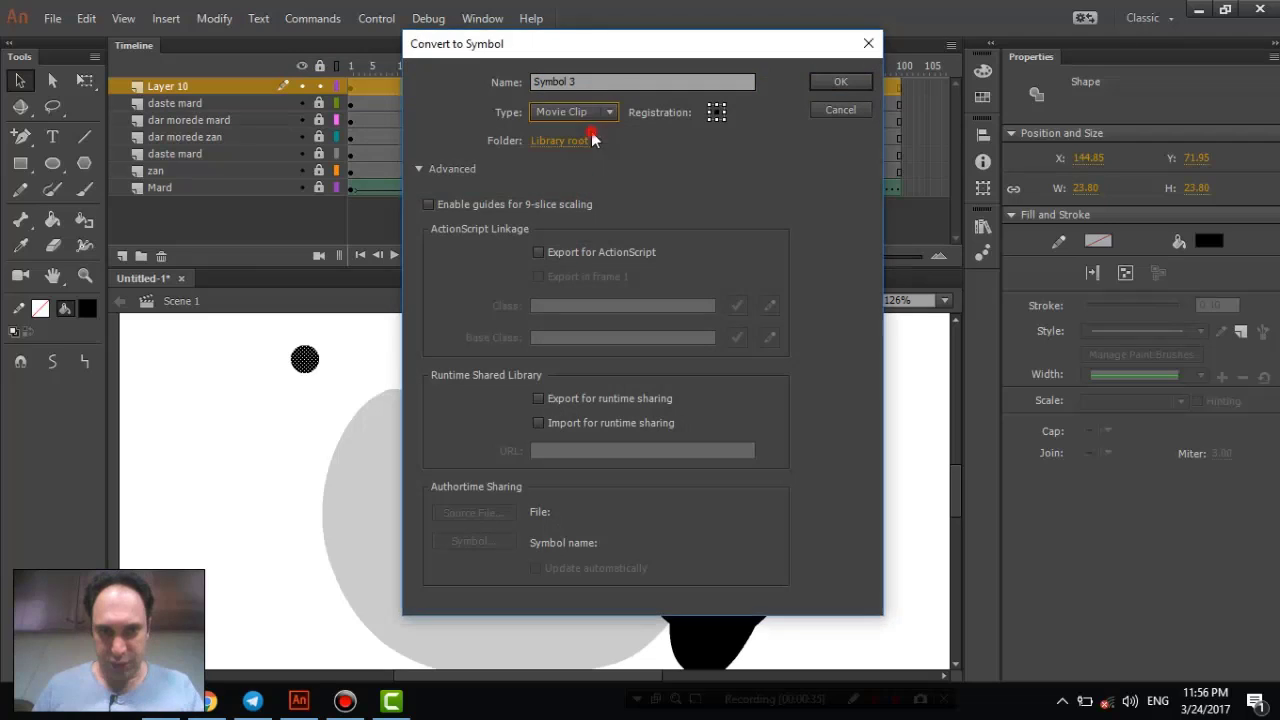
{"action": "left_click", "coordinate": [838, 82]}
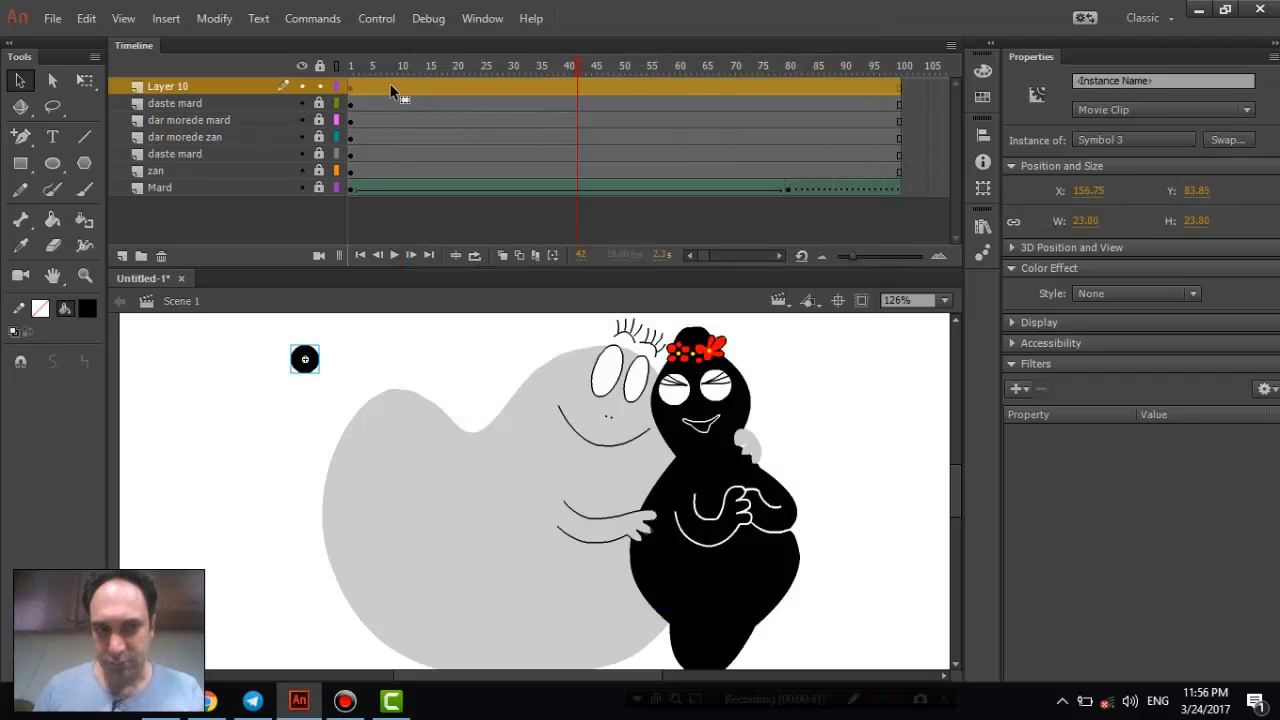
- Open Symbol 3 for editing on its own timeline
{"action": "left_click", "coordinate": [433, 66]}
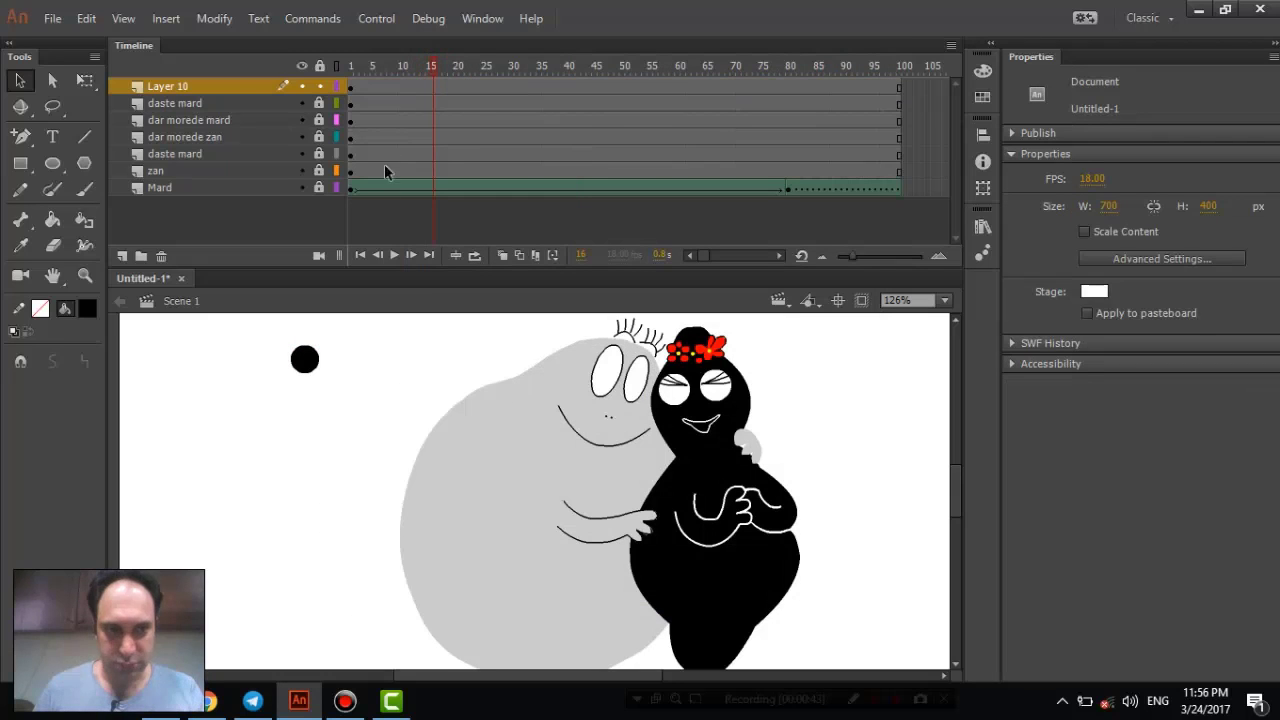
{"action": "left_click", "coordinate": [811, 300]}
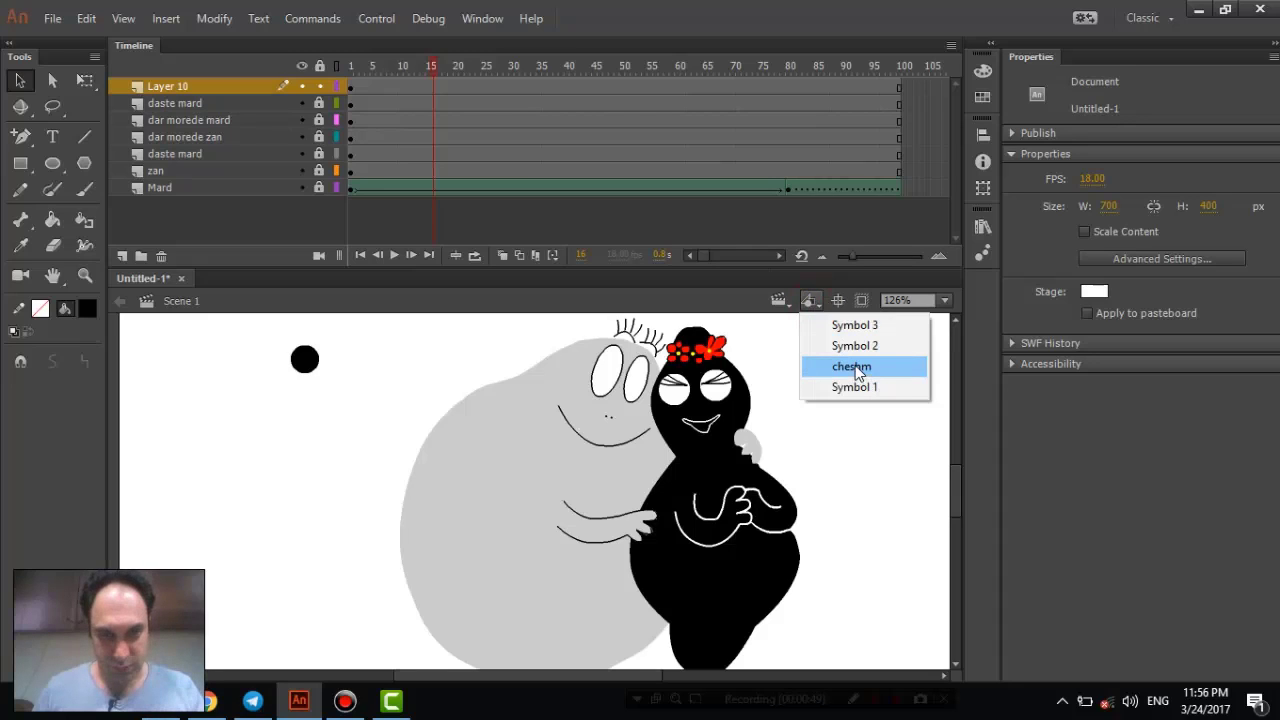
{"action": "left_click", "coordinate": [848, 325]}
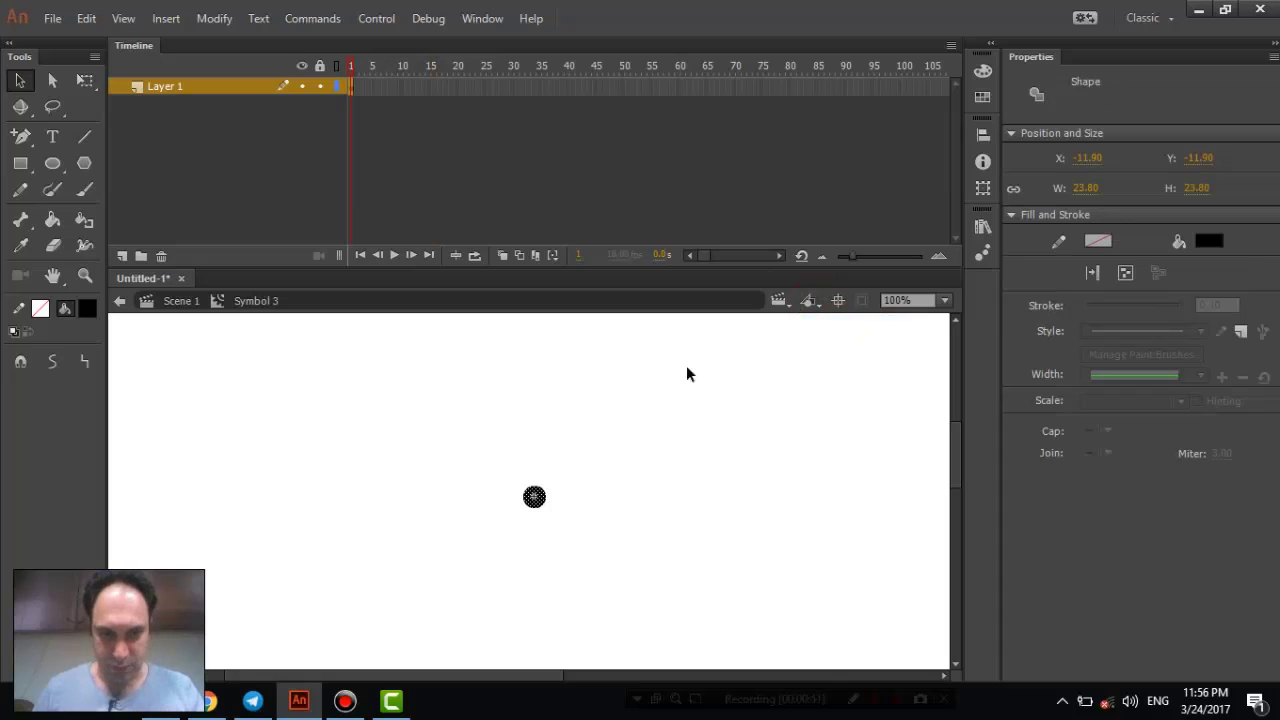
- Extend the circle's layer inside Symbol 3 to frame 40
{"action": "left_click", "coordinate": [562, 422]}
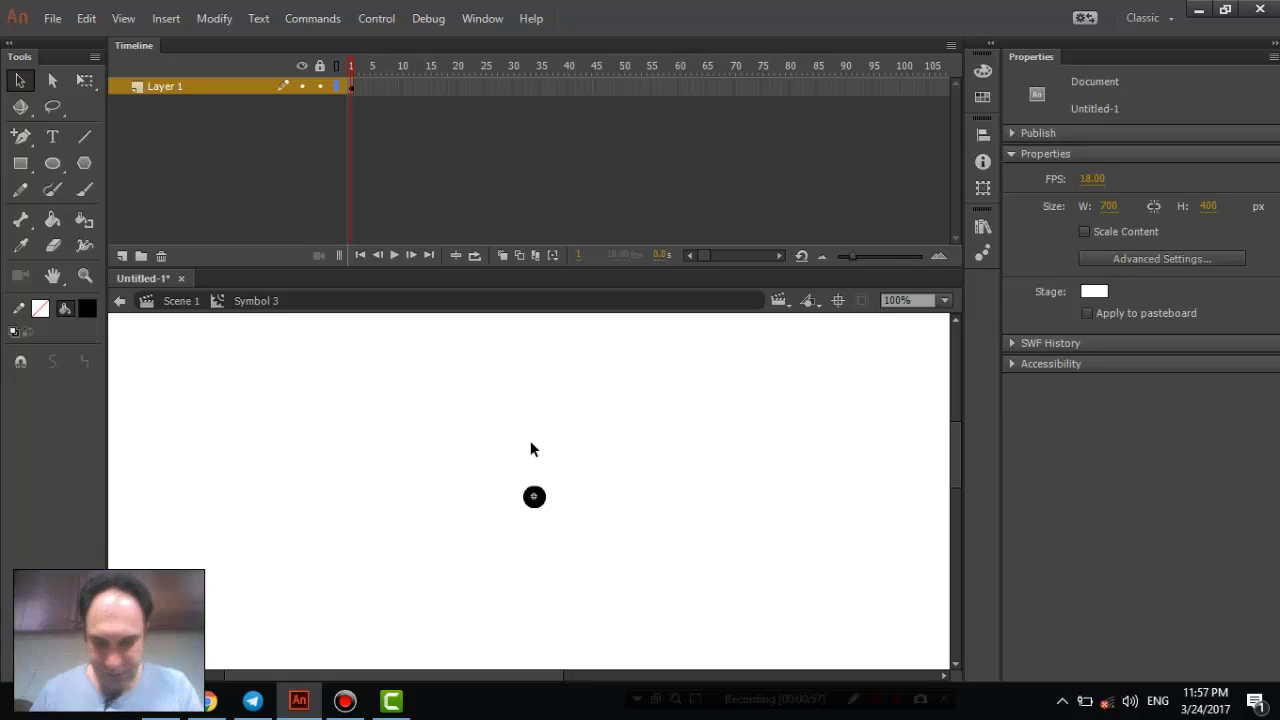
{"action": "key", "text": "ctrl+="}
{"action": "key", "text": "ctrl+="}
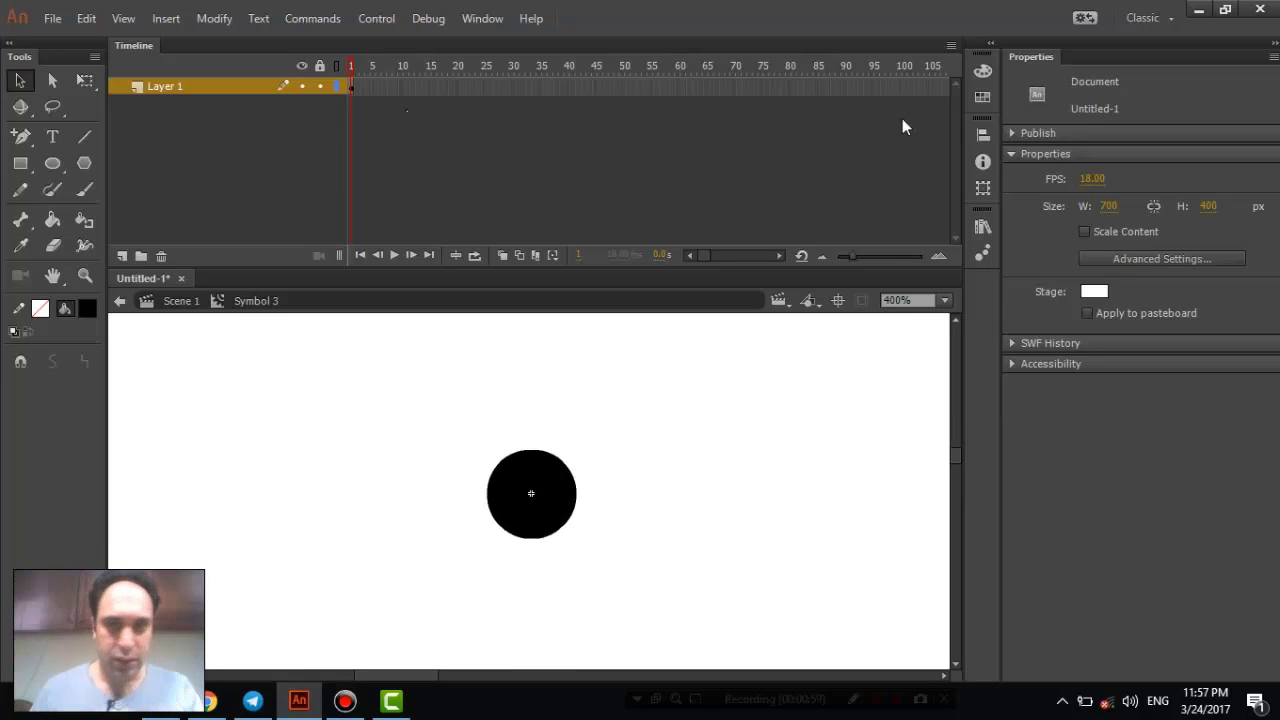
{"action": "mouse_move", "coordinate": [852, 256]}
{"action": "left_mouse_down"}
{"action": "mouse_move", "coordinate": [869, 256]}
{"action": "mouse_move", "coordinate": [835, 258]}
{"action": "left_mouse_up"}
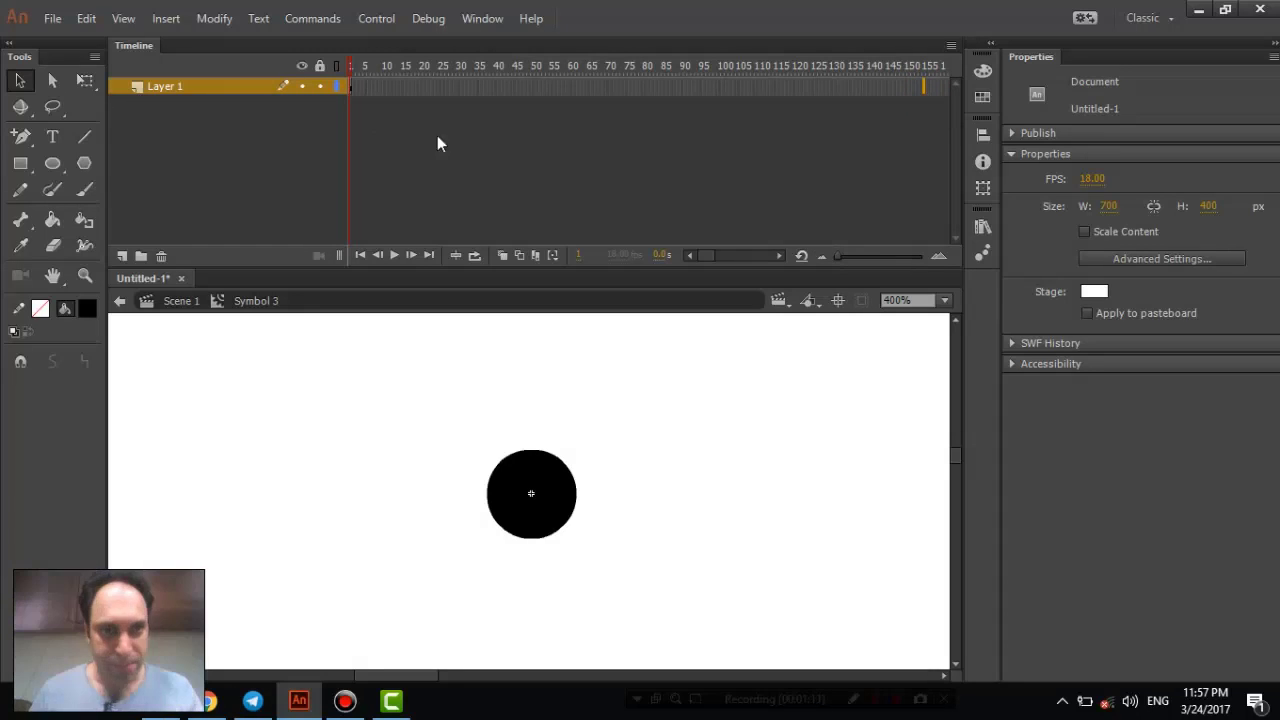
{"action": "left_click_drag", "start_coordinate": [836, 257], "coordinate": [868, 257]}
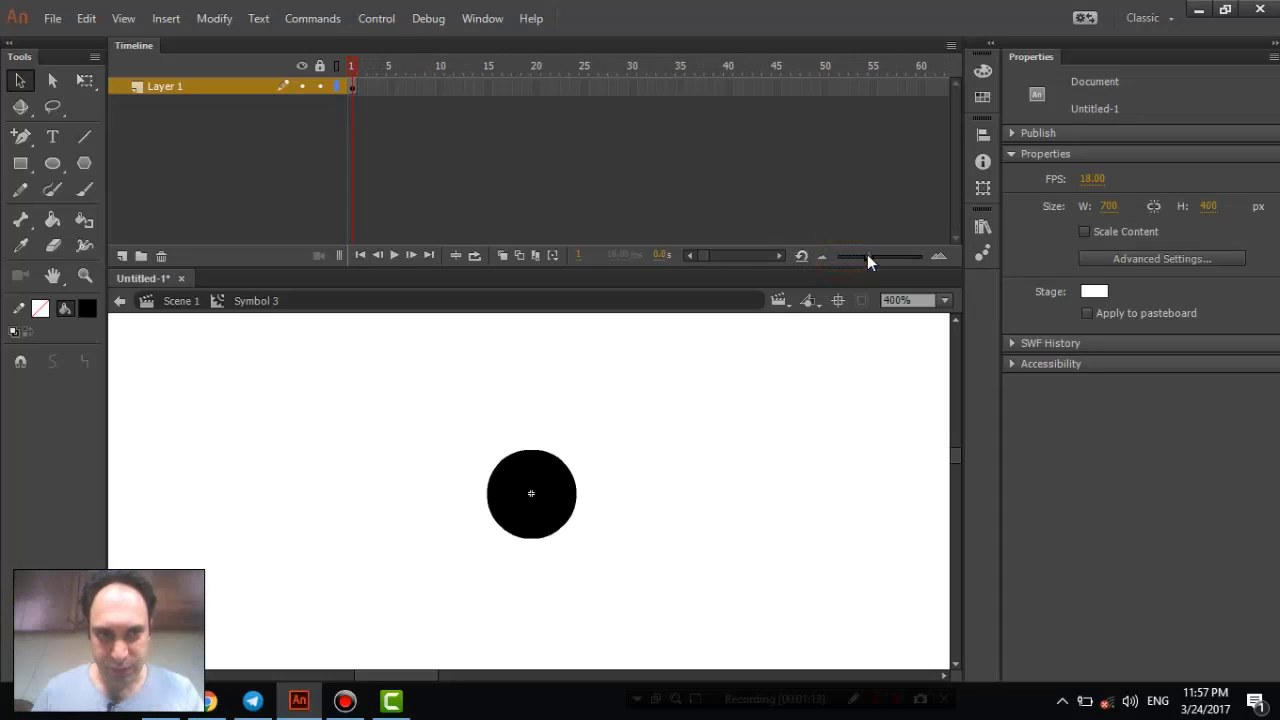
{"action": "left_click", "coordinate": [353, 88]}
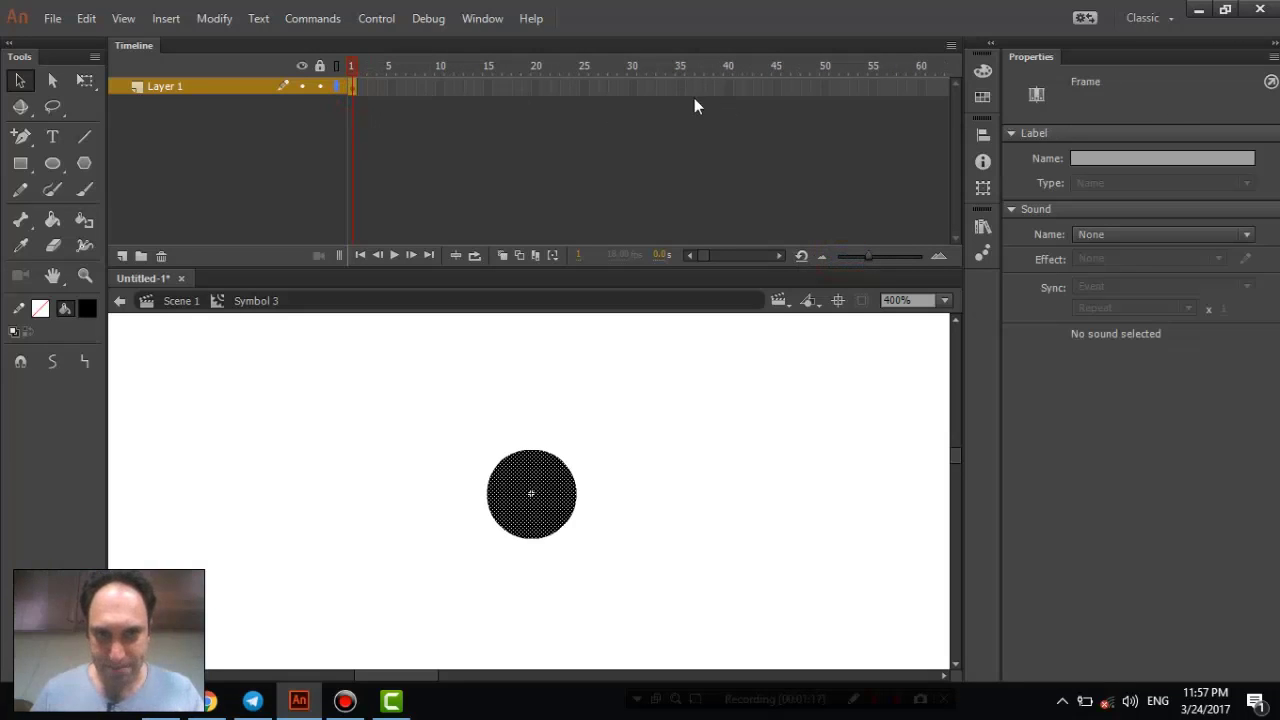
{"action": "left_click", "coordinate": [728, 90]}
{"action": "key", "text": "F5"}
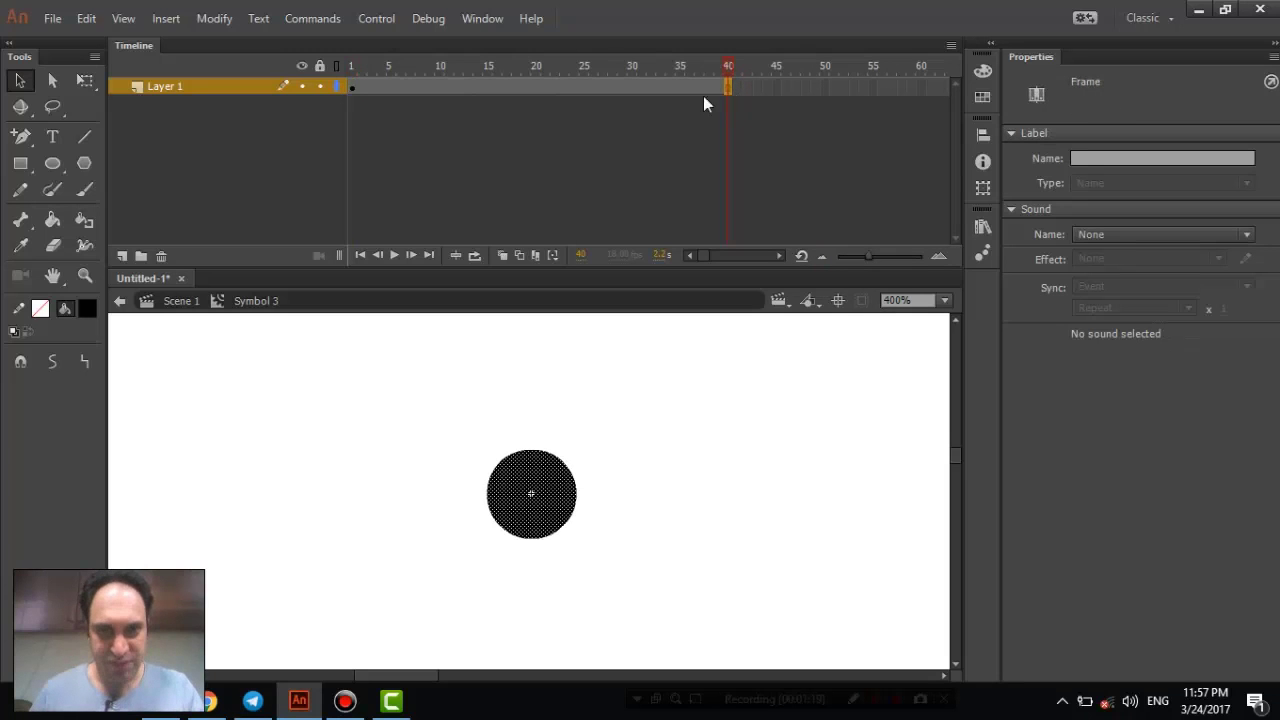
- Create a motion tween on the circle's layer, accepting the conversion of the circle to a symbol
{"action": "right_click", "coordinate": [411, 90]}
{"action": "left_click", "coordinate": [415, 96]}
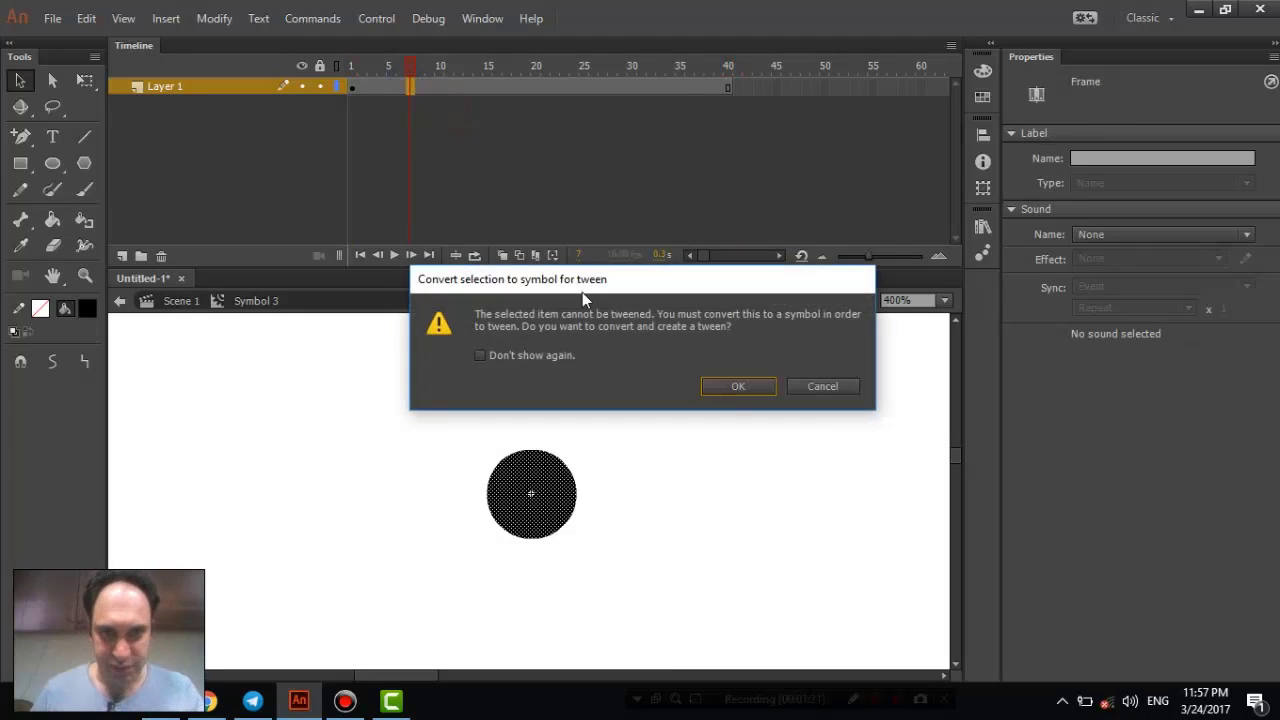
{"action": "left_click", "coordinate": [733, 386]}
- Squash the circle vertically into a thin flat ellipse at frame 2 with Free Transform
{"action": "left_click", "coordinate": [390, 88]}
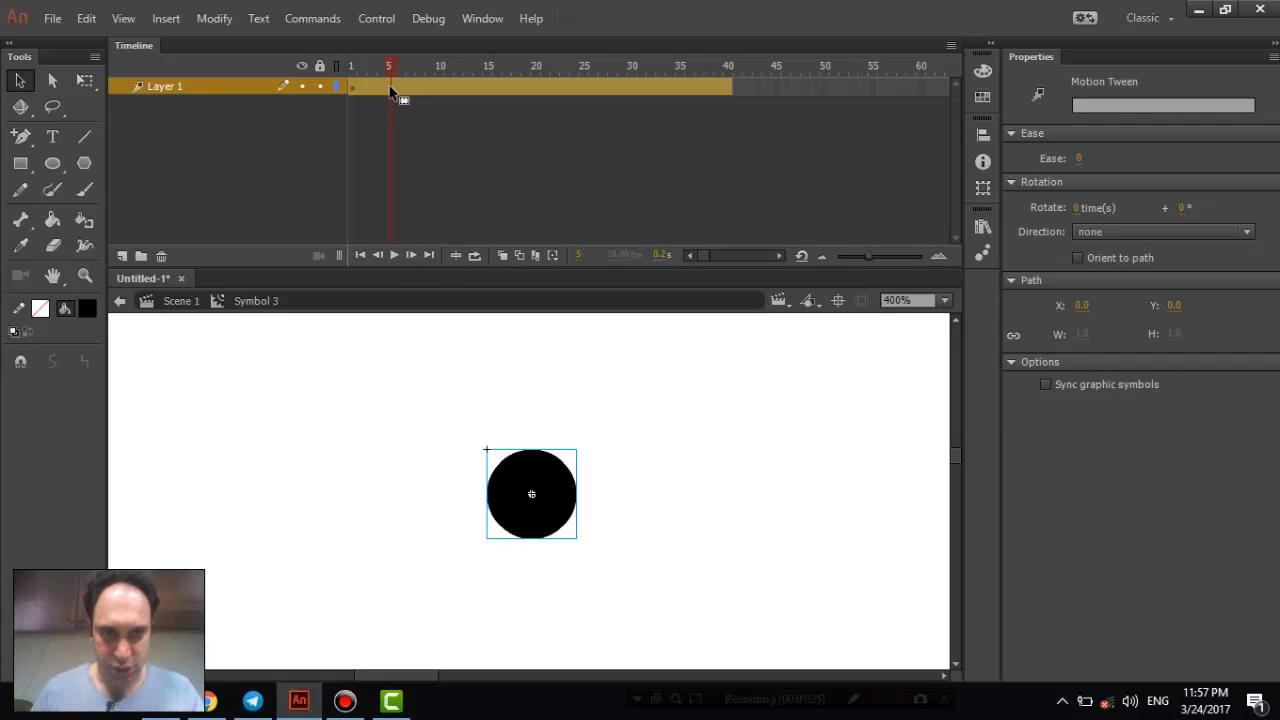
{"action": "left_click_drag", "start_coordinate": [390, 72], "coordinate": [380, 74]}
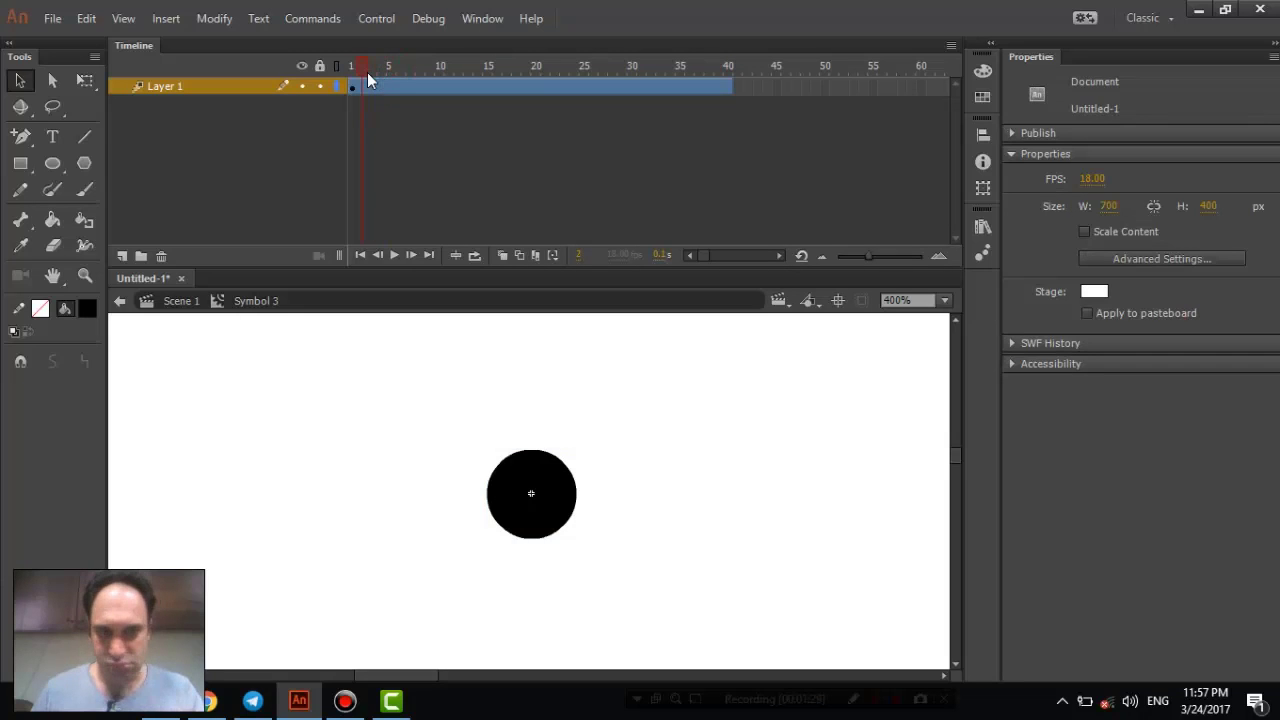
{"action": "left_click", "coordinate": [367, 72]}
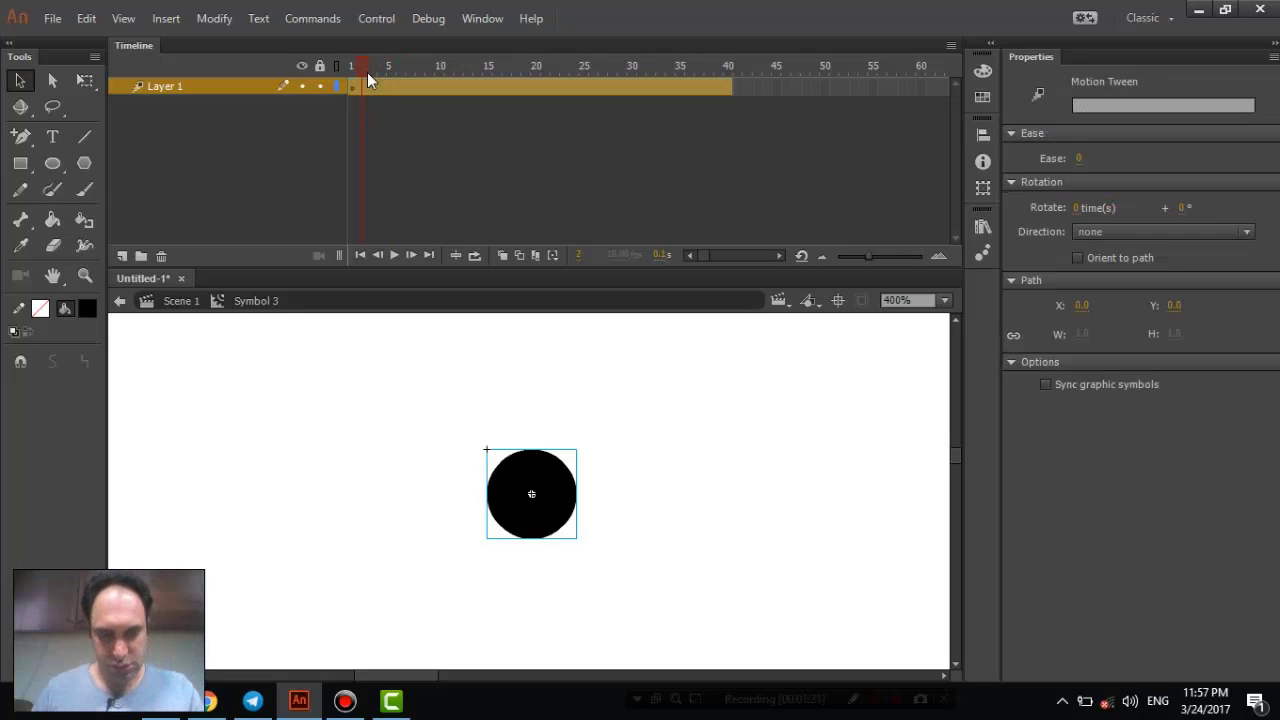
{"action": "key", "text": "q"}
{"action": "left_click", "coordinate": [524, 482]}
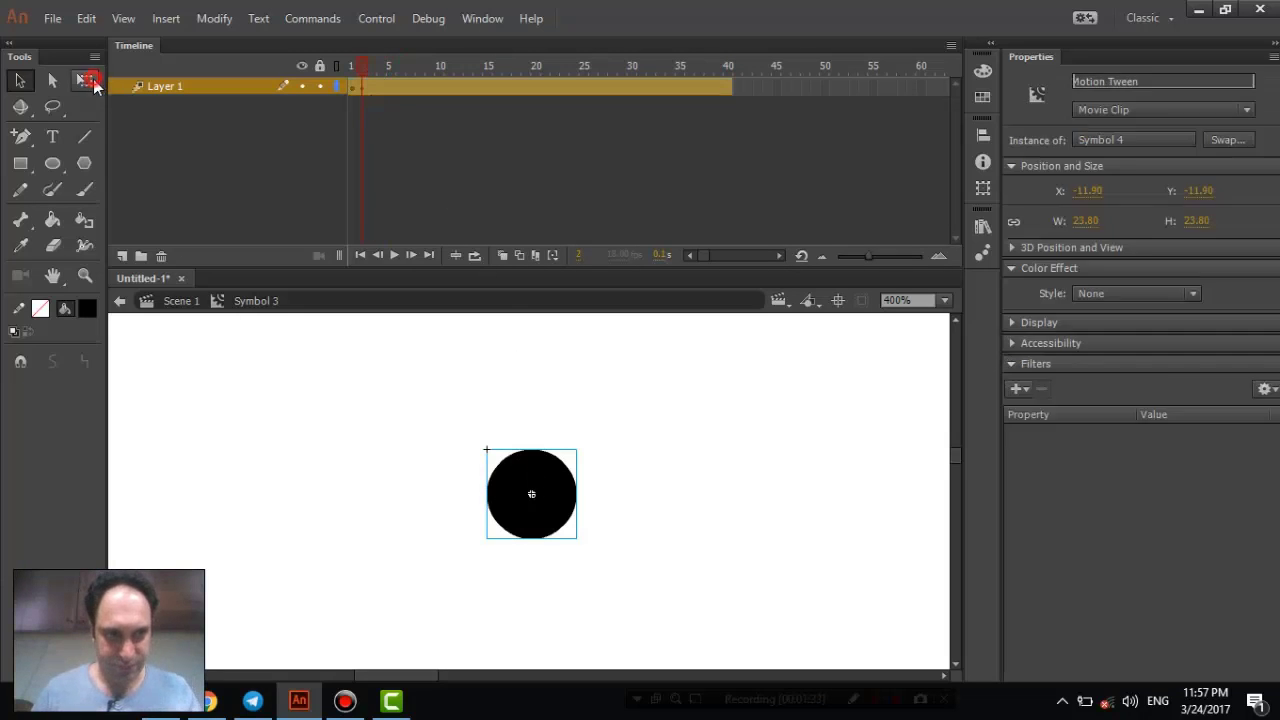
{"action": "left_click_drag", "start_coordinate": [531, 450], "coordinate": [535, 487]}
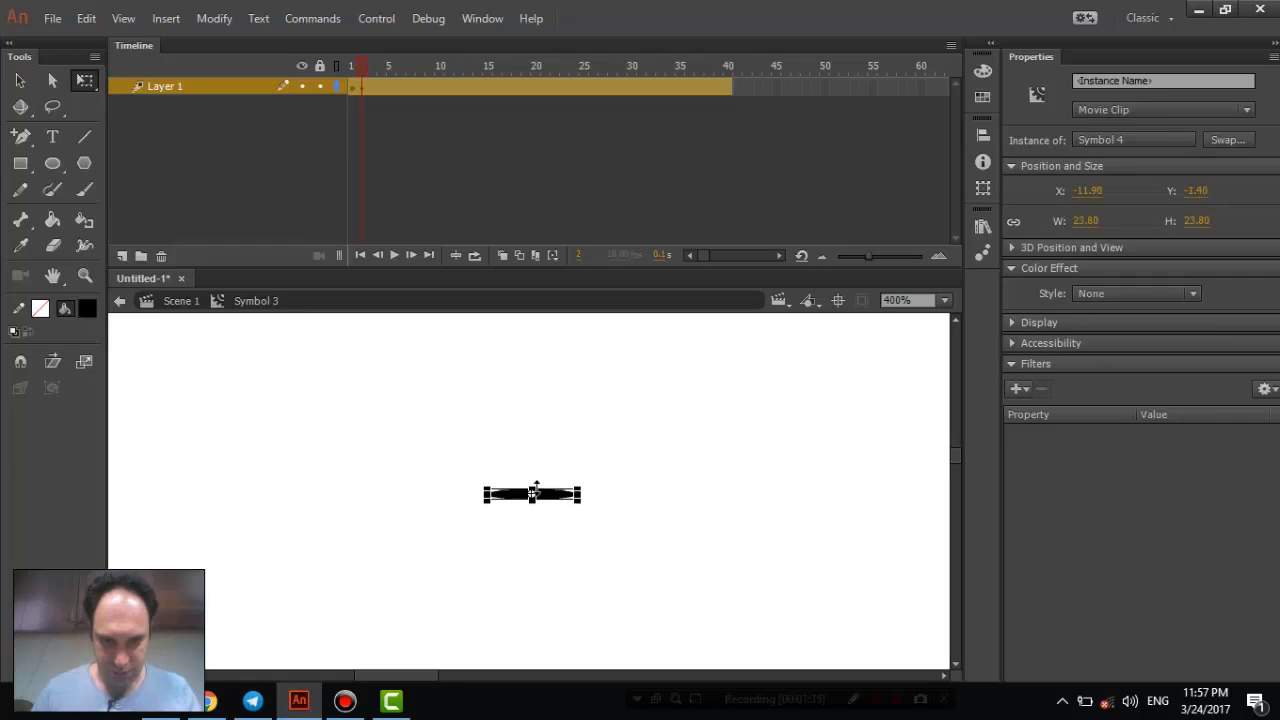
- Copy the full circle's properties from frame 1 and paste them at frame 3 of the tween
{"action": "left_click", "coordinate": [353, 86]}
{"action": "right_click", "coordinate": [353, 86]}
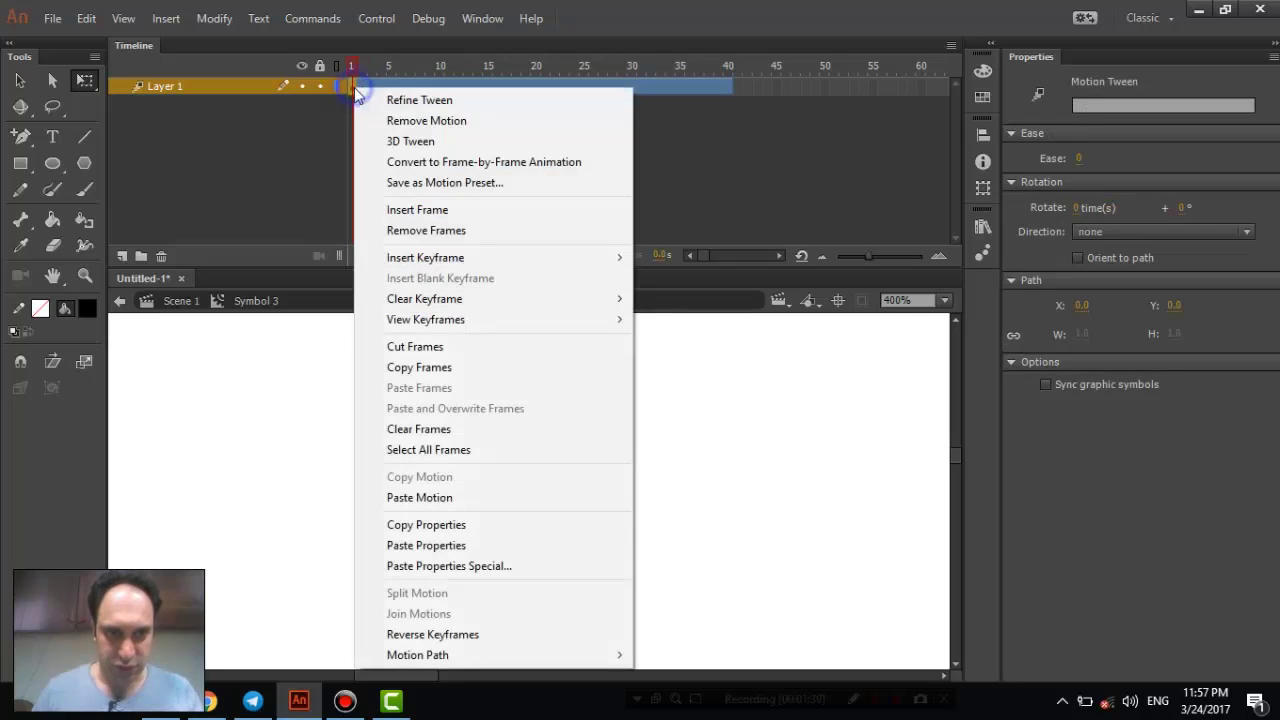
{"action": "left_click", "coordinate": [450, 525]}
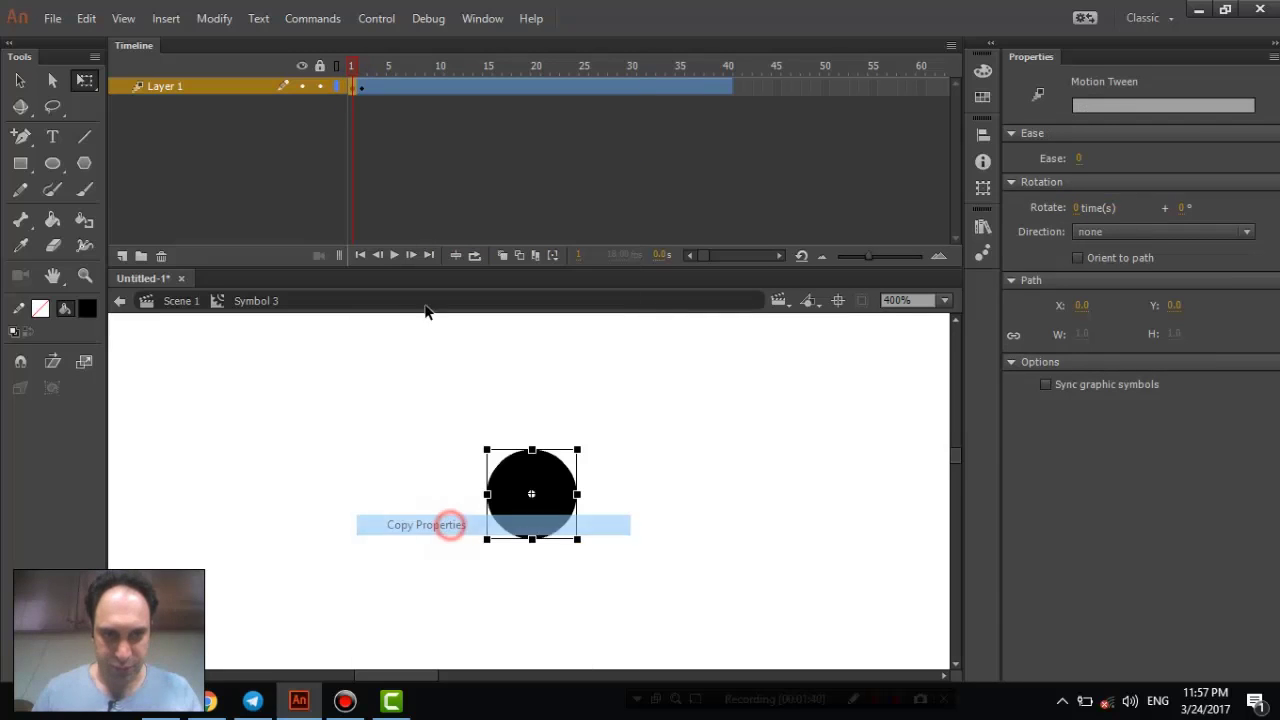
{"action": "left_click", "coordinate": [372, 86]}
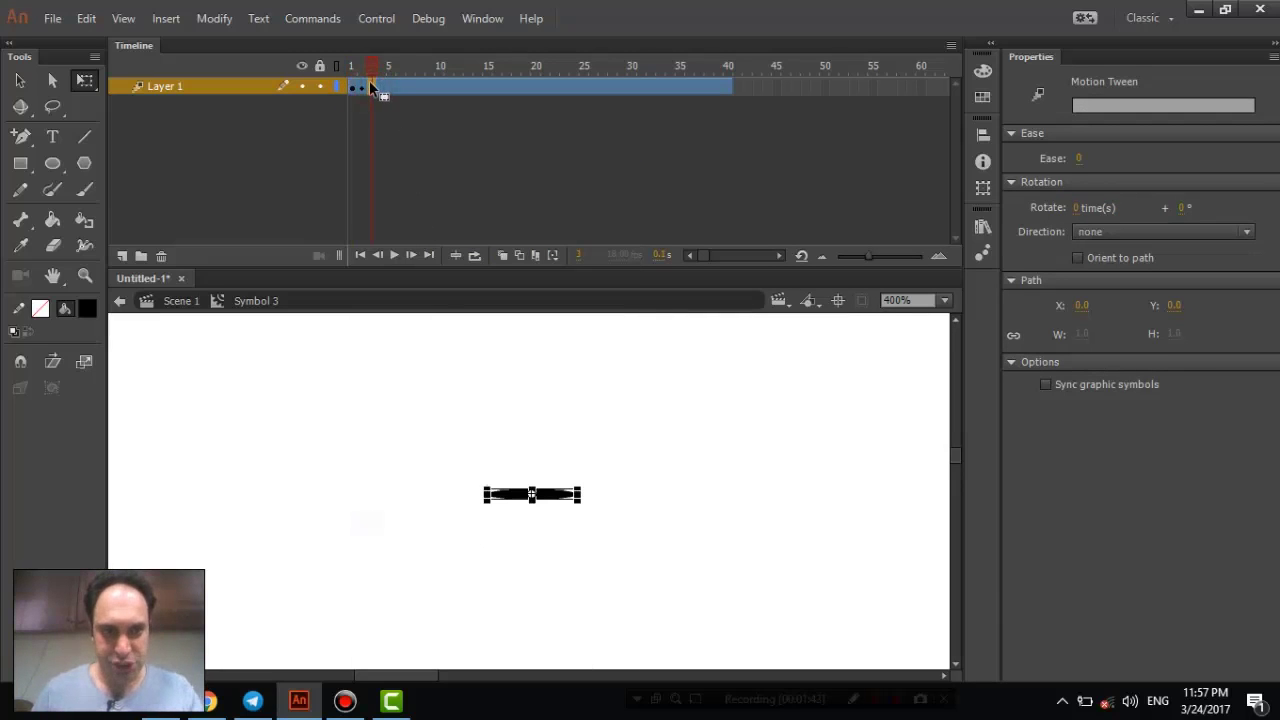
{"action": "left_click_drag", "start_coordinate": [369, 86], "coordinate": [361, 86]}
{"action": "right_click", "coordinate": [374, 90]}
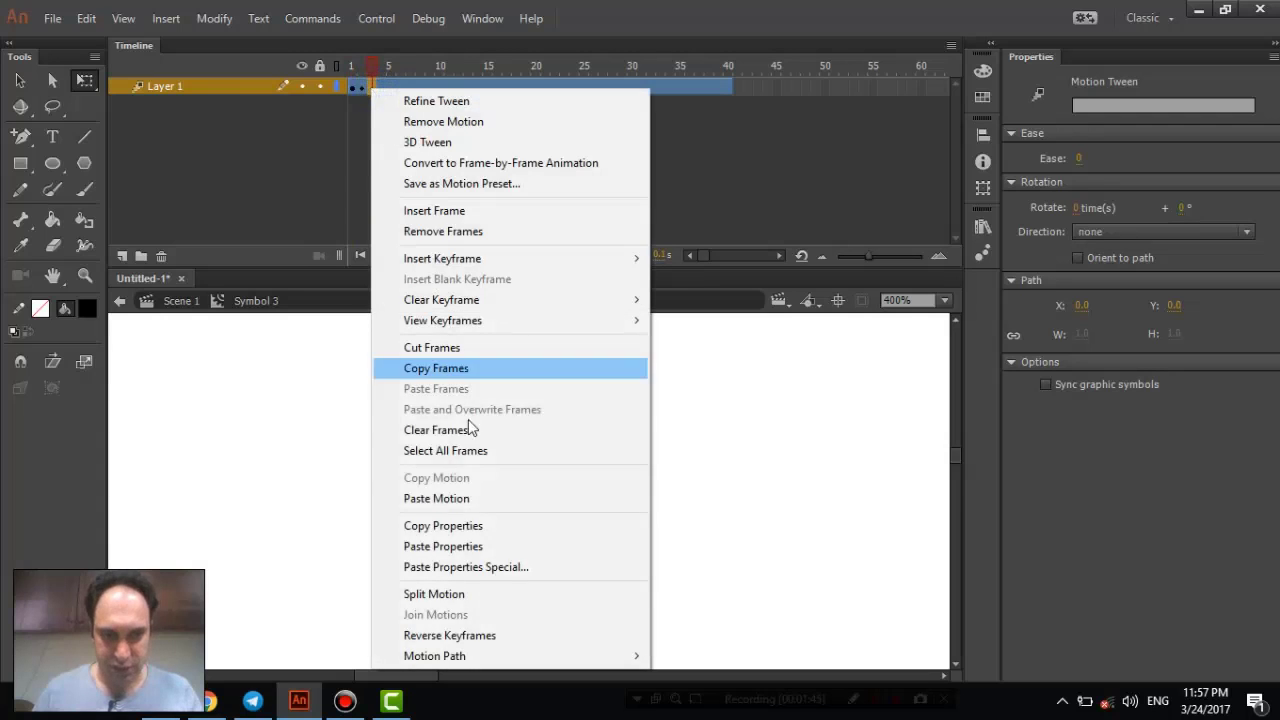
{"action": "left_click", "coordinate": [471, 540]}
- Move the full-circle keyframe from frame 3 to frame 6
{"action": "left_click_drag", "start_coordinate": [377, 64], "coordinate": [349, 64]}
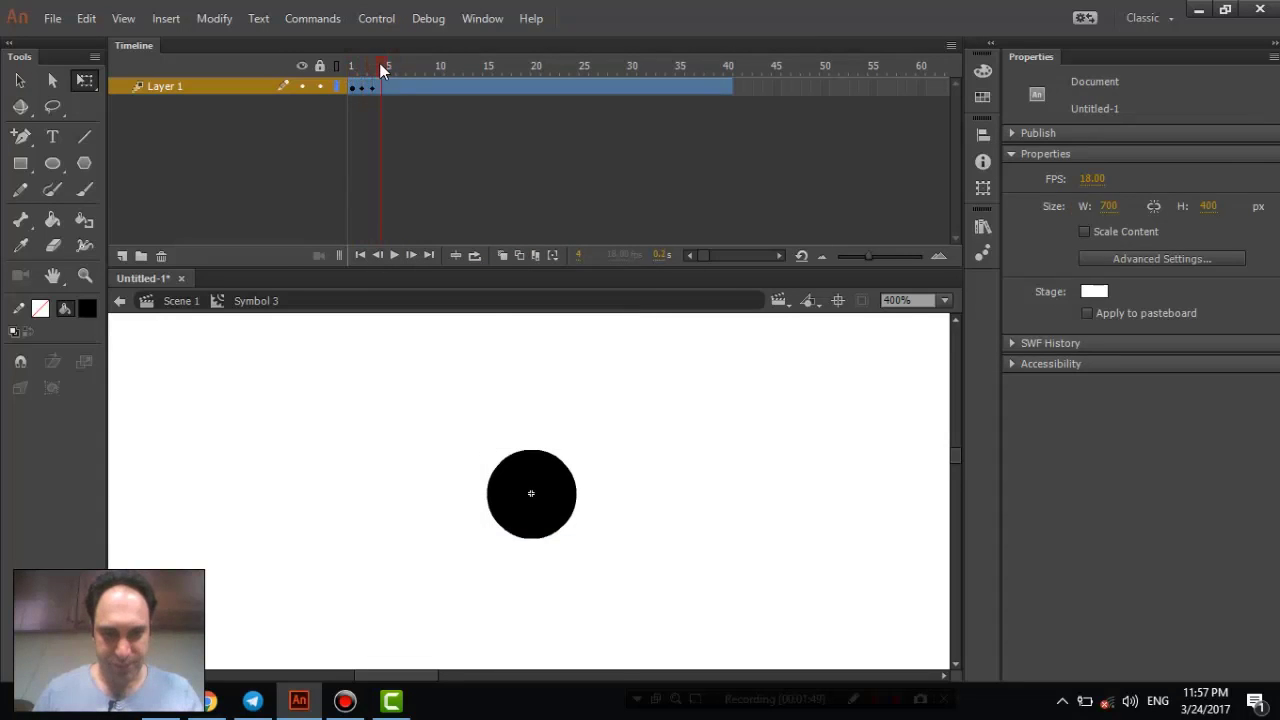
{"action": "left_click", "coordinate": [373, 88]}
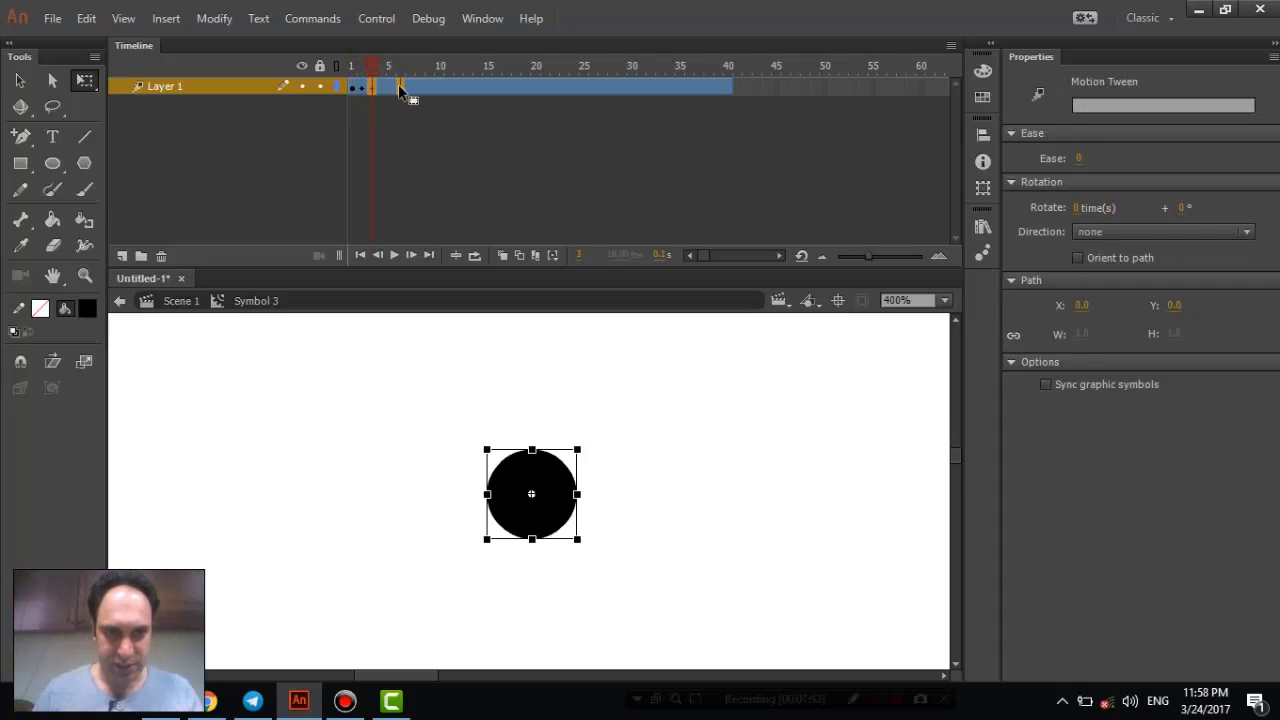
{"action": "left_click_drag", "start_coordinate": [398, 84], "coordinate": [361, 73]}
- Copy the squashed ellipse's properties from frame 2 and paste them at frame 5
{"action": "left_click", "coordinate": [358, 88]}
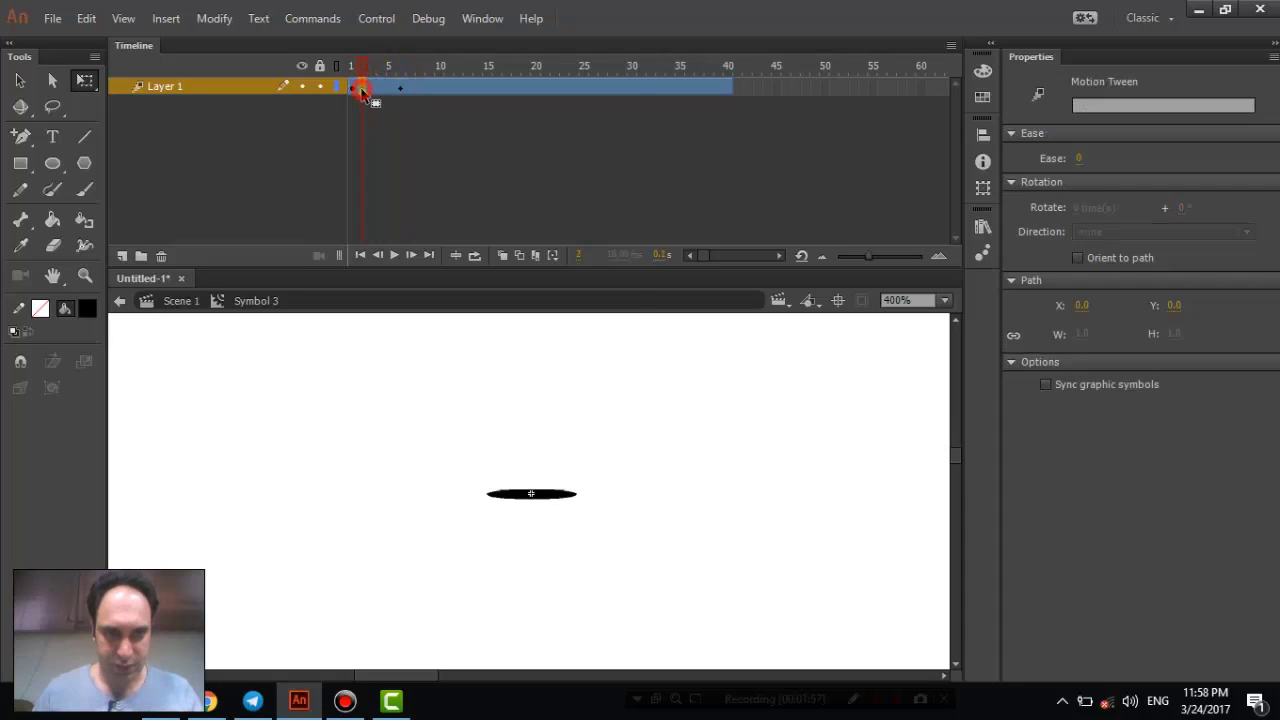
{"action": "right_click", "coordinate": [362, 90]}
{"action": "left_click", "coordinate": [430, 530]}
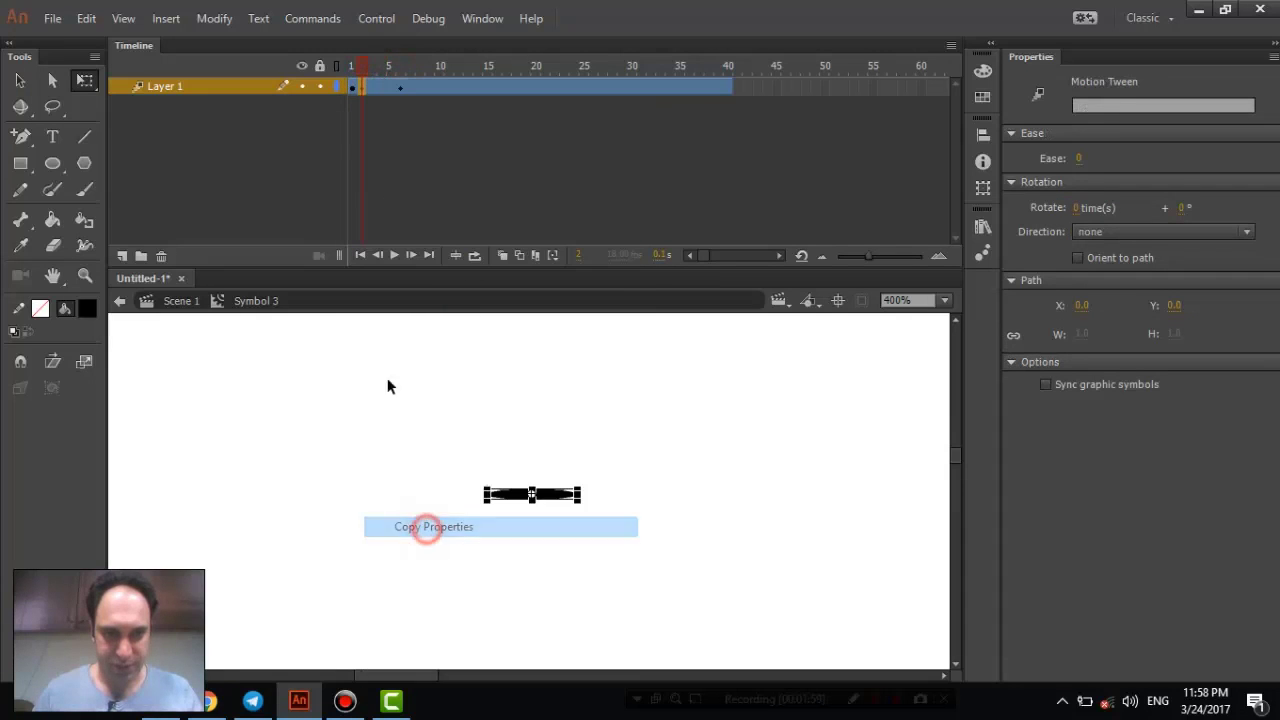
{"action": "left_click_drag", "start_coordinate": [366, 66], "coordinate": [394, 62]}
{"action": "left_click", "coordinate": [392, 87]}
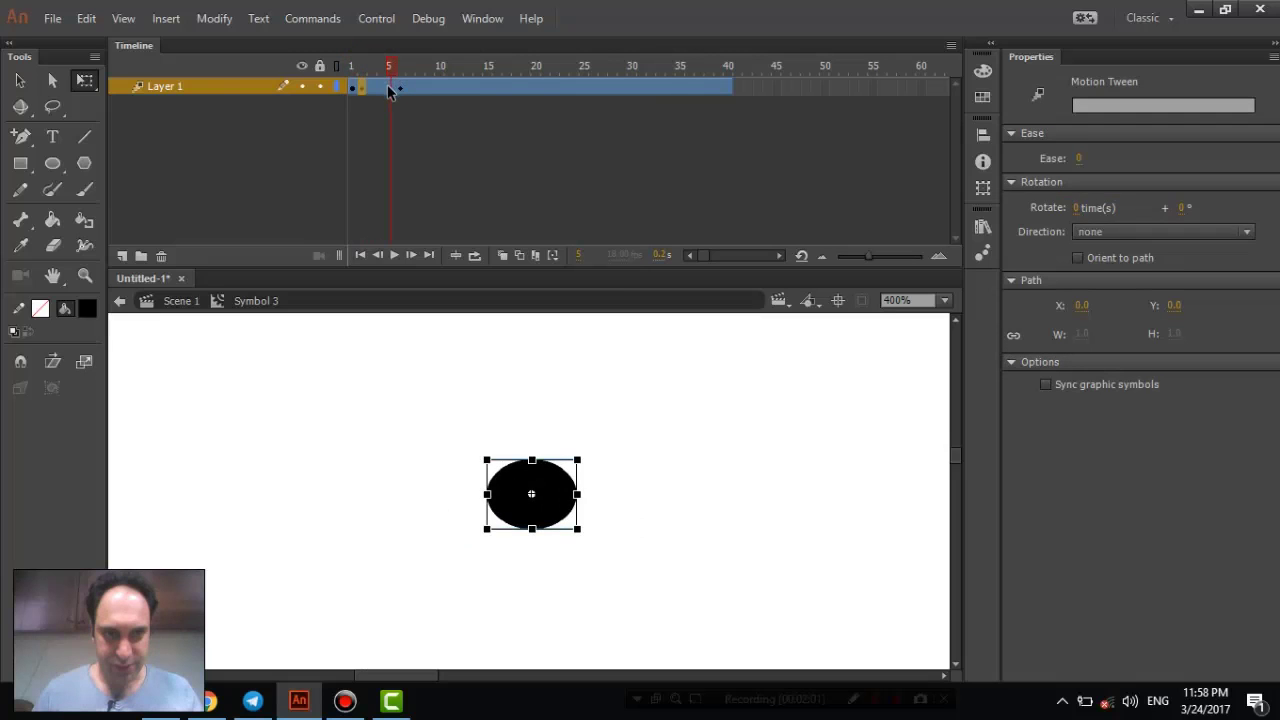
{"action": "right_click", "coordinate": [392, 89]}
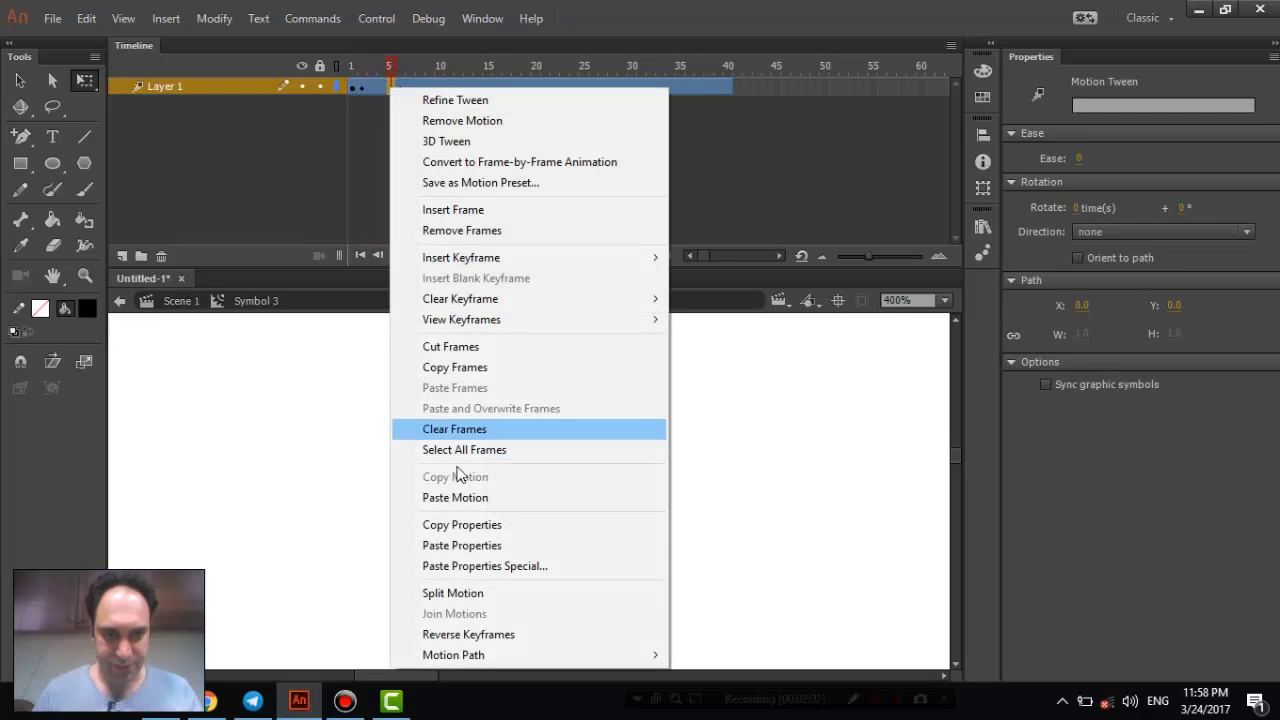
{"action": "left_click", "coordinate": [443, 545]}
- Play the circle's blink animation from frame 1 to check its timing
{"action": "left_click_drag", "start_coordinate": [393, 67], "coordinate": [421, 69]}
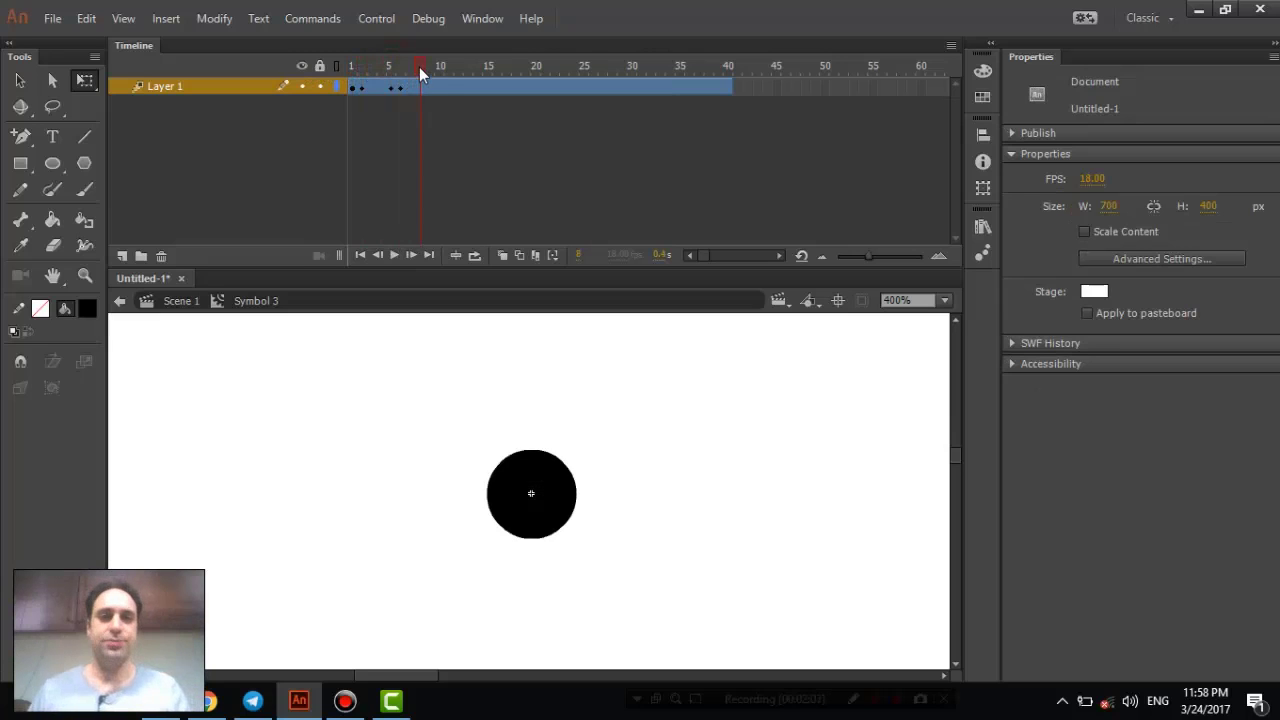
{"action": "left_click_drag", "start_coordinate": [402, 64], "coordinate": [333, 70]}
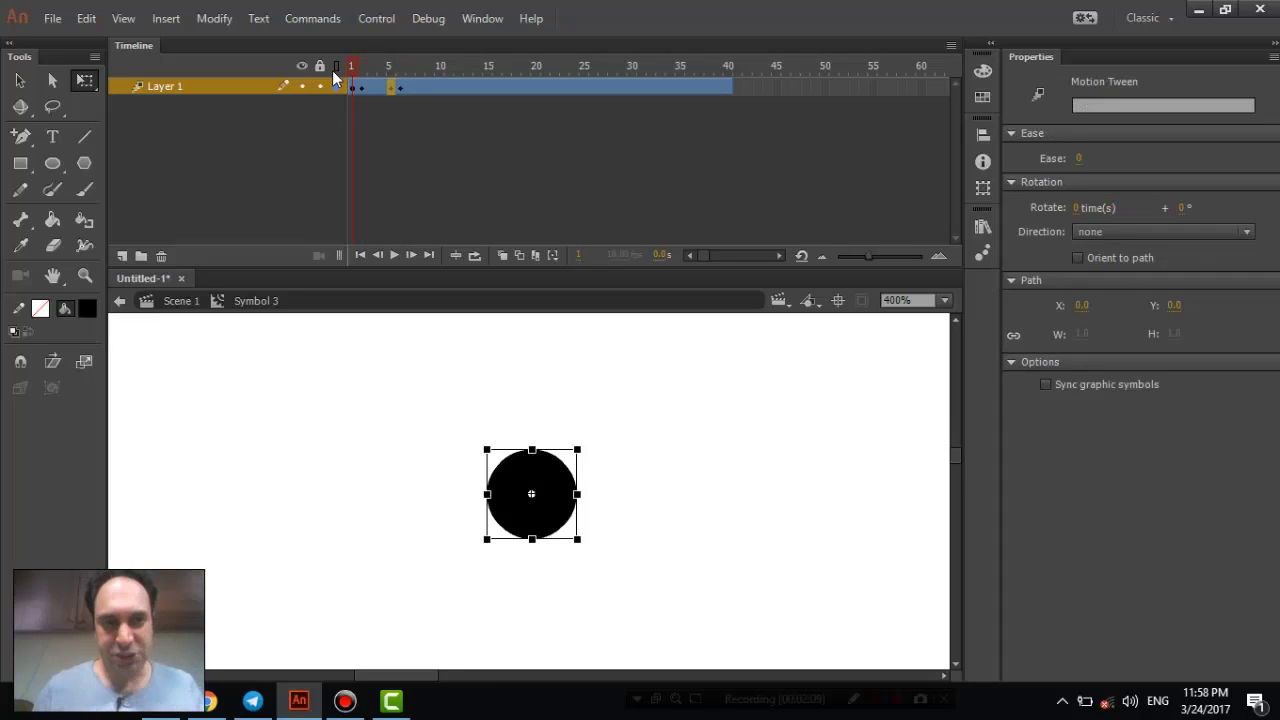
{"action": "left_click", "coordinate": [392, 256]}
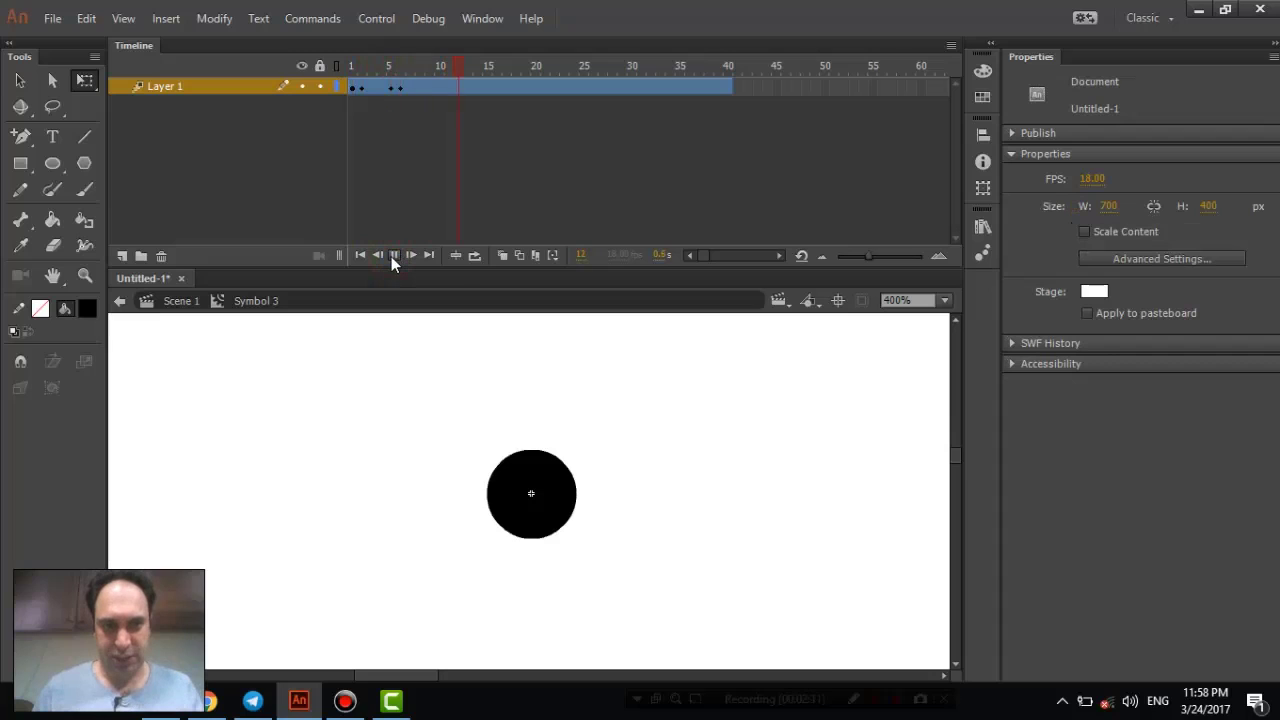
{"action": "left_click", "coordinate": [391, 256]}
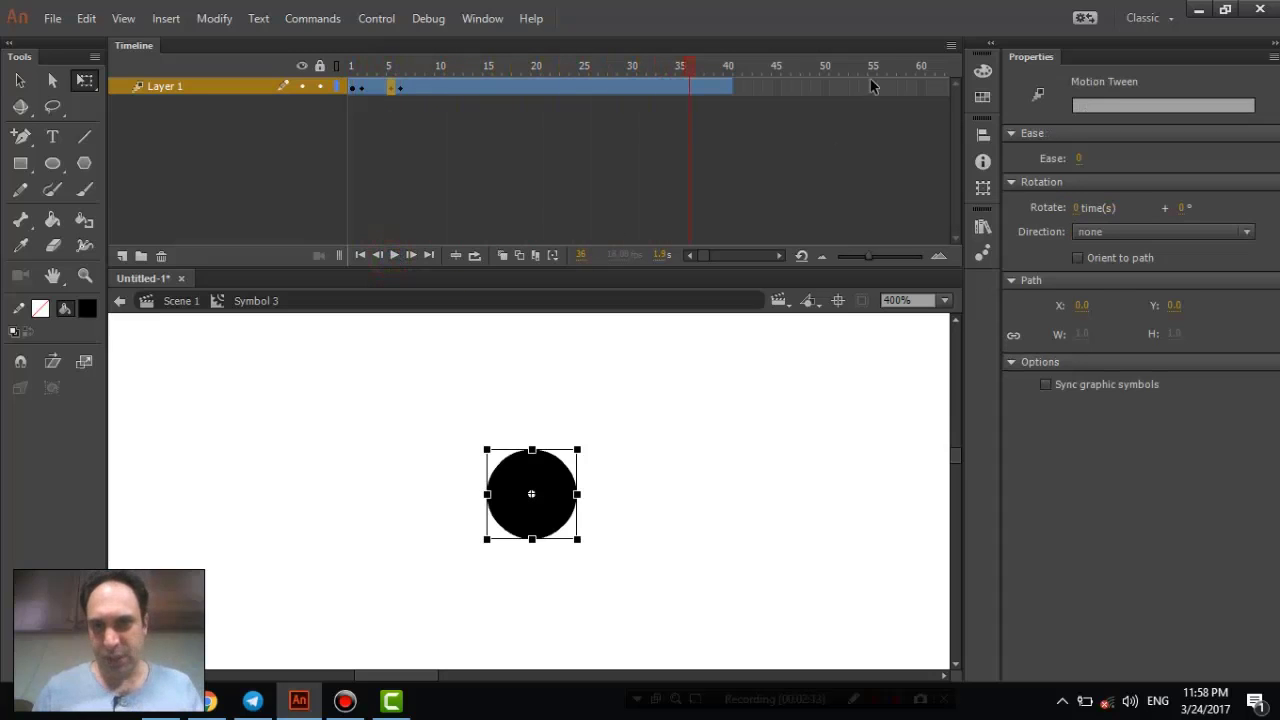
- Extend the circle's motion tween to frame 60 and add a keyframe there
{"action": "left_click", "coordinate": [826, 88]}
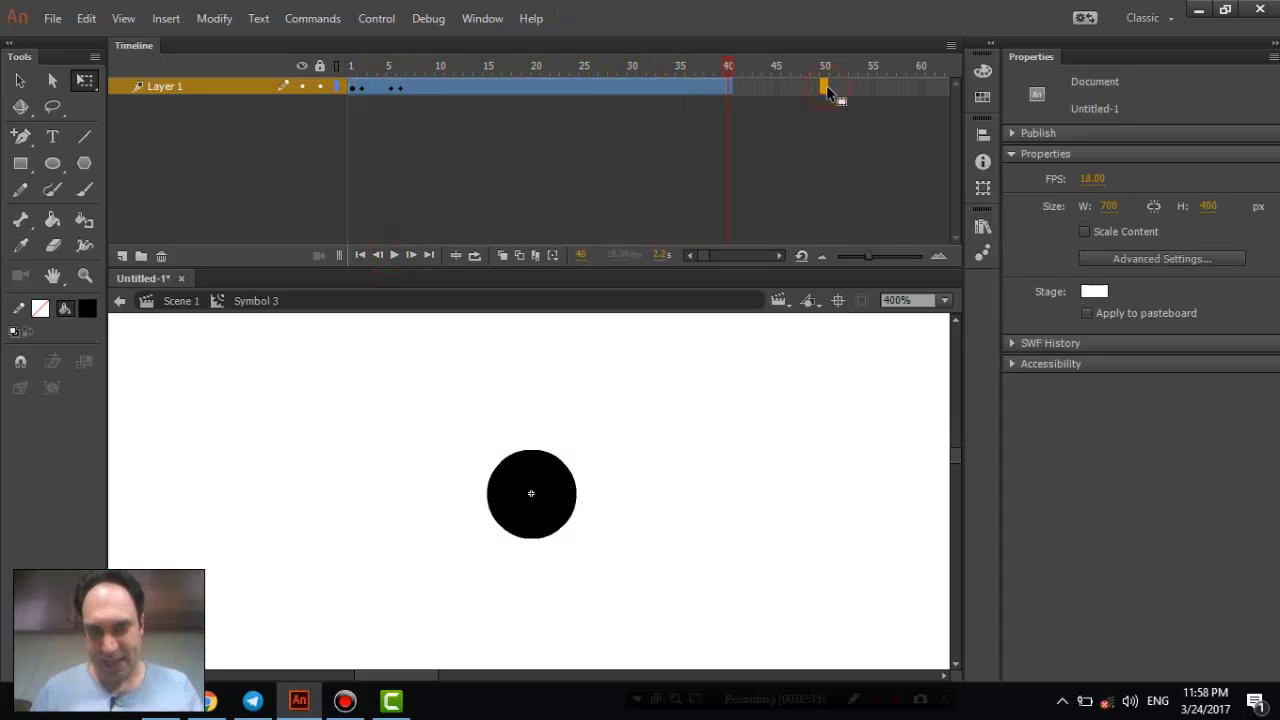
{"action": "left_click", "coordinate": [921, 88]}
{"action": "key", "text": "F5"}
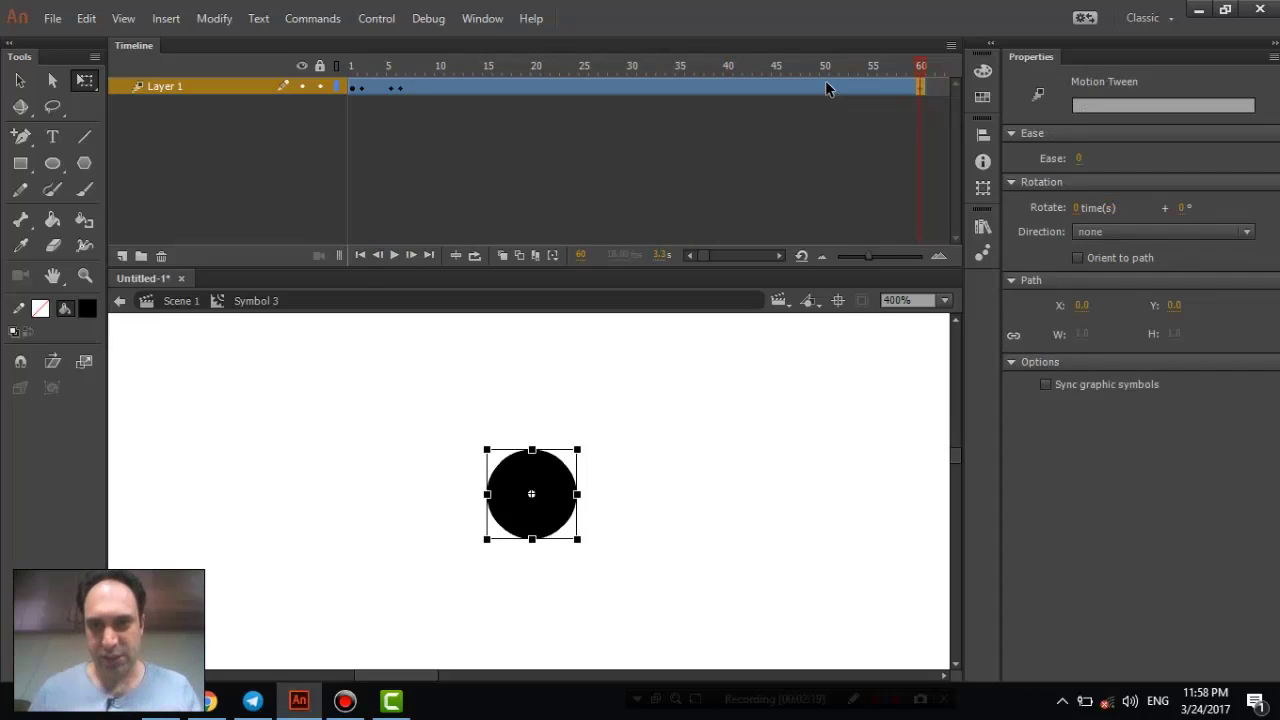
{"action": "left_click", "coordinate": [352, 88]}
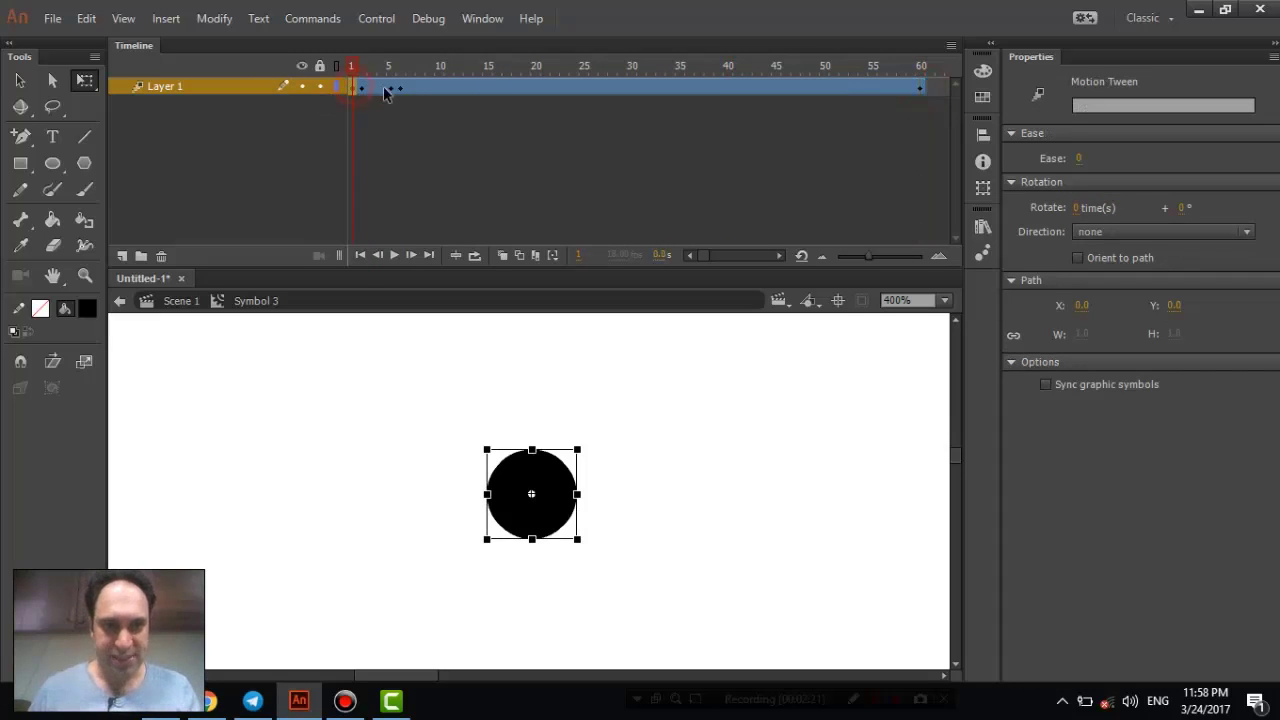
{"action": "left_click", "coordinate": [400, 88]}
{"action": "left_click", "coordinate": [400, 100]}
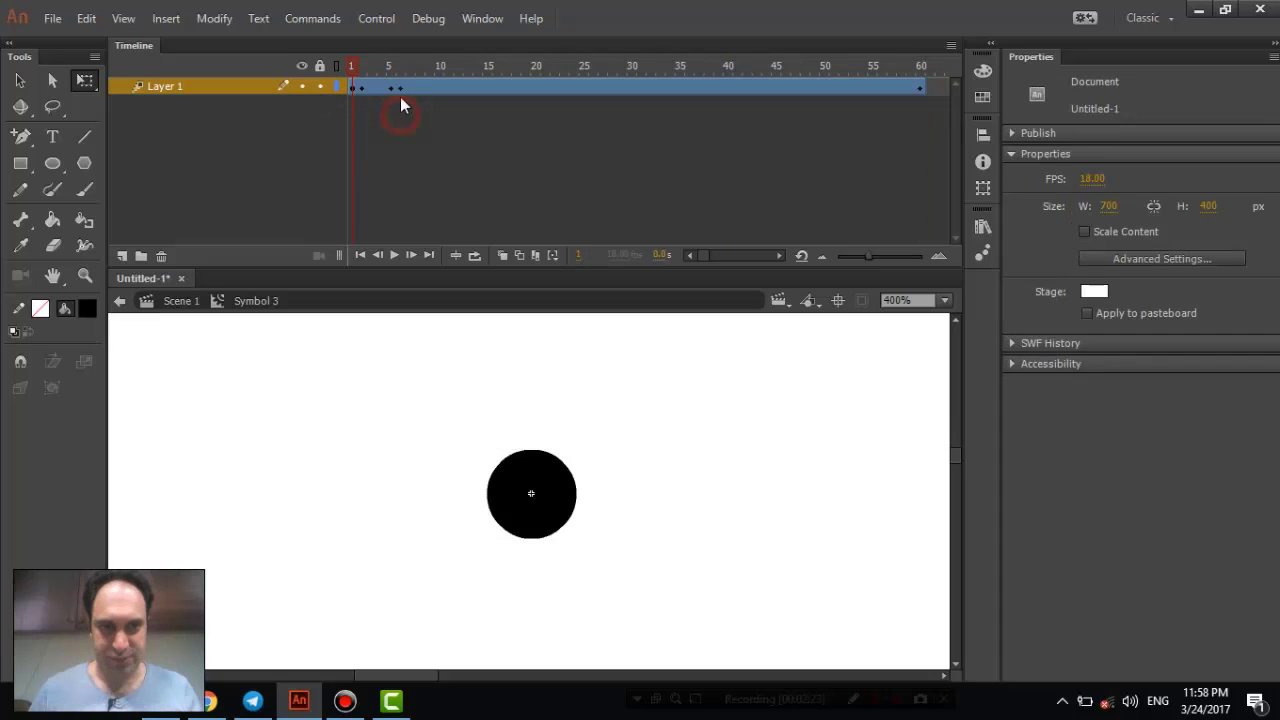
{"action": "left_click", "coordinate": [400, 92]}
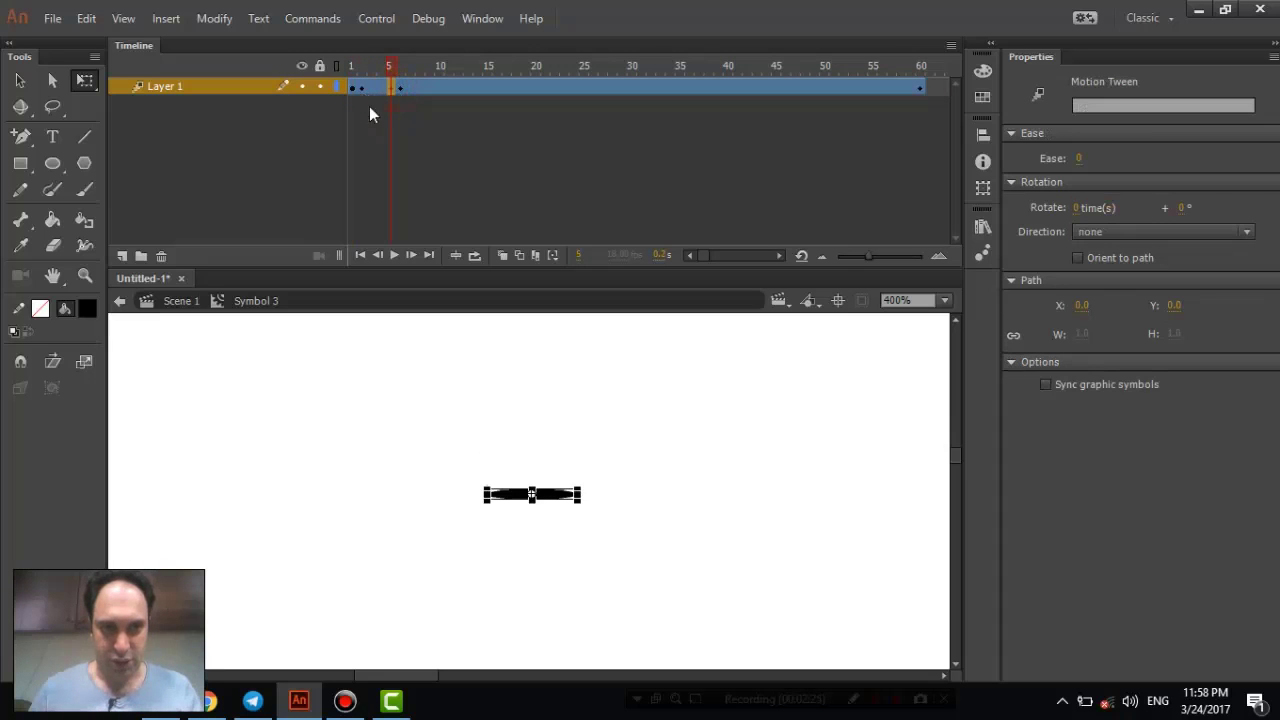
{"action": "left_click", "coordinate": [400, 118]}
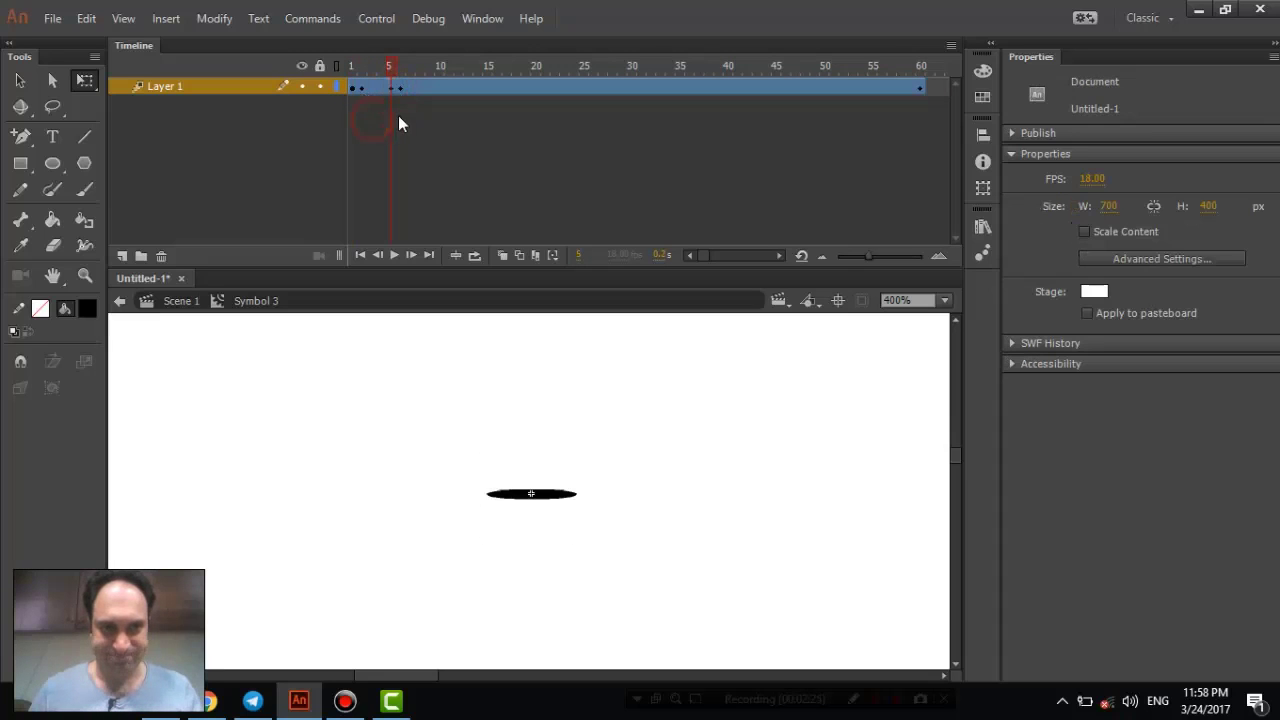
{"action": "left_click", "coordinate": [352, 88]}
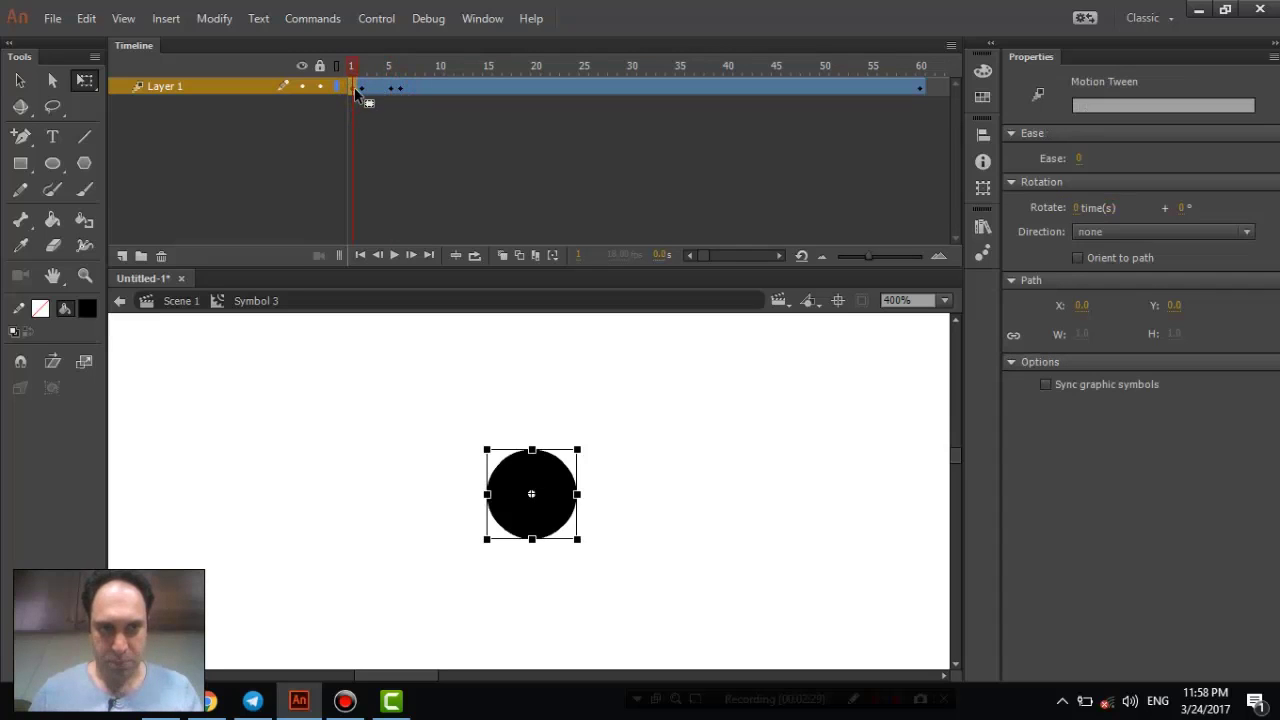
{"action": "left_click", "coordinate": [403, 89]}
{"action": "right_click", "coordinate": [401, 89]}
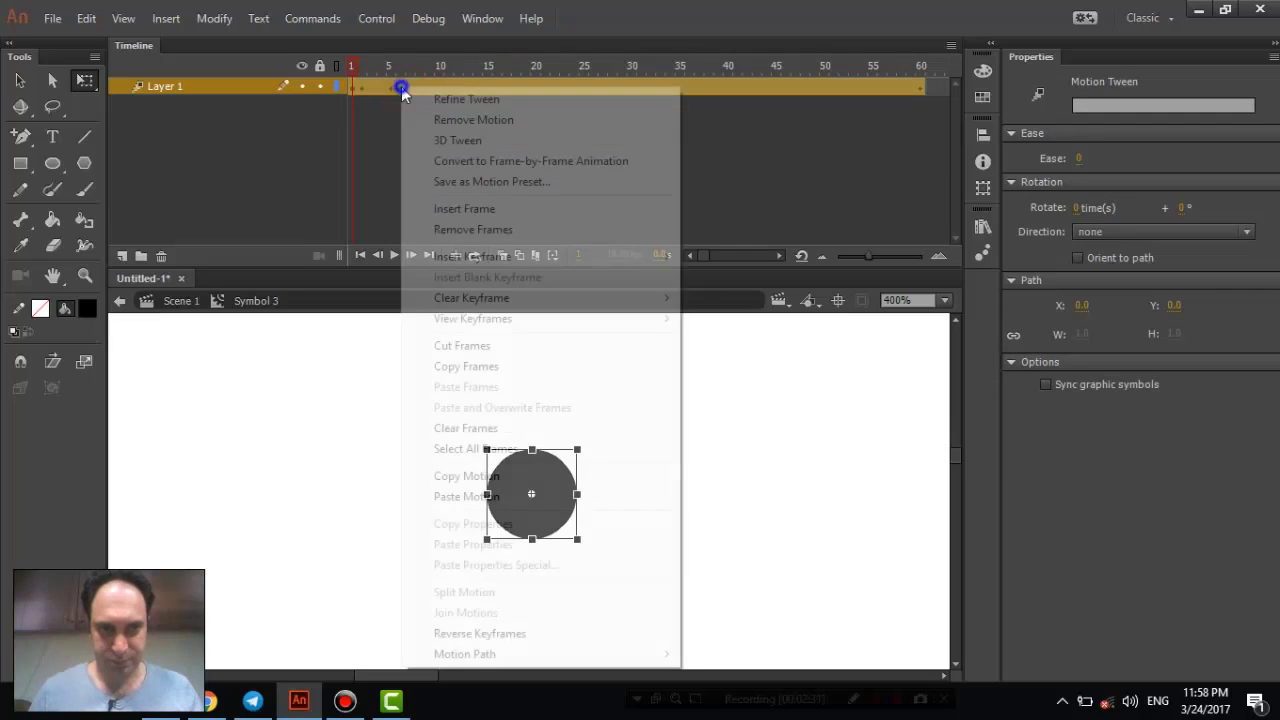
{"action": "left_click", "coordinate": [372, 138]}
{"action": "left_click", "coordinate": [399, 87]}
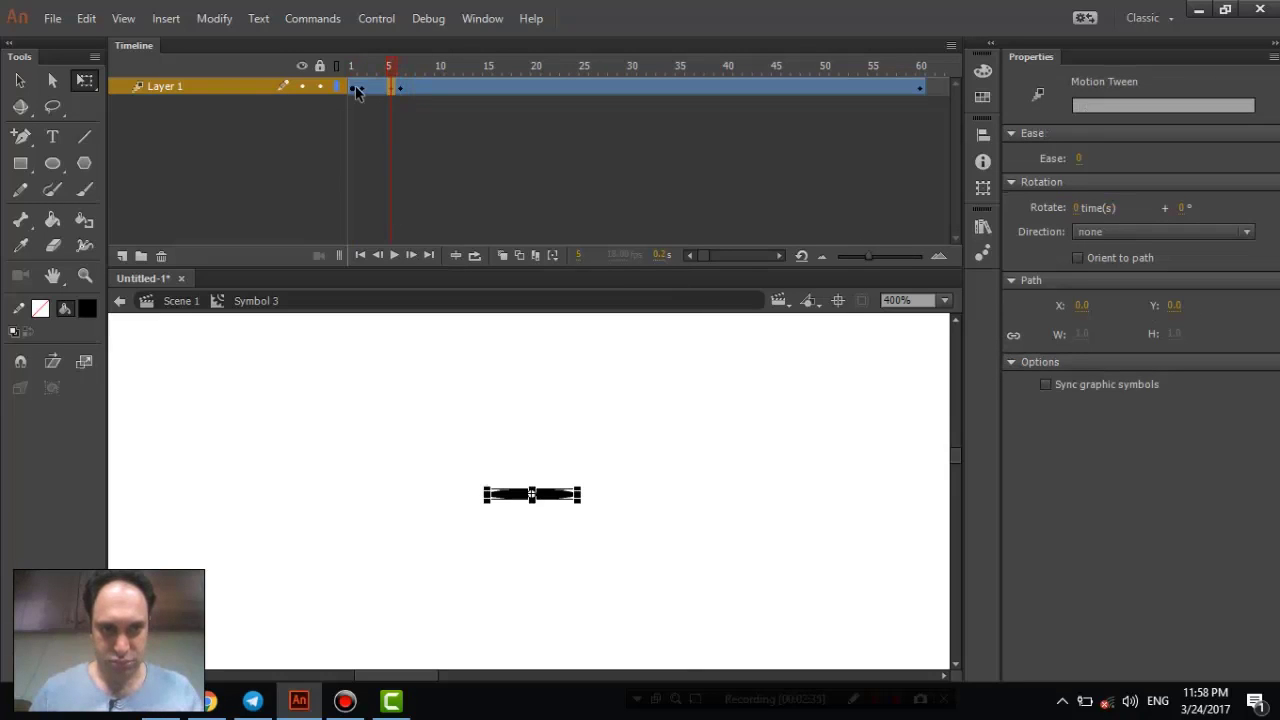
{"action": "left_click", "coordinate": [362, 89]}
{"action": "left_click", "coordinate": [351, 88]}
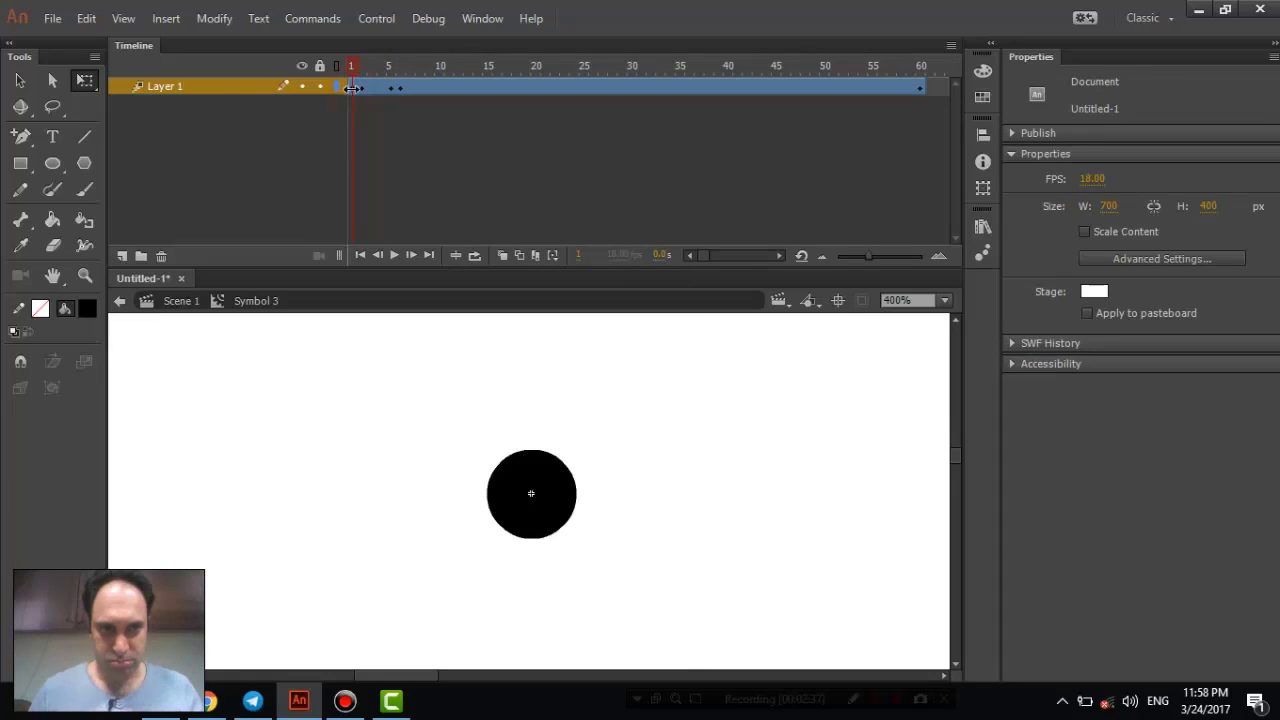
{"action": "left_click", "coordinate": [356, 90]}
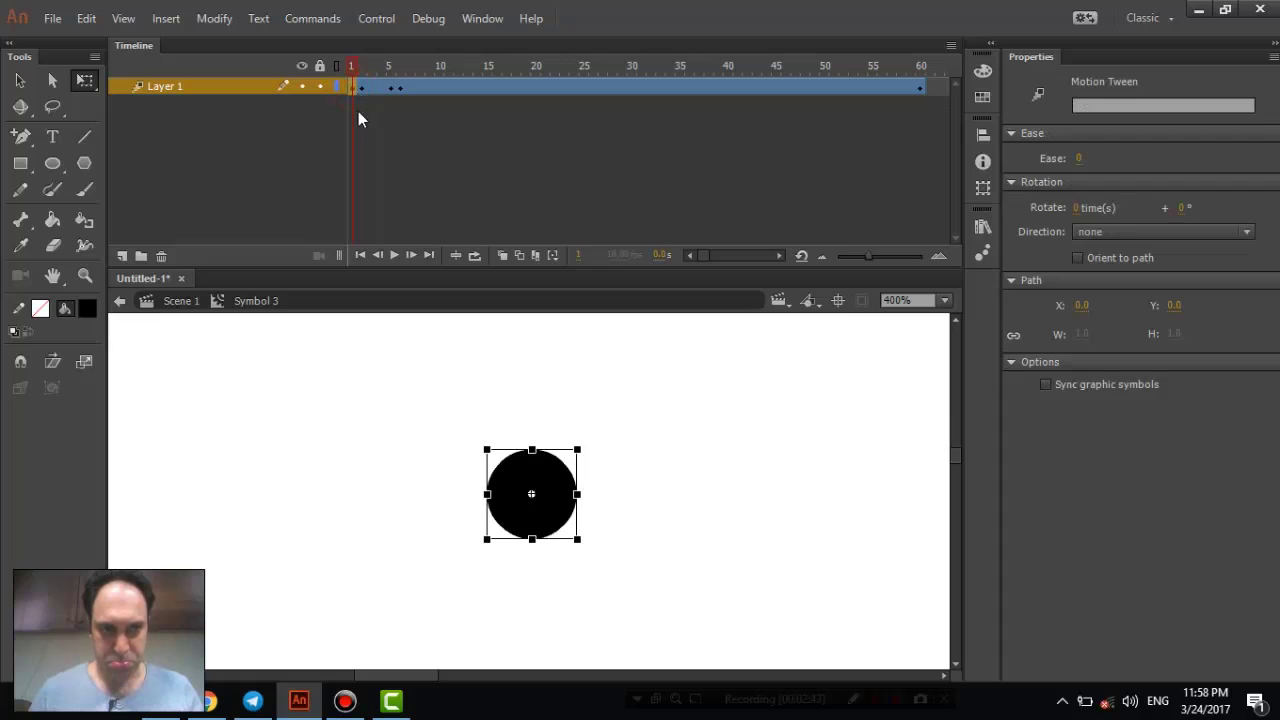
{"action": "left_click", "coordinate": [358, 111]}
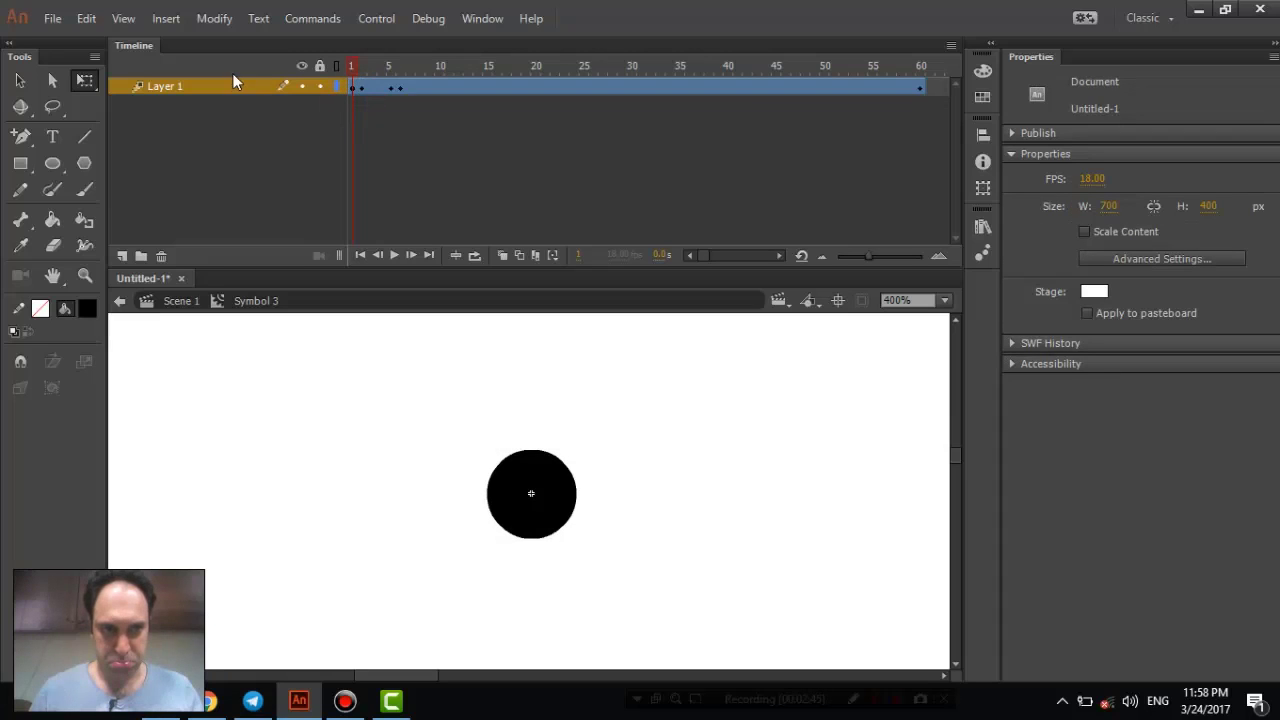
- Select the circle's whole tween span and copy its motion
{"action": "left_click", "coordinate": [237, 86]}
{"action": "right_click", "coordinate": [364, 90]}
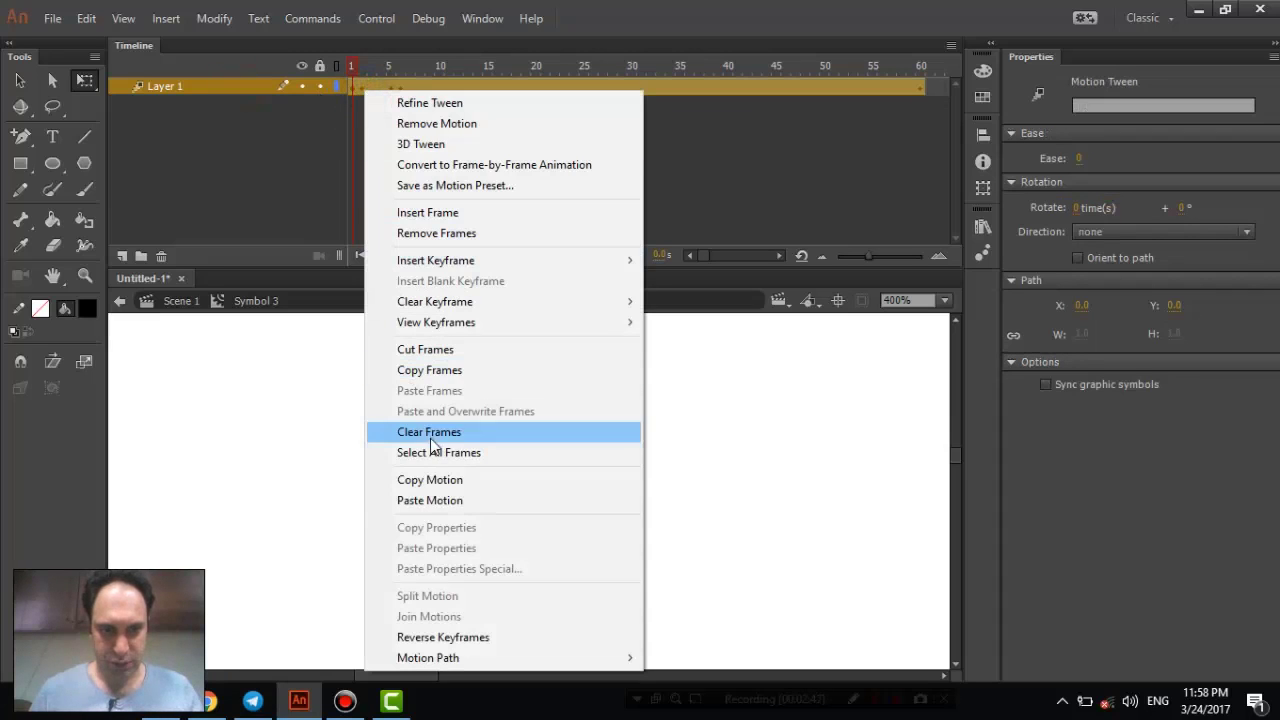
{"action": "left_click", "coordinate": [450, 480]}
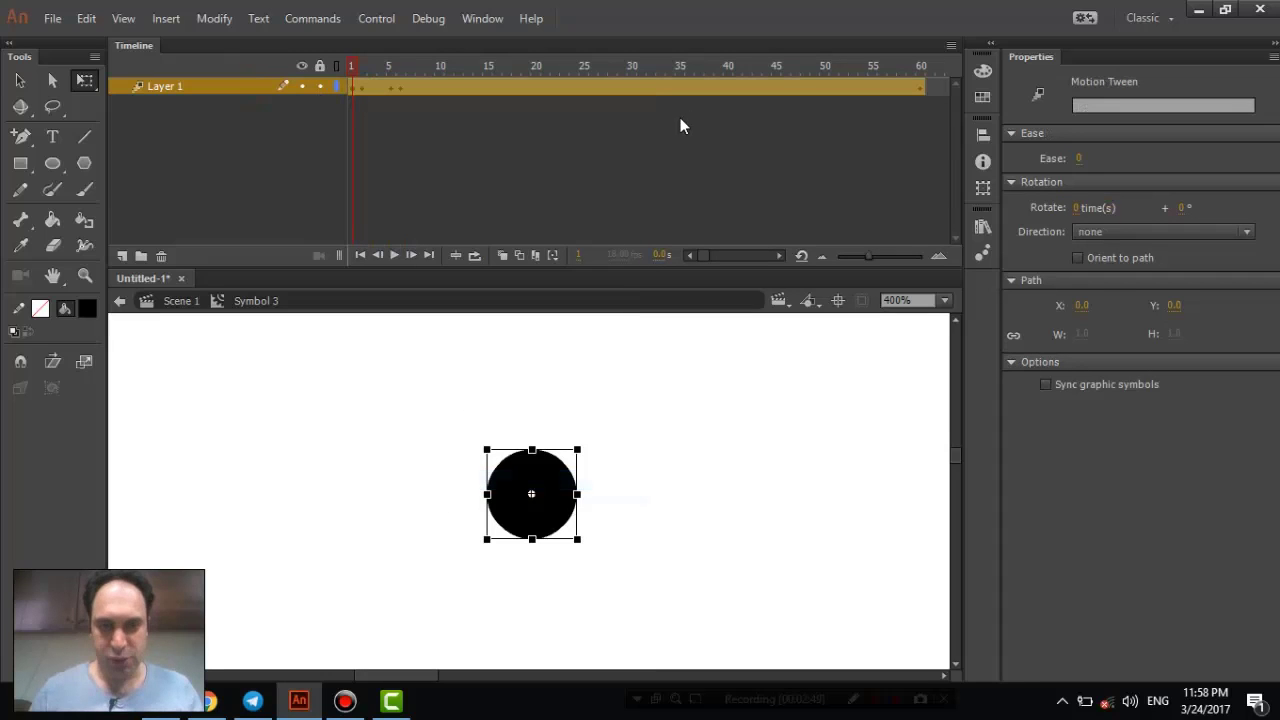
- Try pasting the copied properties at frame 50 of the circle's tween, and undo the paste
{"action": "left_click", "coordinate": [874, 90]}
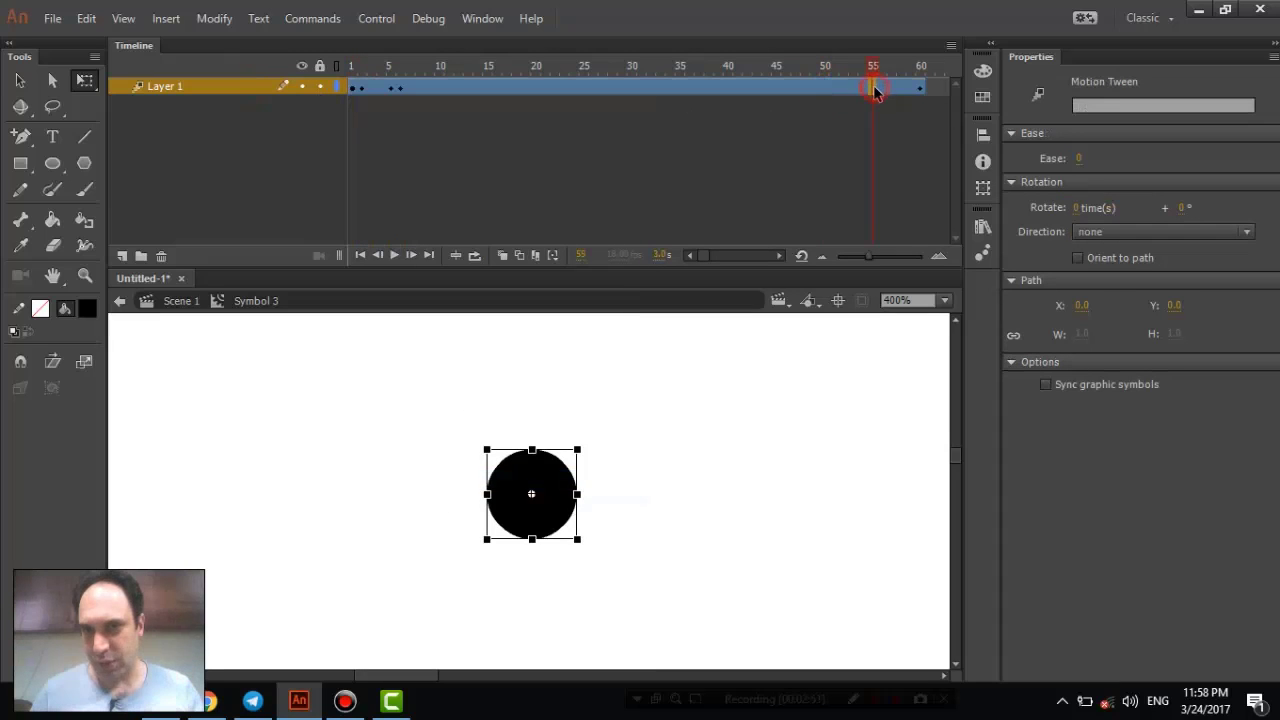
{"action": "left_click", "coordinate": [826, 88]}
{"action": "right_click", "coordinate": [825, 88]}
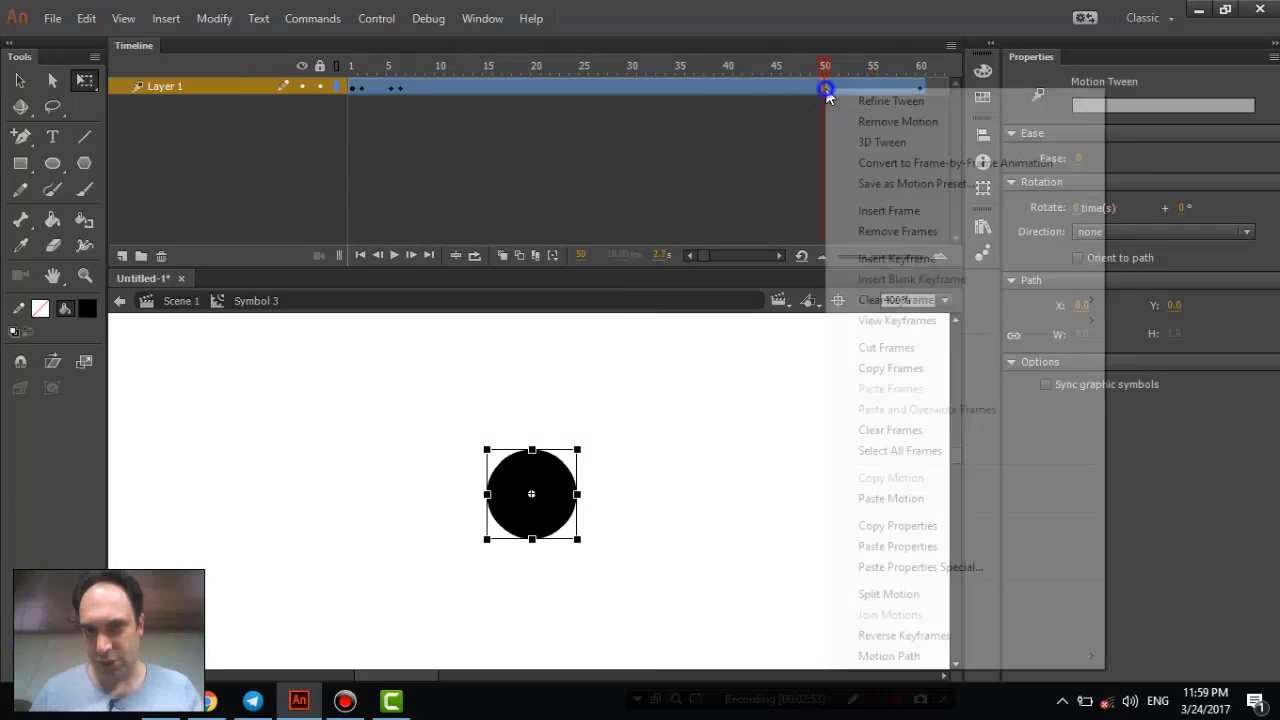
{"action": "left_click", "coordinate": [894, 545]}
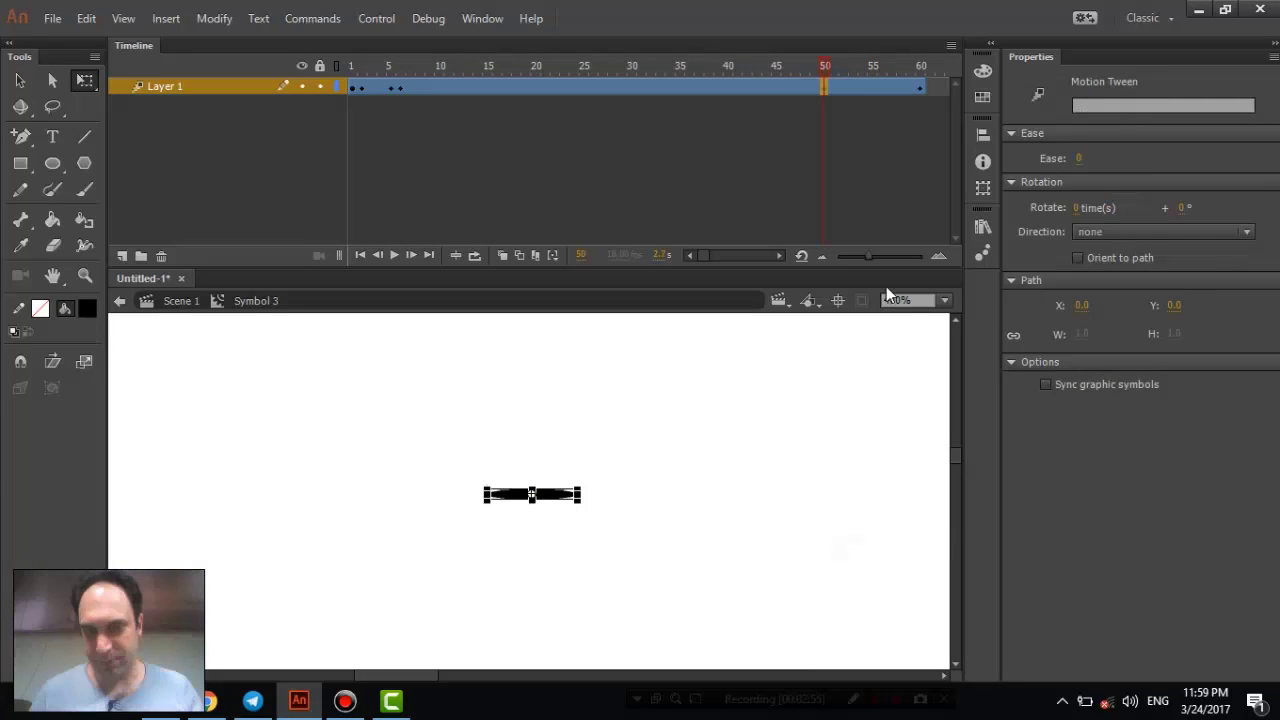
{"action": "key", "text": "ctrl+z"}
- Try to paste the copied motion at frame 50 of the circle's tween
{"action": "right_click", "coordinate": [828, 88]}
{"action": "left_click", "coordinate": [821, 86]}
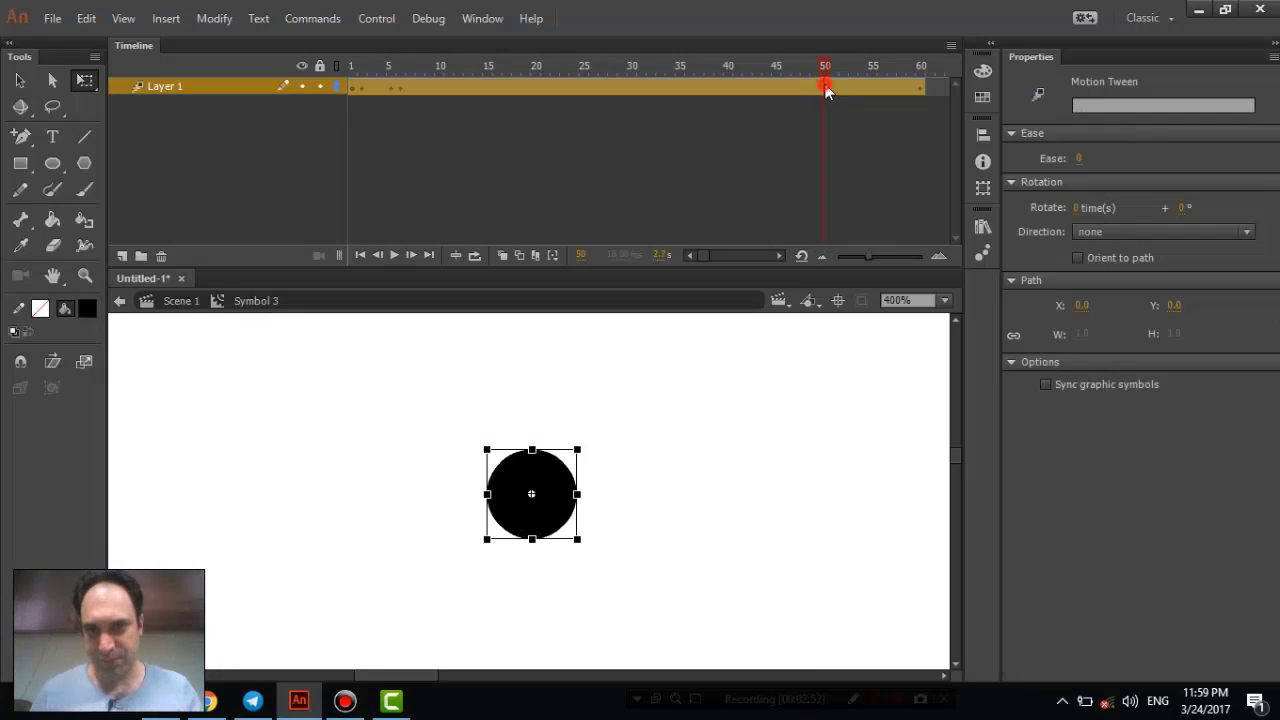
{"action": "right_click", "coordinate": [822, 85]}
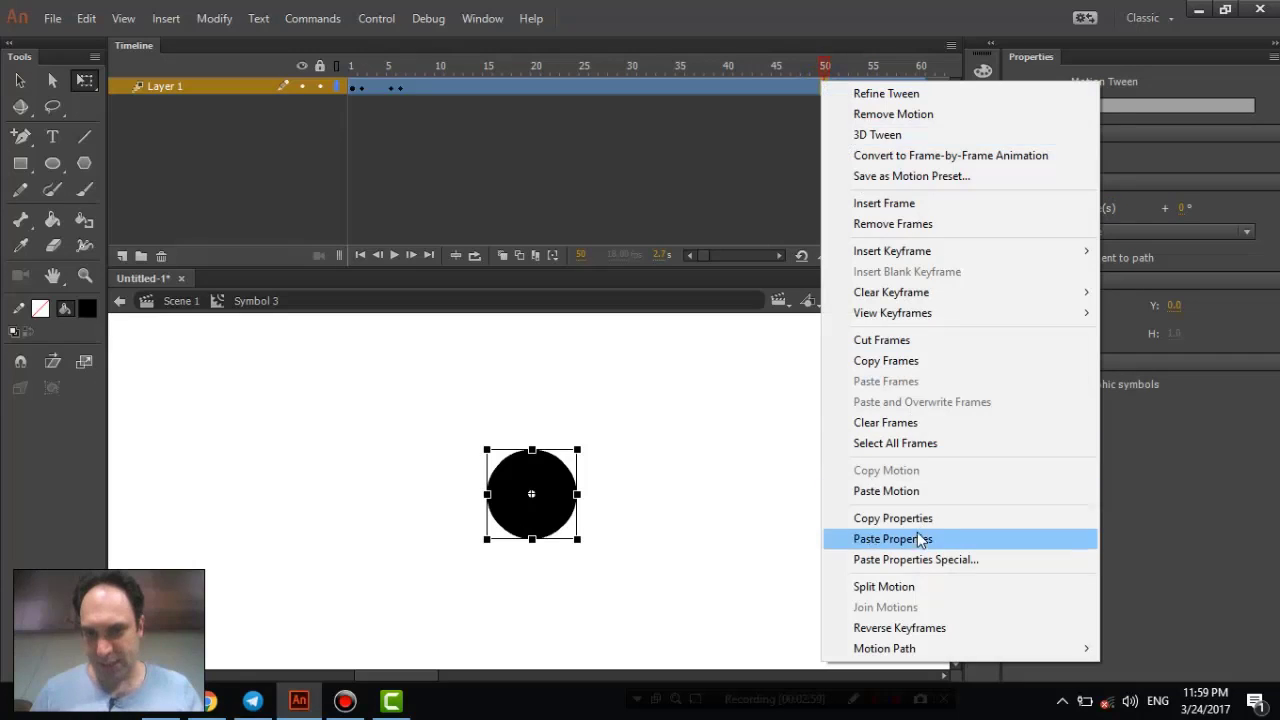
{"action": "left_click", "coordinate": [886, 491]}
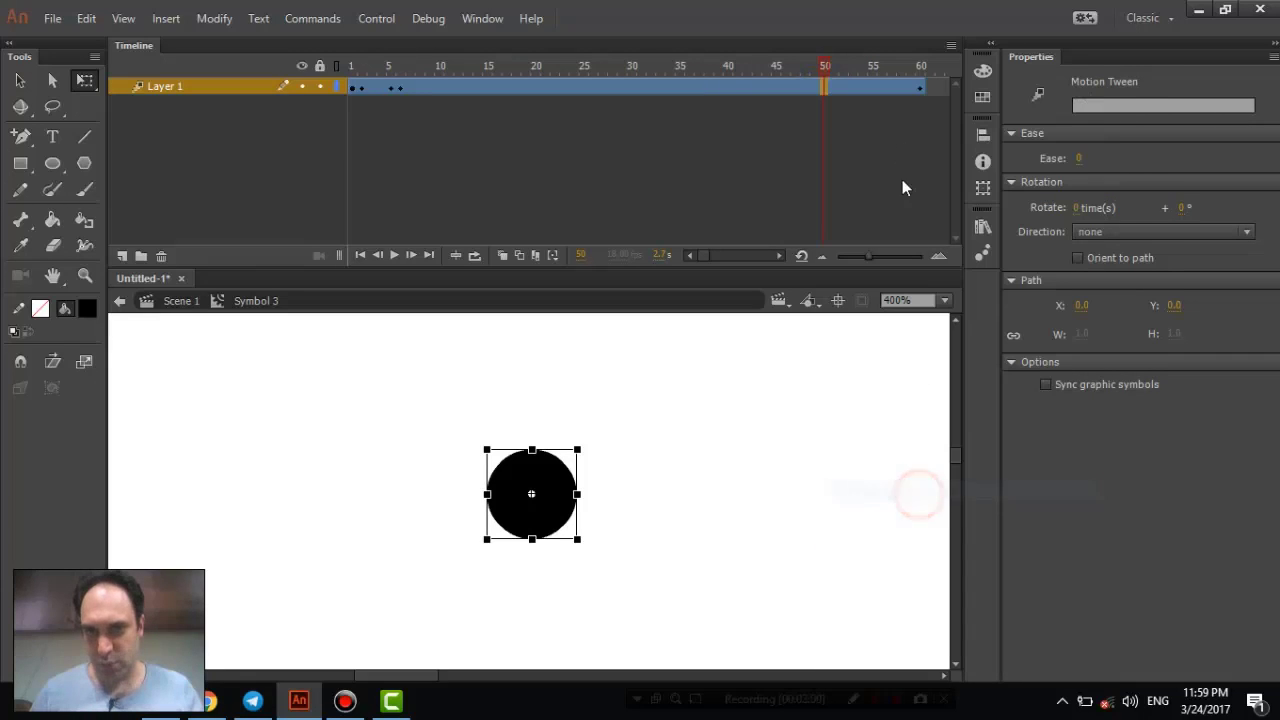
{"action": "left_click", "coordinate": [827, 65]}
{"action": "left_click", "coordinate": [395, 86]}
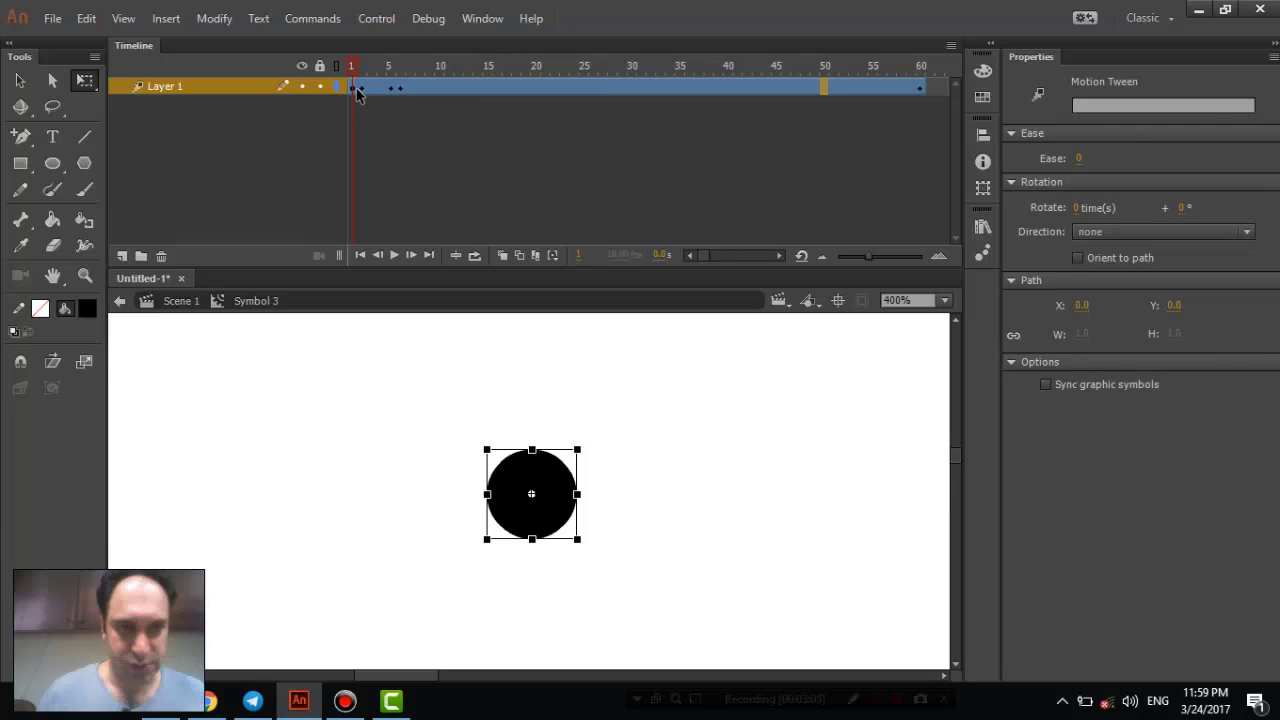
{"action": "left_click", "coordinate": [358, 90]}
{"action": "left_click", "coordinate": [397, 87]}
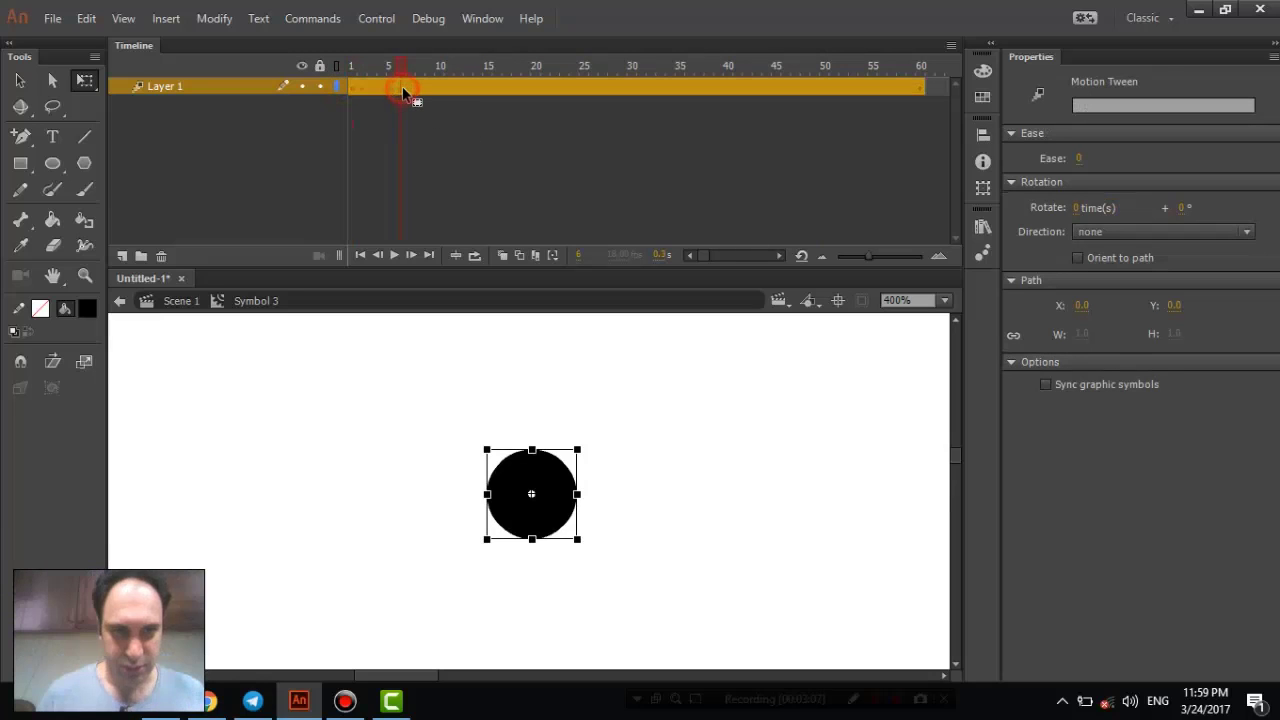
{"action": "left_click", "coordinate": [402, 86]}
- Copy the round circle's properties from frame 1 and paste them at frame 50
{"action": "left_click", "coordinate": [354, 88]}
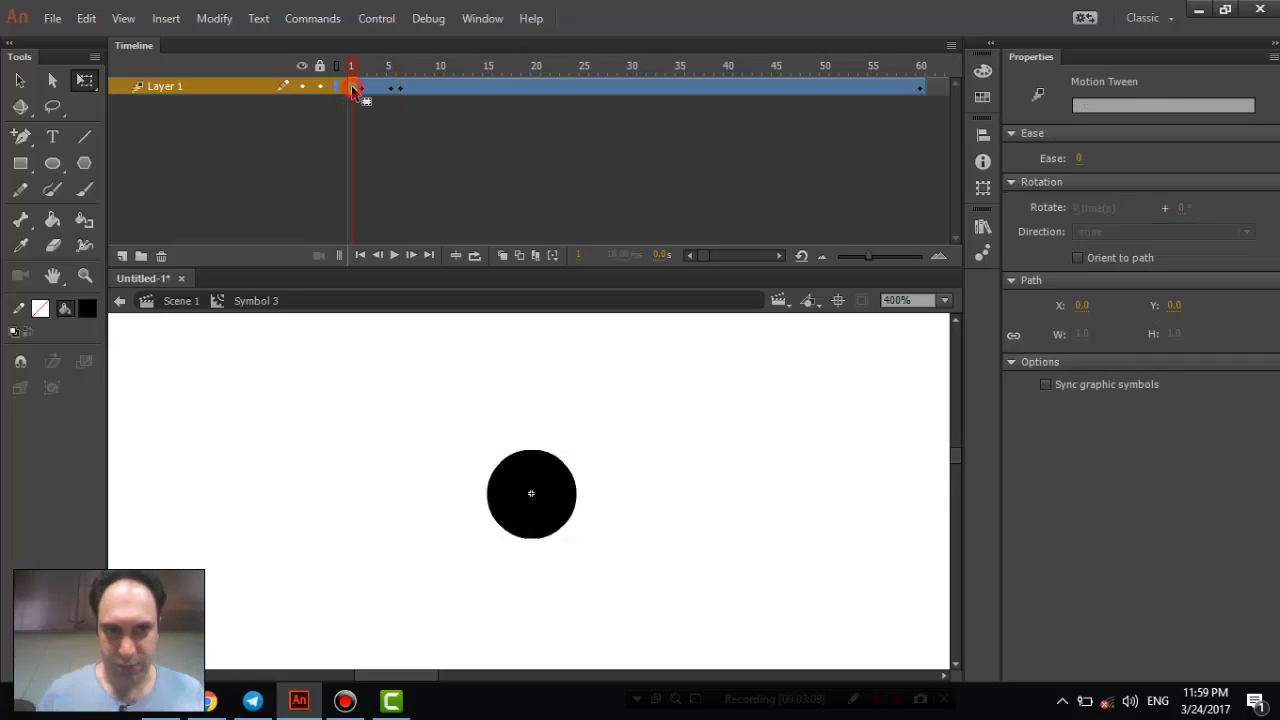
{"action": "right_click", "coordinate": [352, 88]}
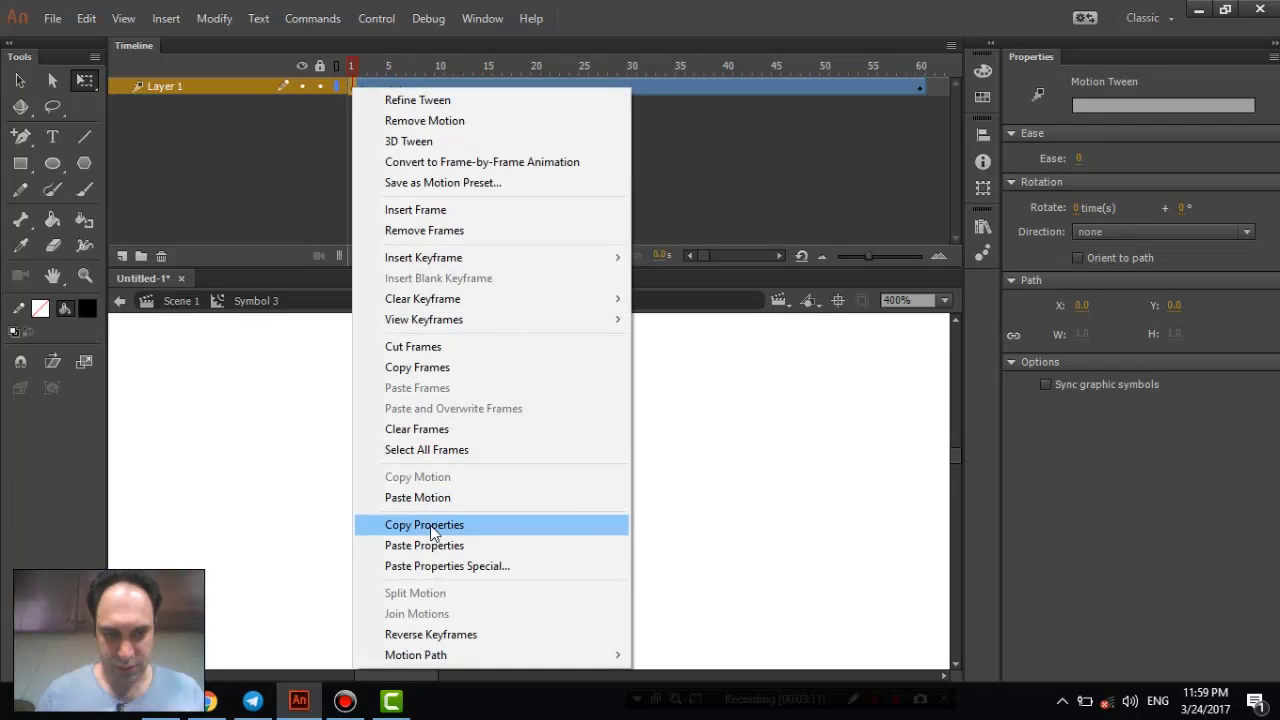
{"action": "left_click", "coordinate": [430, 526]}
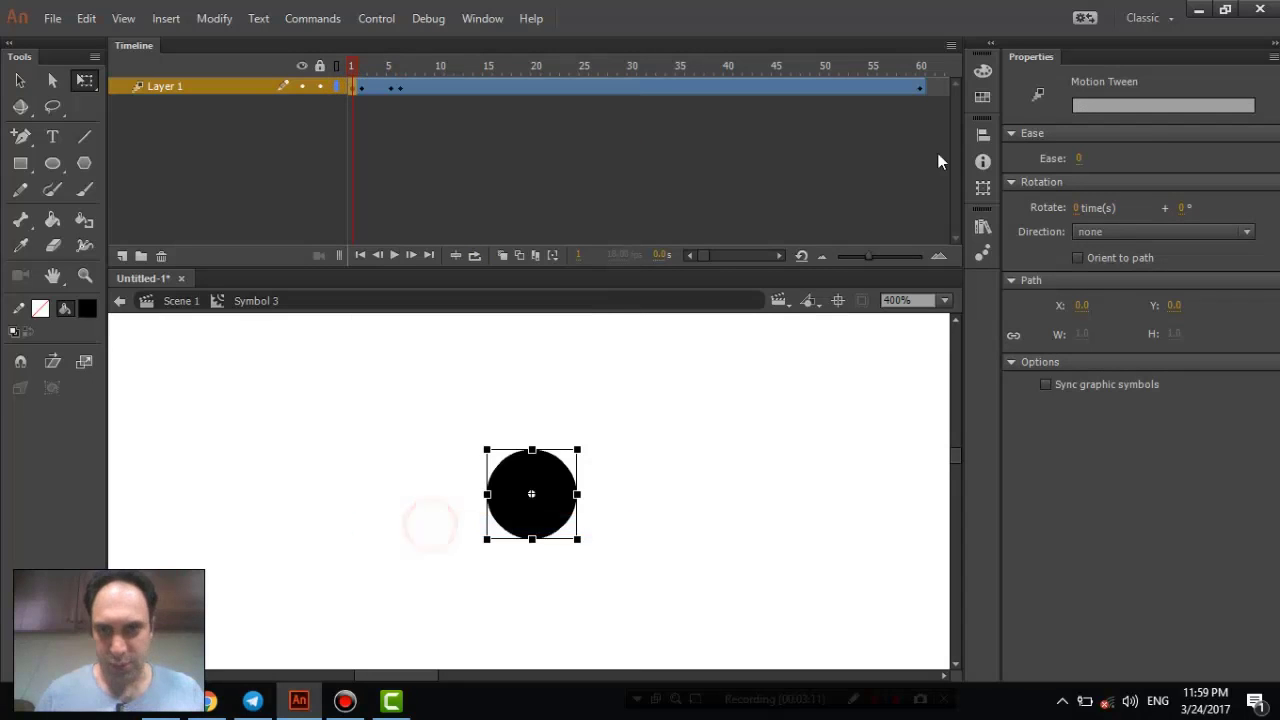
{"action": "right_click", "coordinate": [826, 88]}
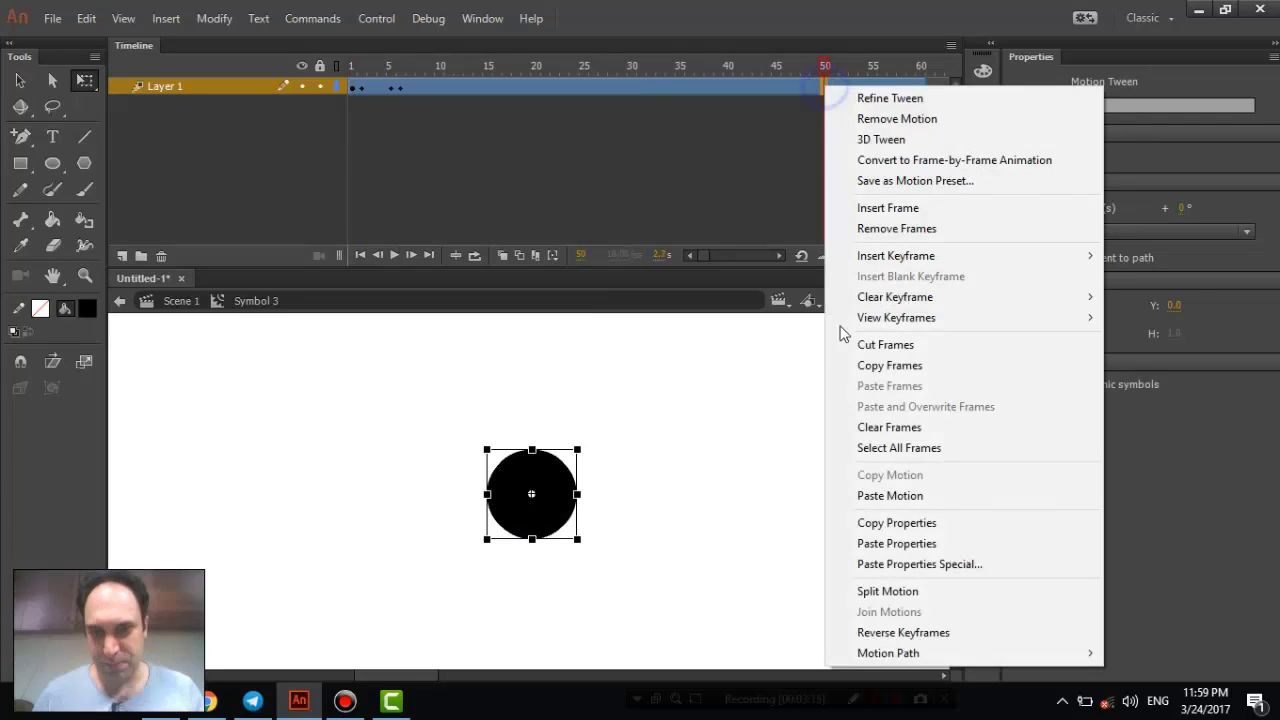
{"action": "left_click", "coordinate": [882, 541]}
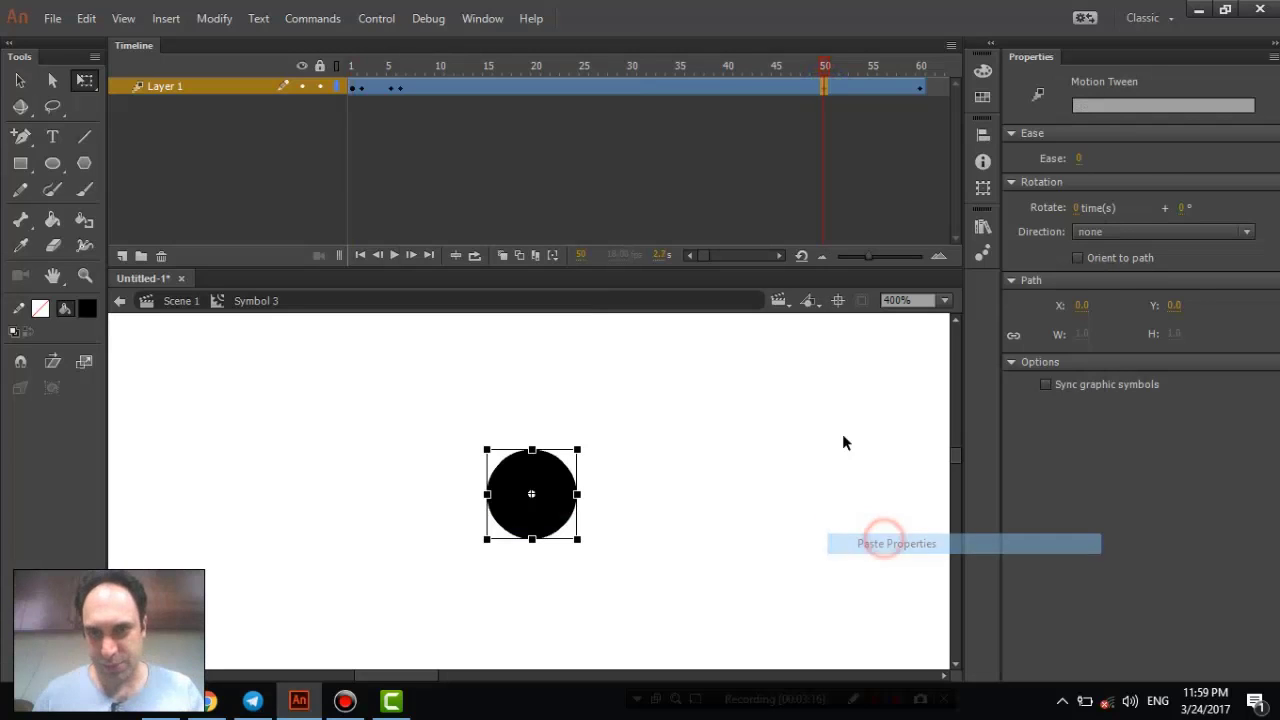
- Copy the squashed ellipse's properties from frame 2 and paste them at frame 51
{"action": "left_click", "coordinate": [362, 88]}
{"action": "right_click", "coordinate": [362, 88]}
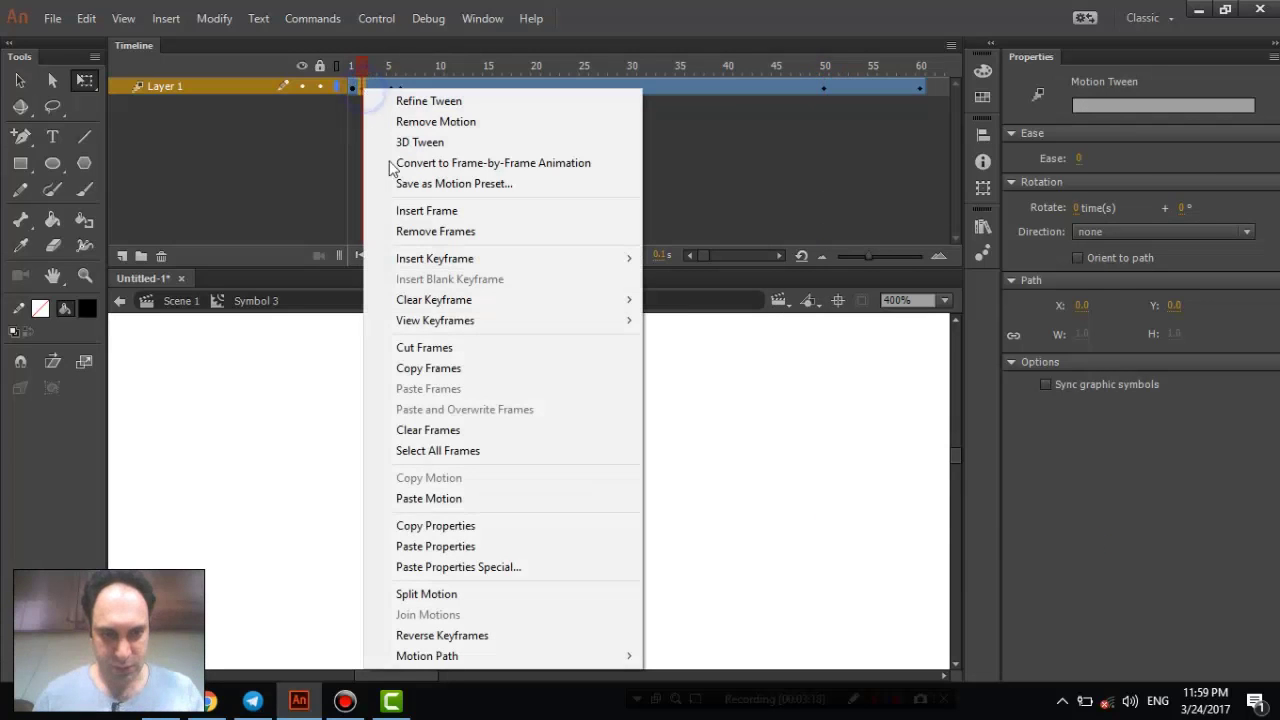
{"action": "left_click", "coordinate": [471, 527]}
{"action": "left_click", "coordinate": [832, 88]}
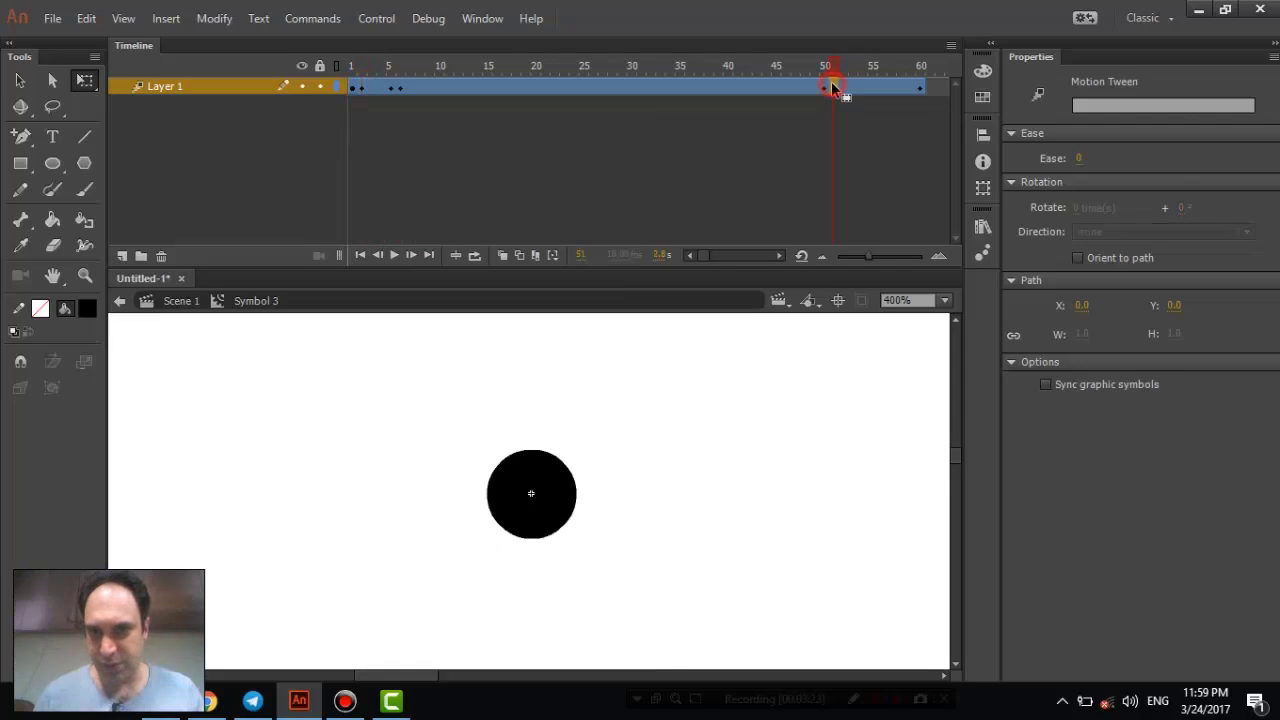
{"action": "right_click", "coordinate": [833, 84]}
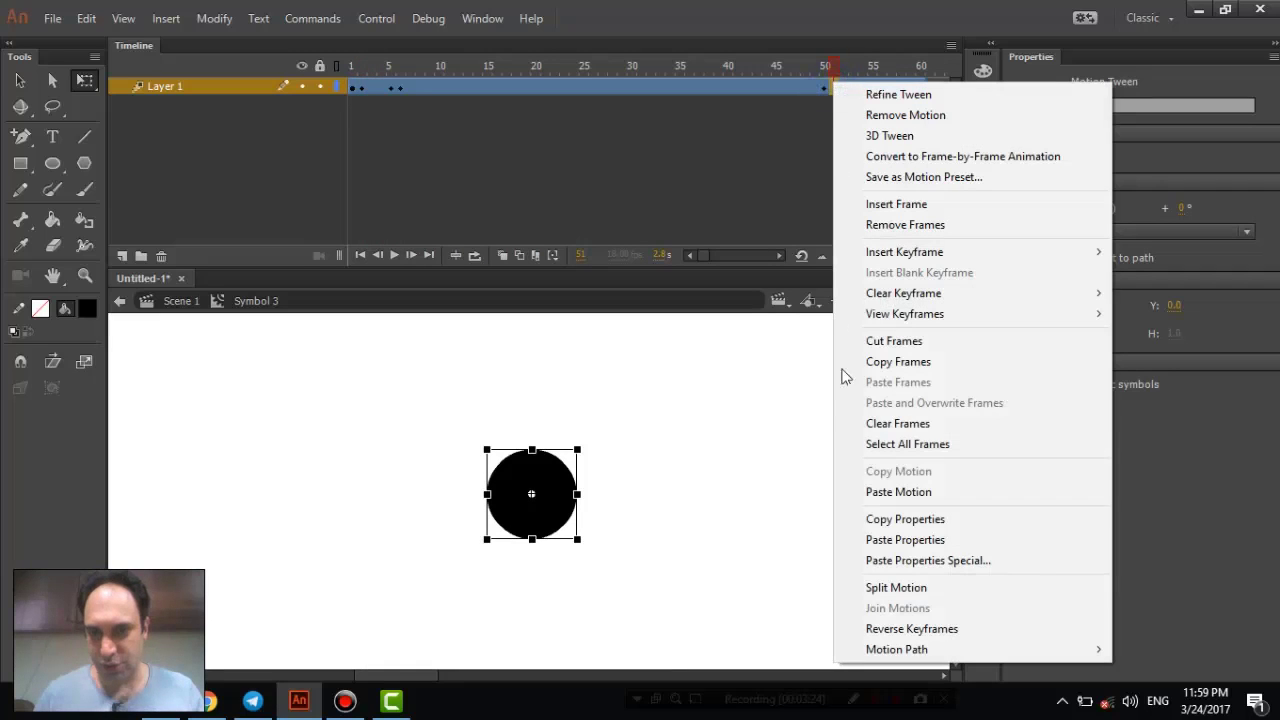
{"action": "left_click", "coordinate": [872, 540]}
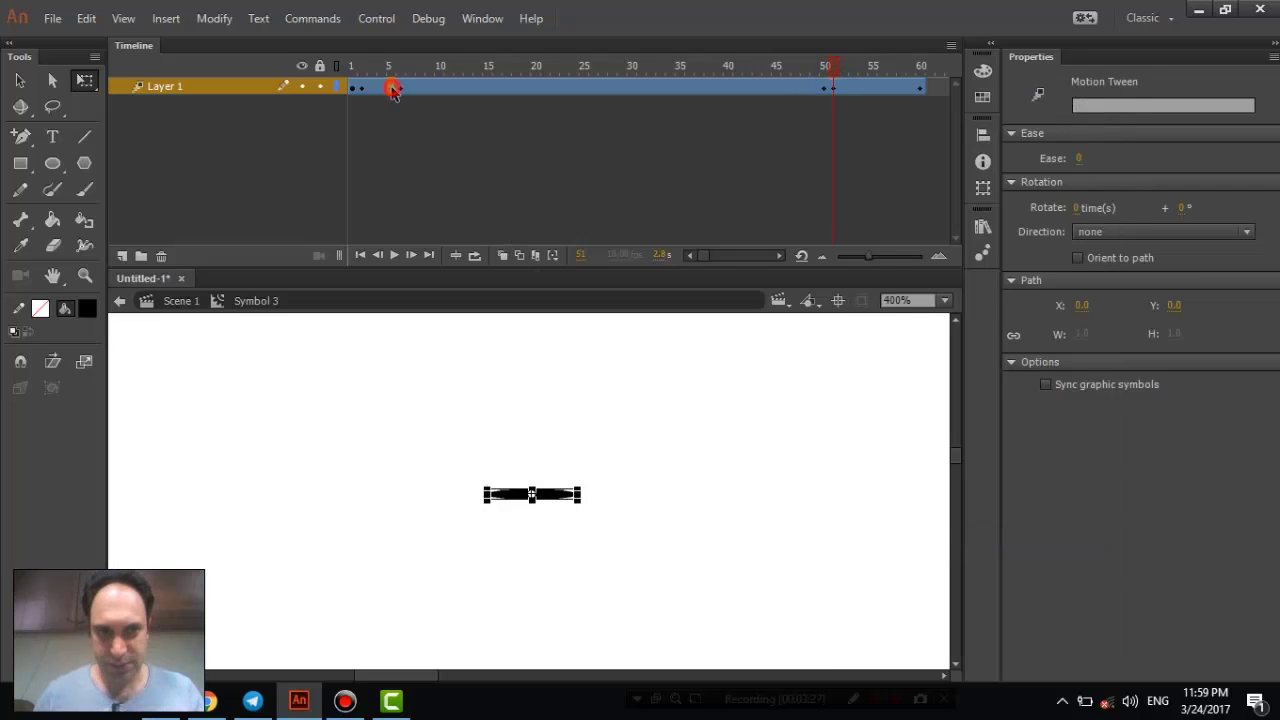
- Copy the squashed ellipse's properties from frame 5 and paste them at frame 54
{"action": "left_click", "coordinate": [398, 89]}
{"action": "left_click", "coordinate": [408, 120]}
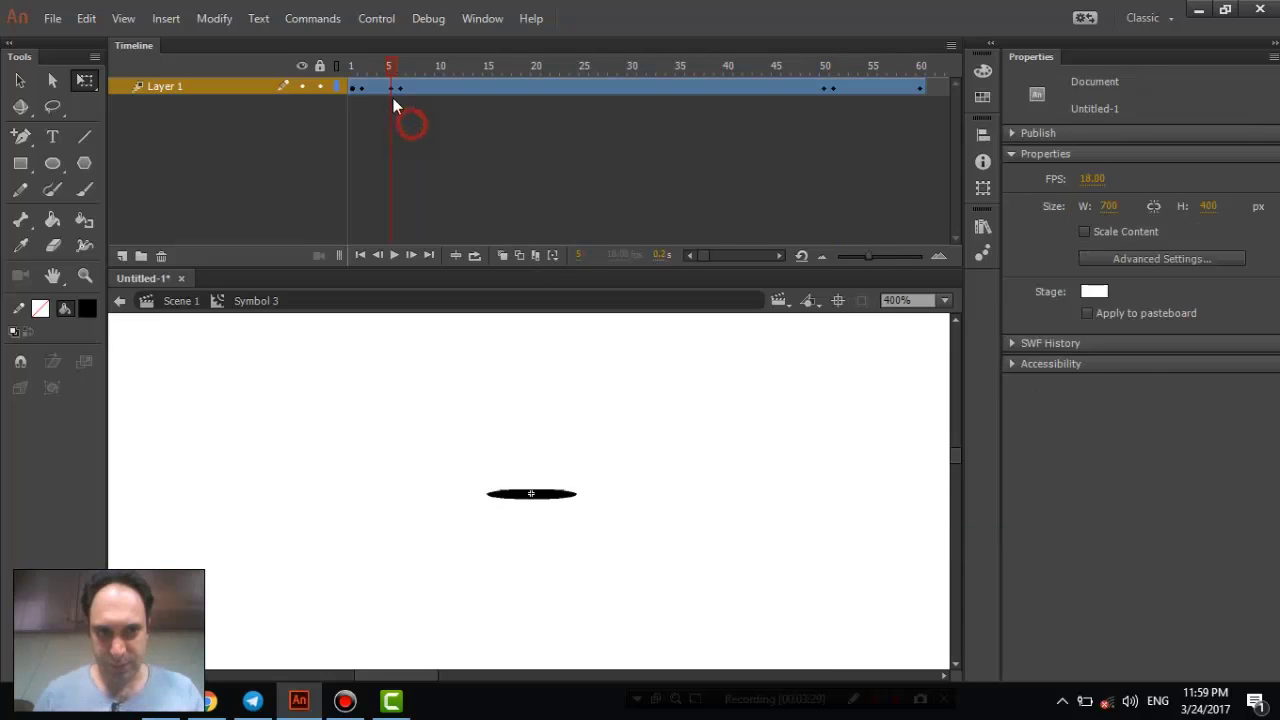
{"action": "left_click", "coordinate": [393, 90]}
{"action": "left_click", "coordinate": [398, 91]}
{"action": "right_click", "coordinate": [391, 92]}
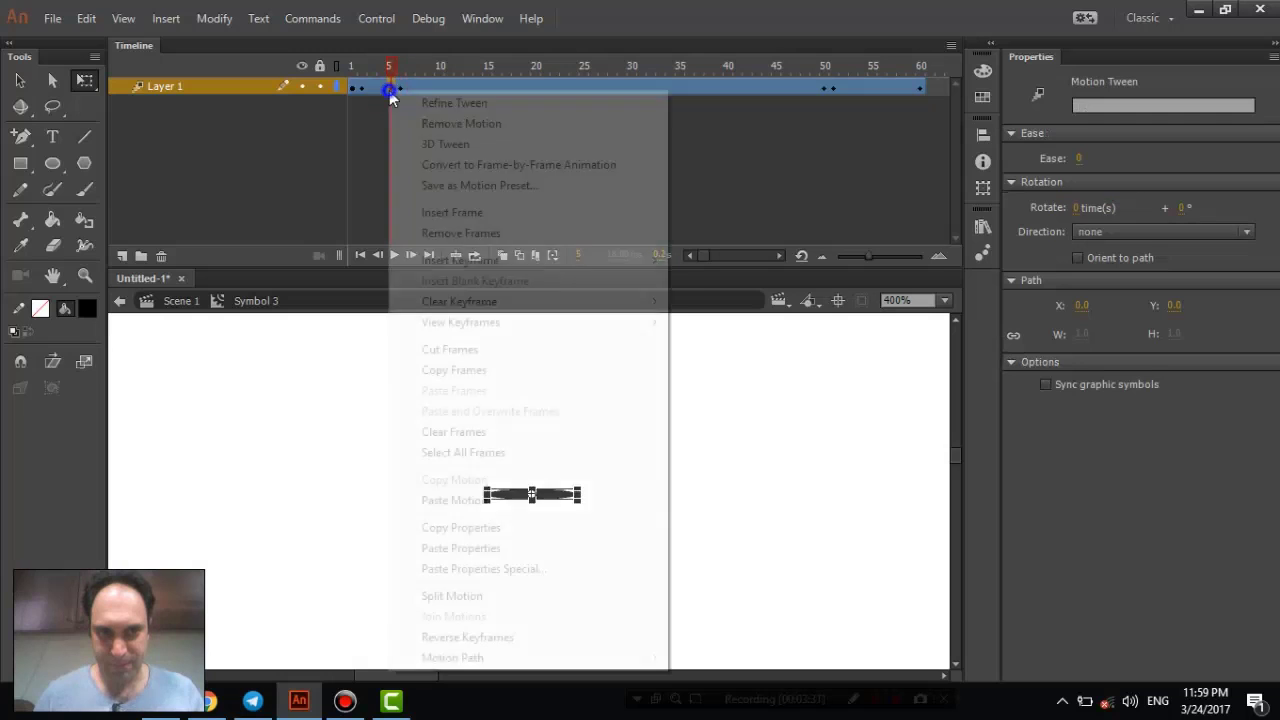
{"action": "left_click", "coordinate": [500, 530]}
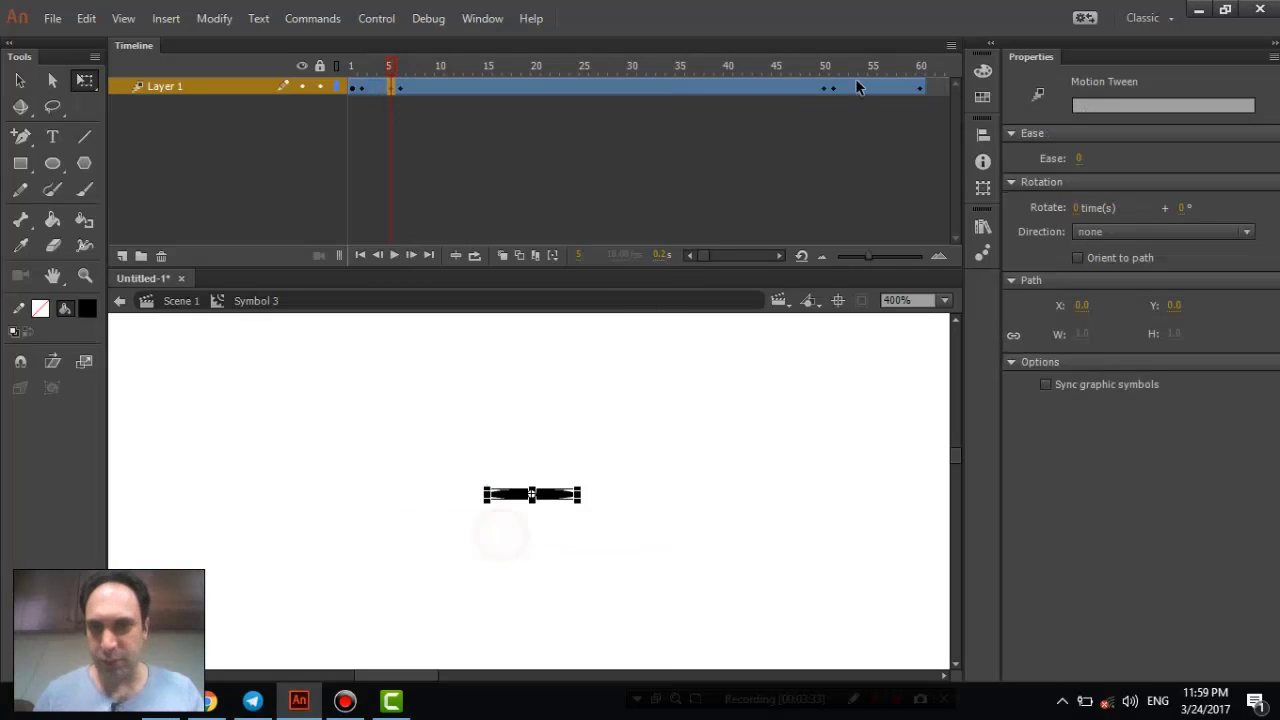
{"action": "left_click", "coordinate": [868, 92]}
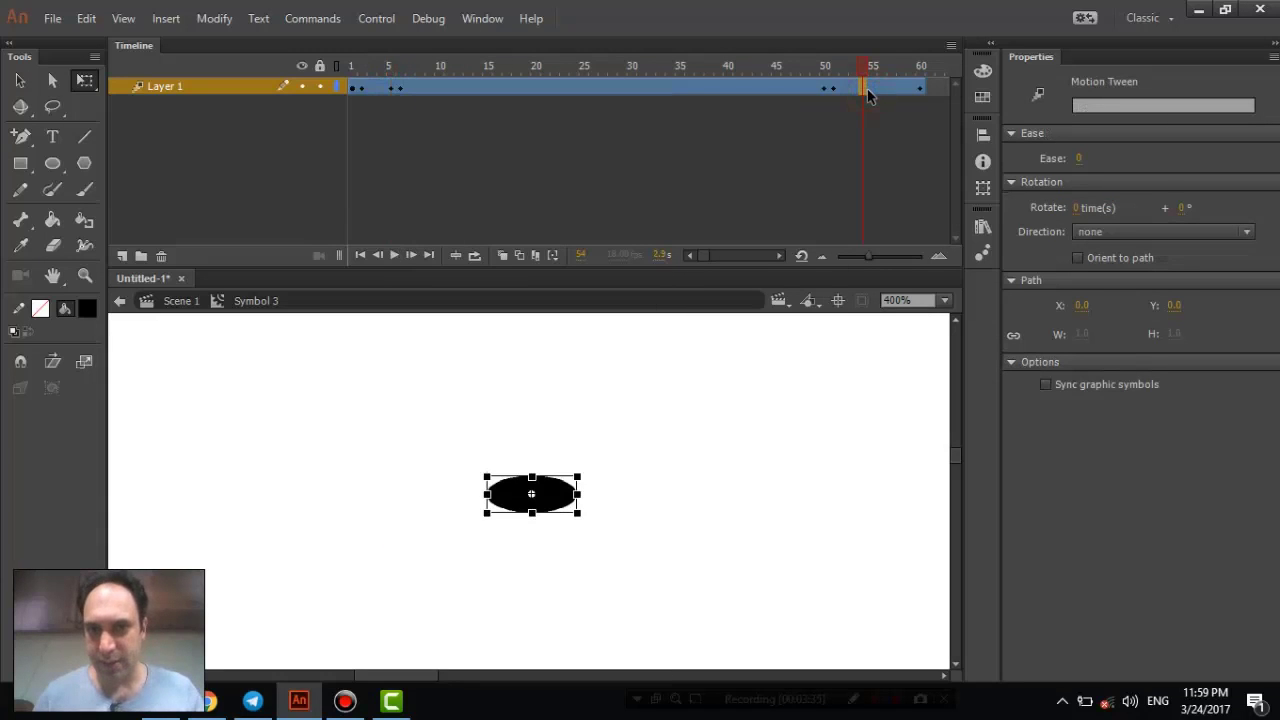
{"action": "right_click", "coordinate": [868, 90]}
{"action": "left_click", "coordinate": [864, 84]}
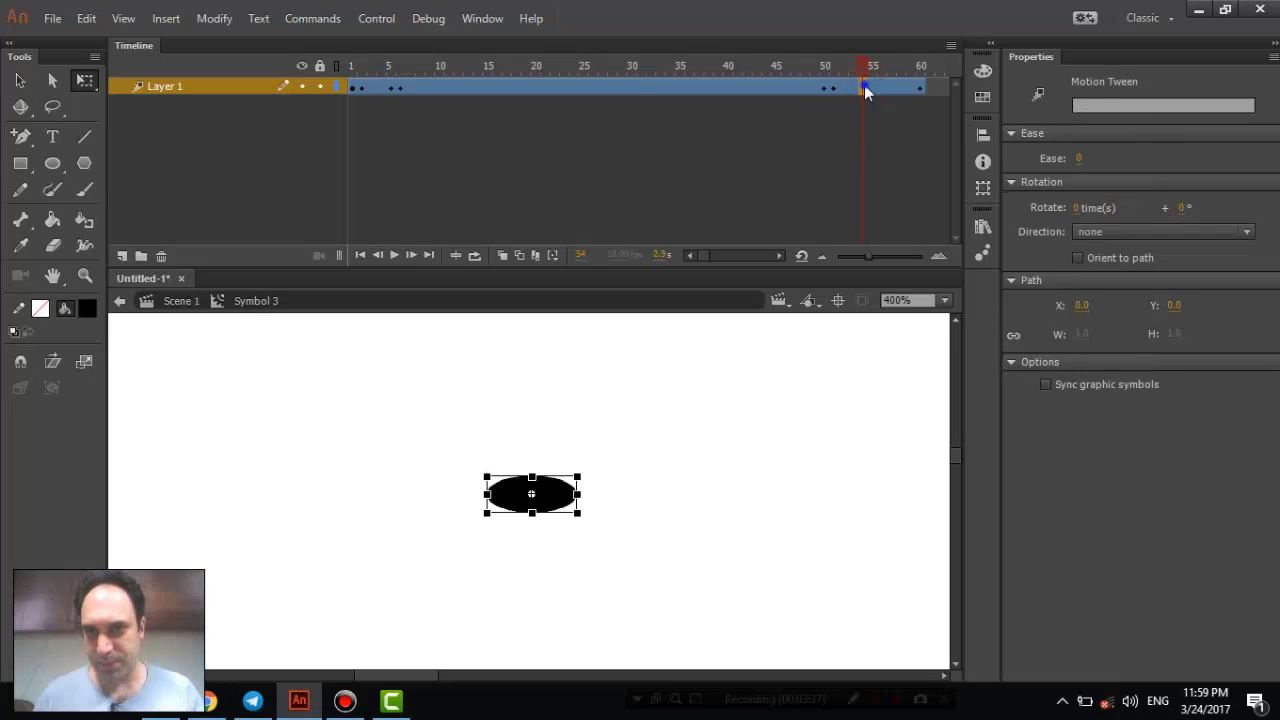
{"action": "right_click", "coordinate": [864, 84]}
{"action": "left_click", "coordinate": [935, 542]}
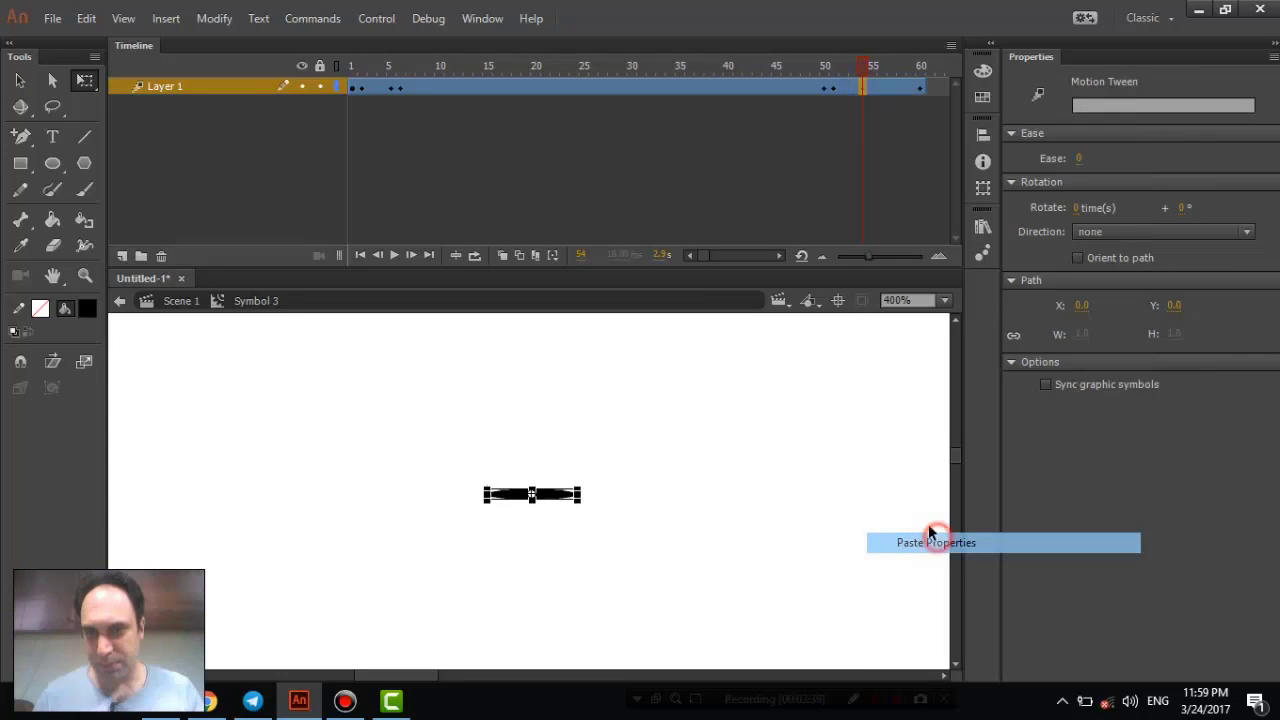
- Copy the round circle's properties from frame 6 and paste them at frame 55
{"action": "left_click", "coordinate": [403, 88]}
{"action": "right_click", "coordinate": [403, 88]}
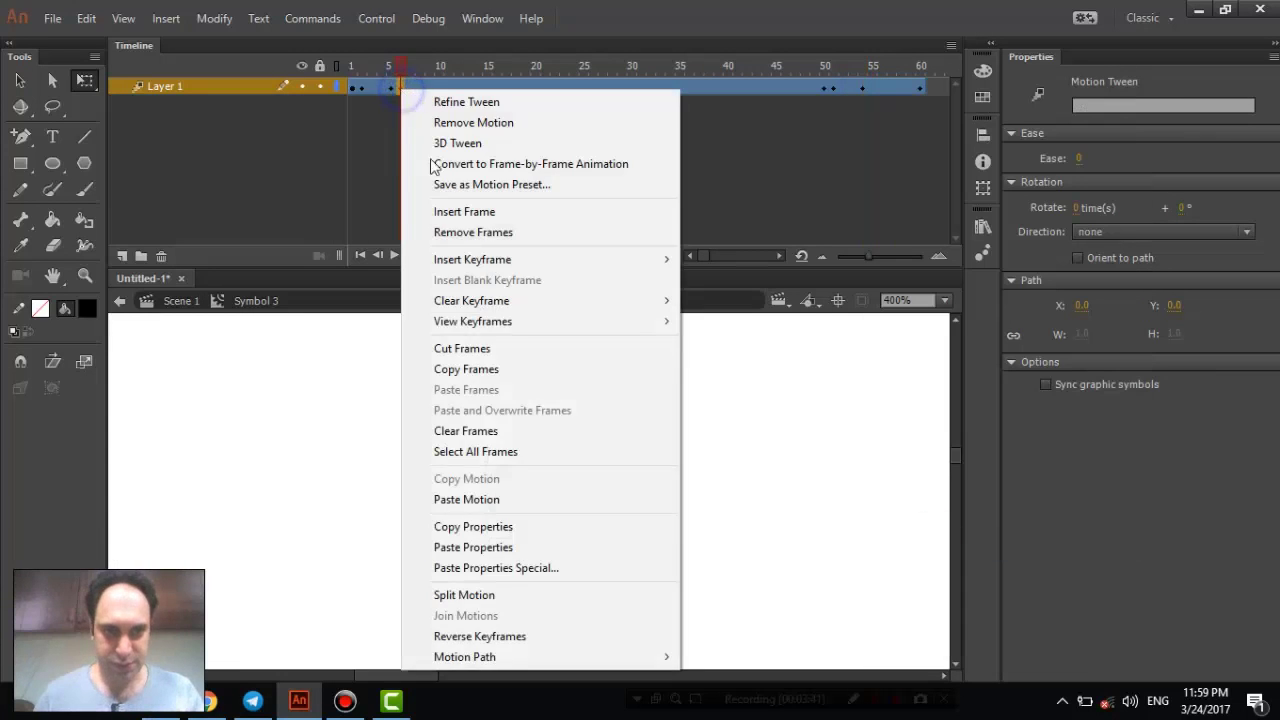
{"action": "left_click", "coordinate": [541, 543]}
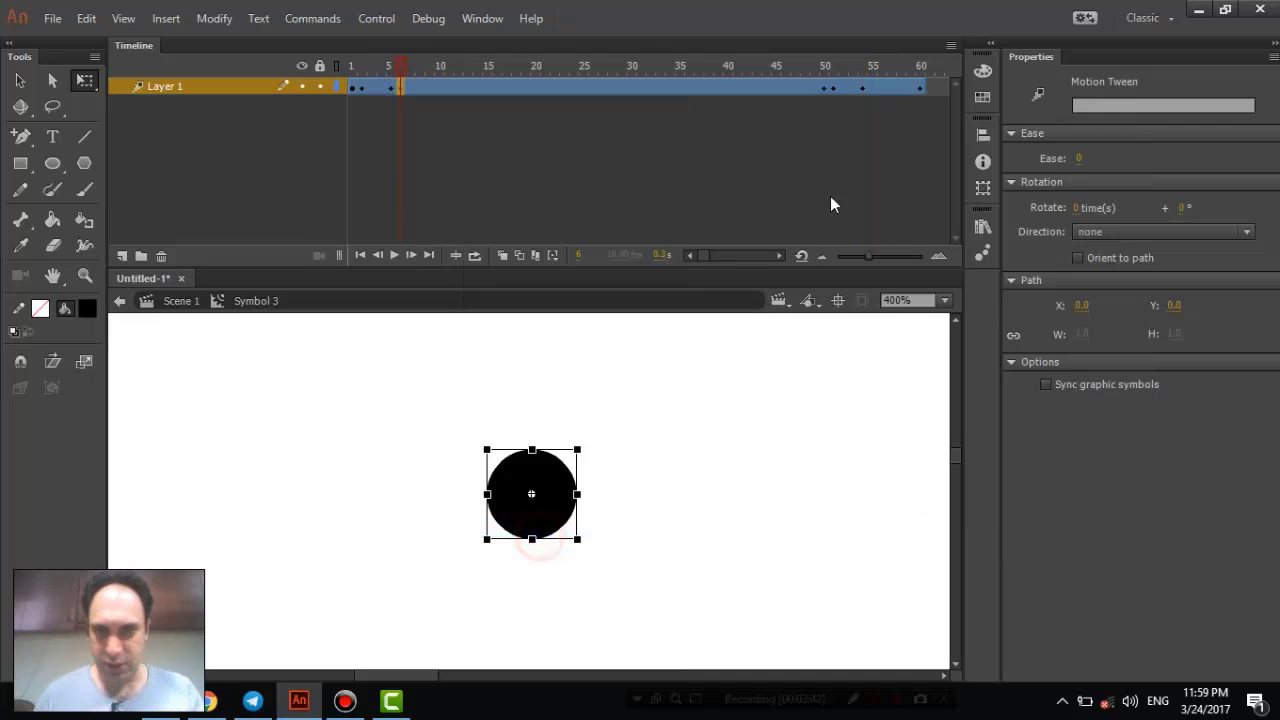
{"action": "left_click", "coordinate": [876, 88]}
{"action": "right_click", "coordinate": [876, 88]}
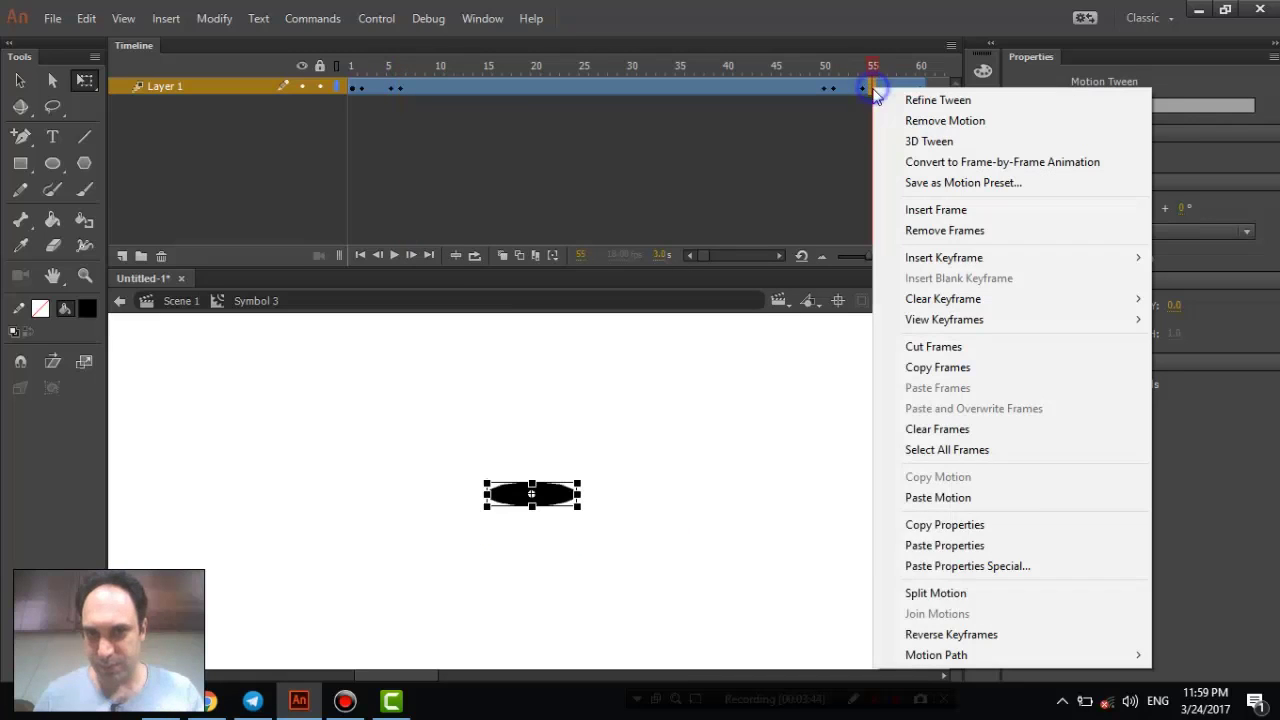
{"action": "left_click", "coordinate": [918, 550]}
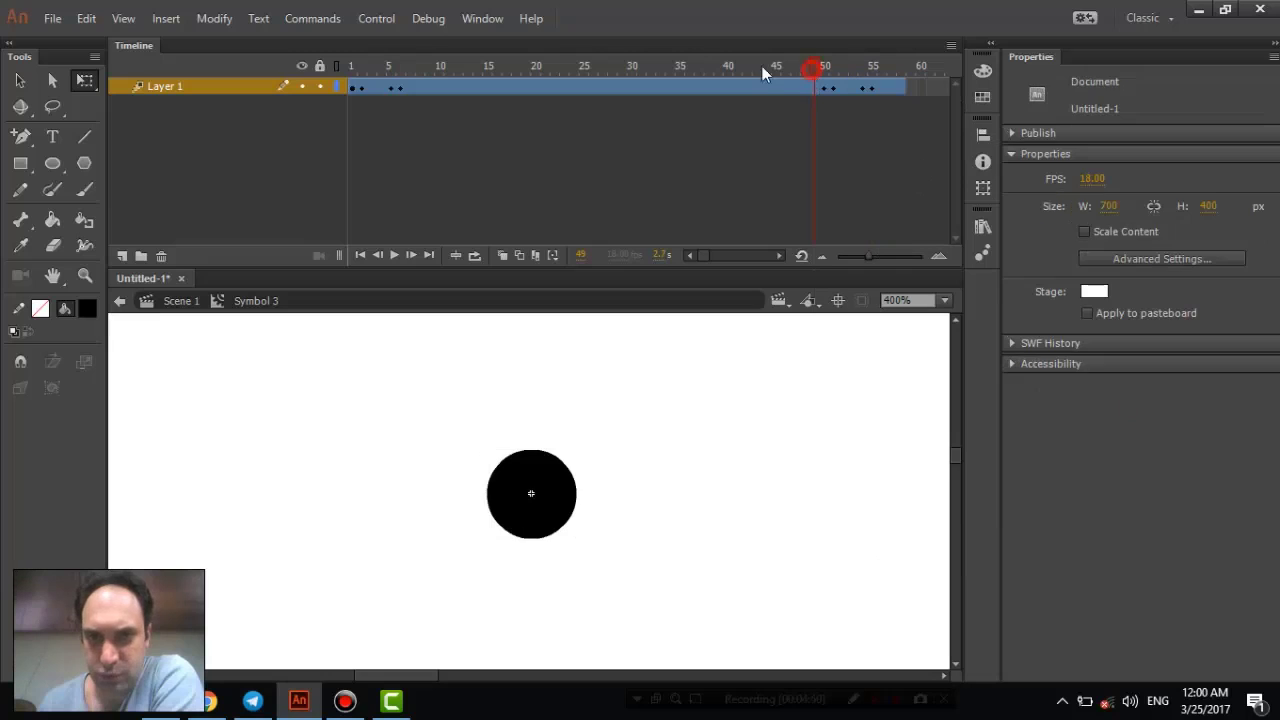
- Scrub through the two blinks on the timeline and extend the circle's motion tween to frame 100
{"action": "left_click_drag", "start_coordinate": [762, 66], "coordinate": [421, 66]}
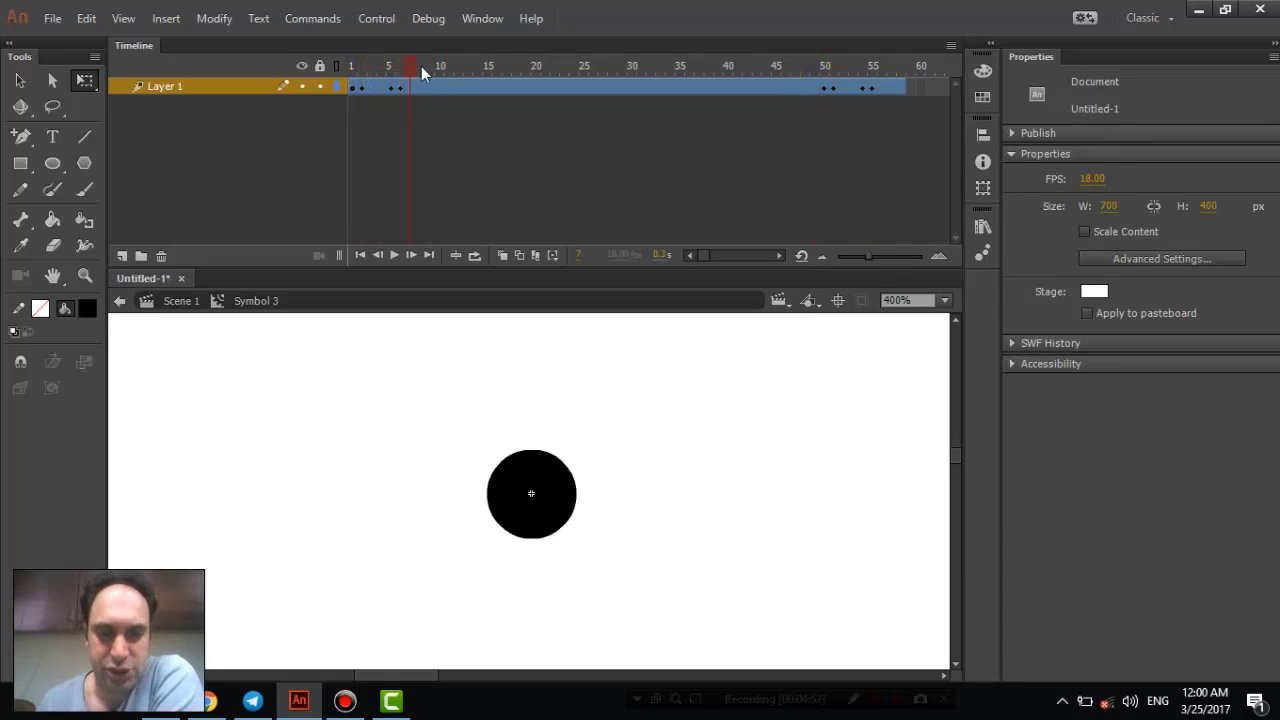
{"action": "left_click_drag", "start_coordinate": [807, 92], "coordinate": [872, 100]}
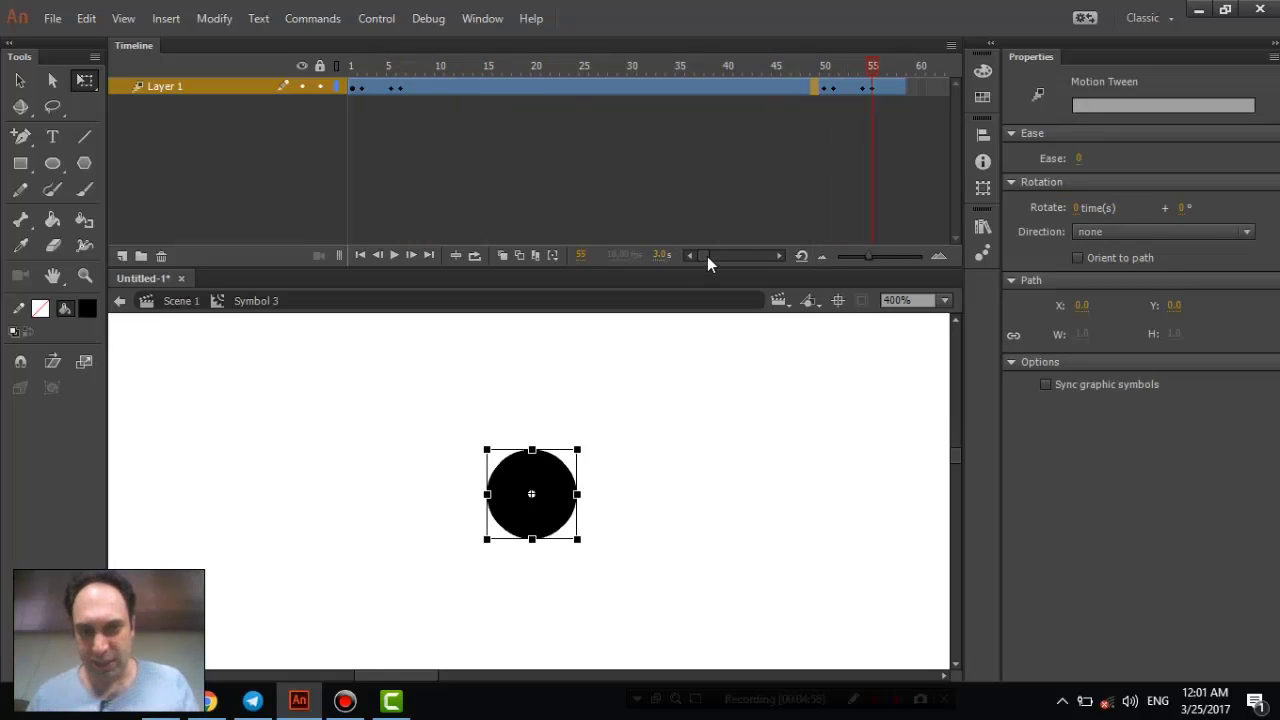
{"action": "left_click_drag", "start_coordinate": [707, 256], "coordinate": [713, 258]}
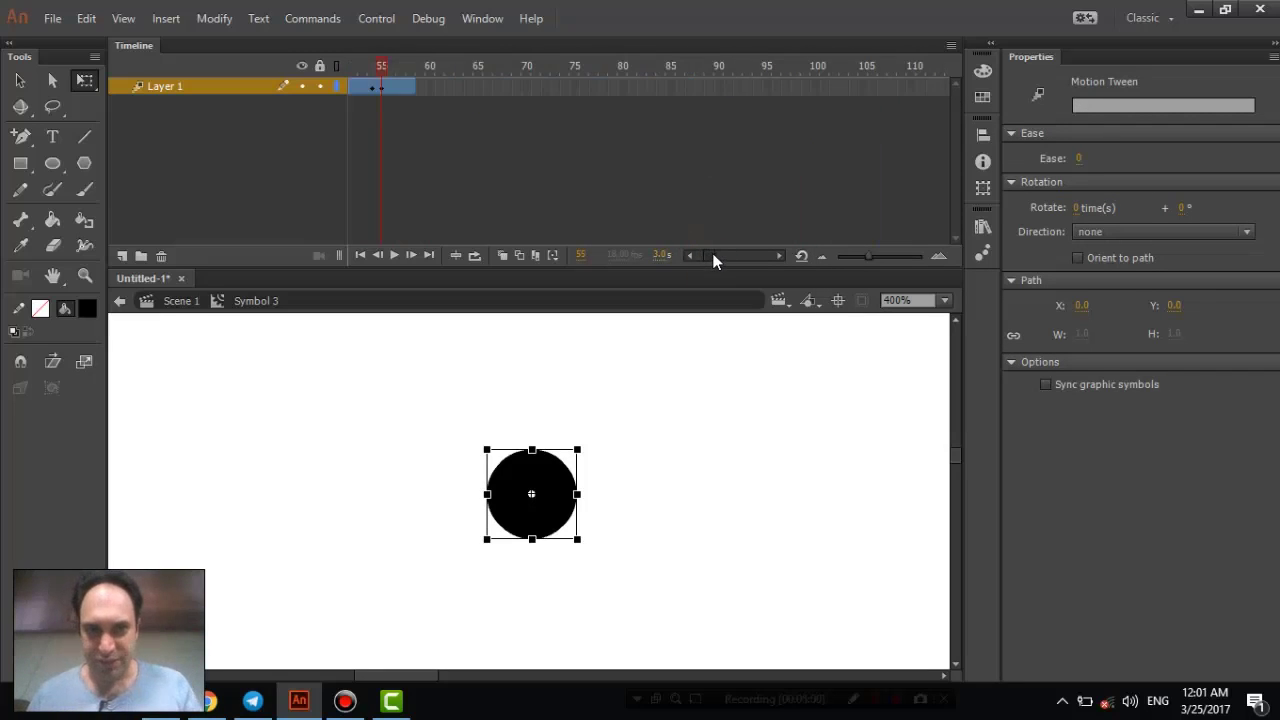
{"action": "left_click", "coordinate": [817, 87]}
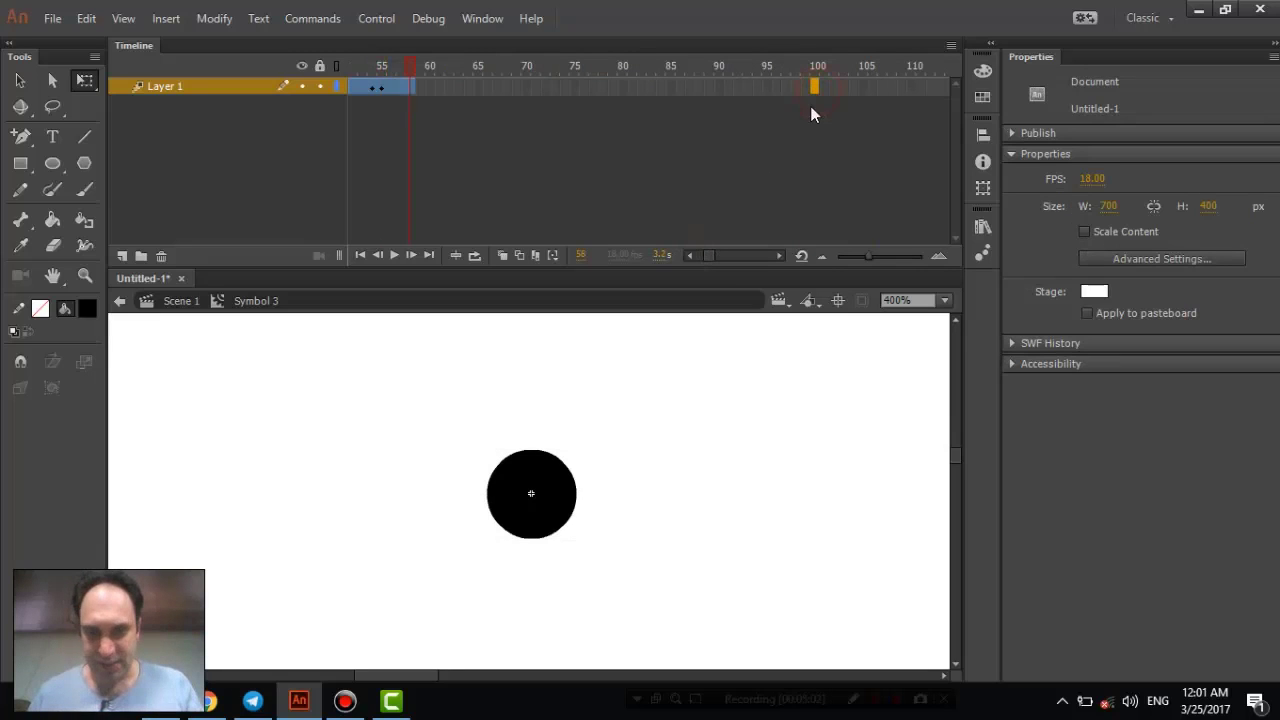
{"action": "key", "text": "F5"}
- Test the movie to check the circle's blinking beside the two characters, and close the preview
{"action": "key", "text": "ctrl+Return"}
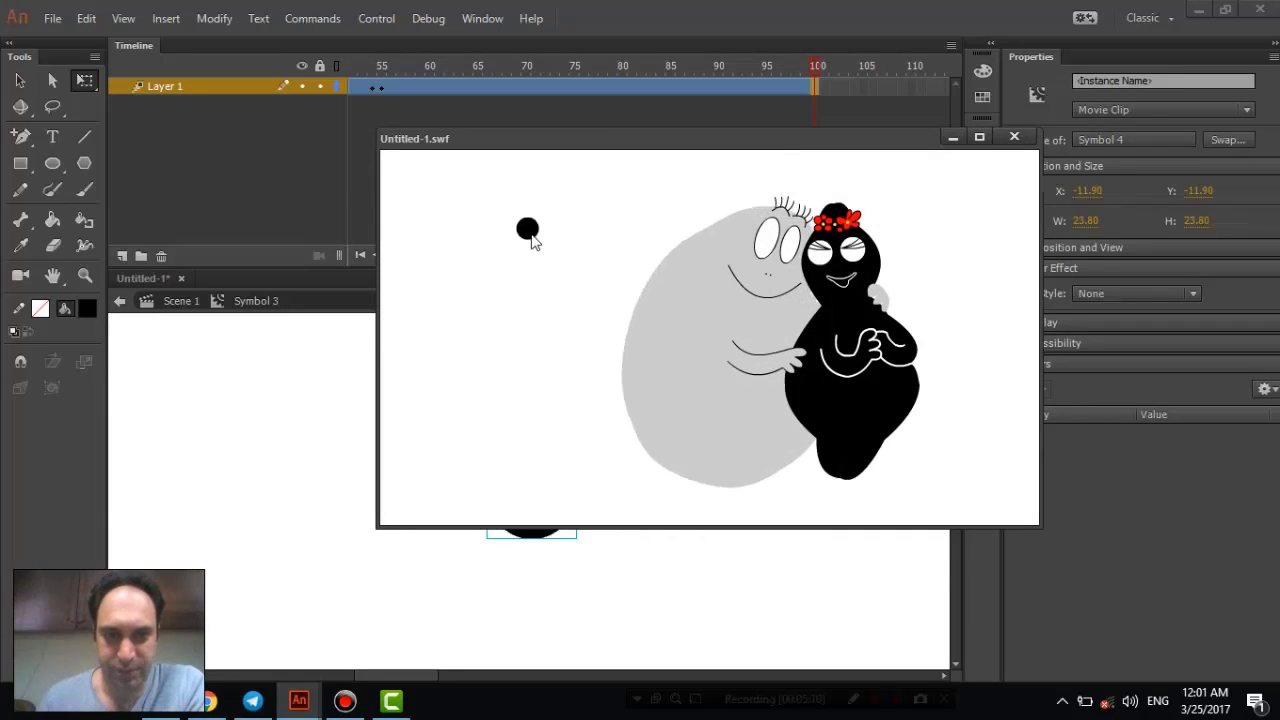
{"action": "left_click", "coordinate": [1014, 137]}
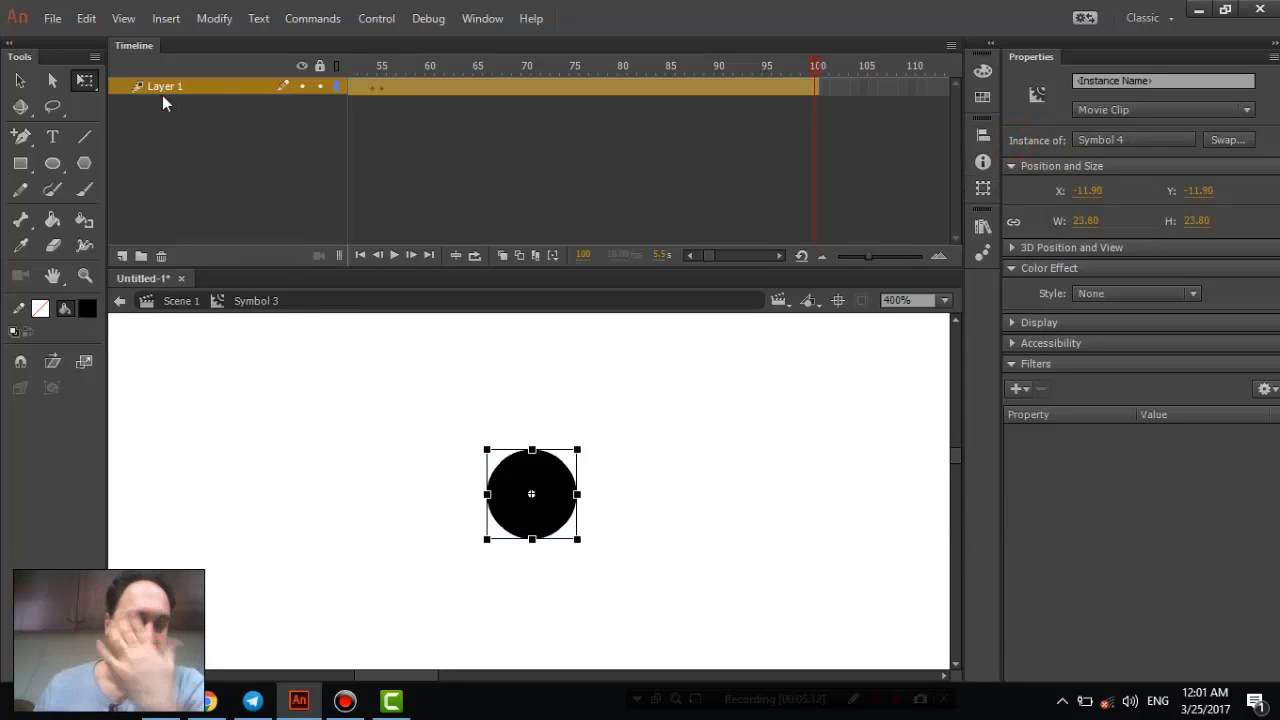
- Return to Scene 1 and rename the circle's layer, Layer 10, as "cheshm mard"
{"action": "left_click", "coordinate": [179, 303]}
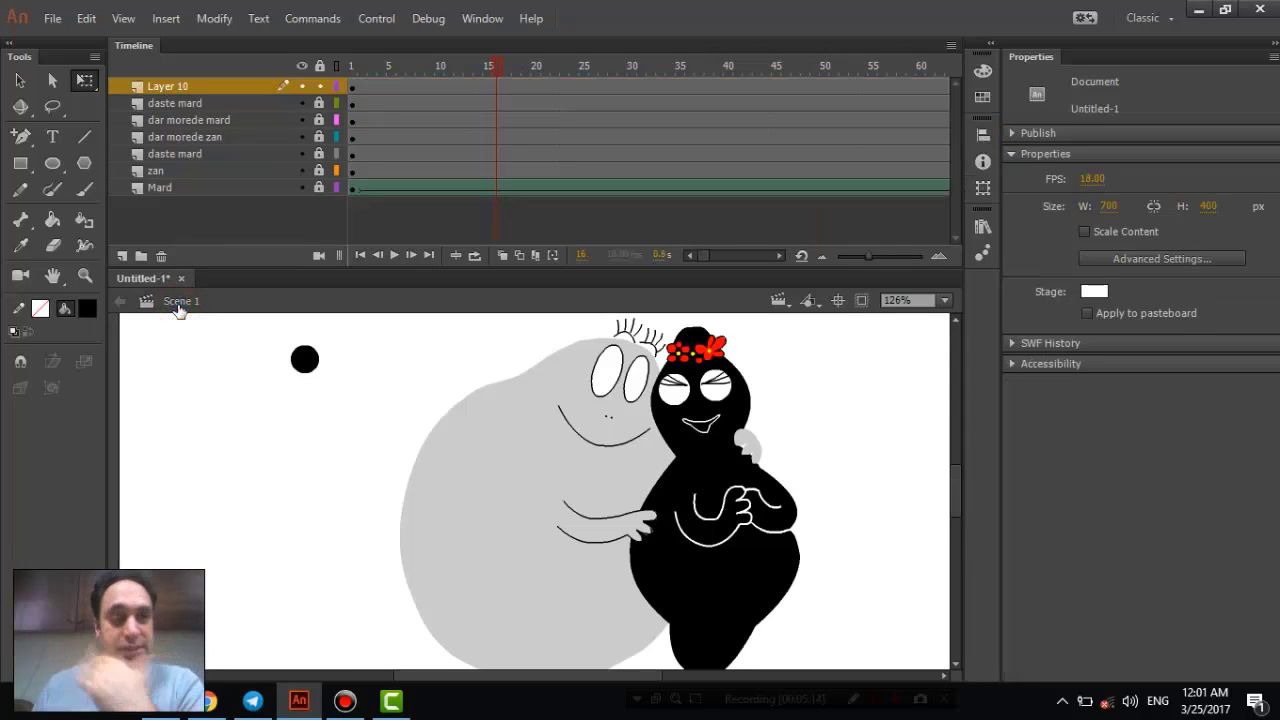
{"action": "double_click", "coordinate": [165, 85]}
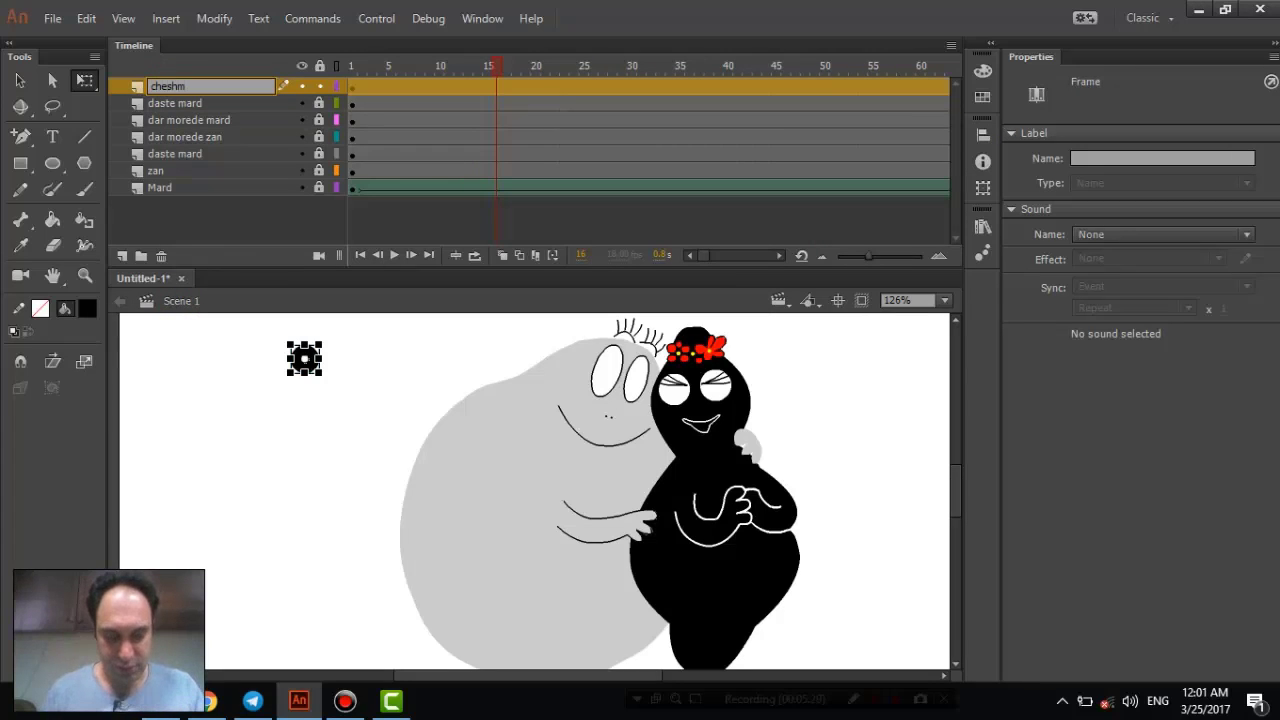
{"action": "type", "text": "cheshm mard"}
{"action": "key", "text": "Return"}
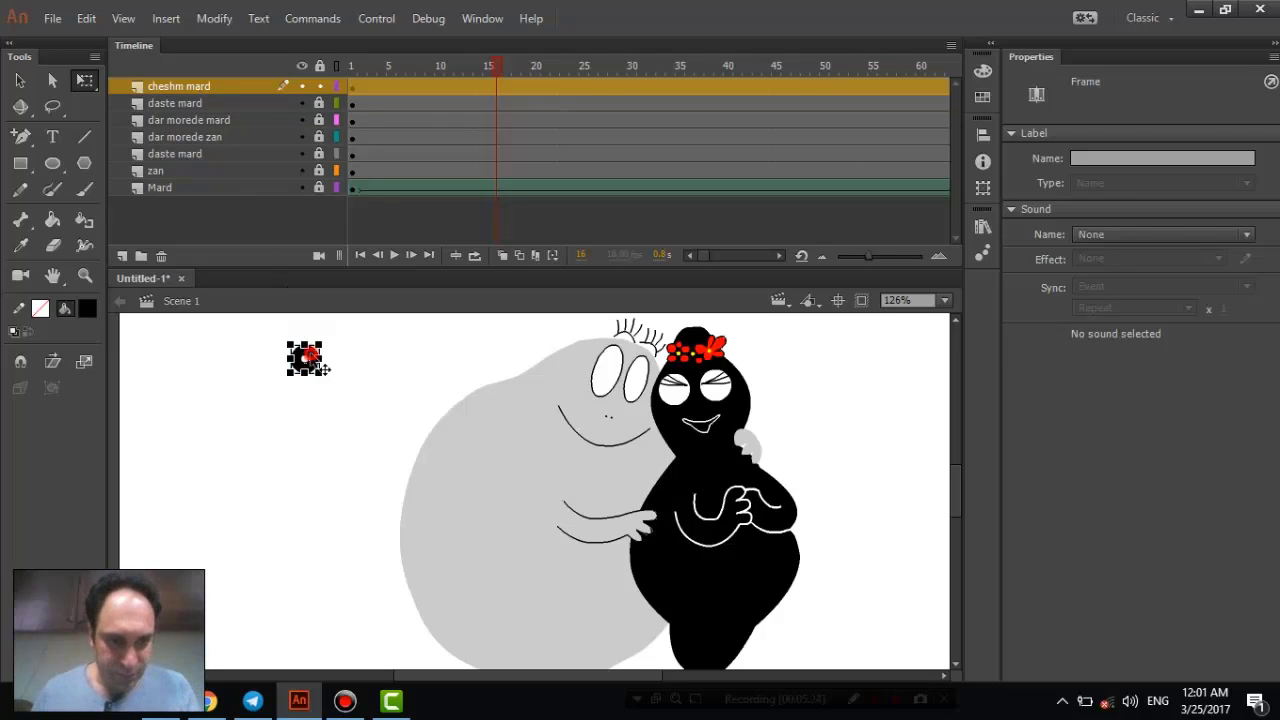
- Move the black circle into the grey character's larger eye and scale it down to a pupil about 8.1 px wide
{"action": "left_click_drag", "start_coordinate": [322, 368], "coordinate": [608, 382]}
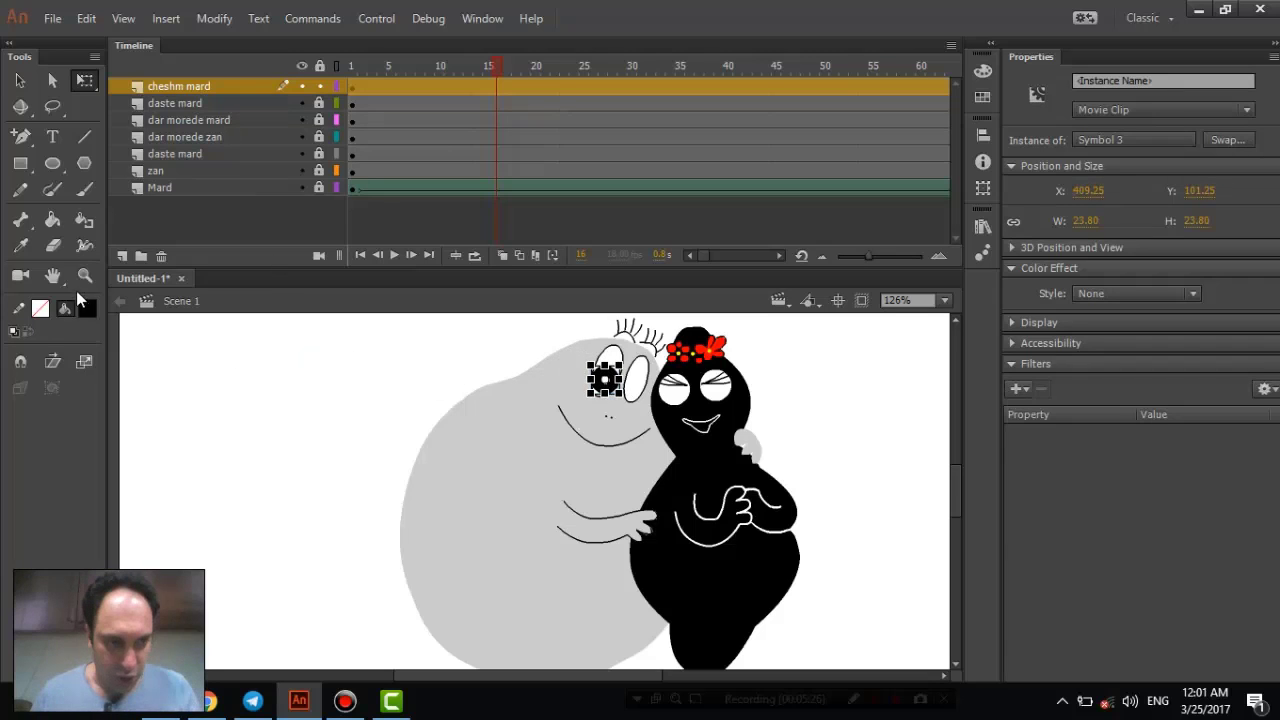
{"action": "left_click", "coordinate": [84, 276]}
{"action": "double_click", "coordinate": [565, 347]}
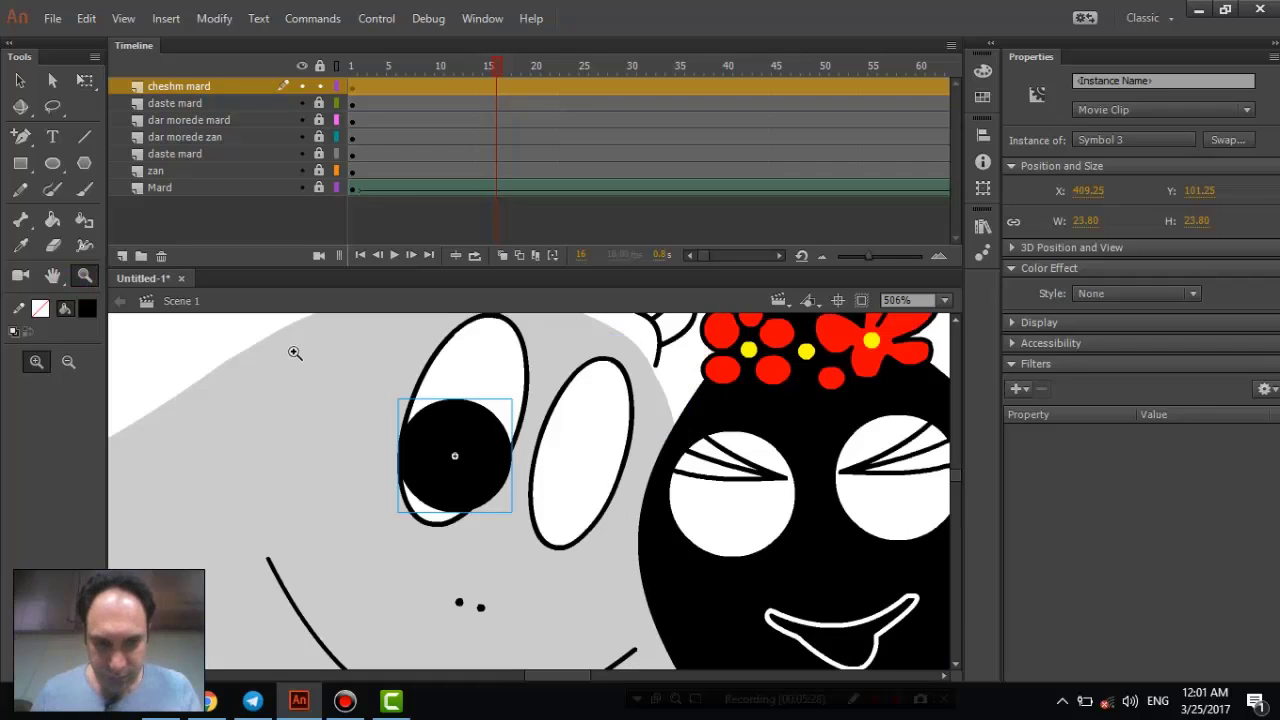
{"action": "left_click", "coordinate": [20, 83]}
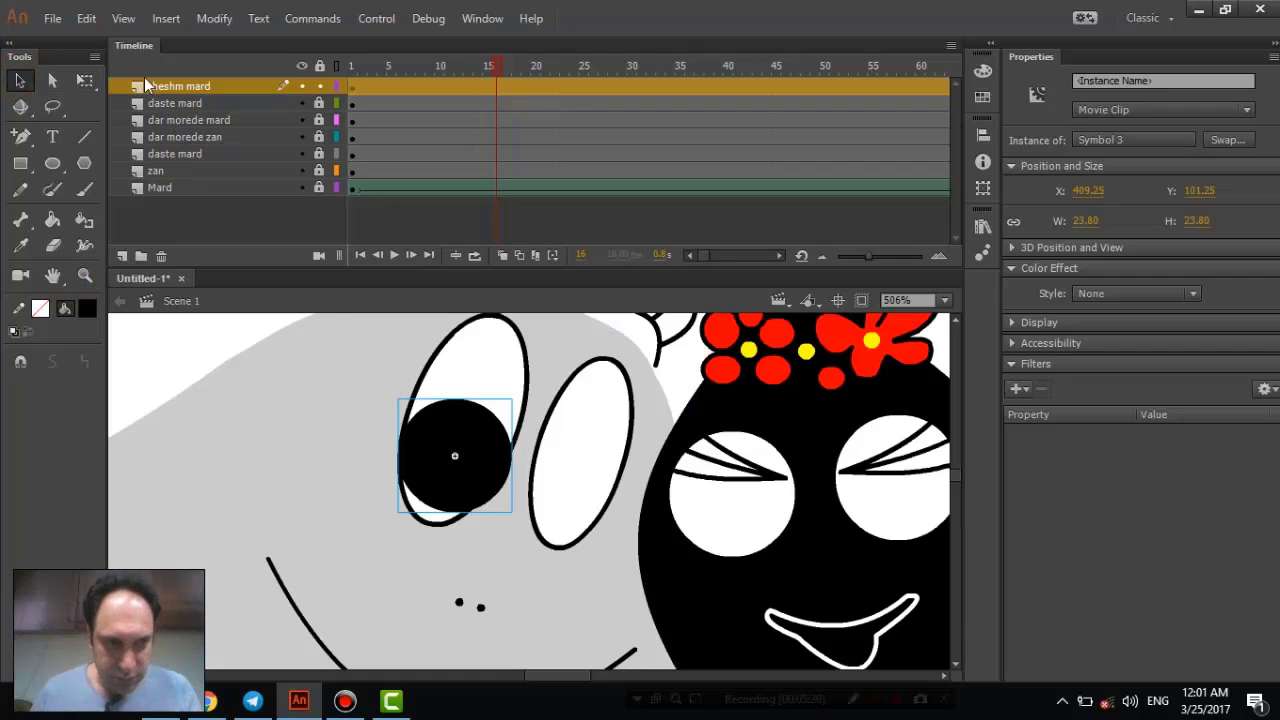
{"action": "left_click", "coordinate": [87, 82]}
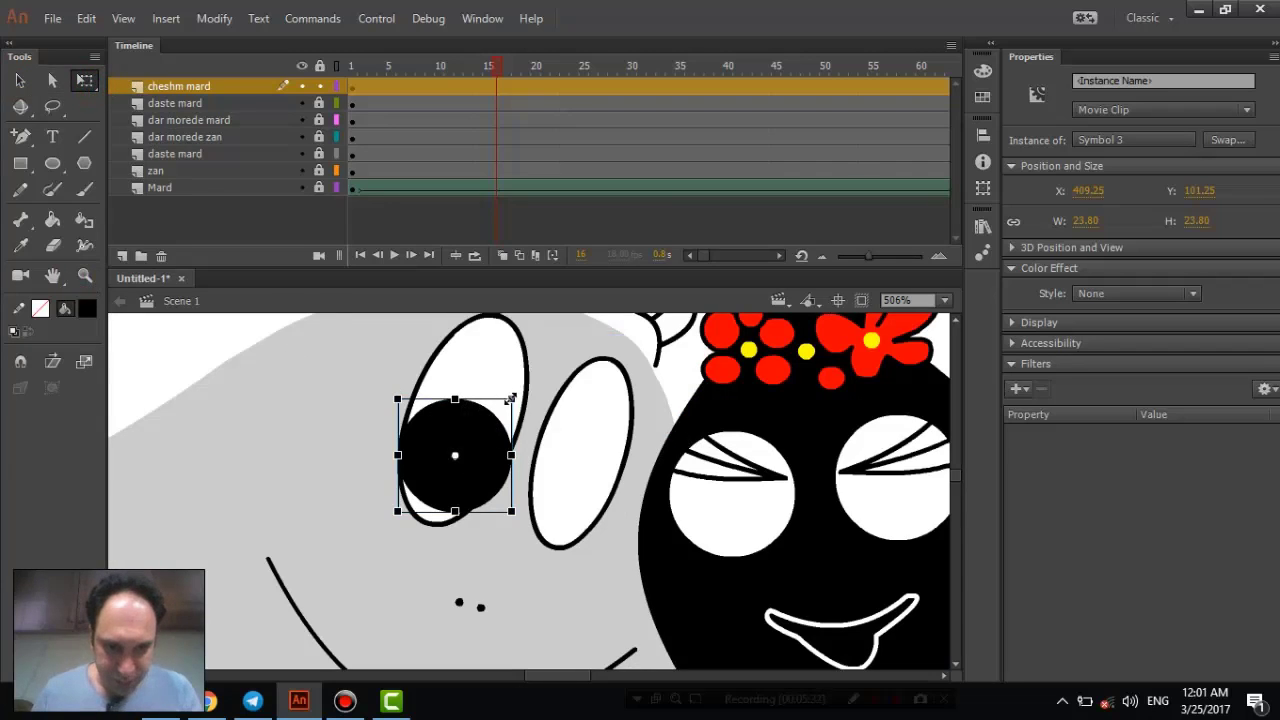
{"action": "left_click_drag", "start_coordinate": [511, 398], "coordinate": [497, 465]}
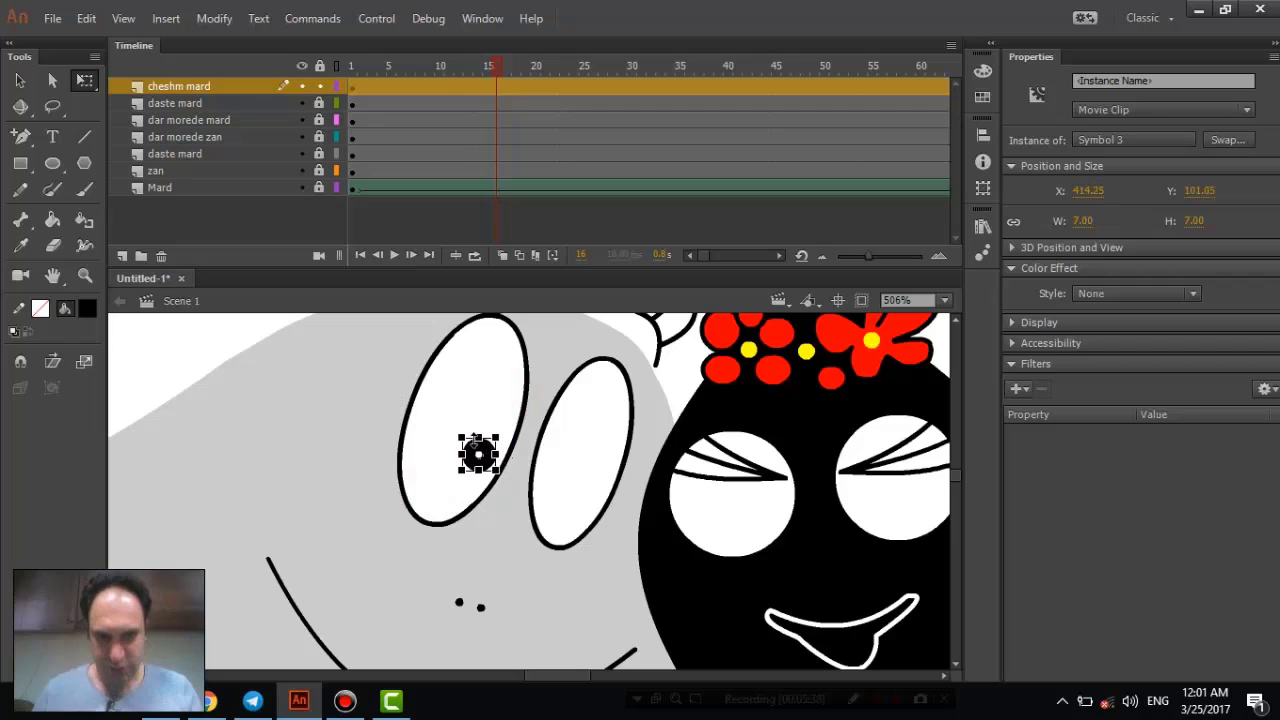
{"action": "left_click_drag", "start_coordinate": [462, 437], "coordinate": [444, 425]}
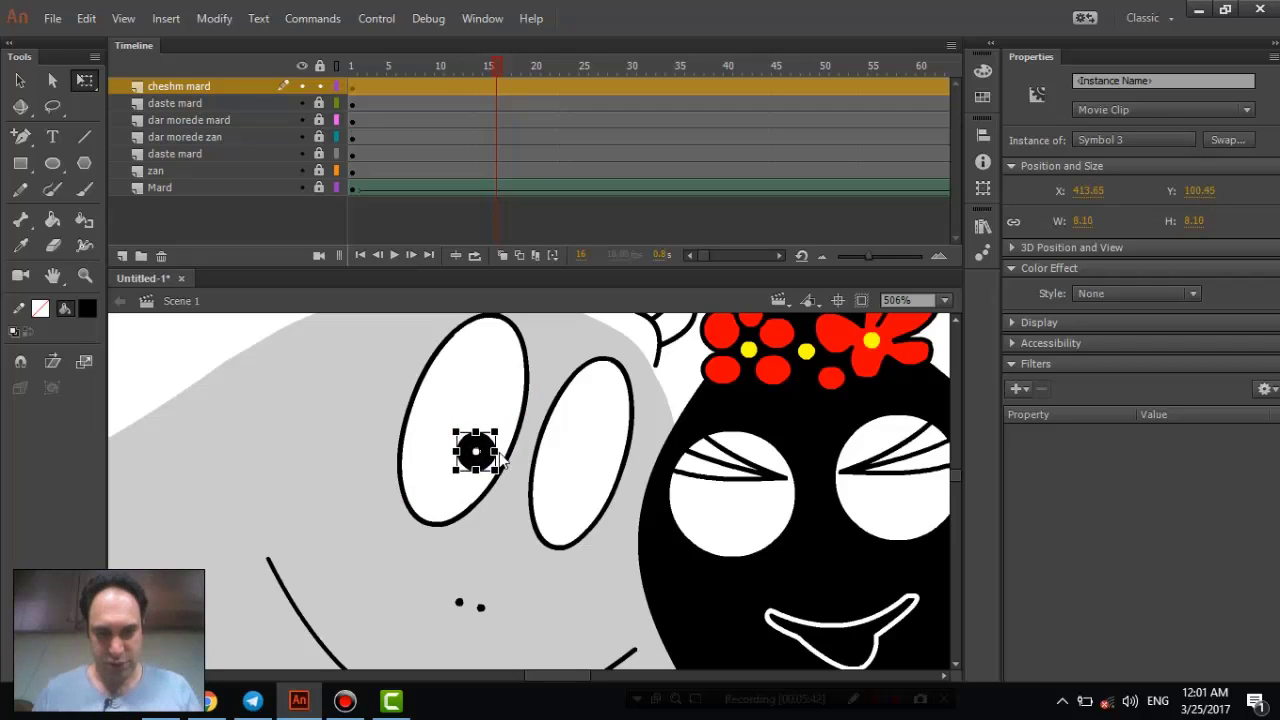
- Duplicate the pupil into the grey character's other eye
{"action": "left_click_drag", "start_coordinate": [500, 455], "coordinate": [602, 482], "text": "alt"}
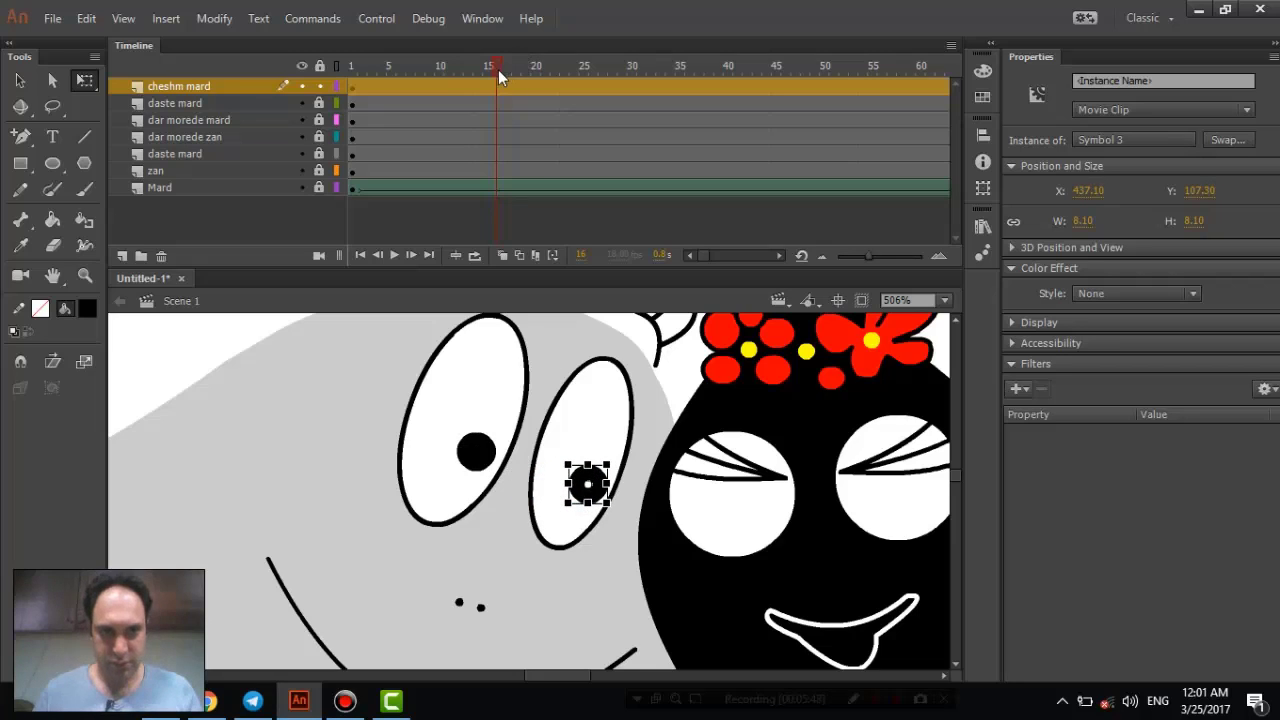
- Test the movie from frame 1 to check the grey character's blinking pupils, and close the preview
{"action": "left_click_drag", "start_coordinate": [498, 69], "coordinate": [241, 100]}
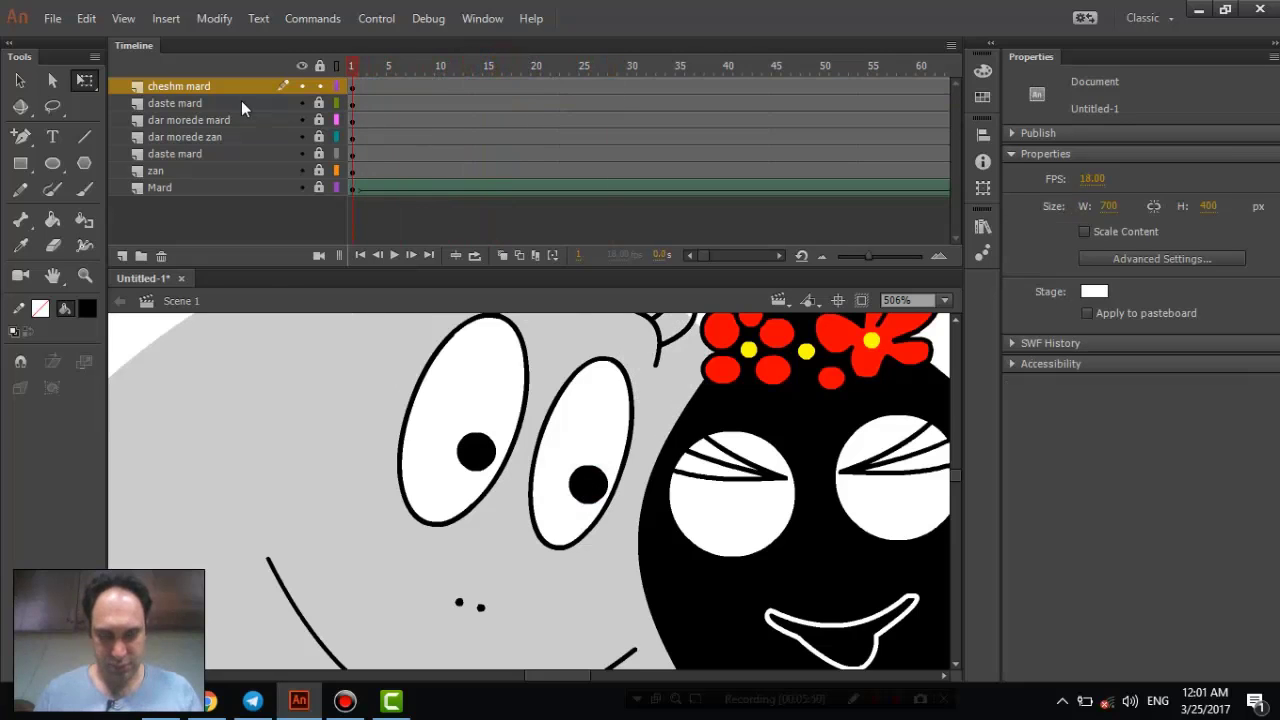
{"action": "key", "text": "ctrl+Return"}
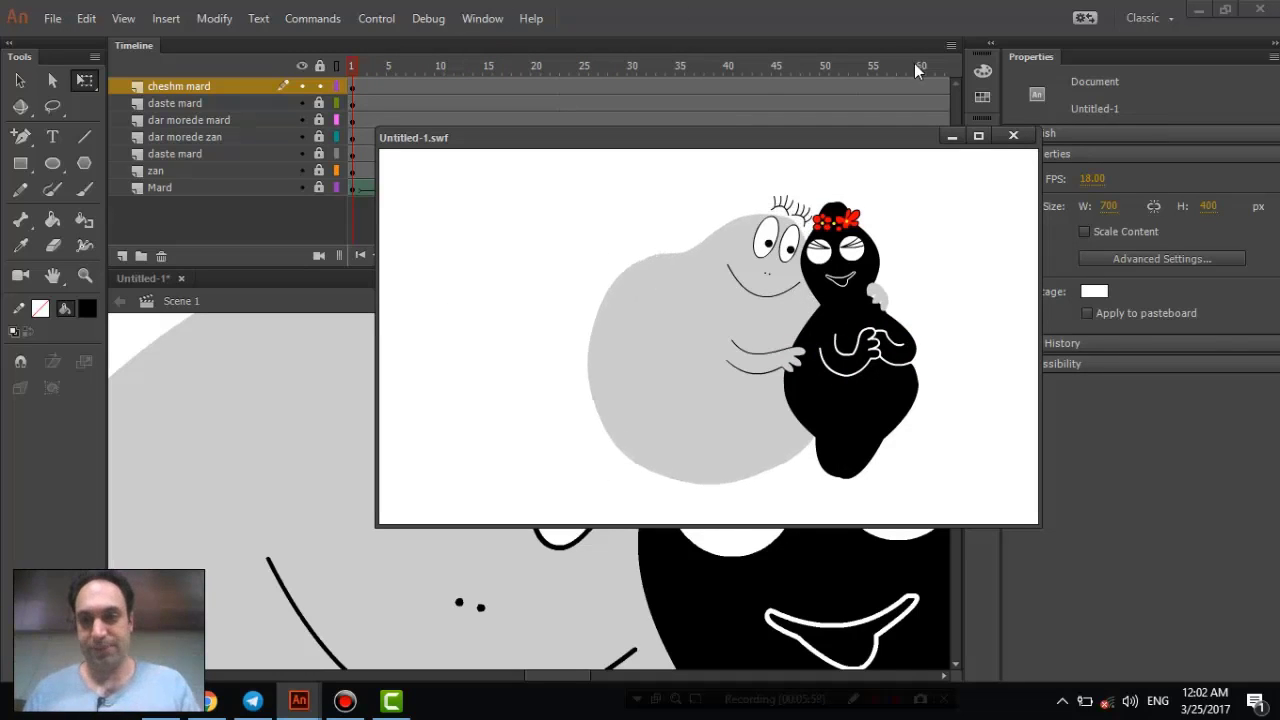
{"action": "left_click", "coordinate": [1012, 137]}
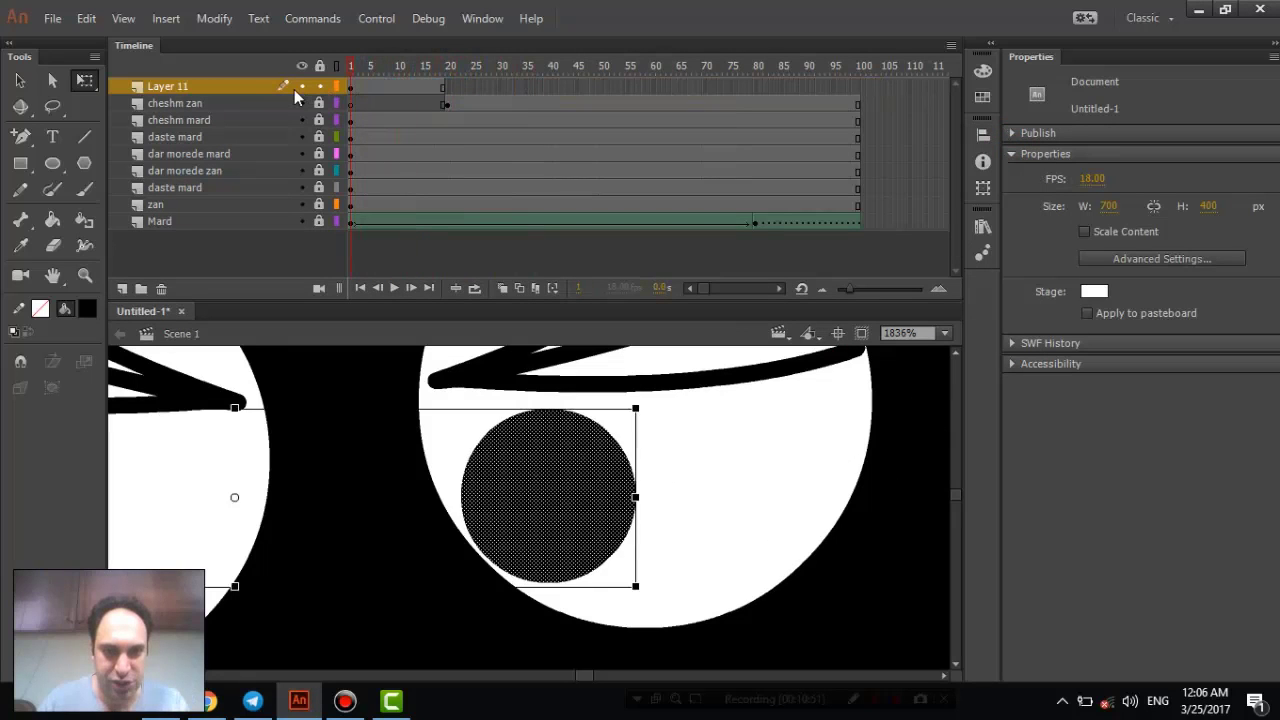
- Test the movie again and maximize the preview to examine both characters' eye animation
{"action": "key", "text": "ctrl+Return"}
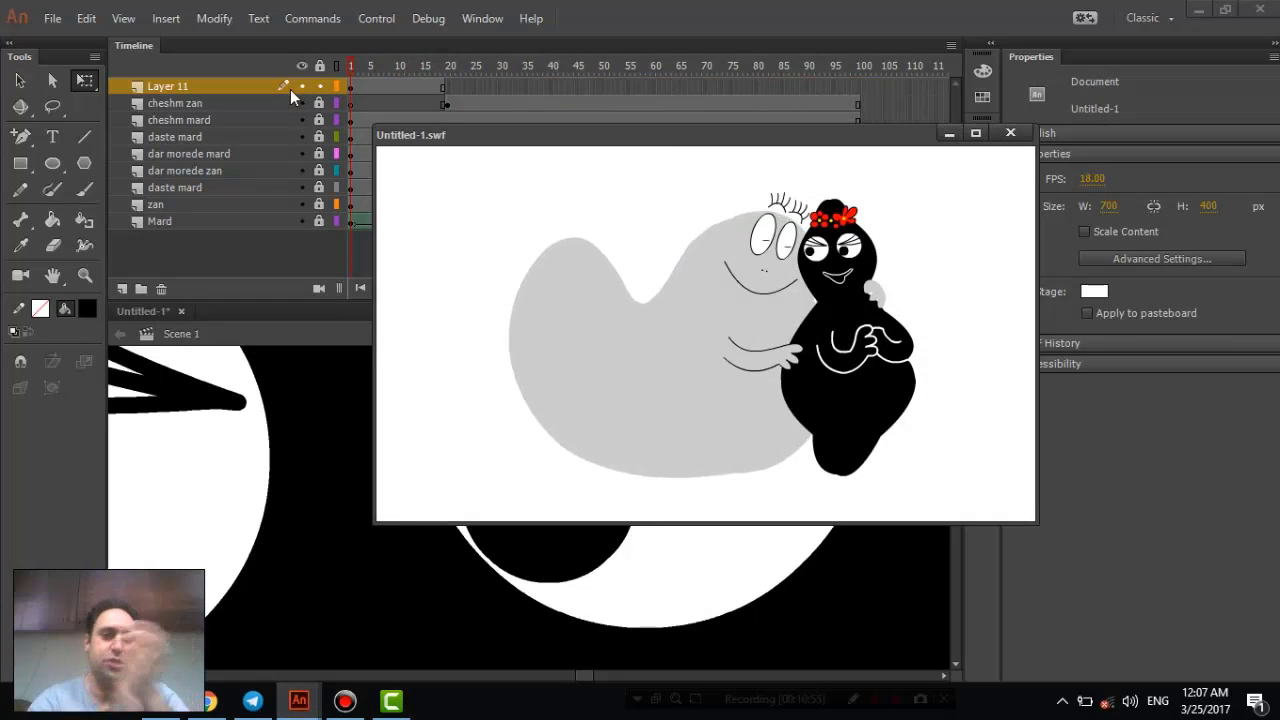
{"action": "left_click", "coordinate": [975, 133]}
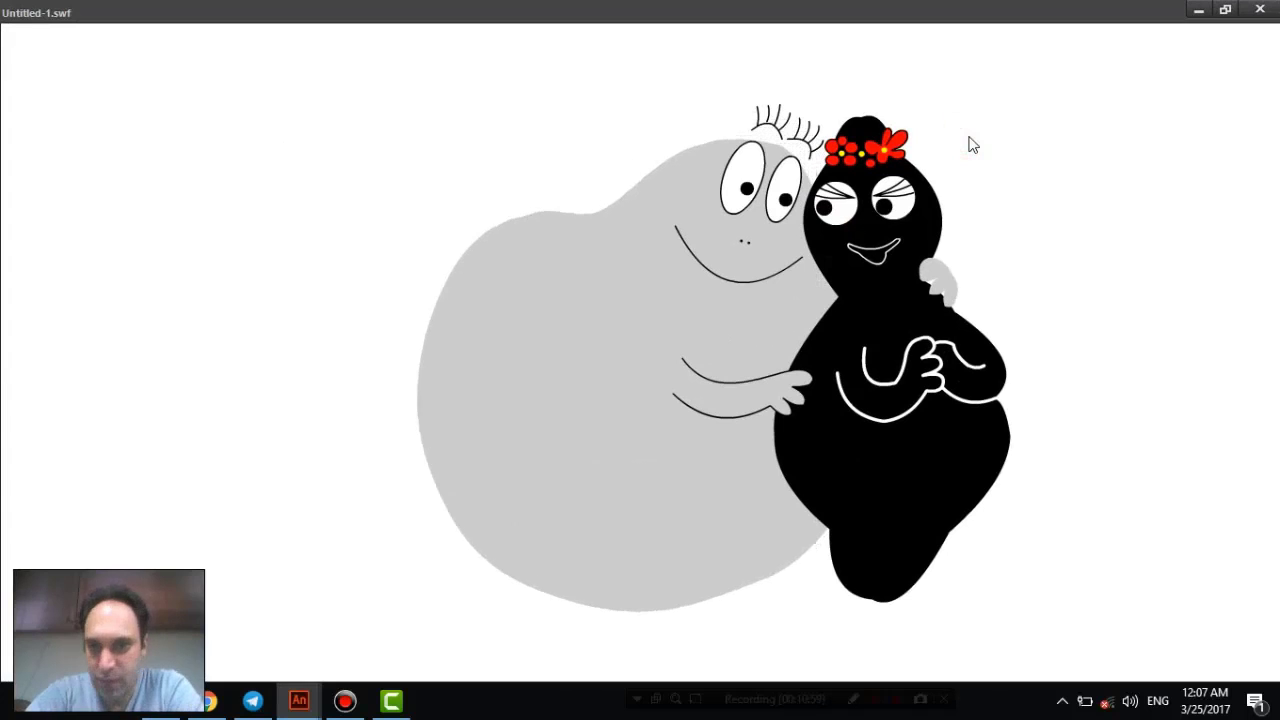